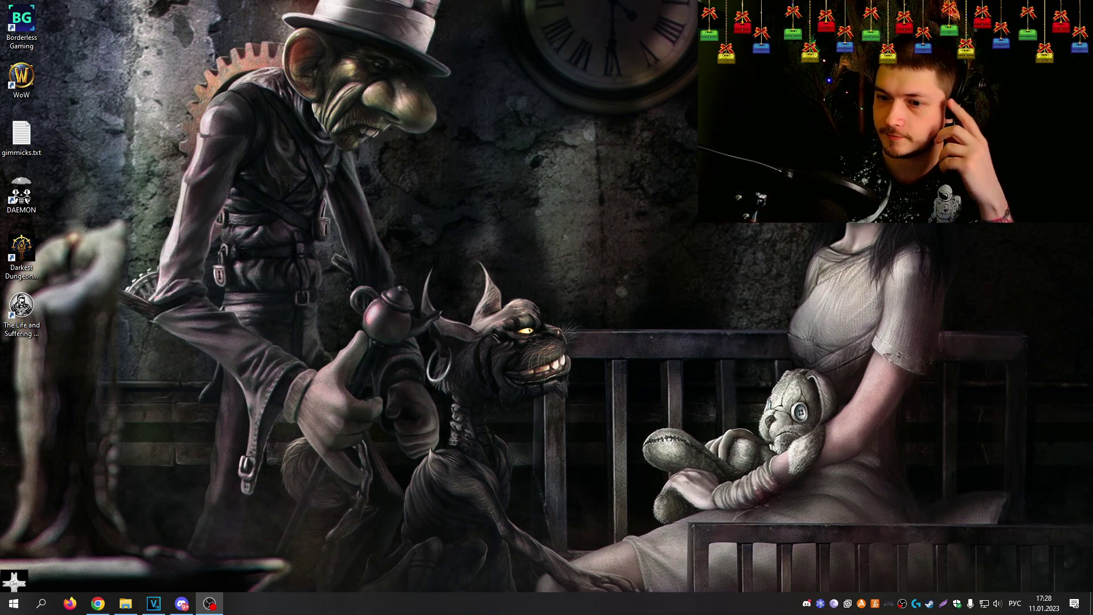
# Step: Switch to the staffnerf project in VEGAS Pro and enlarge the timeline area so the upper video tracks show
pyautogui.hotkey('alt', 'Tab')
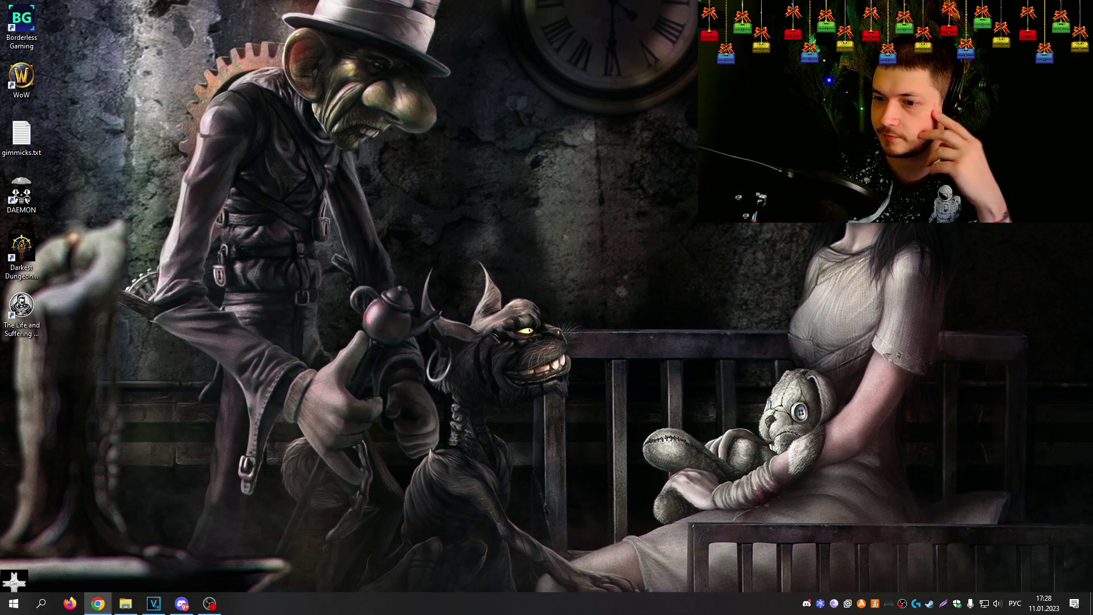
pyautogui.hotkey('alt', 'Tab')
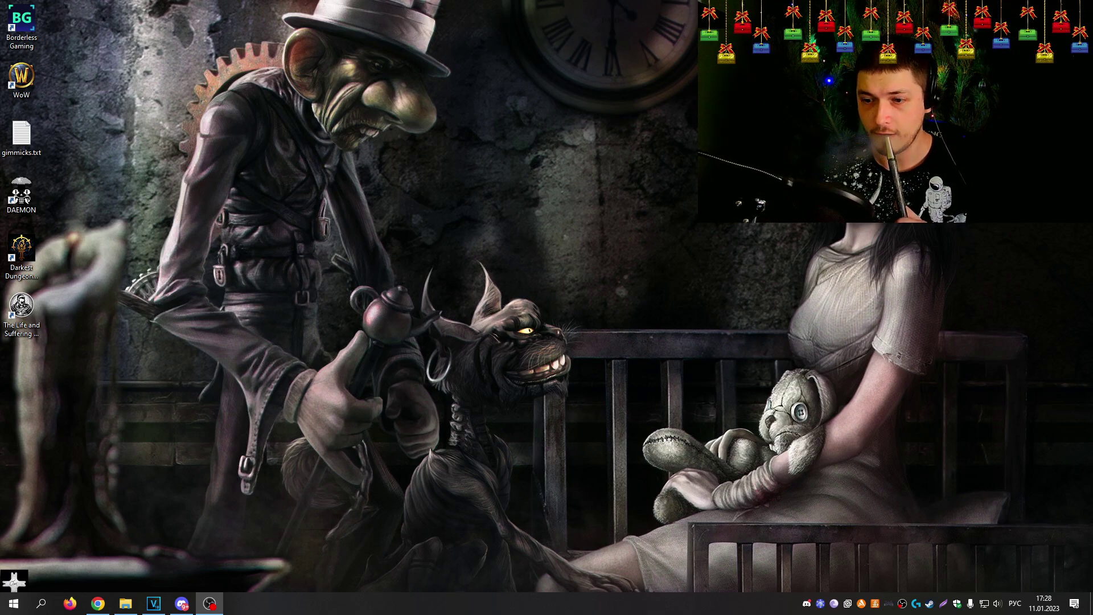
pyautogui.hotkey('alt', 'Tab')
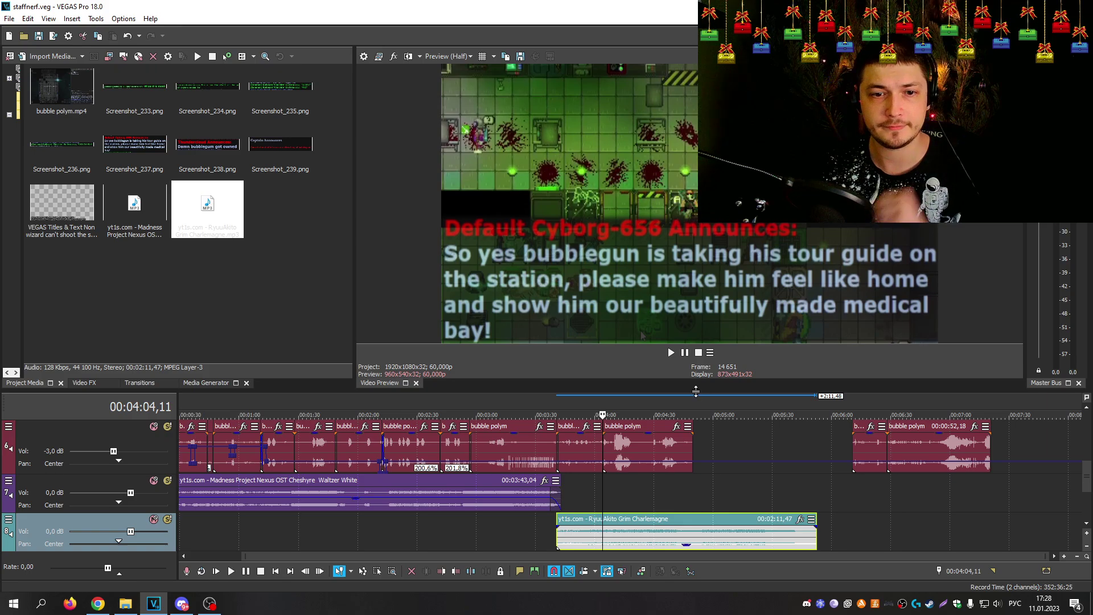
pyautogui.moveTo(699, 390); pyautogui.dragTo(668, 332)
pyautogui.moveTo(1083, 450); pyautogui.dragTo(1088, 436)
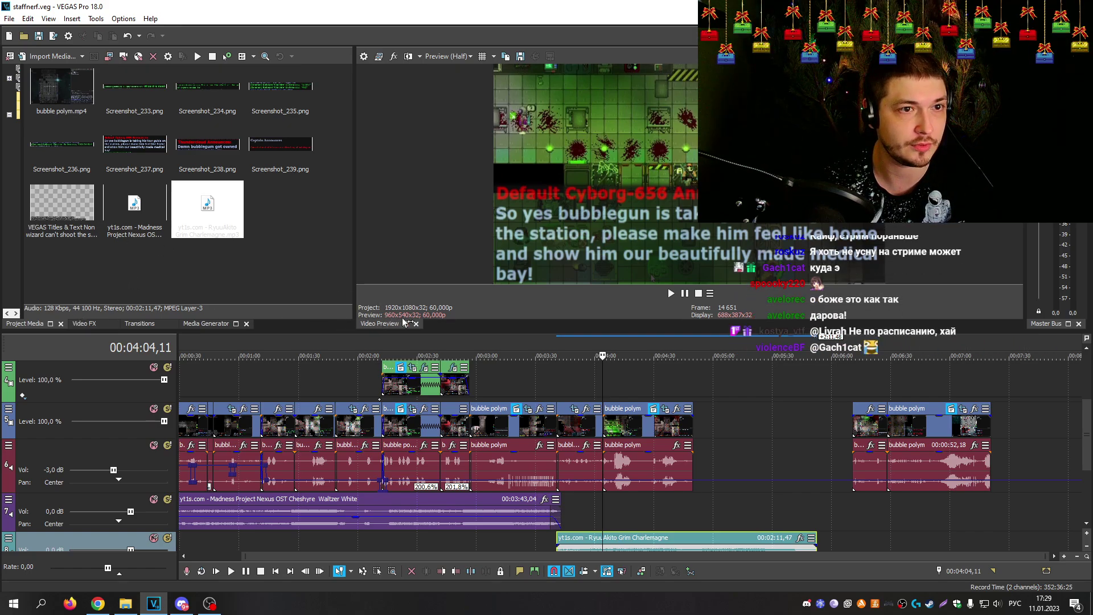
# Step: Narrow the project media pane, bring the master meters in beside the video preview, and make the preview slightly taller
pyautogui.moveTo(356, 220); pyautogui.dragTo(118, 206)
pyautogui.moveTo(1023, 224); pyautogui.dragTo(633, 217)
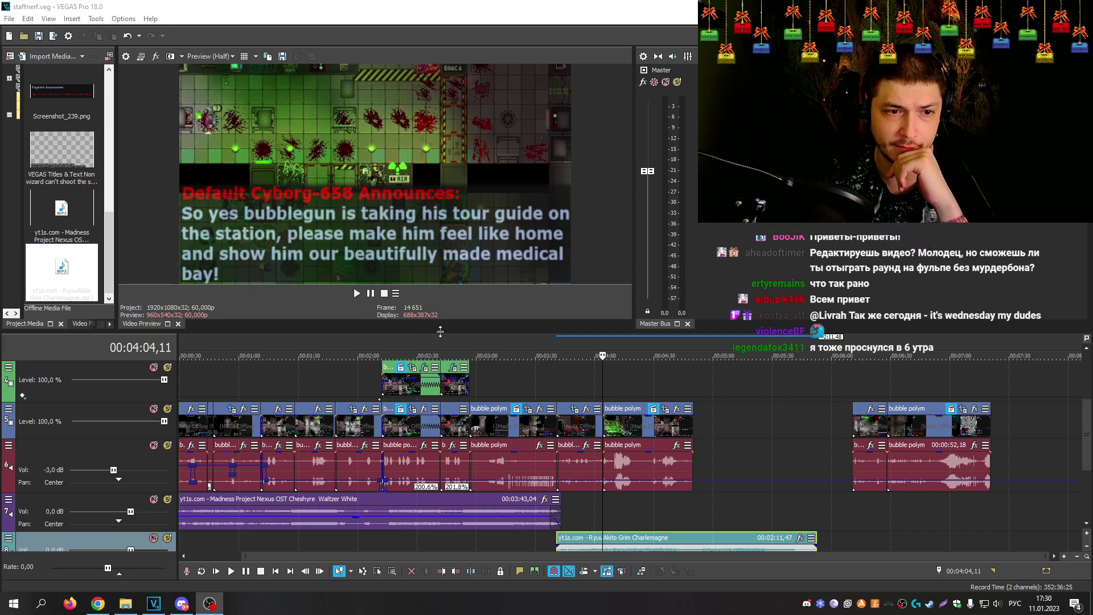
pyautogui.moveTo(440, 333); pyautogui.dragTo(440, 363)
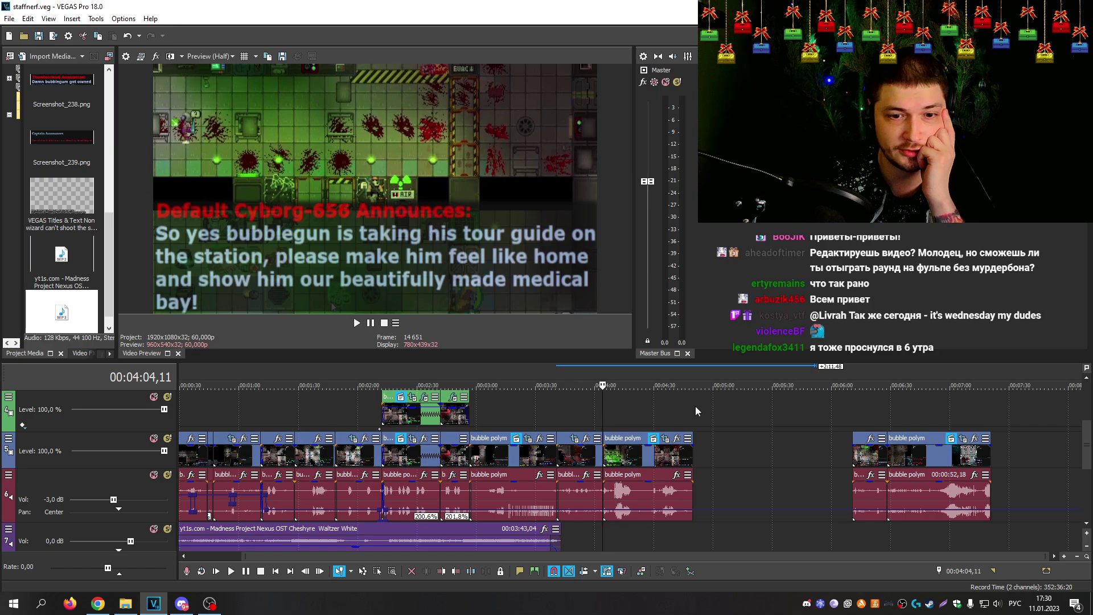
# Step: Inspect the frames around 3:49 and at the change between the two music clips near 3:41
pyautogui.scroll(4, 663, 406)
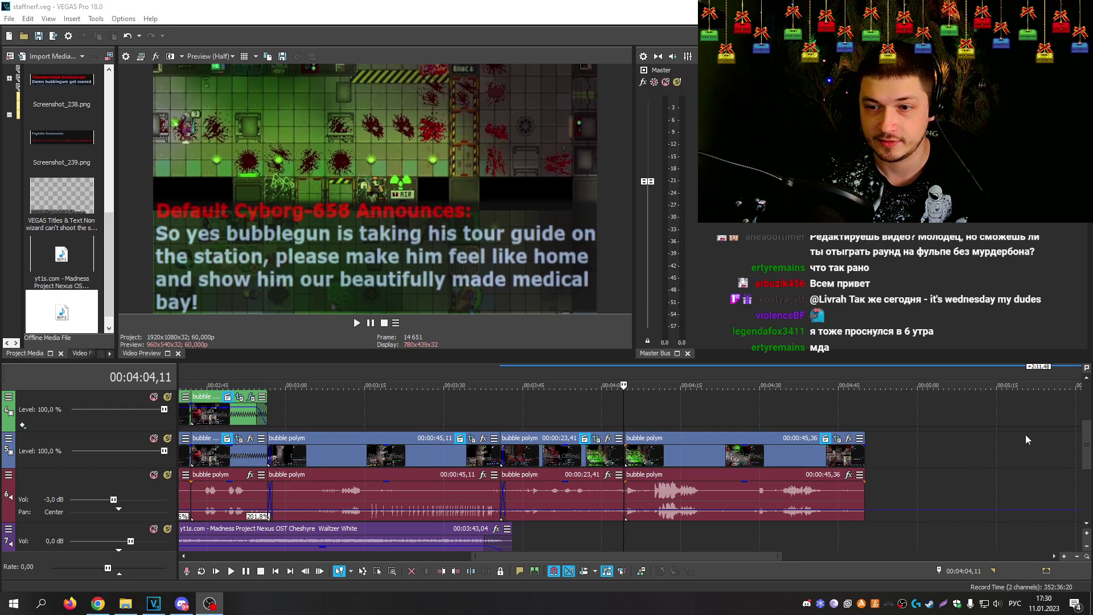
pyautogui.scroll(-1, 1088, 470)
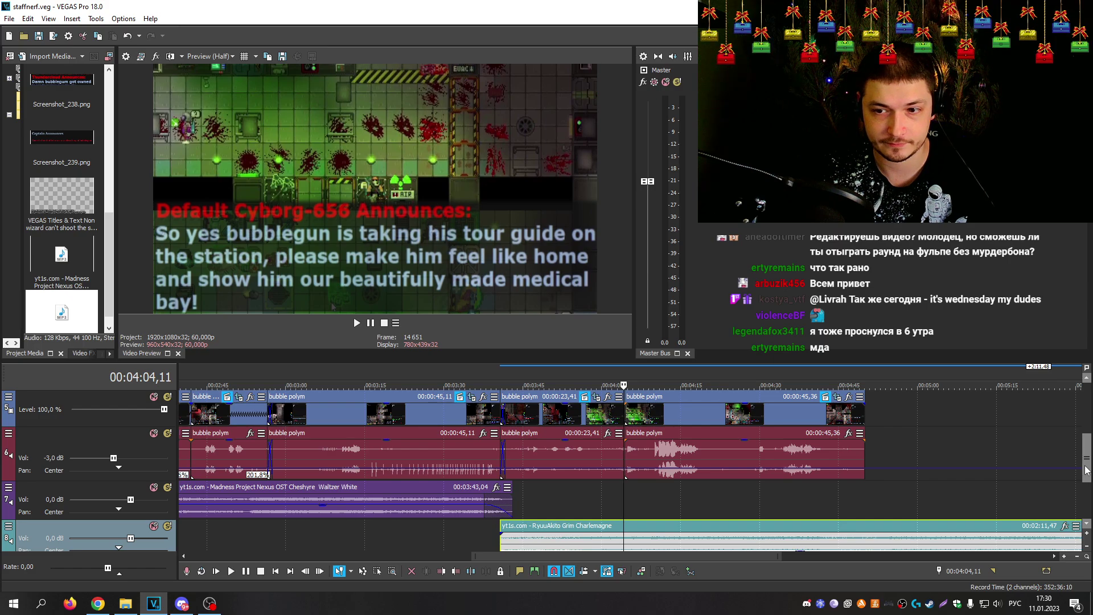
pyautogui.scroll(2, 518, 378)
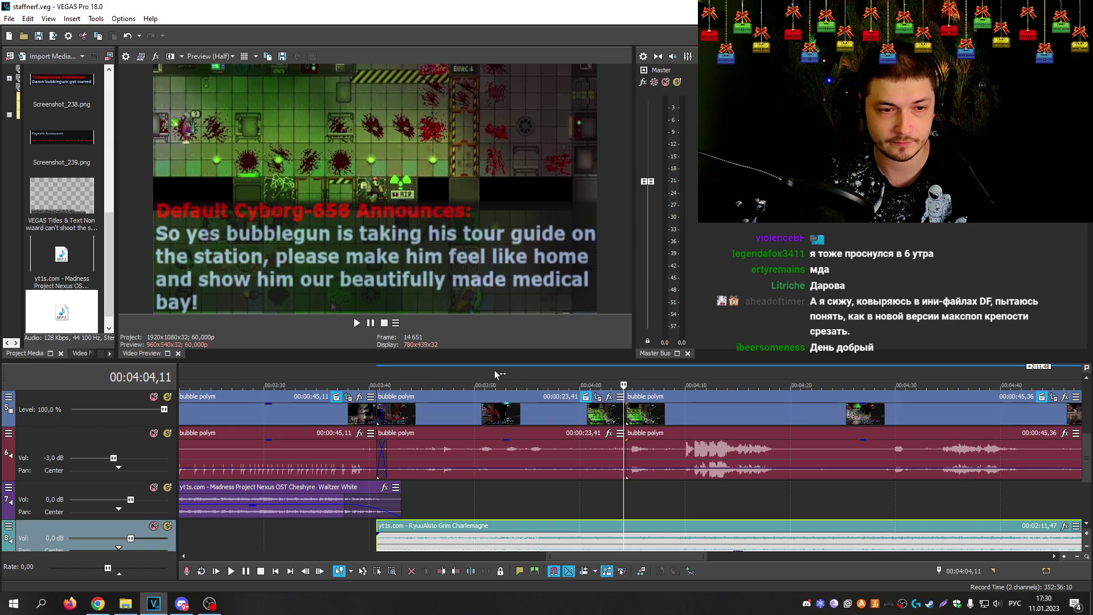
pyautogui.click(464, 385)
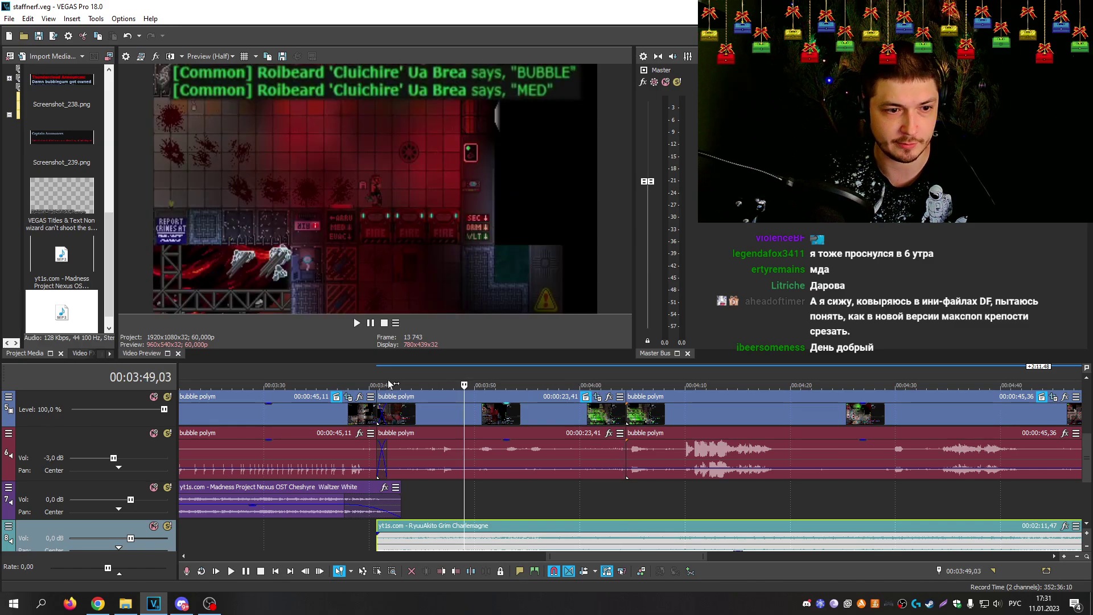
pyautogui.click(381, 385)
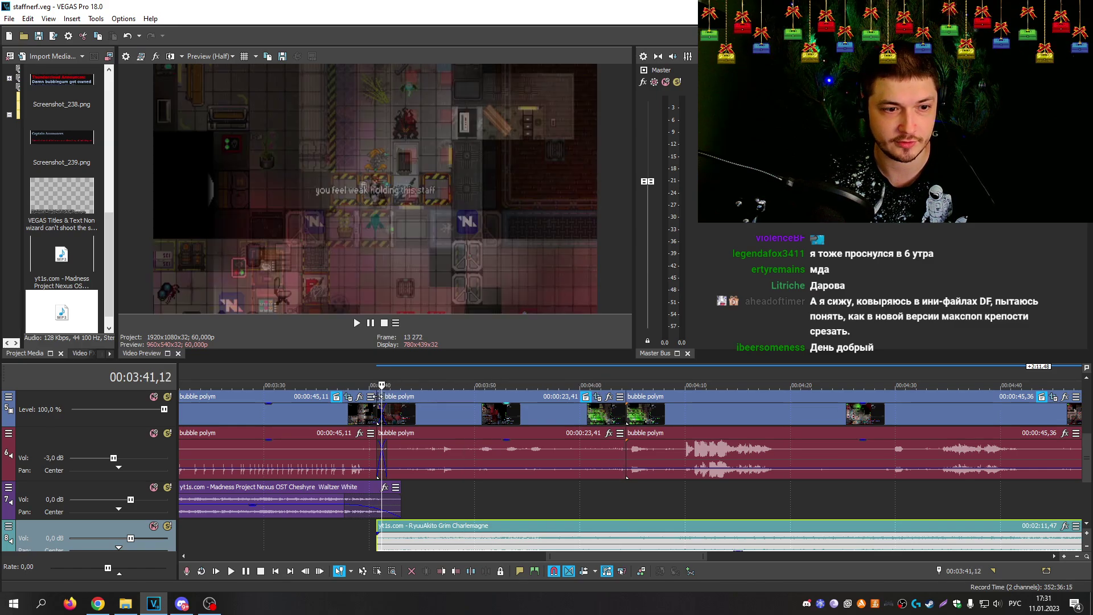
# Step: Play the whole edit from the beginning and enlarge the video preview in height and width
pyautogui.scroll(-2, 431, 403)
pyautogui.scroll(-3, 431, 402)
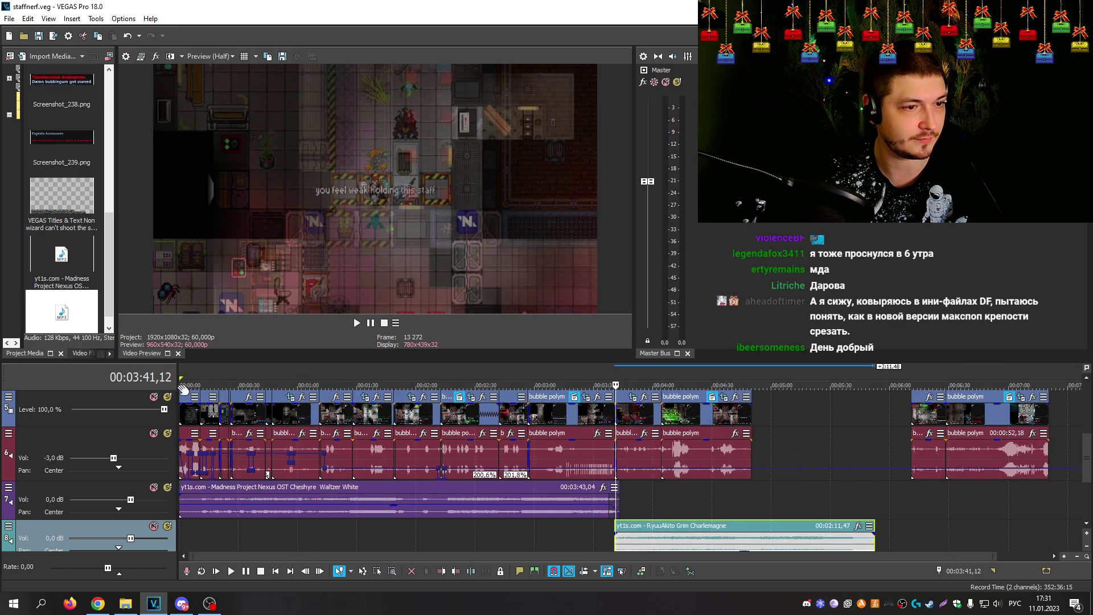
pyautogui.click(179, 385)
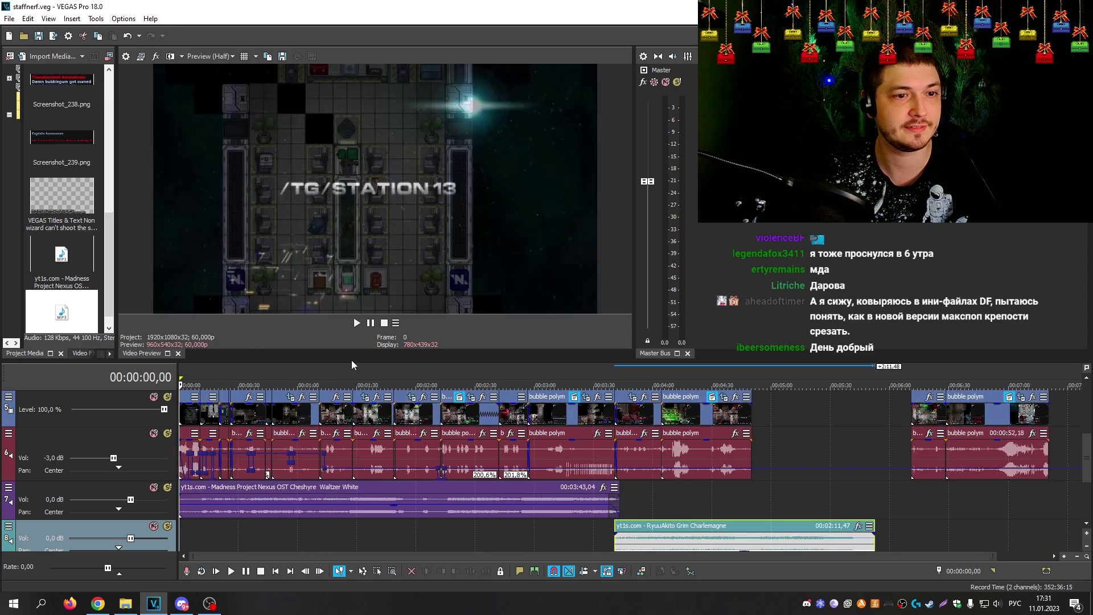
pyautogui.click(356, 323)
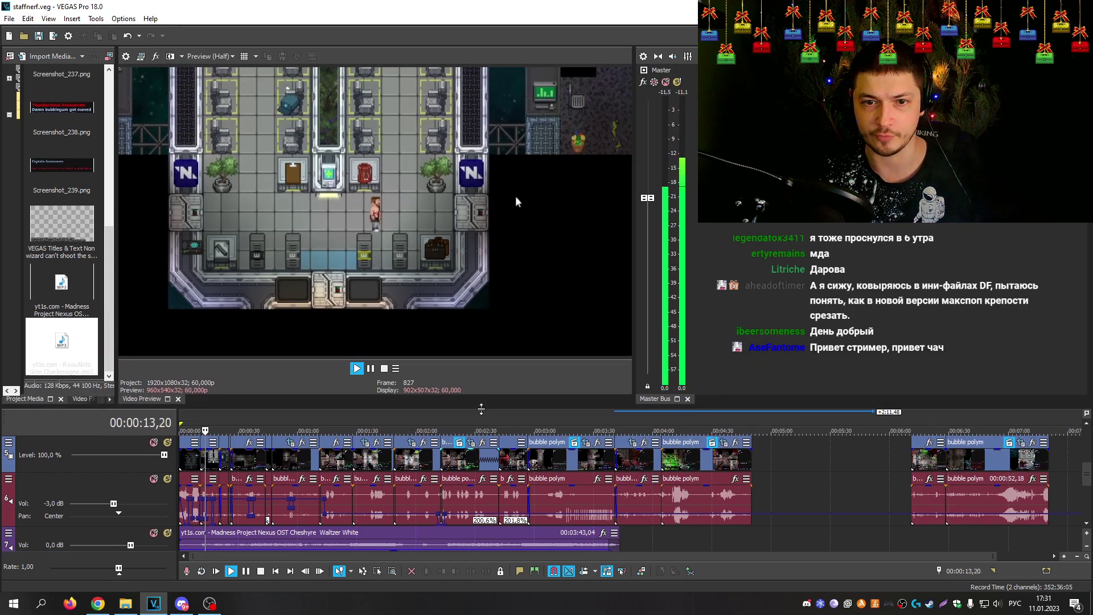
pyautogui.moveTo(480, 363); pyautogui.dragTo(480, 420)
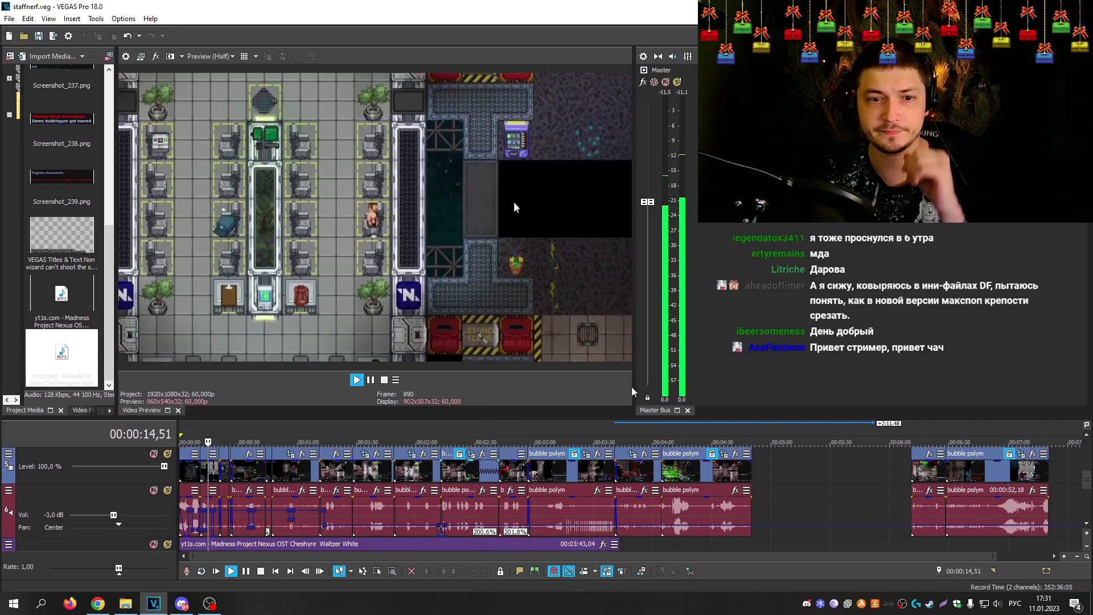
pyautogui.moveTo(635, 387); pyautogui.dragTo(668, 404)
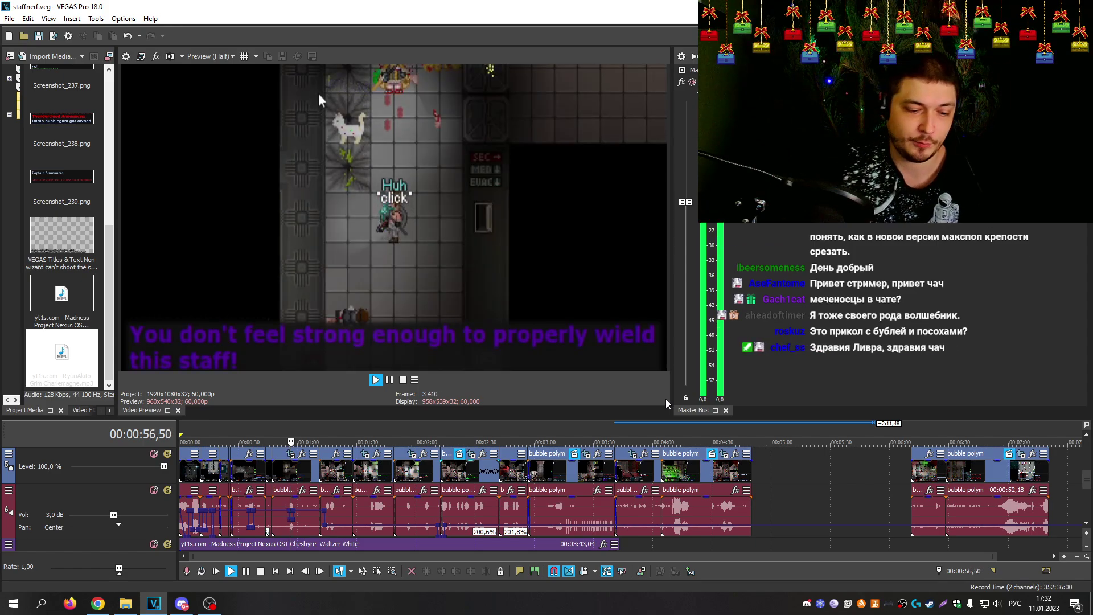
# Step: Replay the edit from the start to review the first three minutes, and stop playback
pyautogui.press('space')
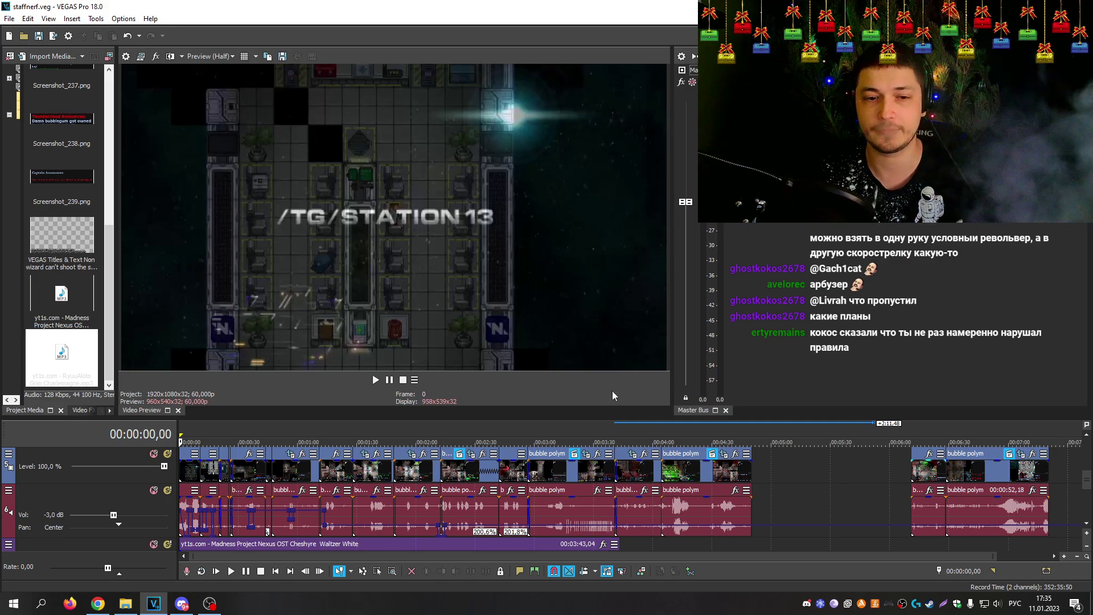
pyautogui.press('space')
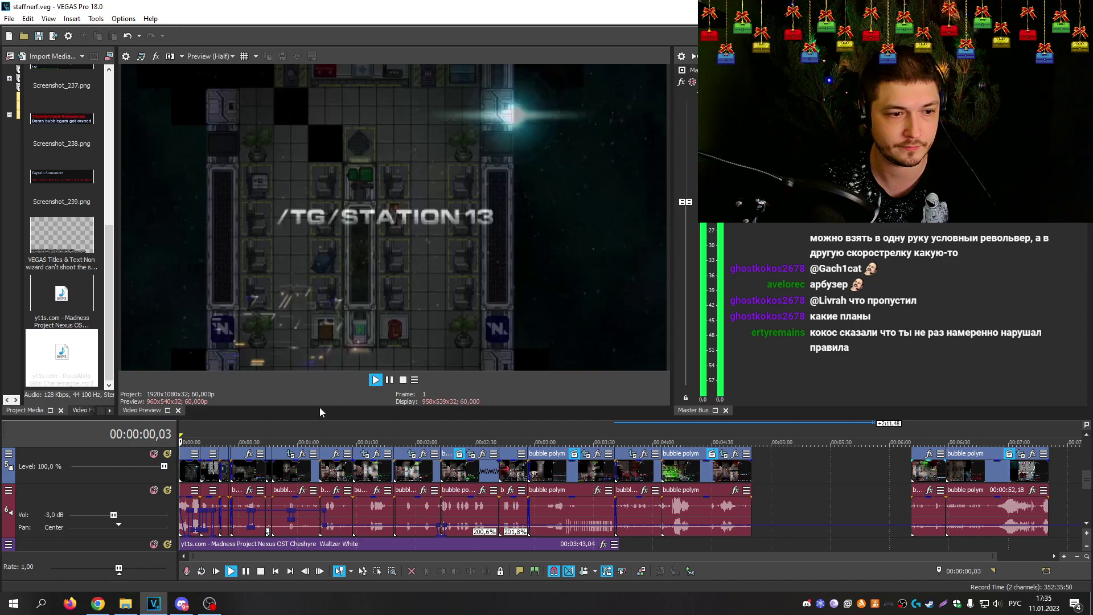
pyautogui.scroll(3, 292, 443)
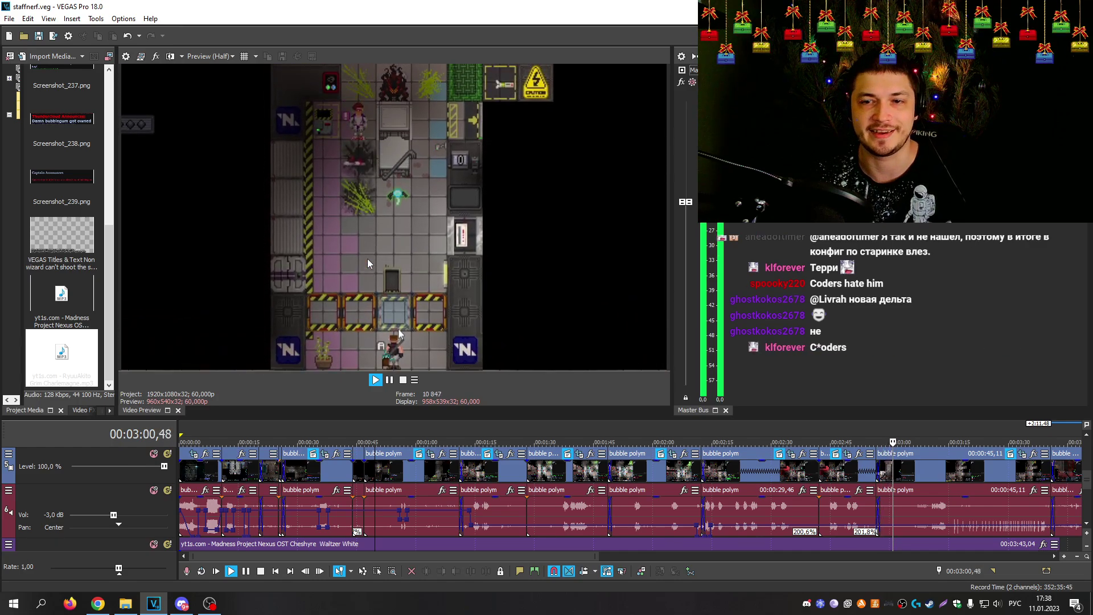
pyautogui.press('space')
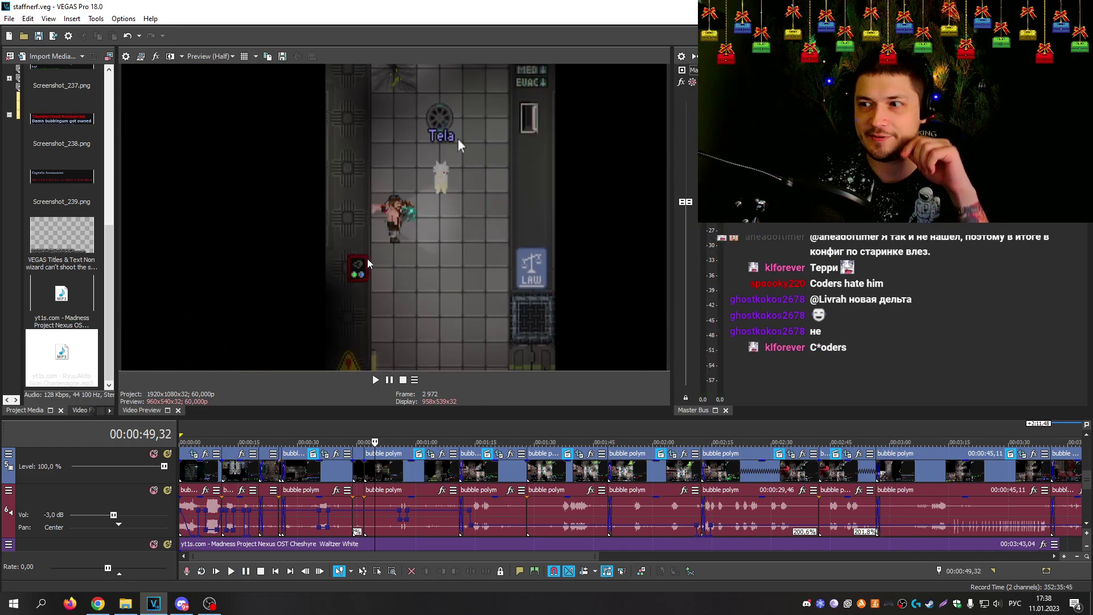
# Step: Review the edit from about 1:19 onward, skip ahead to the last clips before the music change, and continue playing
pyautogui.click(490, 440)
pyautogui.press('space')
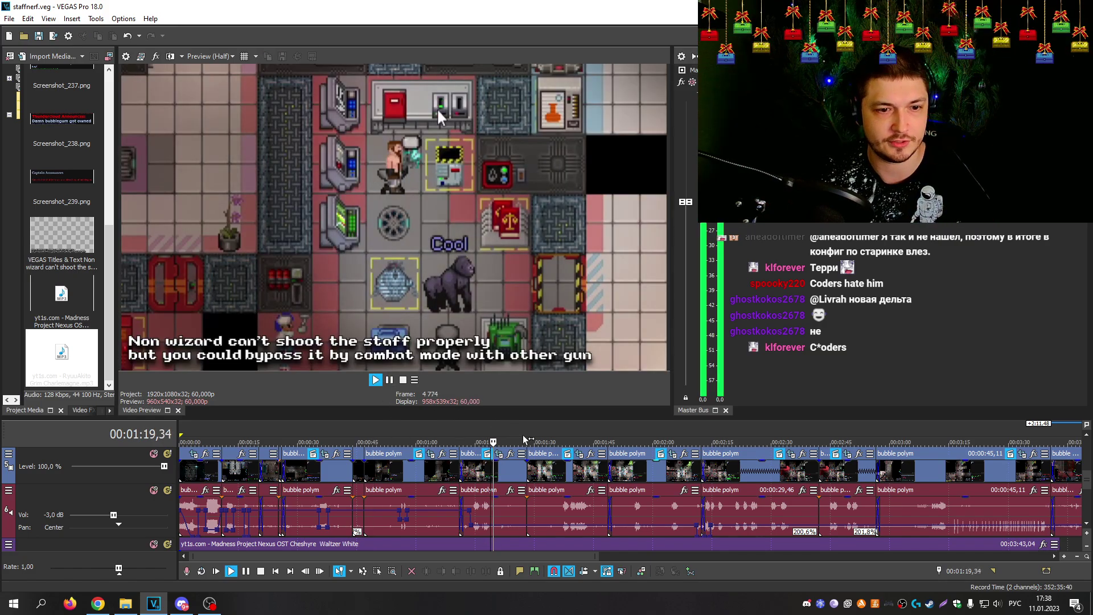
pyautogui.click(529, 440)
pyautogui.moveTo(592, 441); pyautogui.dragTo(881, 443)
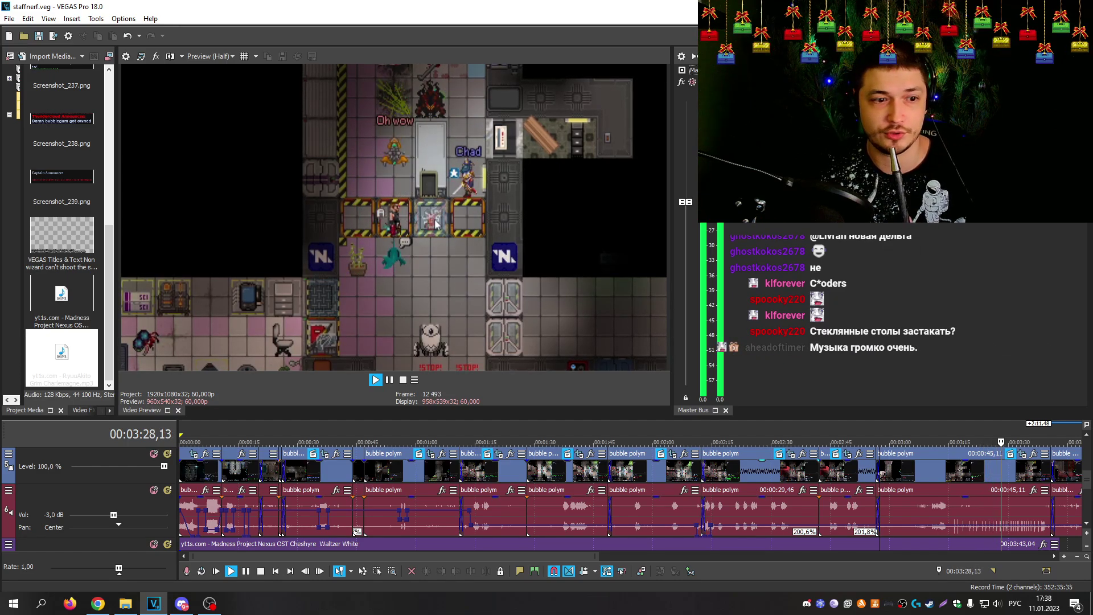
pyautogui.click(390, 380)
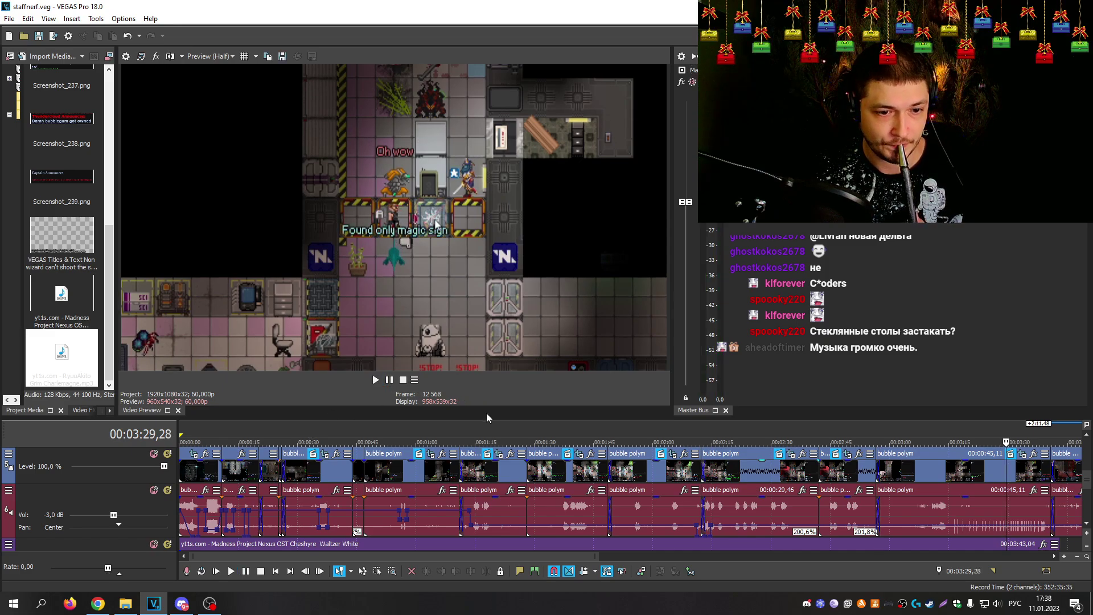
pyautogui.click(376, 380)
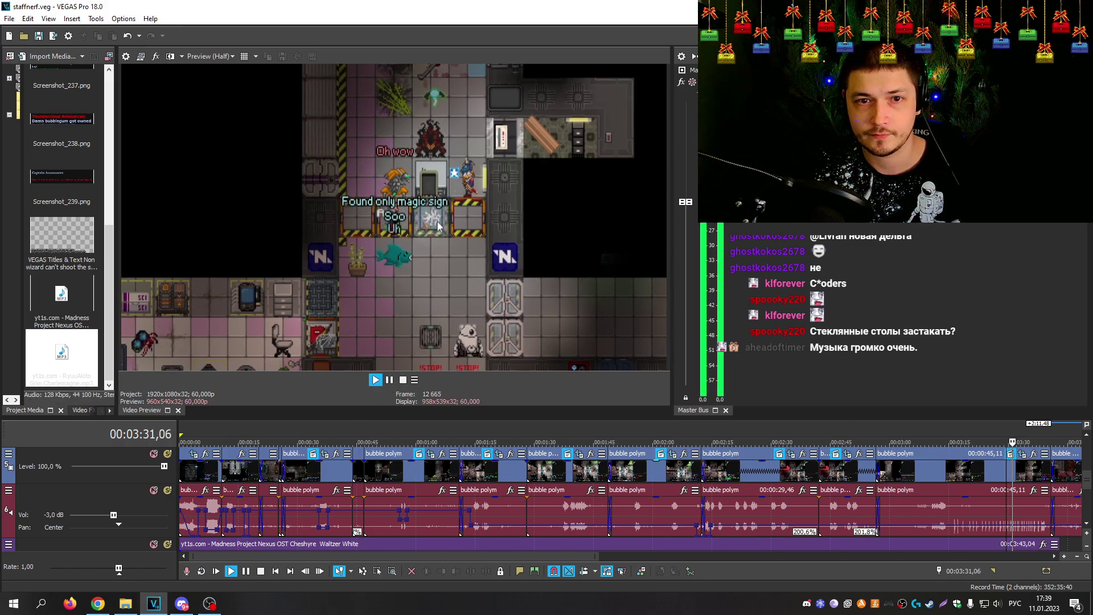
# Step: Adjust the video preview's width so both master meter bars show, and pause playback just past the music change
pyautogui.moveTo(672, 279); pyautogui.dragTo(485, 276)
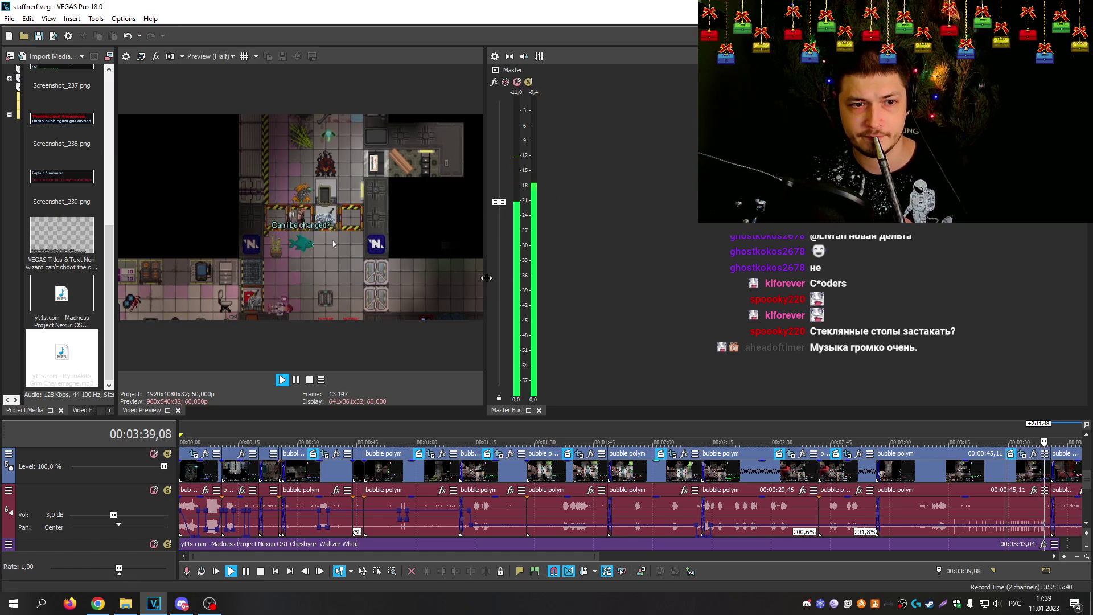
pyautogui.moveTo(486, 277); pyautogui.dragTo(644, 272)
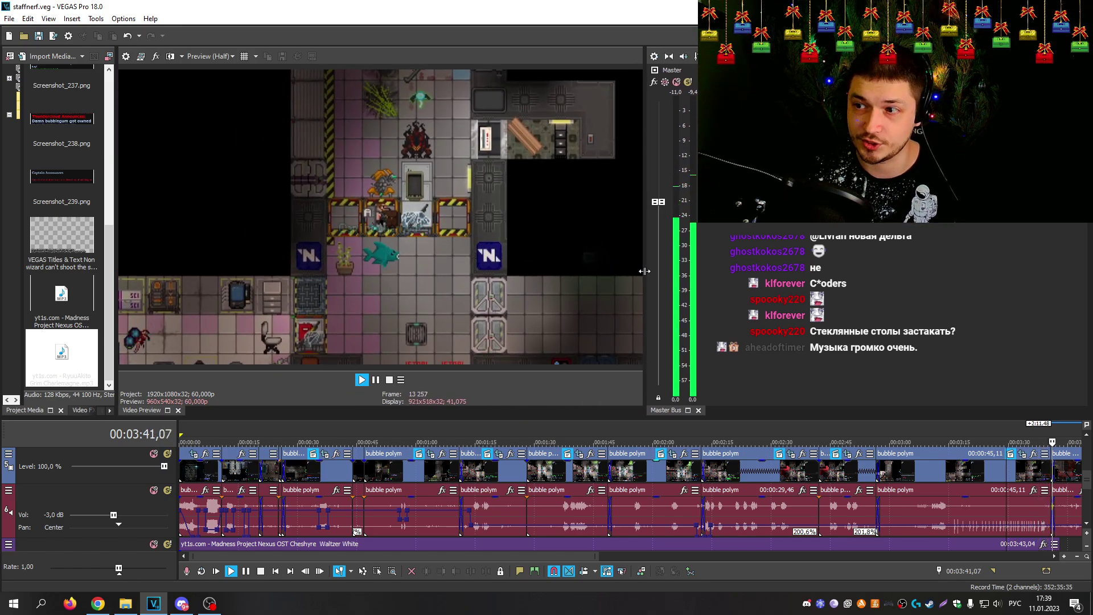
pyautogui.click(387, 379)
# Step: Bring the two music tracks into view around the song change and increase the Grim Charlemagne track's height
pyautogui.scroll(-3, 1089, 493)
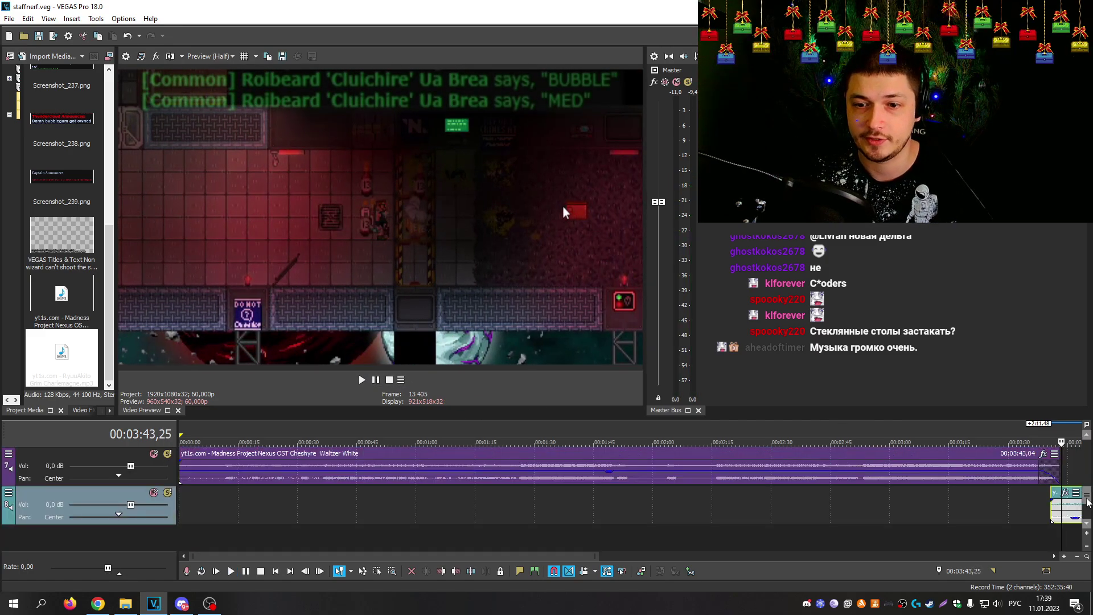
pyautogui.scroll(3, 756, 458)
pyautogui.scroll(2, 756, 458)
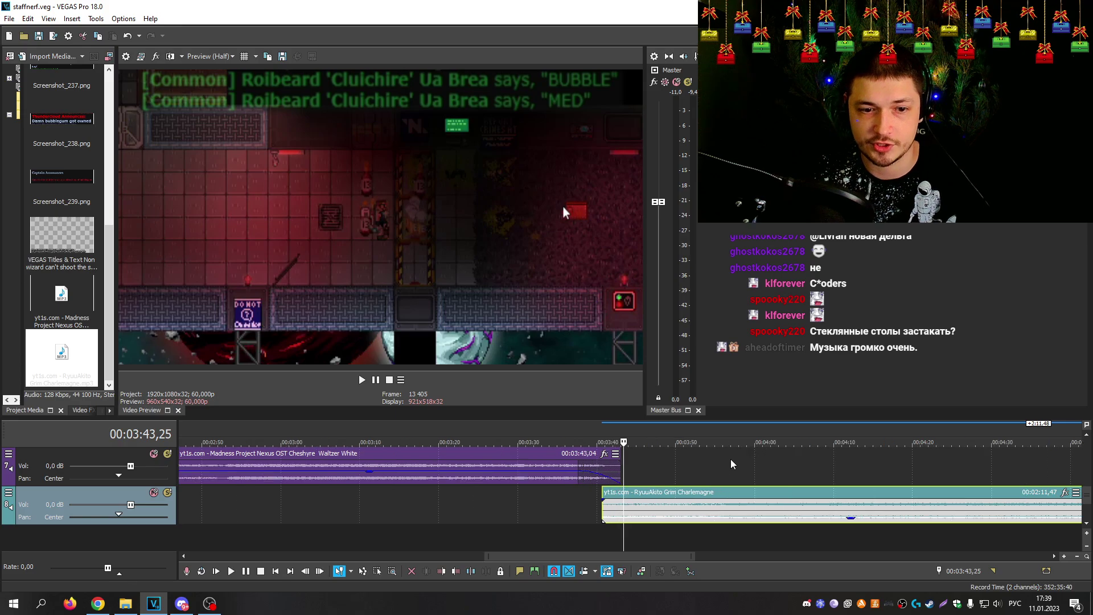
pyautogui.moveTo(155, 524); pyautogui.dragTo(155, 545)
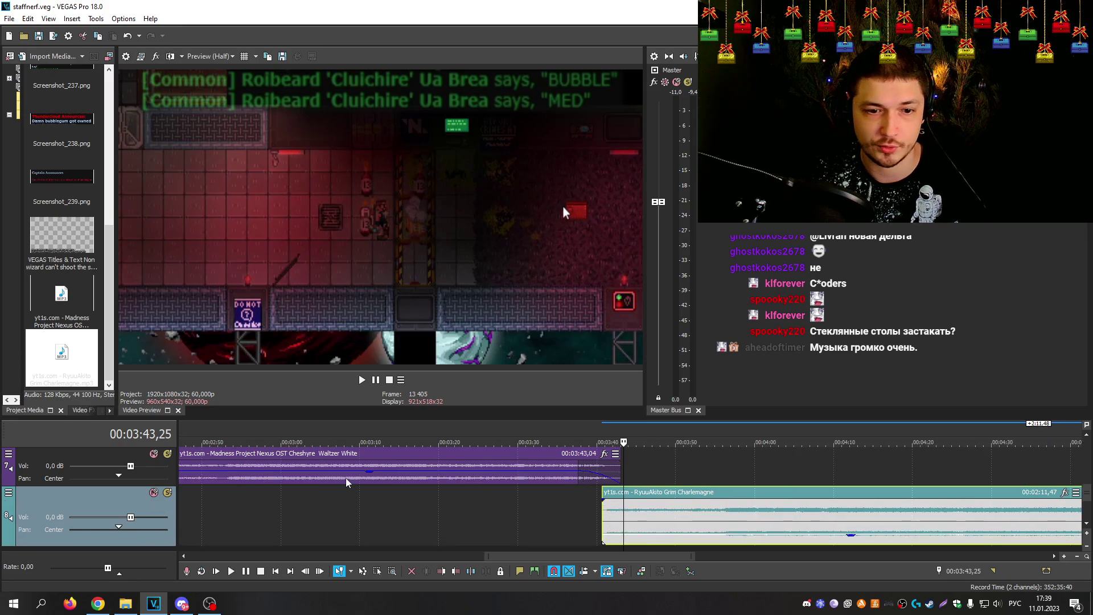
# Step: Add a fade-in of about 15 seconds to the start of the Grim Charlemagne music clip at 3:40
pyautogui.click(560, 443)
pyautogui.scroll(-2, 760, 474)
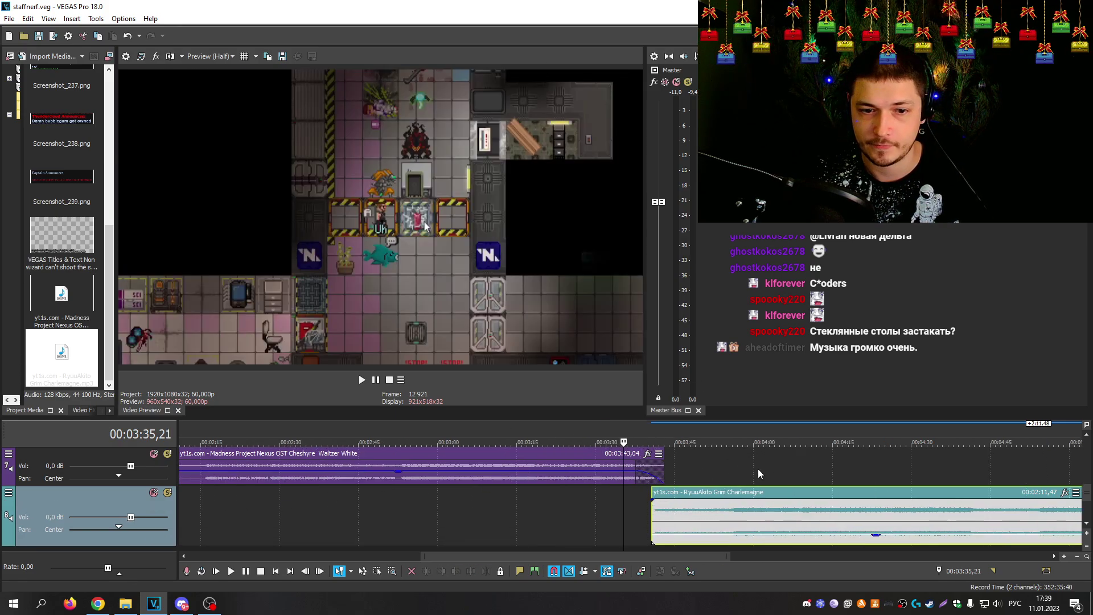
pyautogui.click(654, 450)
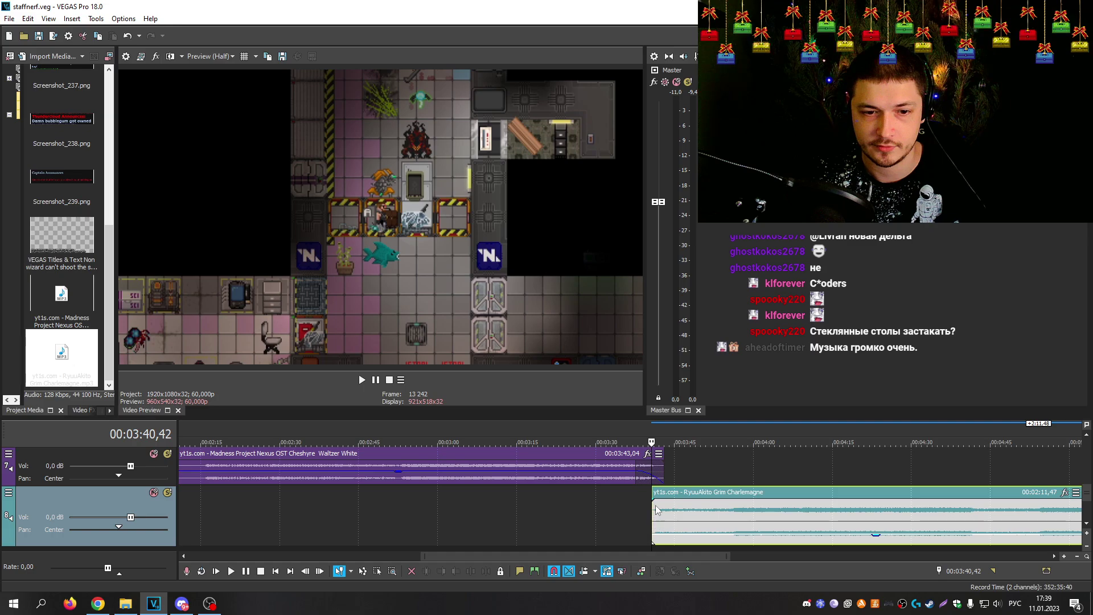
pyautogui.moveTo(651, 499); pyautogui.dragTo(728, 505)
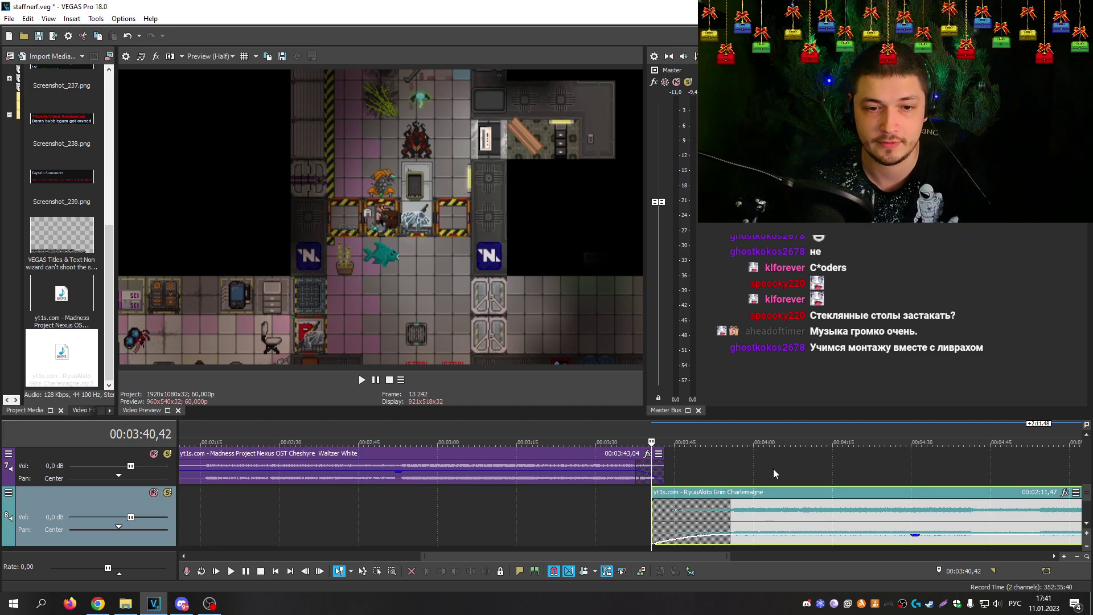
# Step: Enlarge the timeline to show the video and audio tracks together, and play across the transition between the two songs
pyautogui.scroll(-1, 774, 473)
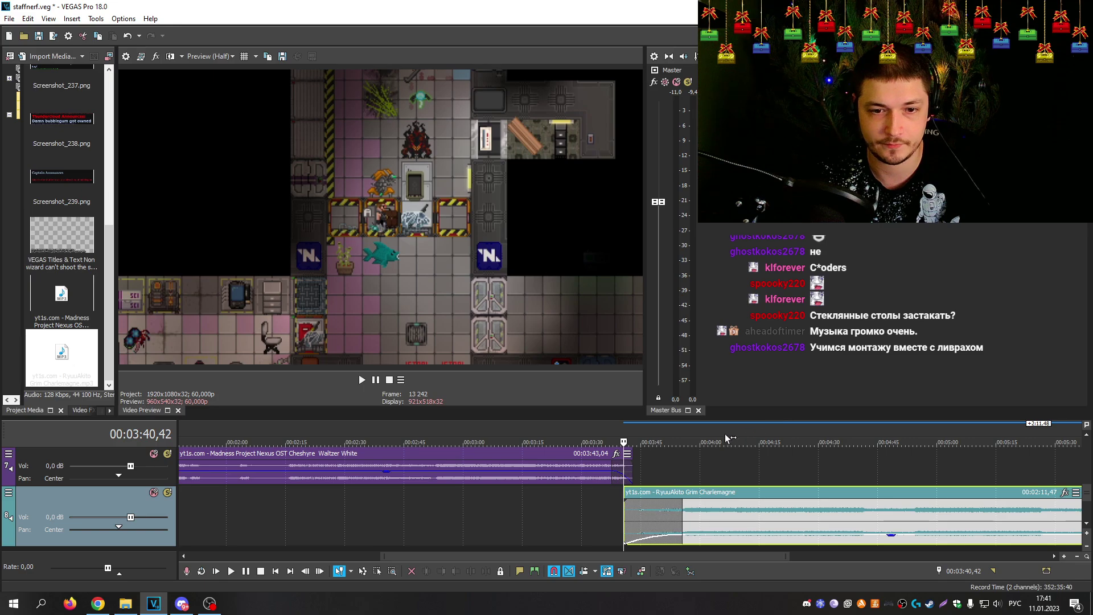
pyautogui.moveTo(553, 421); pyautogui.dragTo(565, 332)
pyautogui.moveTo(1083, 488); pyautogui.dragTo(1084, 461)
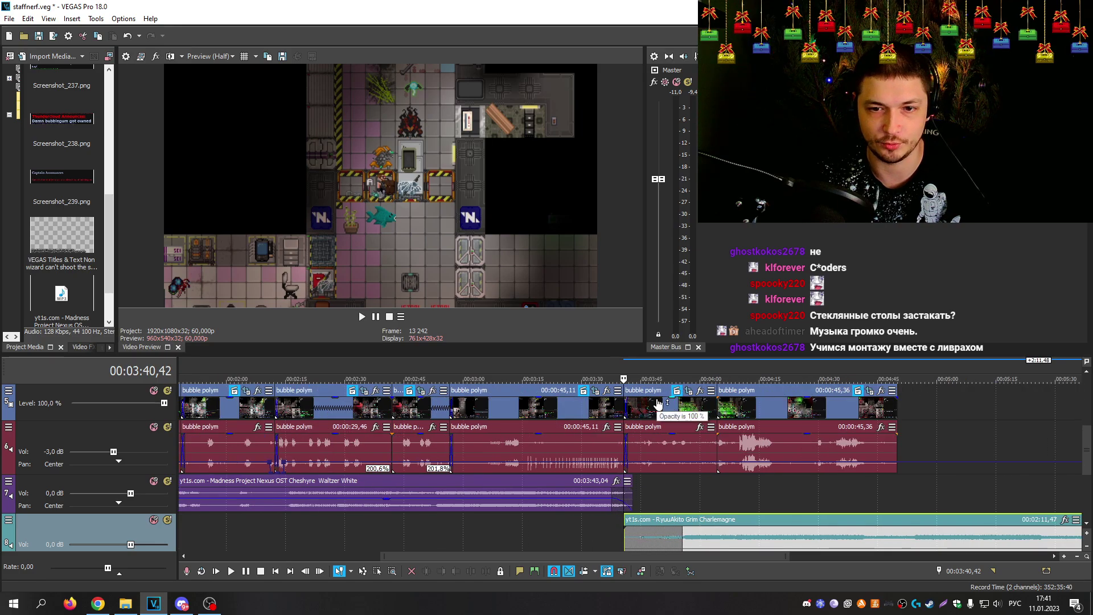
pyautogui.scroll(3, 650, 399)
pyautogui.press('space')
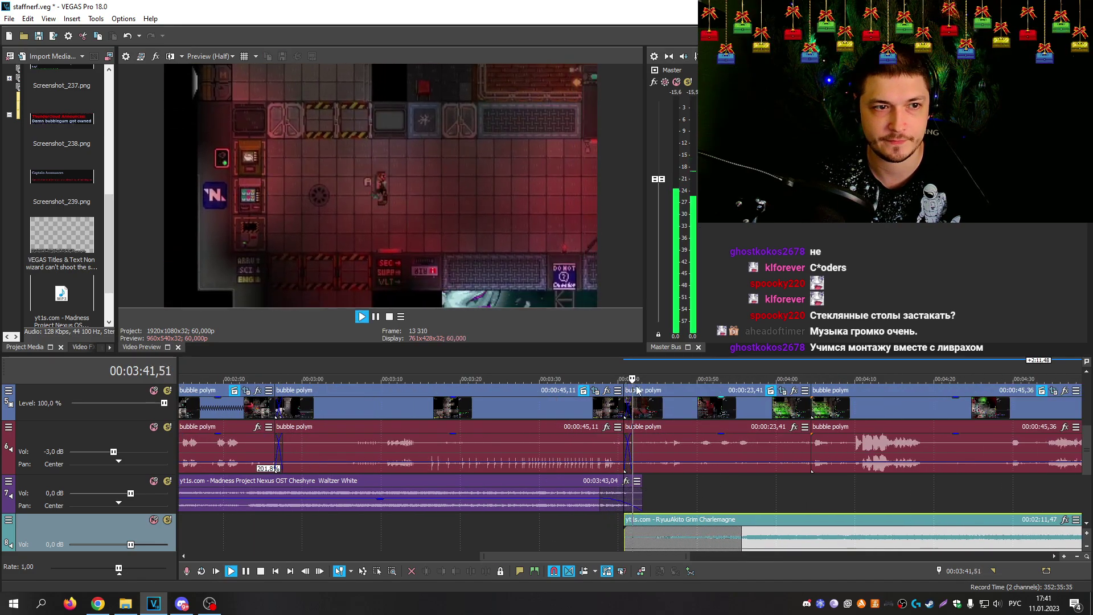
# Step: Replay the song transition from about 3:36 through to about 4:10 in the video
pyautogui.press('space')
pyautogui.click(589, 379)
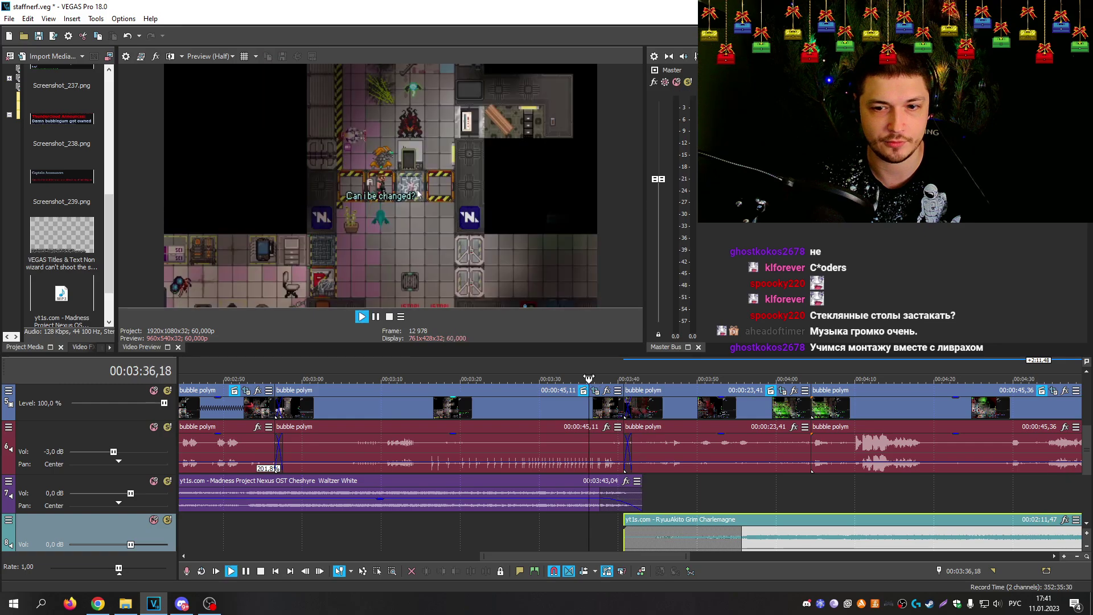
pyautogui.press('space')
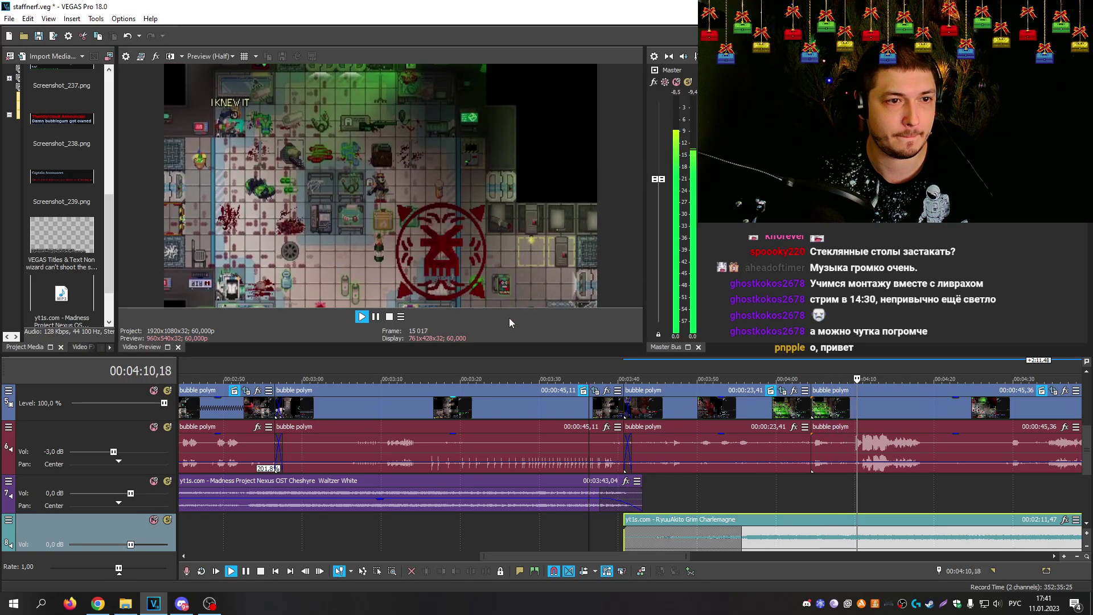
pyautogui.press('space')
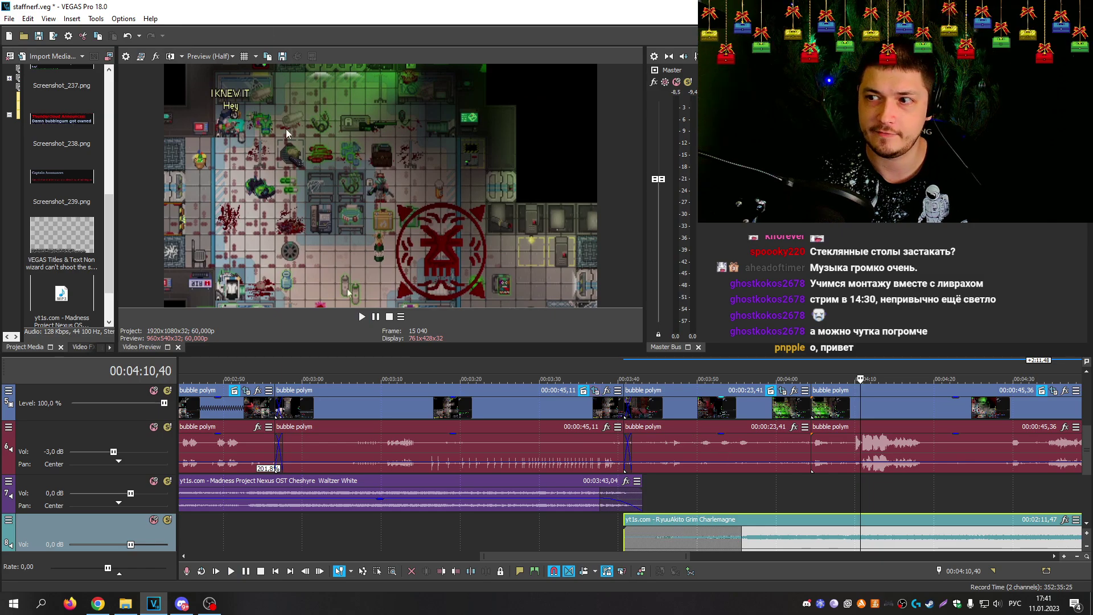
# Step: Locate the cut point frame by frame after replaying from about 4:08, and split the Grim Charlemagne clip at 4:09,22
pyautogui.scroll(5, 828, 474)
pyautogui.scroll(-1, 1085, 467)
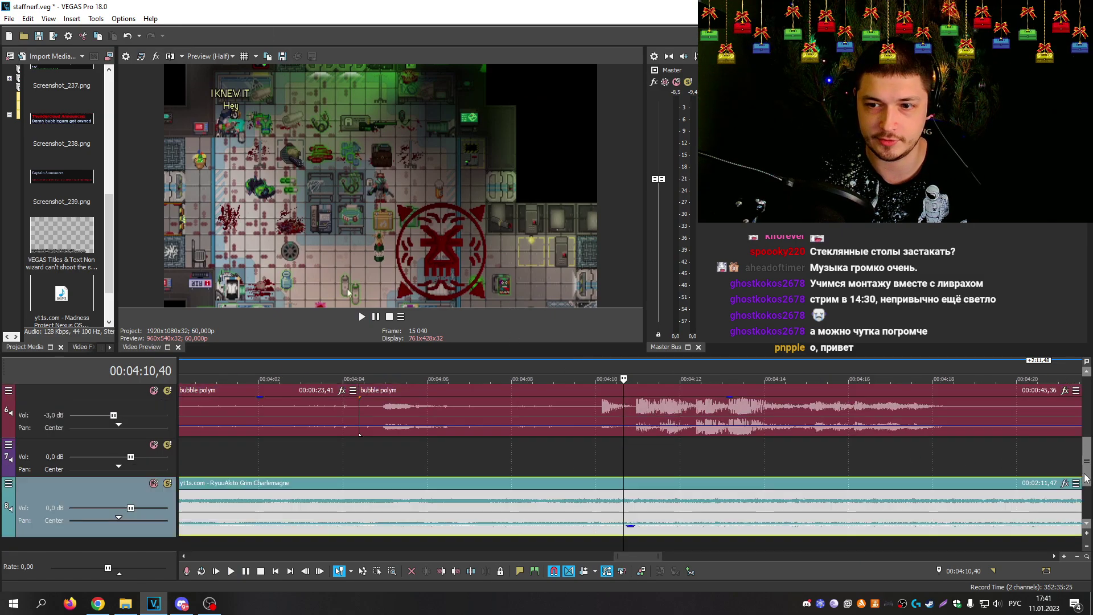
pyautogui.click(551, 379)
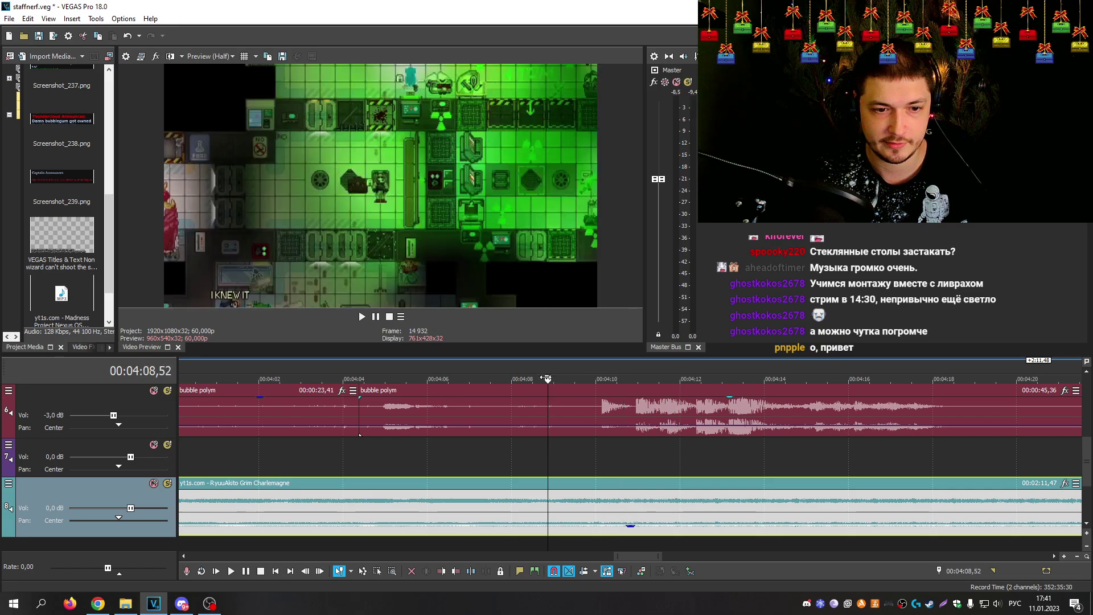
pyautogui.press('space')
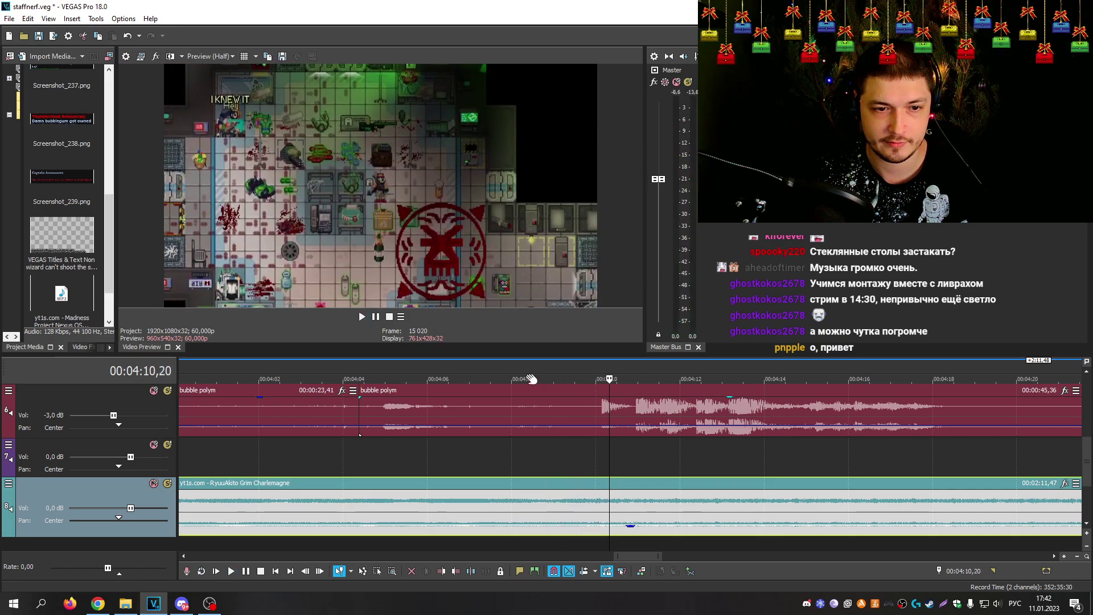
pyautogui.scroll(3, 618, 424)
pyautogui.click(624, 436)
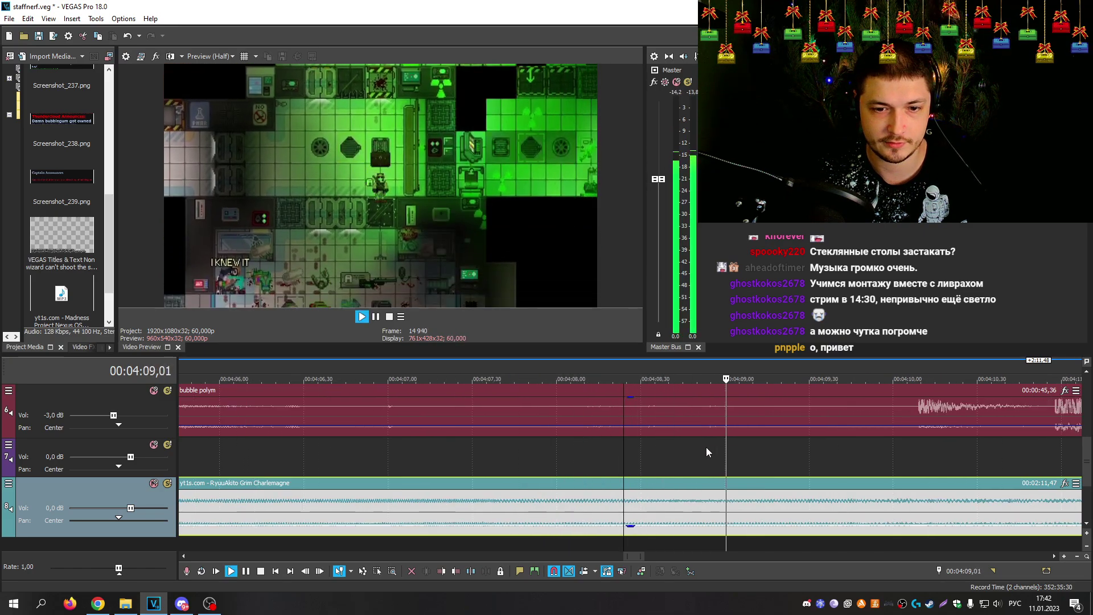
pyautogui.press('Return')
pyautogui.press('Left')
pyautogui.press('Left')
pyautogui.press('Left')
pyautogui.press('Left')
pyautogui.press('Left')
pyautogui.press('Left')
pyautogui.press('Left')
pyautogui.press('Left')
pyautogui.press('Left')
pyautogui.press('Left')
pyautogui.press('Left')
pyautogui.press('Left')
pyautogui.press('Left')
pyautogui.press('Left')
pyautogui.press('Left')
pyautogui.press('Left')
pyautogui.press('Left')
pyautogui.press('Left')
pyautogui.press('Left')
pyautogui.press('Left')
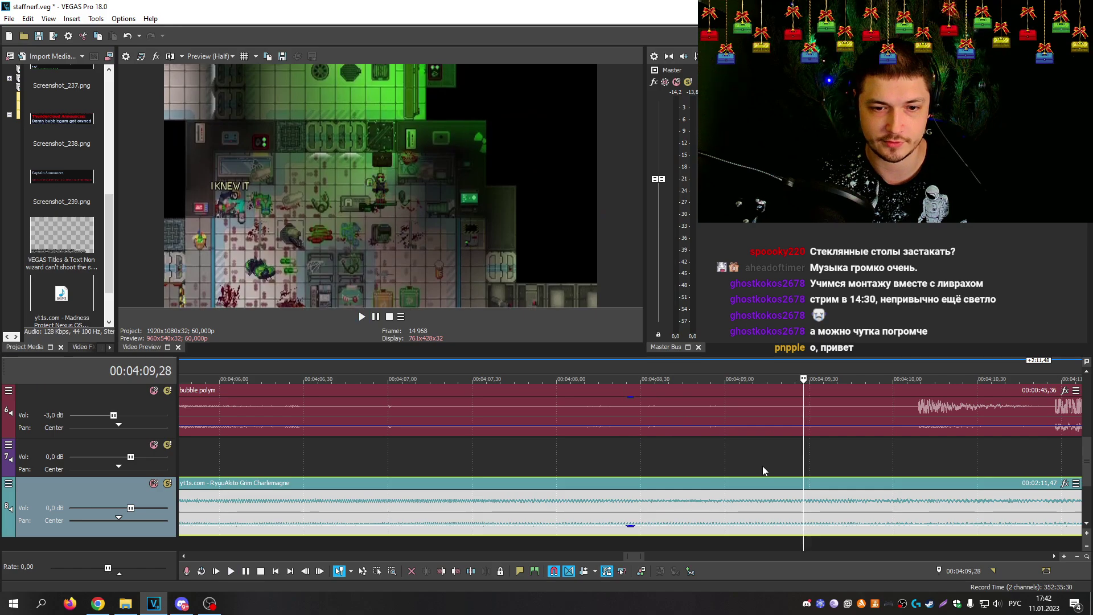
pyautogui.press('space')
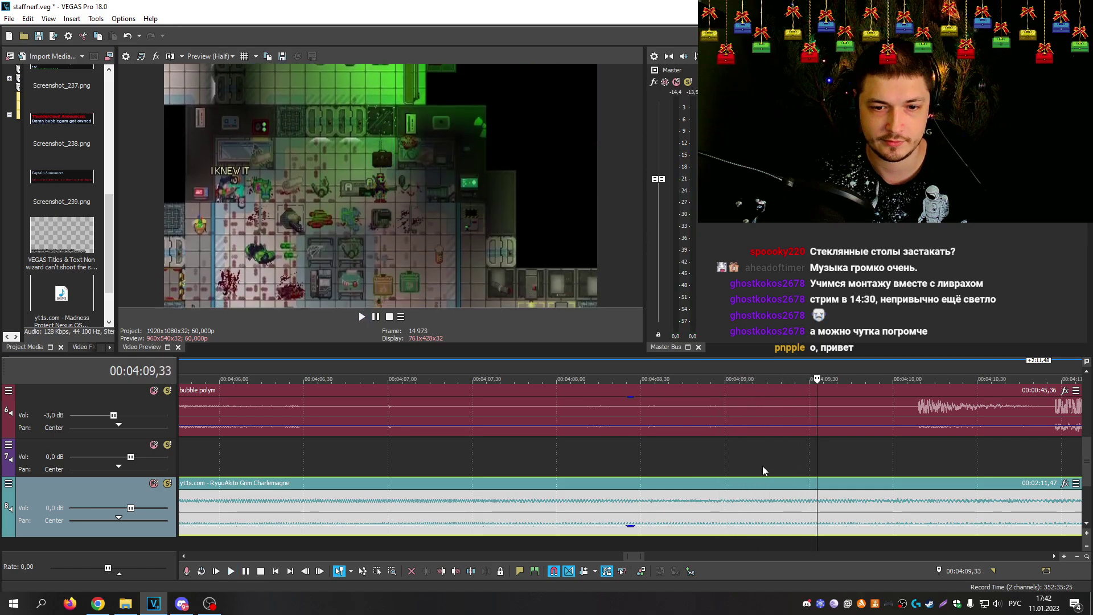
pyautogui.press('Return')
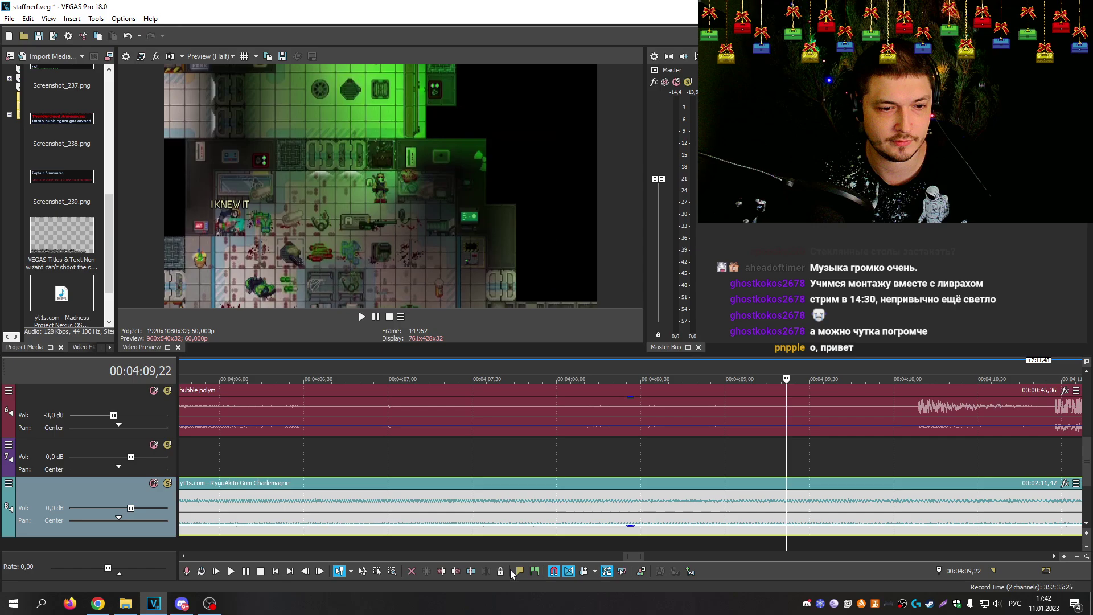
pyautogui.click(472, 572)
# Step: Play the bubble polym gameplay from about 4:03 to about 4:07 with the video and music tracks in view
pyautogui.scroll(-5, 815, 451)
pyautogui.scroll(3, 1083, 474)
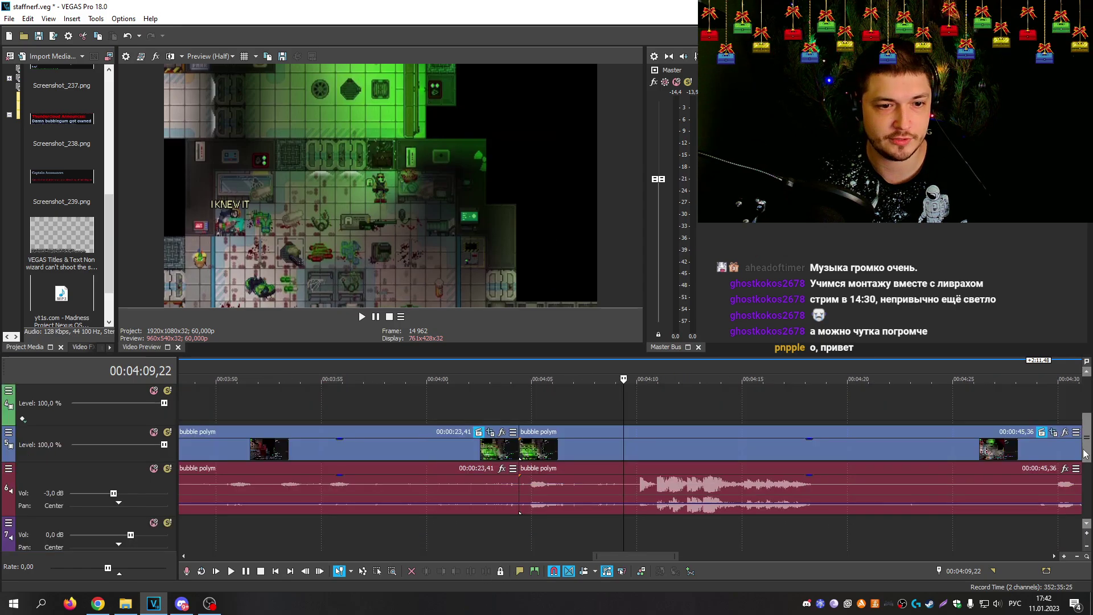
pyautogui.scroll(-2, 742, 445)
pyautogui.click(559, 388)
pyautogui.press('space')
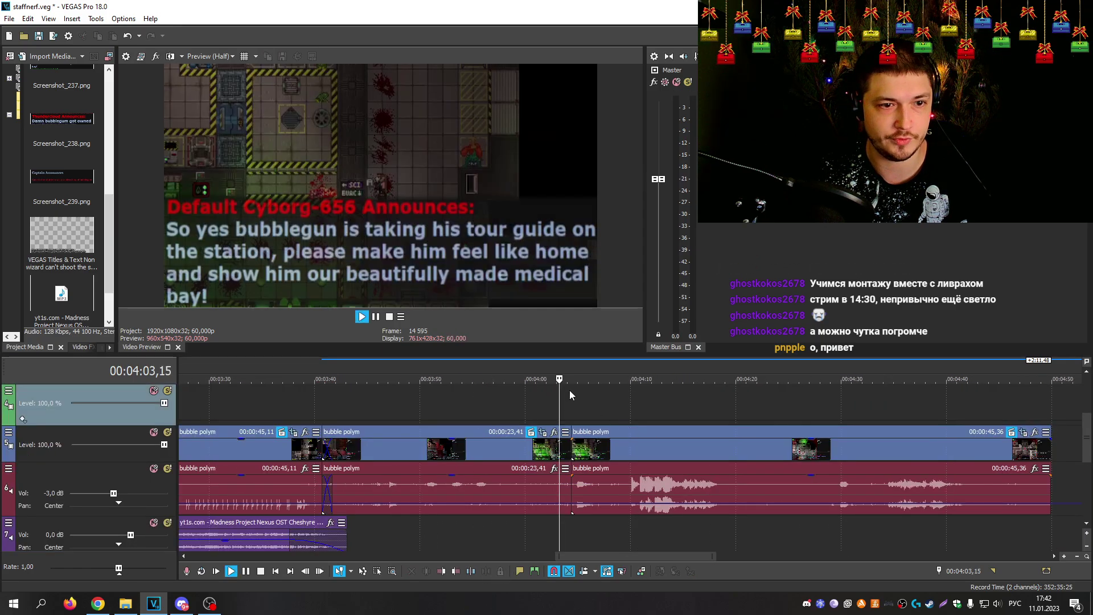
pyautogui.scroll(2, 681, 443)
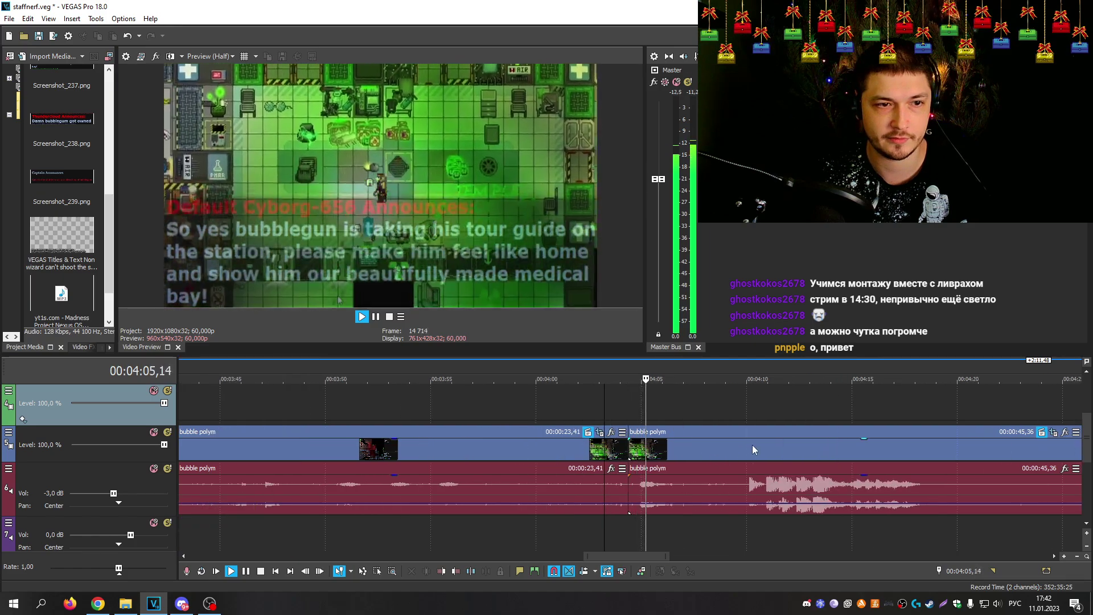
pyautogui.scroll(-1, 1087, 461)
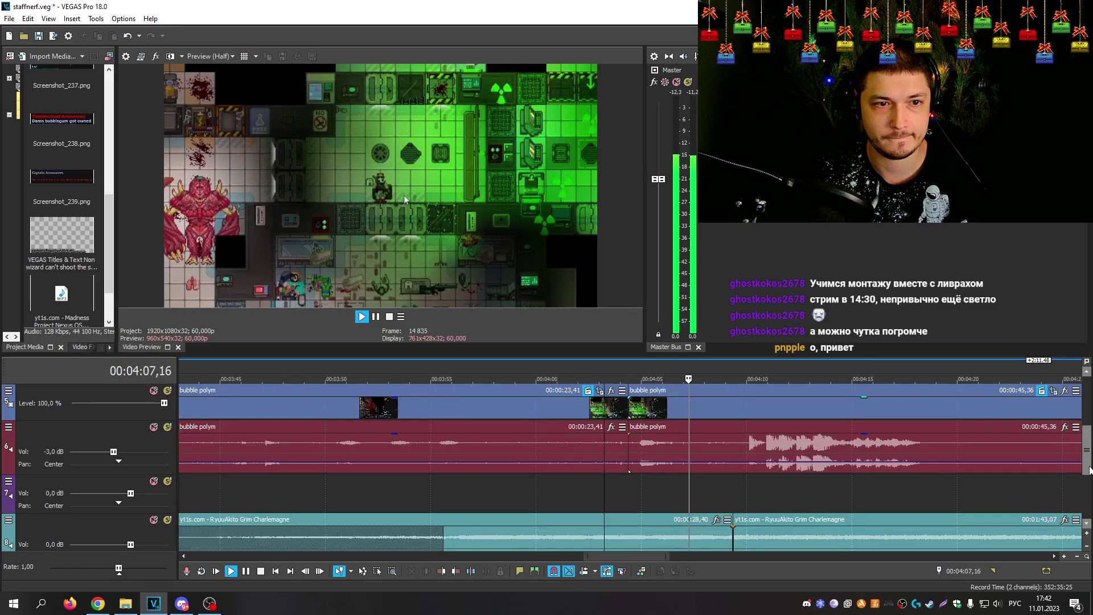
pyautogui.press('space')
# Step: Step back to about 4:05,57 and replay the gameplay up to about 4:07,36
pyautogui.press('Left')
pyautogui.press('Left')
pyautogui.press('Left')
pyautogui.press('Left')
pyautogui.press('Left')
pyautogui.press('Left')
pyautogui.press('Left')
pyautogui.press('Left')
pyautogui.press('Left')
pyautogui.press('Left')
pyautogui.press('Left')
pyautogui.press('Left')
pyautogui.press('Left')
pyautogui.press('Left')
pyautogui.press('Left')
pyautogui.press('Left')
pyautogui.press('Left')
pyautogui.press('Left')
pyautogui.press('Left')
pyautogui.press('Left')
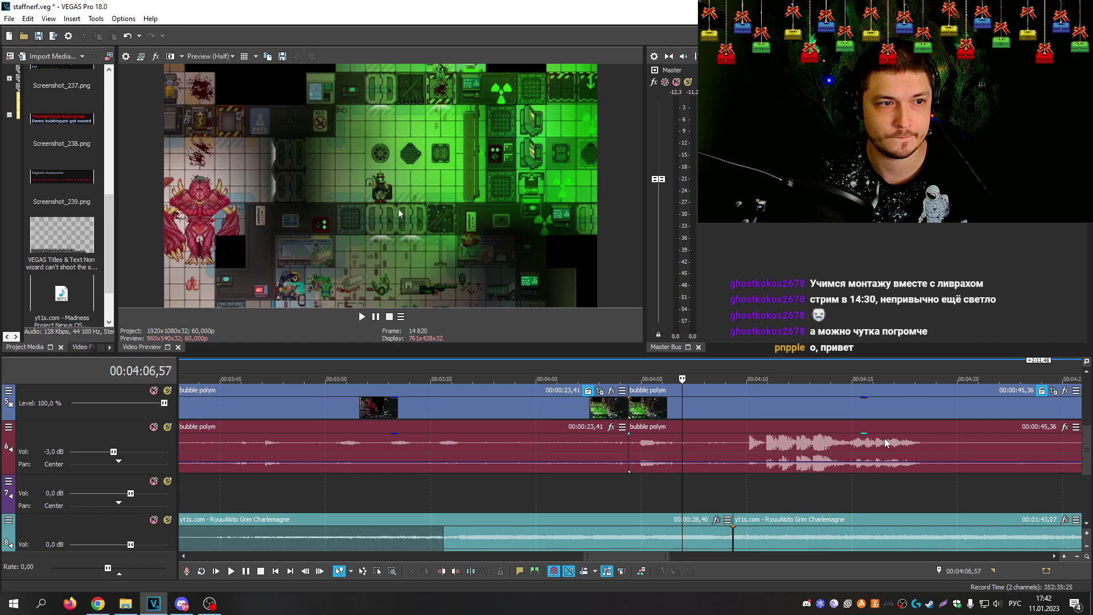
pyautogui.press('Left')
pyautogui.press('Left')
pyautogui.press('Left')
pyautogui.press('Left')
pyautogui.press('Left')
pyautogui.press('Left')
pyautogui.press('Left')
pyautogui.press('Left')
pyautogui.press('Left')
pyautogui.press('Left')
pyautogui.press('Left')
pyautogui.press('Left')
pyautogui.press('Left')
pyautogui.press('Left')
pyautogui.press('Left')
pyautogui.press('Left')
pyautogui.press('Left')
pyautogui.press('Left')
pyautogui.press('Left')
pyautogui.press('Left')
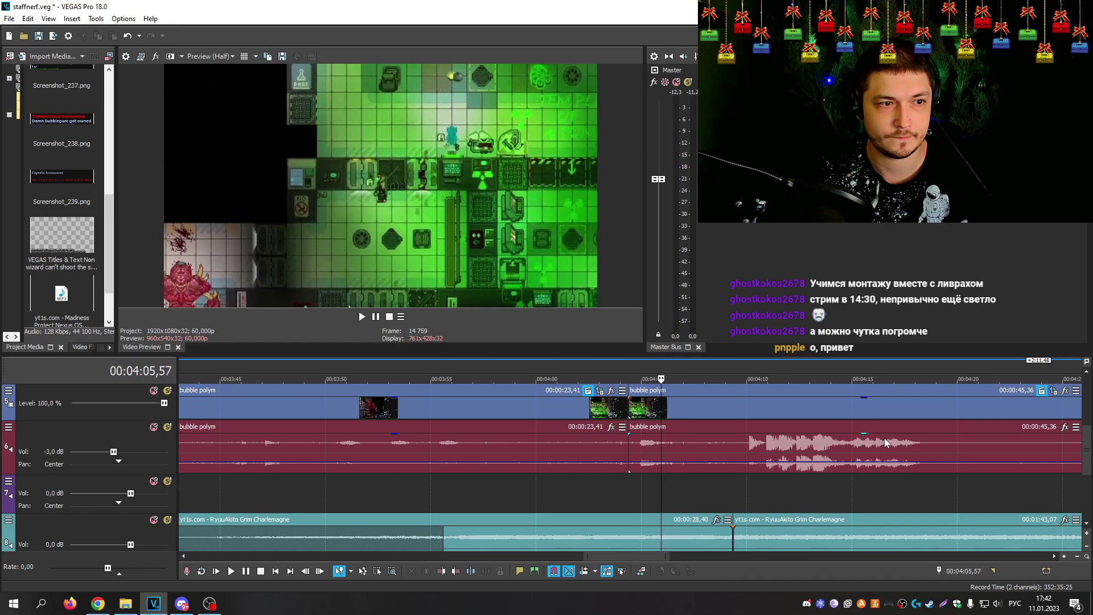
pyautogui.press('space')
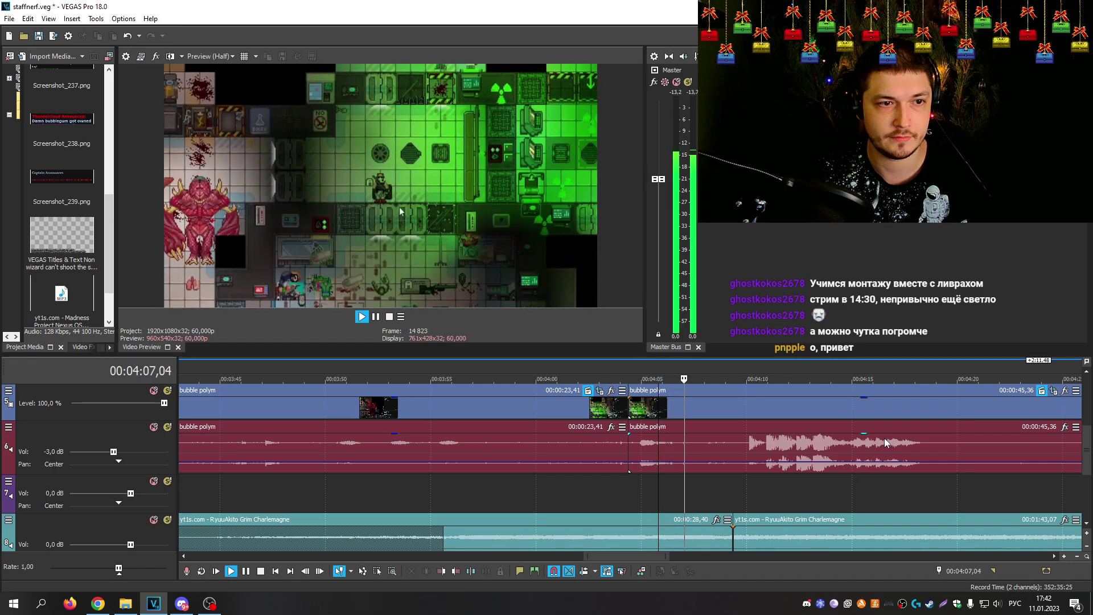
pyautogui.press('Return')
# Step: Move back frame by frame to 4:06,29 and split the second bubble polym video clip and its audio there
pyautogui.press('Left')
pyautogui.press('Left')
pyautogui.press('Left')
pyautogui.press('Left')
pyautogui.press('Left')
pyautogui.press('Left')
pyautogui.press('Left')
pyautogui.press('Left')
pyautogui.press('Left')
pyautogui.press('Left')
pyautogui.press('Left')
pyautogui.press('Left')
pyautogui.press('Left')
pyautogui.press('Left')
pyautogui.press('Left')
pyautogui.press('Left')
pyautogui.press('Left')
pyautogui.press('Left')
pyautogui.press('Left')
pyautogui.press('Left')
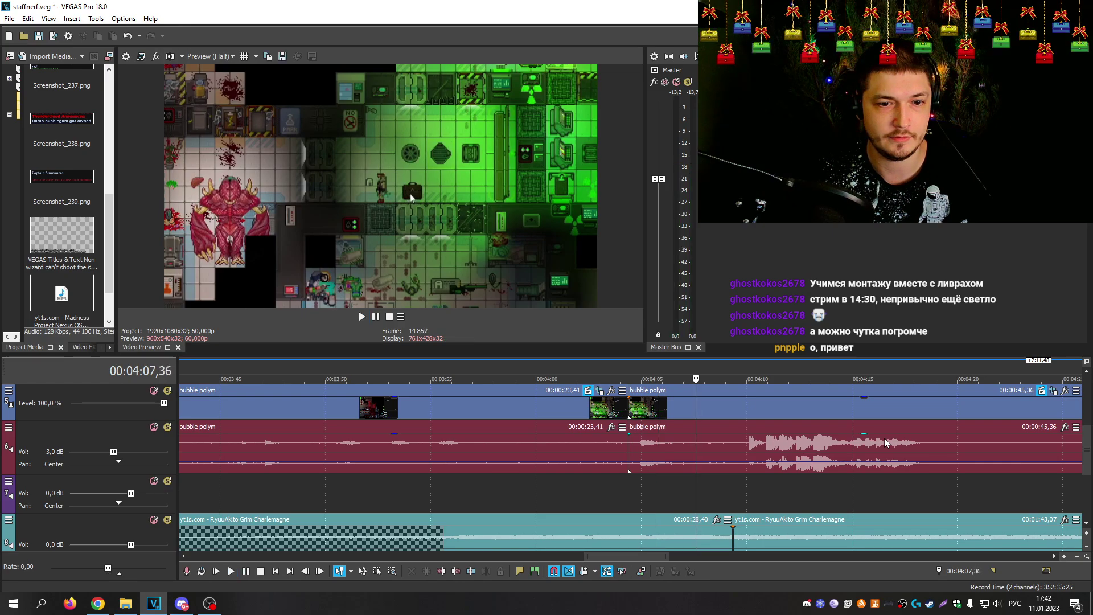
pyautogui.press('Left')
pyautogui.press('Left')
pyautogui.press('Left')
pyautogui.press('Left')
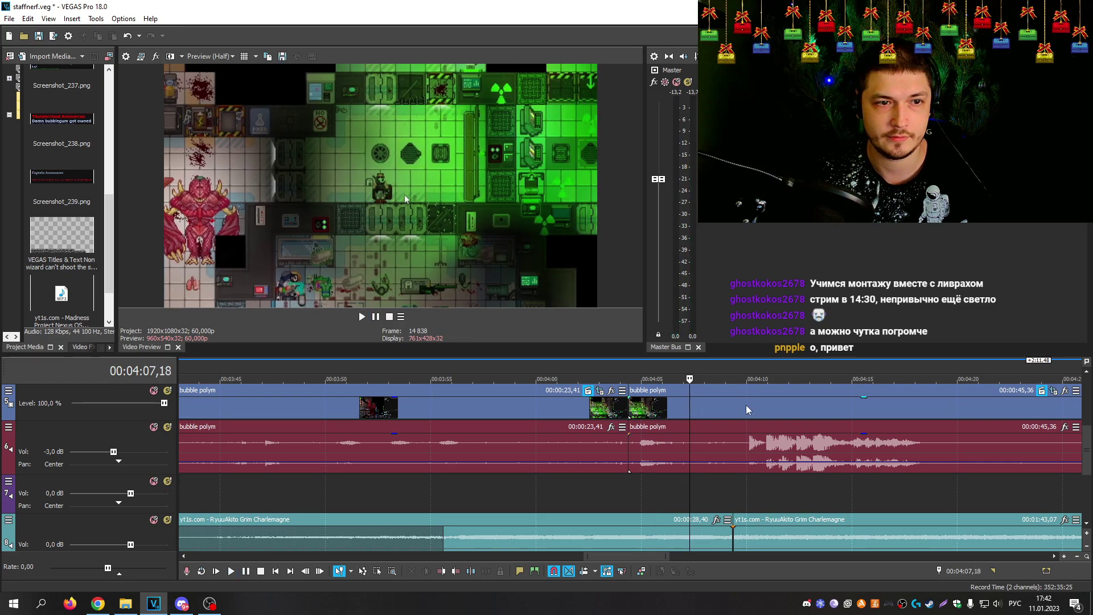
pyautogui.press('Left')
pyautogui.press('Left')
pyautogui.press('Left')
pyautogui.press('Left')
pyautogui.press('Left')
pyautogui.press('Left')
pyautogui.press('Left')
pyautogui.press('Left')
pyautogui.press('Left')
pyautogui.press('Left')
pyautogui.press('Left')
pyautogui.press('Left')
pyautogui.press('Left')
pyautogui.press('Left')
pyautogui.press('Left')
pyautogui.press('Left')
pyautogui.press('Left')
pyautogui.press('Left')
pyautogui.press('Left')
pyautogui.press('Left')
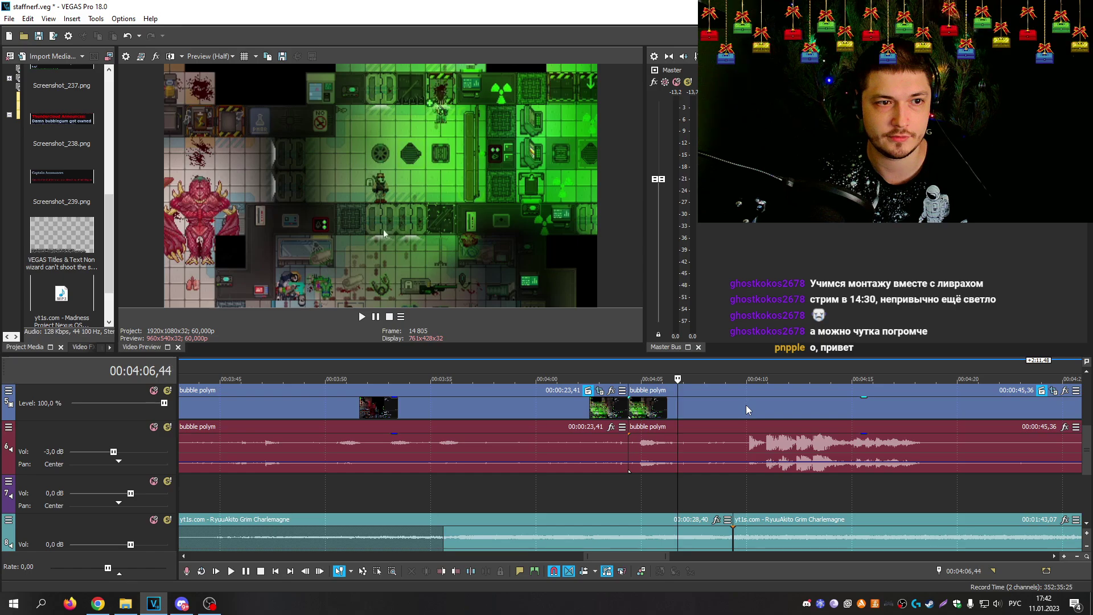
pyautogui.press('Left')
pyautogui.press('Left')
pyautogui.press('Left')
pyautogui.press('Left')
pyautogui.press('Left')
pyautogui.press('Left')
pyautogui.press('Left')
pyautogui.press('Left')
pyautogui.press('Left')
pyautogui.press('Left')
pyautogui.press('Left')
pyautogui.press('Left')
pyautogui.press('Left')
pyautogui.press('Left')
pyautogui.press('Left')
pyautogui.press('Left')
pyautogui.press('Left')
pyautogui.press('Left')
pyautogui.press('Left')
pyautogui.press('Left')
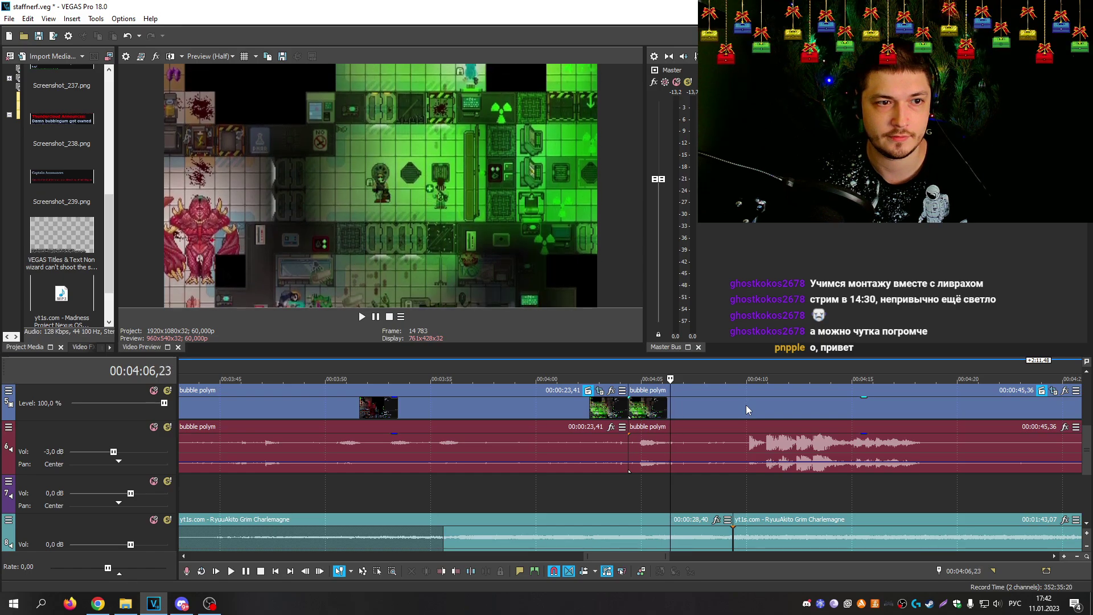
pyautogui.press('Right')
pyautogui.press('Right')
pyautogui.press('Right')
pyautogui.press('Right')
pyautogui.press('Right')
pyautogui.press('Right')
pyautogui.rightClick(729, 405)
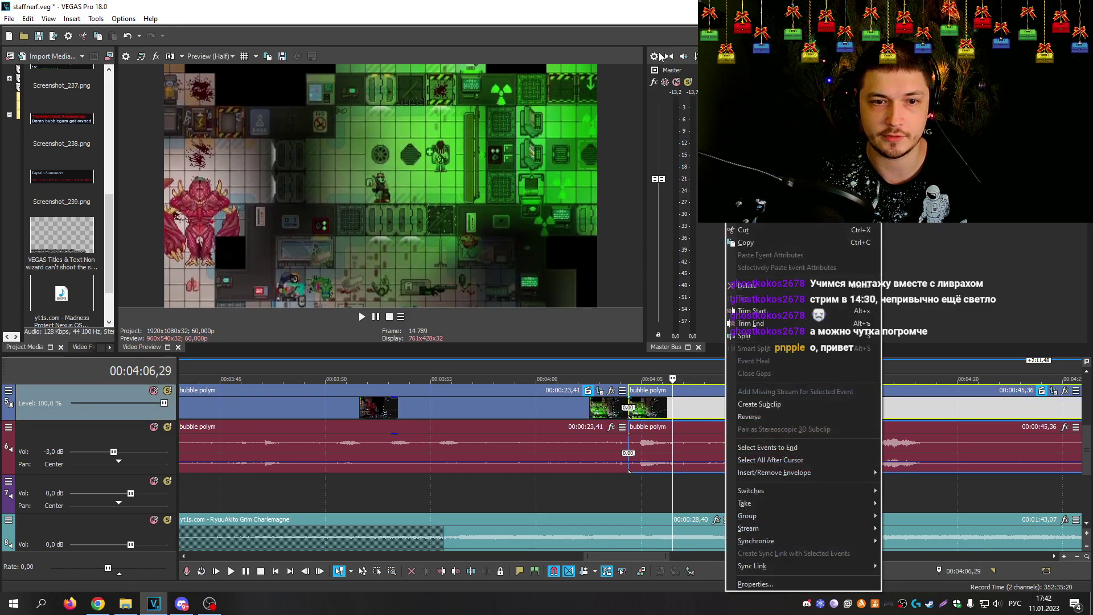
pyautogui.press('Escape')
pyautogui.press('s')
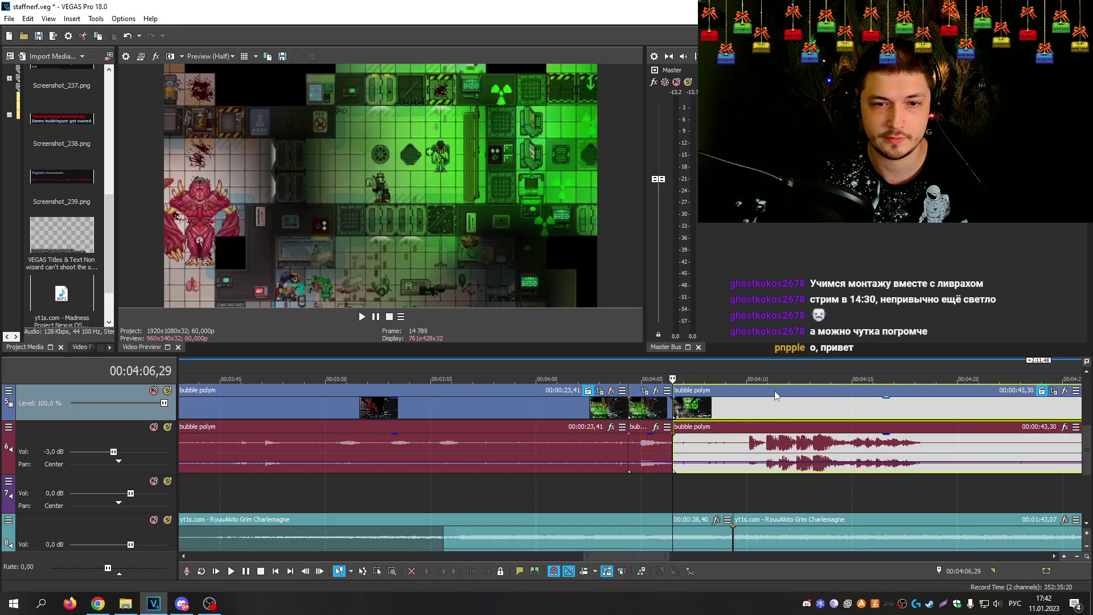
# Step: Shift the last three bubble polym clips later, keeping them adjoining, so the final one starts at the Grim Charlemagne split at 4:09,22
pyautogui.moveTo(767, 397); pyautogui.dragTo(827, 397)
pyautogui.moveTo(650, 407); pyautogui.dragTo(710, 411)
pyautogui.moveTo(591, 410); pyautogui.dragTo(646, 414)
# Step: Replay the gameplay from about 4:08 and step back frame by frame to 4:11,11
pyautogui.click(711, 375)
pyautogui.press('space')
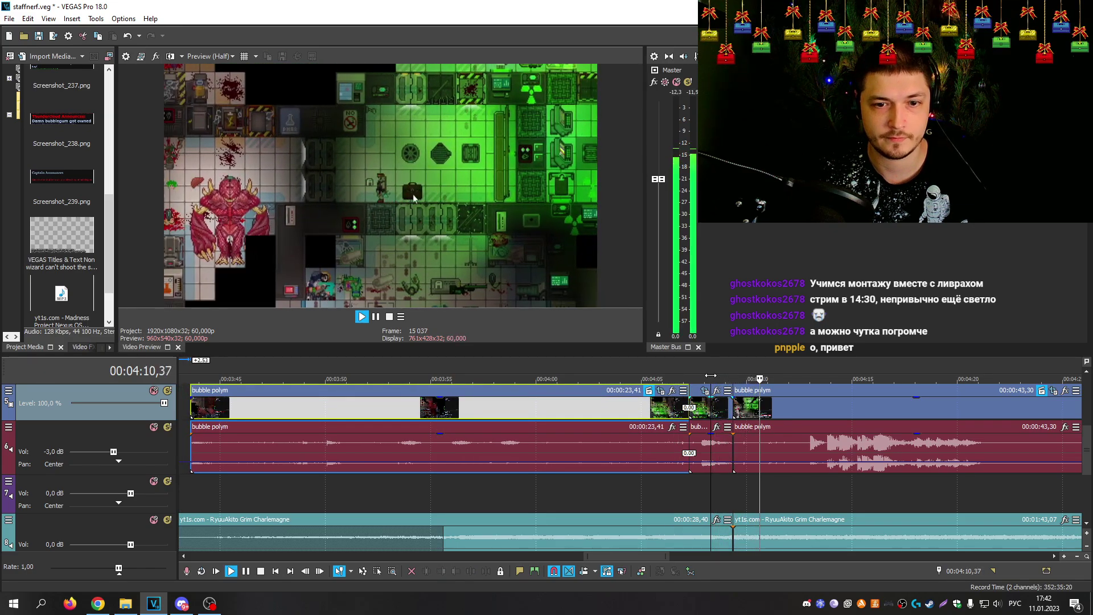
pyautogui.press('Return')
pyautogui.press('Left')
pyautogui.press('Left')
pyautogui.press('Left')
pyautogui.press('Left')
pyautogui.press('Left')
pyautogui.press('Left')
pyautogui.press('Left')
pyautogui.press('Left')
pyautogui.press('Left')
pyautogui.press('Left')
pyautogui.press('Left')
pyautogui.press('Left')
pyautogui.press('Left')
pyautogui.press('Left')
pyautogui.press('Left')
pyautogui.press('Left')
pyautogui.press('Left')
pyautogui.press('Left')
pyautogui.press('Left')
pyautogui.press('Left')
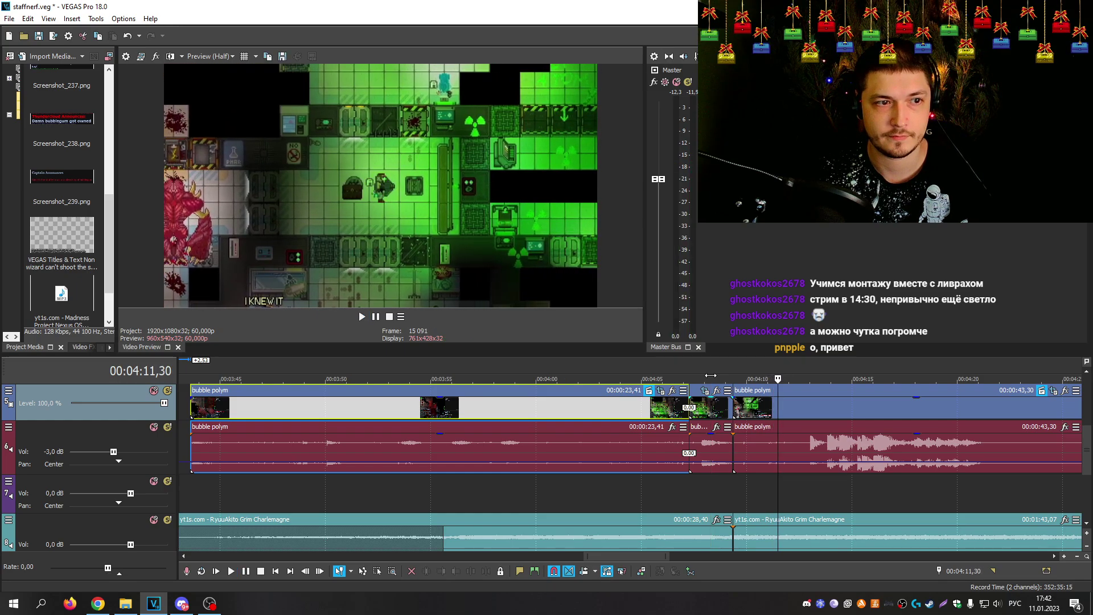
# Step: Keyframe the last bubble polym clip's pan/crop at 1,49, and at 0,43 set the frame to 784,9 × 441,5 centred at X 464,1
pyautogui.click(1053, 391)
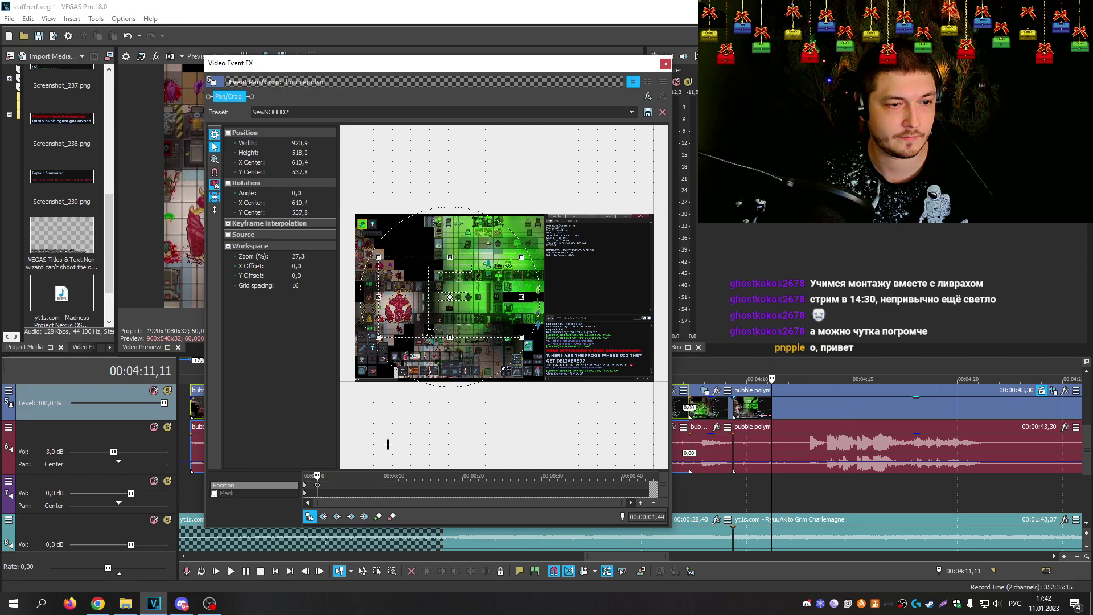
pyautogui.scroll(5, 335, 491)
pyautogui.click(349, 477)
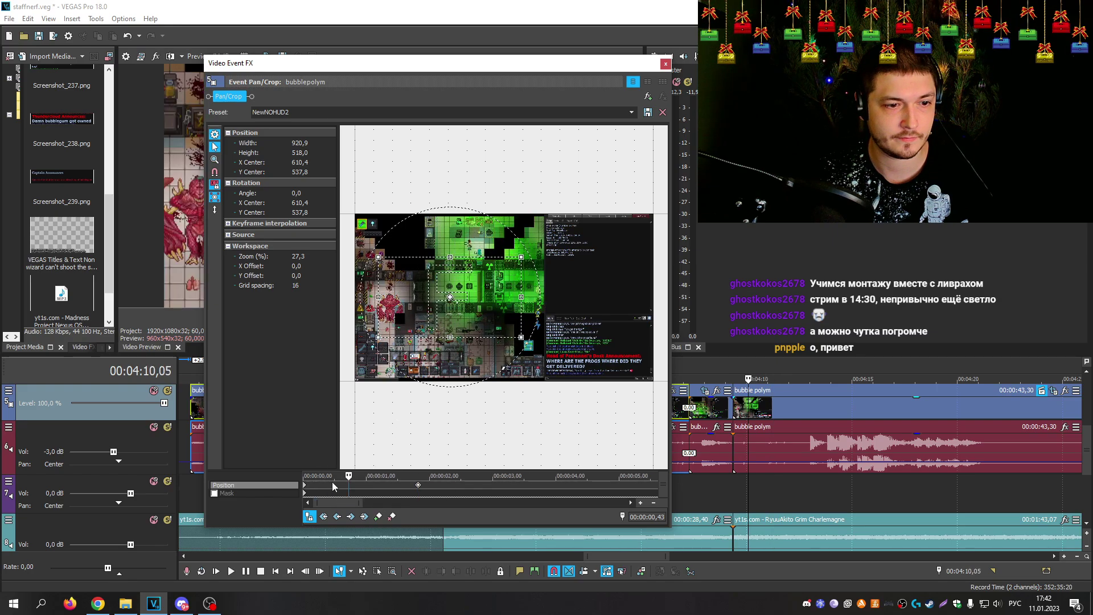
pyautogui.scroll(5, 650, 299)
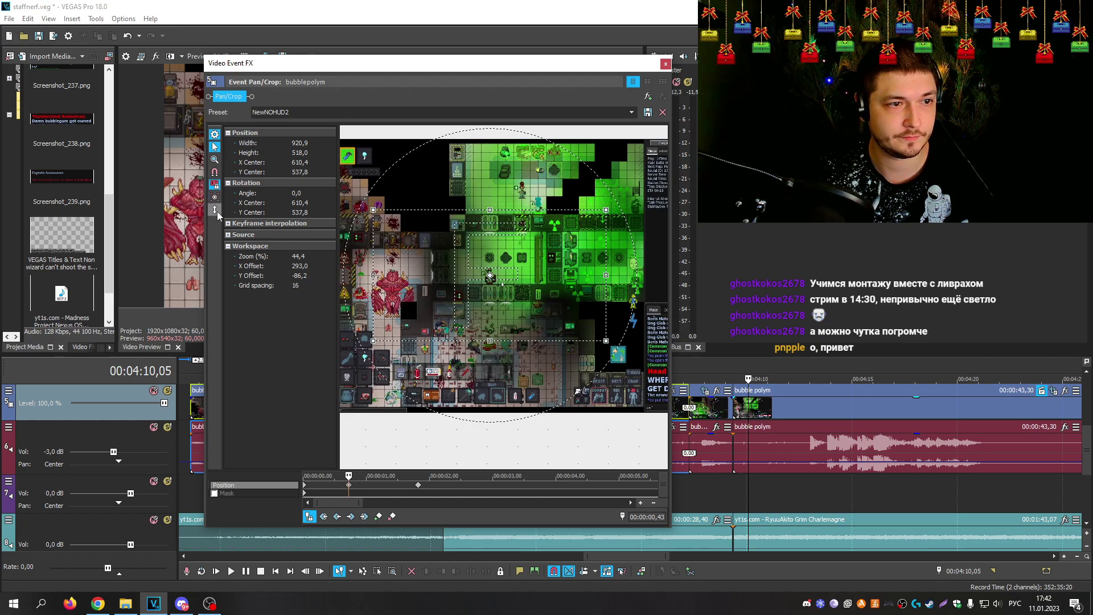
pyautogui.moveTo(401, 273); pyautogui.dragTo(431, 297)
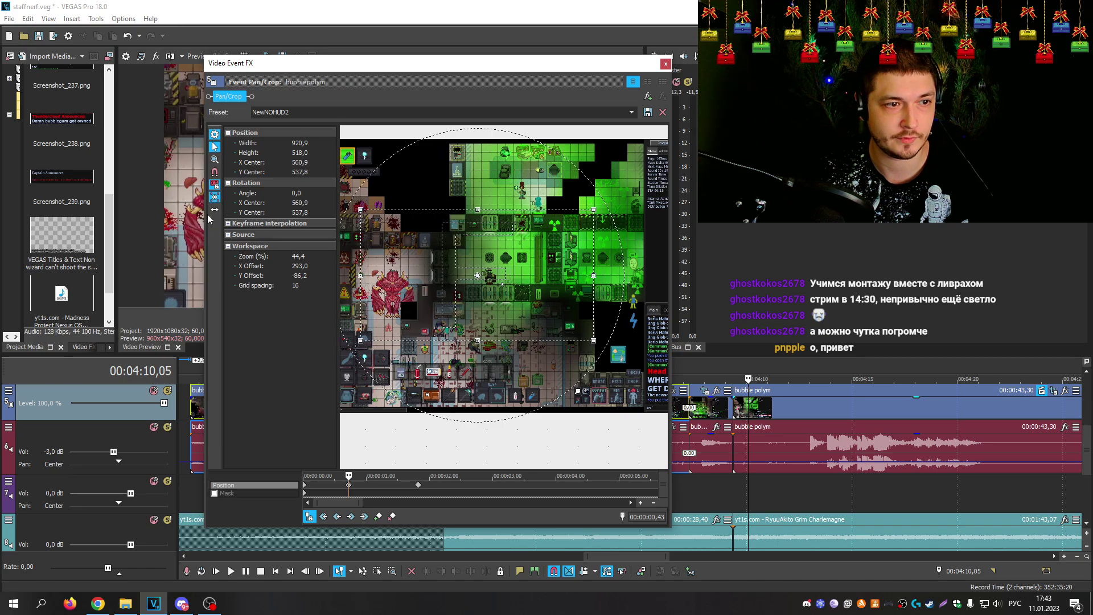
pyautogui.moveTo(596, 343); pyautogui.dragTo(530, 303)
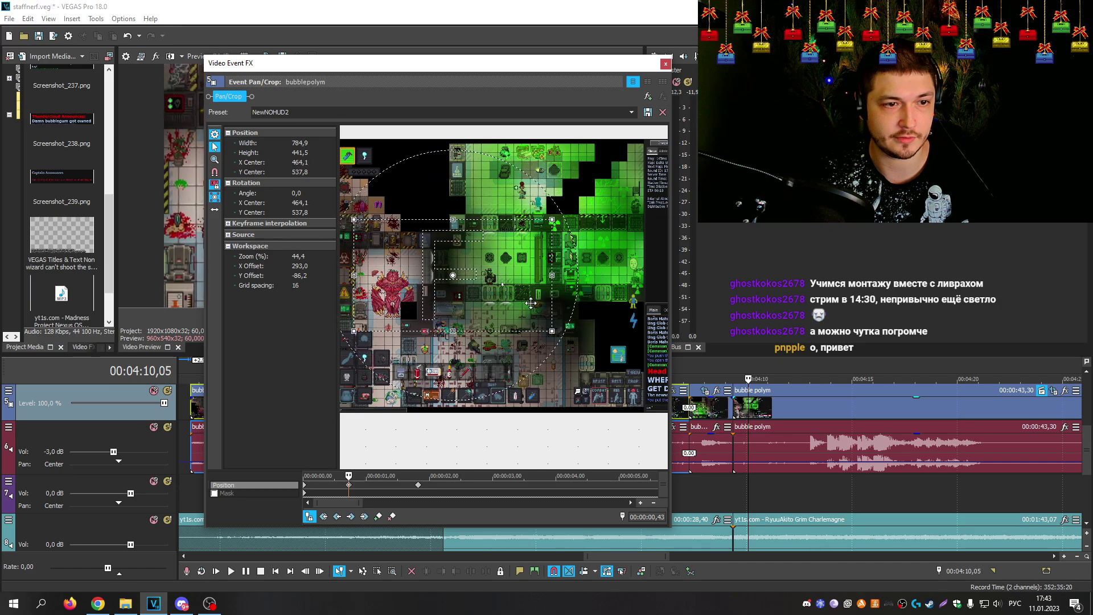
# Step: Copy the 0,43 pan/crop keyframe to 1,32 and close the pan/crop settings
pyautogui.rightClick(349, 485)
pyautogui.click(387, 373)
pyautogui.click(401, 484)
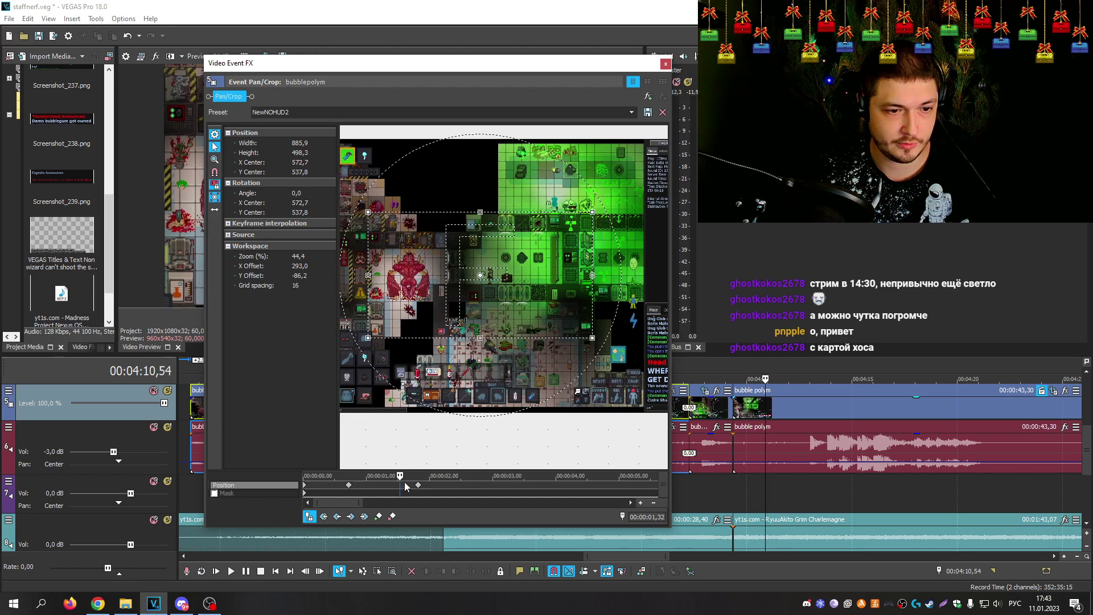
pyautogui.rightClick(402, 488)
pyautogui.click(426, 383)
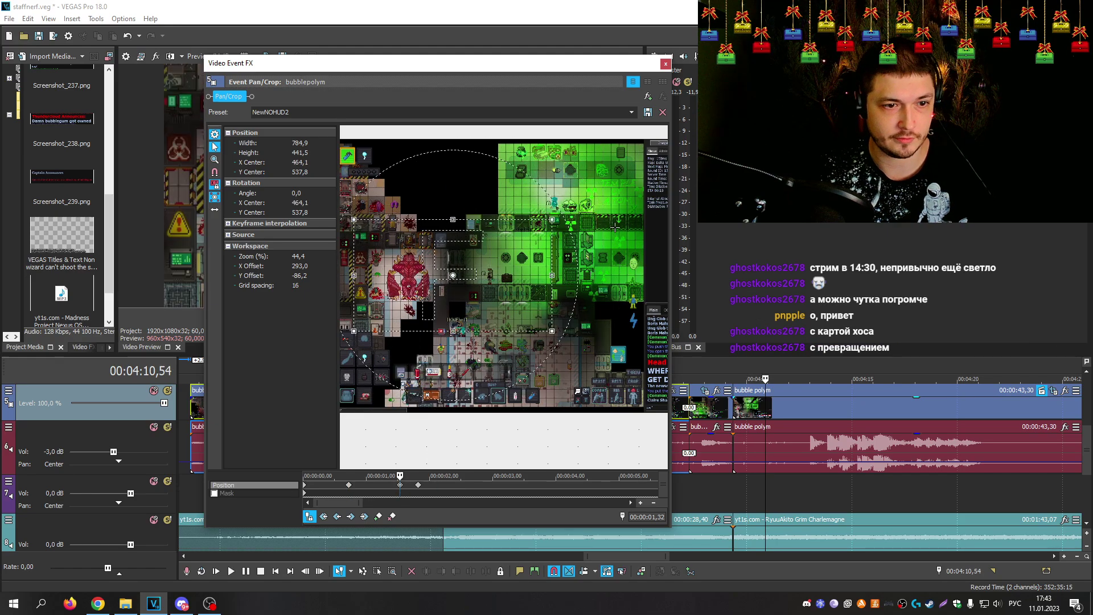
pyautogui.click(665, 63)
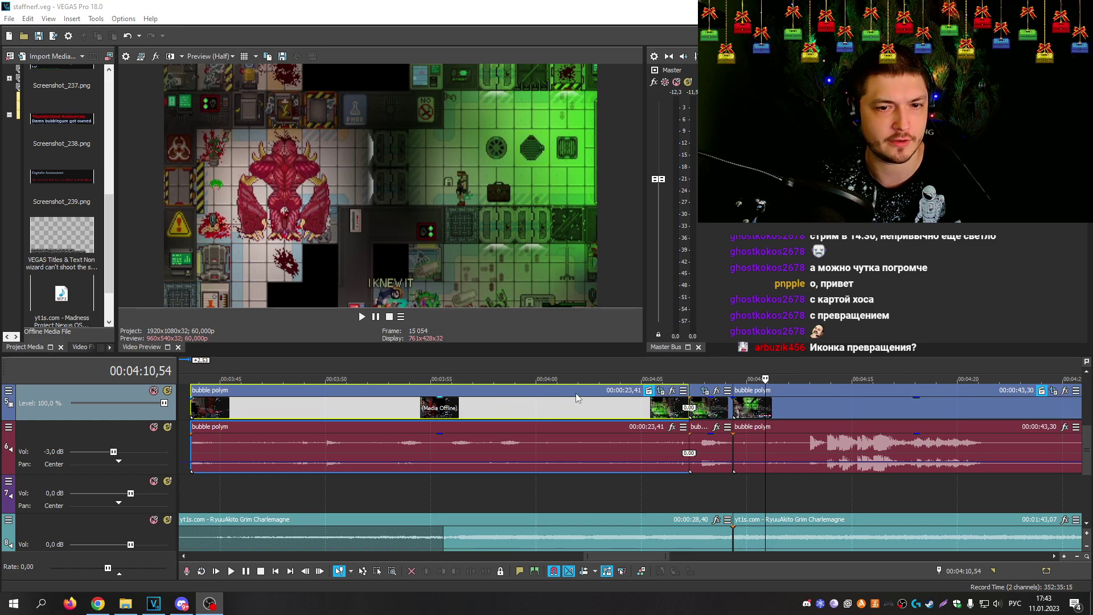
# Step: Replay the gameplay from 4:00,57 to 4:09,04, pausing at 4:07,04
pyautogui.click(706, 386)
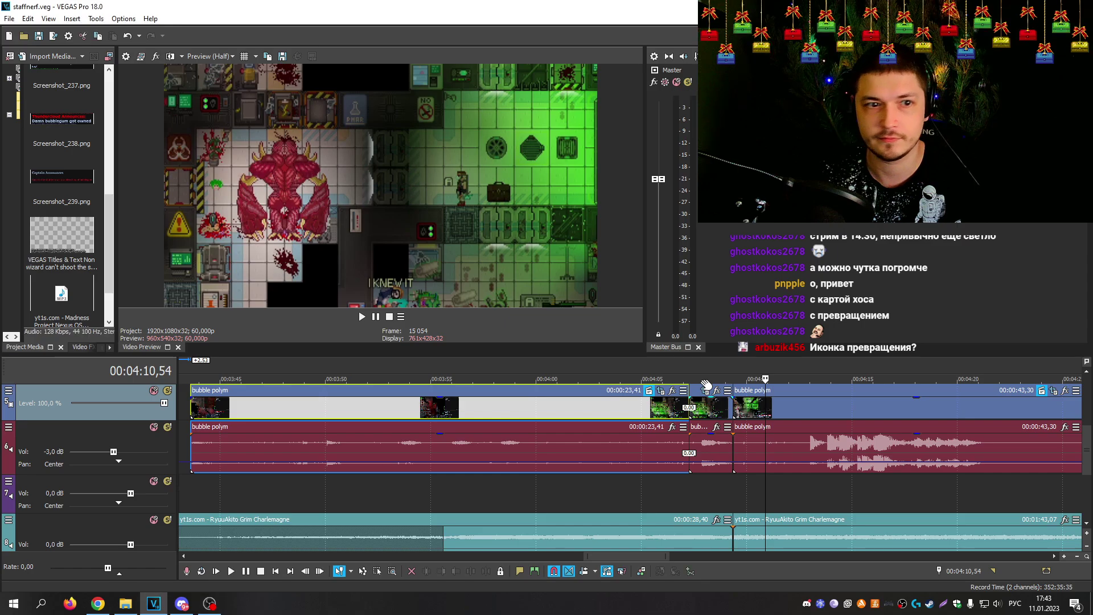
pyautogui.click(555, 376)
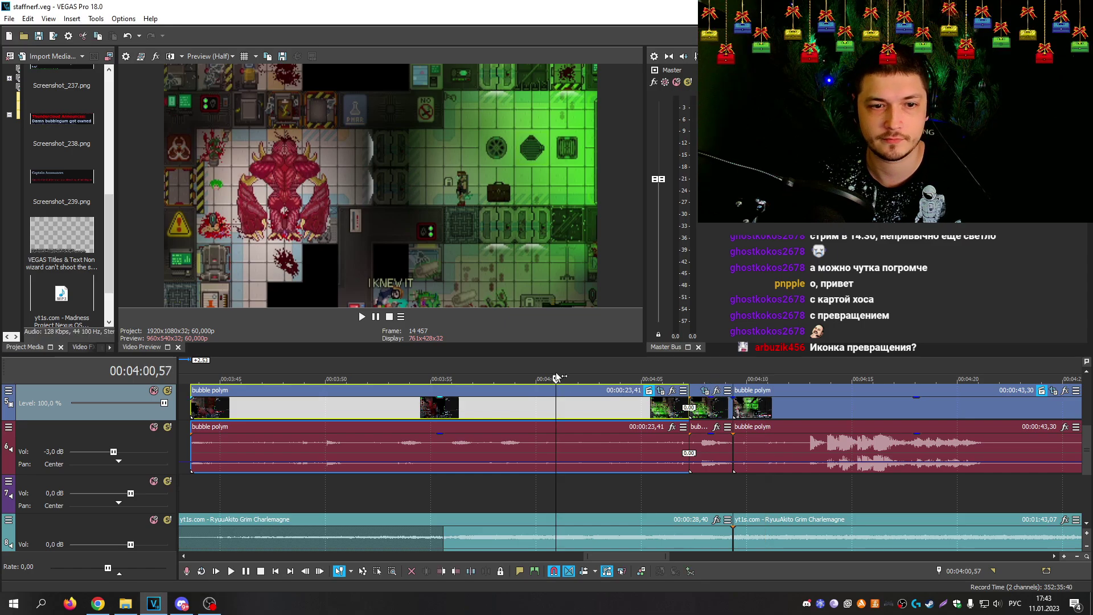
pyautogui.press('space')
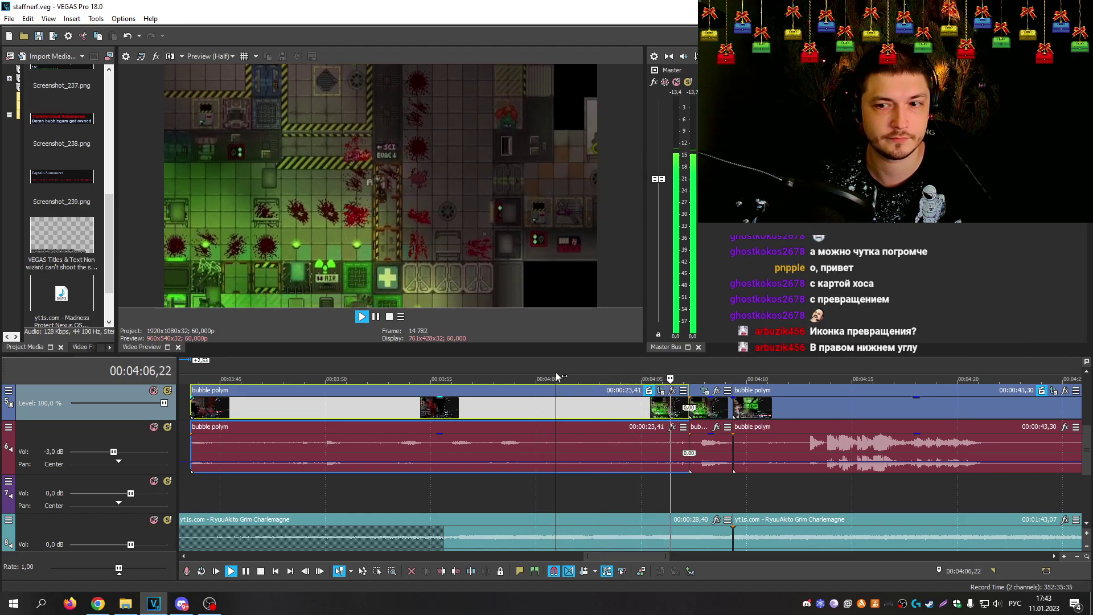
pyautogui.press('Return')
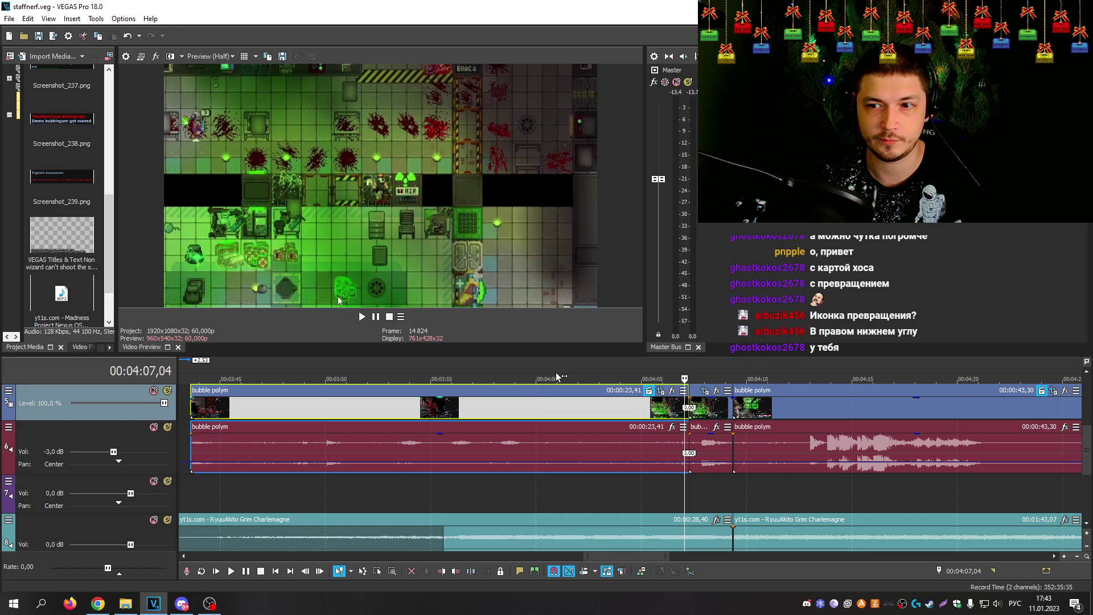
pyautogui.press('Return')
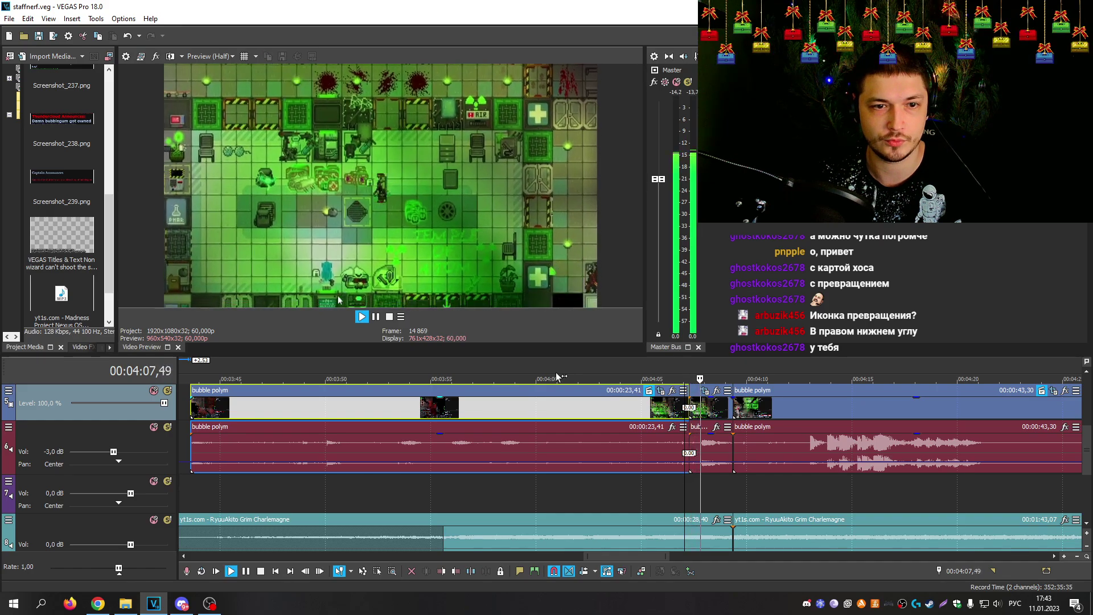
pyautogui.press('Return')
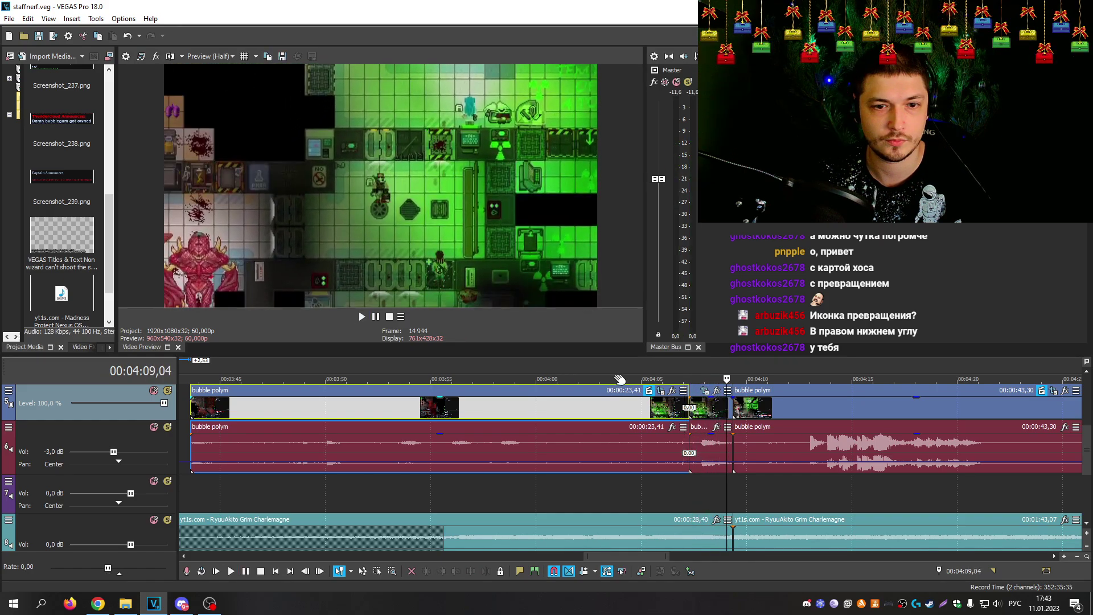
# Step: Inspect the pan/crop framing of the short middle bubble polym clip and close it
pyautogui.click(705, 390)
pyautogui.scroll(7, 541, 344)
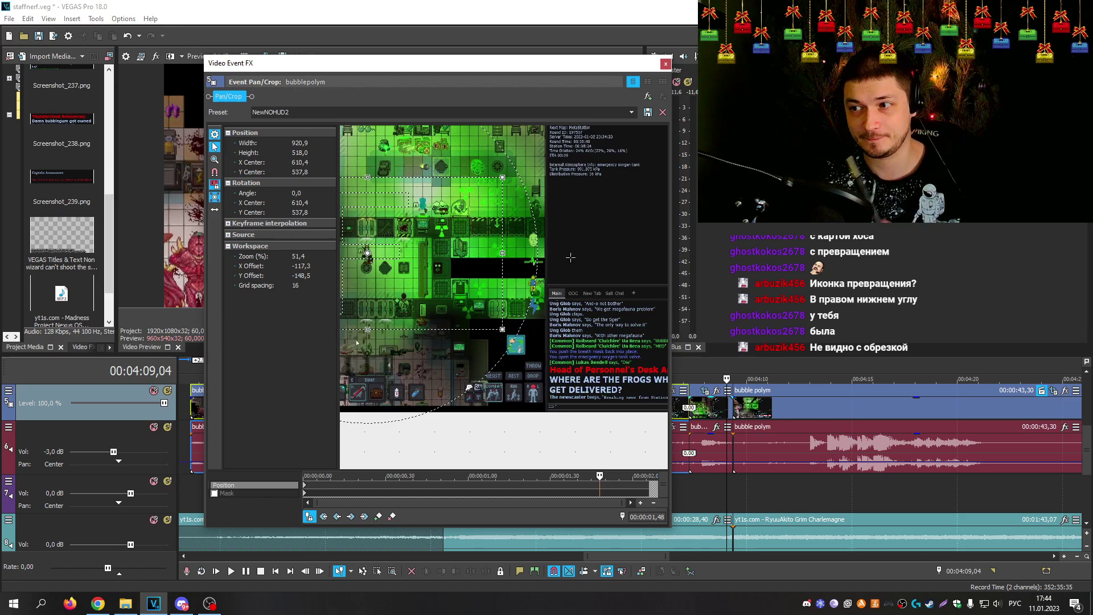
pyautogui.click(666, 64)
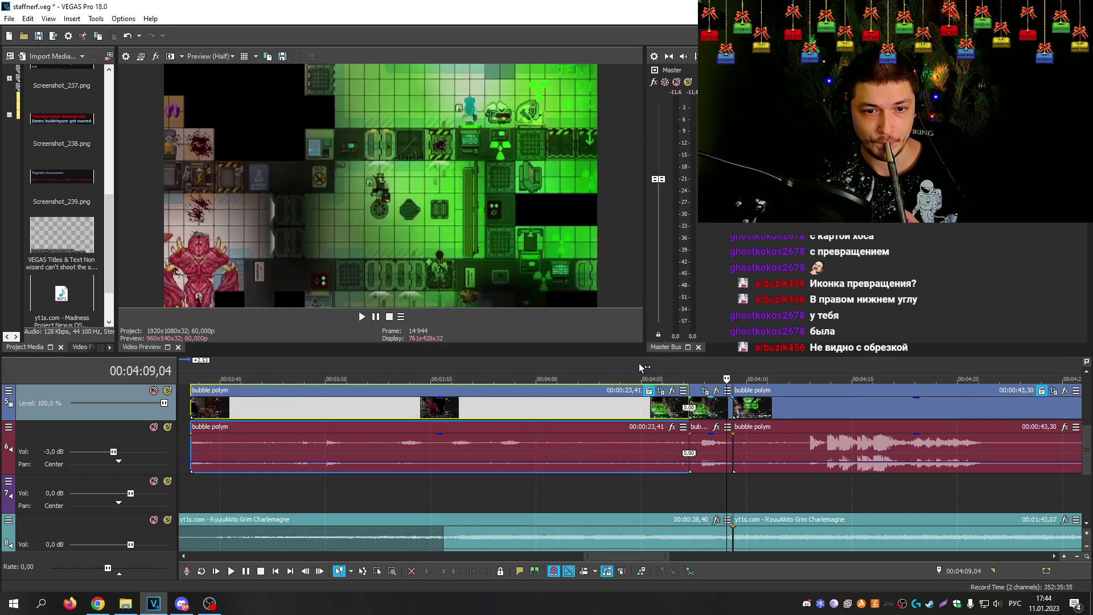
# Step: Play the gameplay from about 4:04 to about 4:48, pausing at 4:33,08
pyautogui.click(644, 370)
pyautogui.press('space')
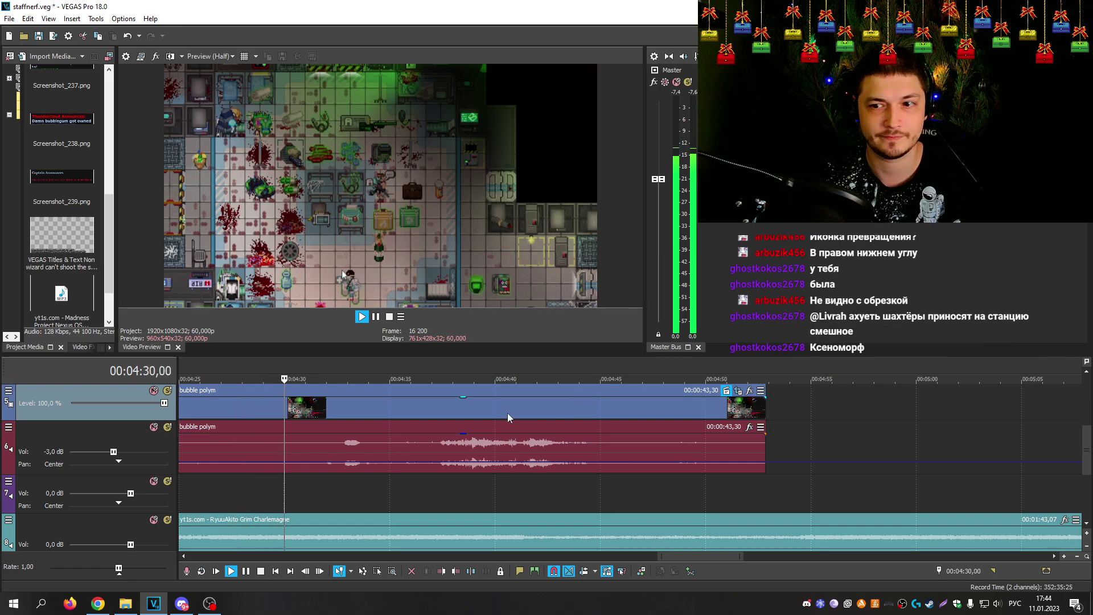
pyautogui.scroll(-2, 509, 412)
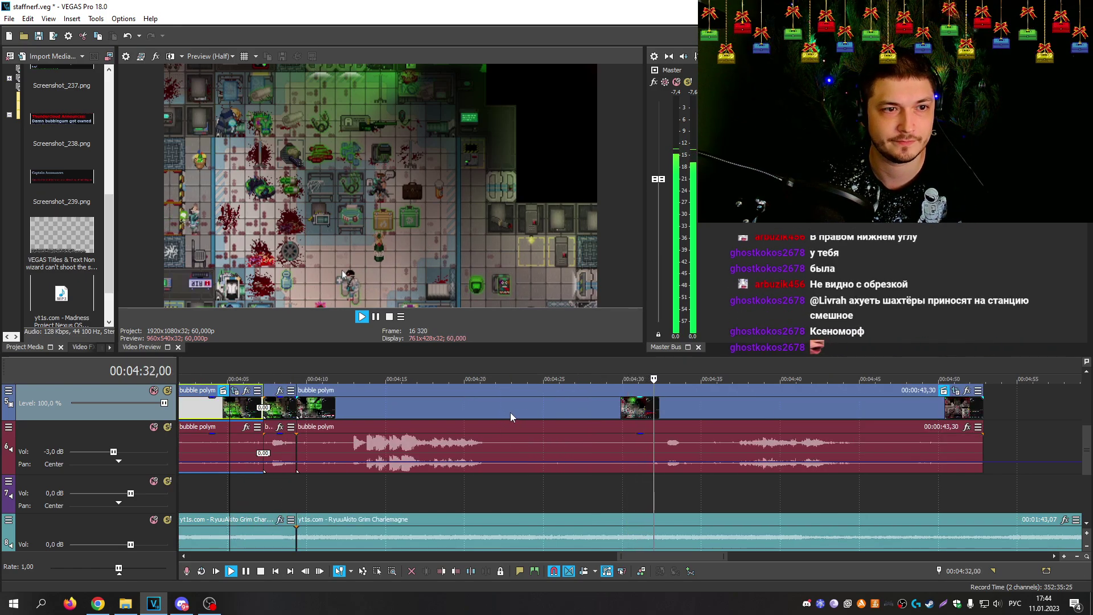
pyautogui.press('space')
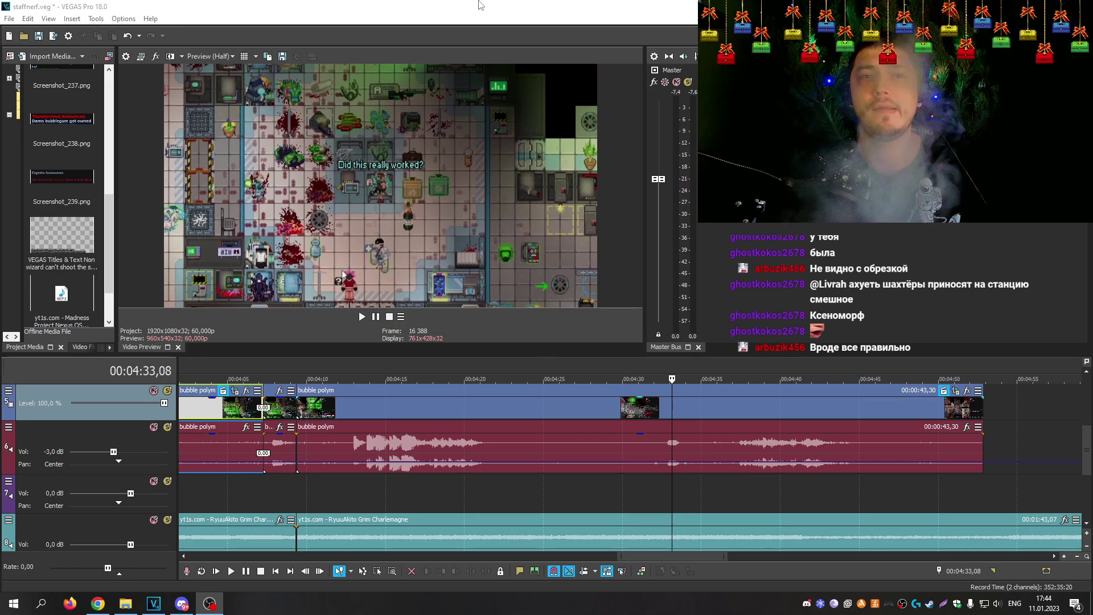
pyautogui.click(480, 5)
pyautogui.press('space')
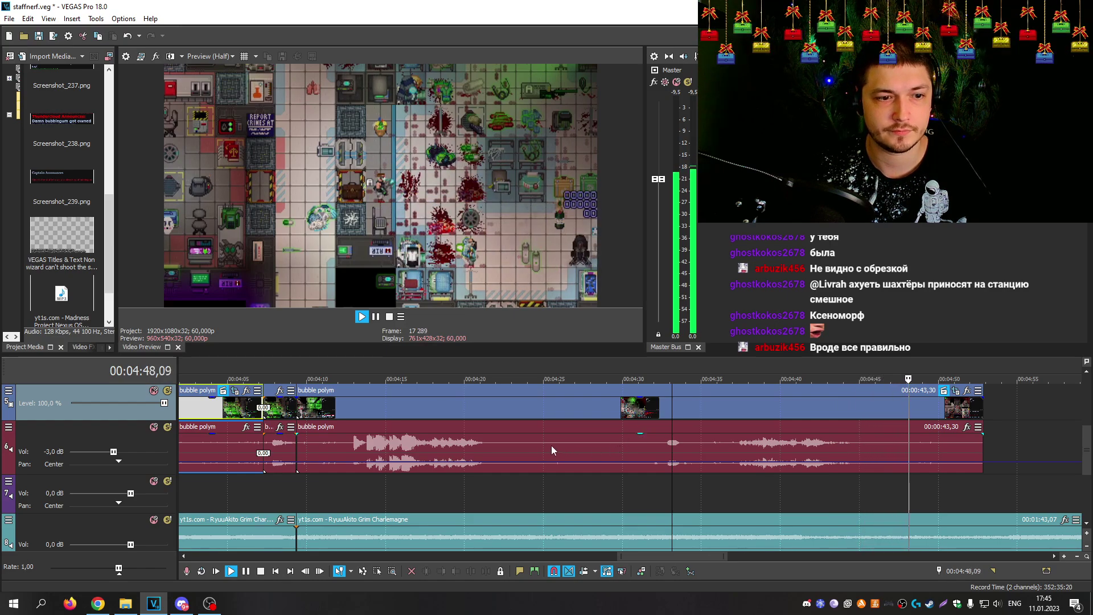
pyautogui.scroll(-3, 530, 449)
pyautogui.press('space')
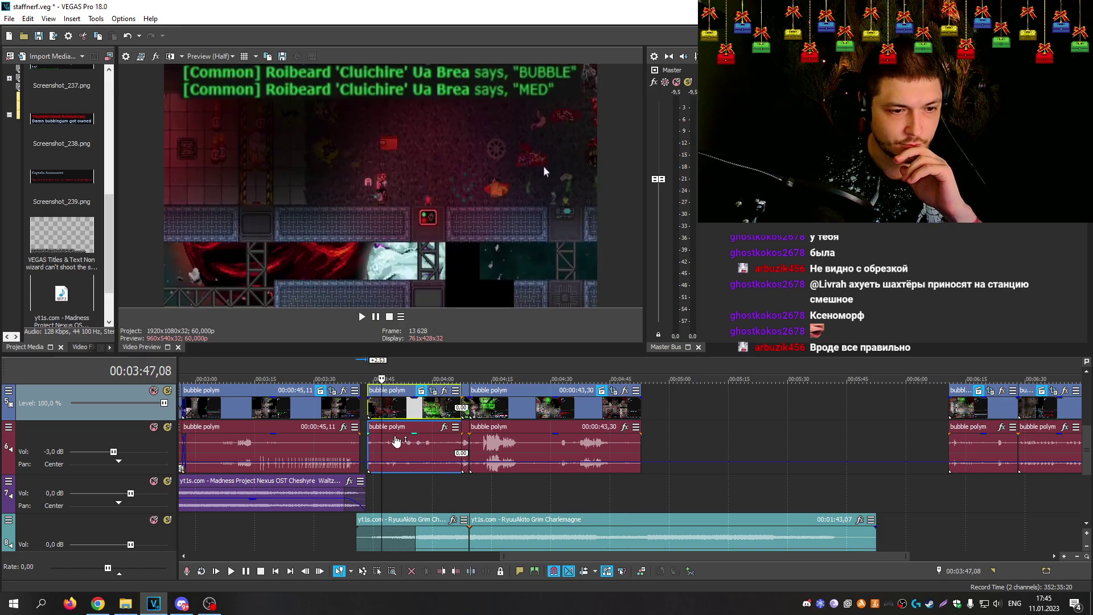
# Step: Move the three bubble polym clips with their audio 2,53 earlier to the Grim Charlemagne start at 3:40,42, overlapping the preceding gameplay clip
pyautogui.scroll(3, 598, 493)
pyautogui.scroll(2, 633, 507)
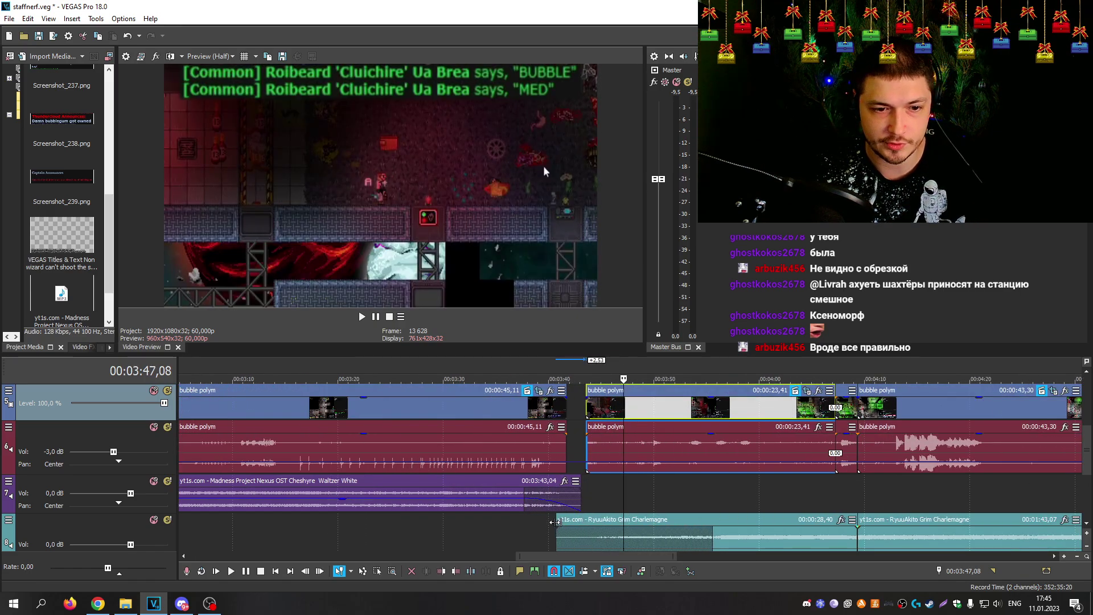
pyautogui.click(557, 522)
pyautogui.click(557, 522)
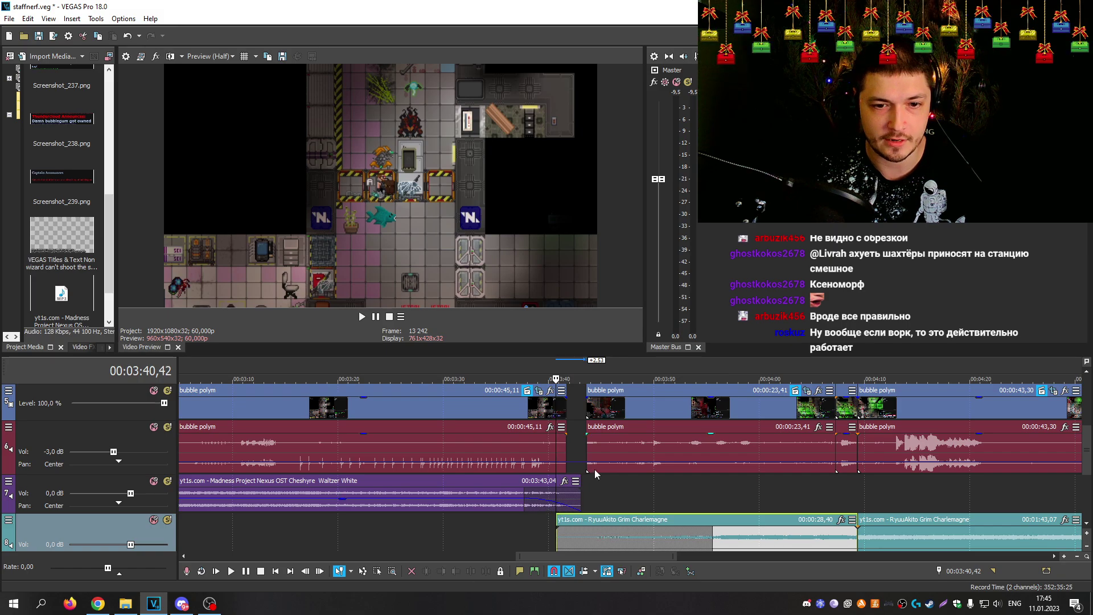
pyautogui.click(624, 414)
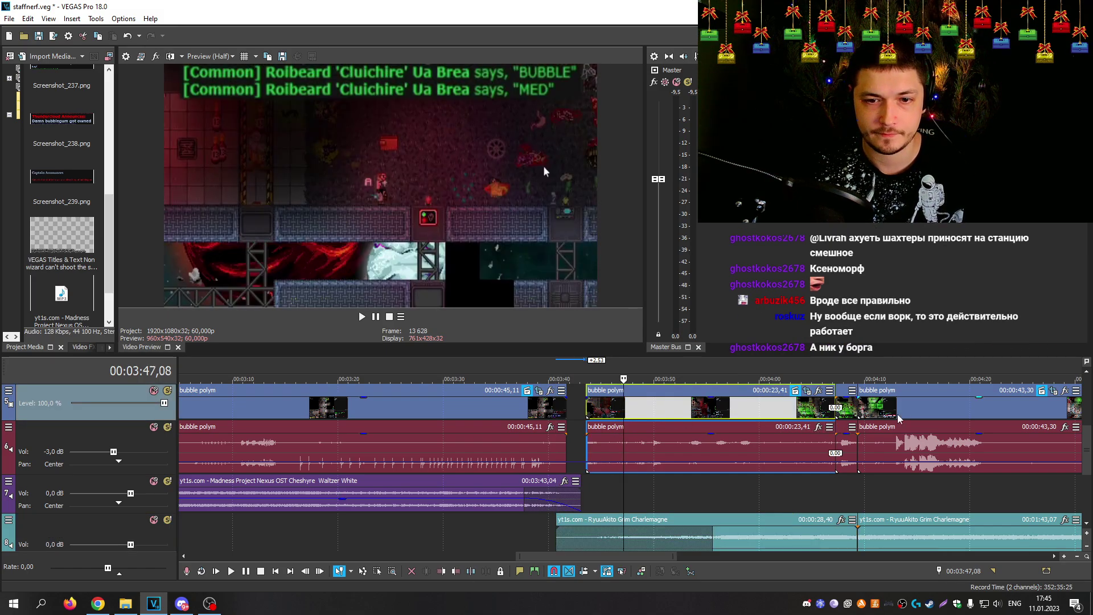
pyautogui.moveTo(898, 419); pyautogui.dragTo(780, 416)
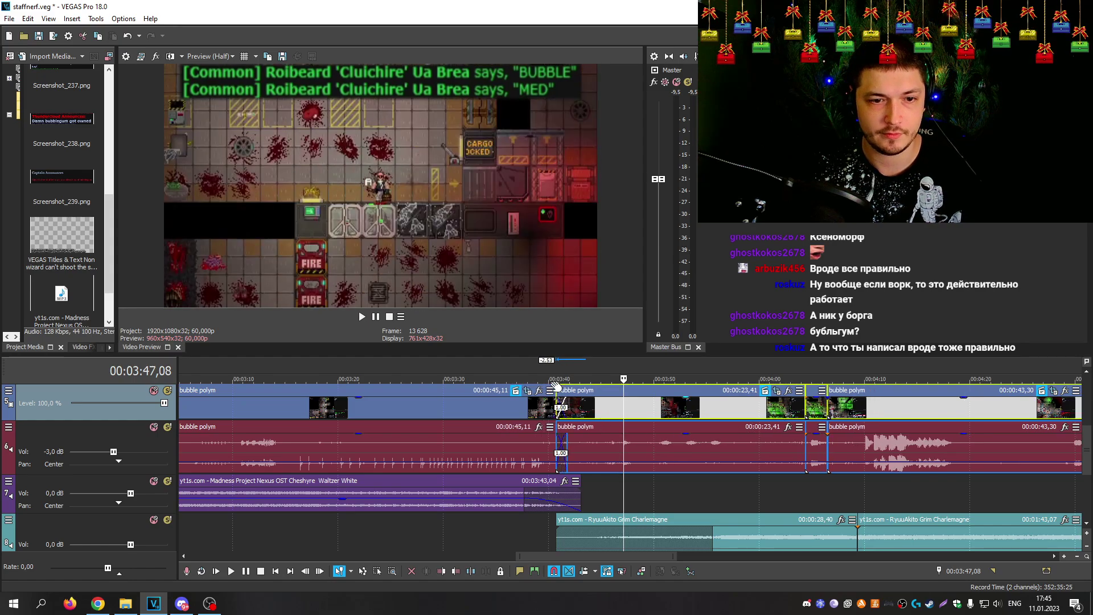
pyautogui.click(557, 386)
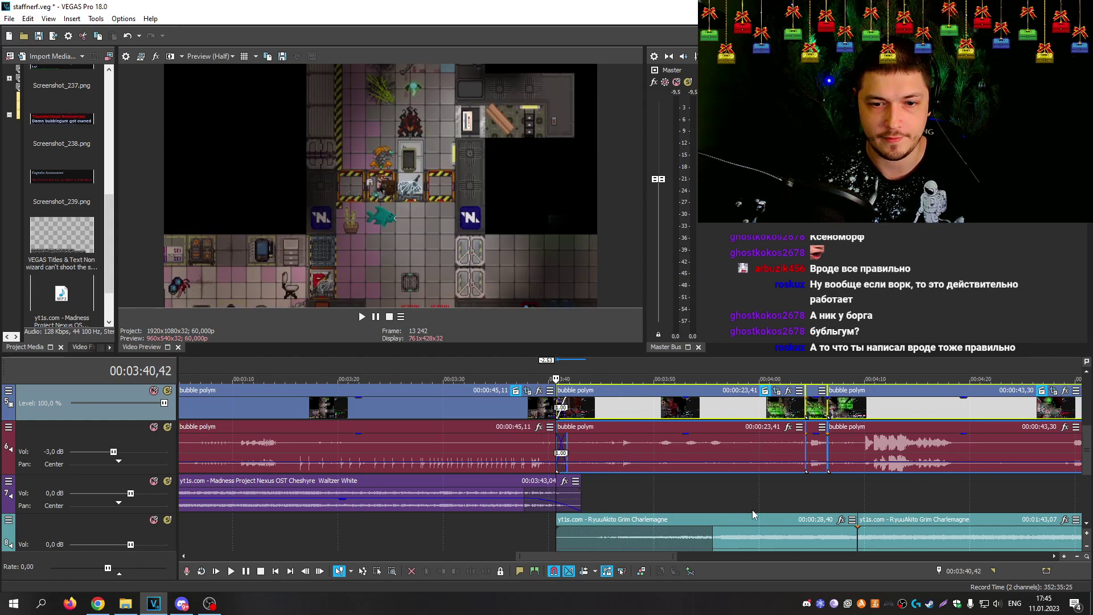
# Step: Move both Grim Charlemagne clips earlier so their split lines up with the start of the last bubble polym clip, and save the project
pyautogui.moveTo(753, 513); pyautogui.dragTo(716, 517)
pyautogui.moveTo(893, 521); pyautogui.dragTo(842, 522)
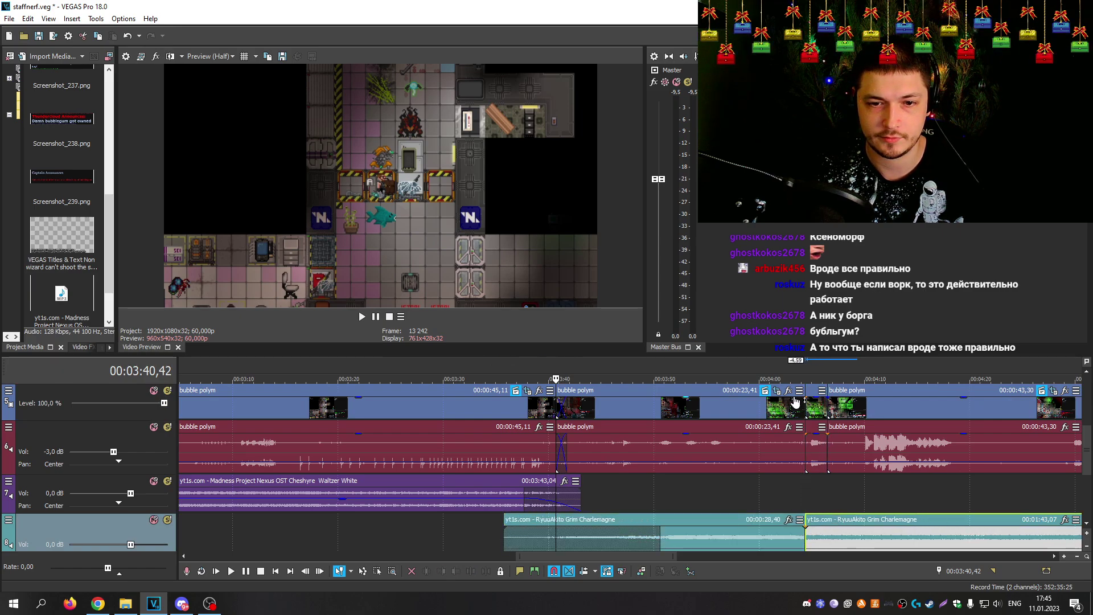
pyautogui.click(800, 379)
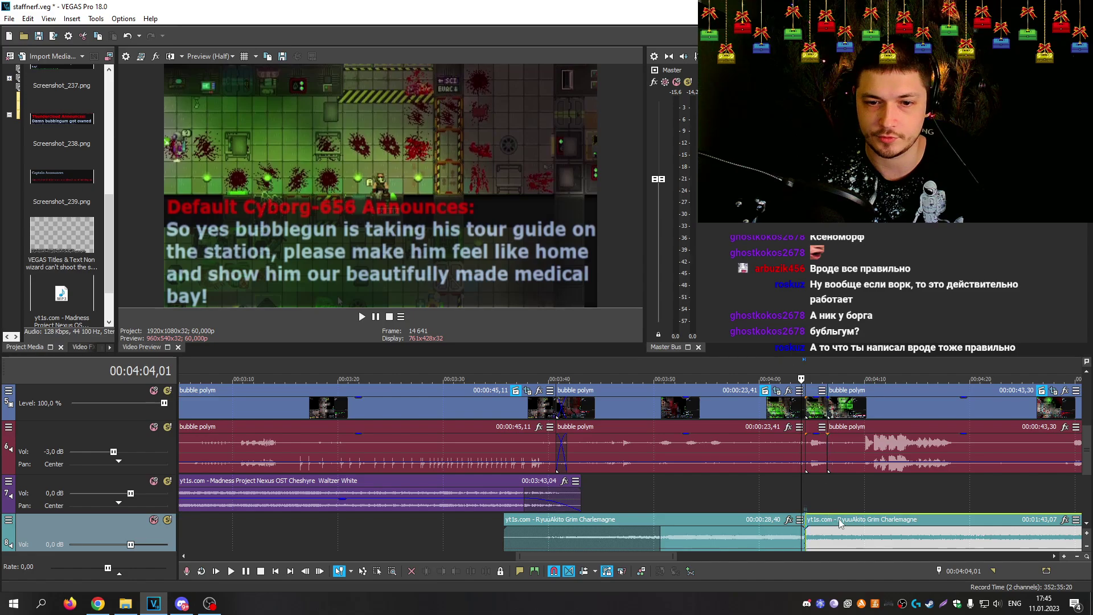
pyautogui.moveTo(841, 523); pyautogui.dragTo(850, 522)
pyautogui.moveTo(769, 519); pyautogui.dragTo(790, 519)
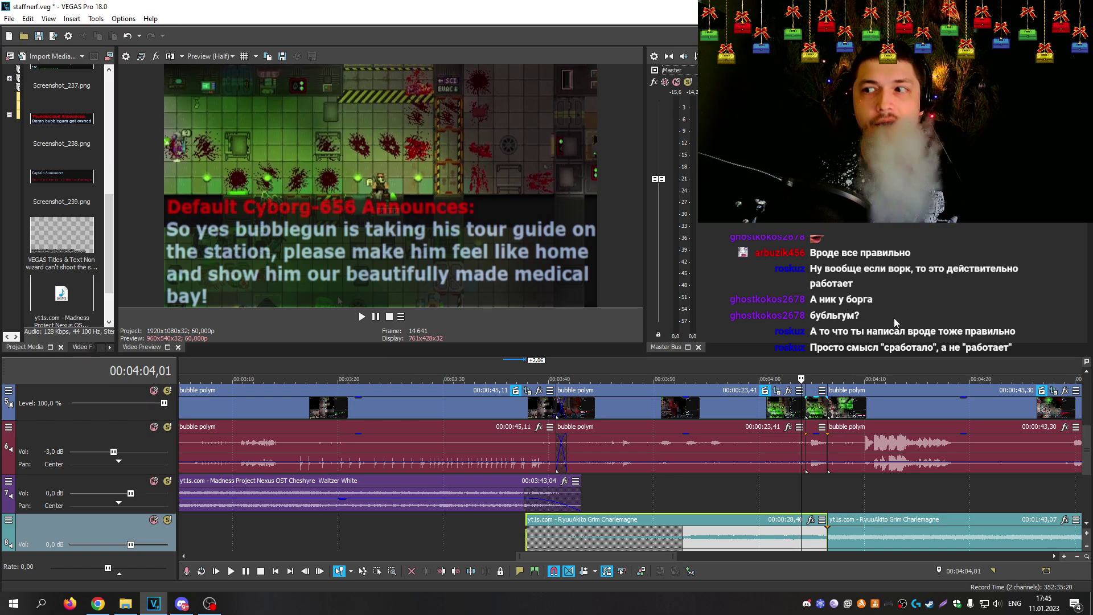
pyautogui.hotkey('ctrl', 's')
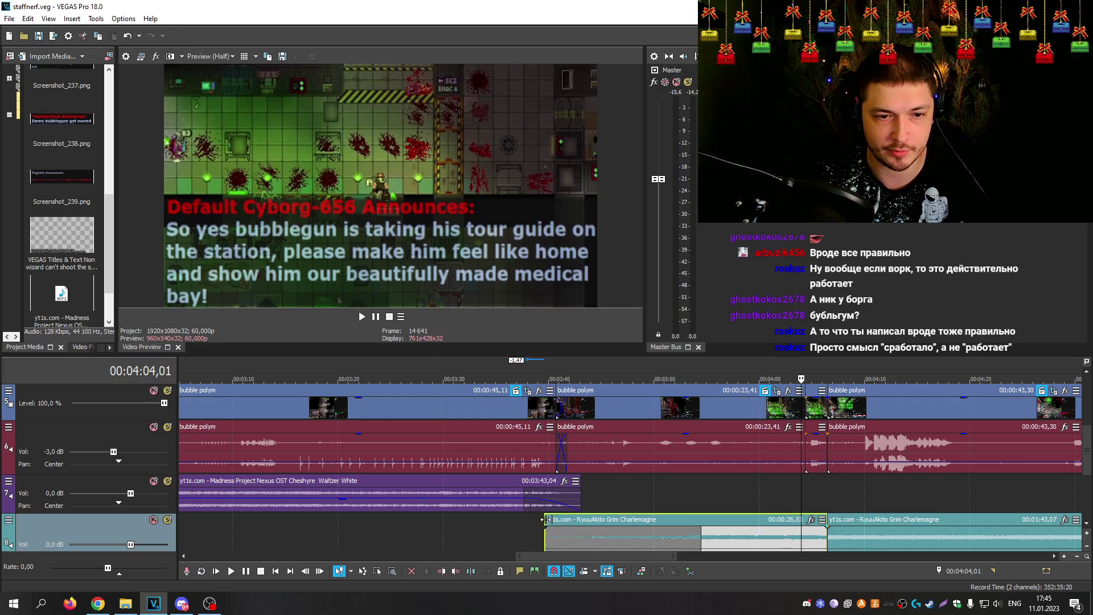
# Step: Trim the first Grim Charlemagne clip's start to 3:40,42, replay the transition from 3:38,22, and save the project
pyautogui.click(557, 519)
pyautogui.click(532, 379)
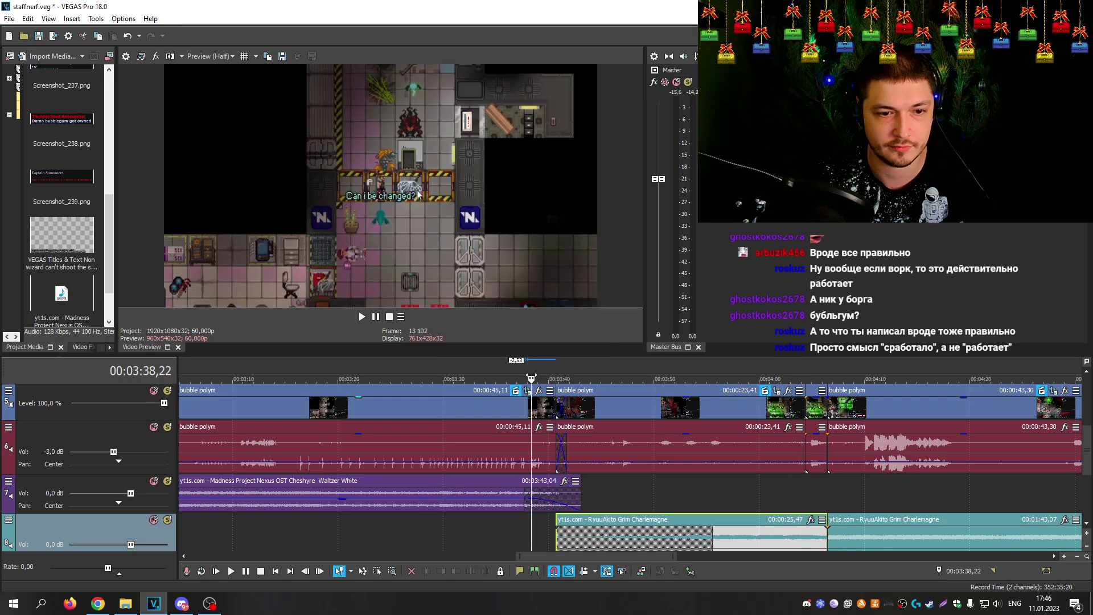
pyautogui.press('space')
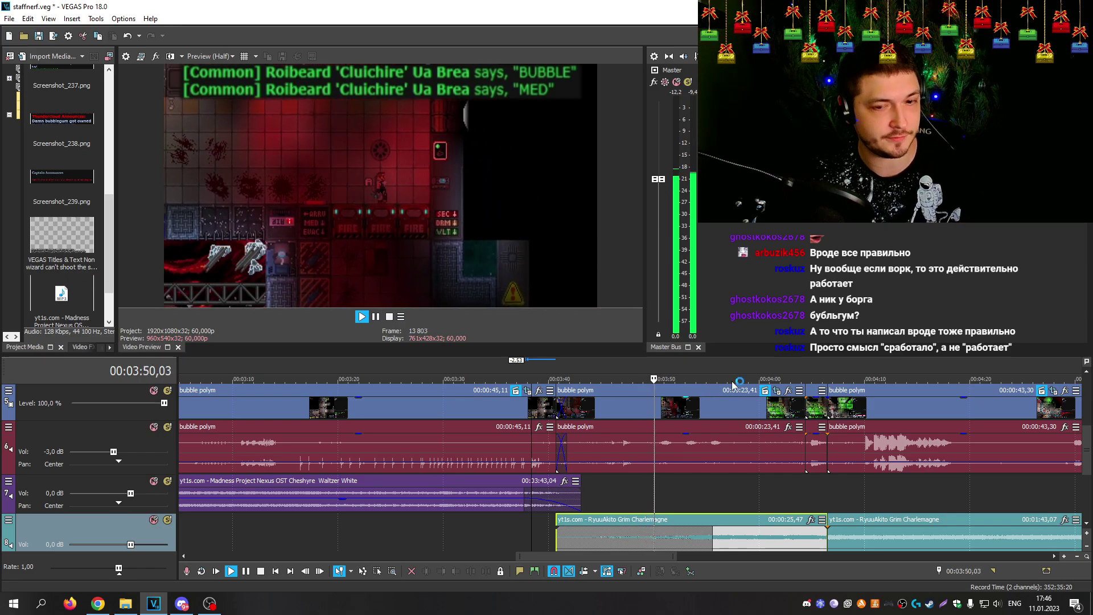
pyautogui.hotkey('ctrl', 's')
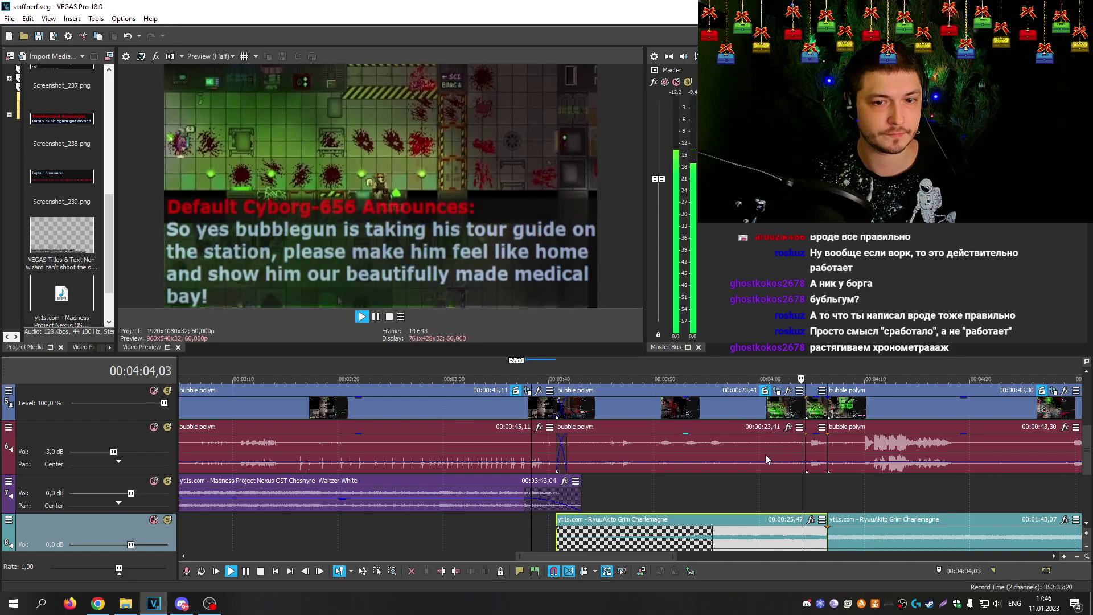
# Step: Lower the volume envelope of the short bubble polym audio clip to -Inf from 4:04,57 up to the last clip's start, and replay the cut
pyautogui.scroll(4, 783, 486)
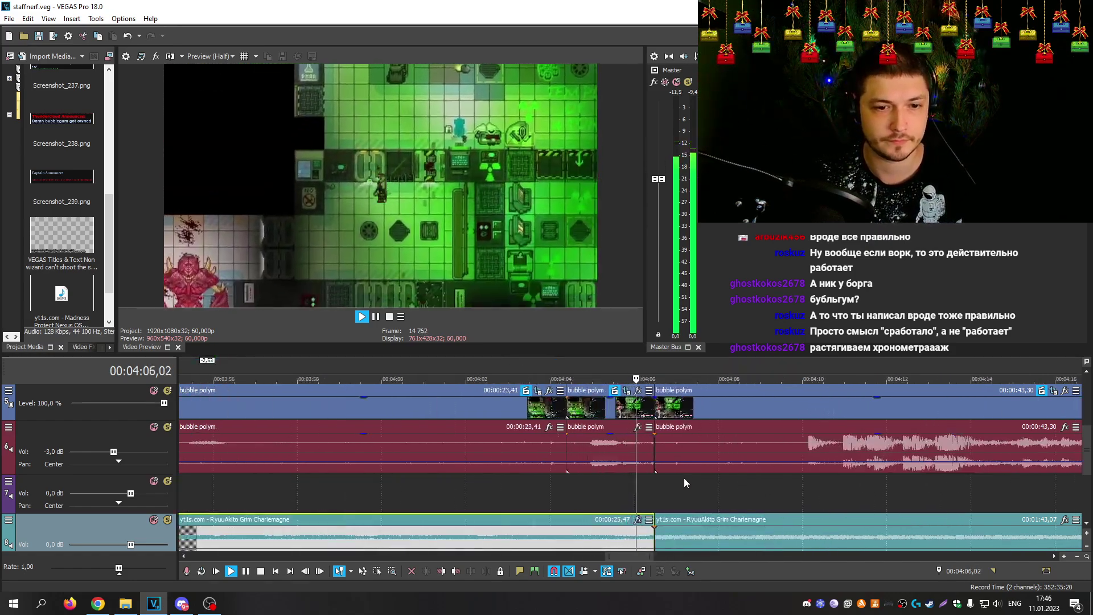
pyautogui.press('space')
pyautogui.scroll(2, 684, 478)
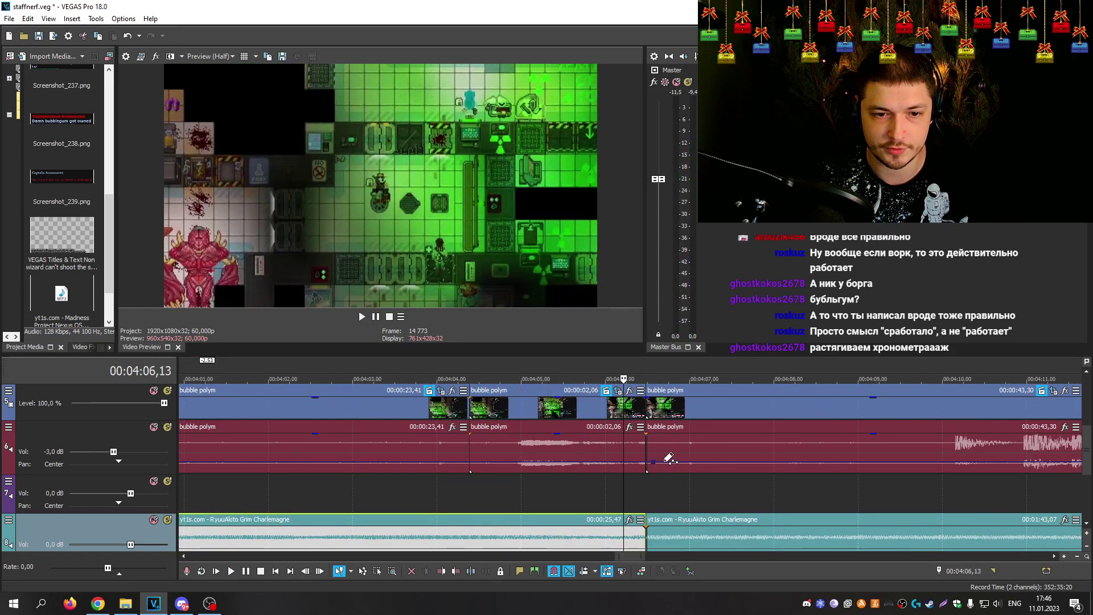
pyautogui.moveTo(519, 467); pyautogui.dragTo(518, 474)
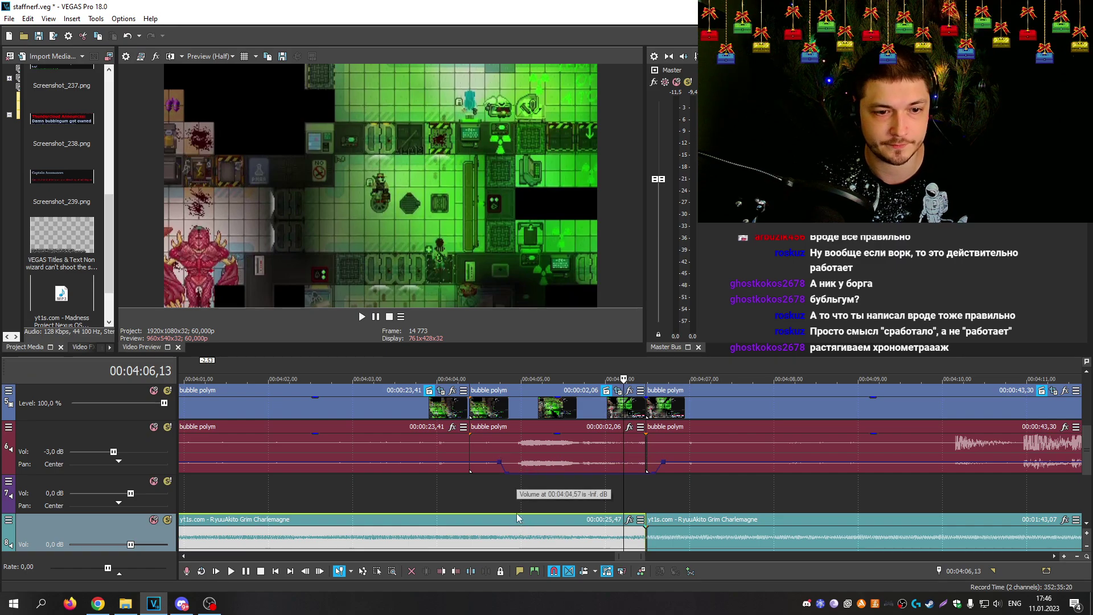
pyautogui.scroll(-3, 439, 424)
pyautogui.click(564, 382)
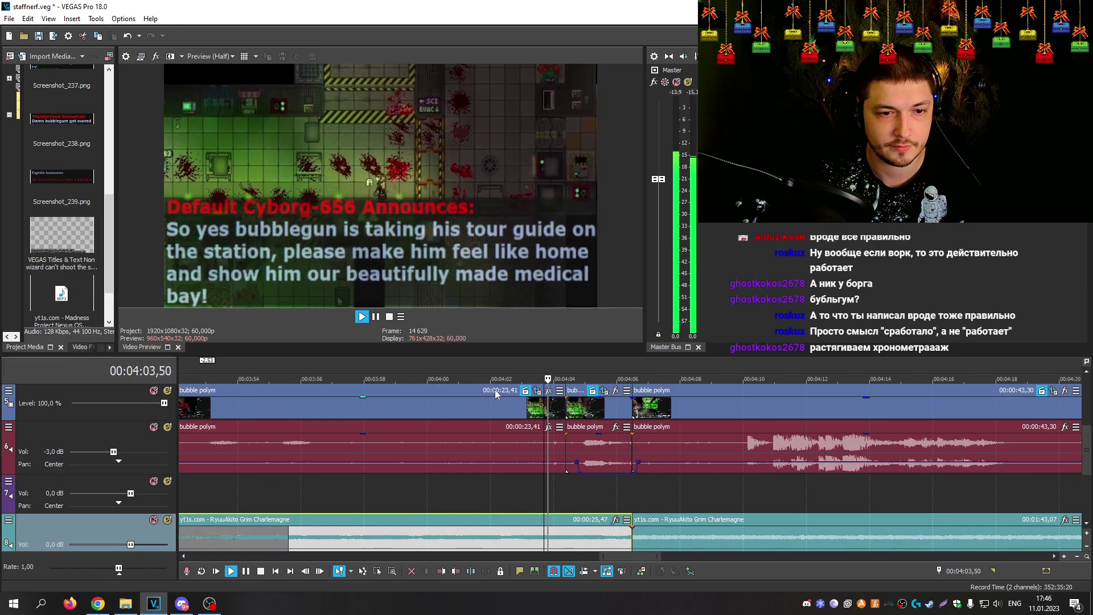
# Step: Mute the Grim Charlemagne track, listen to the gameplay audio from 3:47 to 4:08, and unmute the track
pyautogui.scroll(-2, 443, 442)
pyautogui.click(154, 520)
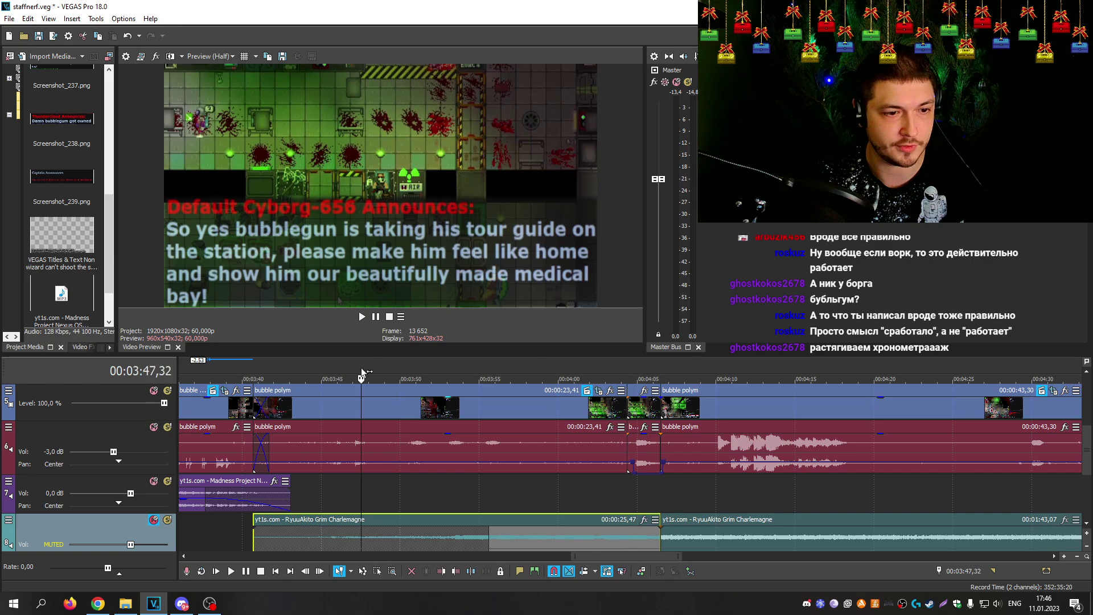
pyautogui.click(350, 371)
pyautogui.scroll(3, 350, 371)
pyautogui.press('space')
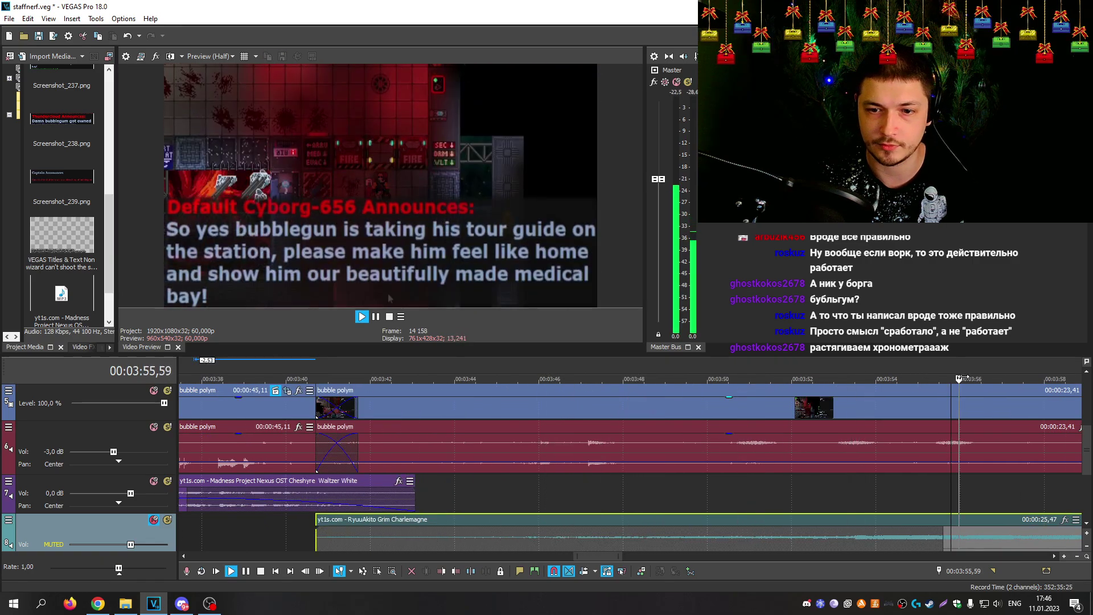
pyautogui.press('Down')
pyautogui.press('Down')
pyautogui.press('Down')
pyautogui.click(751, 381)
pyautogui.press('space')
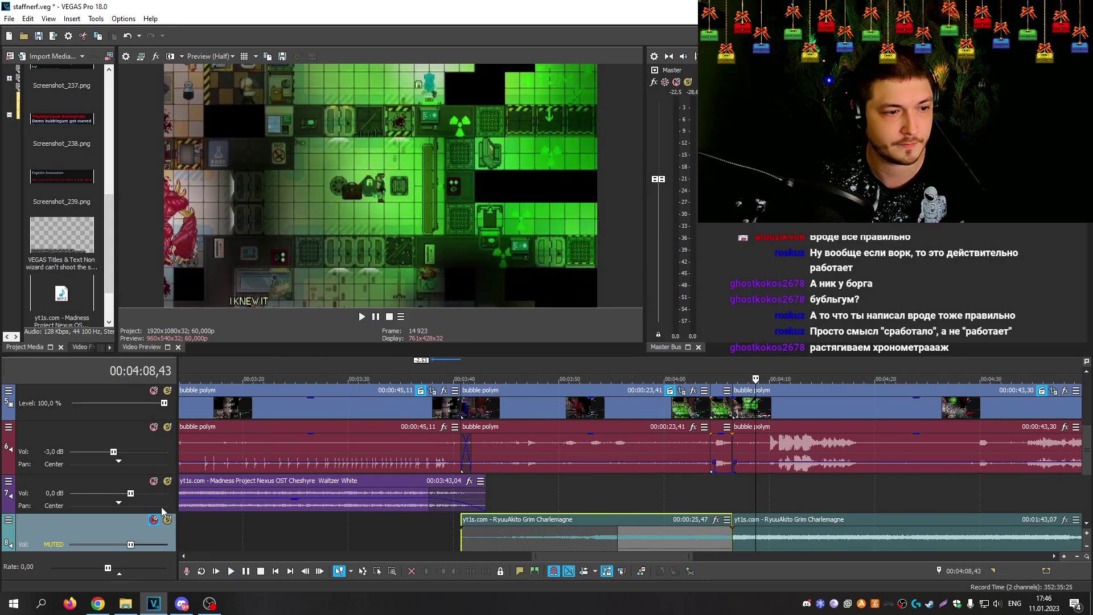
pyautogui.click(154, 519)
# Step: Lower the last bubble polym clip's volume envelope between about 4:10 and 4:18, replay it from 4:10,01, and save the project
pyautogui.press('space')
pyautogui.scroll(2, 849, 479)
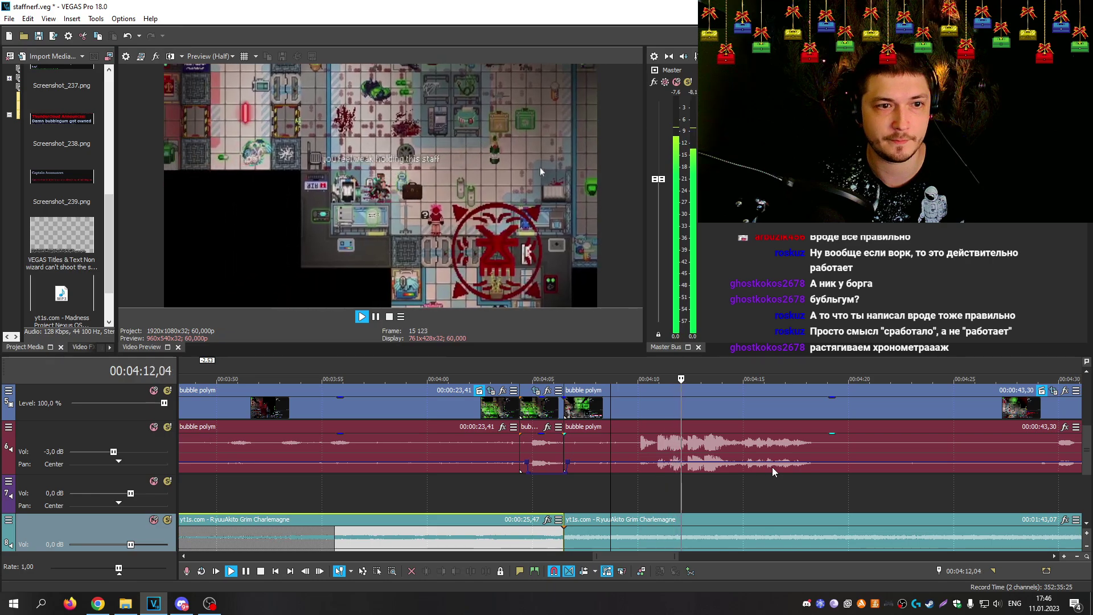
pyautogui.press('space')
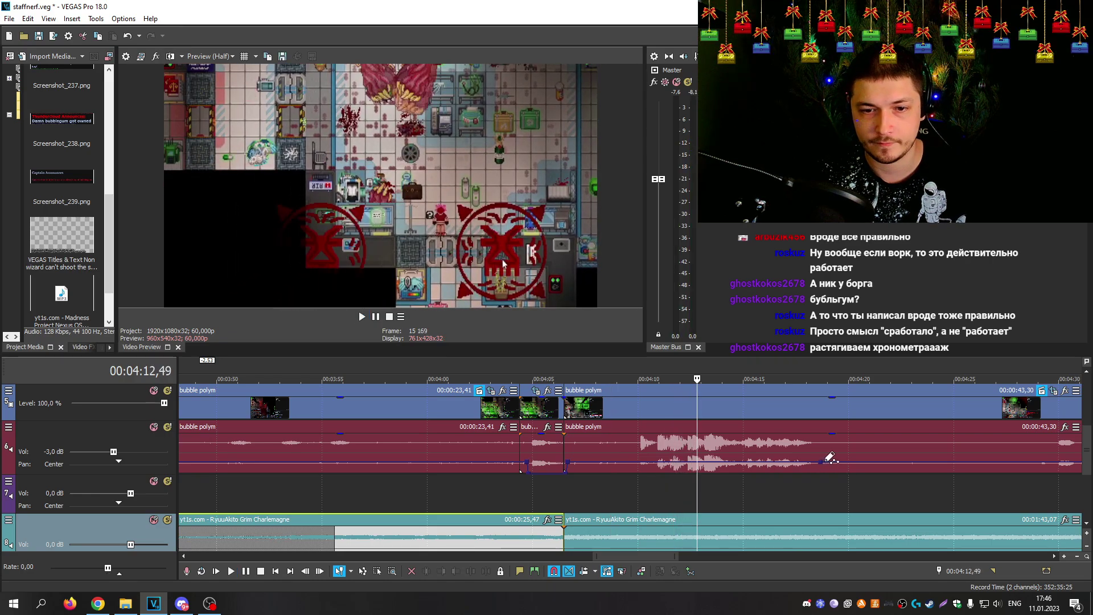
pyautogui.moveTo(648, 468); pyautogui.dragTo(656, 470)
pyautogui.click(640, 433)
pyautogui.scroll(3, 686, 431)
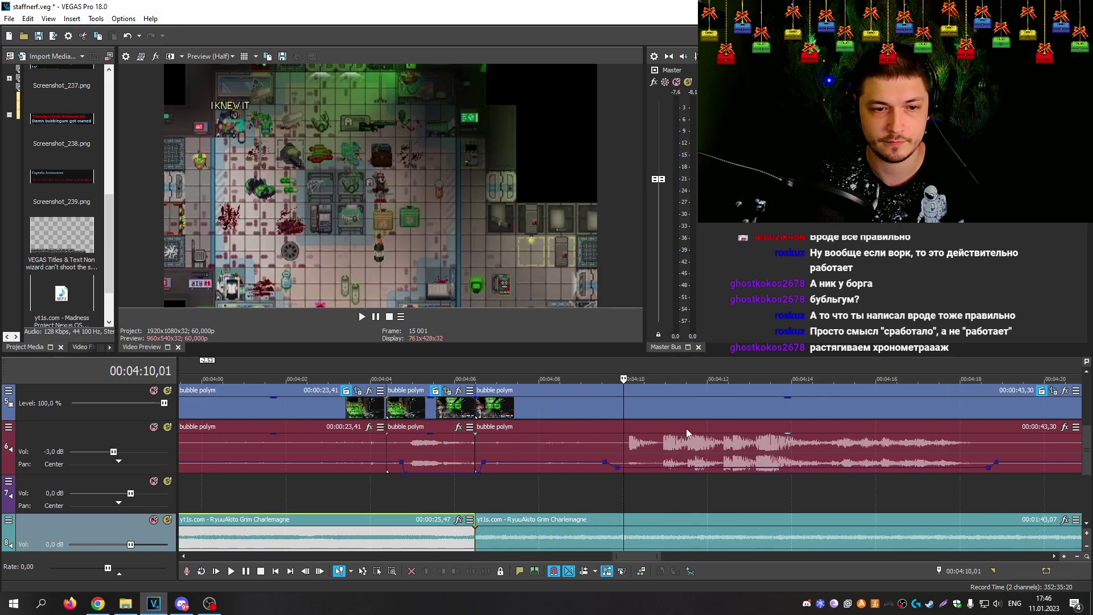
pyautogui.press('space')
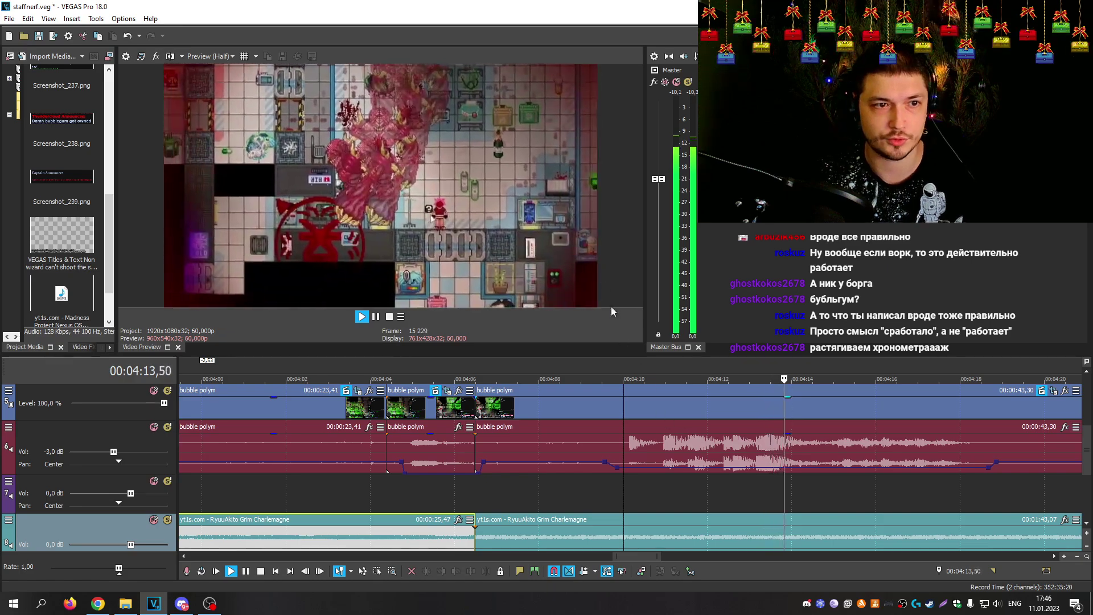
pyautogui.hotkey('ctrl', 's')
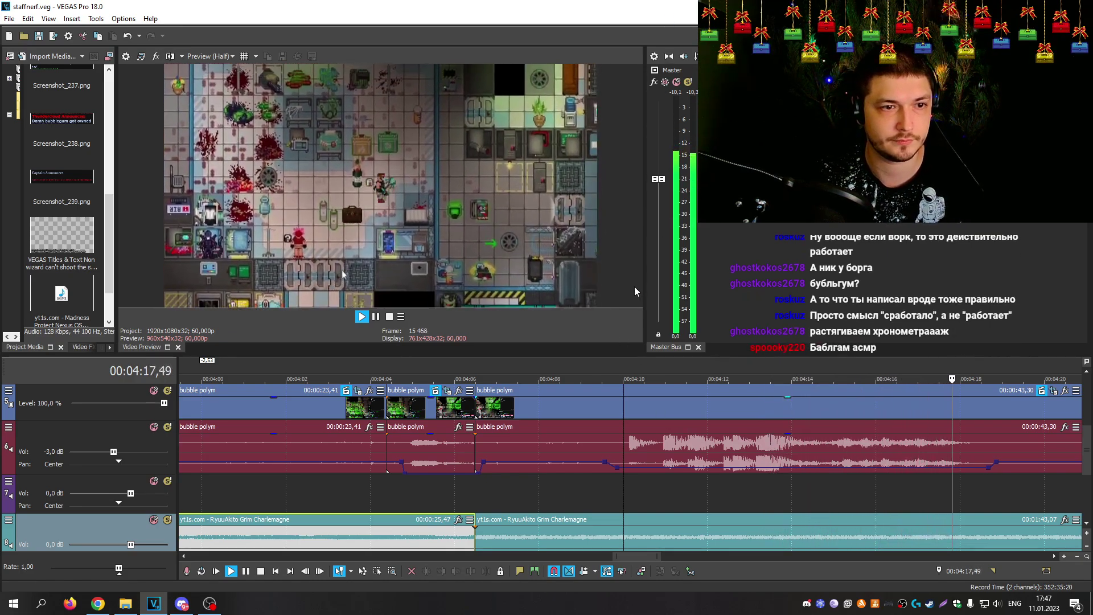
# Step: Play the gameplay on to 4:32,11 with a pause at 4:22,56, and return to 4:30,38
pyautogui.scroll(-3, 710, 410)
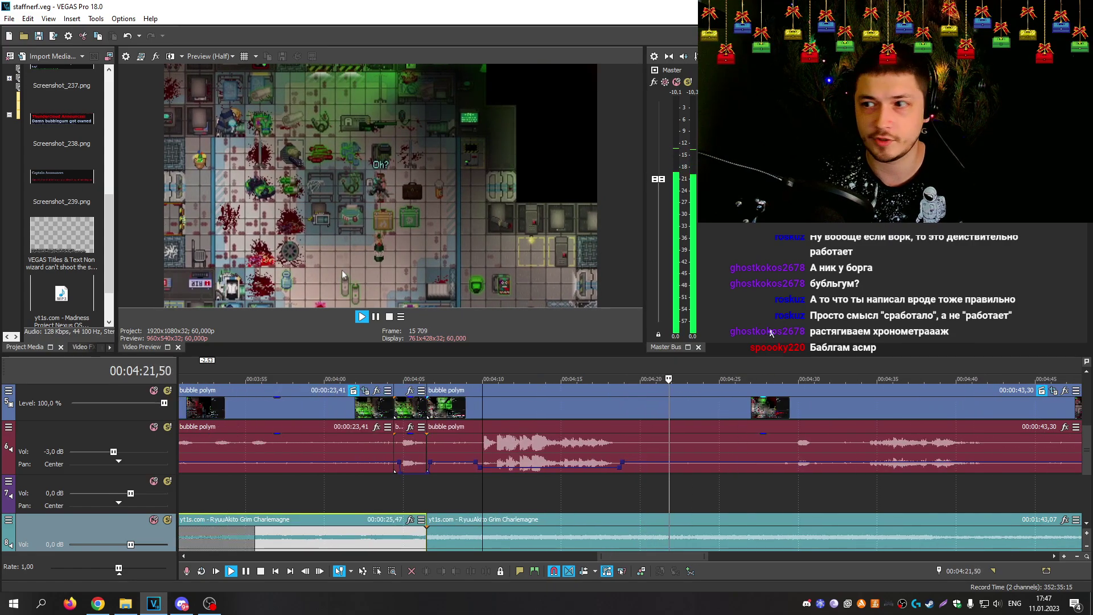
pyautogui.press('space')
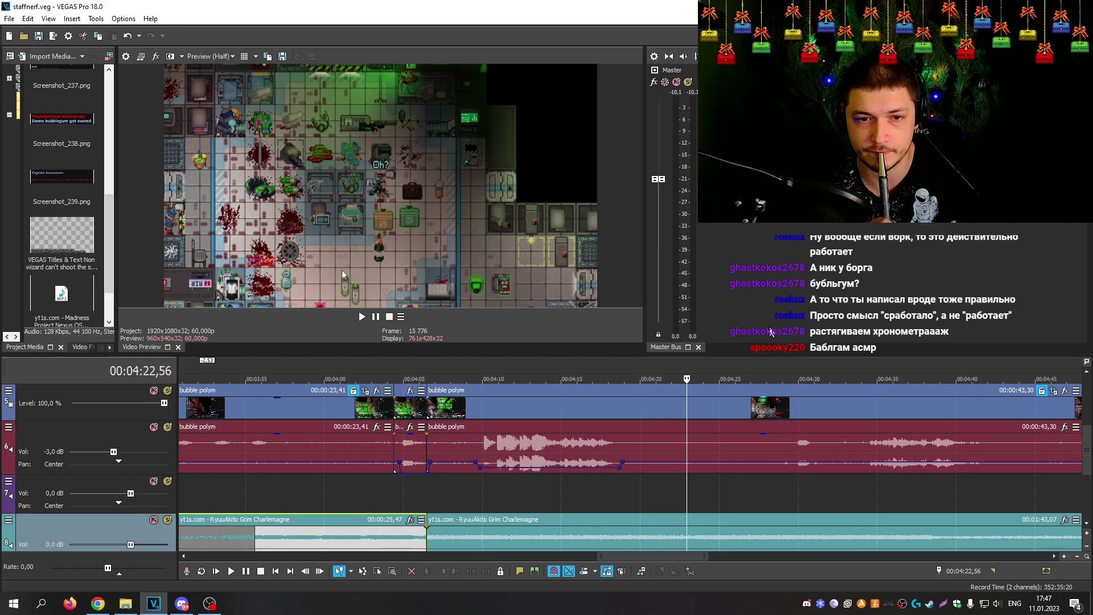
pyautogui.press('space')
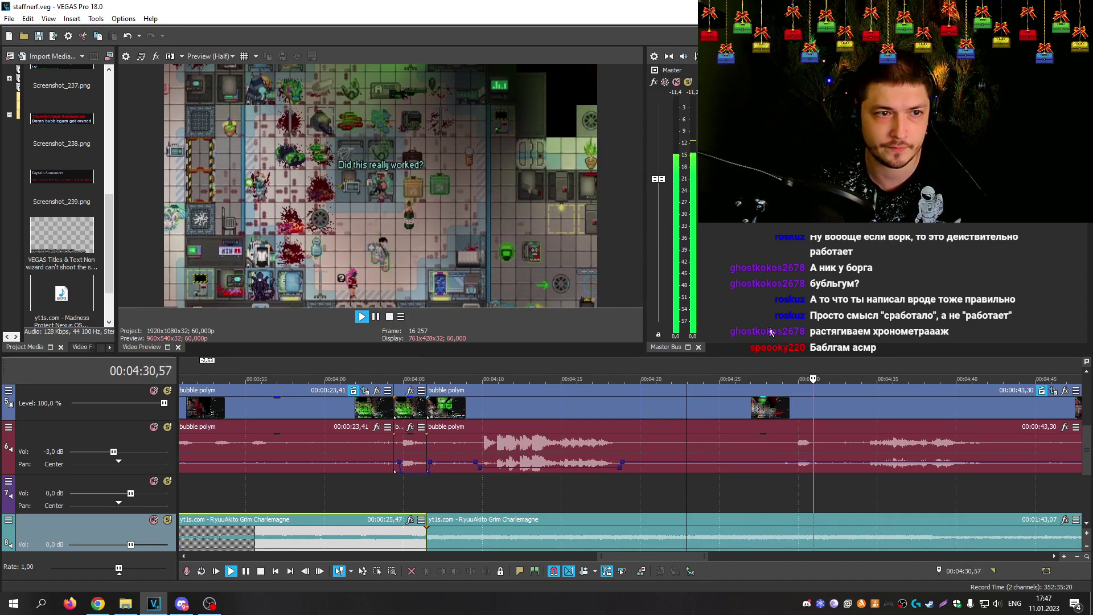
pyautogui.press('space')
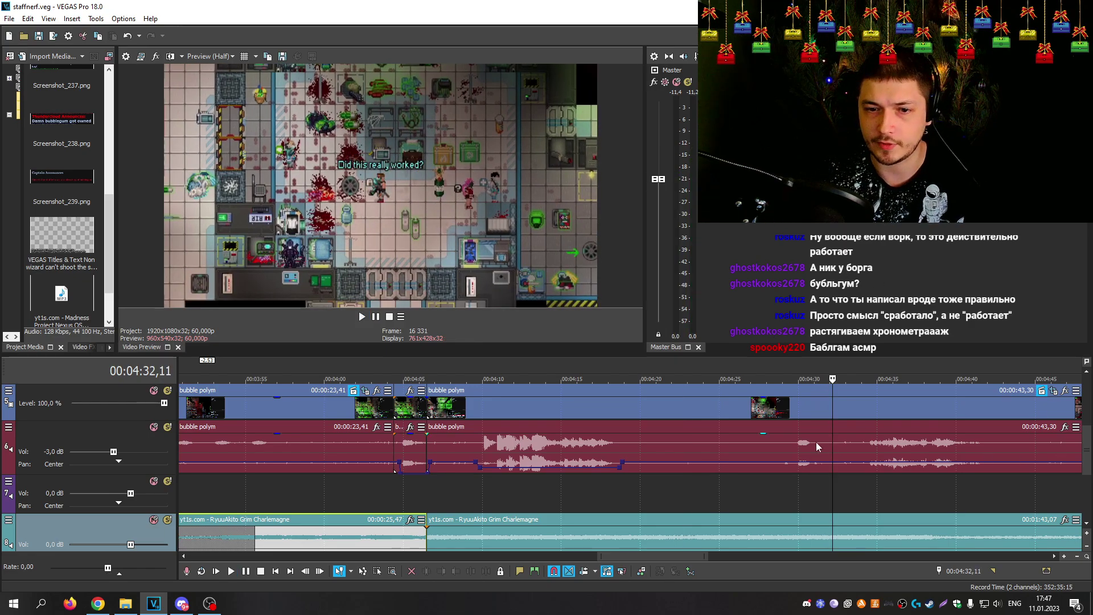
pyautogui.click(807, 380)
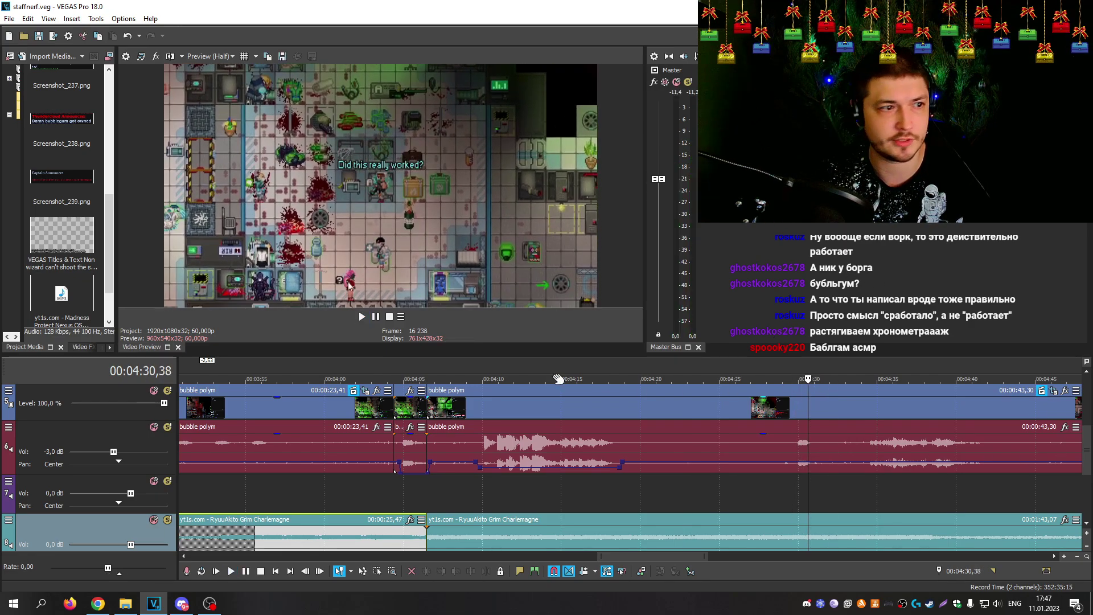
# Step: Place Screenshot_238.png above the gameplay starting around 4:30, and move the clip up to track 3
pyautogui.moveTo(117, 279); pyautogui.dragTo(327, 273)
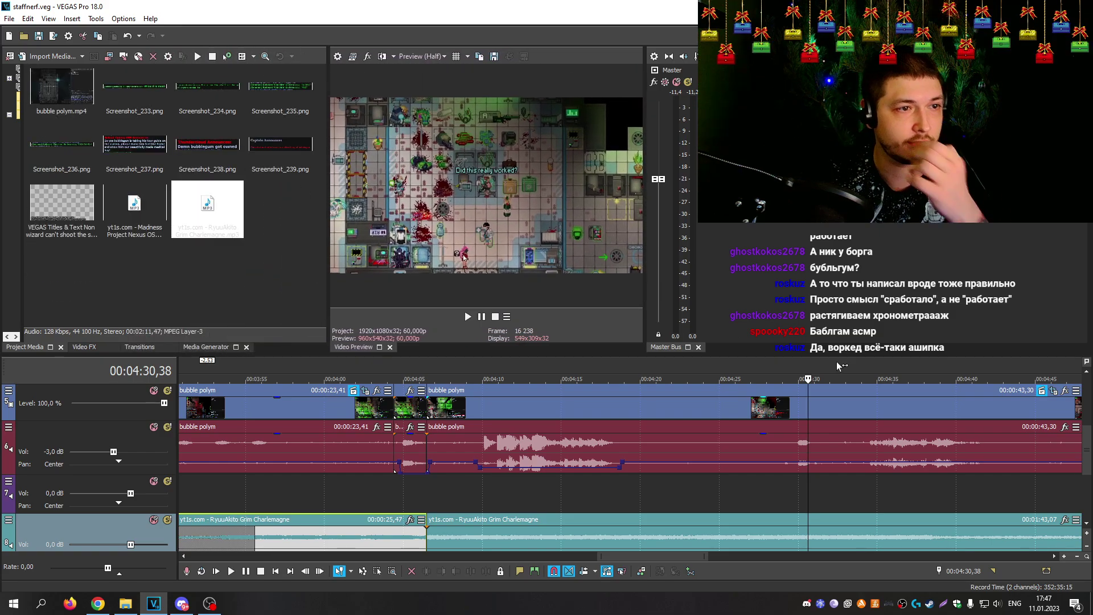
pyautogui.scroll(2, 1086, 443)
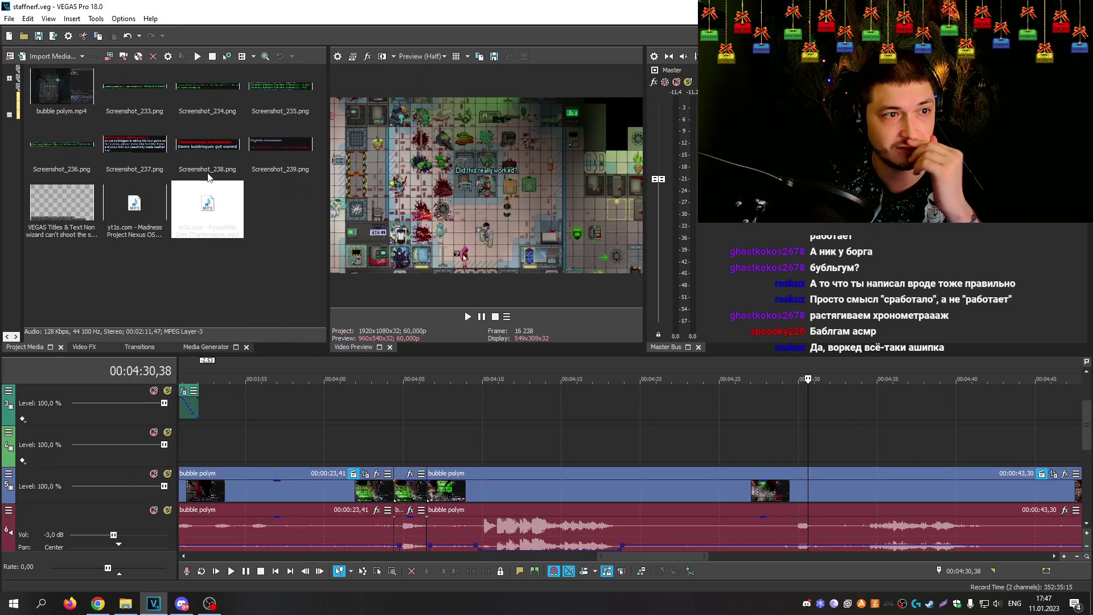
pyautogui.moveTo(208, 177); pyautogui.dragTo(802, 444)
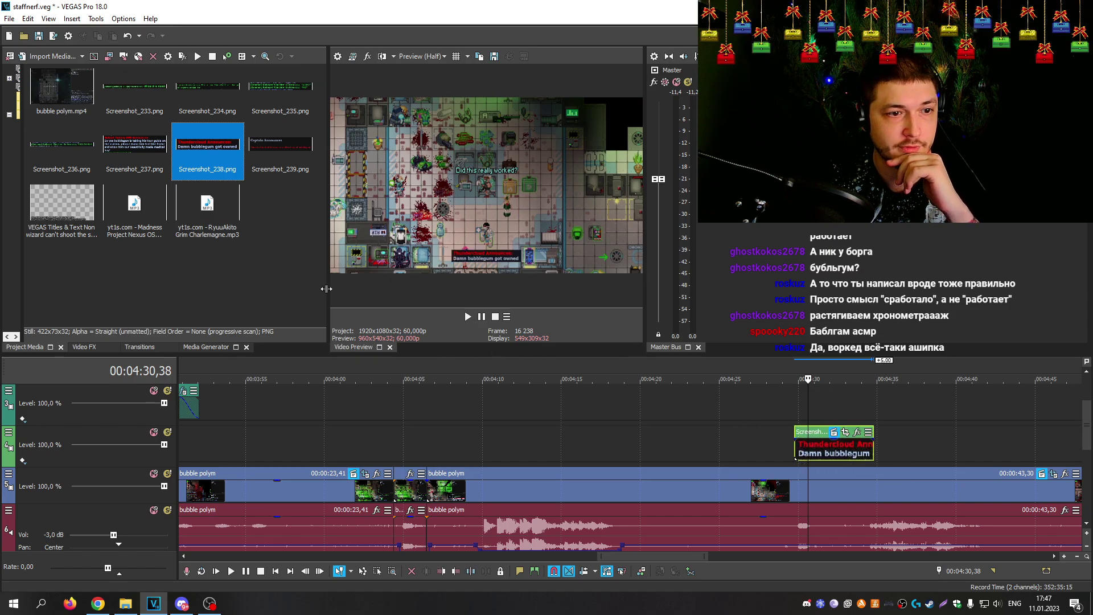
pyautogui.moveTo(326, 288); pyautogui.dragTo(121, 283)
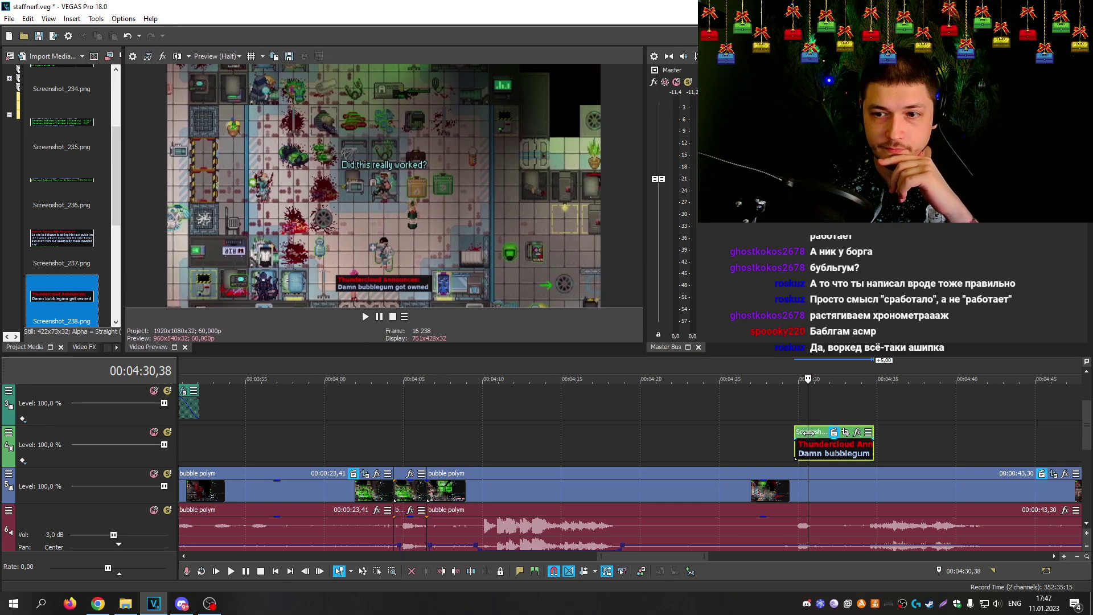
pyautogui.moveTo(821, 438); pyautogui.dragTo(820, 397)
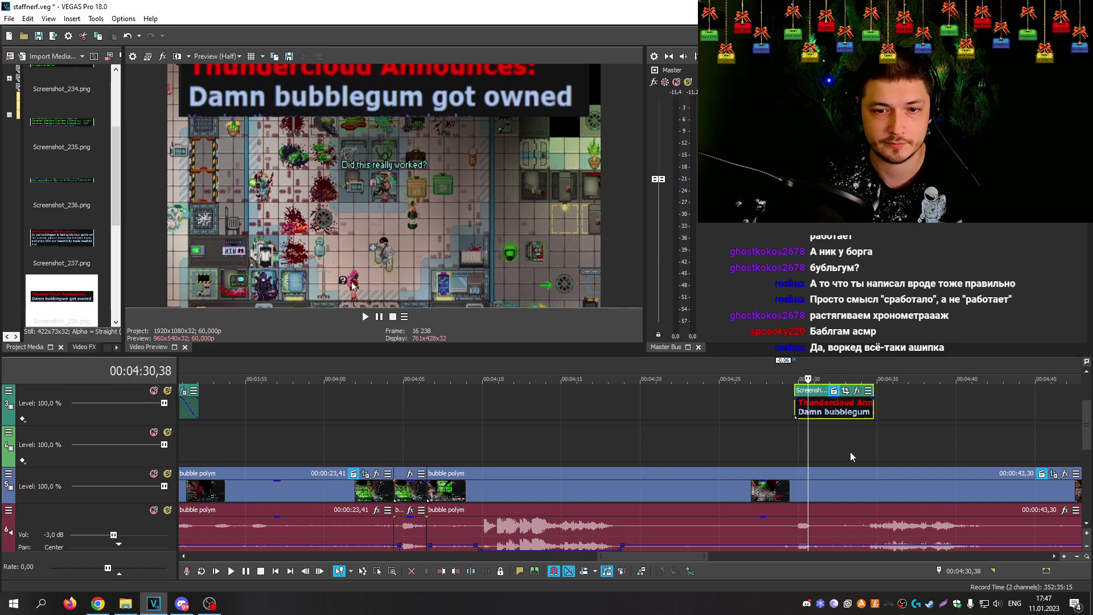
pyautogui.press('Return')
pyautogui.press('Return')
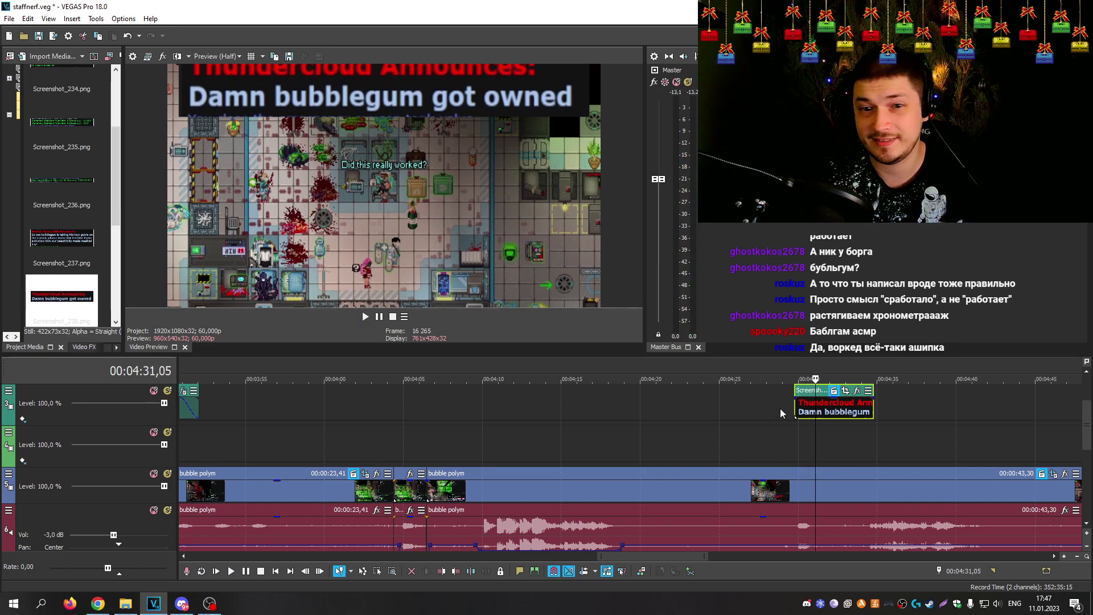
# Step: Open Track Motion for track 3 from the screenshot's start, enlarge its window, and add a position keyframe at 4:14,29
pyautogui.click(800, 388)
pyautogui.click(8, 391)
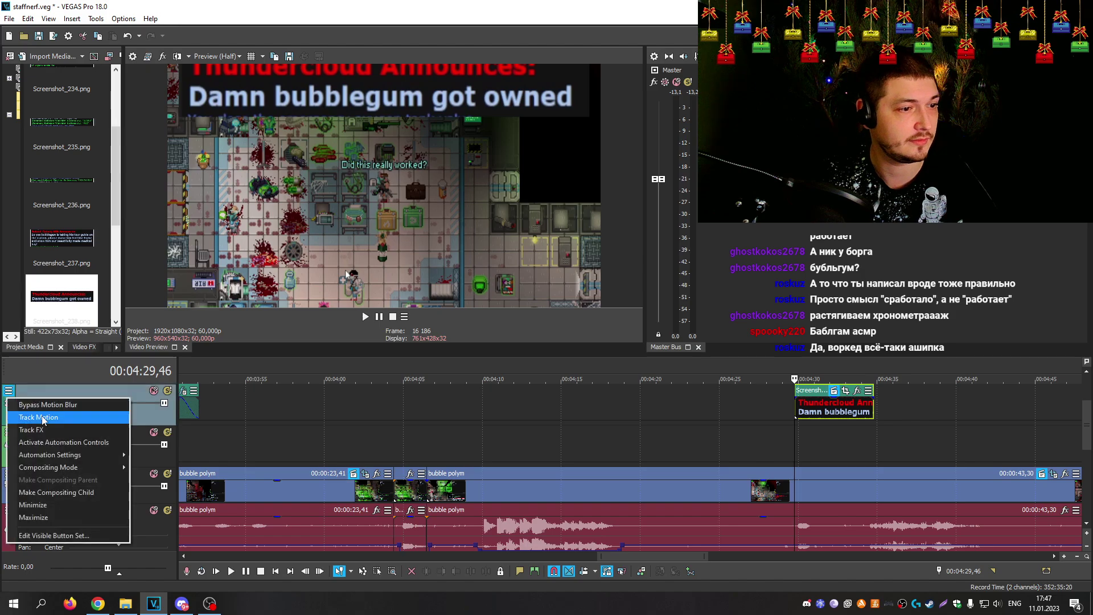
pyautogui.click(38, 417)
pyautogui.moveTo(393, 218); pyautogui.dragTo(255, 196)
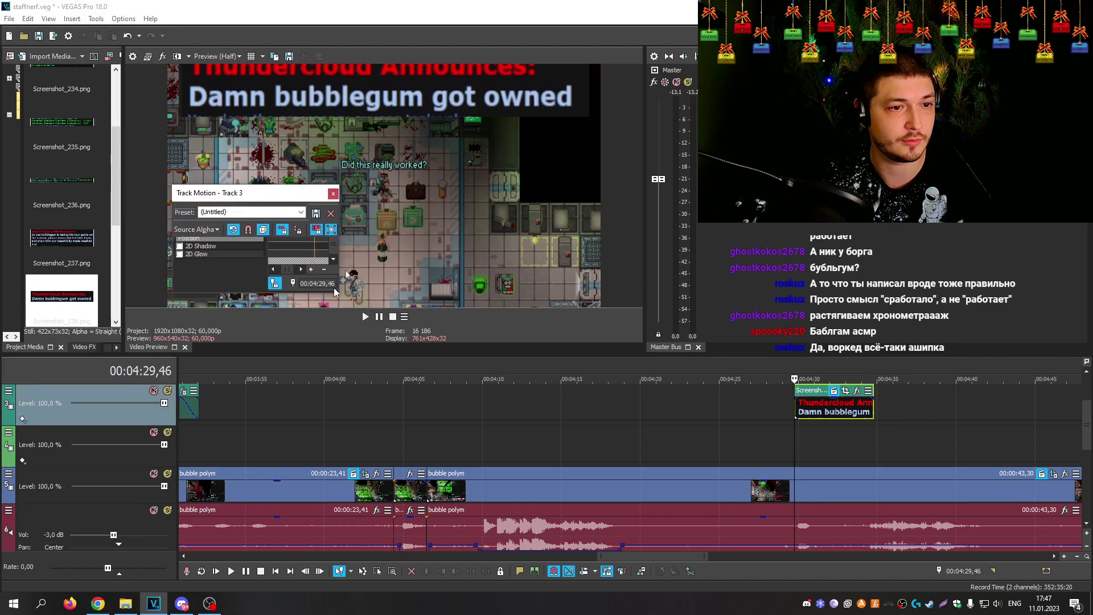
pyautogui.moveTo(339, 297); pyautogui.dragTo(709, 533)
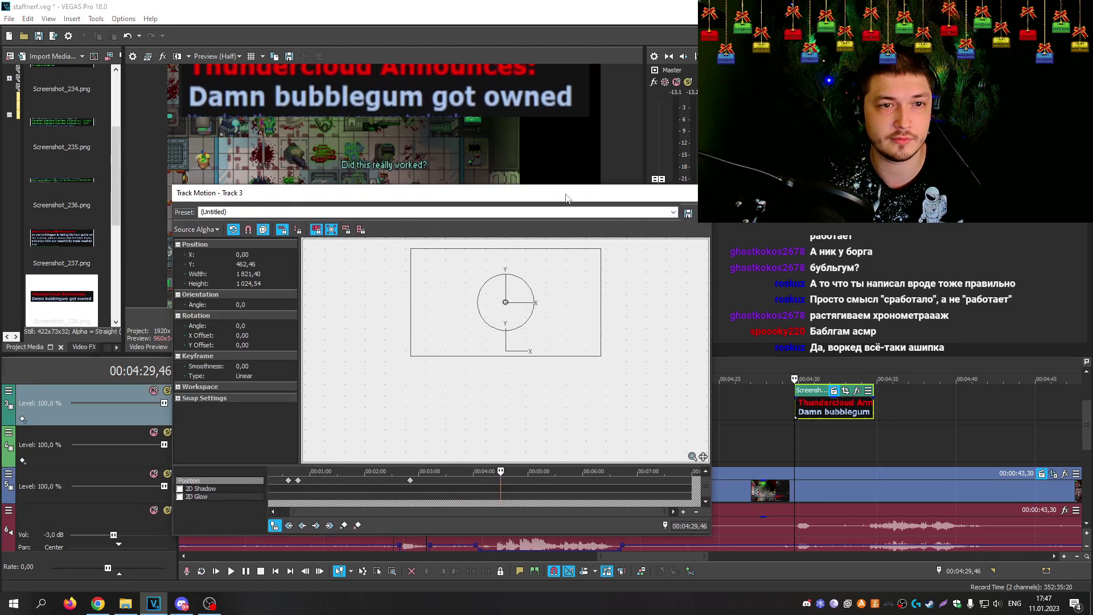
pyautogui.moveTo(563, 195); pyautogui.dragTo(338, 225)
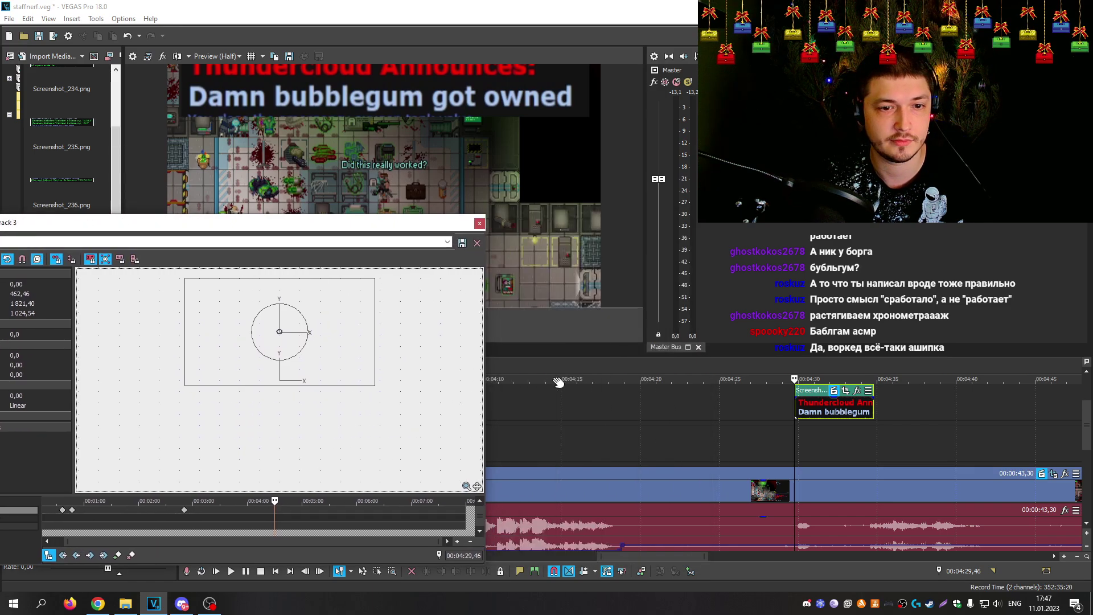
pyautogui.click(117, 555)
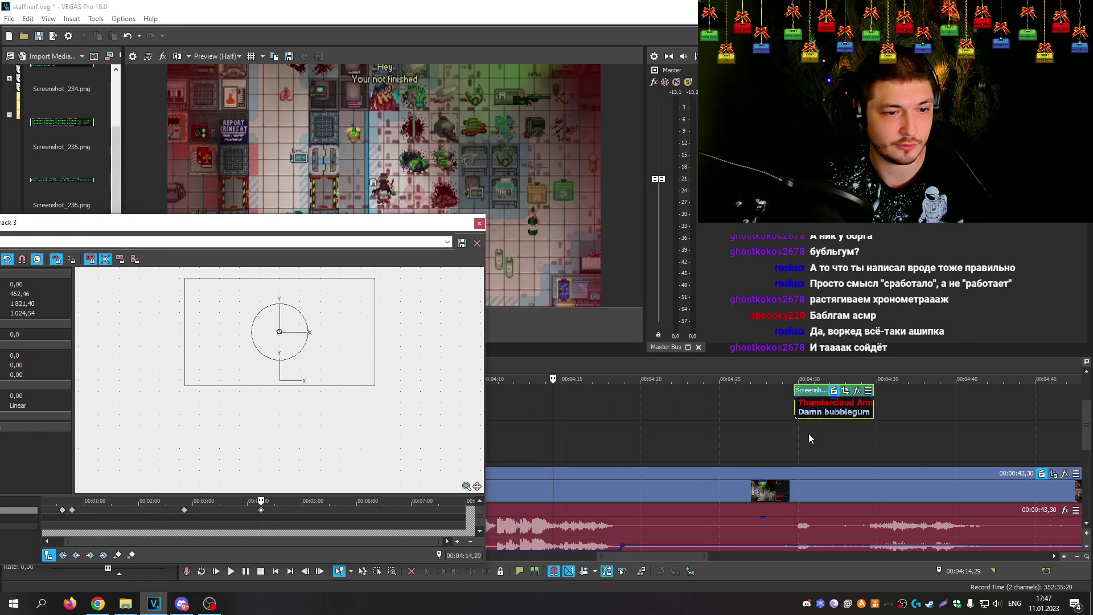
# Step: At 4:29,46, keyframe the track 3 motion to position Y 326,44 so the announcement sits lower in the frame
pyautogui.click(795, 381)
pyautogui.moveTo(340, 237); pyautogui.dragTo(431, 242)
pyautogui.moveTo(425, 315); pyautogui.dragTo(425, 328)
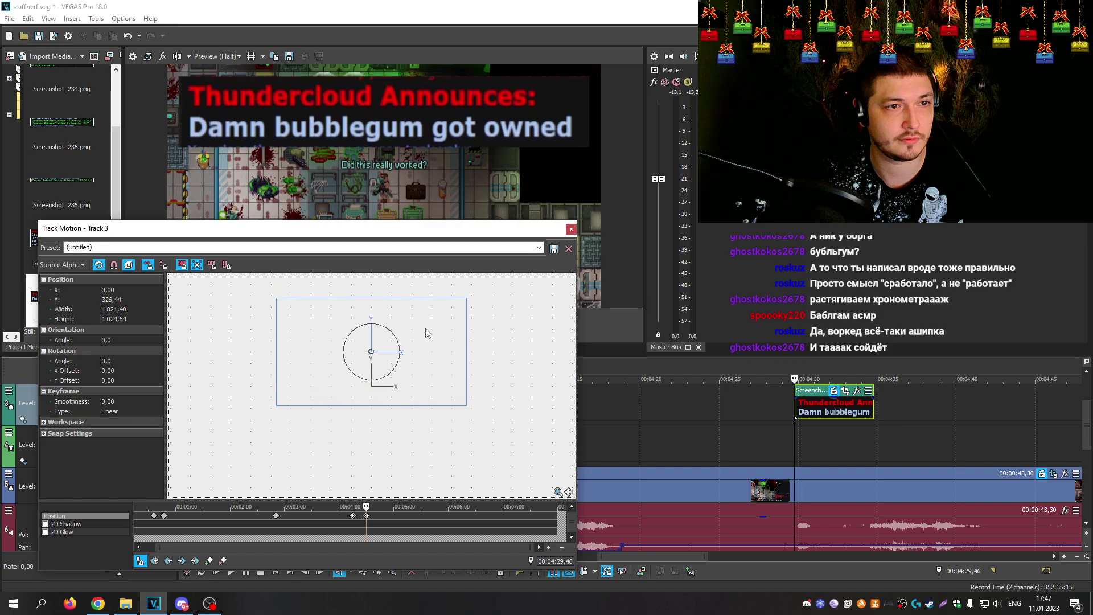
# Step: Apply the 0.2 preset of the Border effect to the Screenshot_238.png clip
pyautogui.moveTo(447, 238); pyautogui.dragTo(559, 321)
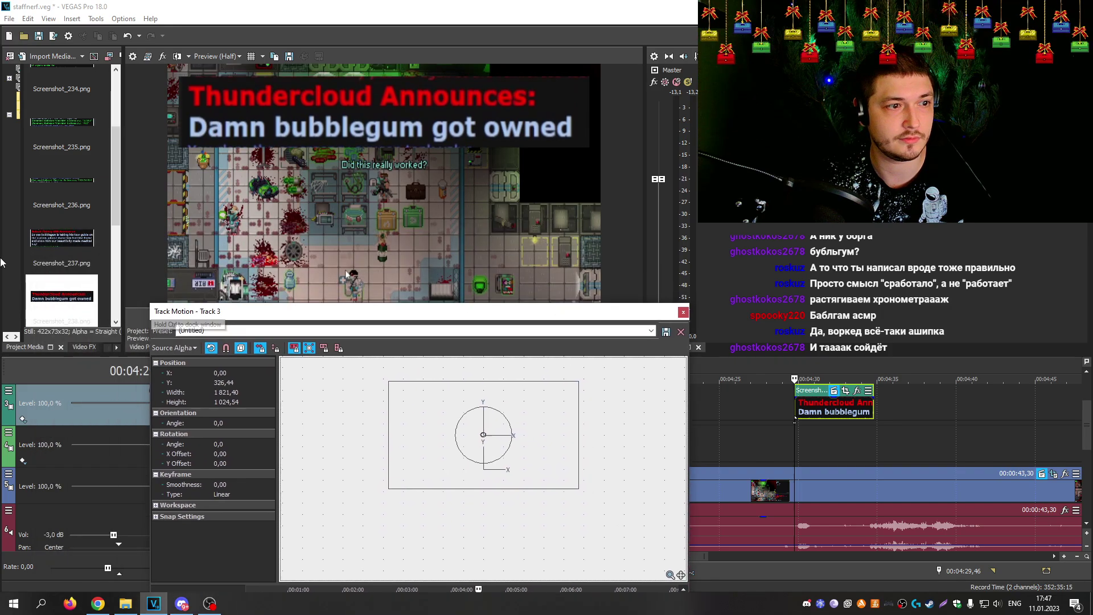
pyautogui.click(85, 347)
pyautogui.click(36, 183)
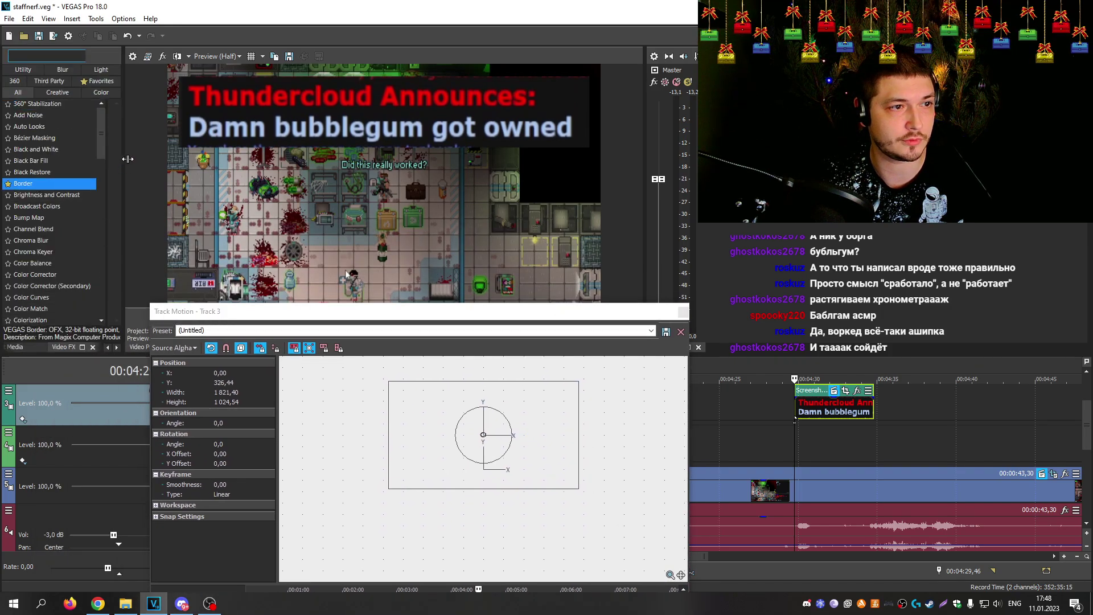
pyautogui.moveTo(128, 159); pyautogui.dragTo(275, 171)
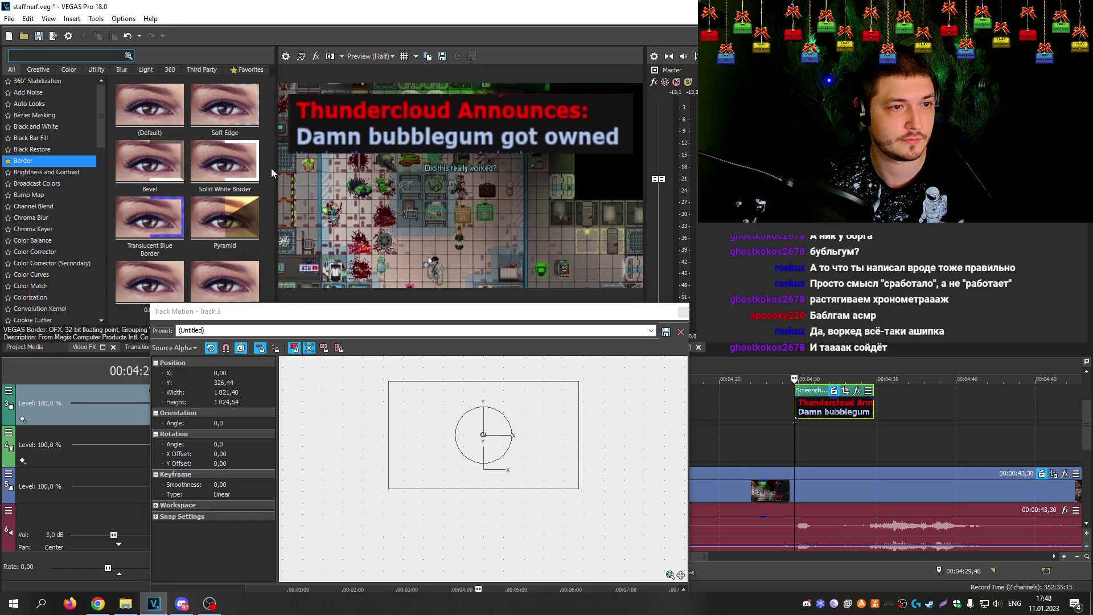
pyautogui.moveTo(295, 317); pyautogui.dragTo(277, 344)
pyautogui.moveTo(225, 282); pyautogui.dragTo(826, 403)
pyautogui.press('Escape')
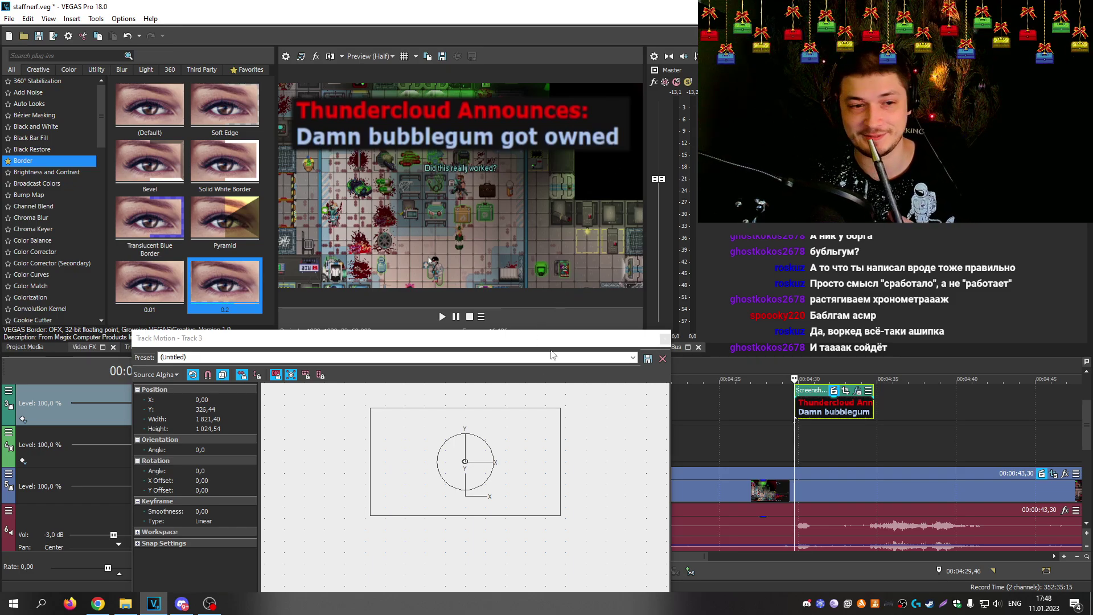
# Step: Enlarge the track 3 motion frame at 4:29,46 to 1 988,43 wide and 1 118,49 high
pyautogui.moveTo(532, 339); pyautogui.dragTo(519, 261)
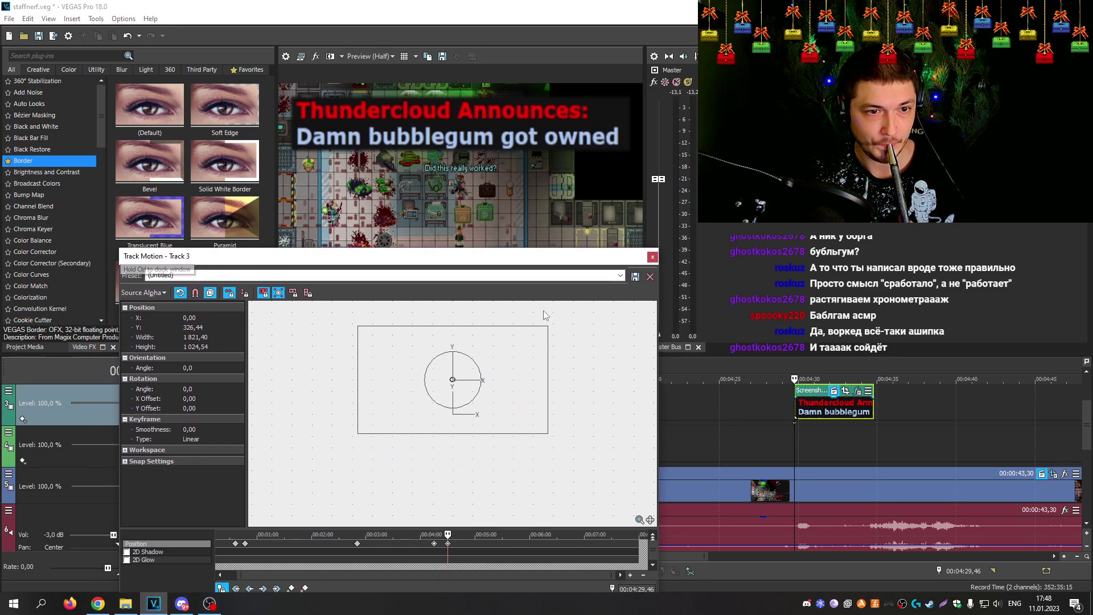
pyautogui.moveTo(548, 327); pyautogui.dragTo(558, 322)
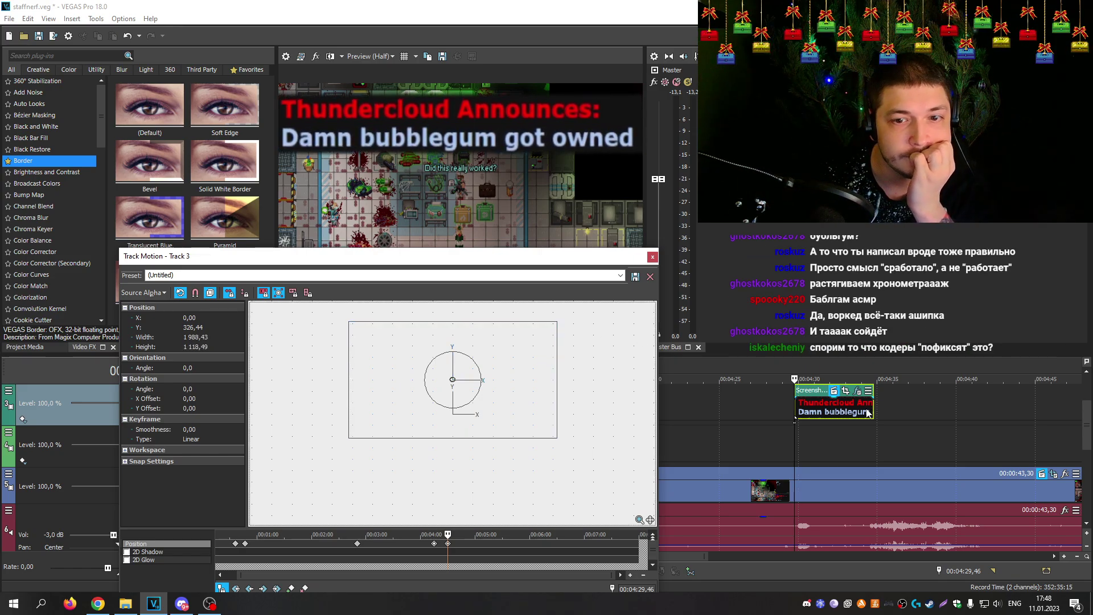
# Step: Move the track 3 motion frame at 4:29,46 up to position Y 397,17, close Track Motion, and save the project
pyautogui.click(836, 402)
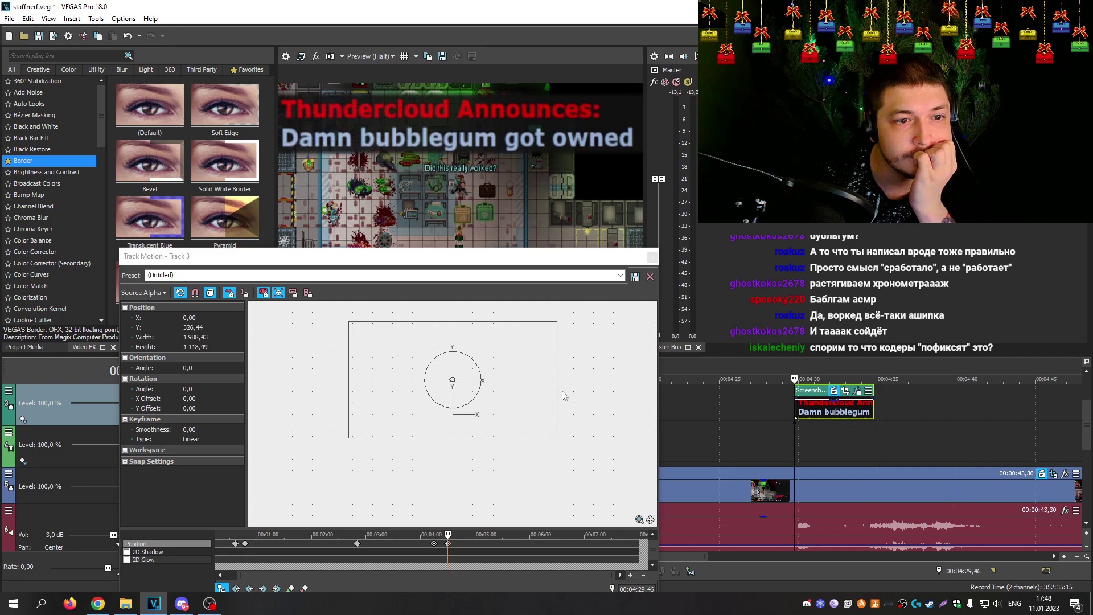
pyautogui.moveTo(493, 391); pyautogui.dragTo(533, 386)
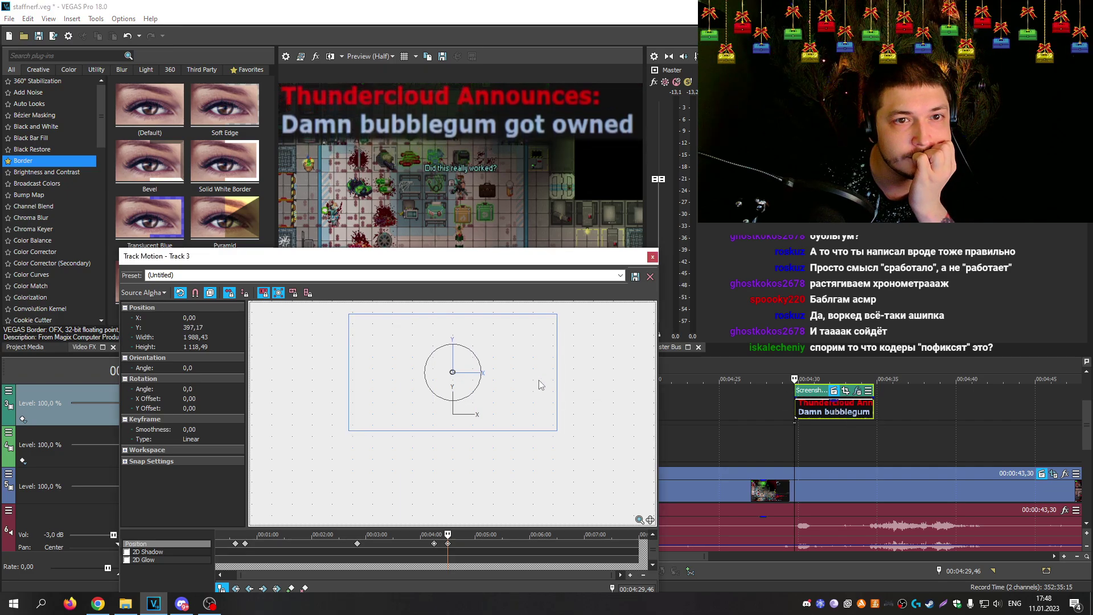
pyautogui.click(652, 257)
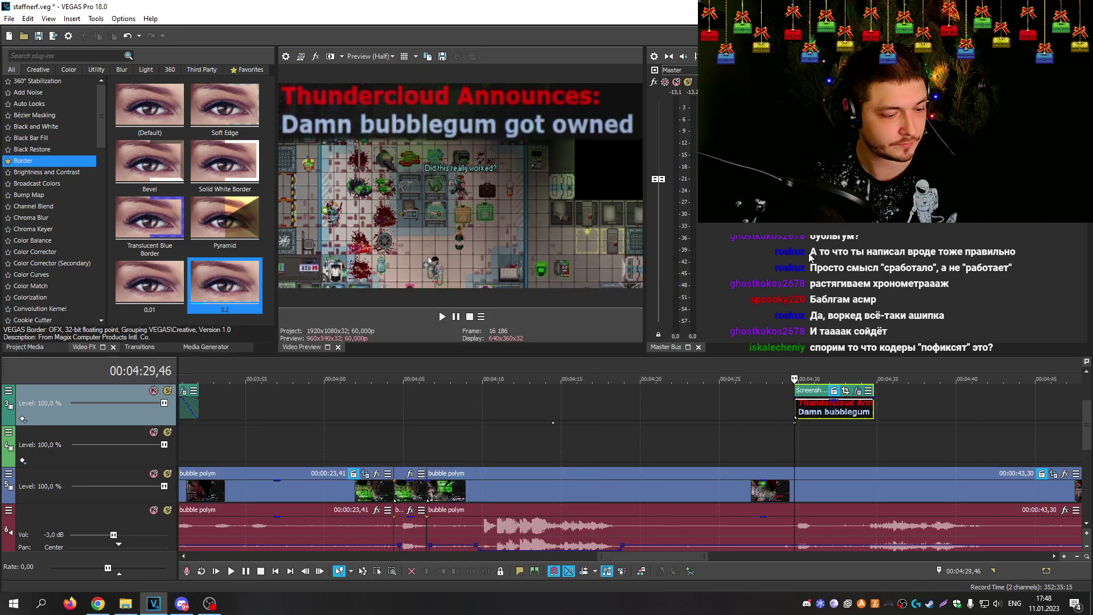
pyautogui.hotkey('ctrl', 's')
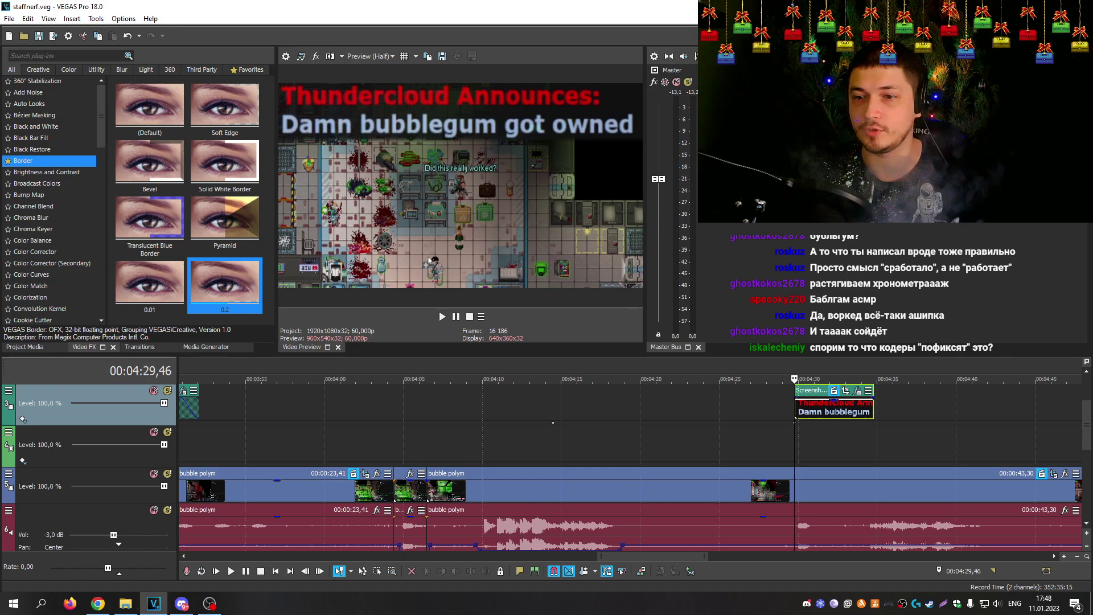
# Step: Import Screenshot_220.png from the file explorer into the project media
pyautogui.hotkey('alt', 'Tab')
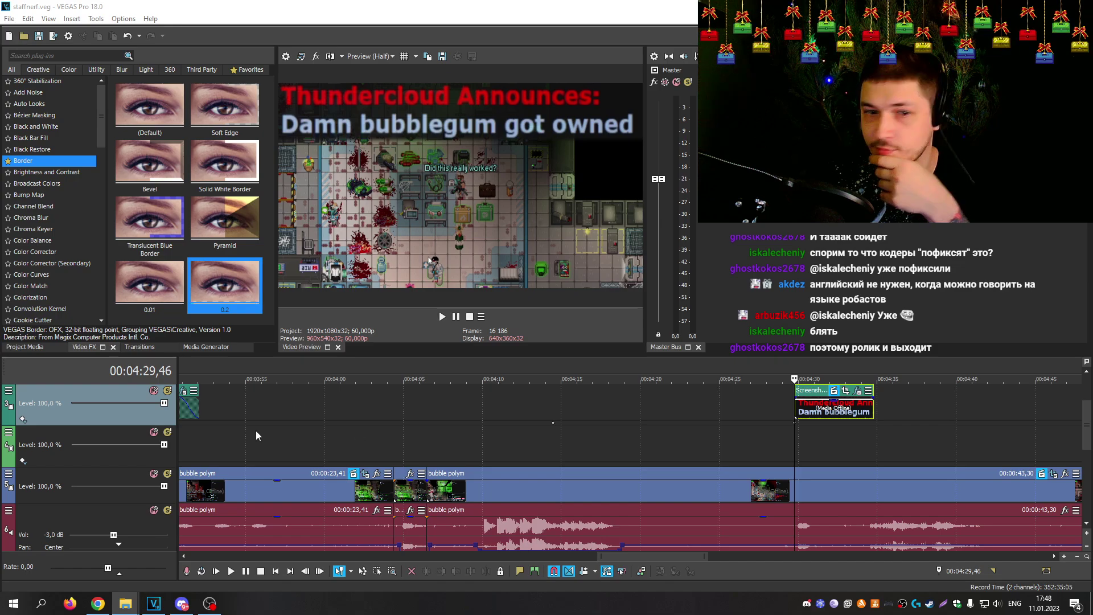
pyautogui.click(36, 347)
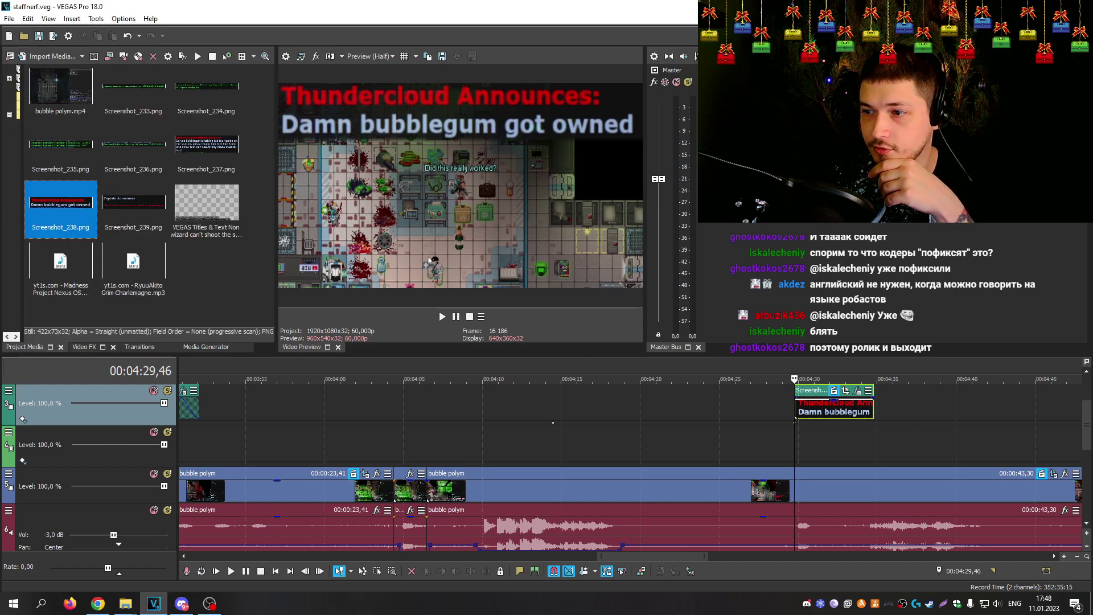
pyautogui.moveTo(411, 387); pyautogui.dragTo(226, 280)
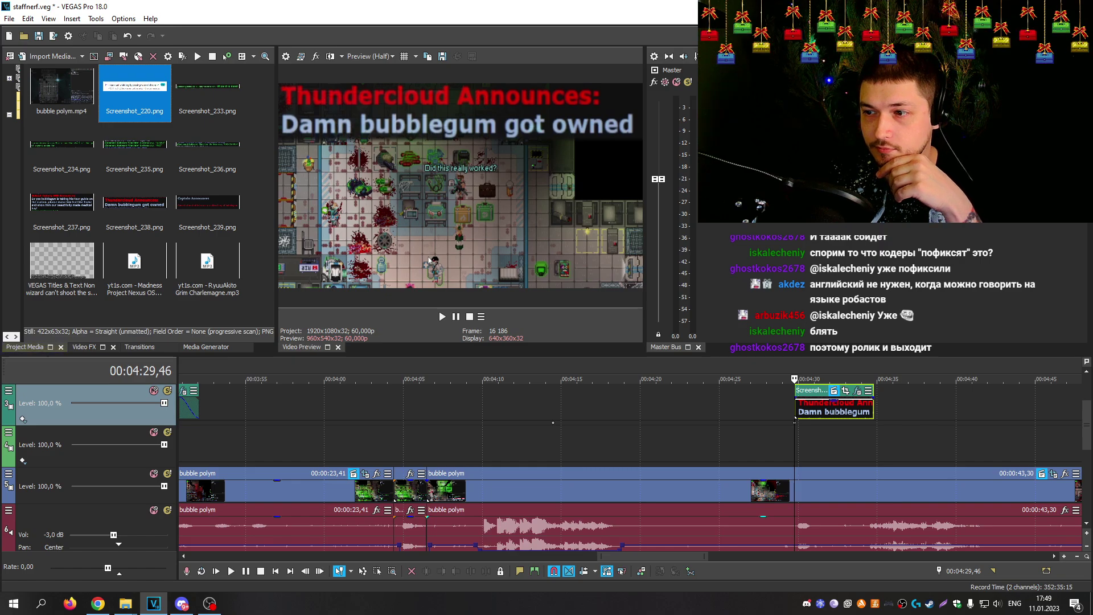
# Step: Open Screenshot_220.png in the photo viewer, read its entry about the dual wielding fix enlarged, and close the viewer
pyautogui.doubleClick(134, 91)
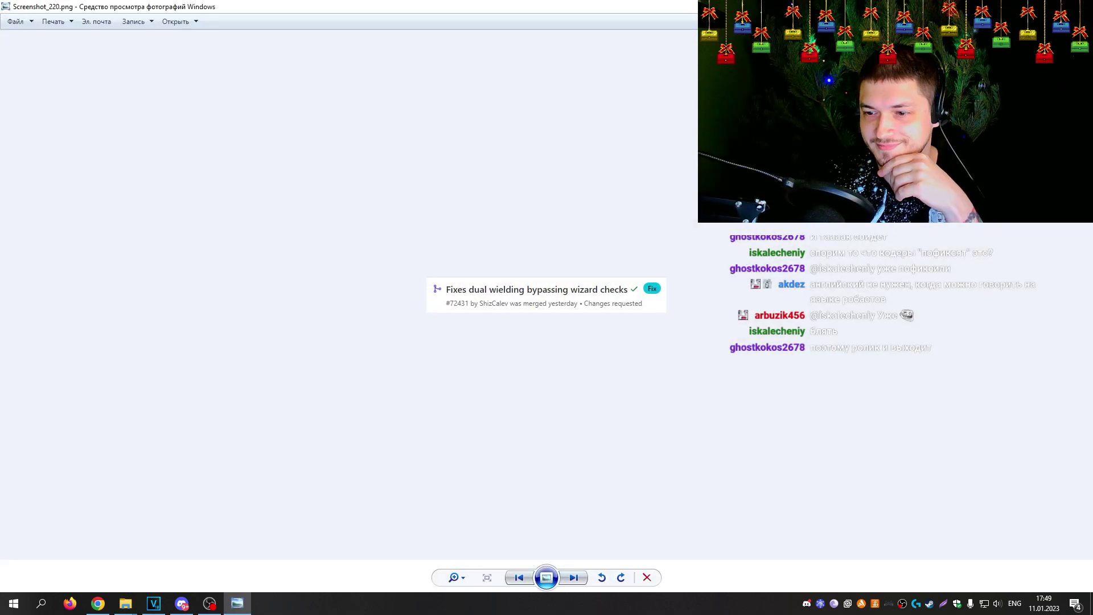
pyautogui.hotkey('alt', 'Tab')
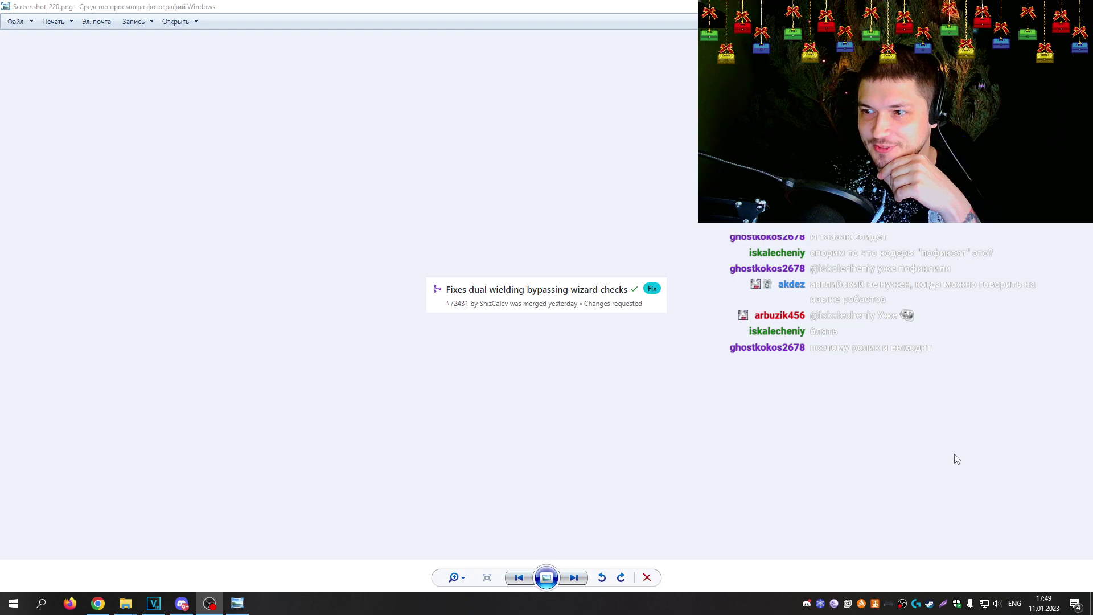
pyautogui.scroll(5, 704, 381)
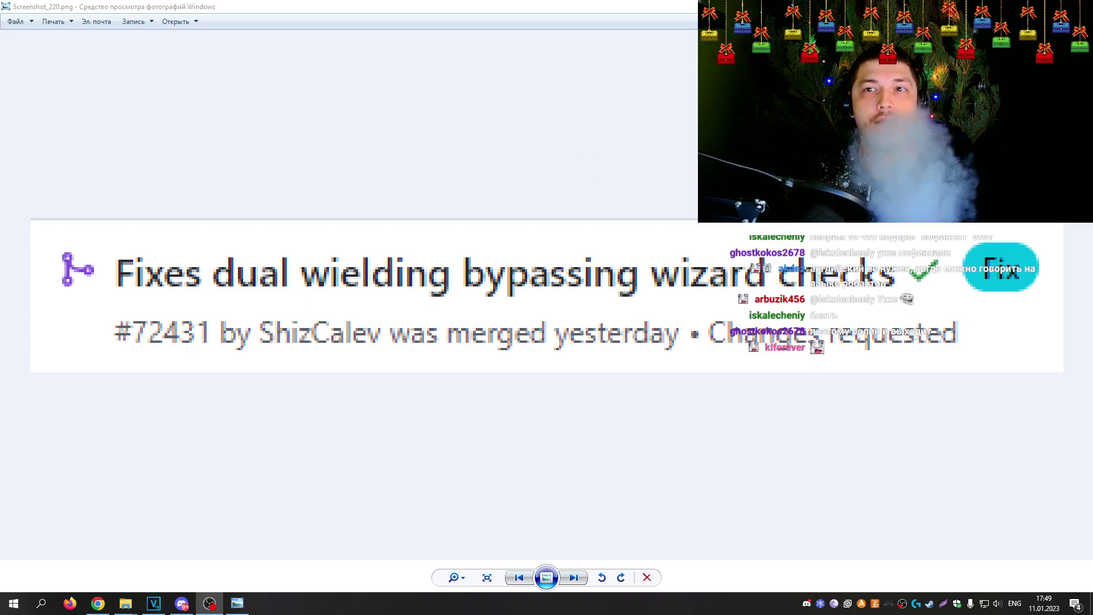
pyautogui.press('Escape')
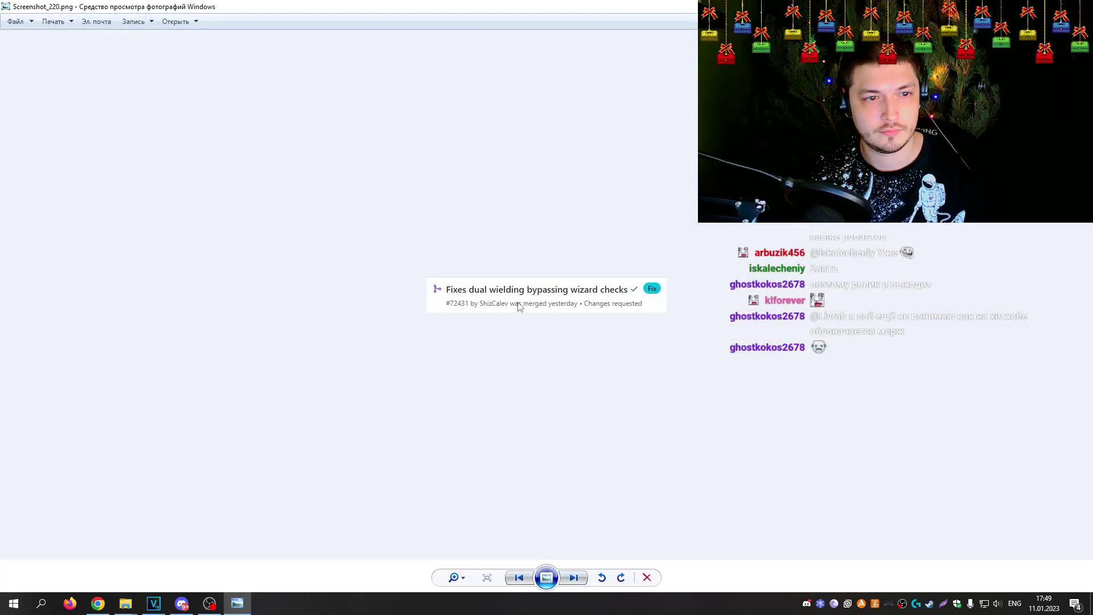
pyautogui.scroll(3, 505, 308)
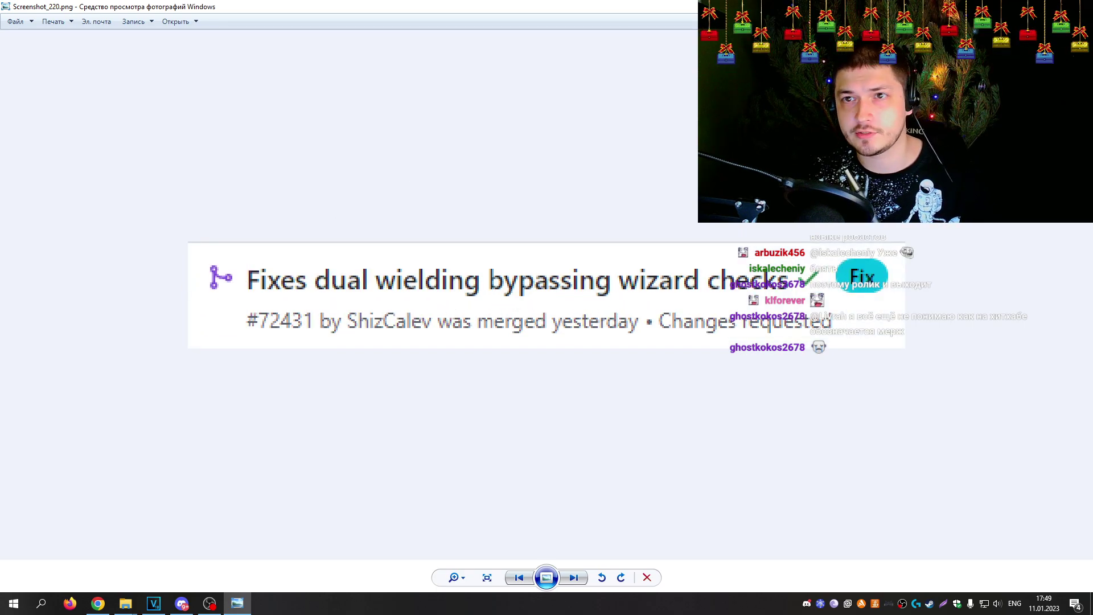
pyautogui.hotkey('alt', 'F4')
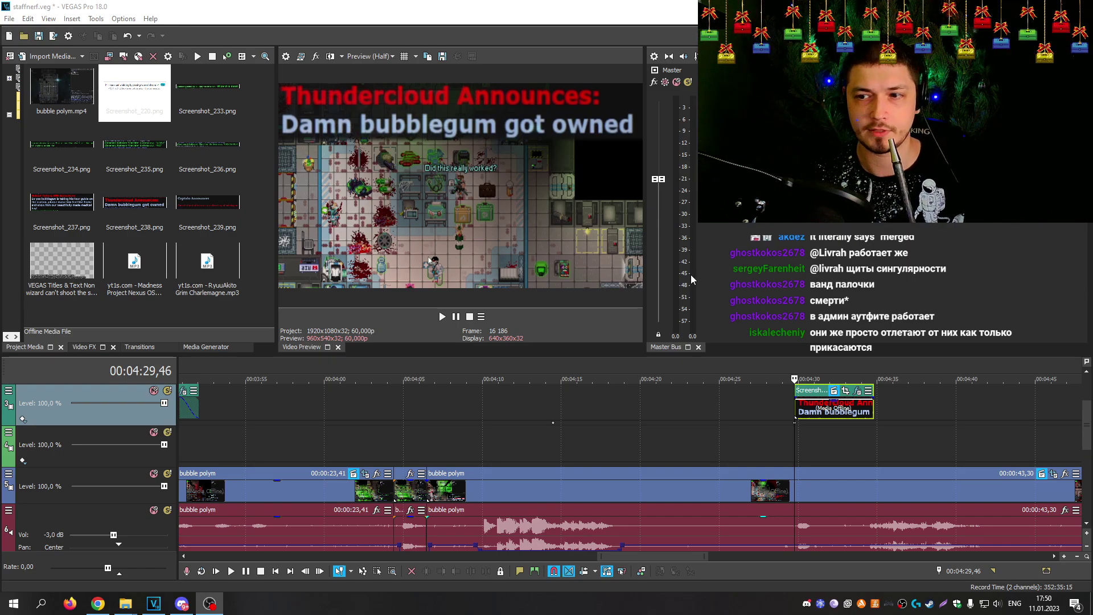
# Step: Narrow the project media area to enlarge the video preview, and extend the Screenshot_238 clip to a length of 9,49 seconds
pyautogui.click(277, 299)
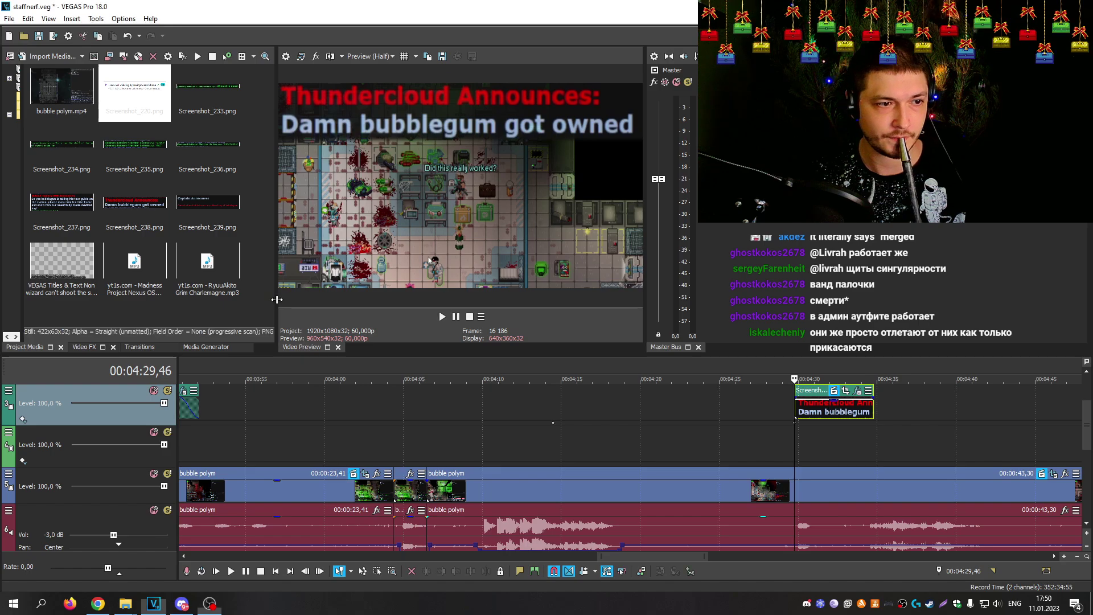
pyautogui.moveTo(276, 299); pyautogui.dragTo(189, 299)
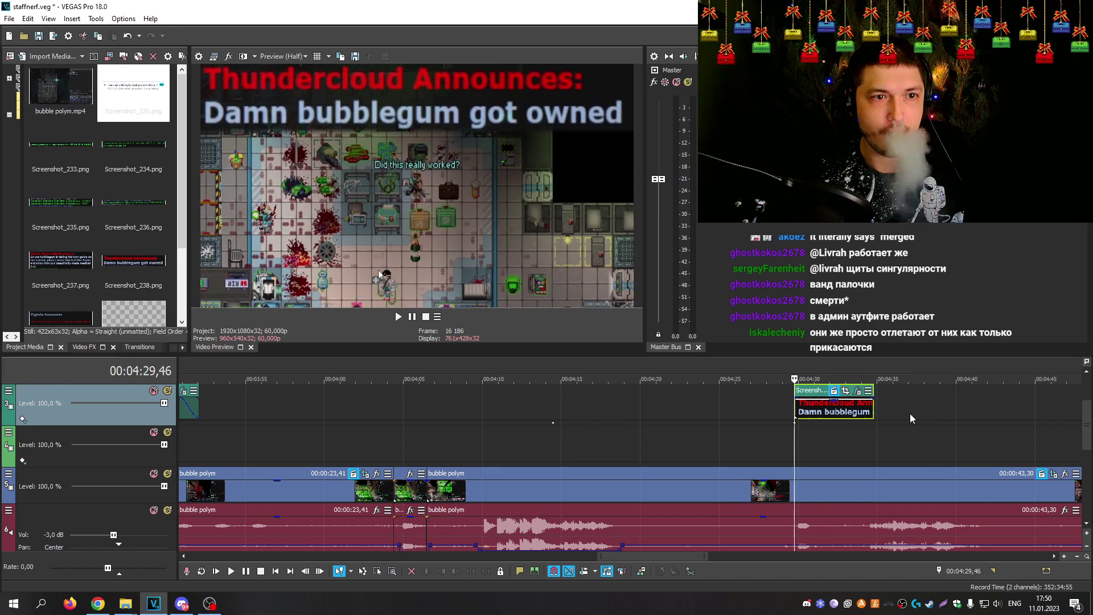
pyautogui.scroll(-2, 863, 473)
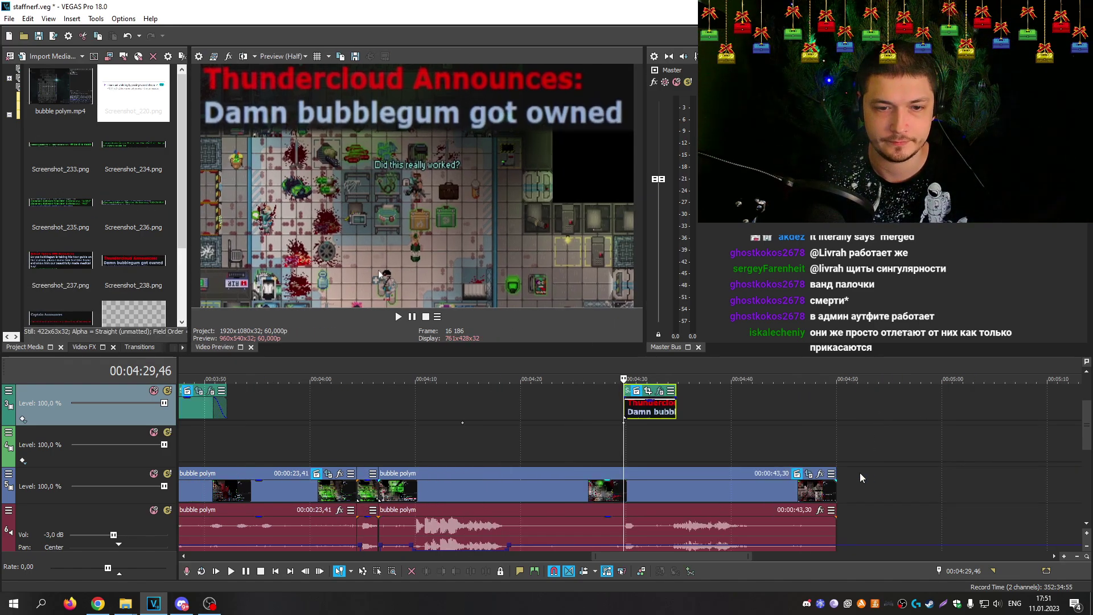
pyautogui.scroll(3, 860, 477)
pyautogui.moveTo(732, 406); pyautogui.dragTo(825, 406)
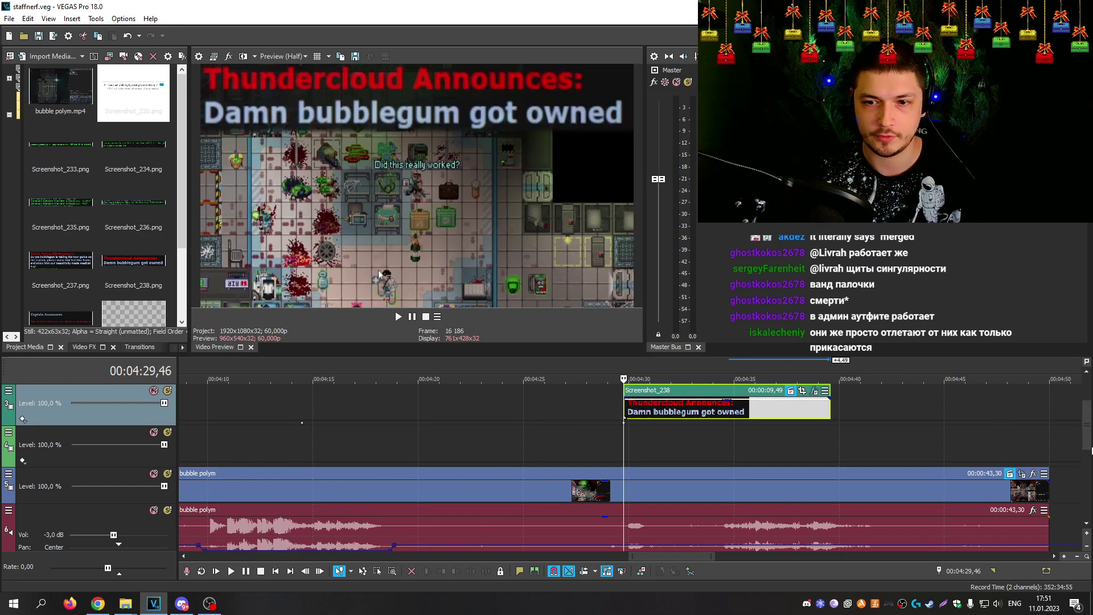
# Step: Play the timeline from 4:29,46 to the end of the bubble polym footage to check the extended announcement
pyautogui.moveTo(1088, 450)
pyautogui.mouseDown()
pyautogui.moveTo(1088, 484)
pyautogui.moveTo(1087, 450)
pyautogui.mouseUp()
pyautogui.scroll(-3, 978, 483)
pyautogui.press('space')
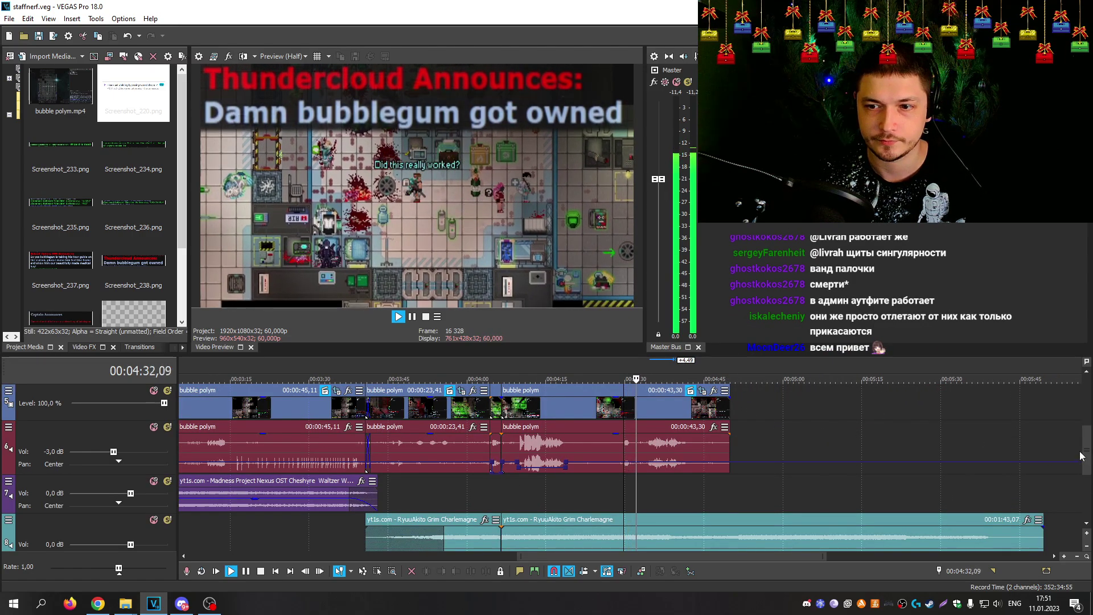
pyautogui.moveTo(1081, 452); pyautogui.dragTo(1081, 439)
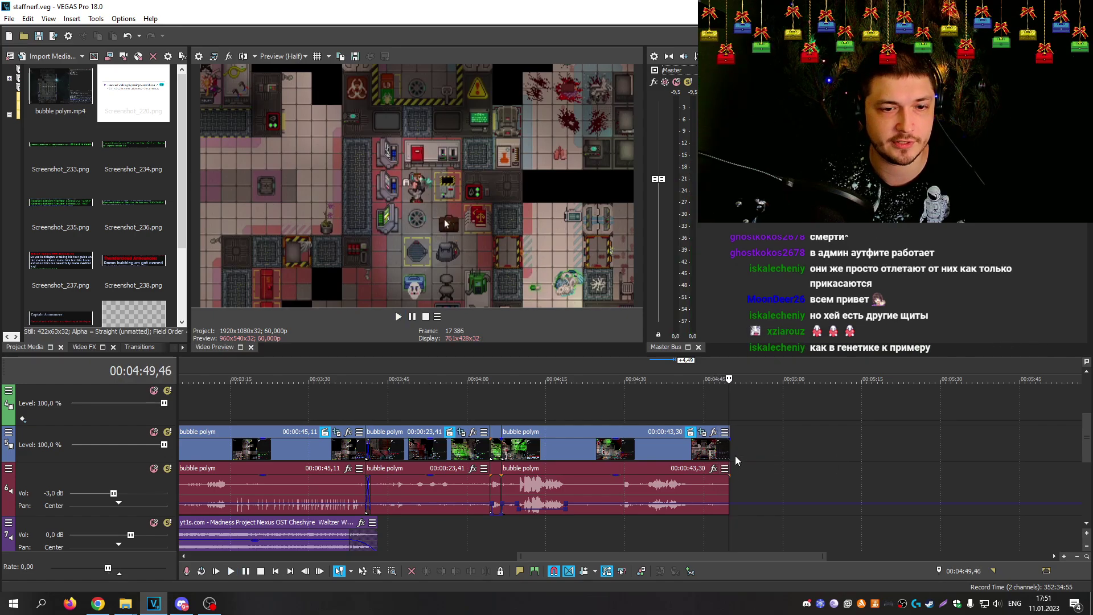
# Step: Add fade-outs starting at about 4:40 to both the video and audio of the last bubble polym clip
pyautogui.scroll(3, 737, 461)
pyautogui.moveTo(625, 433); pyautogui.dragTo(534, 437)
pyautogui.moveTo(625, 468); pyautogui.dragTo(530, 476)
# Step: Play back the section from 4:33,17 to 4:38,17 under the announcement, and save the project
pyautogui.click(532, 410)
pyautogui.scroll(-2, 495, 429)
pyautogui.click(566, 411)
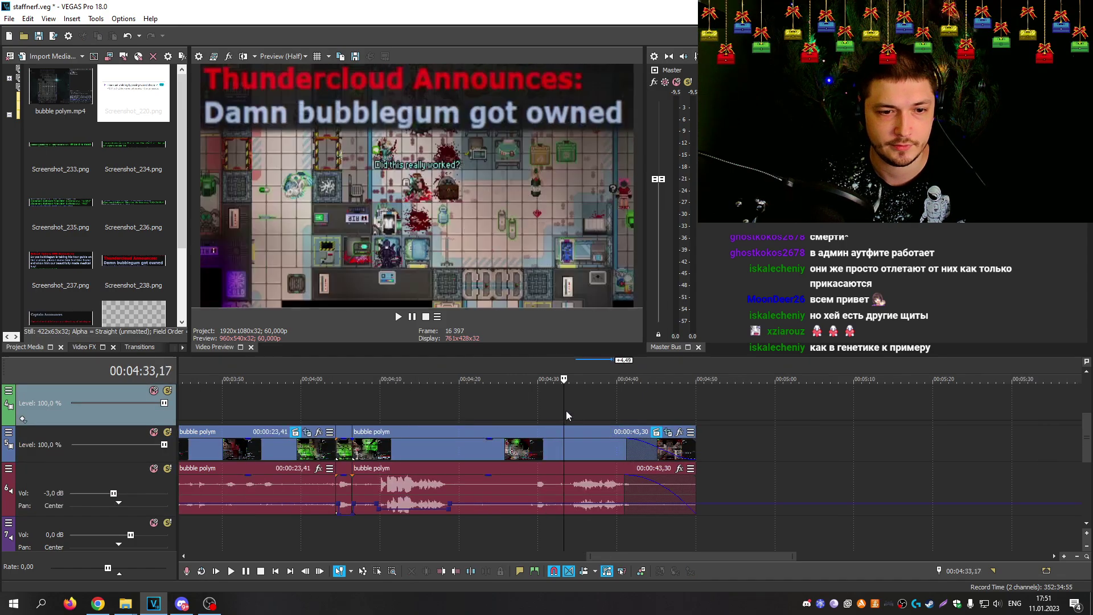
pyautogui.press('space')
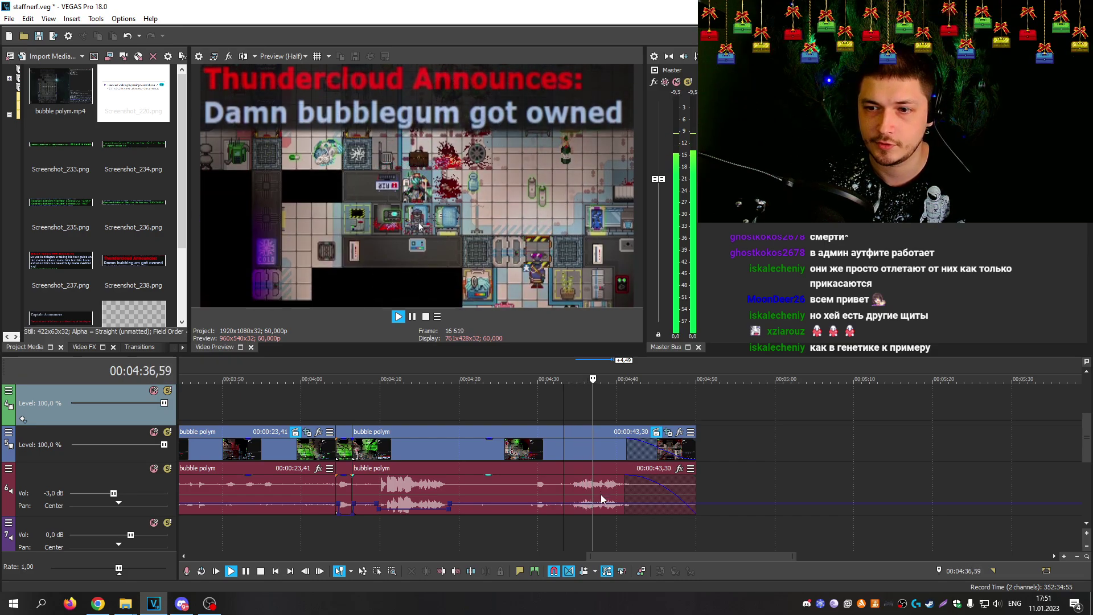
pyautogui.press('Return')
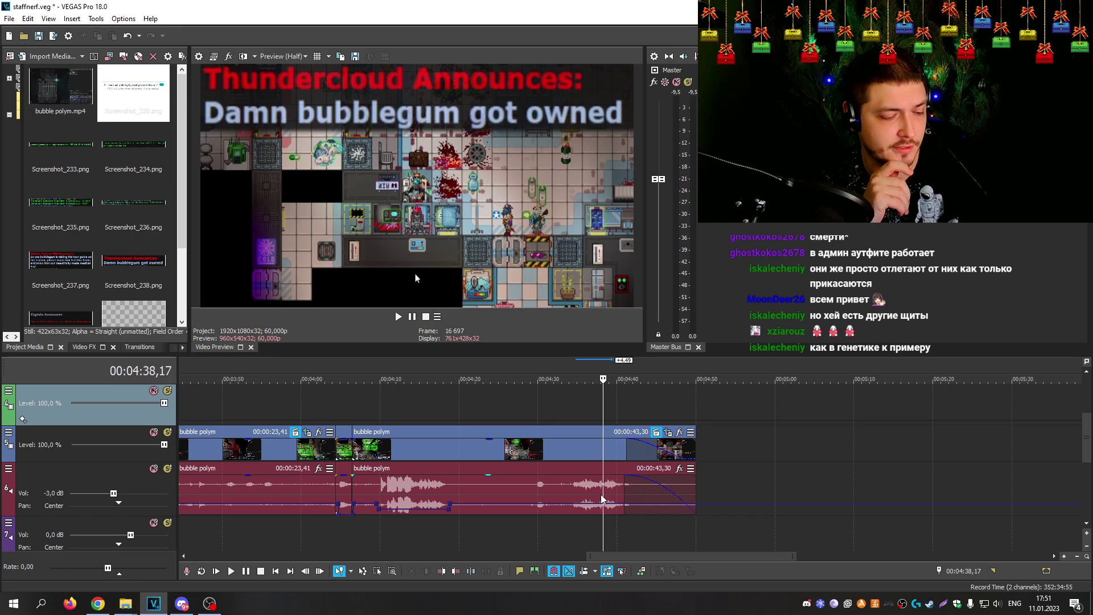
pyautogui.hotkey('ctrl', 's')
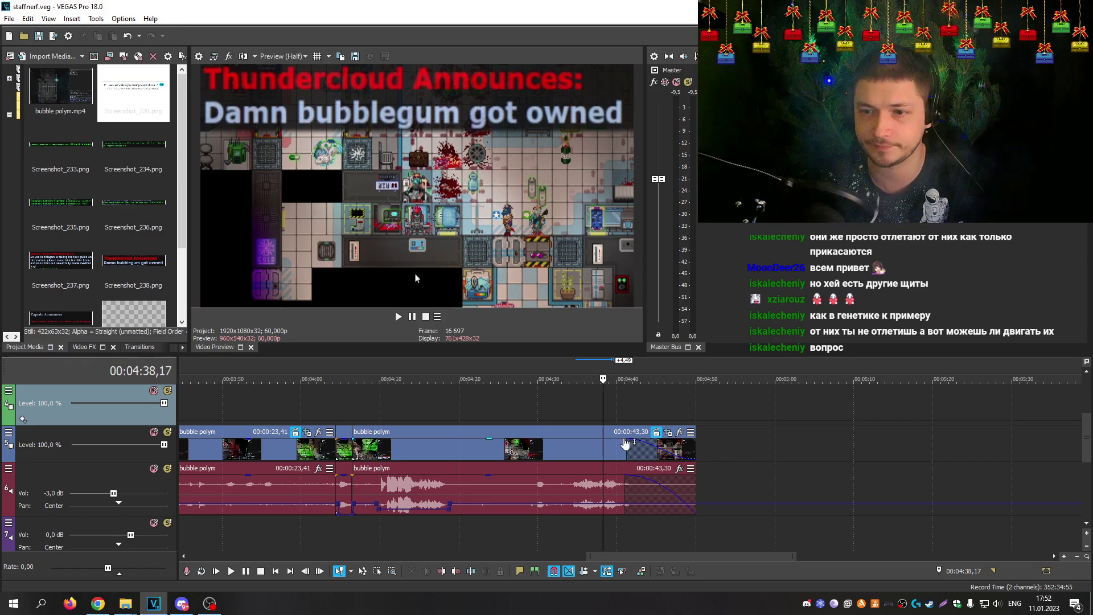
# Step: Play the footage onward from 4:38,17 and review the last bubble polym clip's framing around 4:17
pyautogui.press('space')
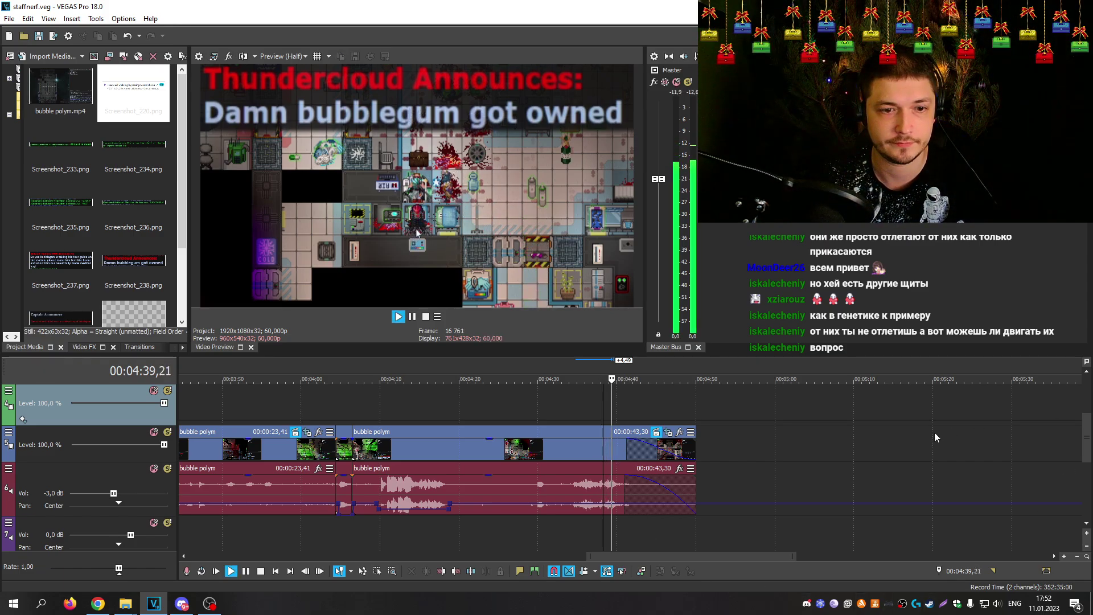
pyautogui.press('space')
pyautogui.press('space')
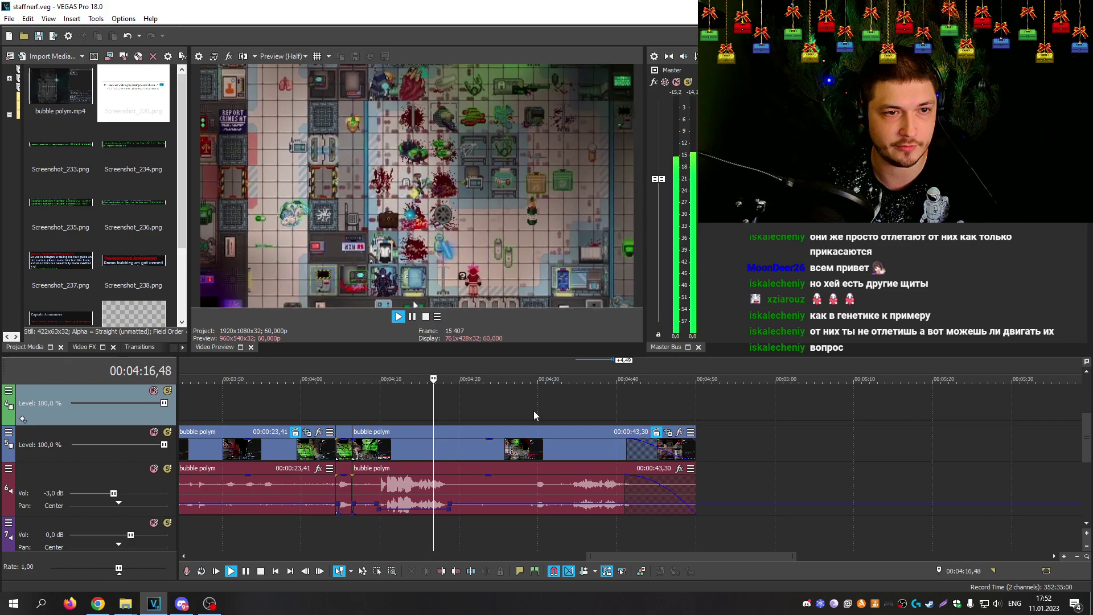
pyautogui.press('space')
pyautogui.scroll(3, 473, 405)
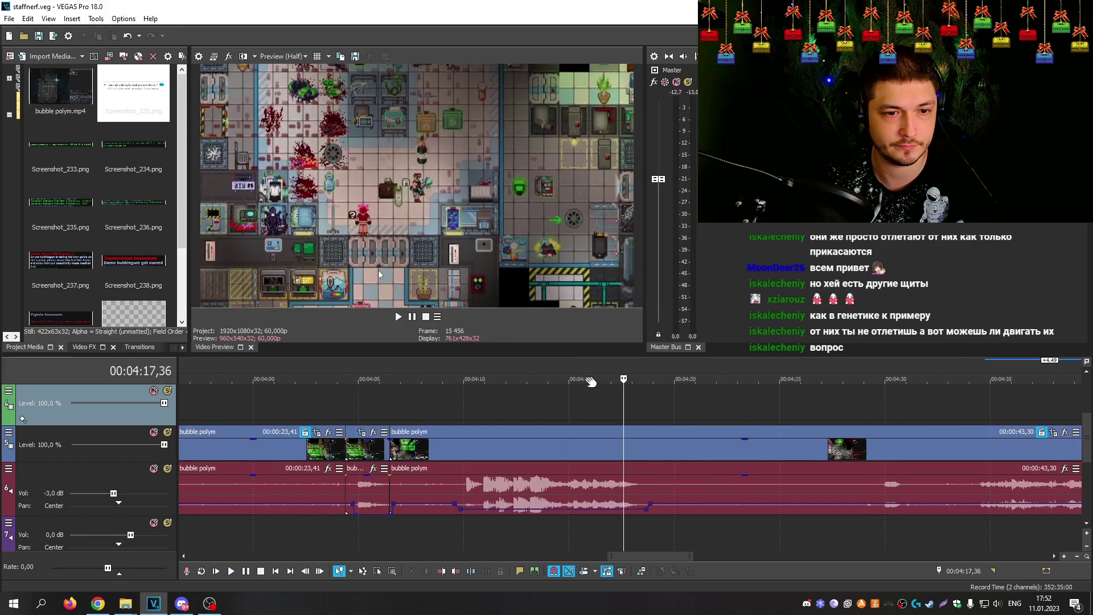
pyautogui.press('space')
pyautogui.press('space')
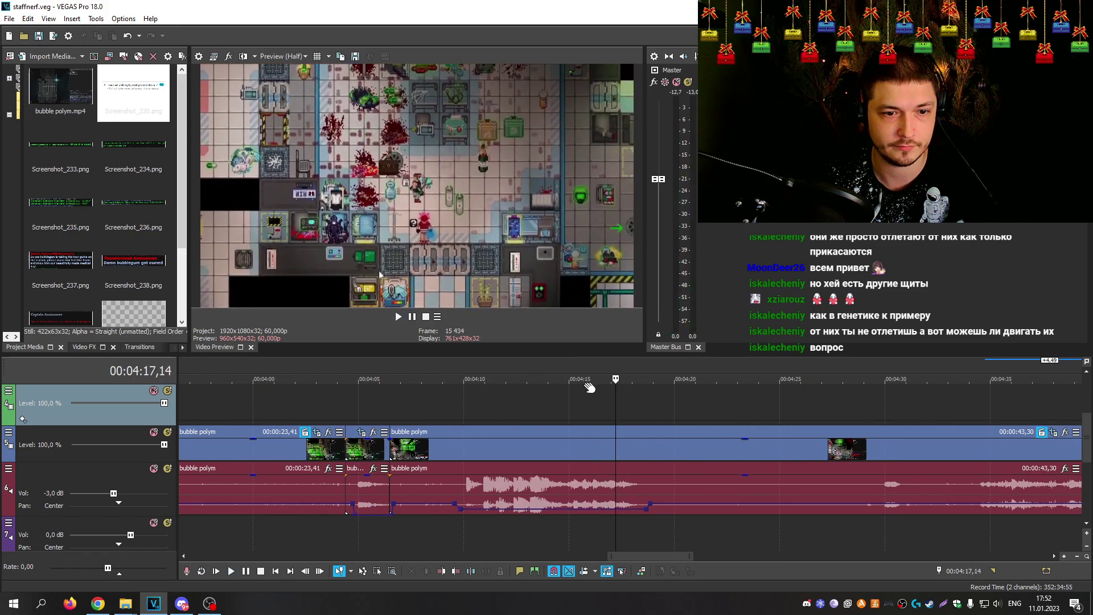
# Step: In the last bubble polym clip's Pan/Crop, shrink the crop frame at the 1,49 second keyframe to 828,3 by 465,9
pyautogui.click(1054, 433)
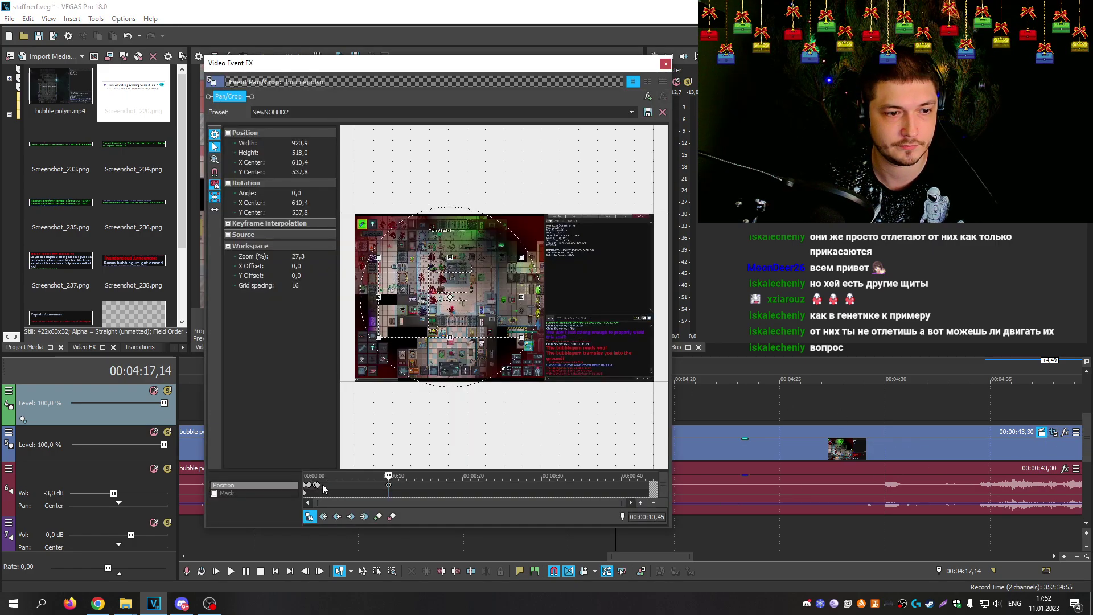
pyautogui.click(317, 485)
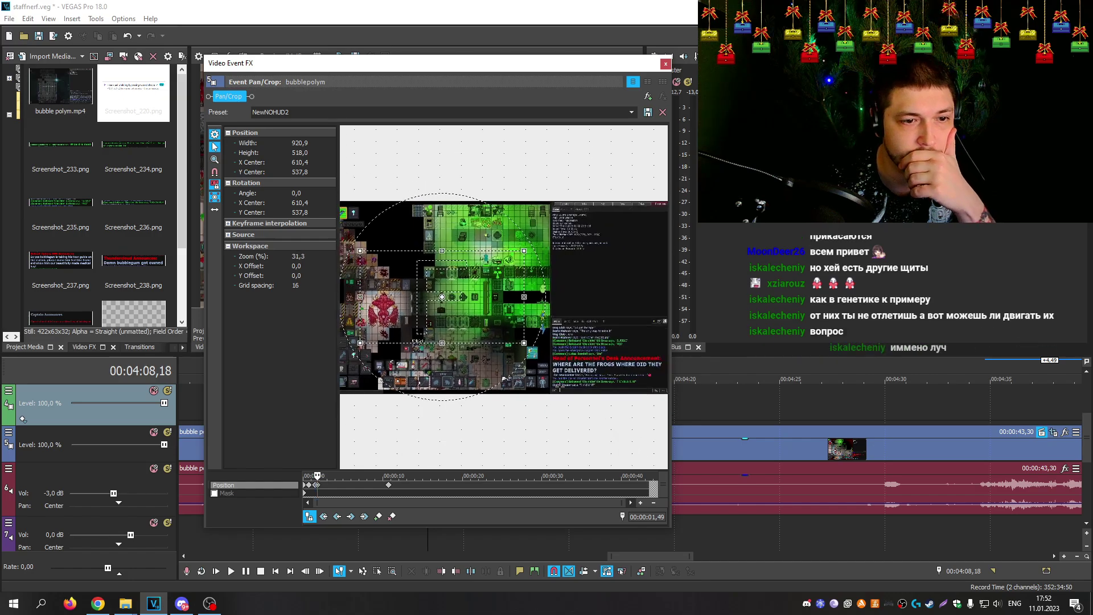
pyautogui.scroll(5, 618, 398)
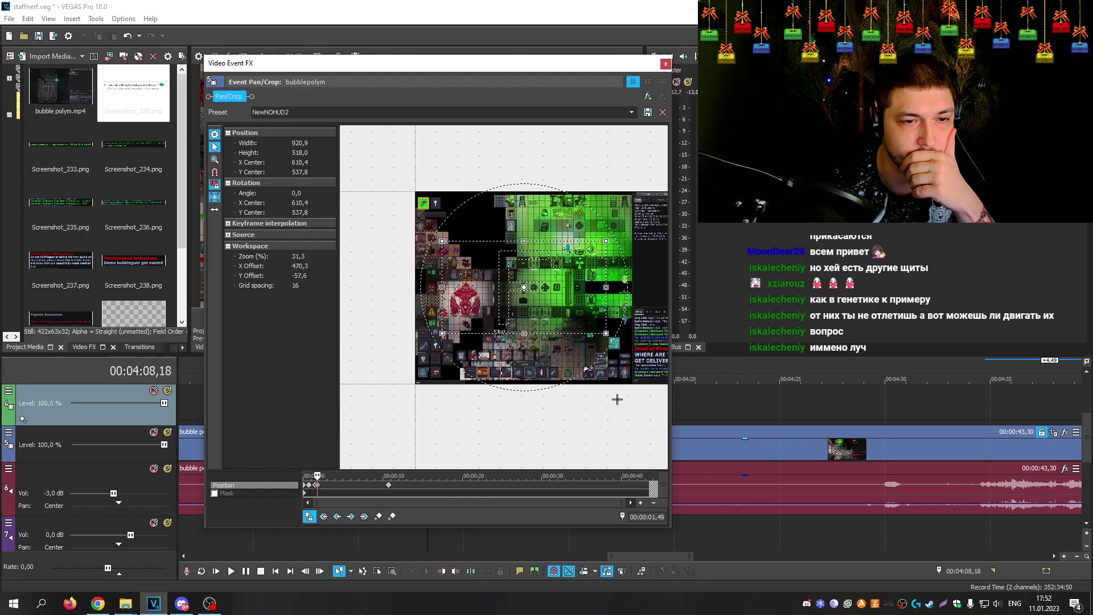
pyautogui.moveTo(399, 360); pyautogui.dragTo(414, 351)
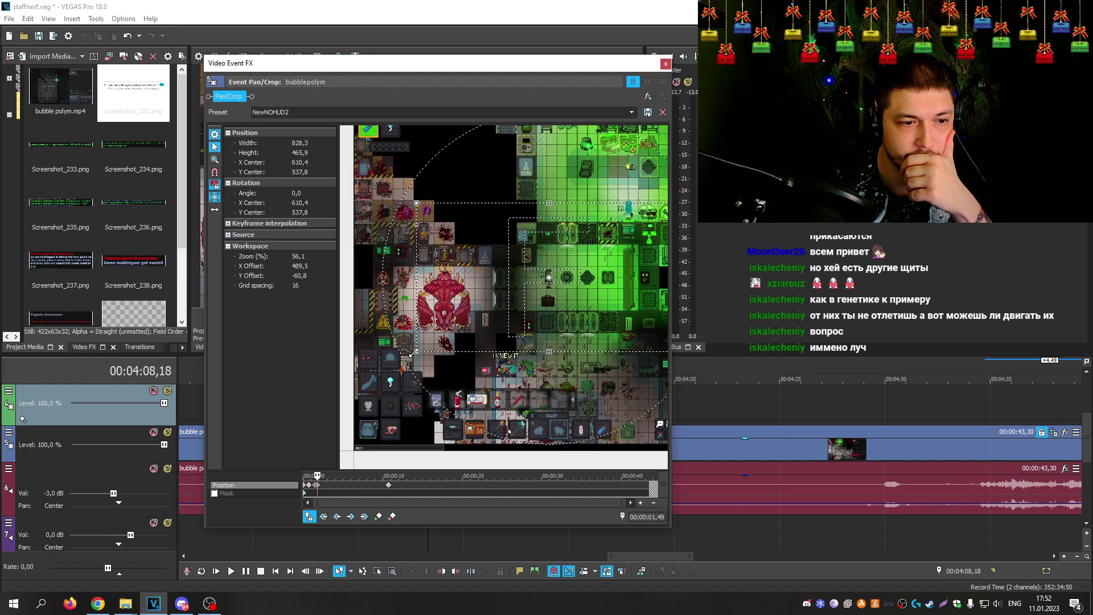
# Step: Set the clip's crop frame to 828,3 by 465,9 at the 10,45 second keyframe, and keyframe 920,9 by 518,0 at 43,26 seconds
pyautogui.click(389, 486)
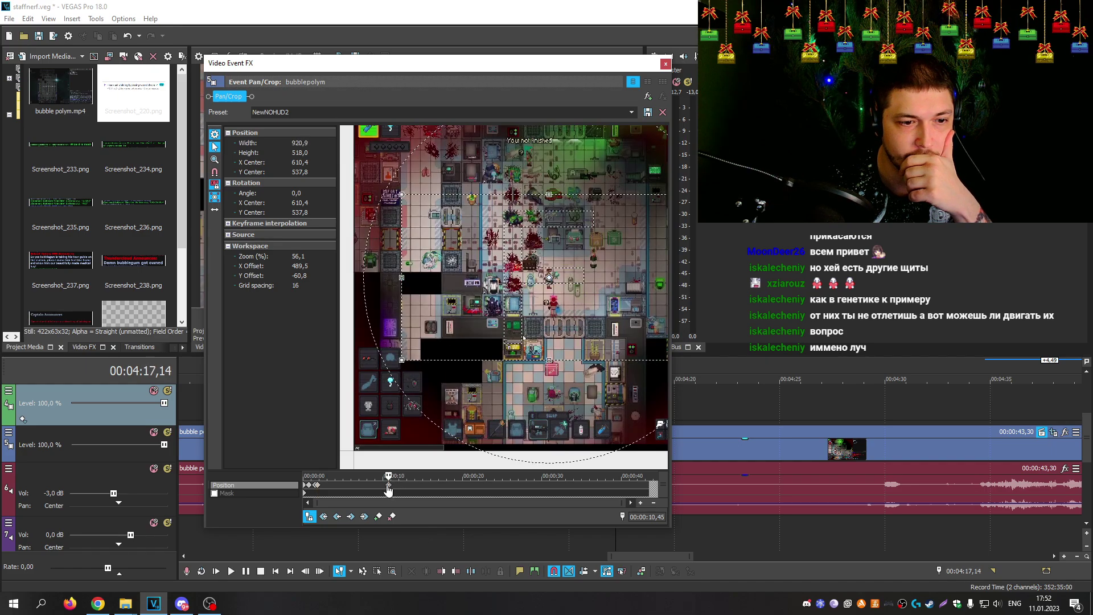
pyautogui.click(391, 489)
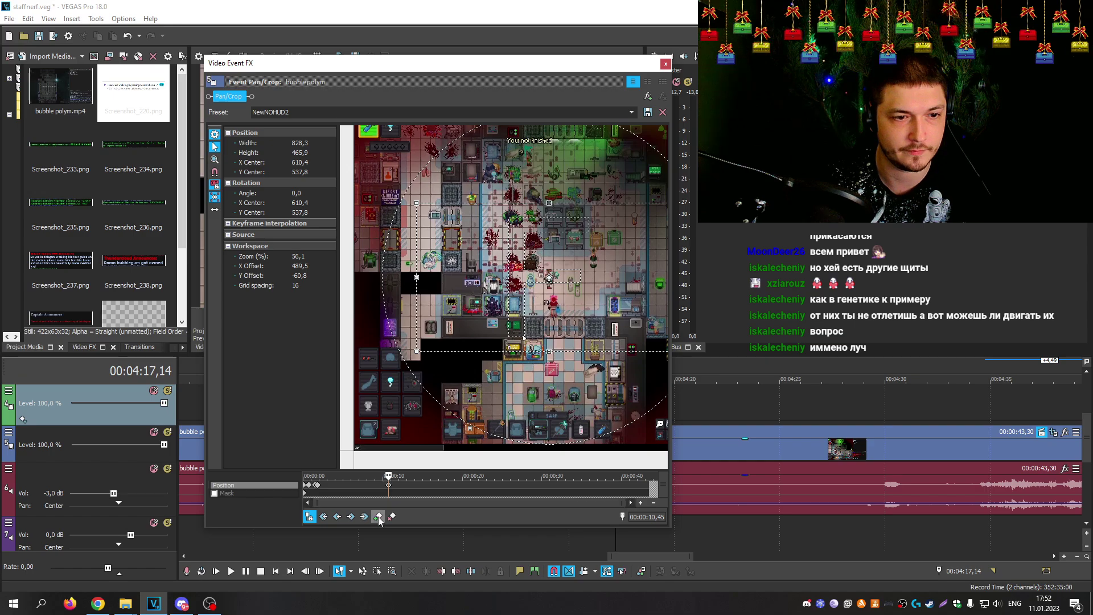
pyautogui.click(651, 486)
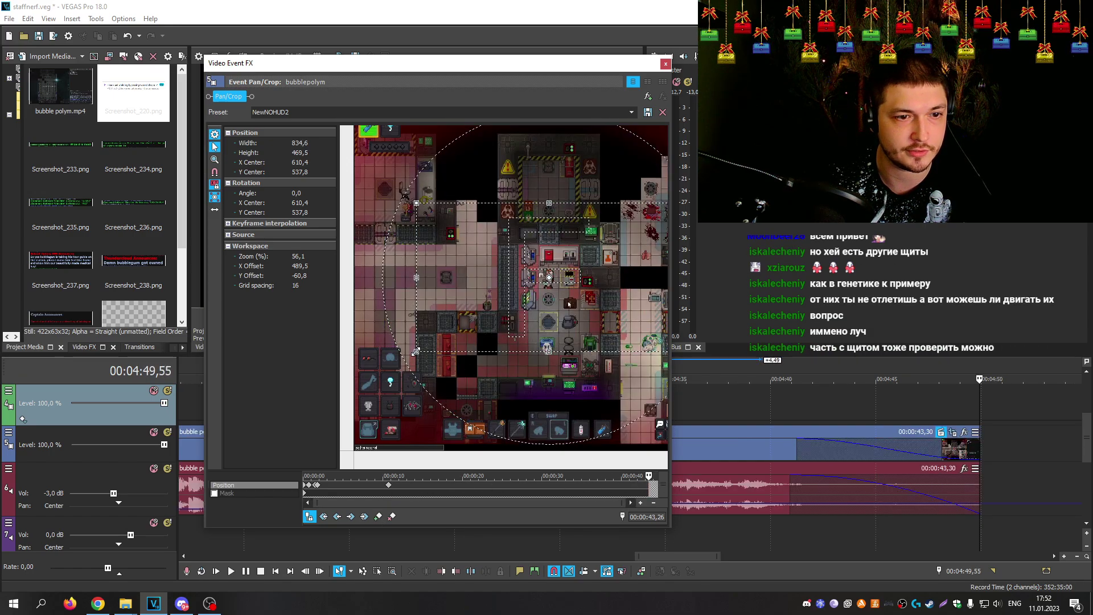
pyautogui.moveTo(416, 352); pyautogui.dragTo(401, 360)
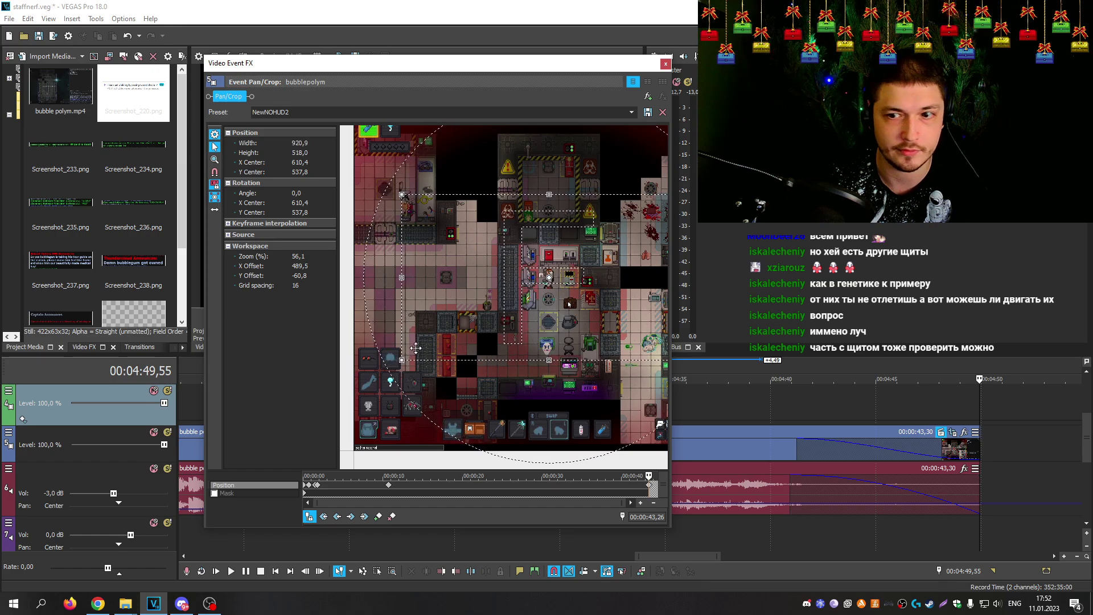
# Step: Close the crop window and play back the last bubble polym clip from about 4:05 to review its framing
pyautogui.click(665, 63)
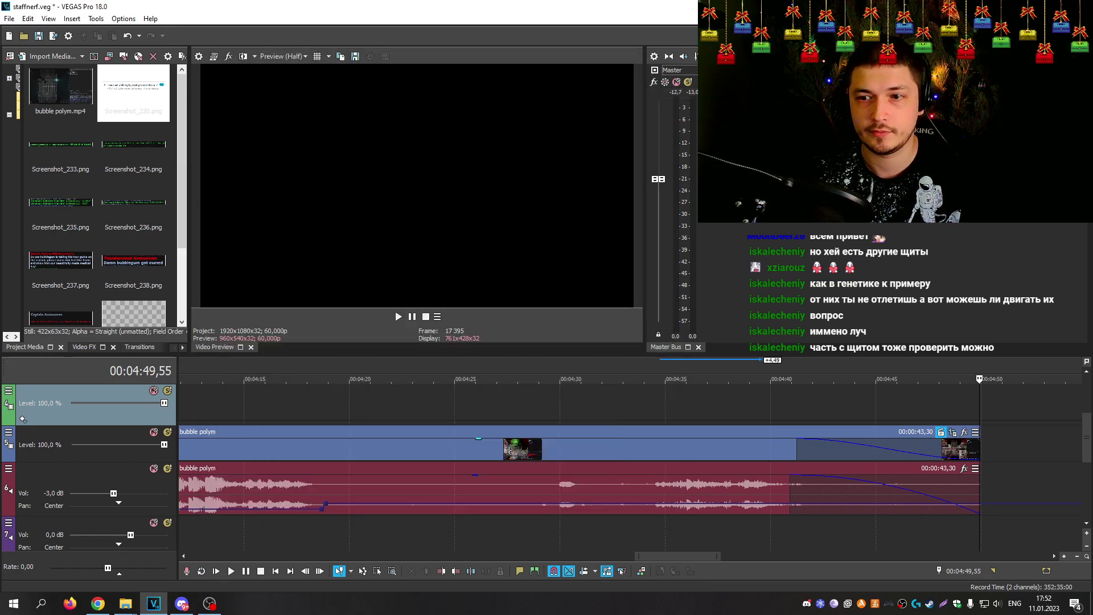
pyautogui.click(375, 398)
pyautogui.scroll(-3, 411, 384)
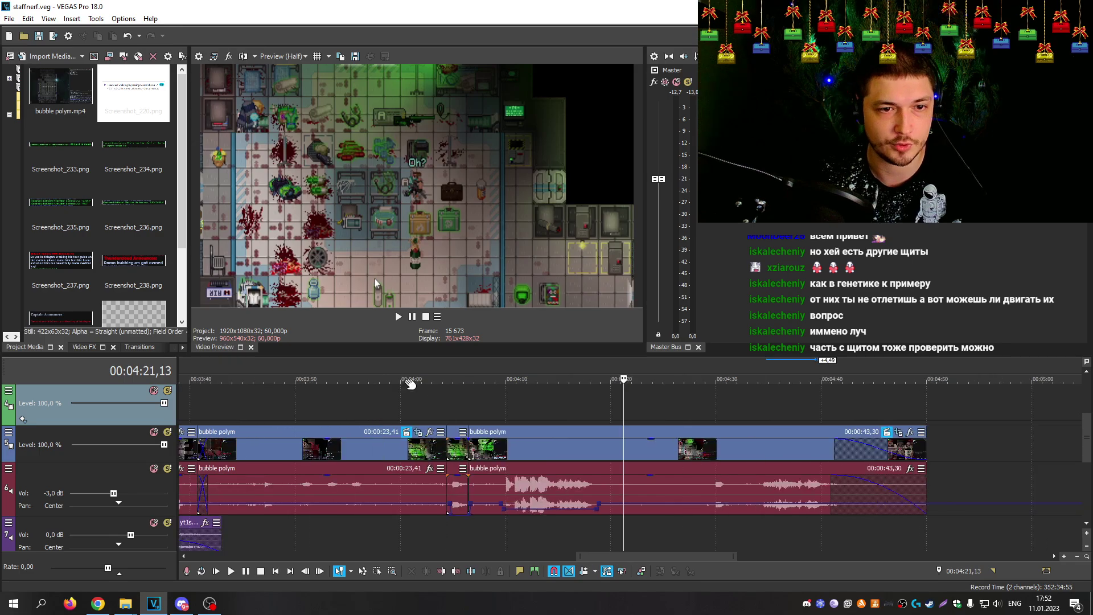
pyautogui.press('space')
pyautogui.press('space')
pyautogui.click(535, 382)
pyautogui.scroll(2, 538, 382)
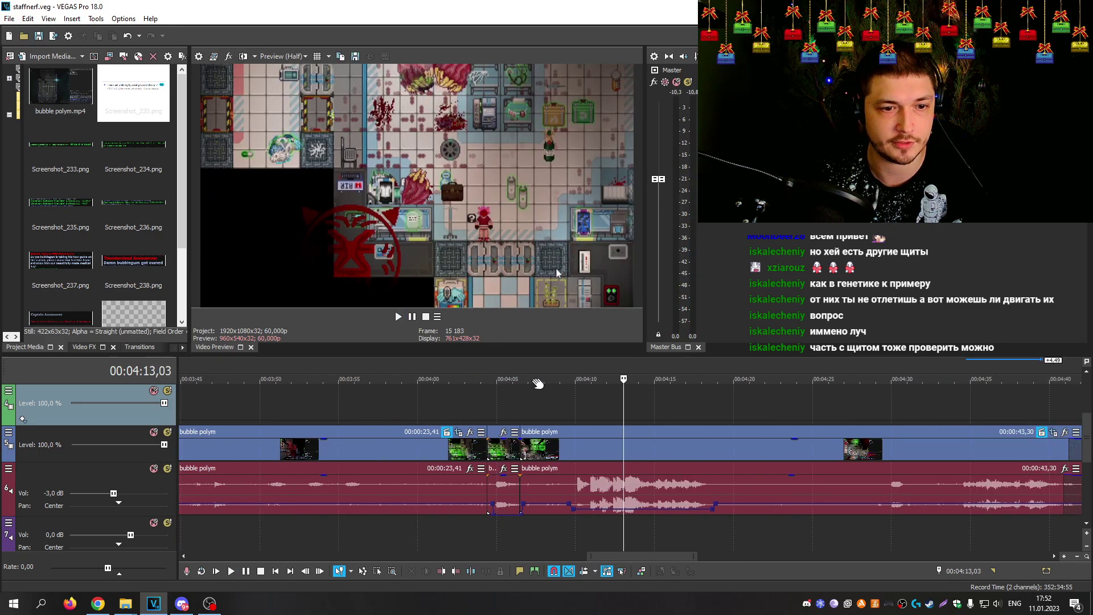
pyautogui.click(567, 380)
pyautogui.click(535, 381)
pyautogui.click(513, 381)
pyautogui.press('space')
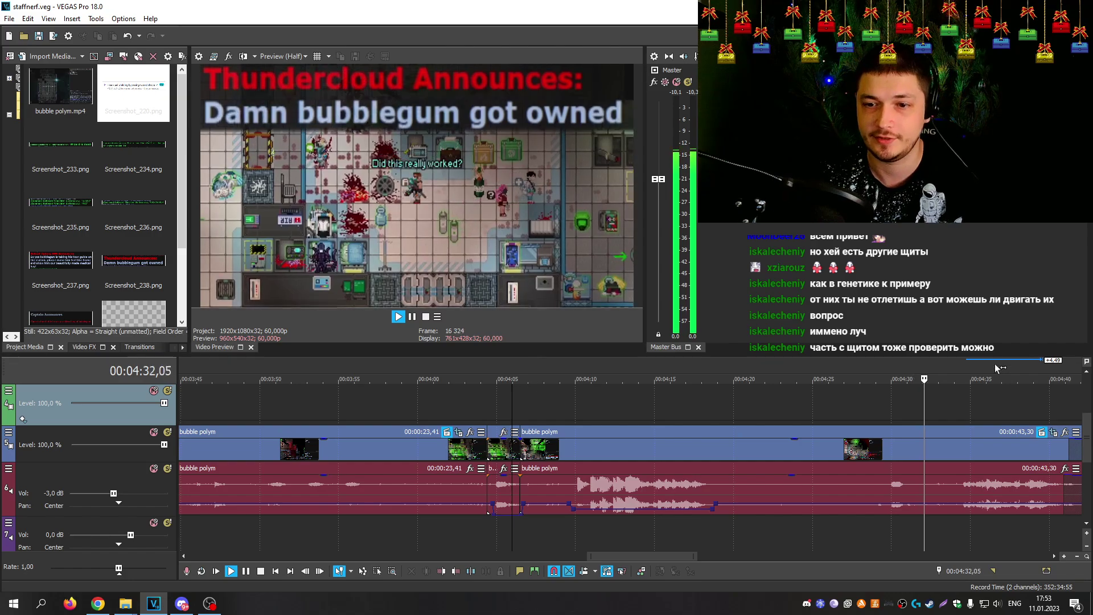
# Step: Start the last bubble polym clip's video fade-out slightly earlier, near 4:40
pyautogui.press('Return')
pyautogui.click(1066, 450)
pyautogui.moveTo(1066, 450); pyautogui.dragTo(1064, 443)
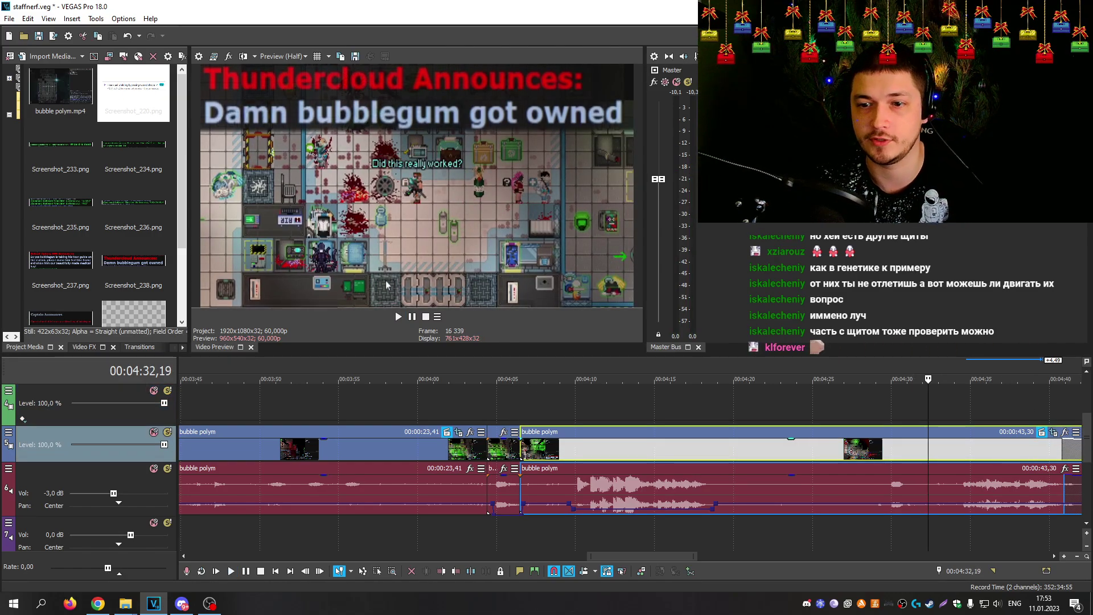
# Step: Play Screenshot_238 from its start at 4:29,46 and extend its end by 3,54 seconds
pyautogui.moveTo(1085, 443); pyautogui.dragTo(1089, 430)
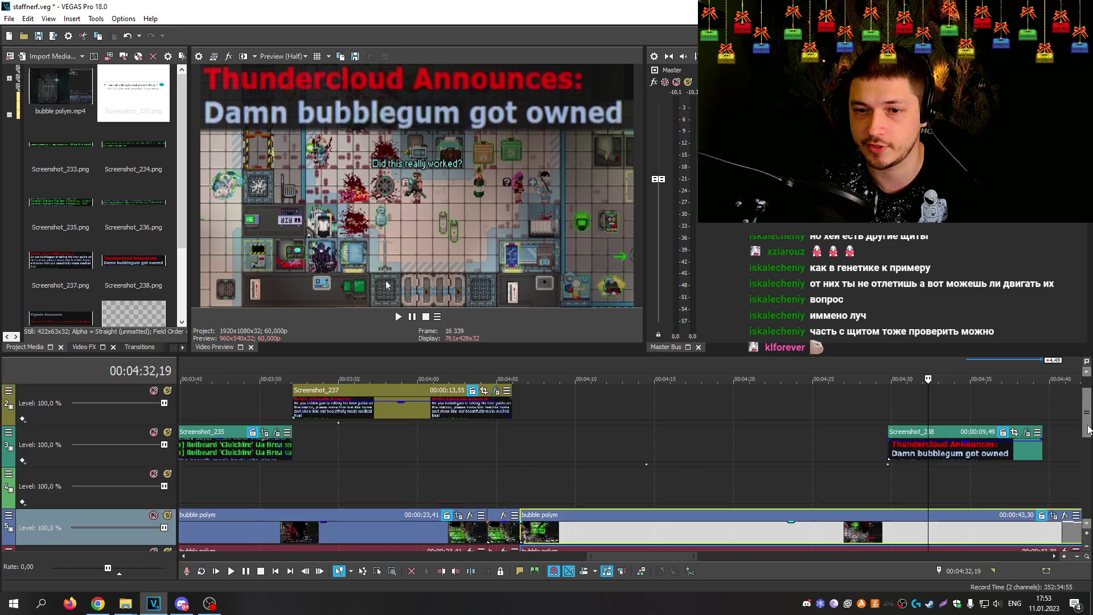
pyautogui.click(892, 448)
pyautogui.click(886, 417)
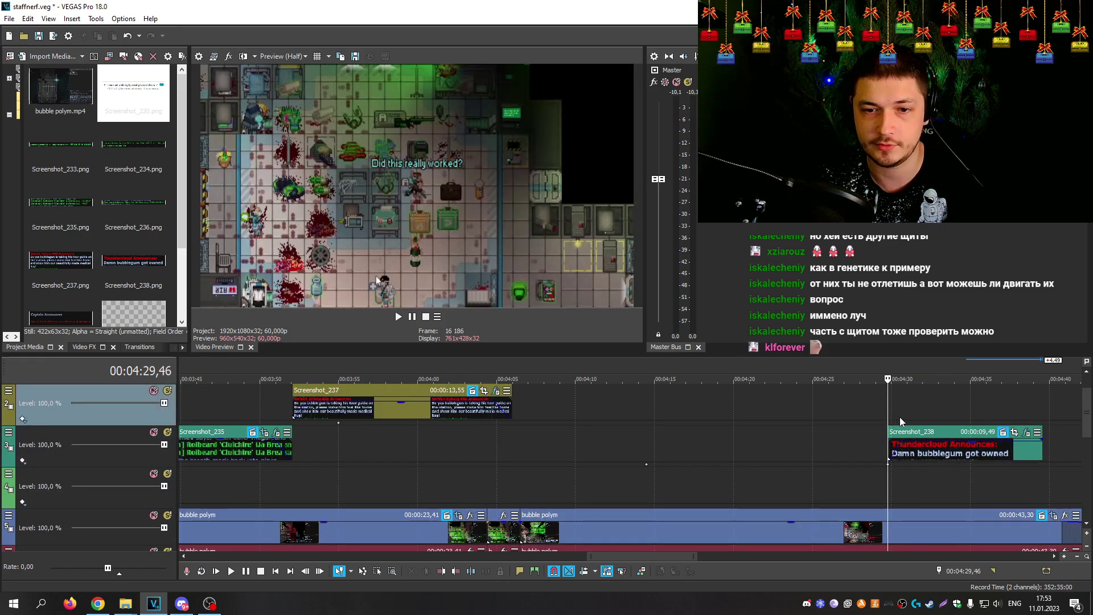
pyautogui.press('space')
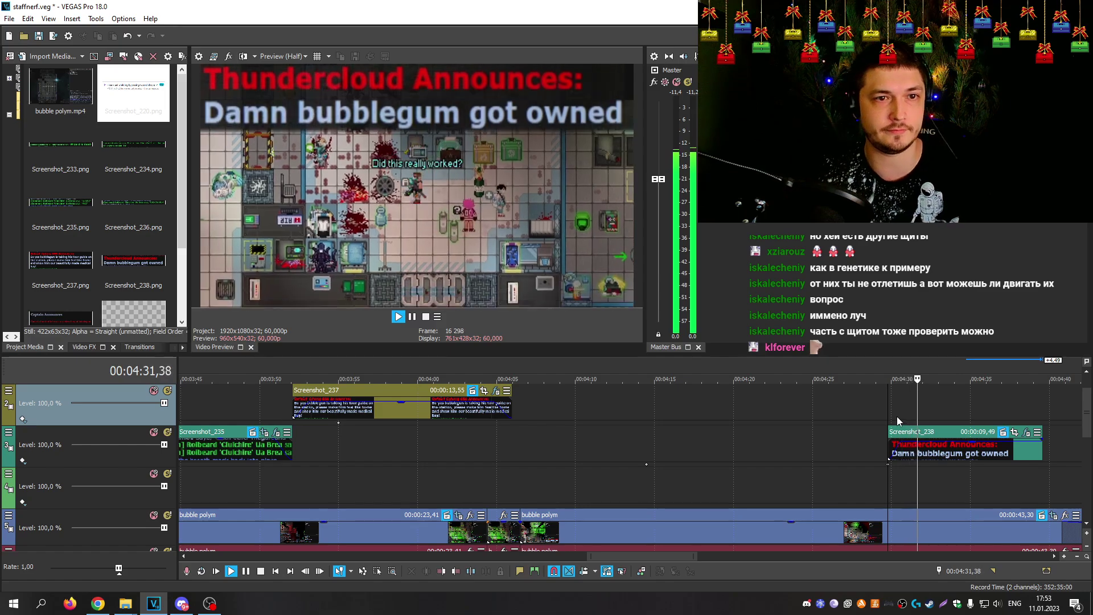
pyautogui.scroll(-3, 679, 463)
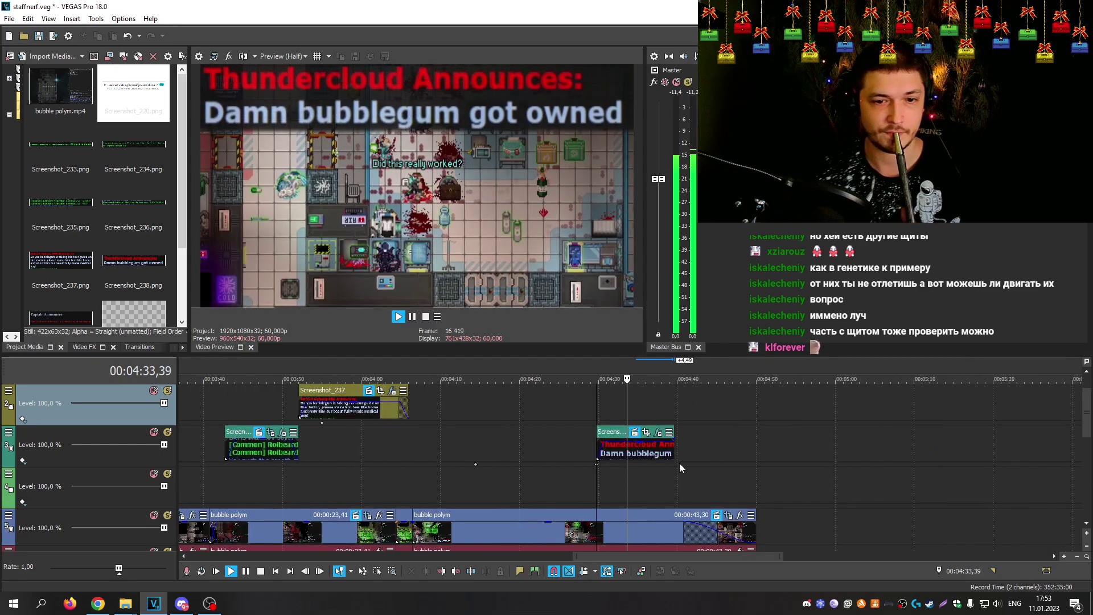
pyautogui.moveTo(675, 442); pyautogui.dragTo(704, 439)
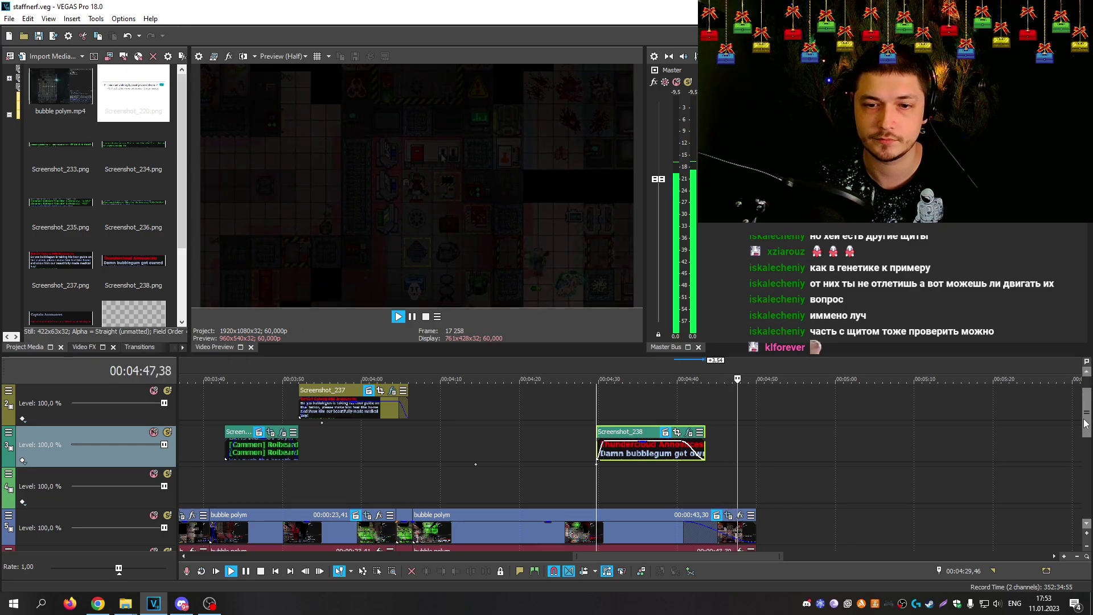
# Step: Play to the end of the gameplay footage and split the RyuuAkito Grim Charlemagne music at 4:51,34
pyautogui.scroll(-3, 1086, 430)
pyautogui.scroll(2, 879, 481)
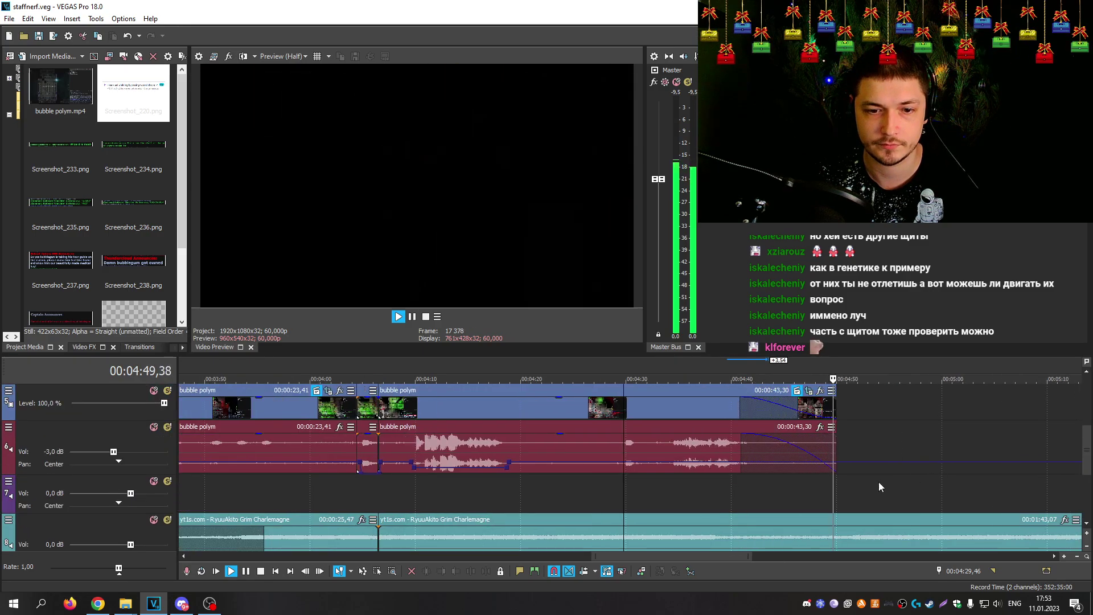
pyautogui.scroll(-2, 999, 475)
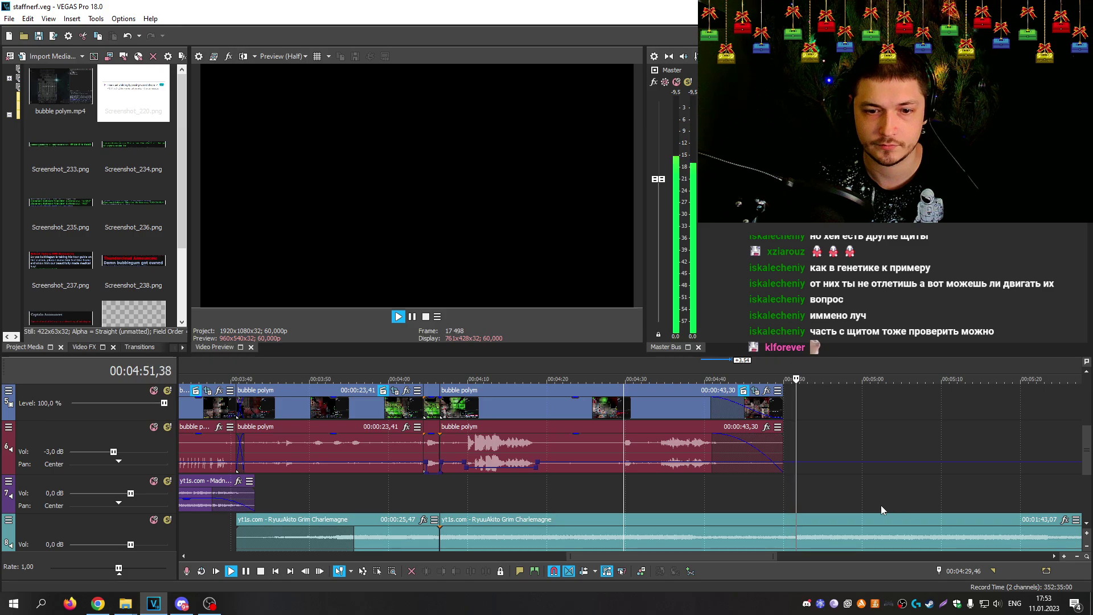
pyautogui.press('Return')
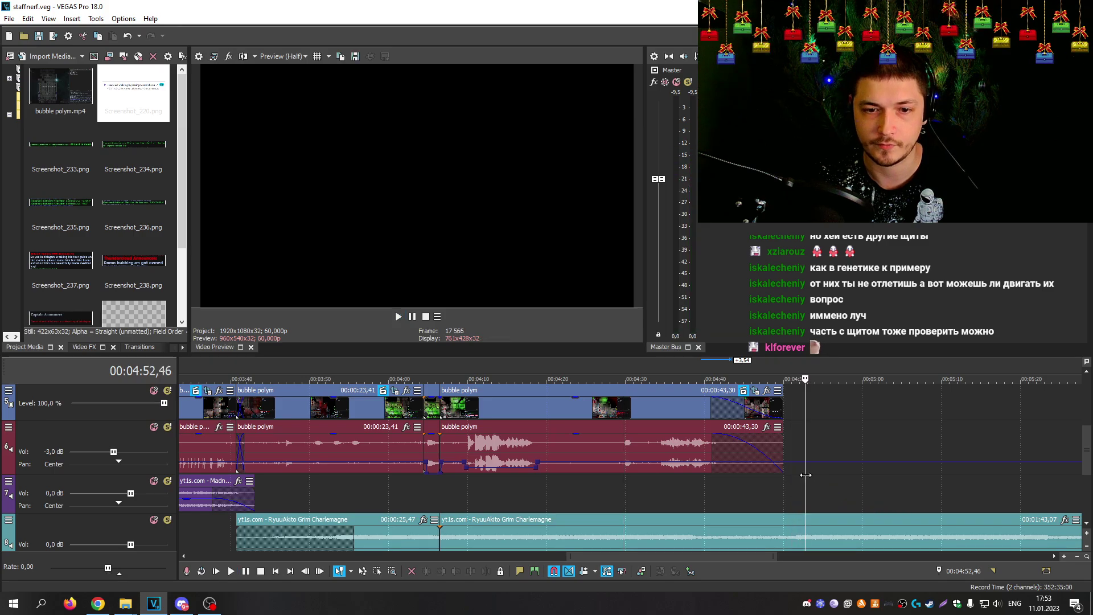
pyautogui.click(792, 495)
pyautogui.scroll(-1, 958, 512)
pyautogui.scroll(3, 958, 512)
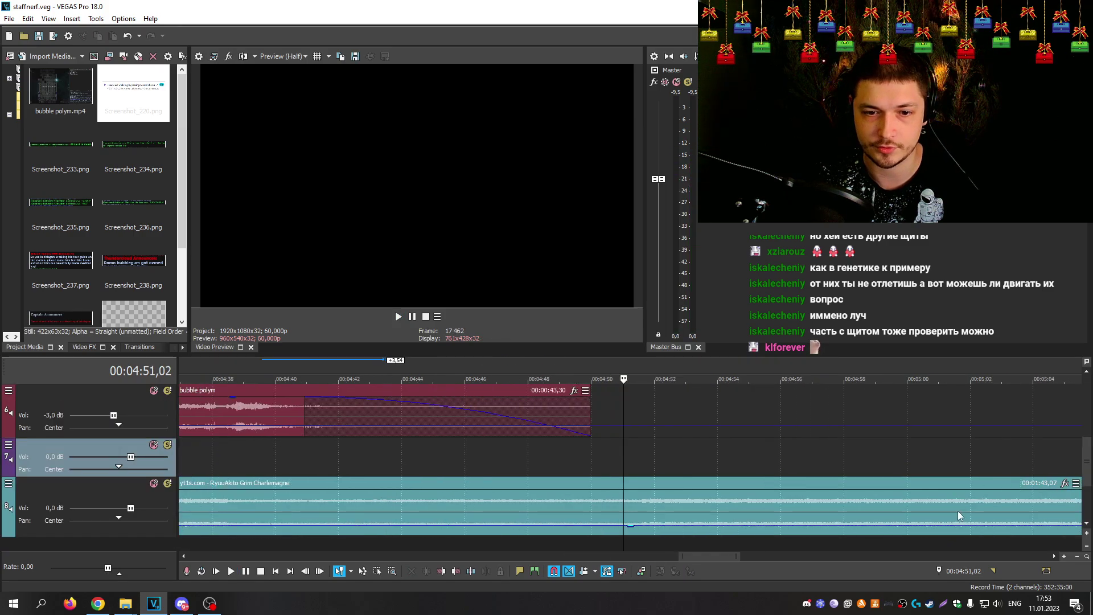
pyautogui.press('space')
pyautogui.click(641, 494)
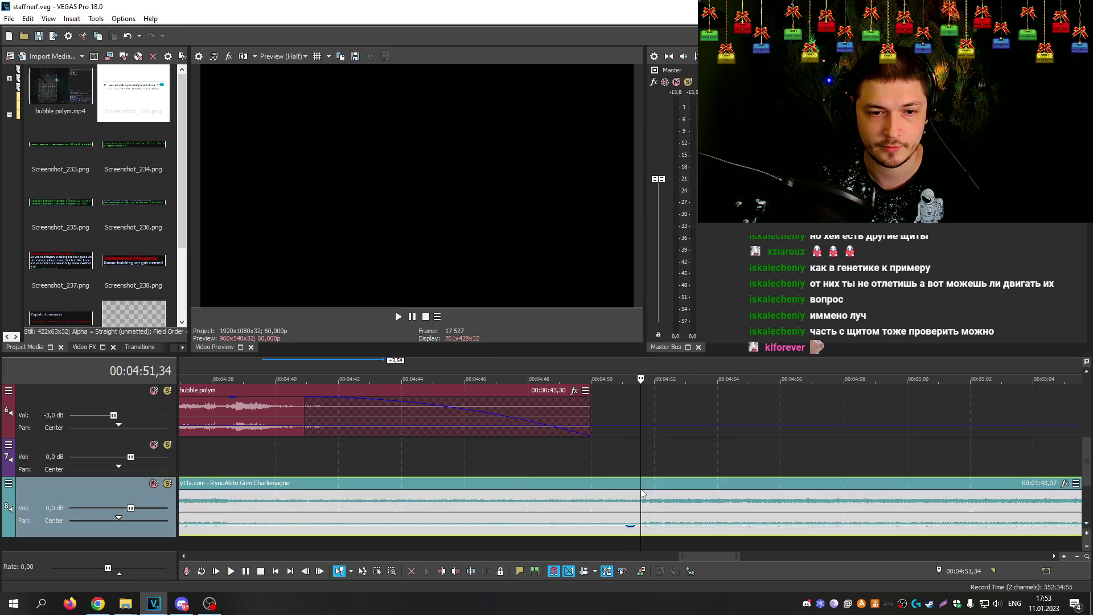
pyautogui.click(474, 572)
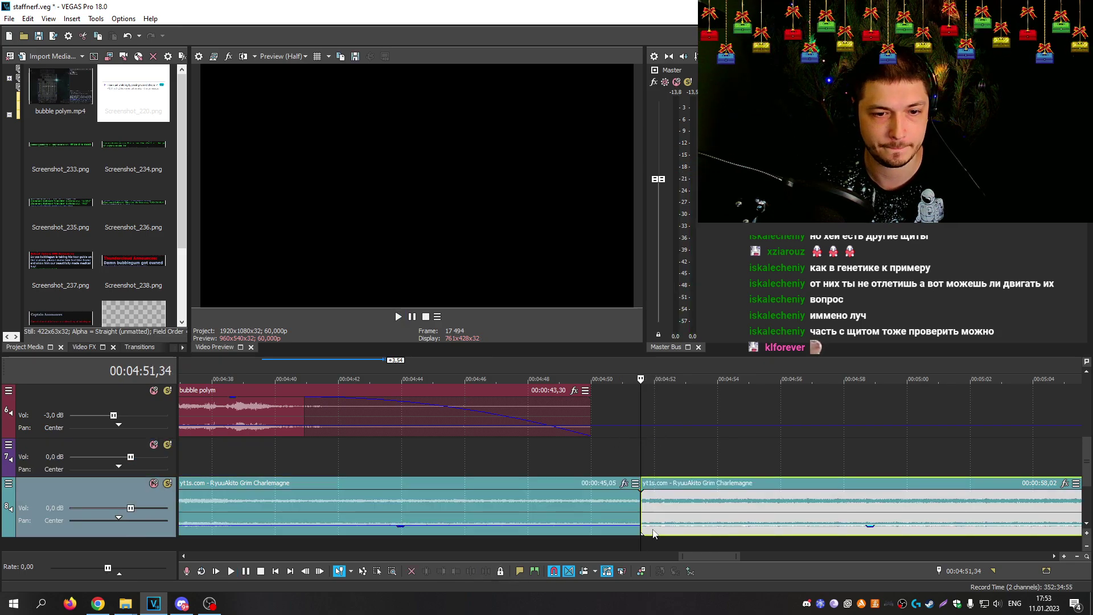
# Step: Extend the last bubble polym clip to the music split at 4:51,34
pyautogui.scroll(3, 1086, 453)
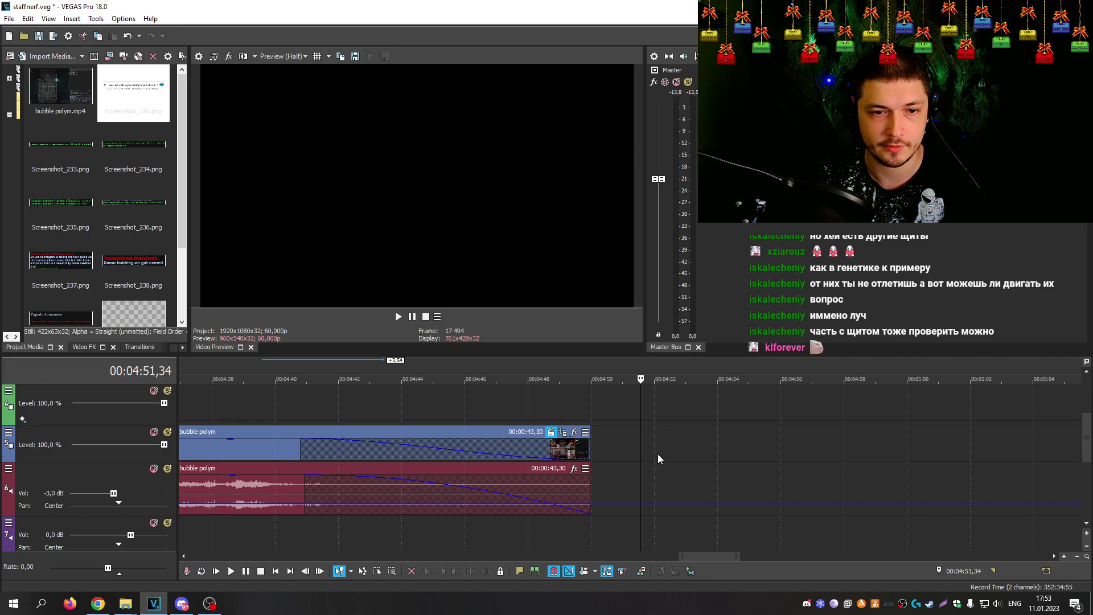
pyautogui.moveTo(589, 454); pyautogui.dragTo(646, 454)
pyautogui.scroll(-4, 554, 405)
# Step: Extend Screenshot_238's end by 2 seconds and play back the ending
pyautogui.click(538, 405)
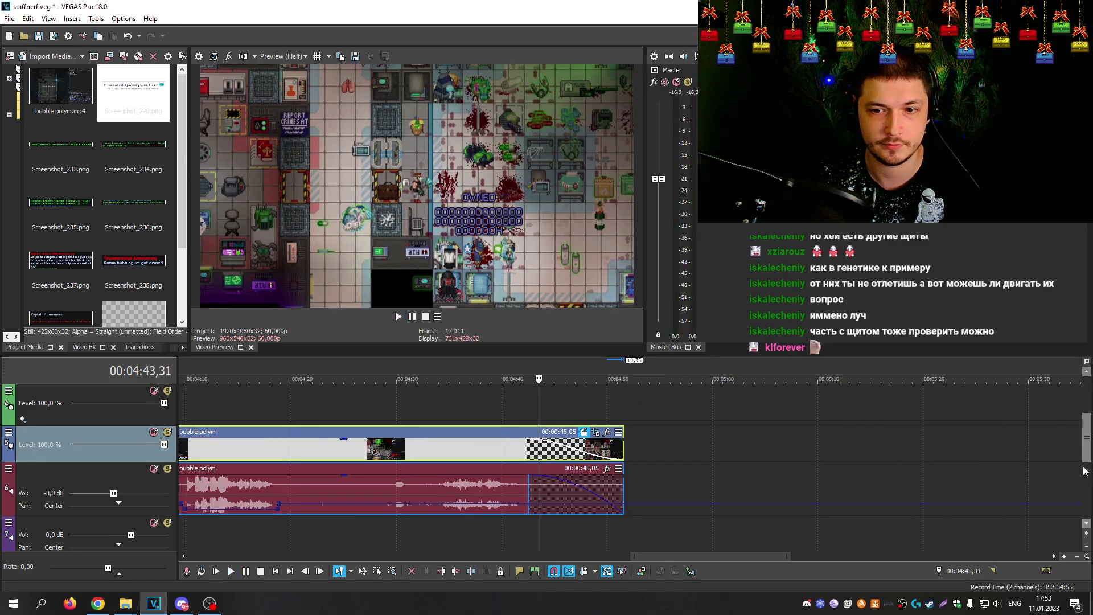
pyautogui.scroll(1, 1087, 445)
pyautogui.moveTo(539, 409); pyautogui.dragTo(558, 409)
pyautogui.press('space')
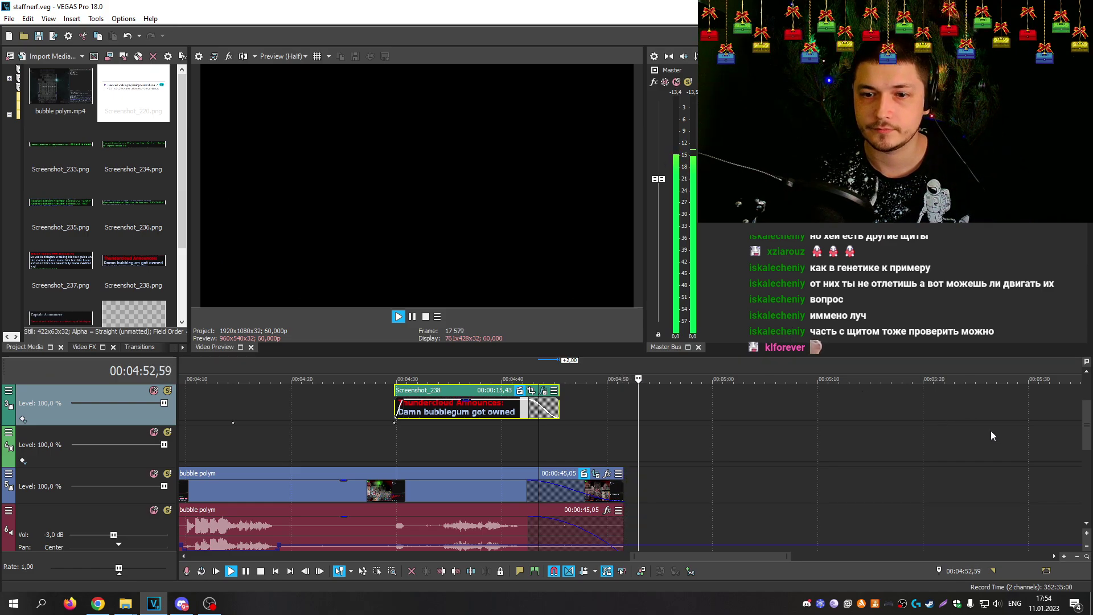
pyautogui.press('space')
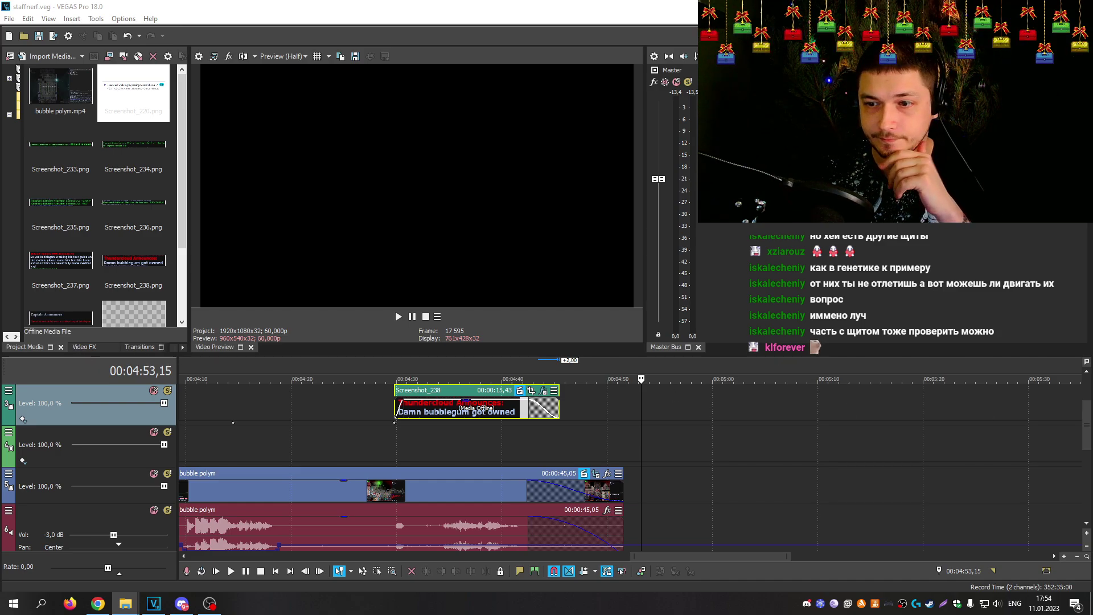
# Step: Place outro.mp4 directly after the last bubble polym clip and silence the outro's audio
pyautogui.moveTo(135, 88); pyautogui.dragTo(629, 504)
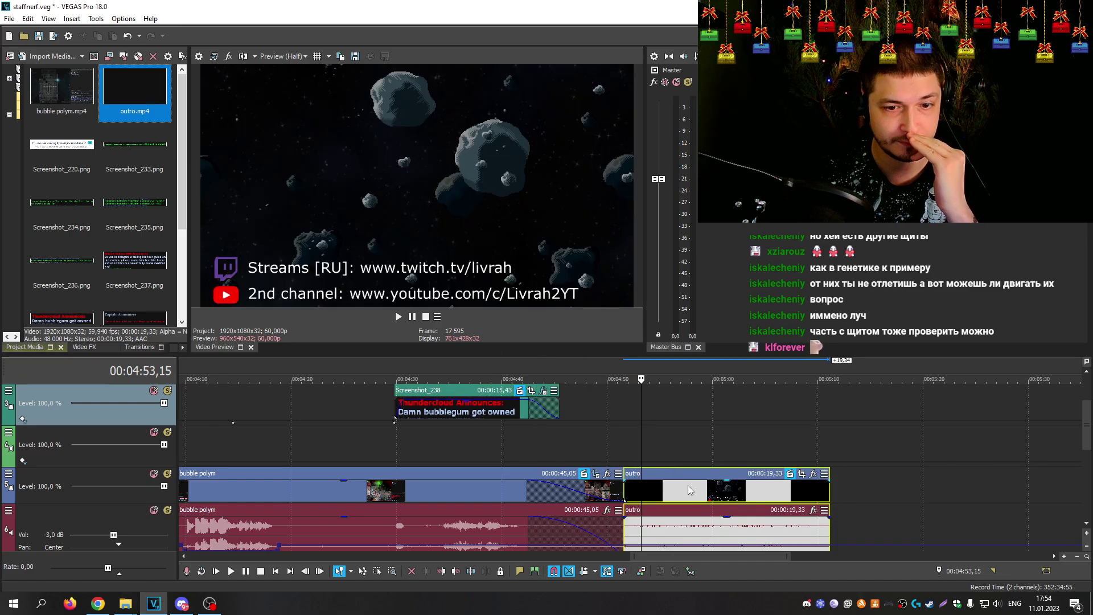
pyautogui.click(704, 521)
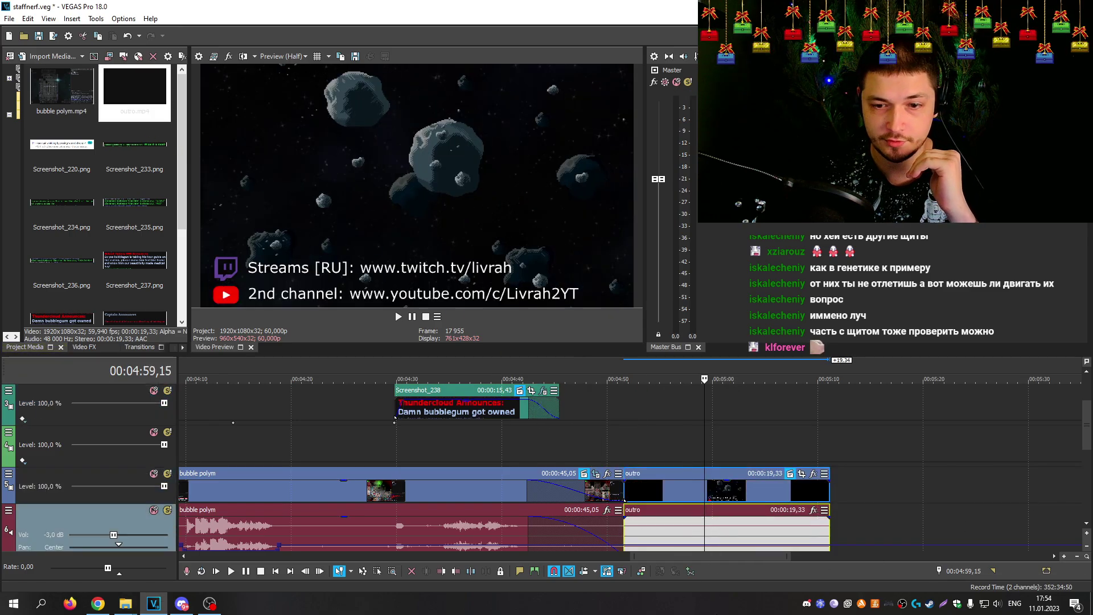
pyautogui.scroll(-1, 1085, 428)
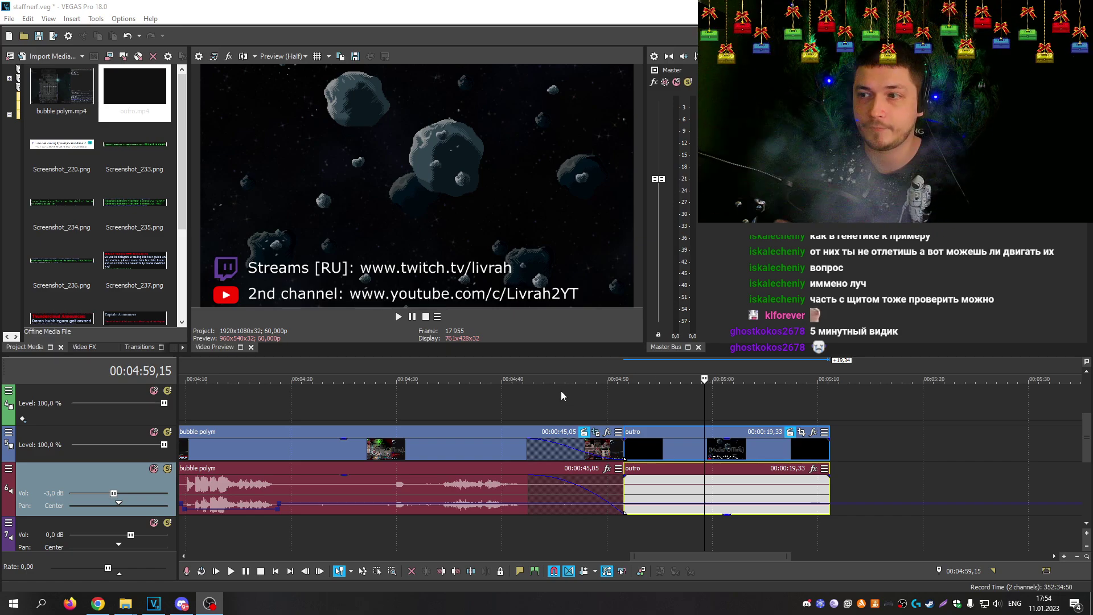
# Step: Play back the transition from the gameplay footage into the outro from 4:50,13
pyautogui.click(622, 389)
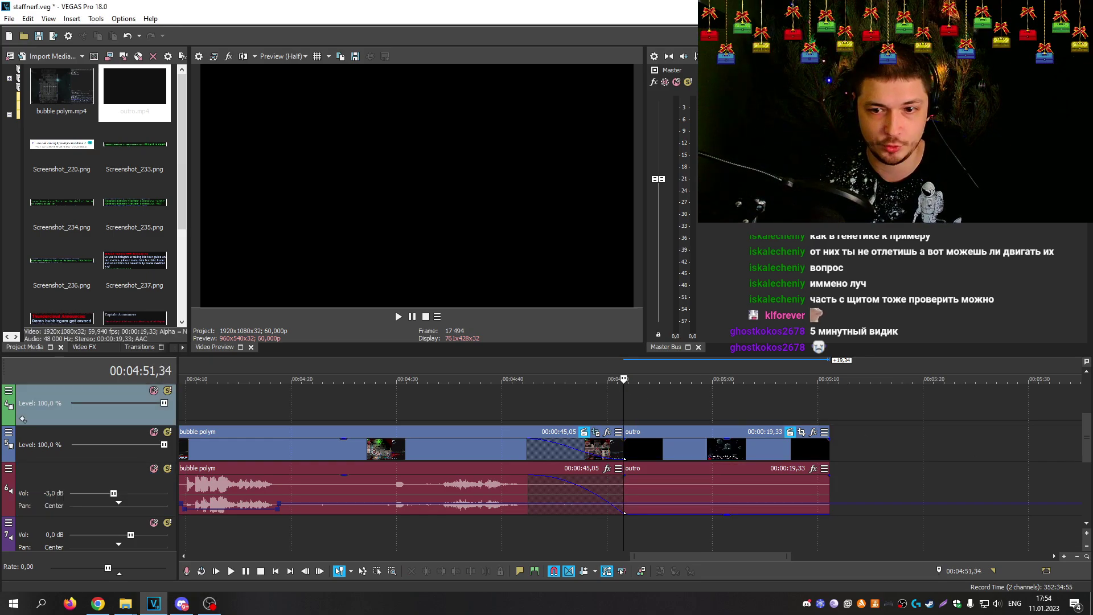
pyautogui.moveTo(1083, 447)
pyautogui.mouseDown()
pyautogui.moveTo(1085, 474)
pyautogui.moveTo(1084, 461)
pyautogui.mouseUp()
pyautogui.scroll(3, 617, 380)
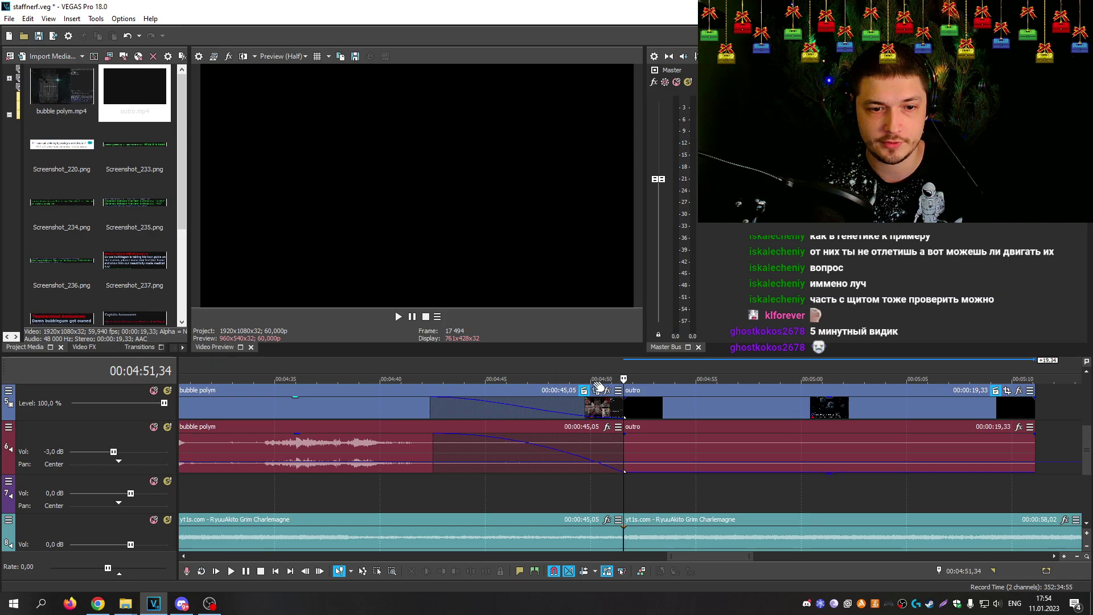
pyautogui.click(595, 380)
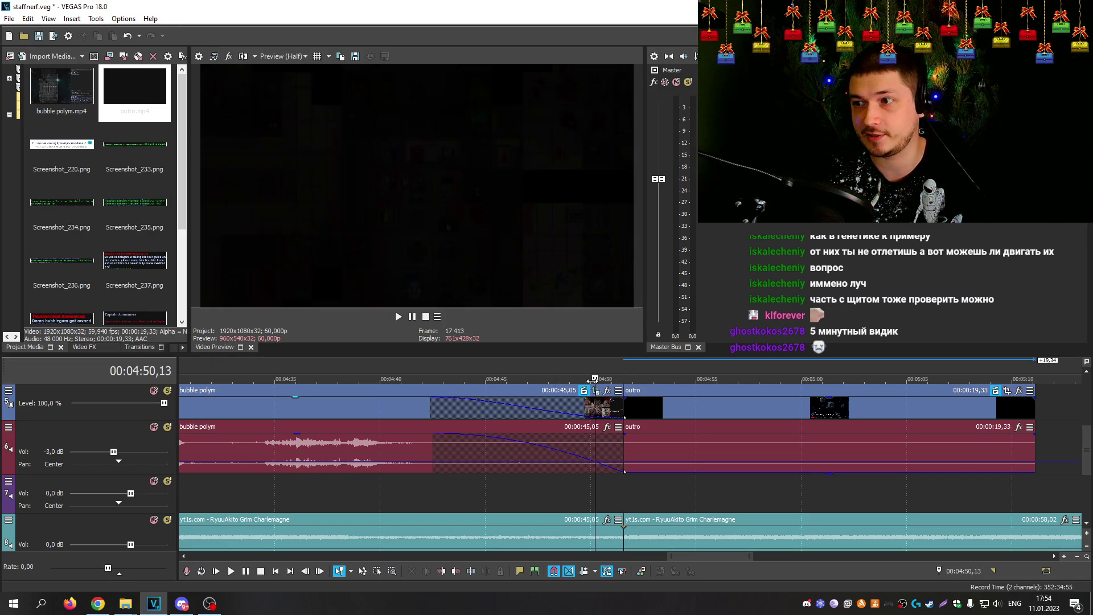
pyautogui.press('space')
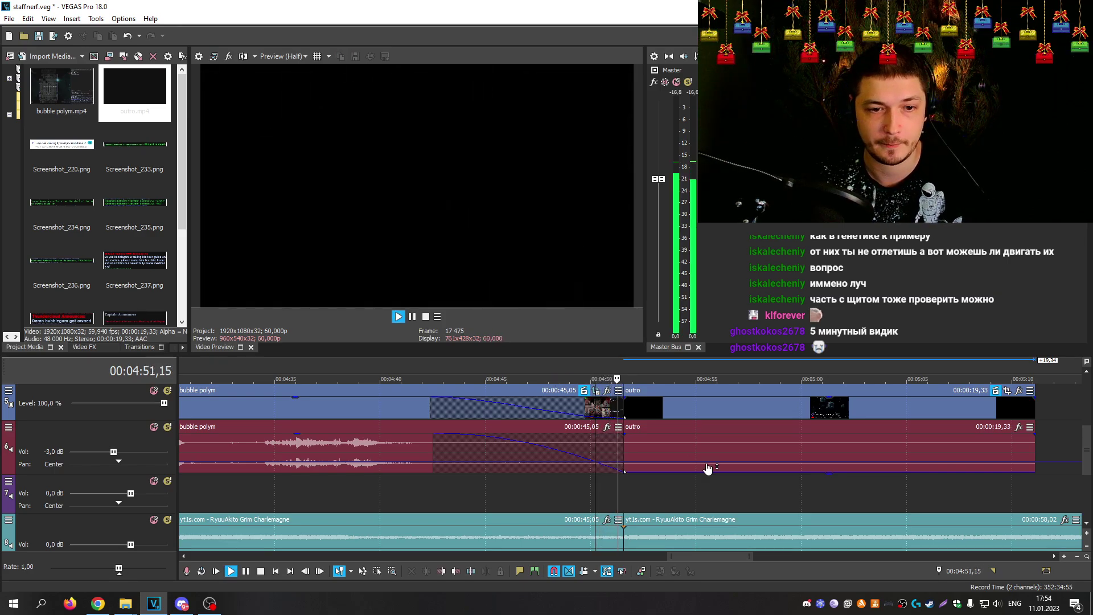
# Step: Cut the music off at 5:11,41 just past the outro and fade it out from about 5:00
pyautogui.click(1047, 504)
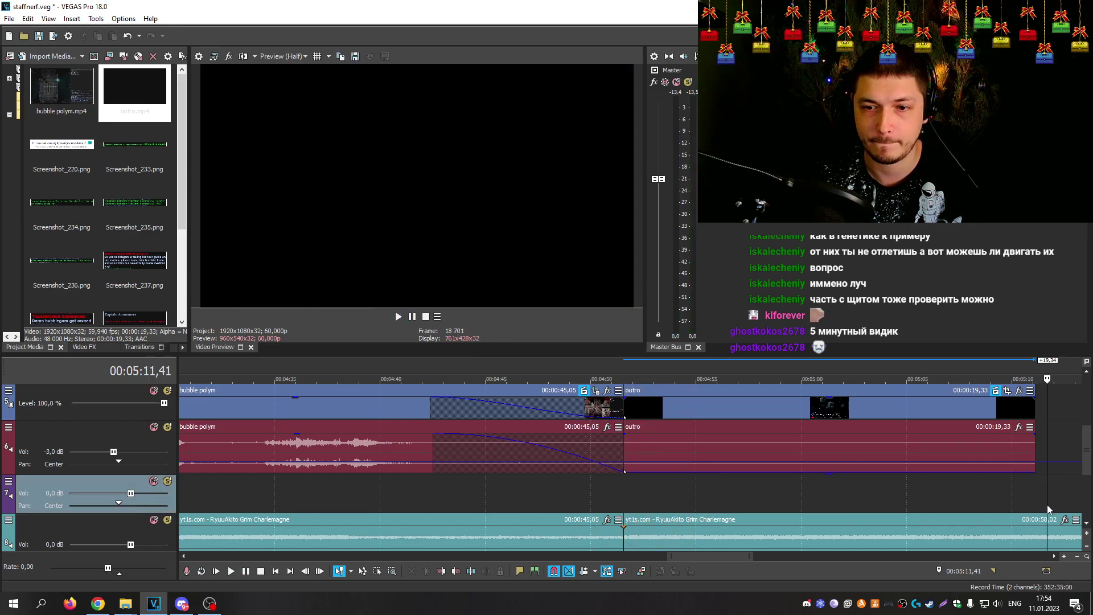
pyautogui.rightClick(935, 533)
pyautogui.press('Escape')
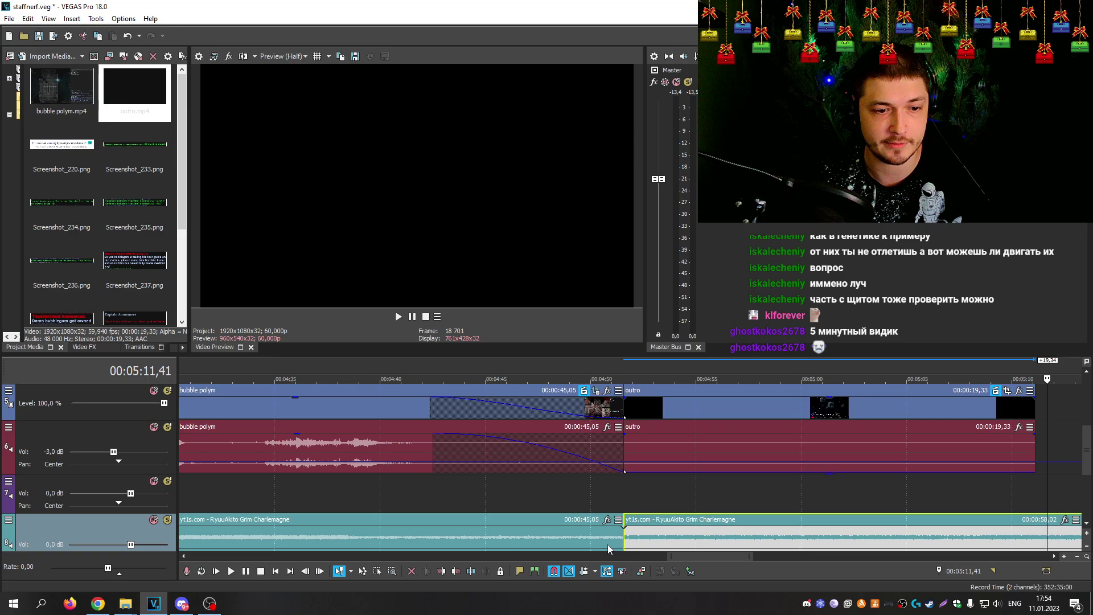
pyautogui.click(469, 570)
pyautogui.press('Delete')
pyautogui.scroll(-1, 911, 455)
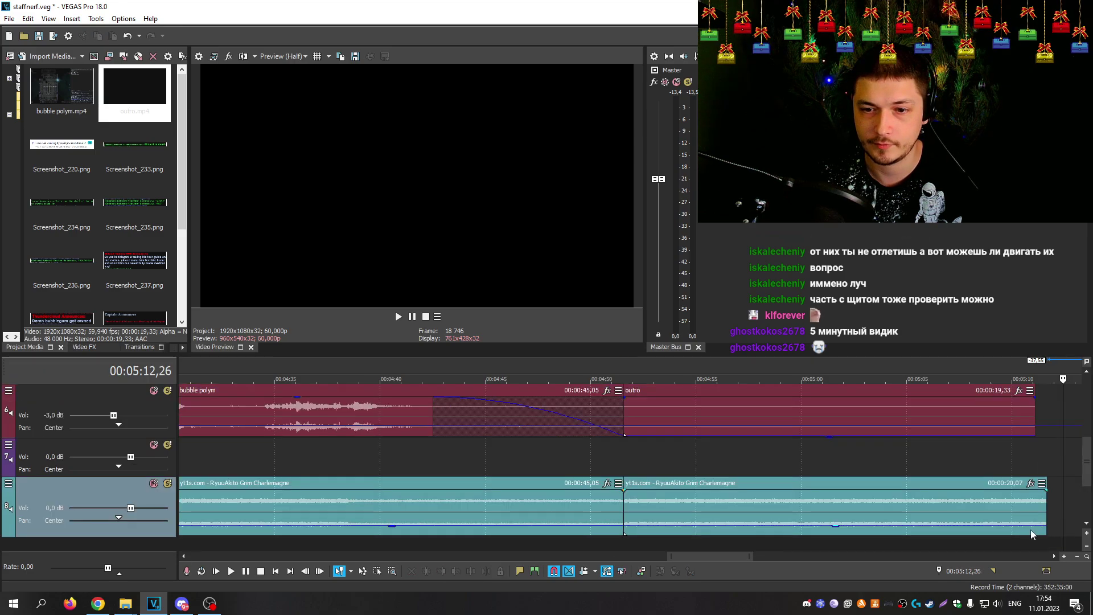
pyautogui.moveTo(1045, 513); pyautogui.dragTo(815, 518)
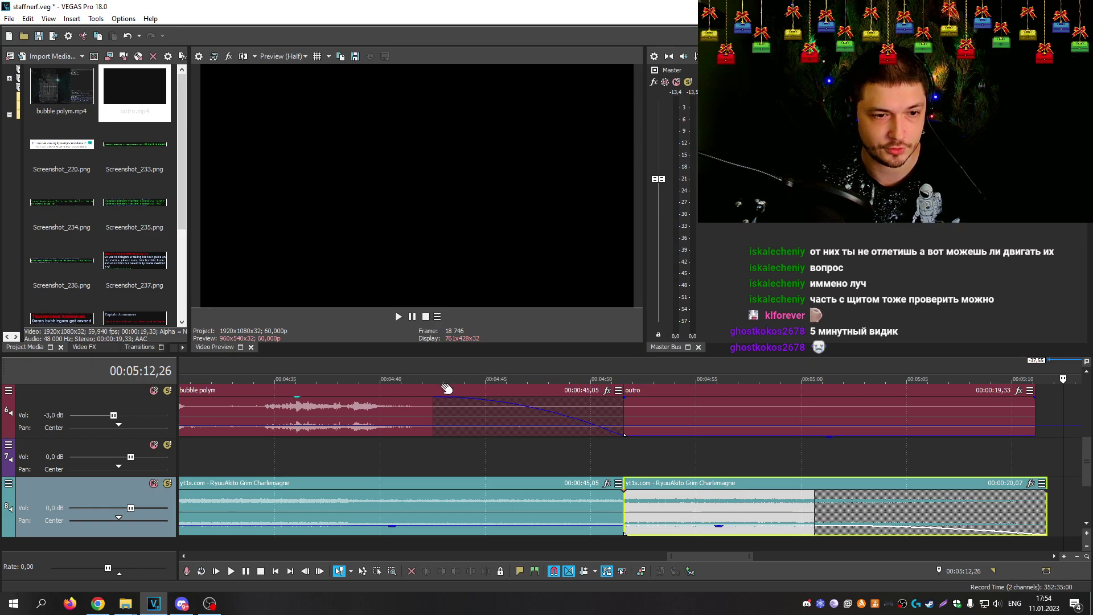
# Step: Insert a volume envelope on the music track with points at about 4:17 and at 4:51,32
pyautogui.rightClick(128, 491)
pyautogui.moveTo(214, 373)
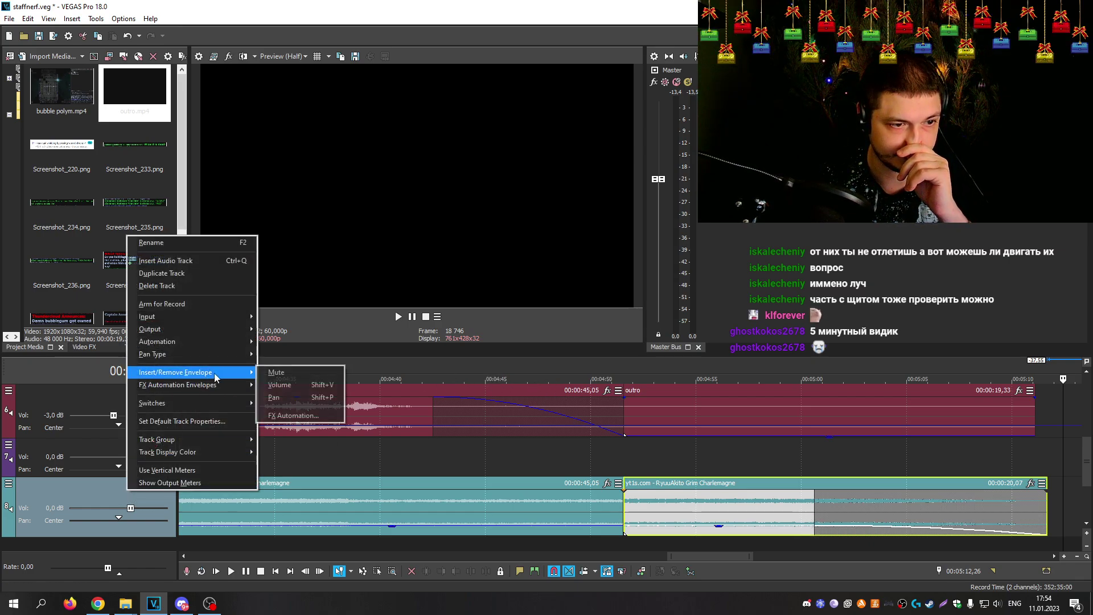
pyautogui.click(285, 387)
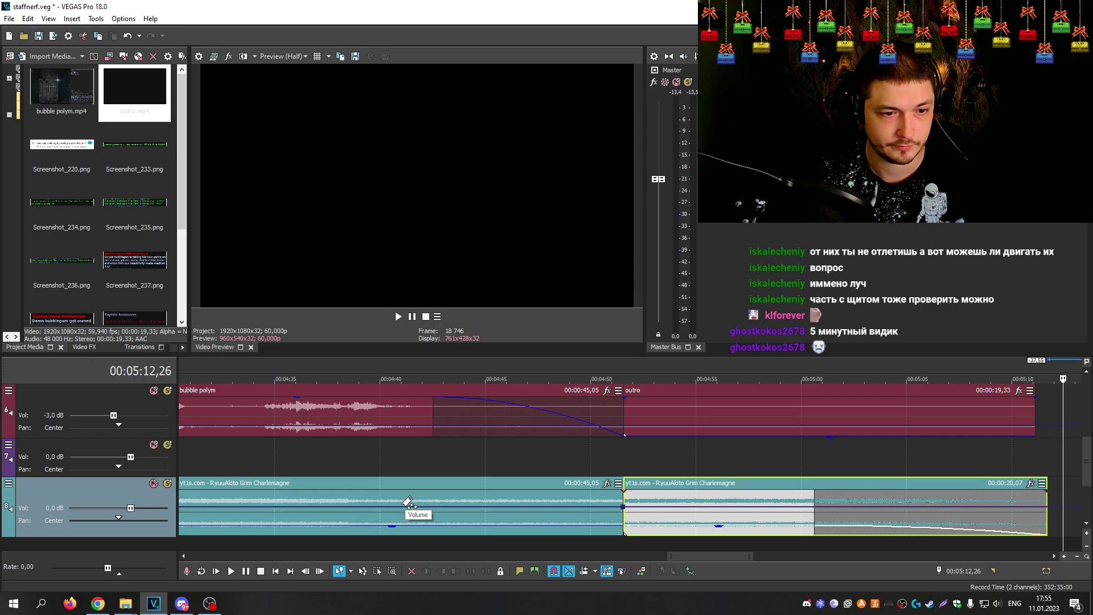
pyautogui.click(372, 378)
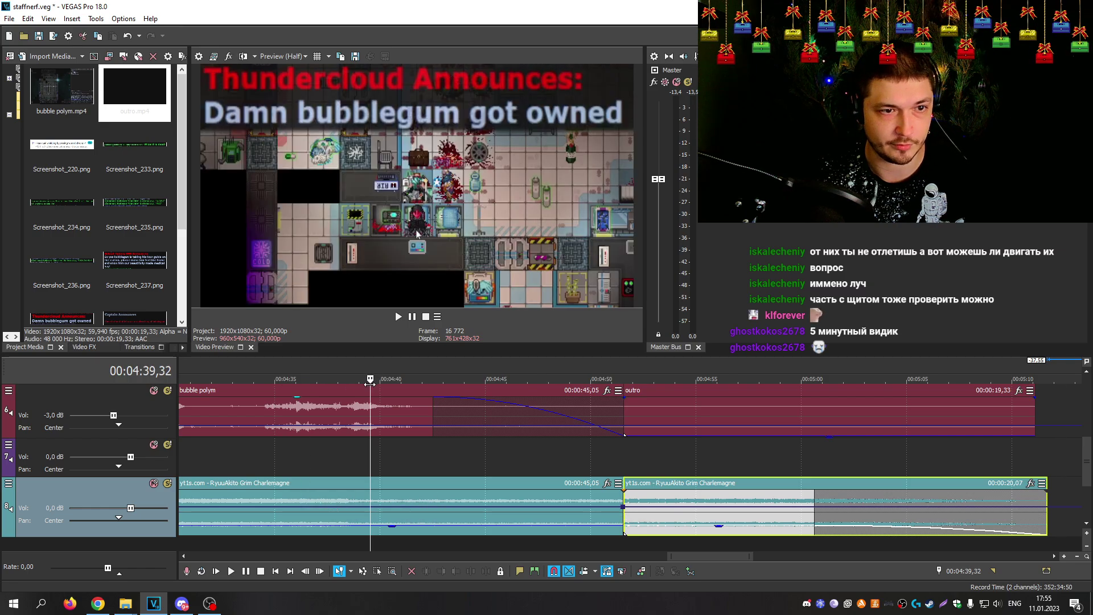
pyautogui.scroll(-2, 439, 422)
pyautogui.click(266, 379)
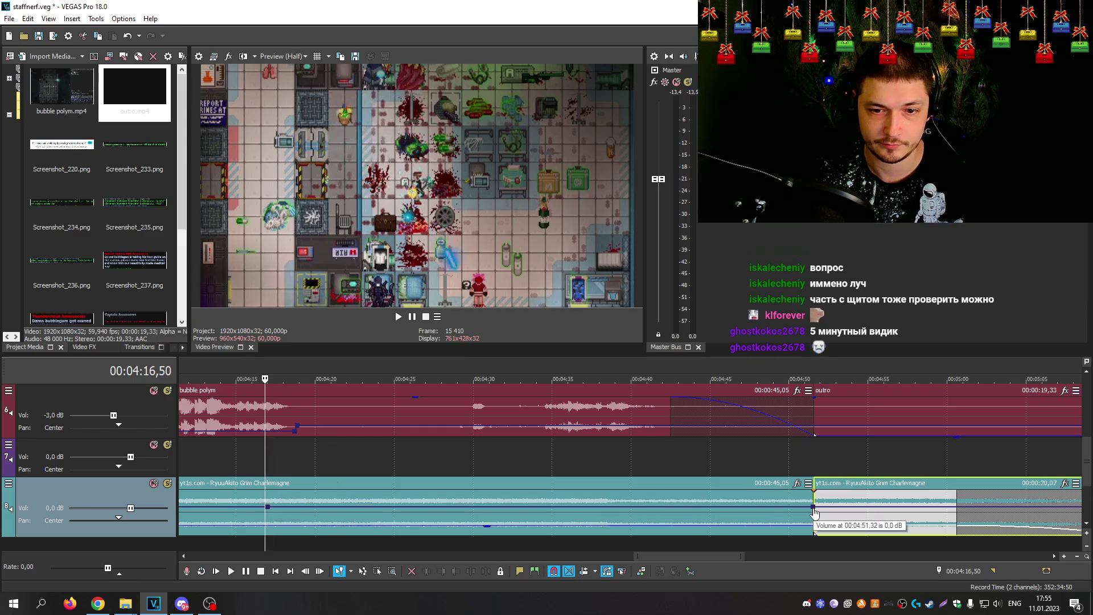
# Step: Lower the music's volume envelope point at about 4:51 to -8.3 dB and play back the change from about 4:38
pyautogui.moveTo(814, 512); pyautogui.dragTo(816, 531)
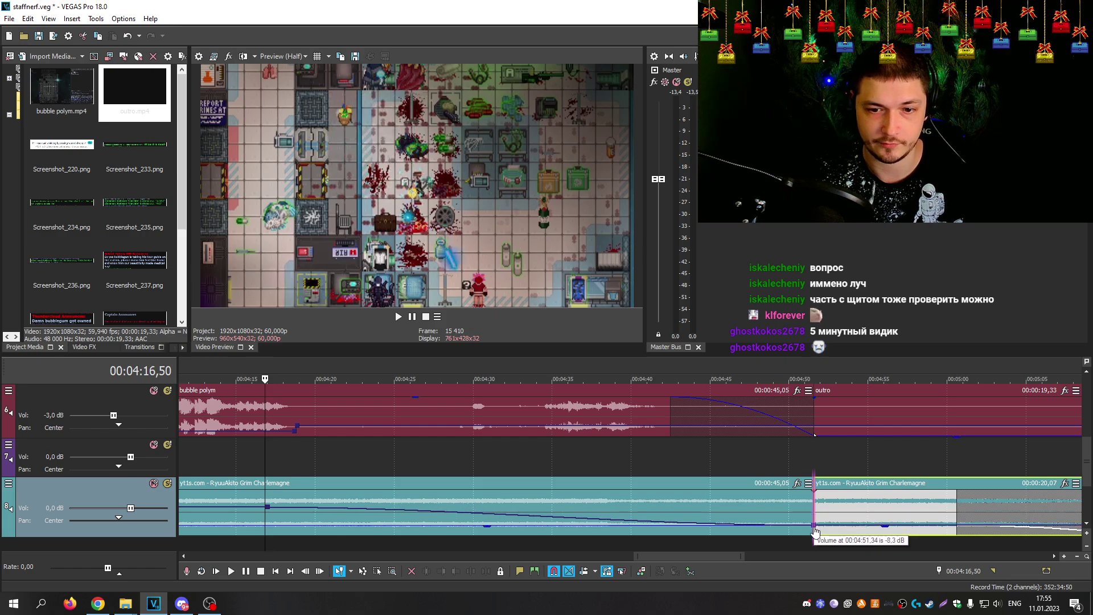
pyautogui.click(604, 376)
pyautogui.press('space')
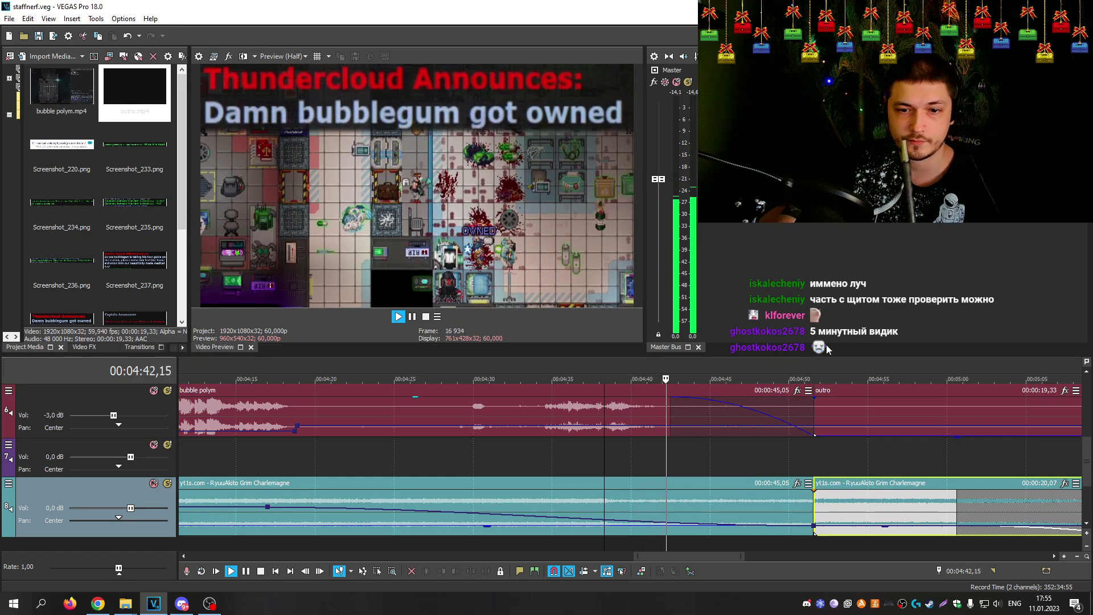
pyautogui.scroll(-2, 904, 432)
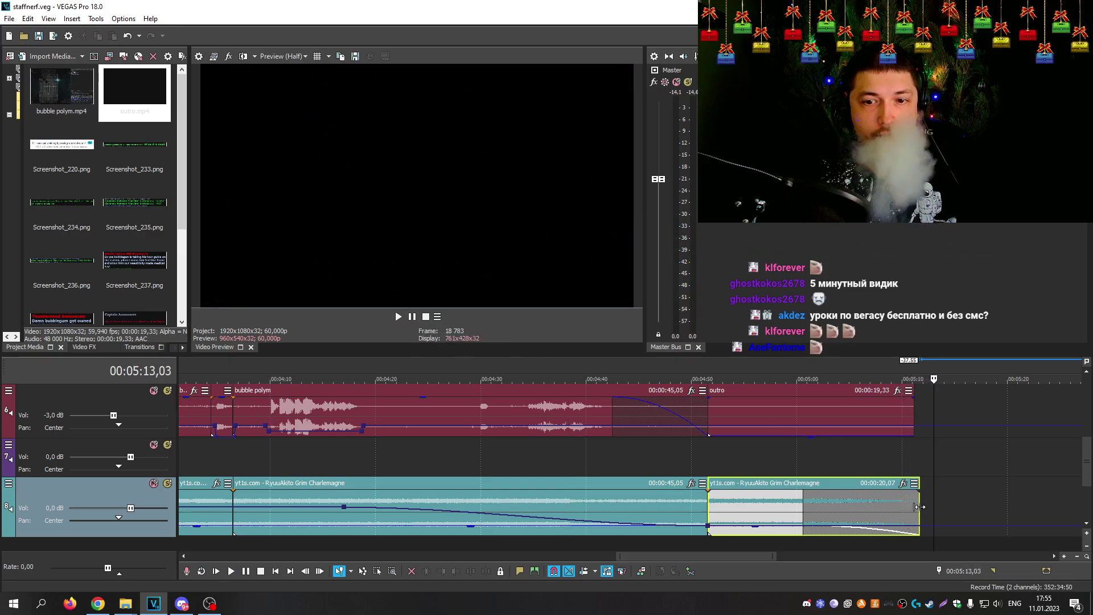
# Step: Extend the final music clip to 5:13,03, change the curve of its fade-out and play back the fade
pyautogui.moveTo(921, 508); pyautogui.dragTo(934, 508)
pyautogui.press('space')
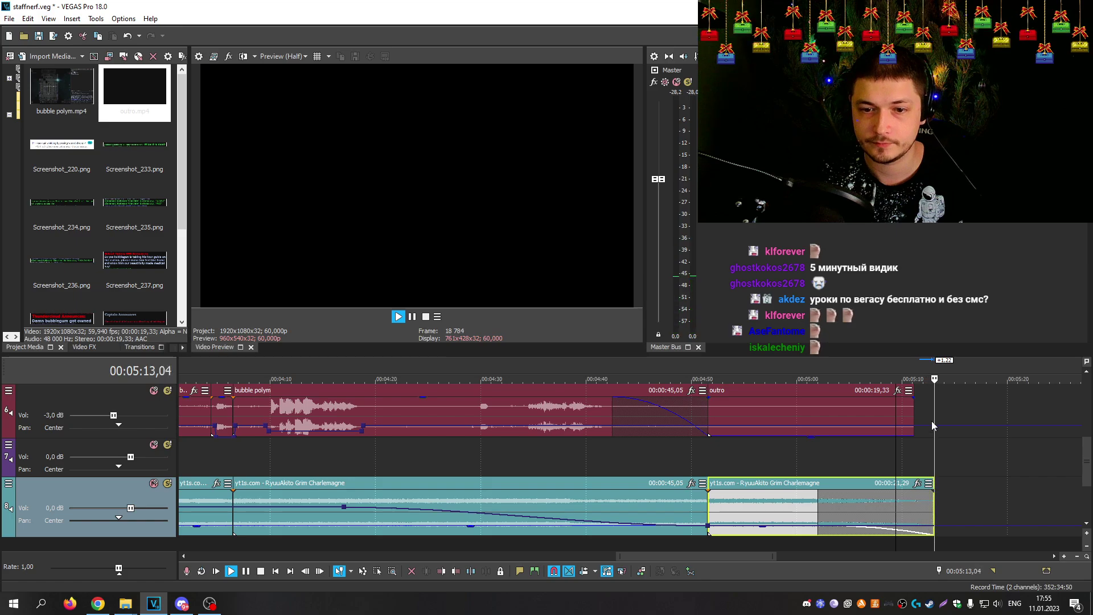
pyautogui.rightClick(820, 526)
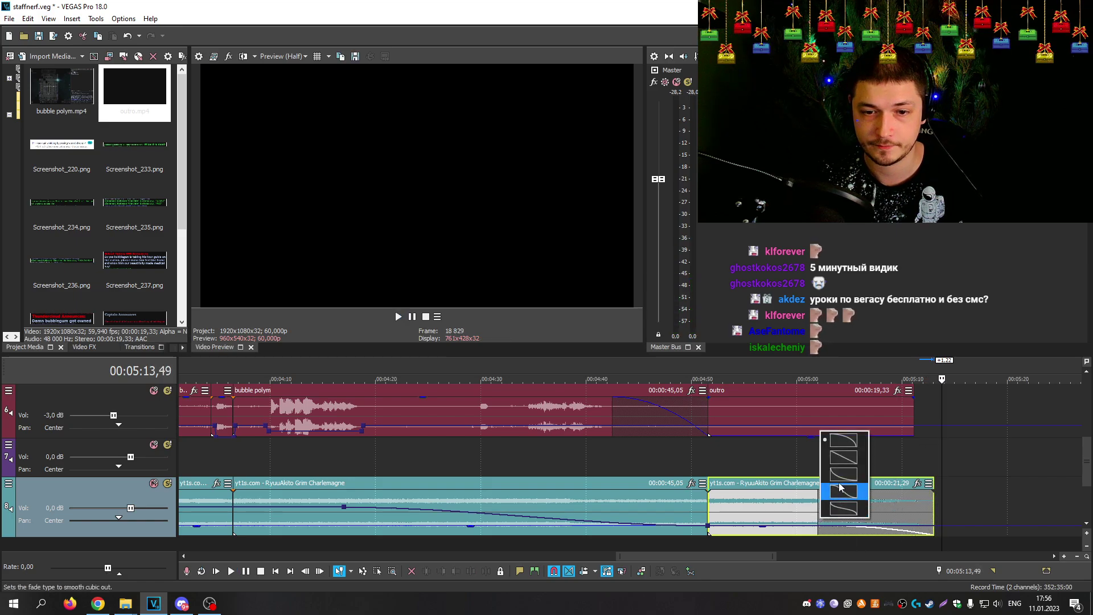
pyautogui.click(826, 391)
pyautogui.press('space')
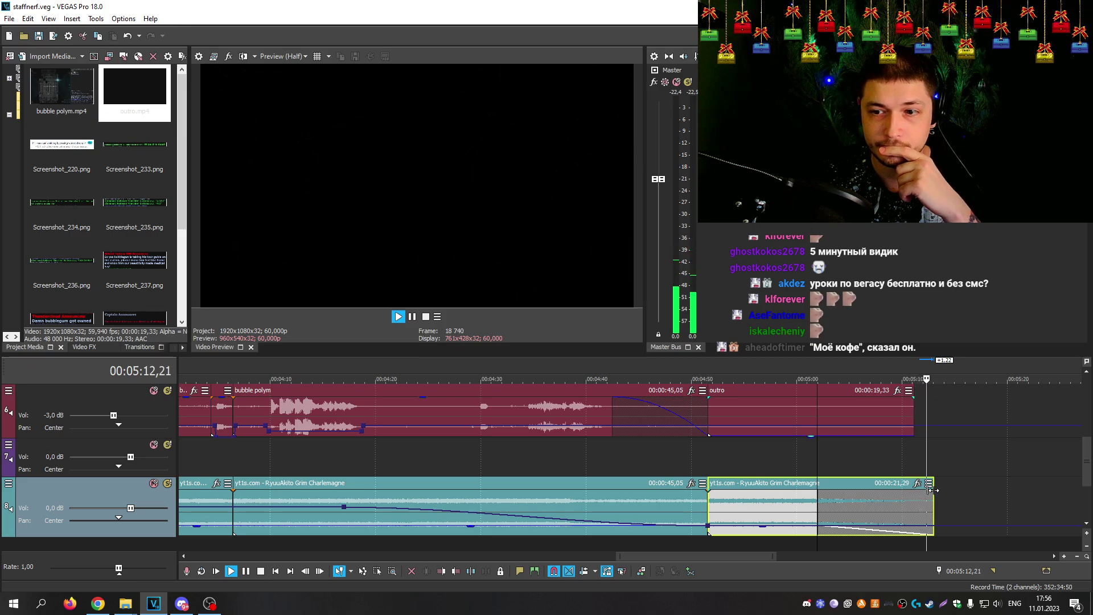
# Step: Play back the final footage with the music from about 4:16
pyautogui.click(564, 410)
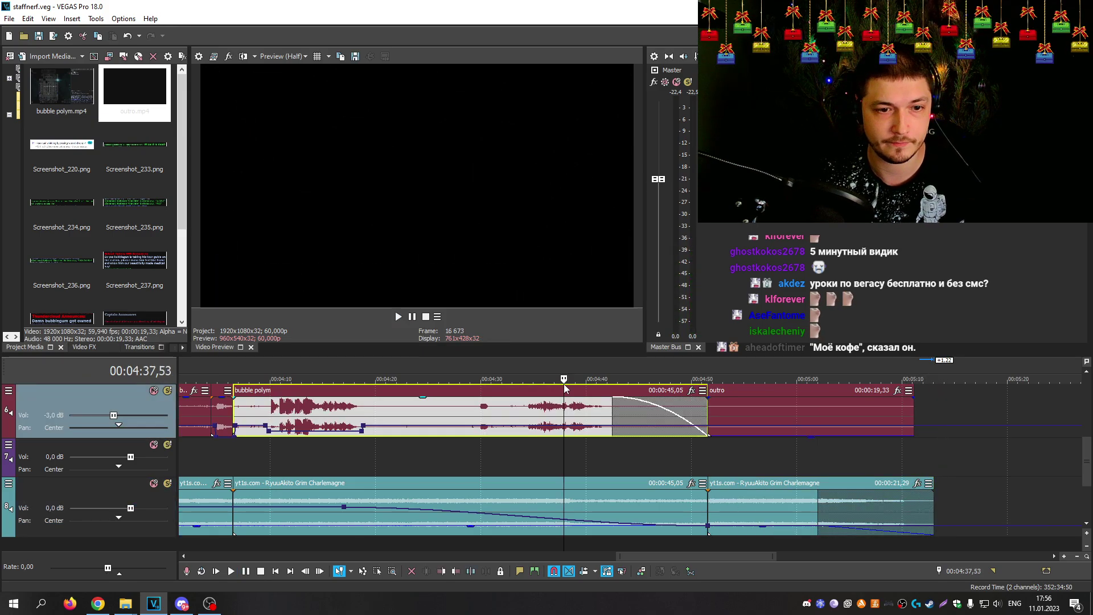
pyautogui.click(520, 378)
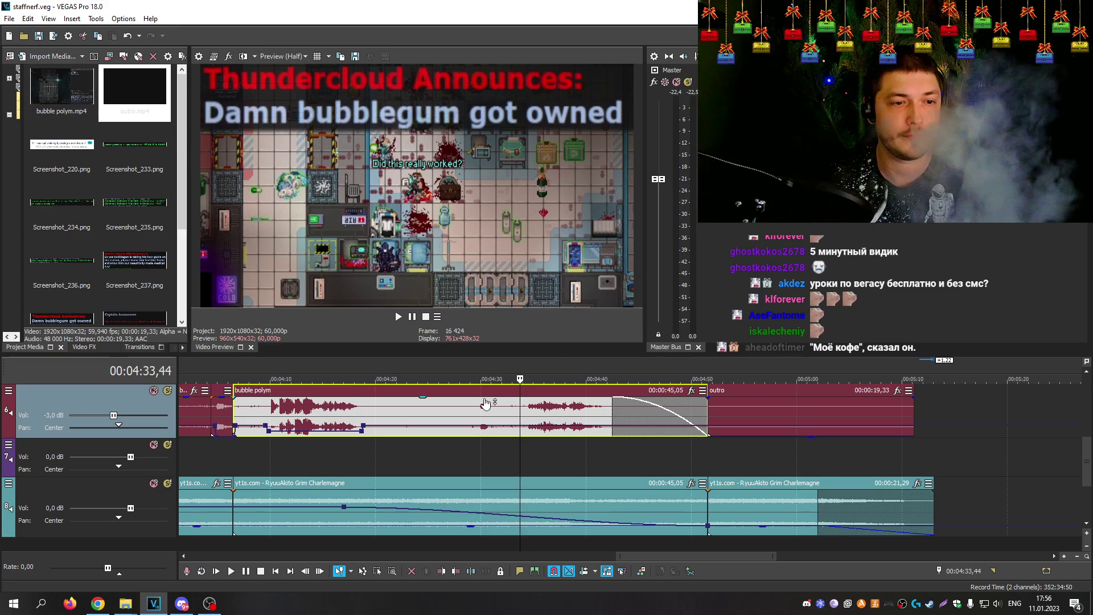
pyautogui.click(335, 378)
pyautogui.press('space')
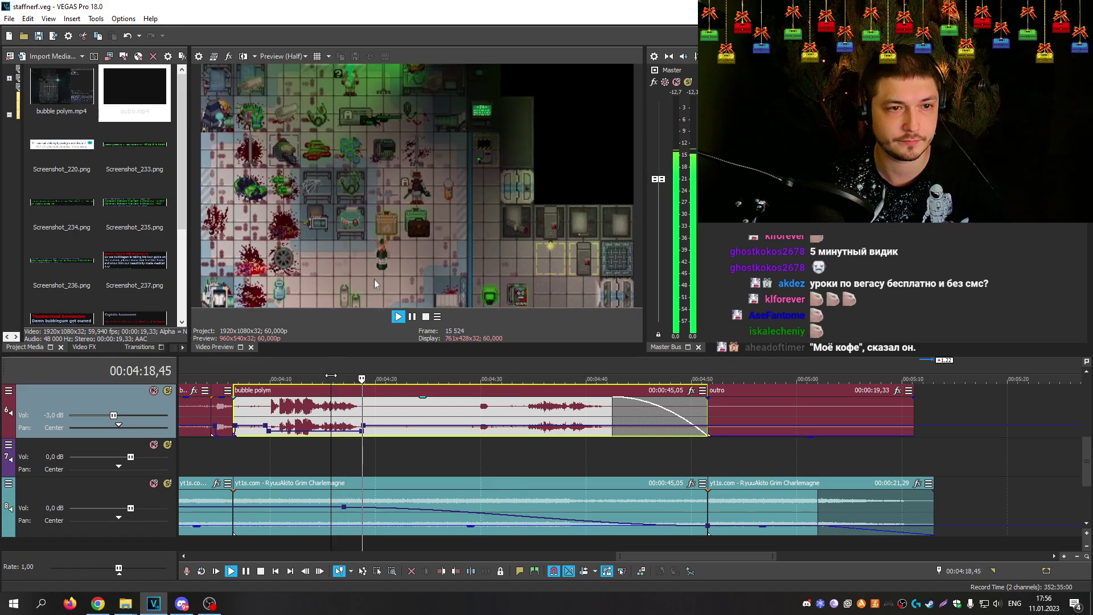
pyautogui.press('Return')
# Step: Play back the two leftover bubble polym clips beyond the outro from 6:10,46
pyautogui.scroll(-6, 401, 497)
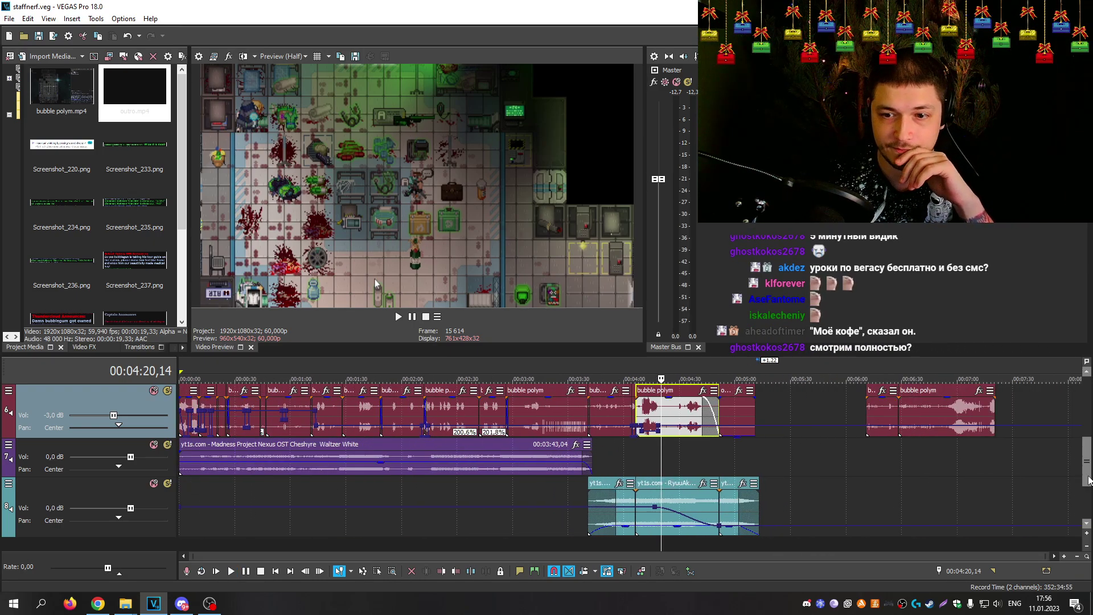
pyautogui.scroll(1, 1089, 471)
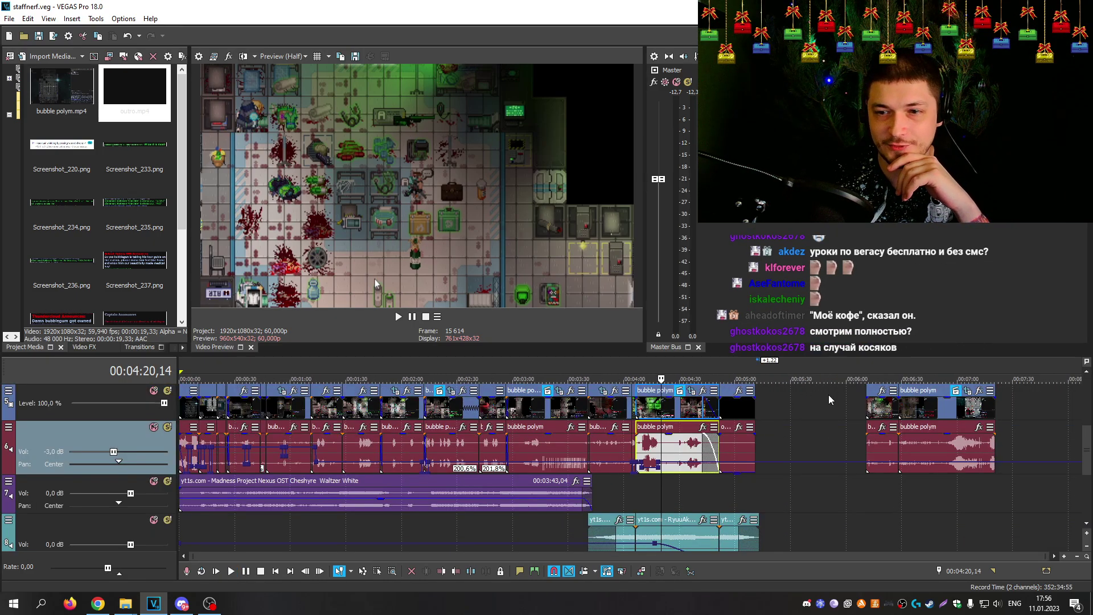
pyautogui.click(873, 381)
pyautogui.scroll(3, 941, 466)
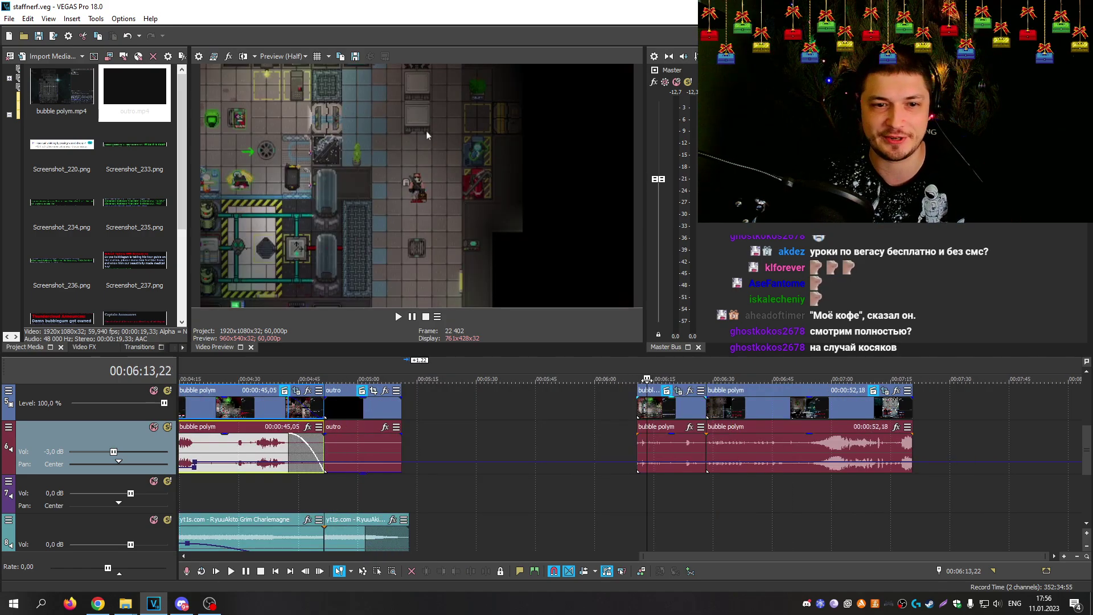
pyautogui.click(637, 380)
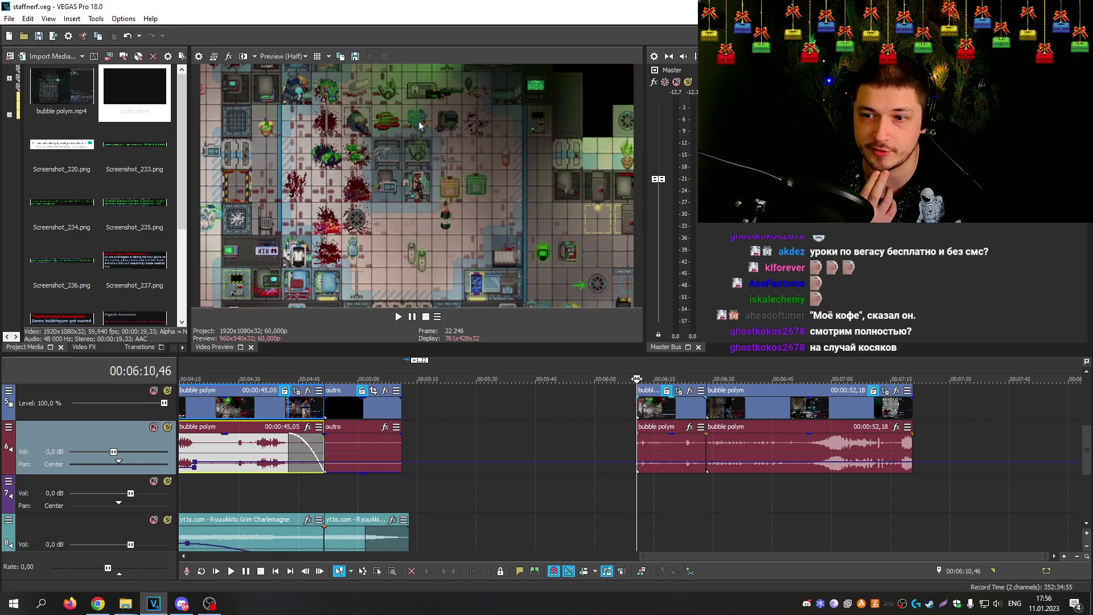
pyautogui.press('space')
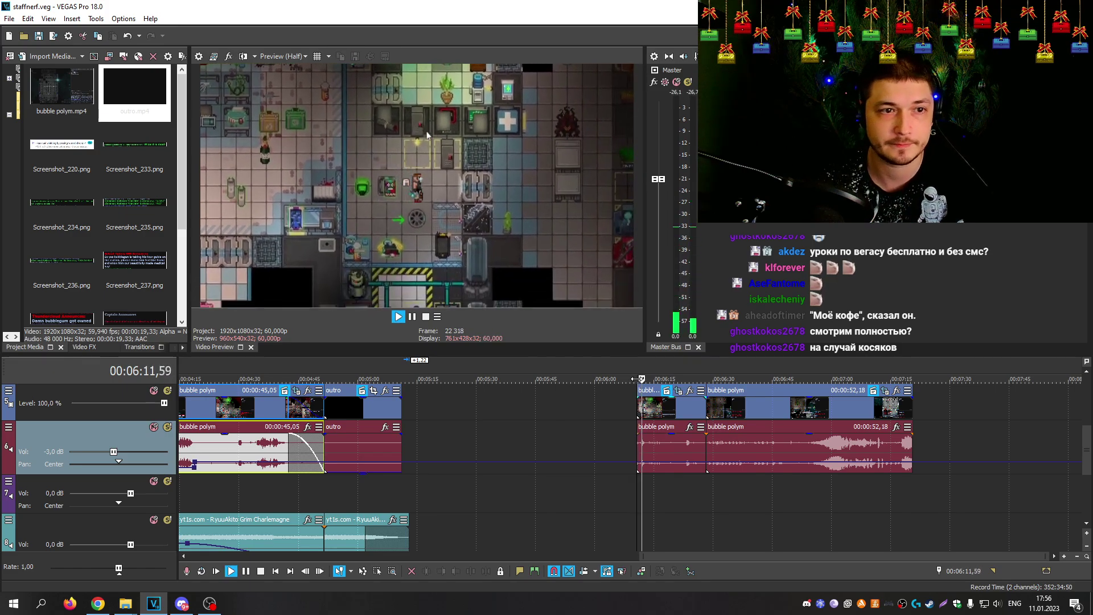
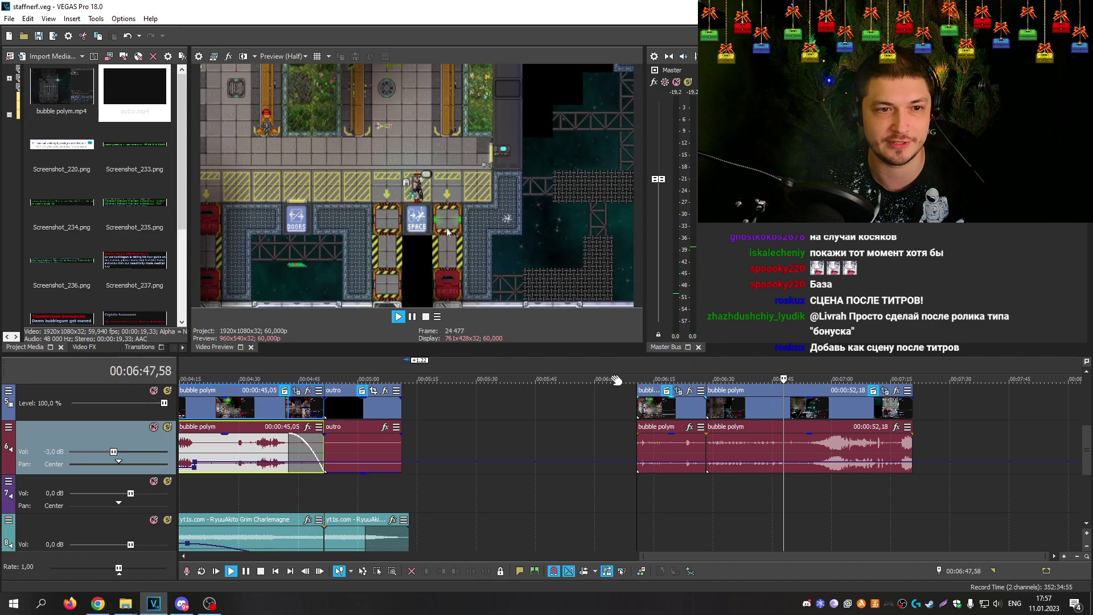
pyautogui.moveTo(321, 399); pyautogui.dragTo(615, 380)
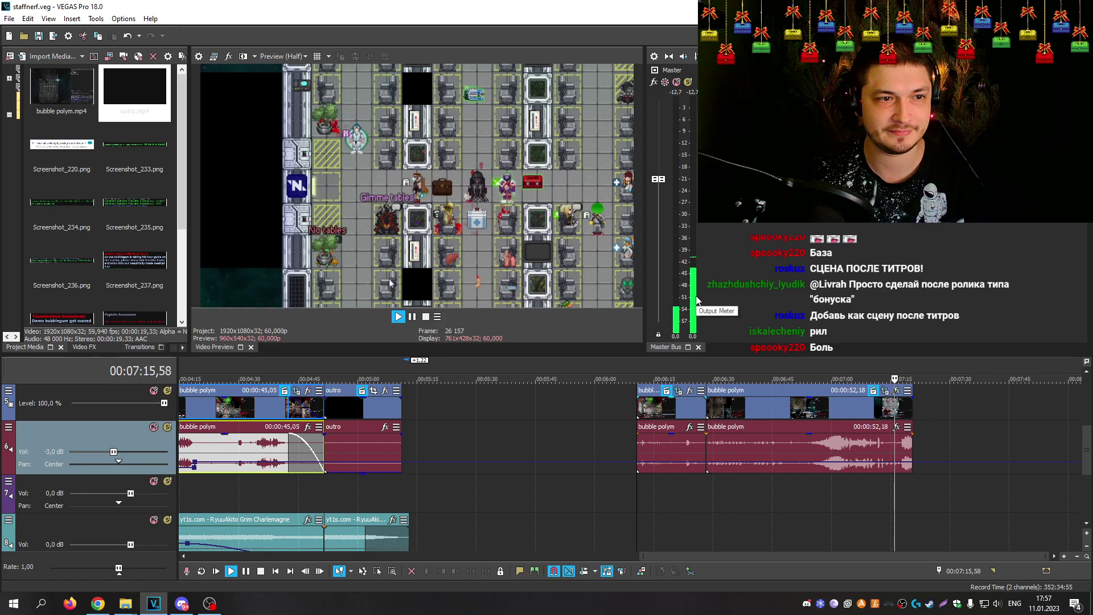
pyautogui.press('space')
# Step: Split the last bubble polym clip at 7:16,26 and delete the part after the cut
pyautogui.scroll(3, 885, 417)
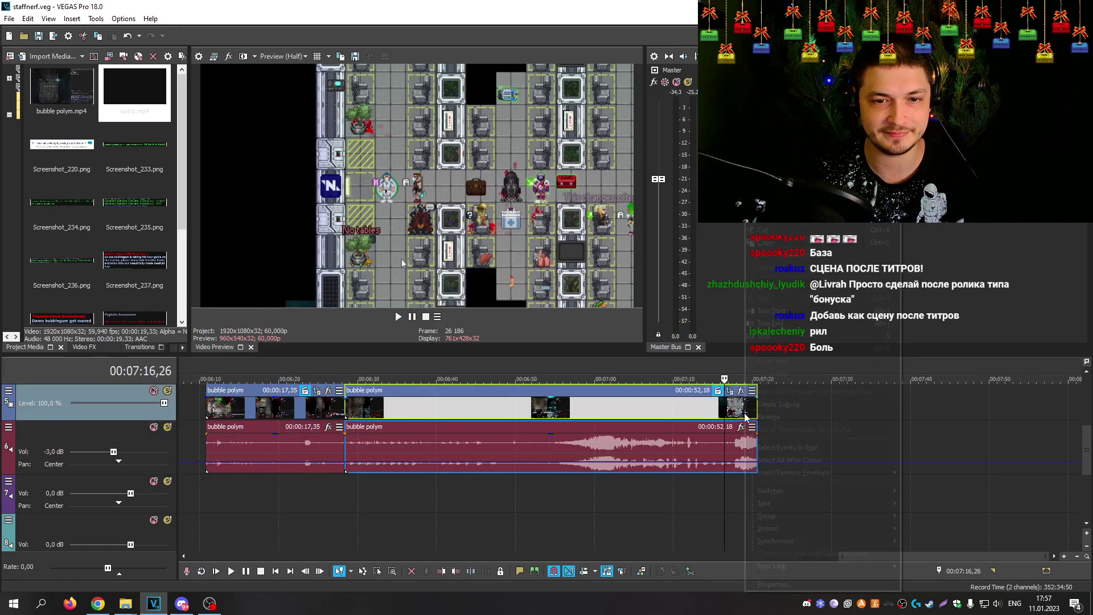
pyautogui.click(776, 420)
pyautogui.press('s')
pyautogui.scroll(-5, 679, 487)
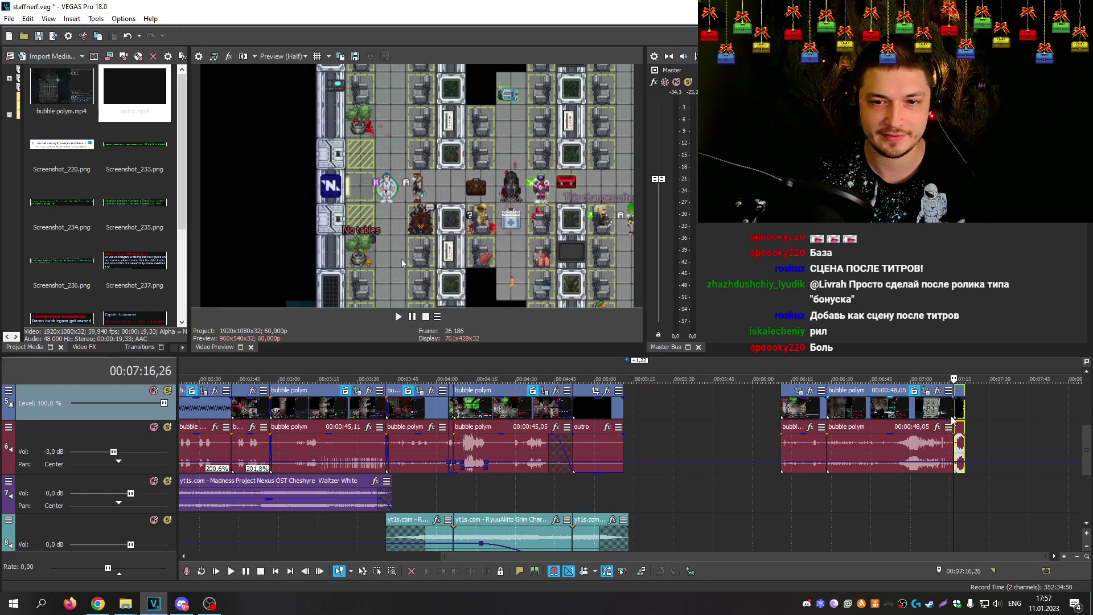
pyautogui.press('Delete')
# Step: Move both leftover bubble polym clips to start where the music ends at about 5:13, and play across the join
pyautogui.click(801, 410)
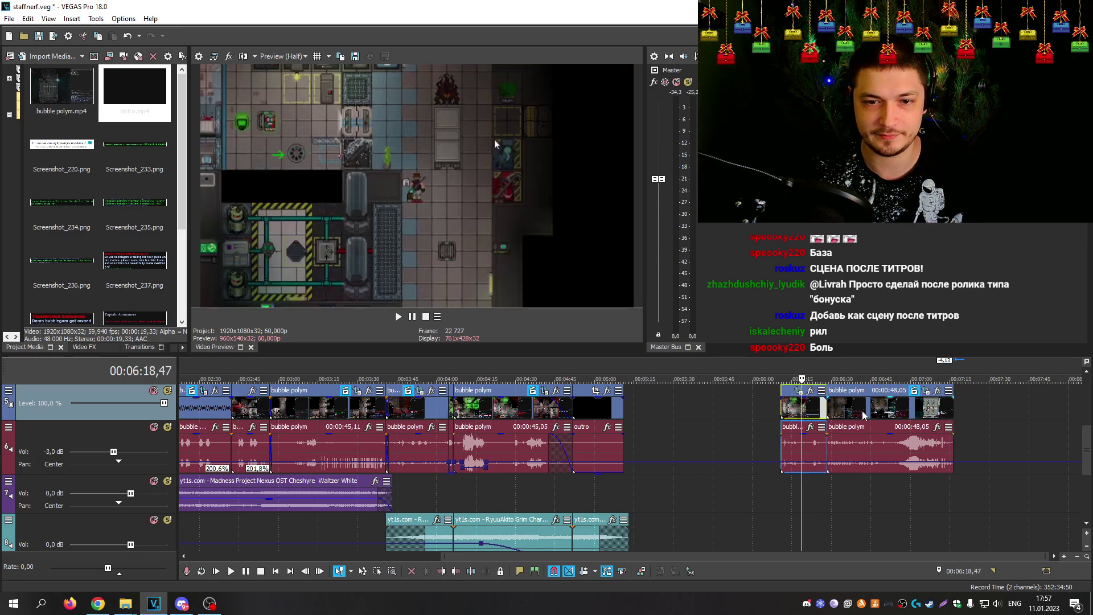
pyautogui.moveTo(860, 410); pyautogui.dragTo(721, 409)
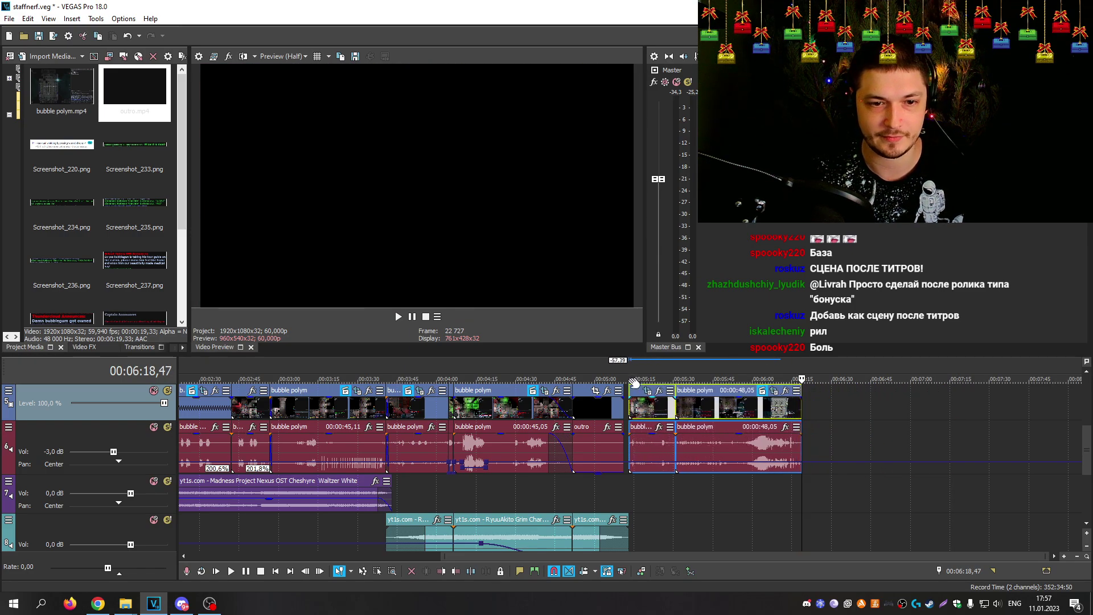
pyautogui.click(608, 379)
pyautogui.press('space')
pyautogui.scroll(3, 768, 443)
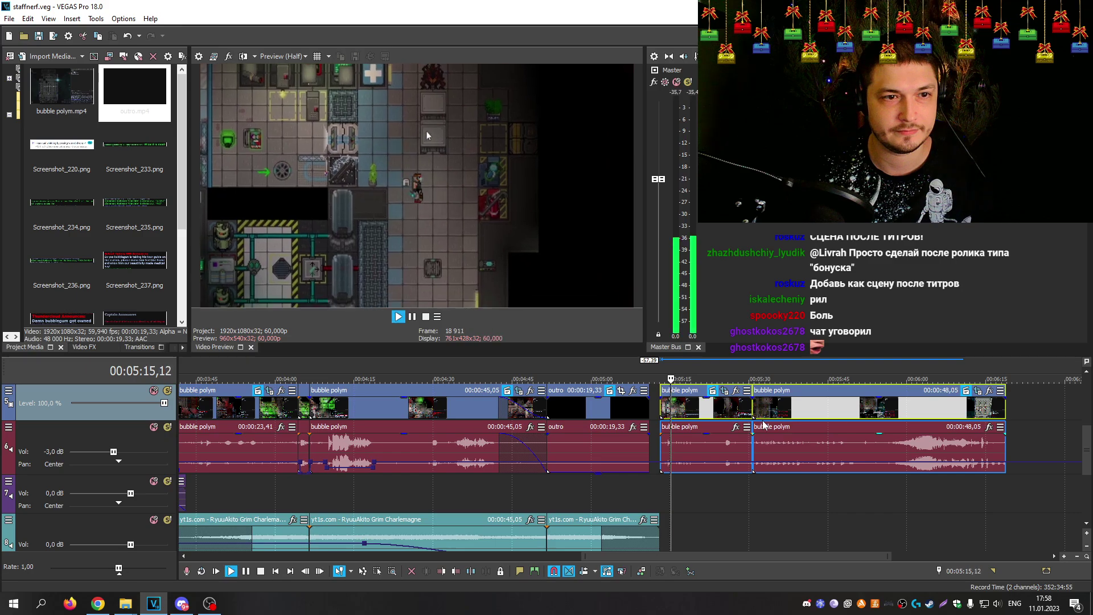
# Step: Cut off the beginning of the first post-outro clip up to 5:16,29, then cut it further to about 5:18
pyautogui.press('Return')
pyautogui.press('Return')
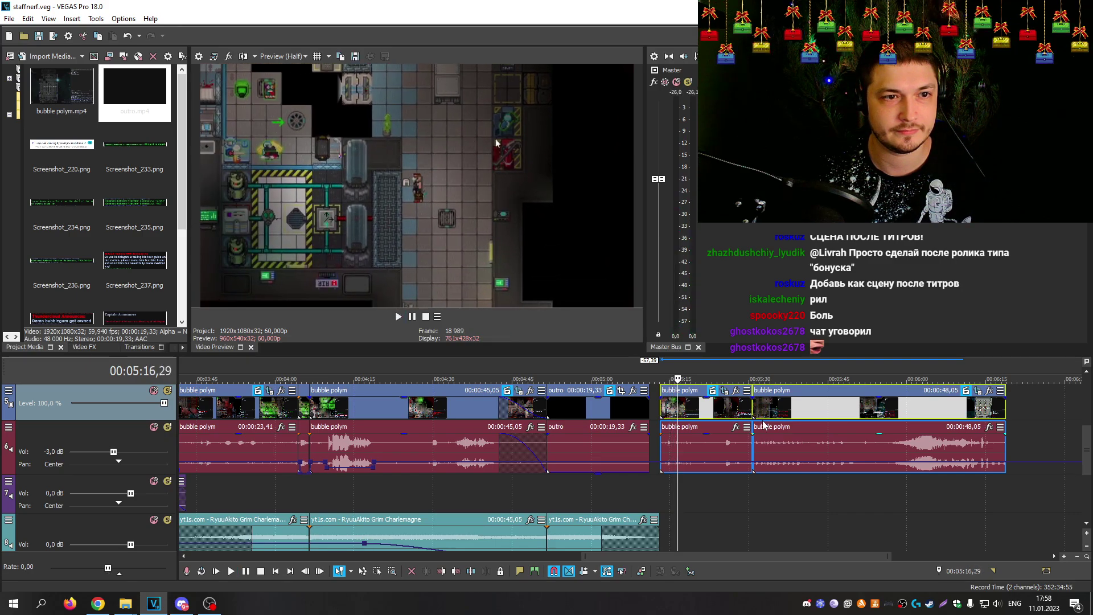
pyautogui.click(472, 571)
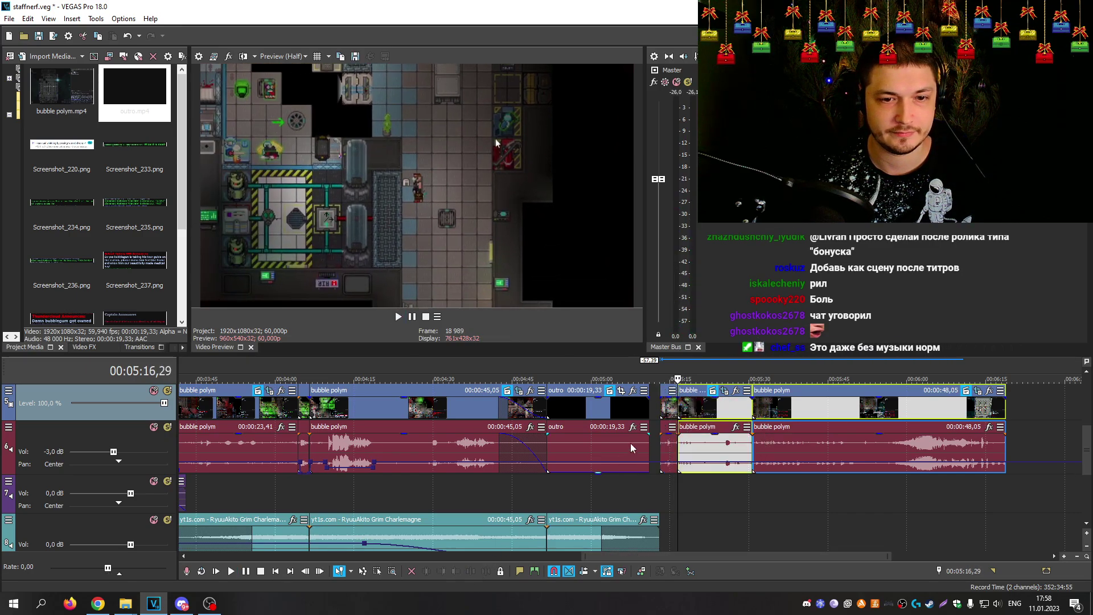
pyautogui.press('Return')
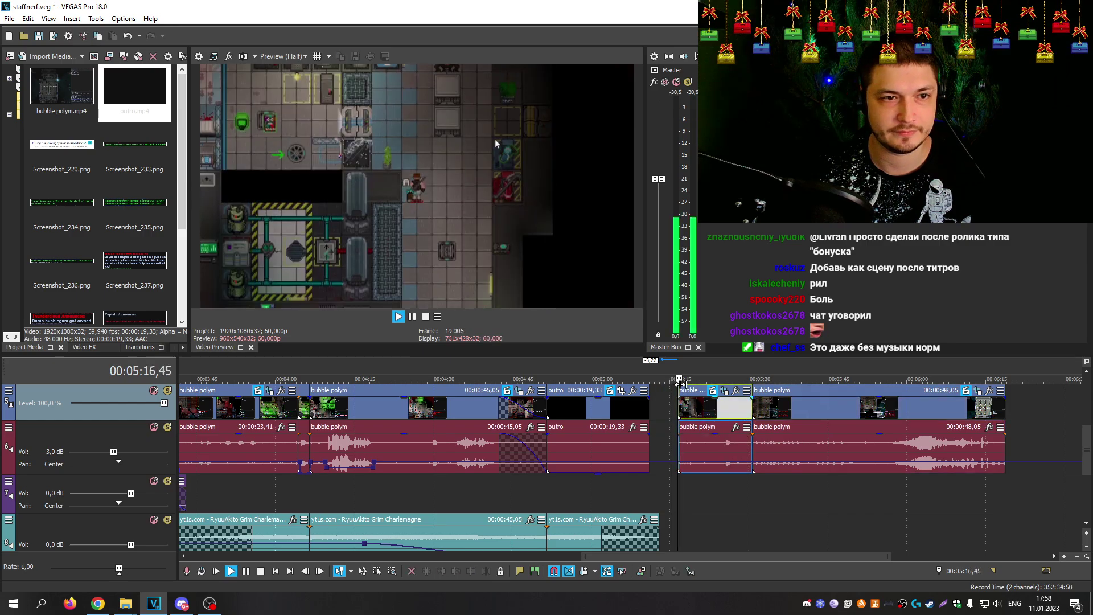
pyautogui.press('Return')
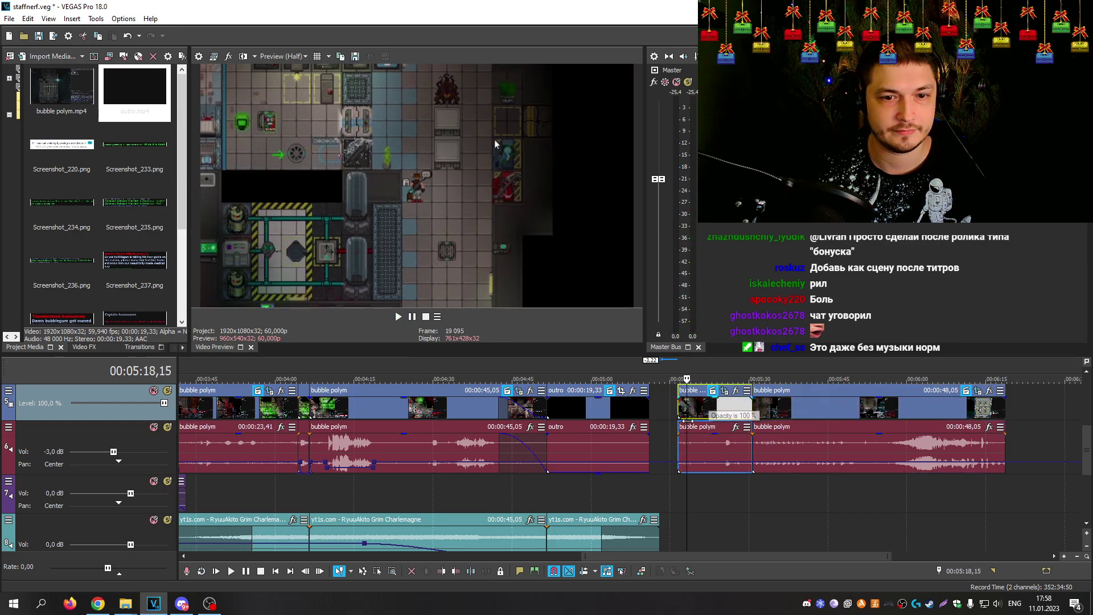
pyautogui.click(675, 410)
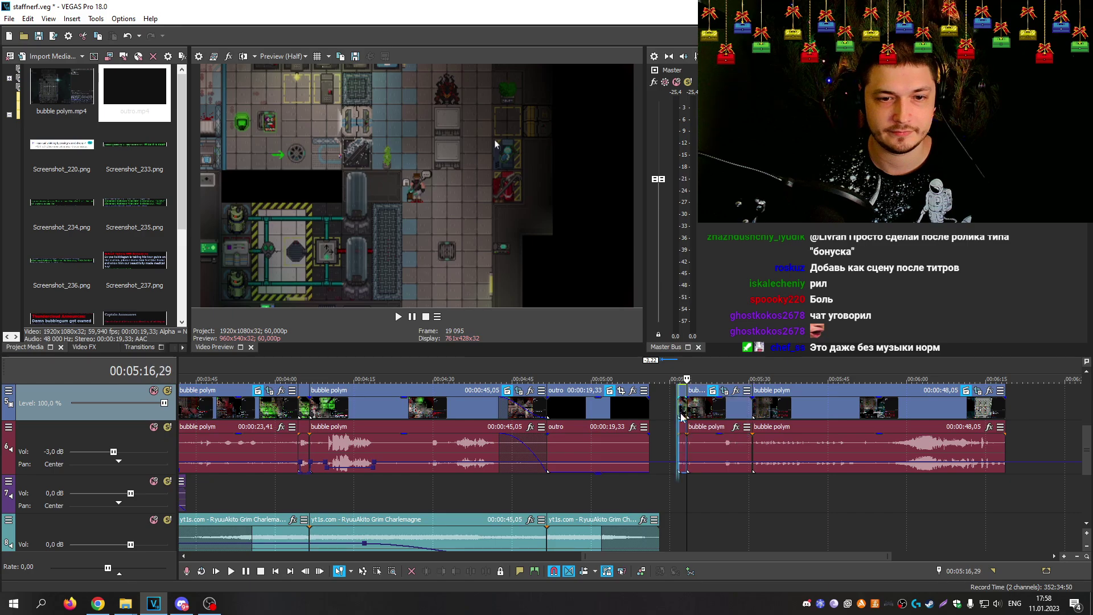
# Step: Play back the gap before the first post-outro clip and check that clip's Pan/Crop framing
pyautogui.press('space')
pyautogui.scroll(5, 719, 433)
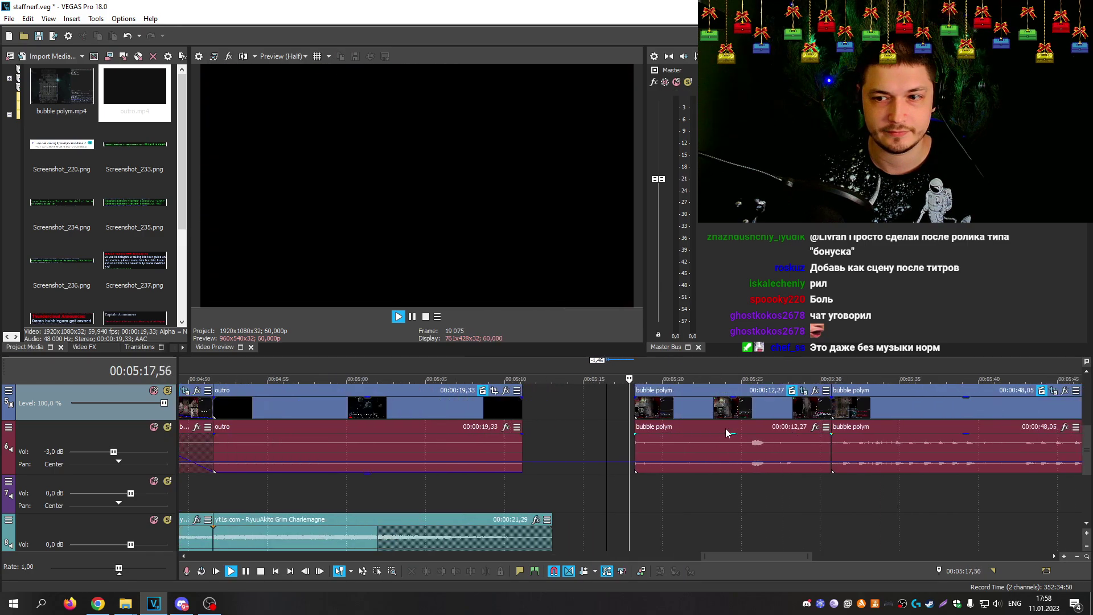
pyautogui.press('space')
pyautogui.click(803, 390)
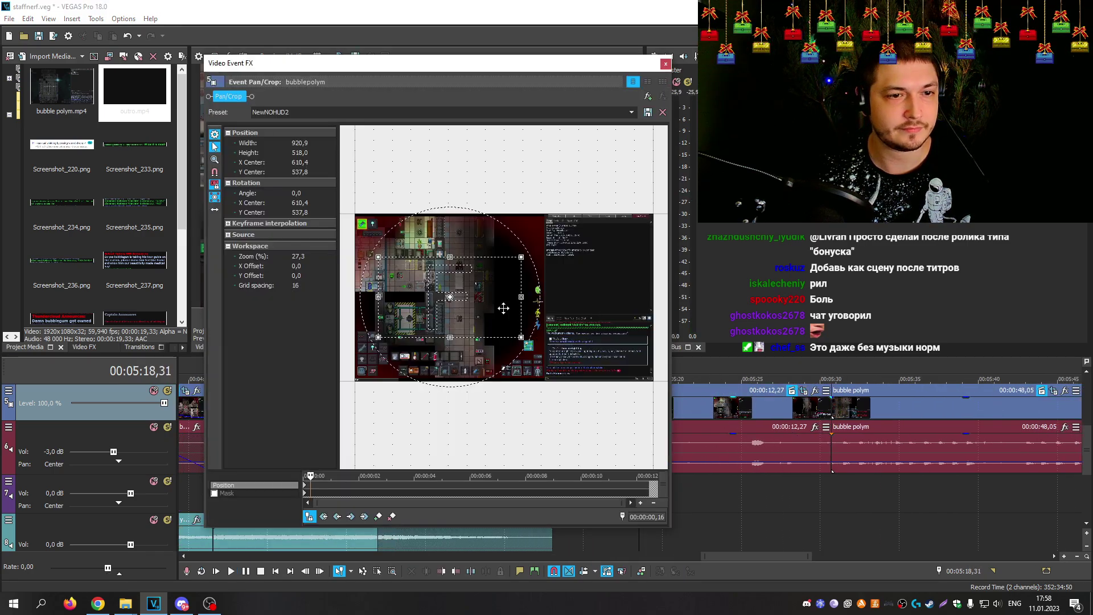
pyautogui.click(672, 61)
# Step: Play back the post-outro clips from about 5:18 and save the project
pyautogui.press('space')
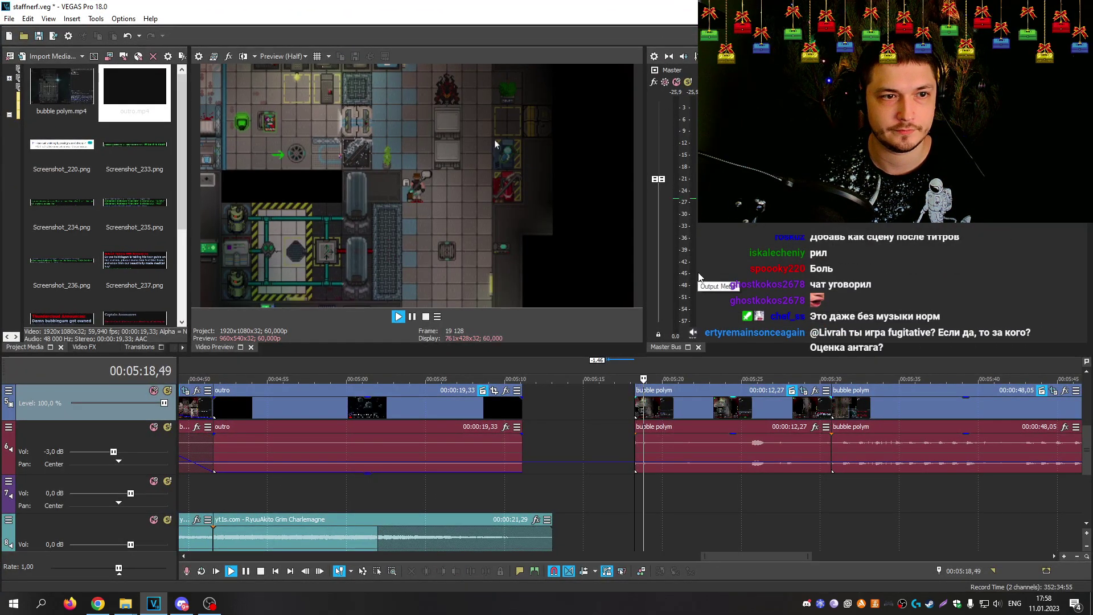
pyautogui.hotkey('ctrl', 's')
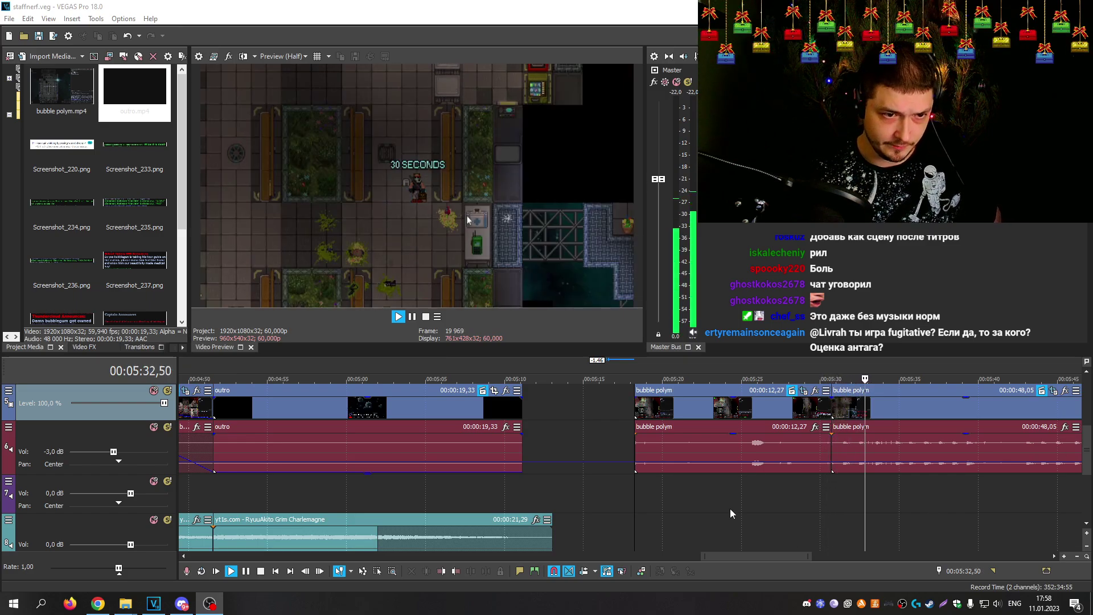
pyautogui.click(414, 318)
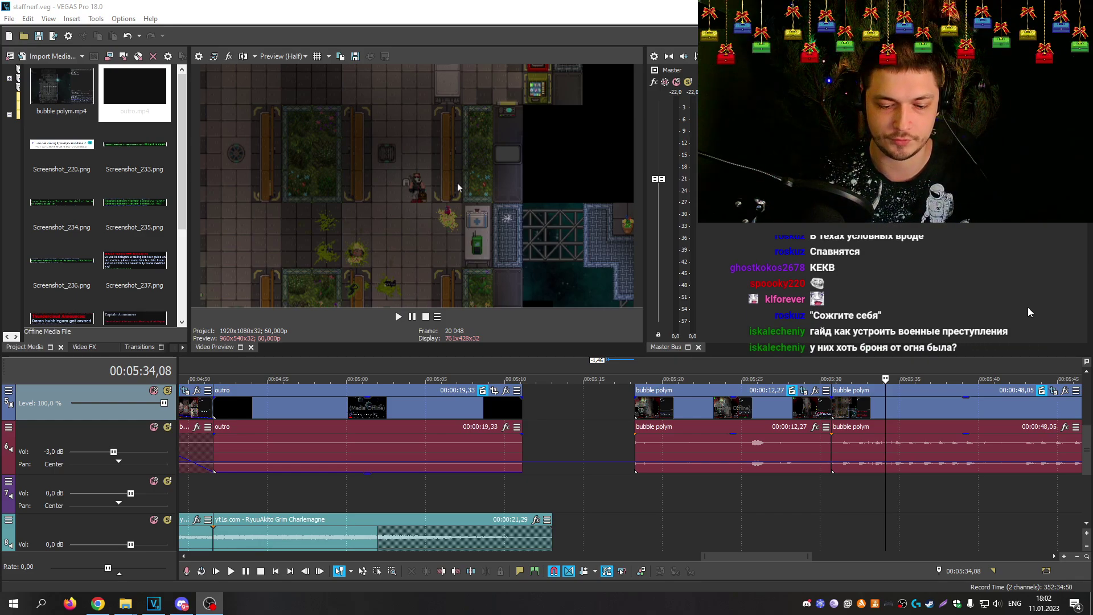
# Step: Play back the post-outro clips from about 5:22 and set the playhead at 5:30,17 just before their join
pyautogui.scroll(-3, 527, 474)
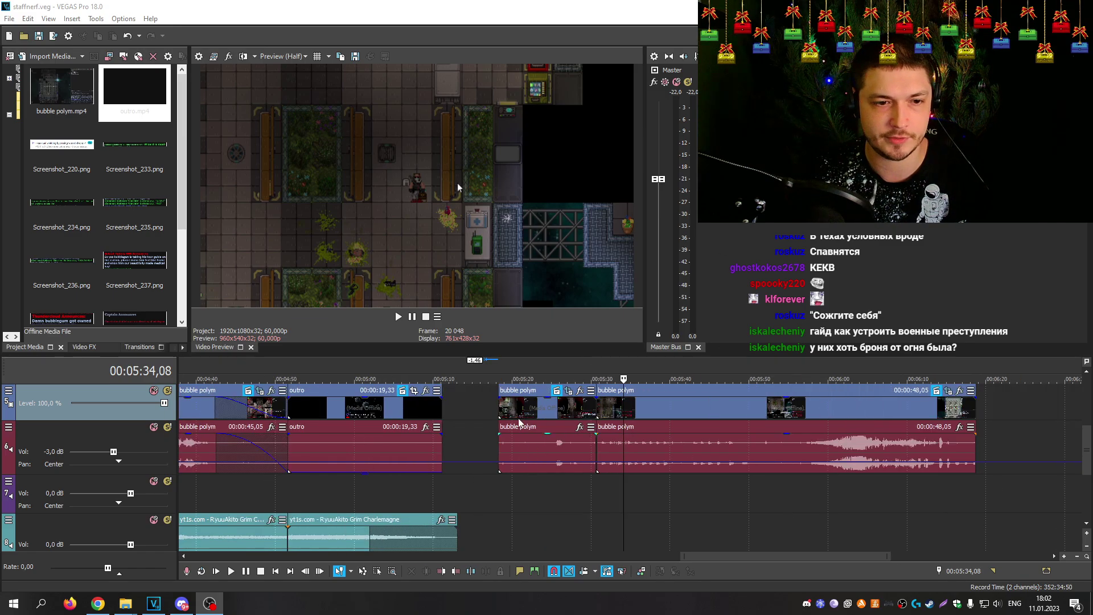
pyautogui.click(530, 381)
pyautogui.press('space')
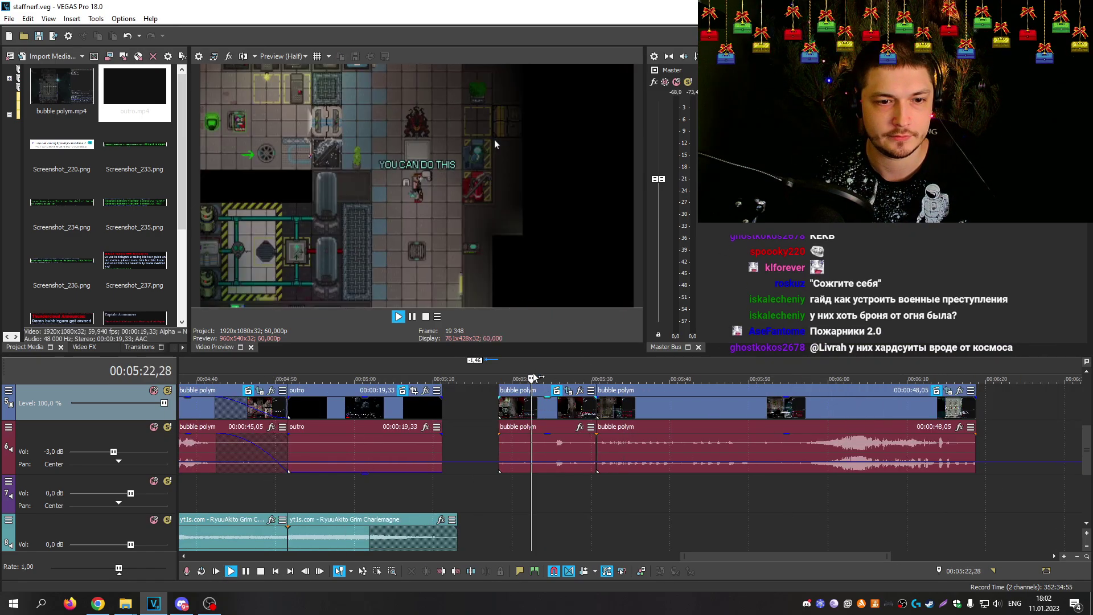
pyautogui.scroll(2, 601, 380)
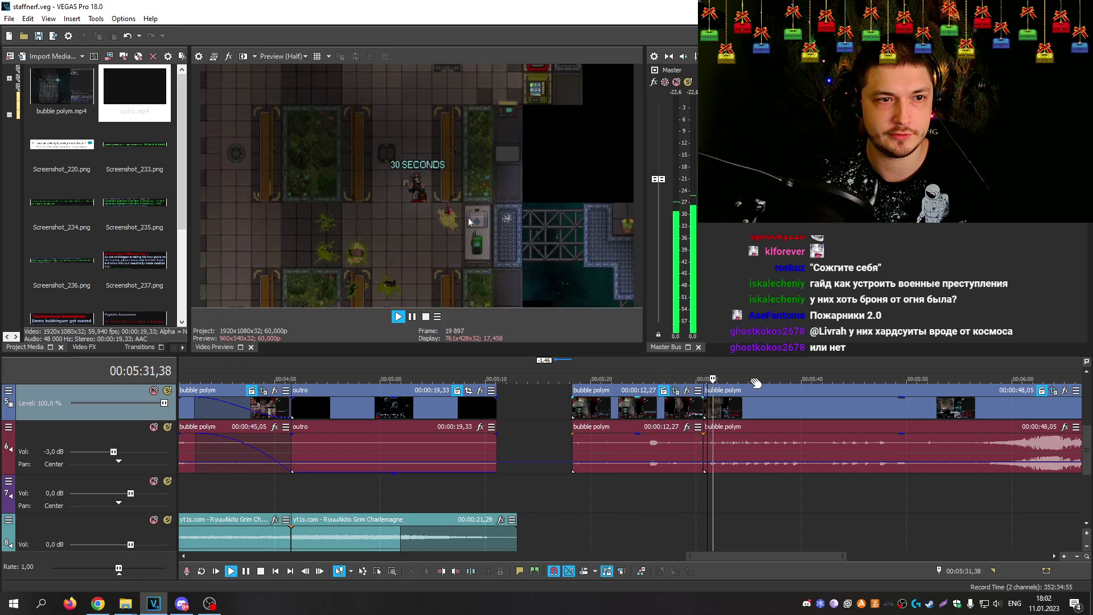
pyautogui.click(699, 380)
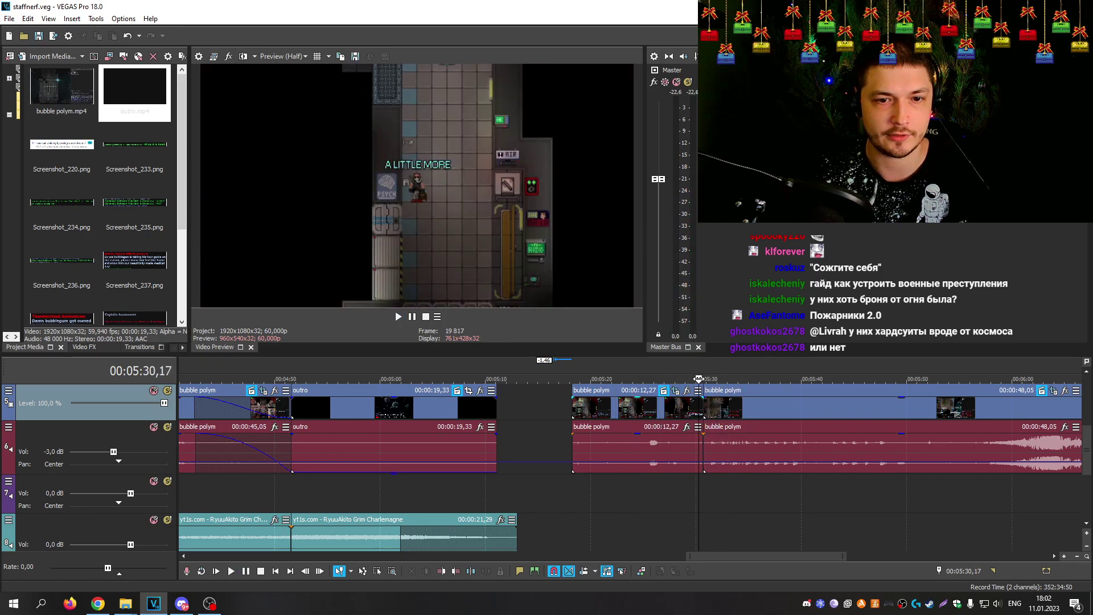
# Step: Move the second post-outro clip earlier so it overlaps the first one in a crossfade of about one second
pyautogui.press('space')
pyautogui.scroll(2, 706, 399)
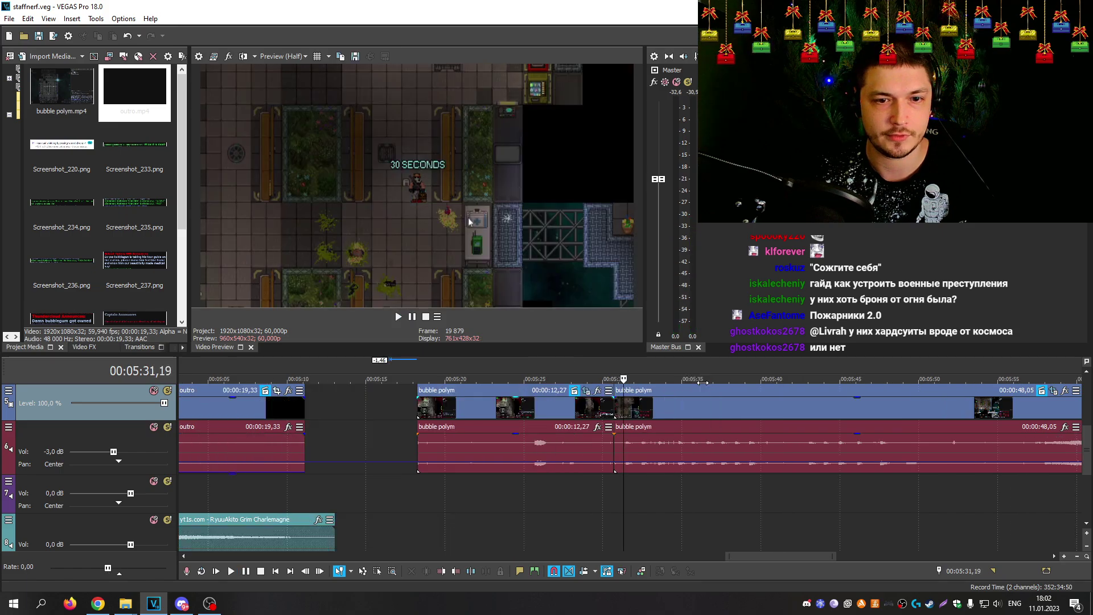
pyautogui.moveTo(711, 392); pyautogui.dragTo(695, 393)
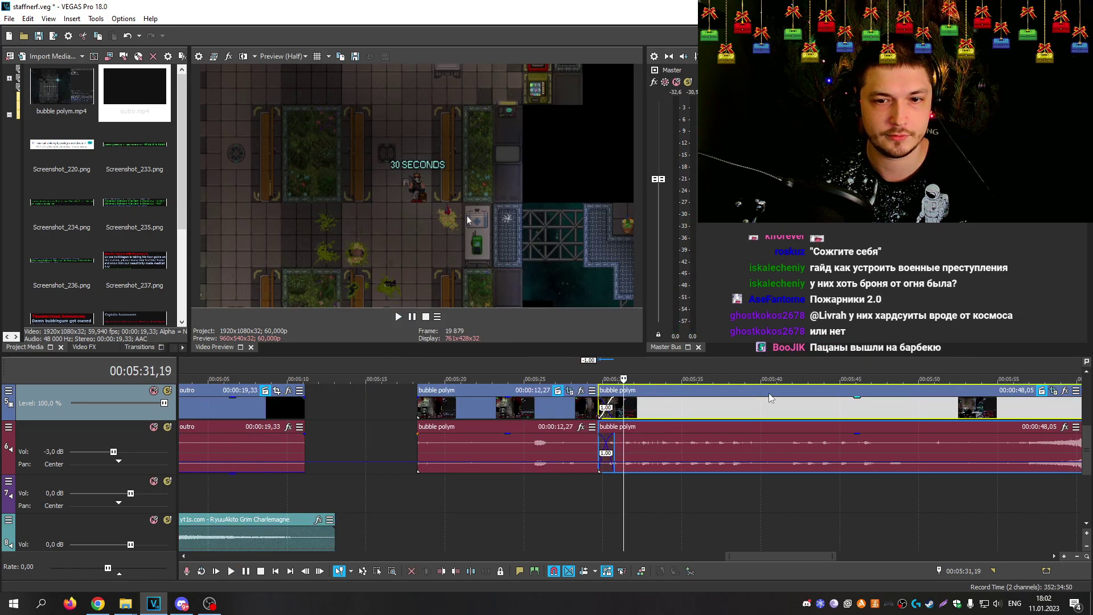
# Step: Limit Pan/Crop movement to vertical, raise the second post-outro clip's starting crop to Y Center 346,2, and play it back
pyautogui.click(1052, 404)
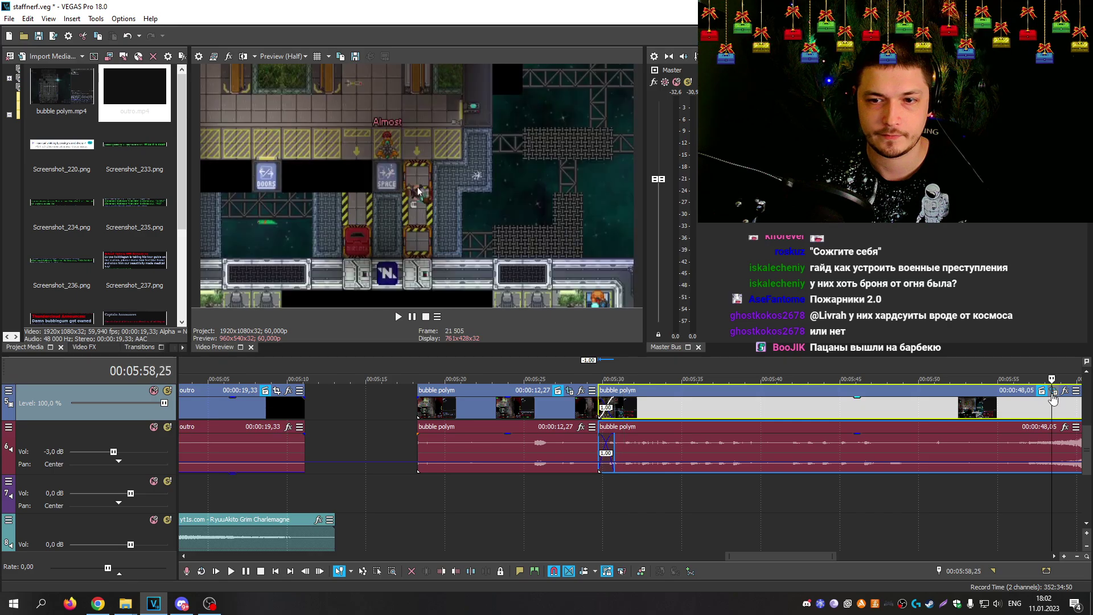
pyautogui.click(1042, 391)
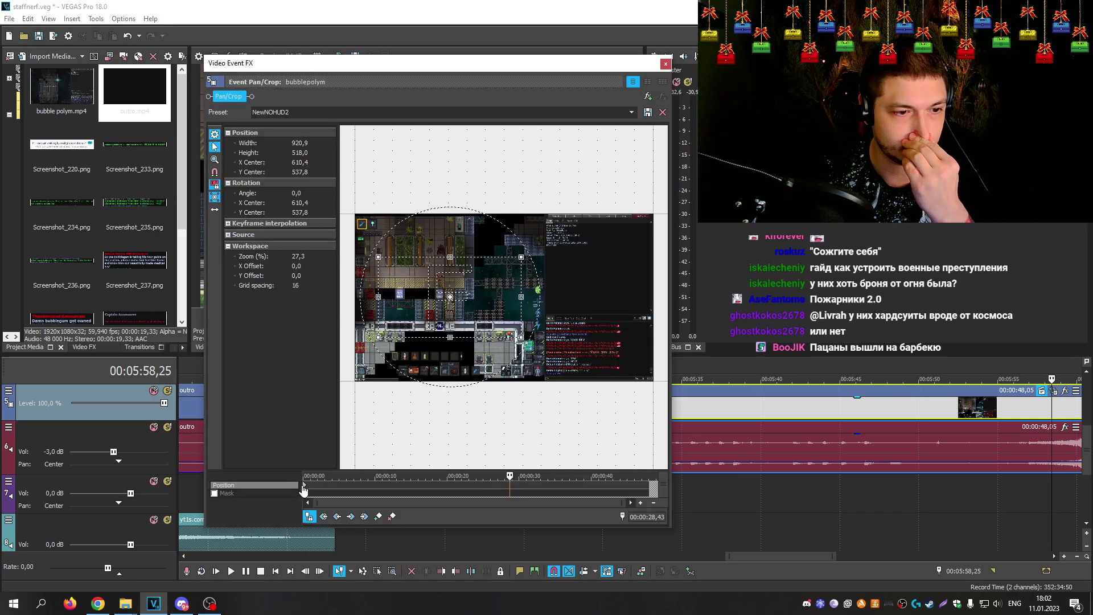
pyautogui.click(304, 489)
pyautogui.scroll(3, 495, 341)
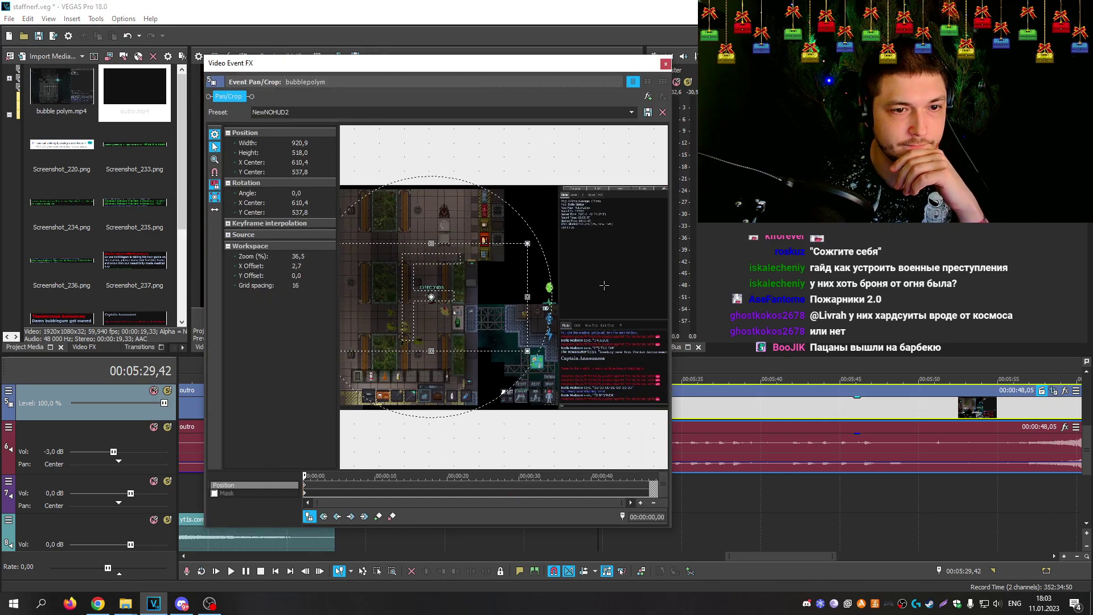
pyautogui.click(214, 210)
pyautogui.moveTo(447, 319); pyautogui.dragTo(459, 278)
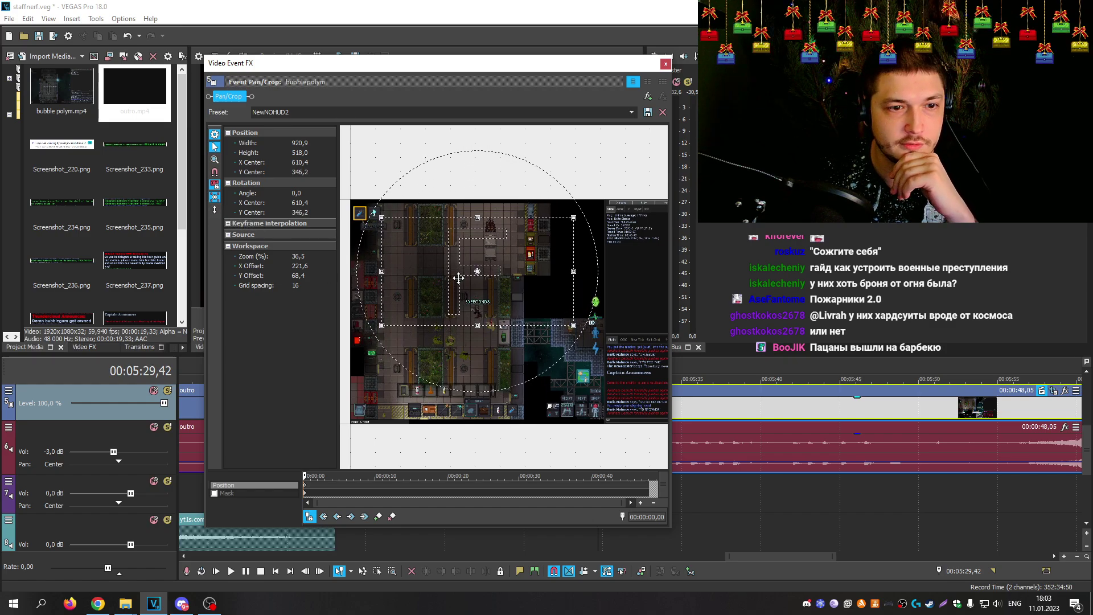
pyautogui.click(665, 64)
pyautogui.press('space')
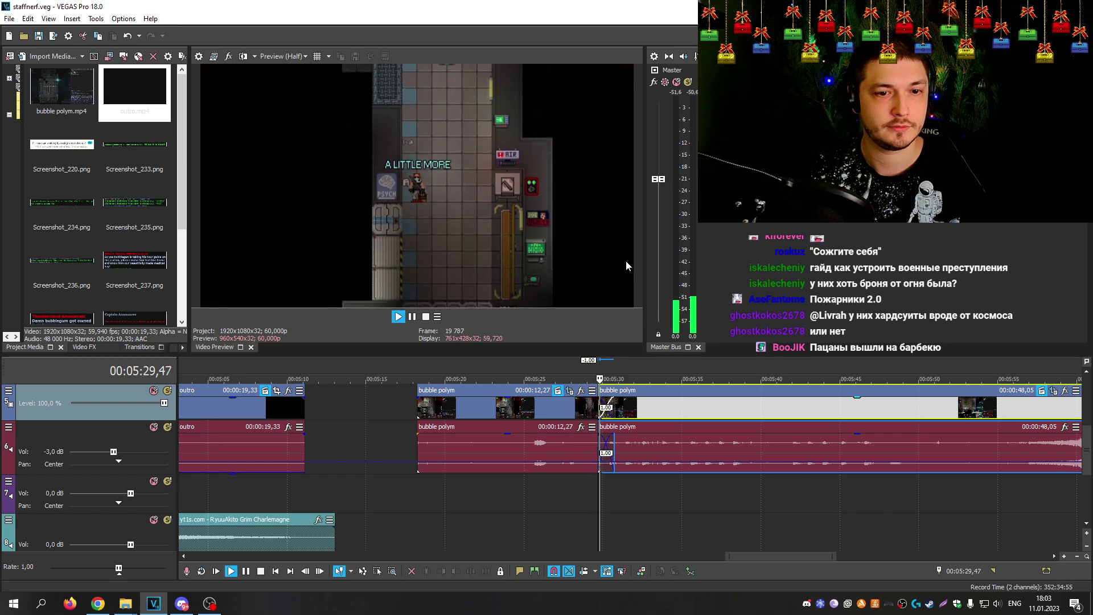
pyautogui.press('space')
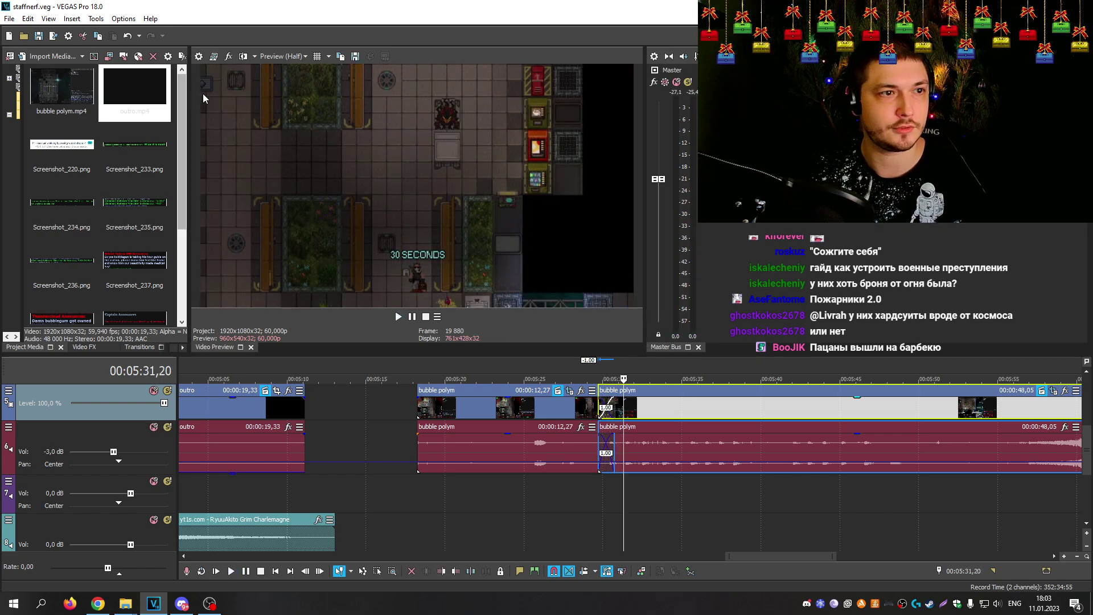
# Step: Shrink the second post-outro clip's starting crop to 869,4 by 489,0 and raise it to Y Center 328,5
pyautogui.click(1055, 391)
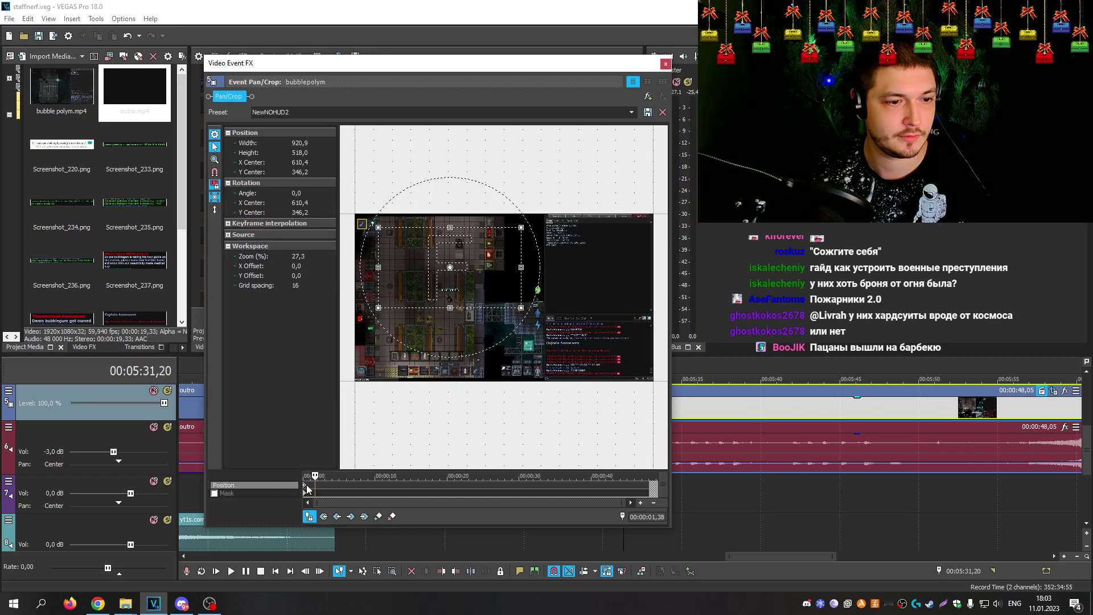
pyautogui.click(308, 490)
pyautogui.scroll(5, 378, 398)
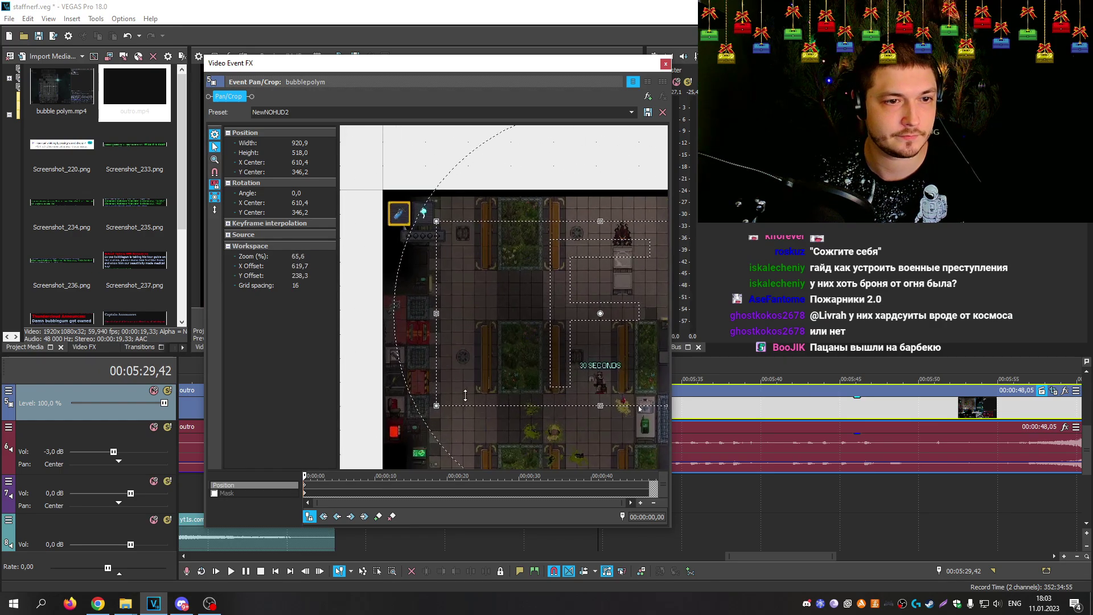
pyautogui.scroll(2, 434, 309)
pyautogui.moveTo(399, 181); pyautogui.dragTo(412, 186)
pyautogui.scroll(-1, 513, 273)
pyautogui.scroll(-1, 527, 283)
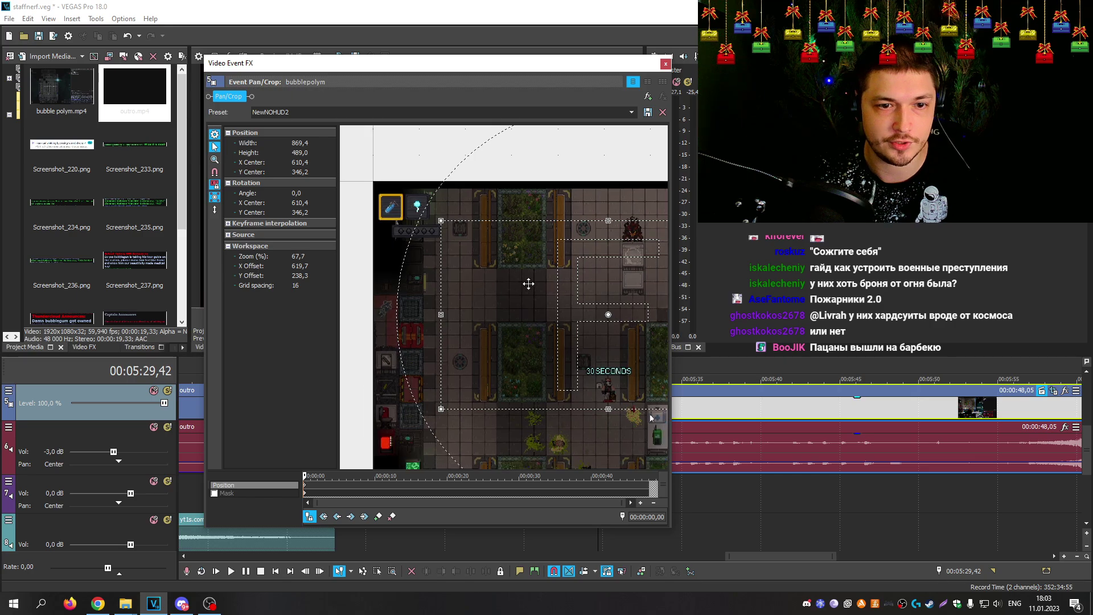
pyautogui.moveTo(527, 283); pyautogui.dragTo(533, 276)
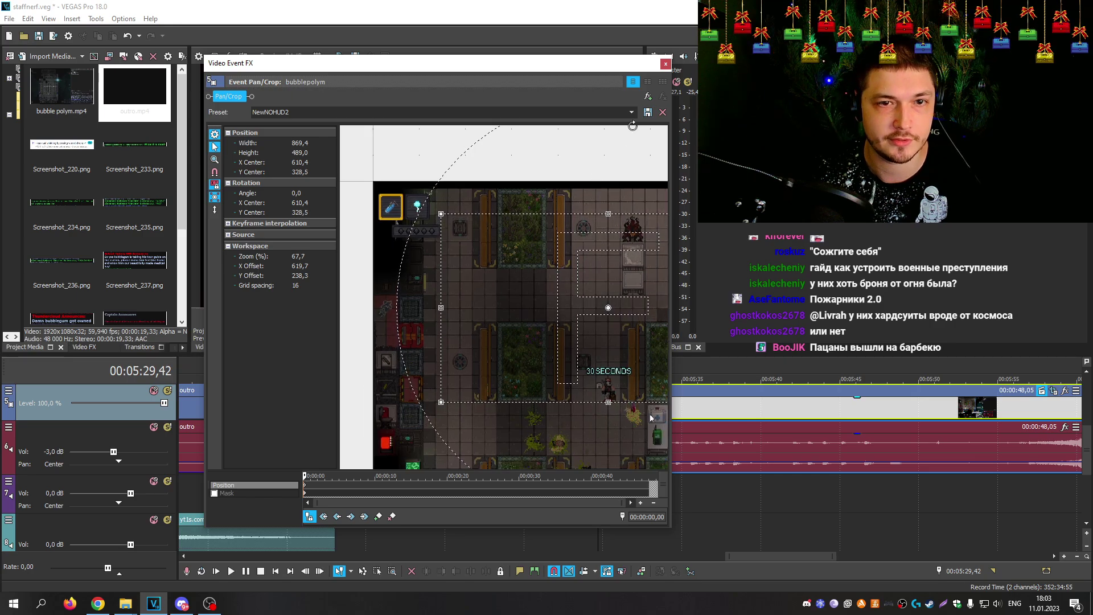
pyautogui.click(665, 63)
# Step: Play back the crossfade and the second post-outro clip up to about 6:00 to check the new framing
pyautogui.press('space')
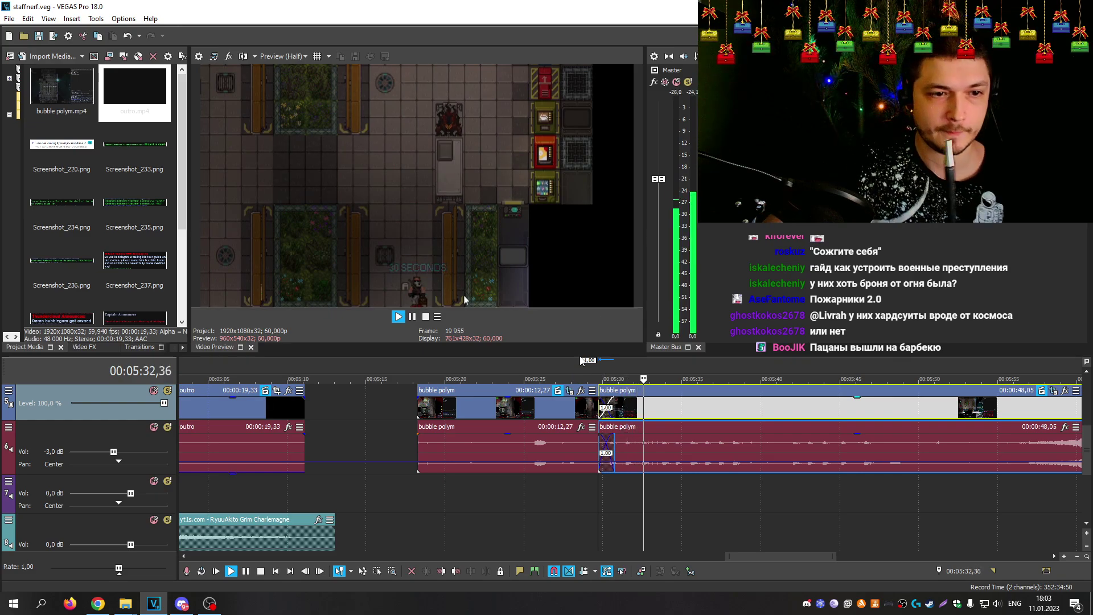
pyautogui.click(588, 379)
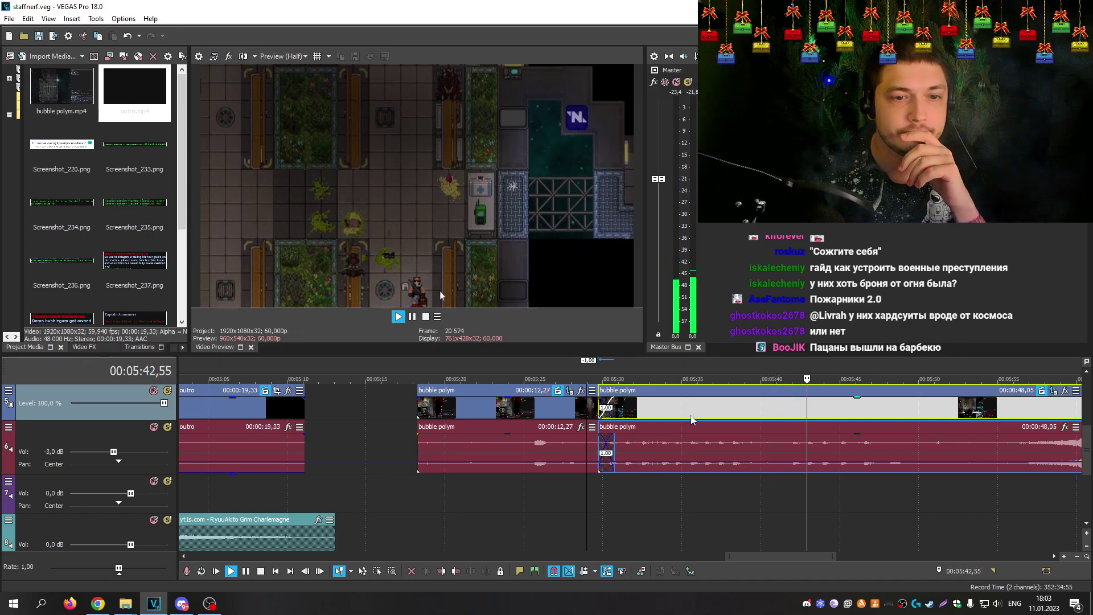
pyautogui.scroll(-2, 692, 420)
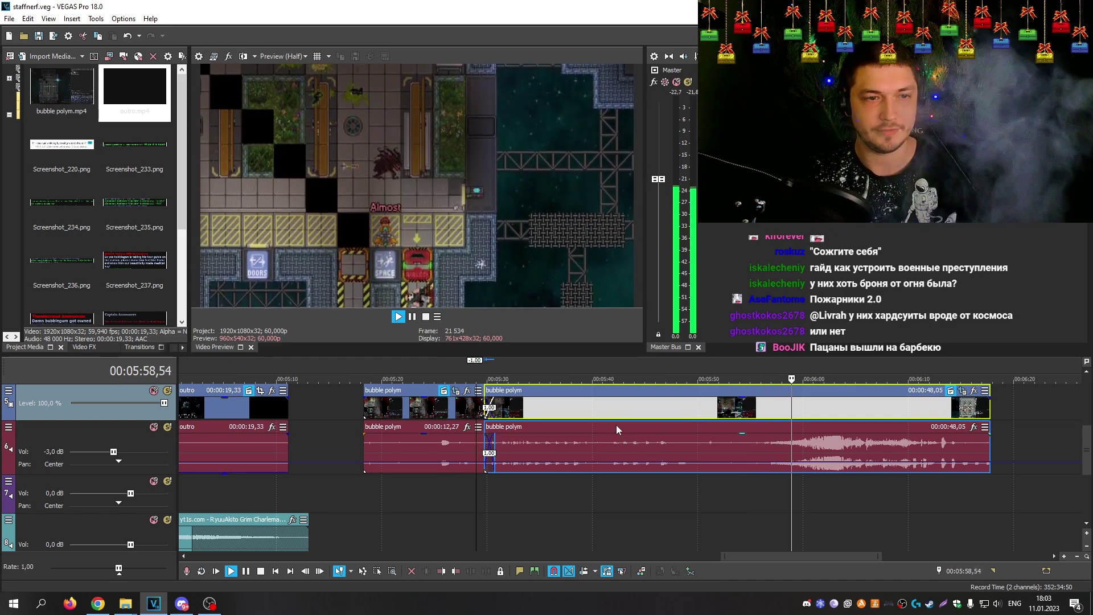
pyautogui.scroll(-3, 616, 424)
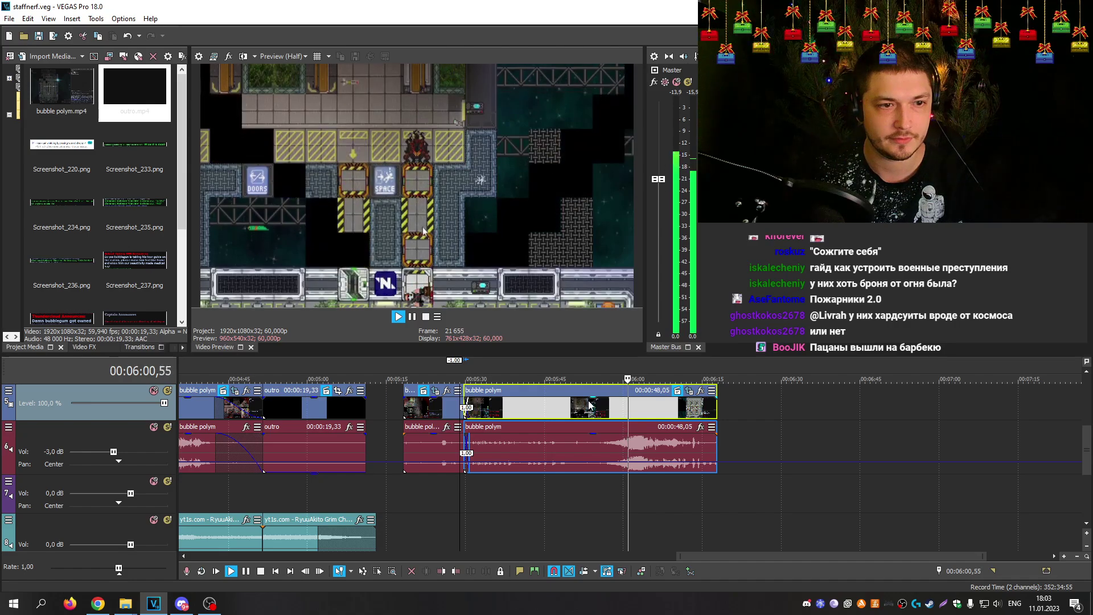
pyautogui.press('space')
pyautogui.press('Return')
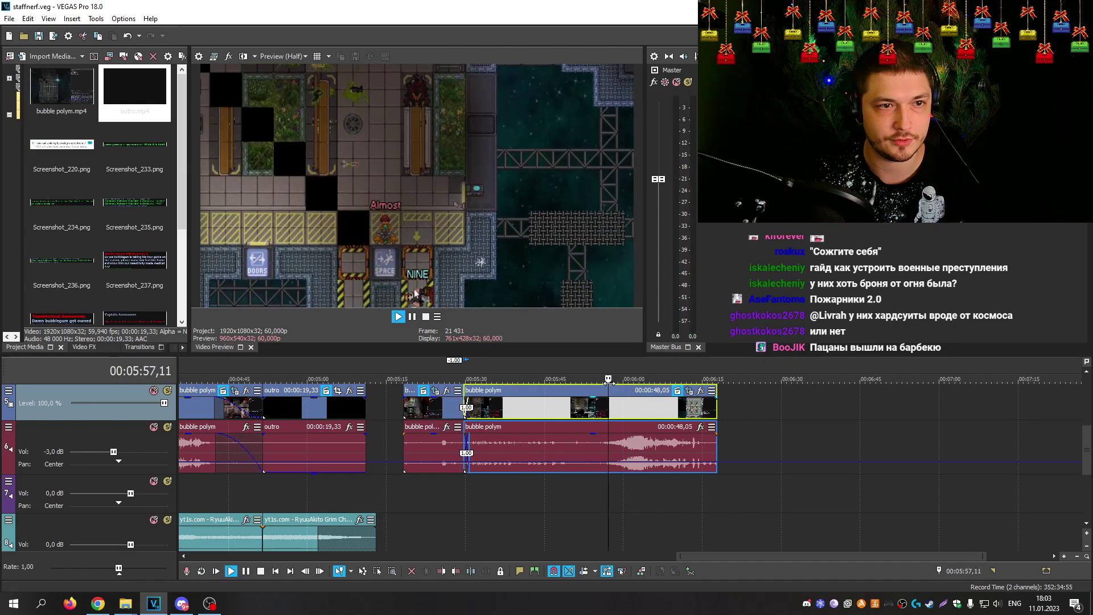
pyautogui.press('Return')
# Step: Add a Pan/Crop keyframe at 28,05 seconds in the second post-outro clip, keeping its current framing
pyautogui.click(612, 383)
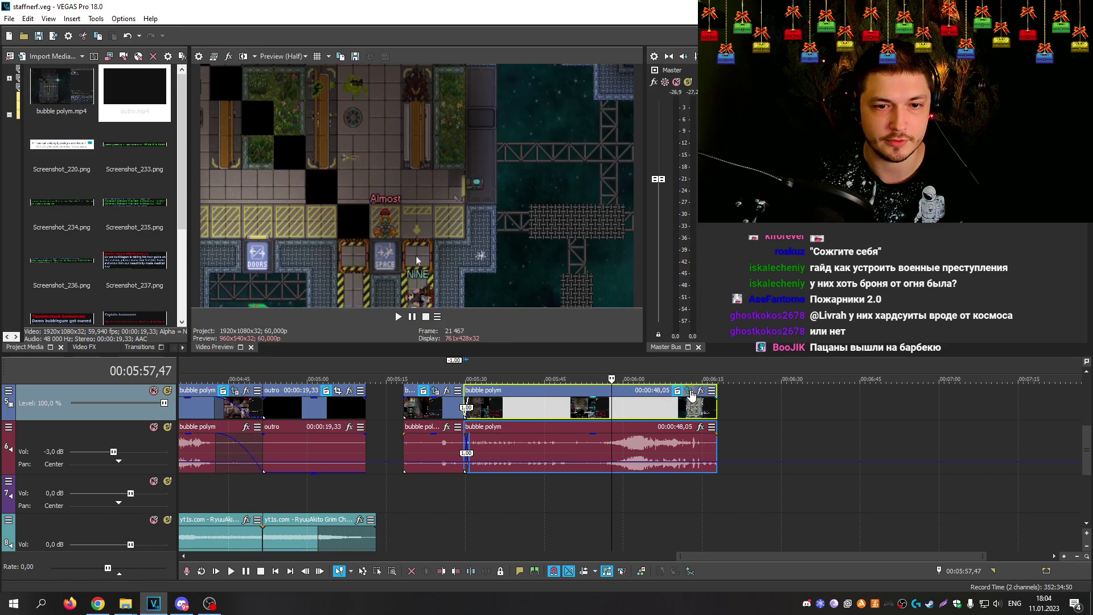
pyautogui.click(687, 392)
pyautogui.click(363, 517)
# Step: Move the second post-outro clip's crop down to Y Center 539,7 in a new keyframe at 31,00 seconds
pyautogui.press('space')
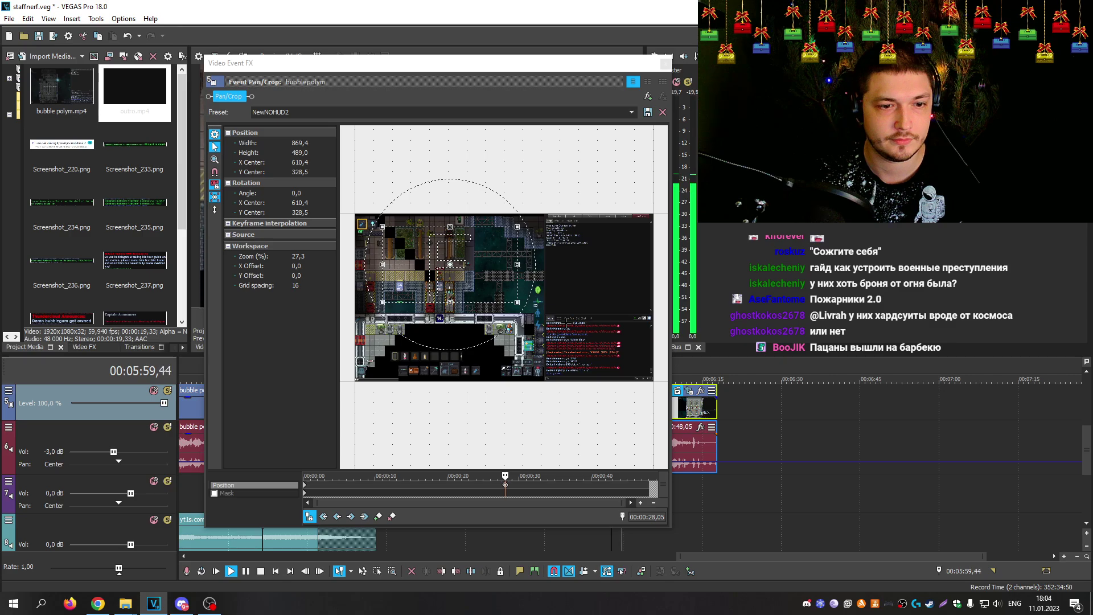
pyautogui.press('space')
pyautogui.press('Right')
pyautogui.press('Right')
pyautogui.press('Right')
pyautogui.press('Right')
pyautogui.press('Right')
pyautogui.press('Right')
pyautogui.press('Right')
pyautogui.press('Right')
pyautogui.press('Right')
pyautogui.press('Right')
pyautogui.press('Right')
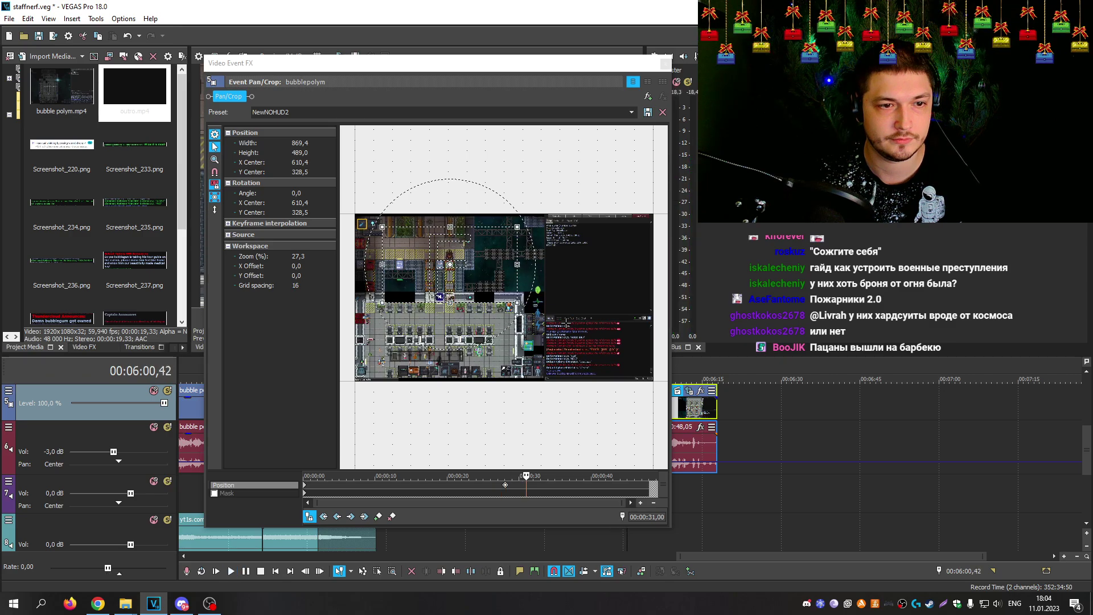
pyautogui.scroll(5, 537, 340)
pyautogui.moveTo(475, 283)
pyautogui.mouseDown()
pyautogui.moveTo(523, 280)
pyautogui.moveTo(521, 297)
pyautogui.moveTo(507, 308)
pyautogui.moveTo(489, 274)
pyautogui.mouseUp()
pyautogui.scroll(5, 507, 307)
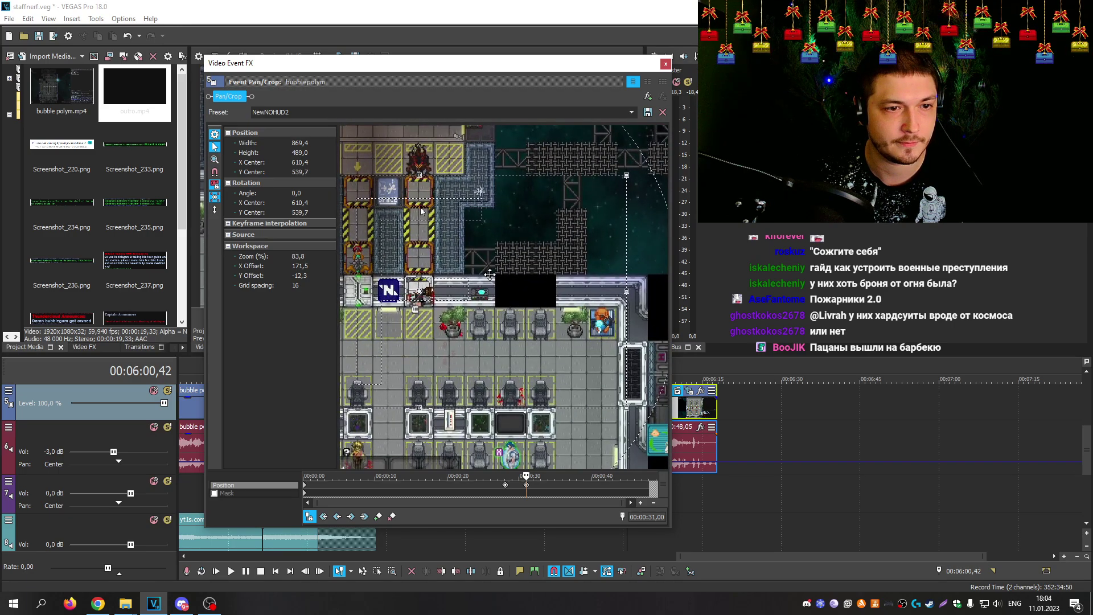
pyautogui.press('Escape')
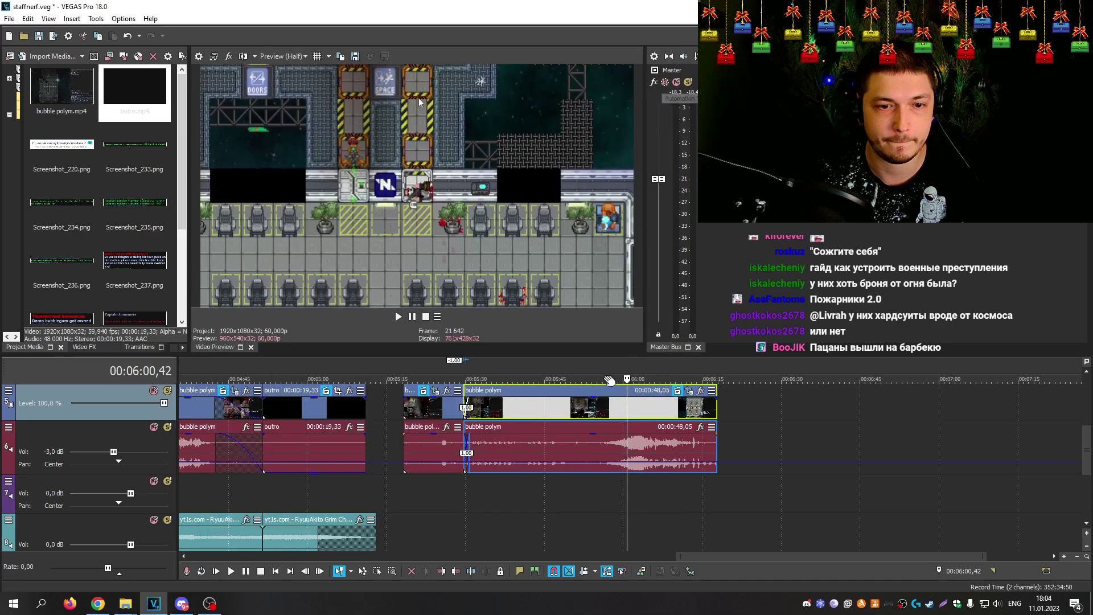
# Step: Play back the second post-outro clip from about 5:56 to its ending to check the crop movement
pyautogui.press('space')
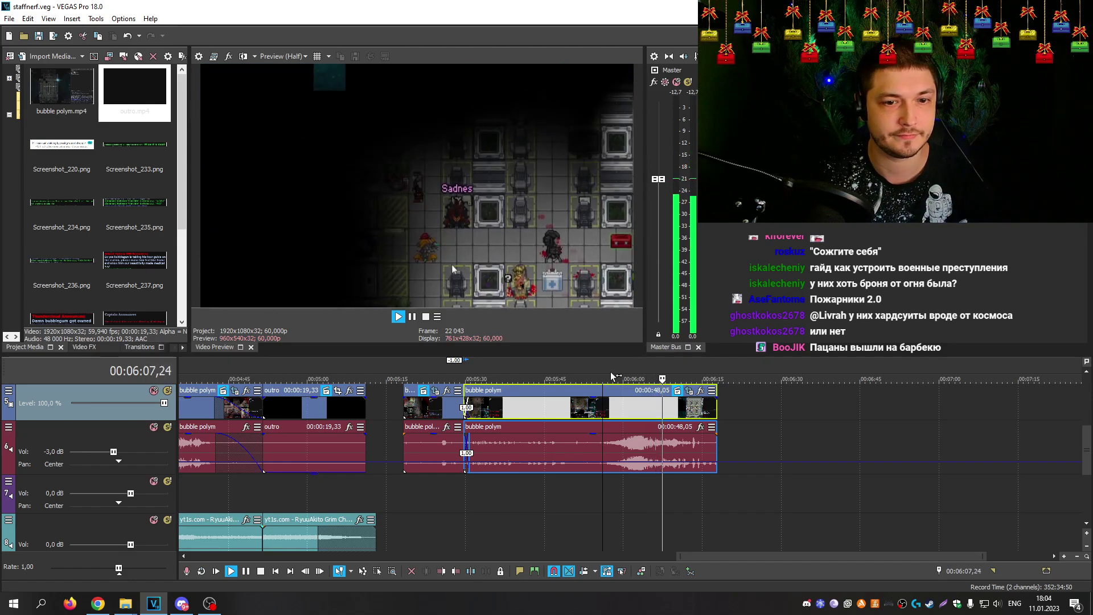
pyautogui.scroll(3, 709, 448)
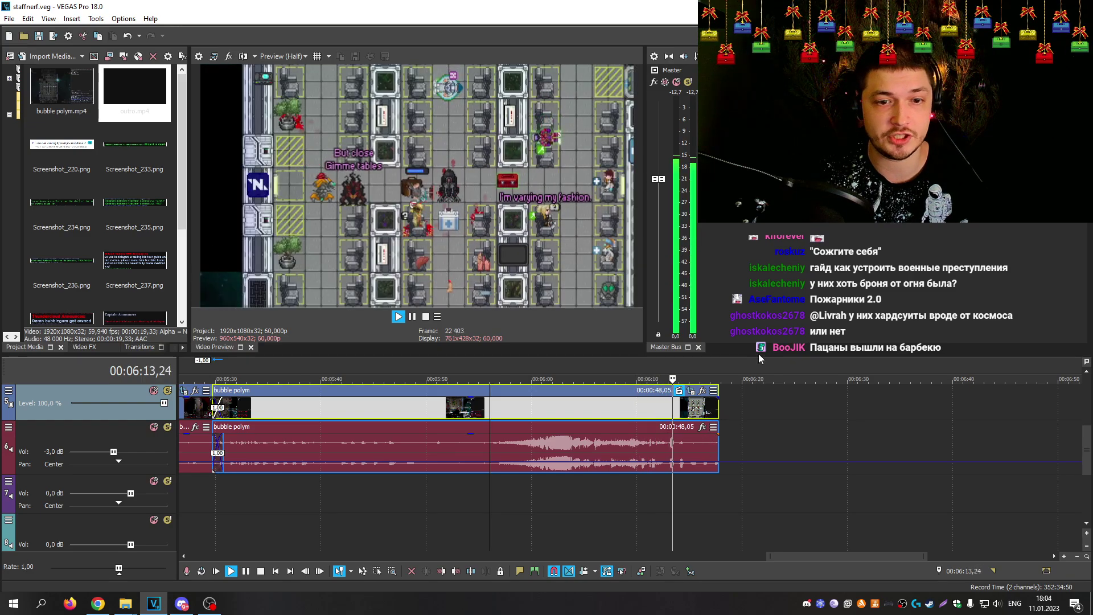
pyautogui.press('space')
# Step: Move both post-outro clips earlier so they start where the outro music ends, and play back the transition
pyautogui.scroll(-3, 481, 410)
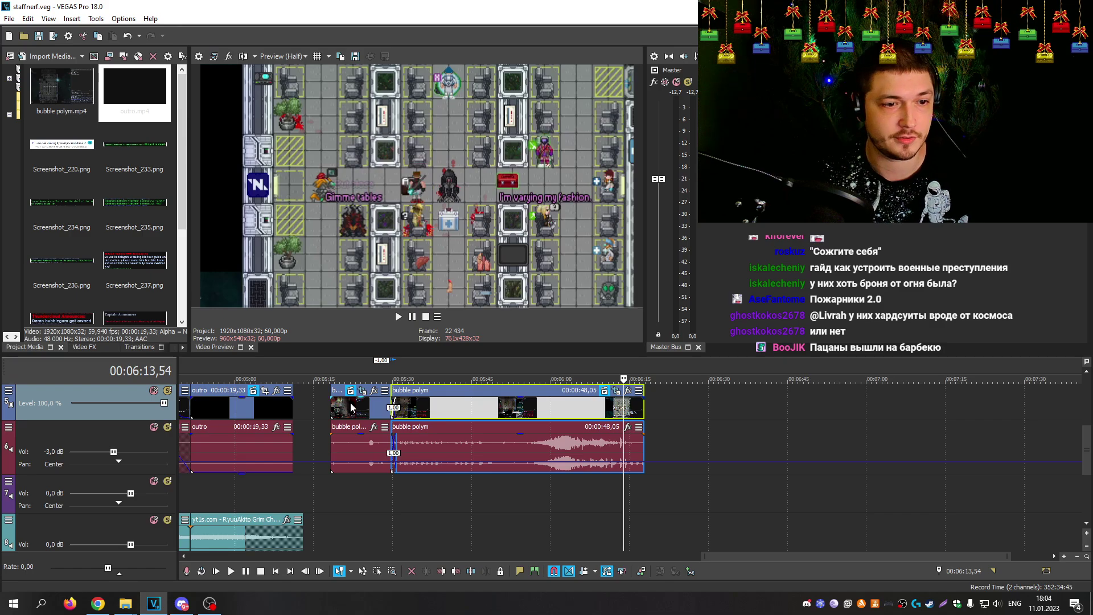
pyautogui.moveTo(352, 406); pyautogui.dragTo(322, 406)
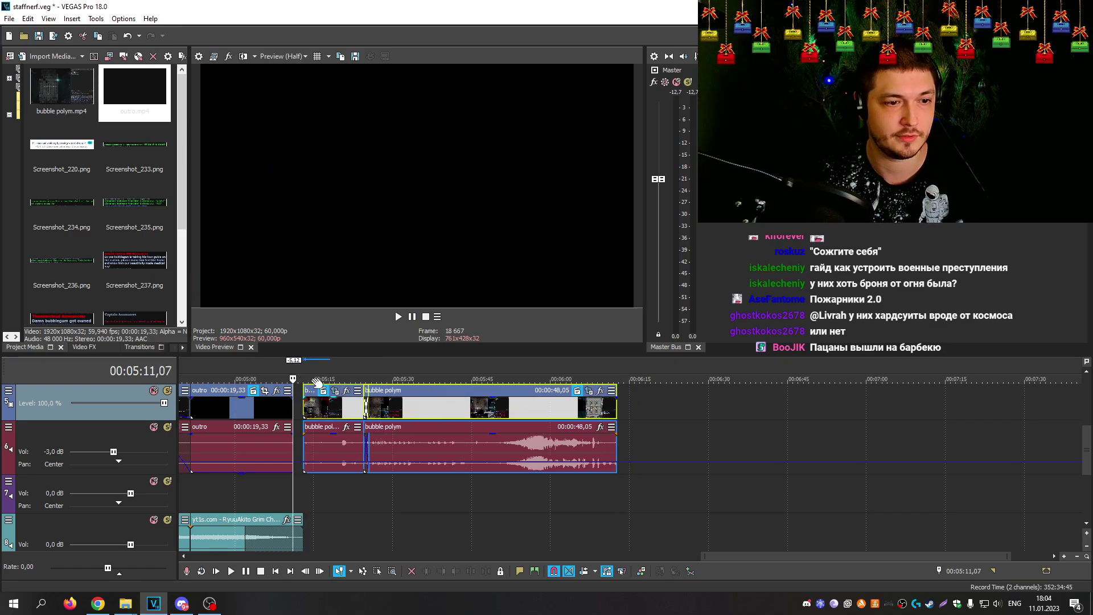
pyautogui.press('space')
pyautogui.scroll(3, 479, 412)
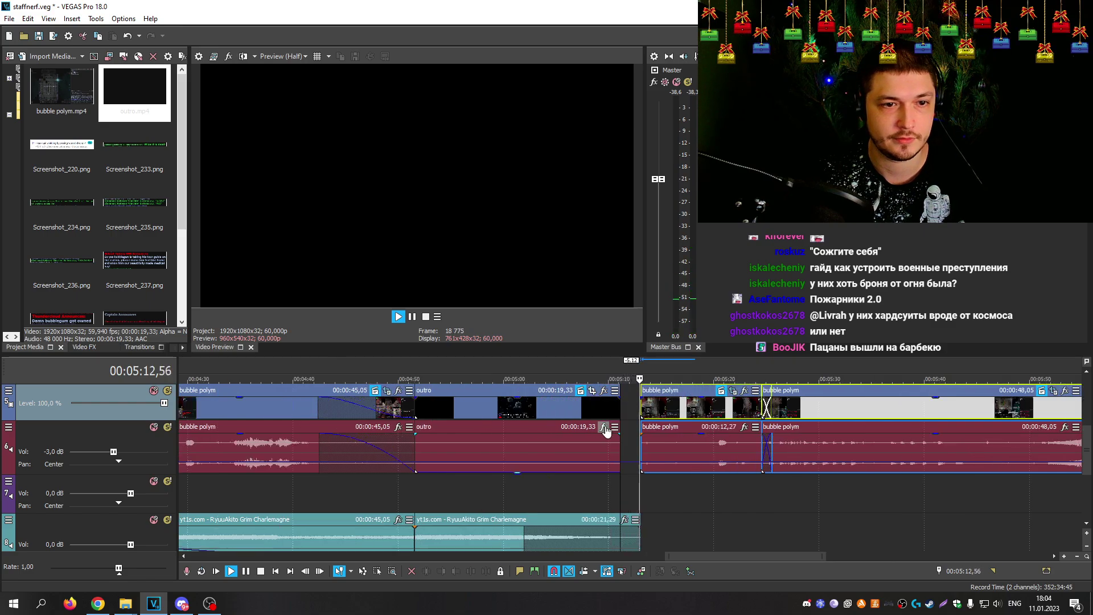
pyautogui.press('space')
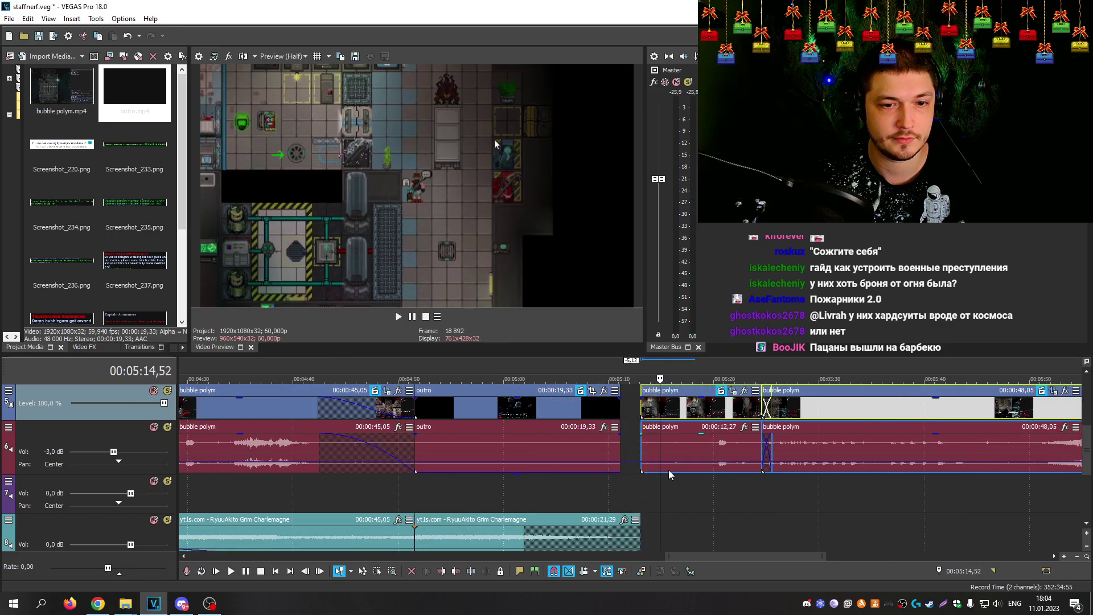
# Step: Add volume envelope points on the gameplay audio around the start of the first post-outro clip and play it back
pyautogui.scroll(2, 661, 476)
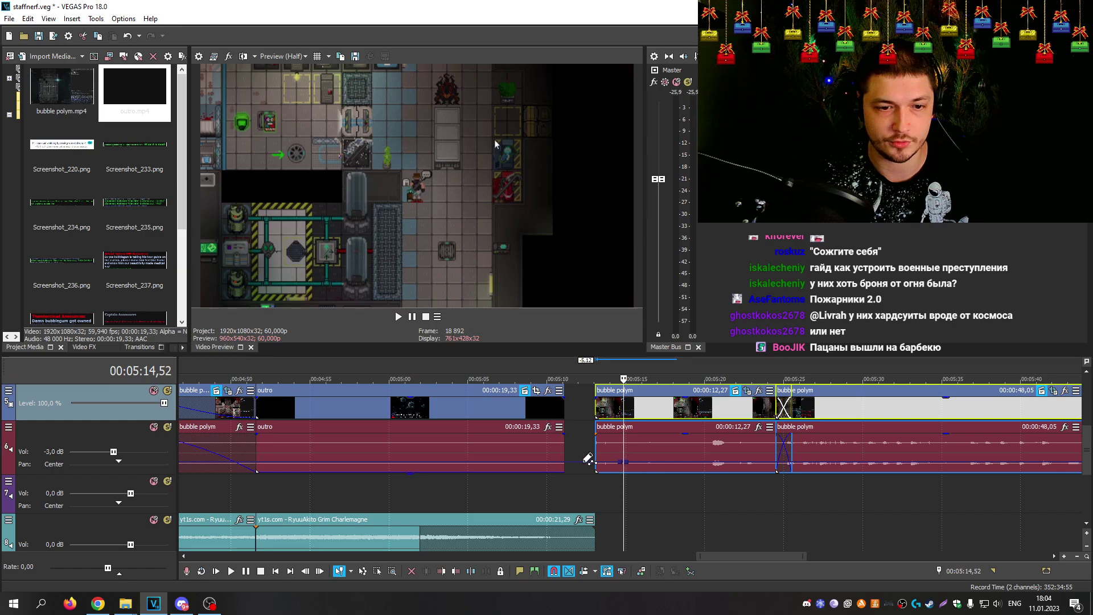
pyautogui.press('space')
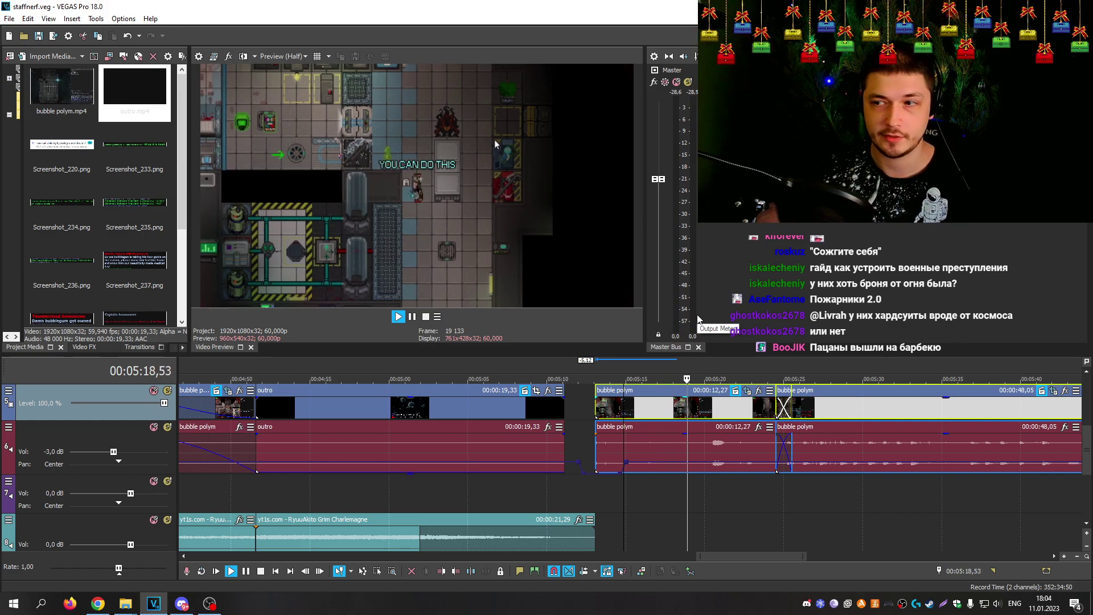
pyautogui.press('Down')
pyautogui.press('Down')
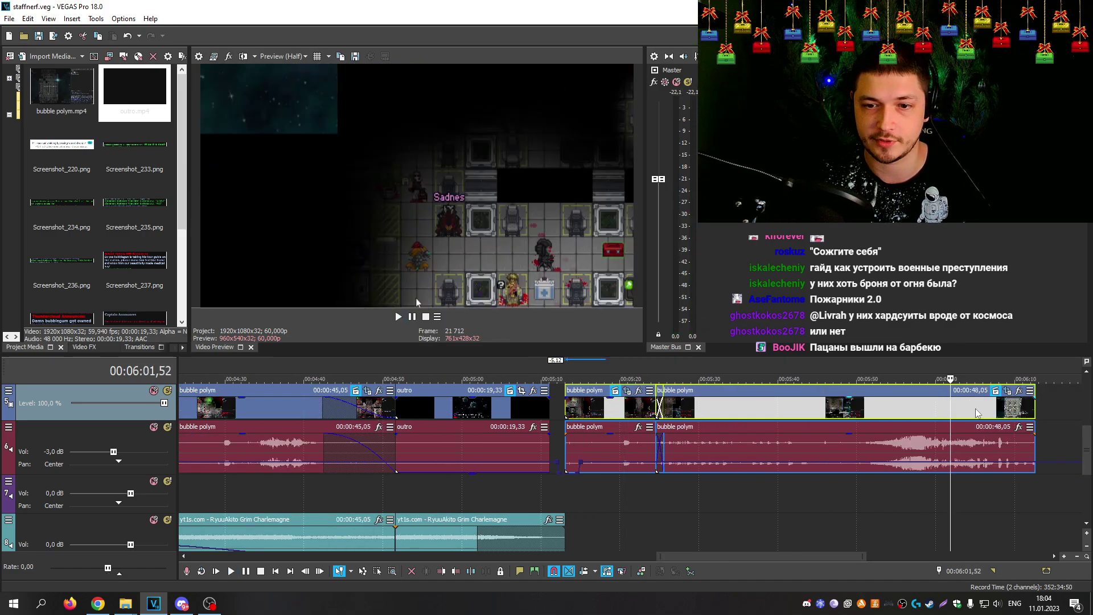
# Step: Play back the ending of the last clip from about 6:02 and stop the playhead at 6:05,07
pyautogui.press('space')
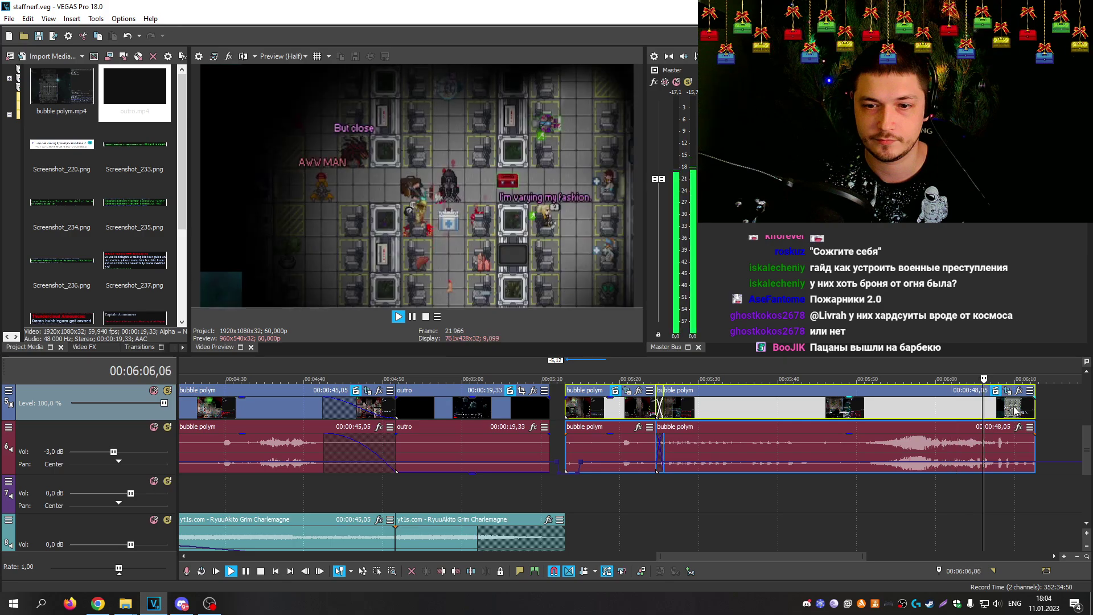
pyautogui.scroll(3, 911, 421)
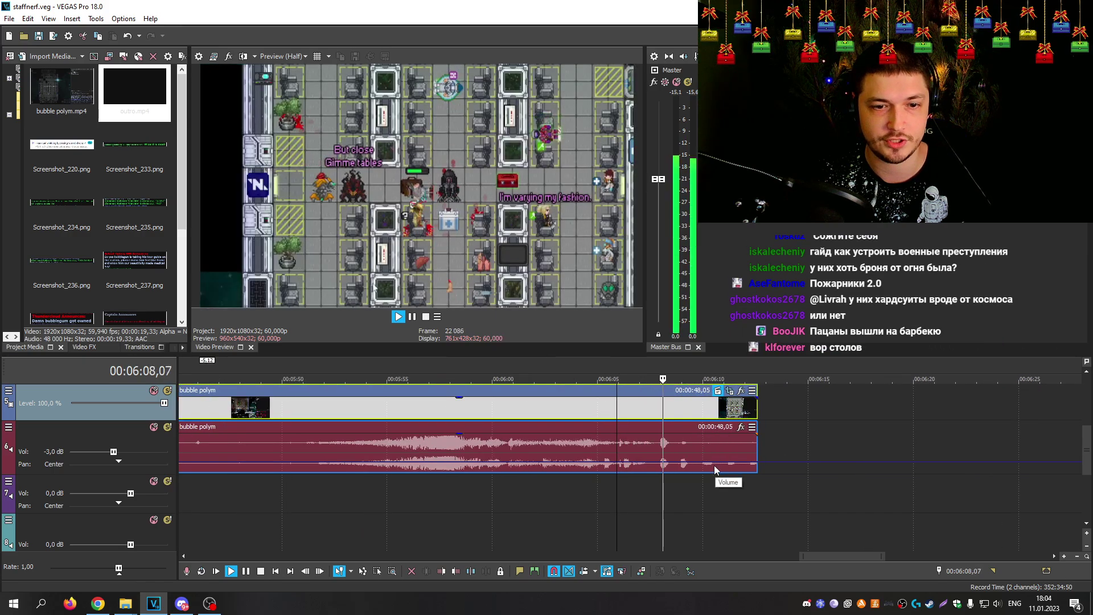
pyautogui.press('space')
pyautogui.press('space')
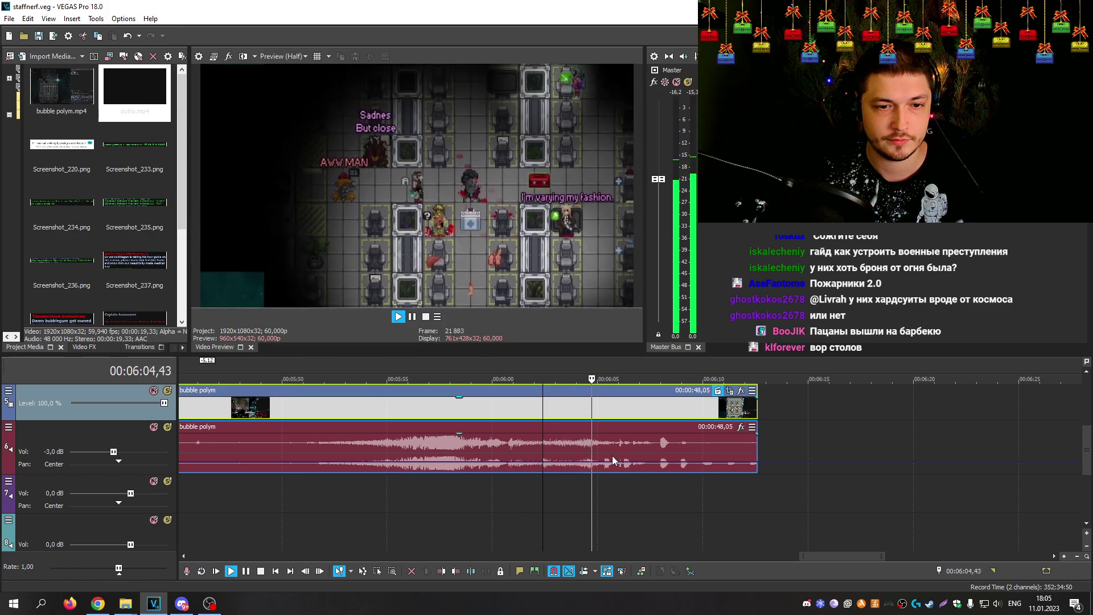
pyautogui.press('space')
pyautogui.scroll(2, 604, 467)
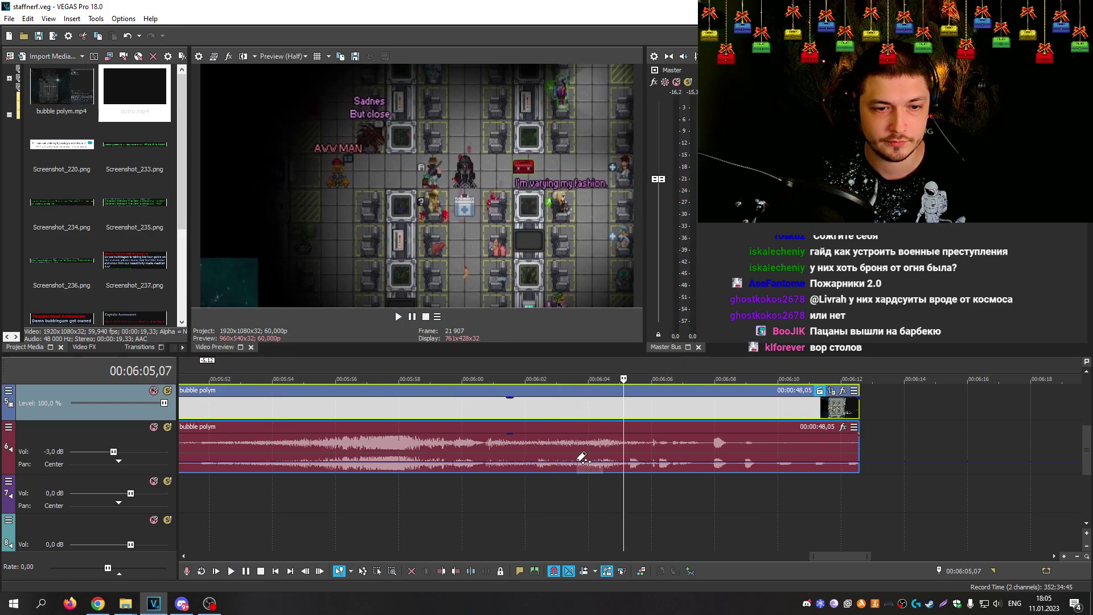
# Step: Add volume envelope points around 6:04 on the last clip's audio, lower the volume after them, save the project and play back
pyautogui.doubleClick(577, 462)
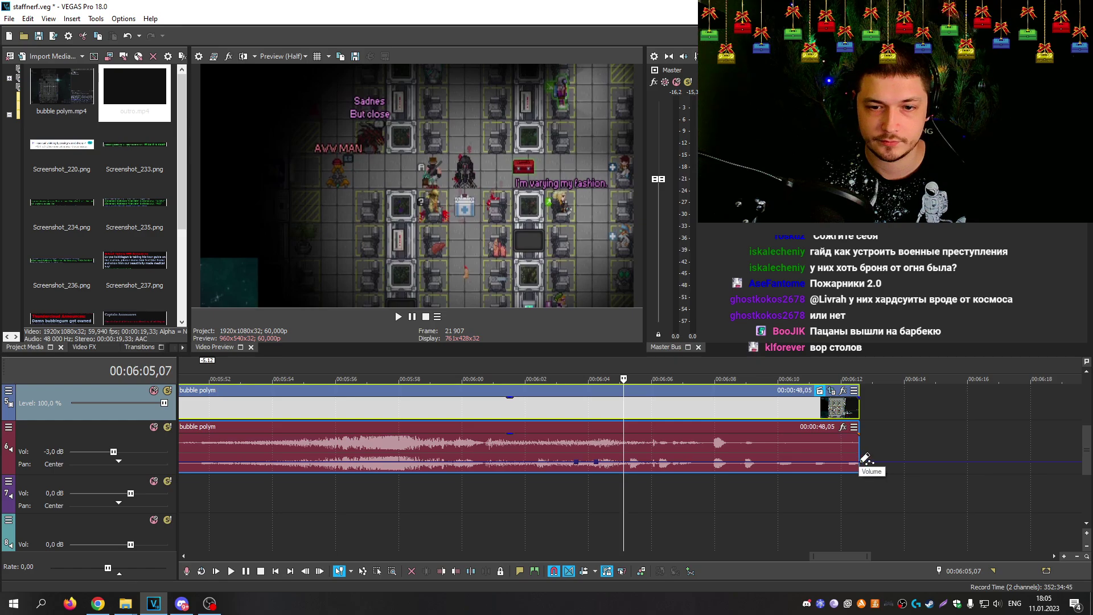
pyautogui.moveTo(821, 462); pyautogui.dragTo(821, 470)
pyautogui.hotkey('ctrl', 's')
pyautogui.click(570, 376)
pyautogui.press('space')
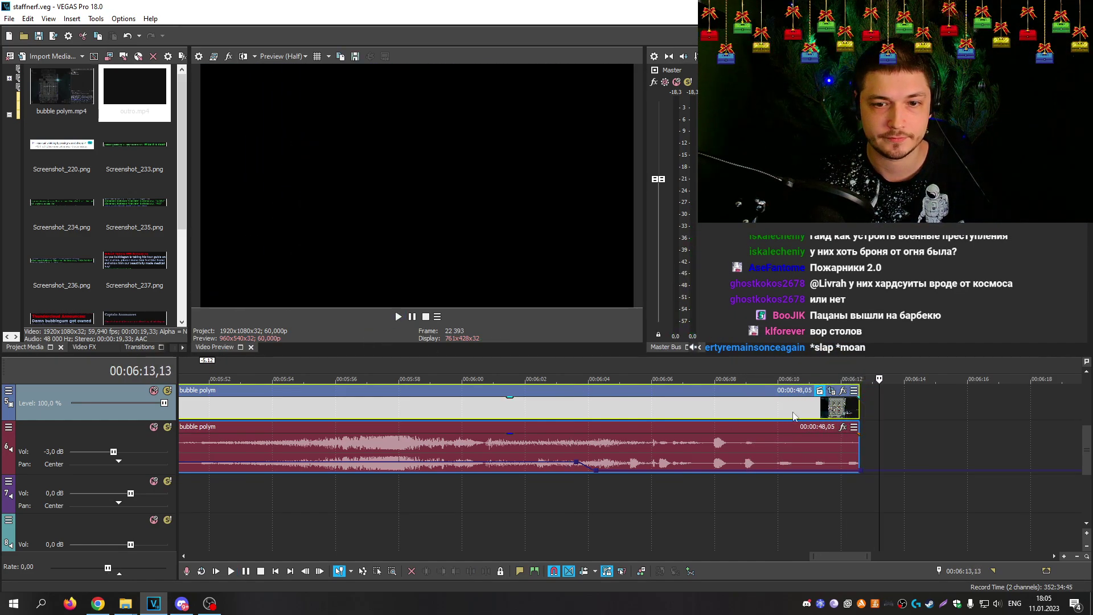
# Step: Fade out the last clip's video from about 6:10 to its end and play back the fade
pyautogui.moveTo(860, 397); pyautogui.dragTo(780, 392)
pyautogui.click(779, 384)
pyautogui.press('space')
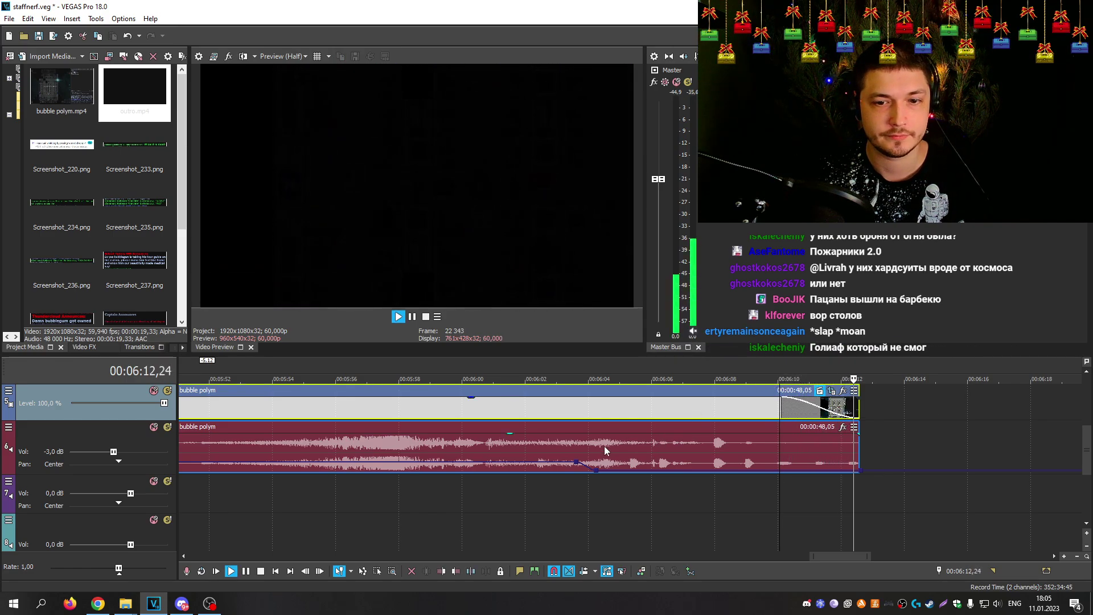
pyautogui.press('space')
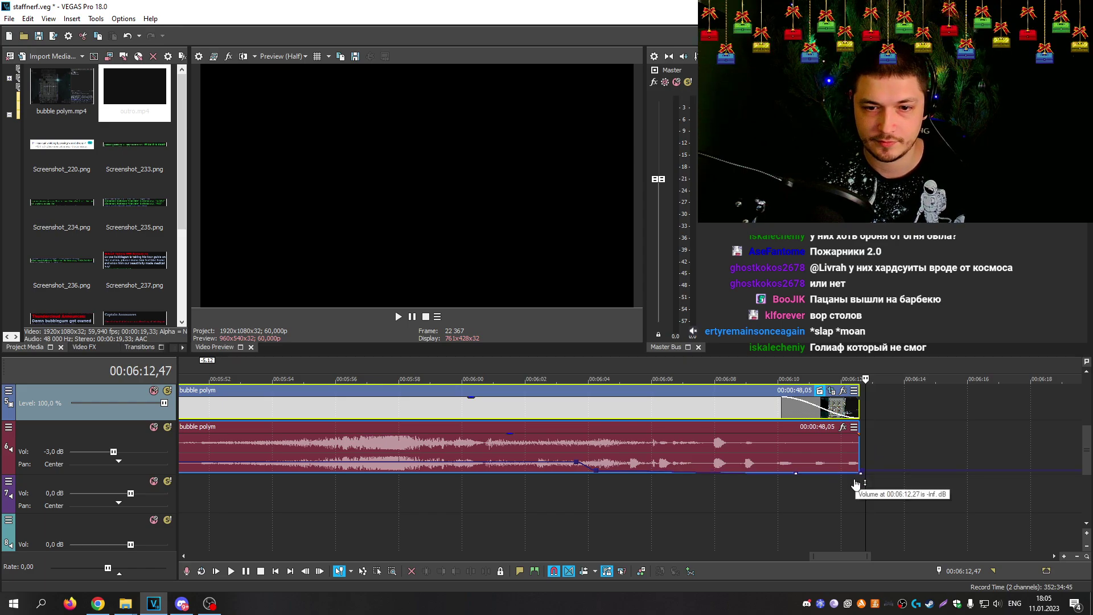
# Step: Adjust the volume envelope near the end of the last clip's audio and play back the ending from about 6:10
pyautogui.moveTo(856, 482); pyautogui.dragTo(857, 477)
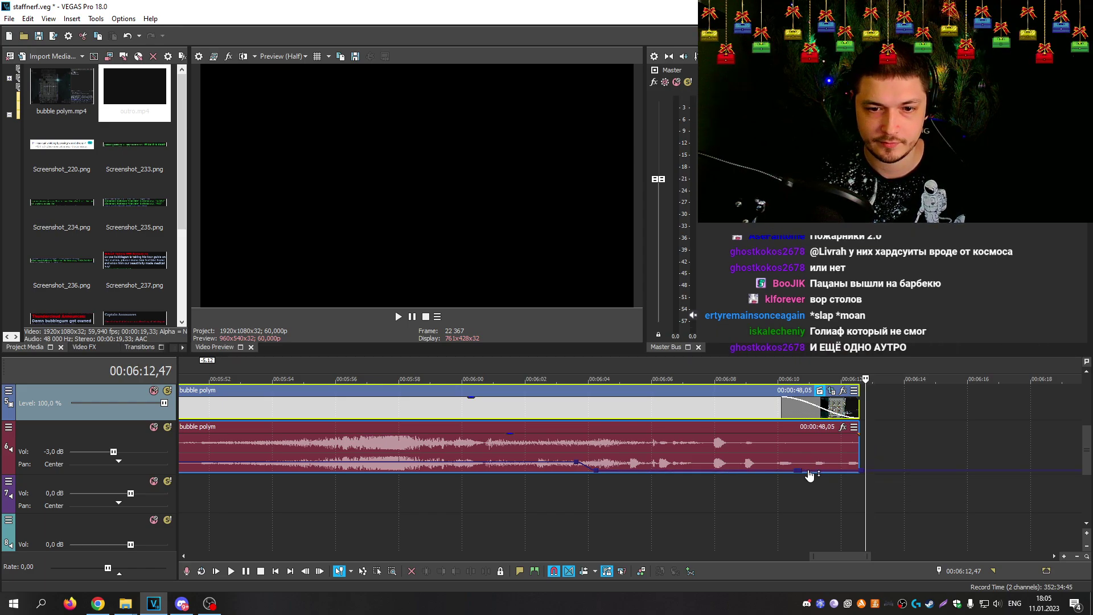
pyautogui.click(773, 389)
pyautogui.press('space')
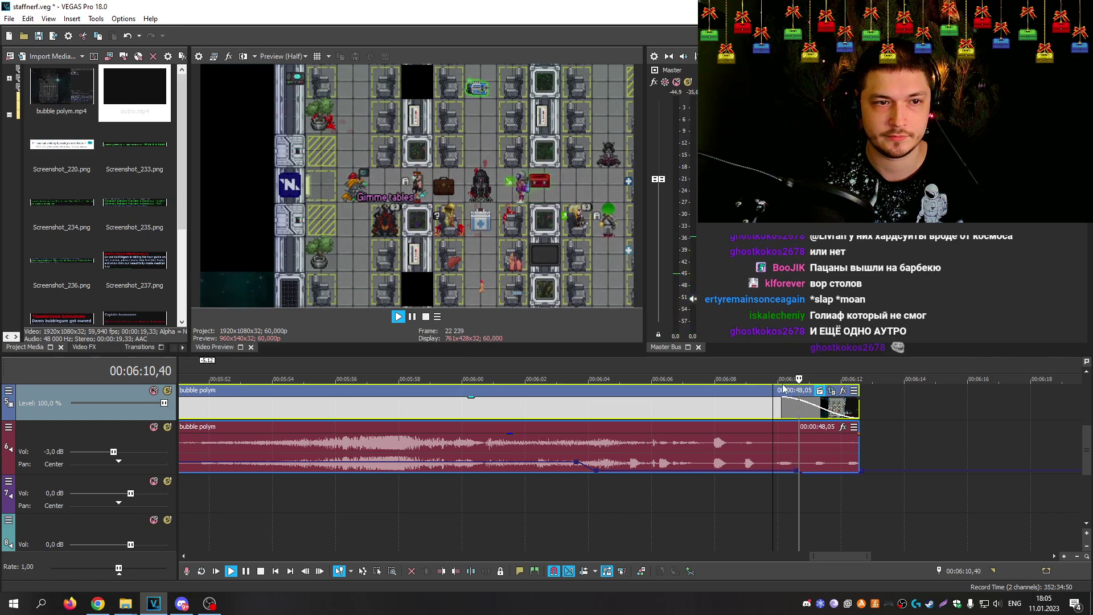
pyautogui.scroll(-5, 692, 434)
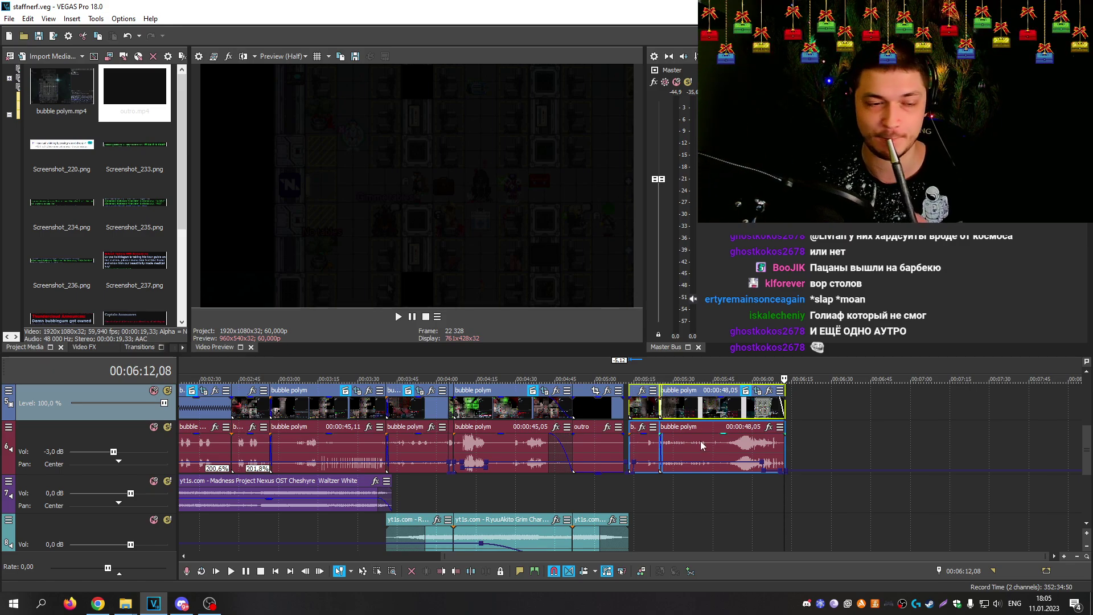
# Step: Play back the opening of the project and return the playhead to the start
pyautogui.scroll(-2, 676, 490)
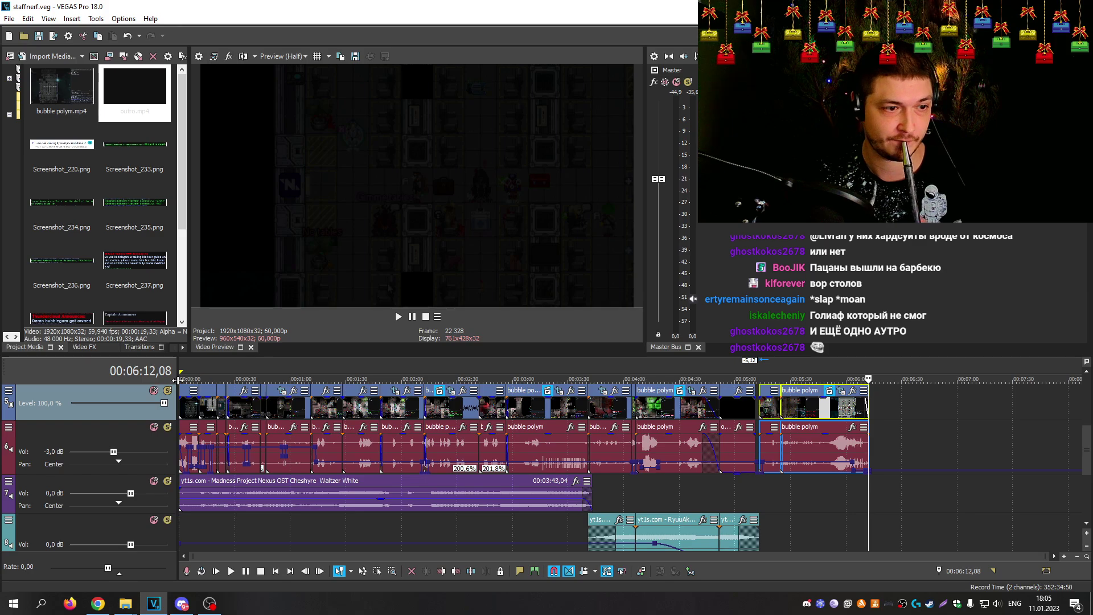
pyautogui.click(180, 378)
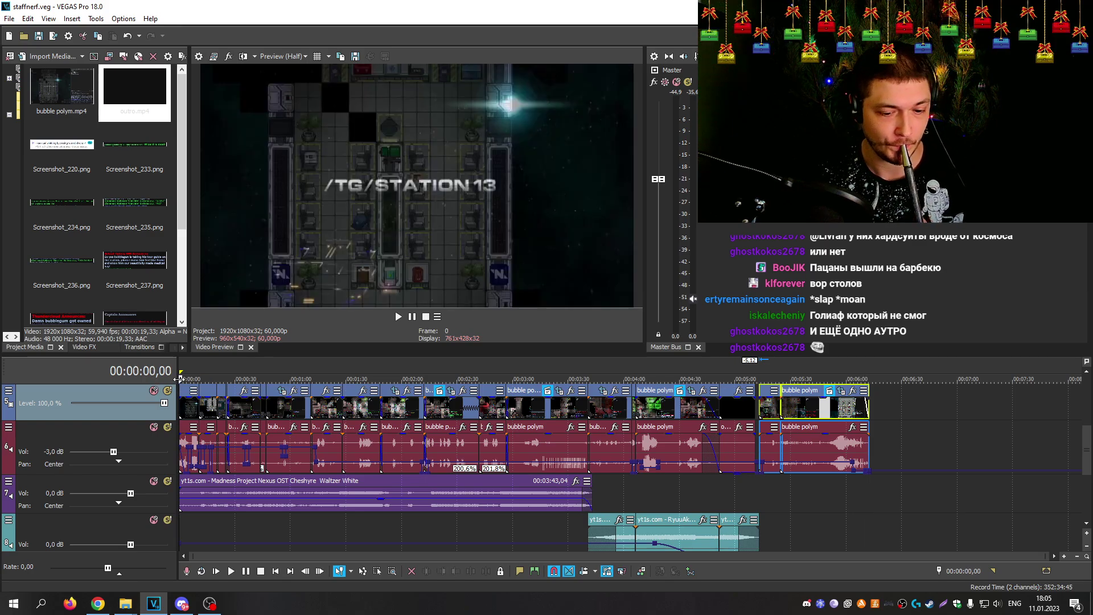
pyautogui.press('space')
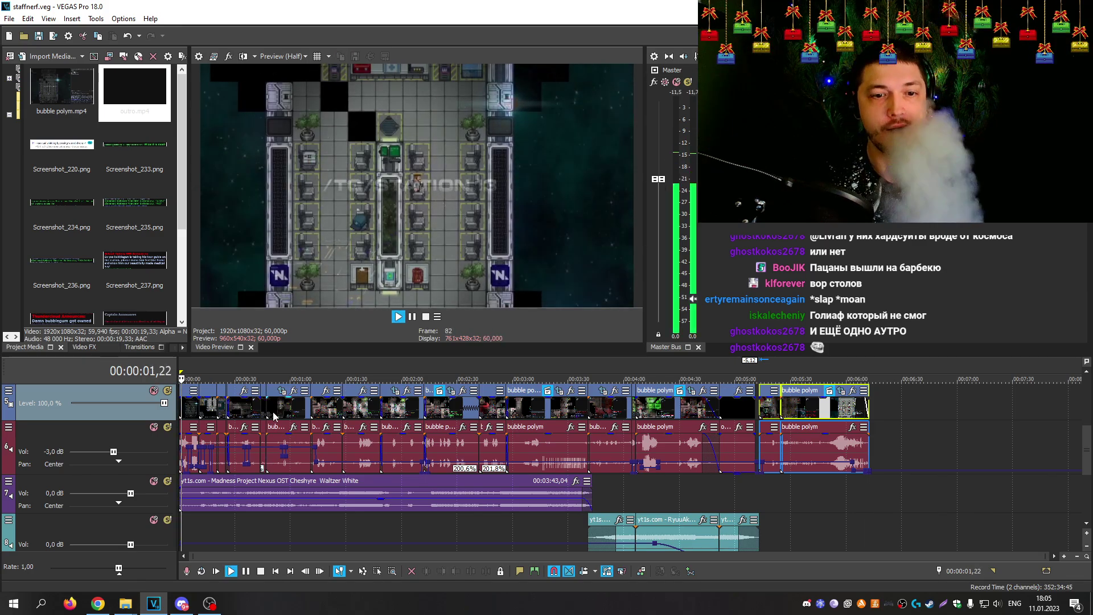
pyautogui.click(181, 392)
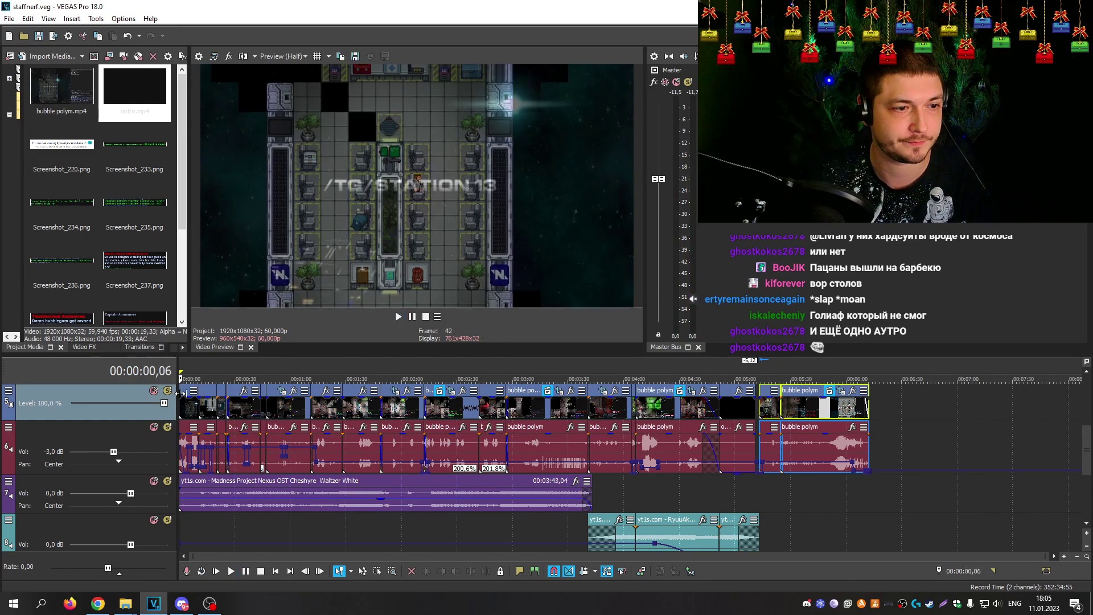
pyautogui.press('Home')
# Step: Widen the video preview area while keeping enough height for the timeline tracks
pyautogui.moveTo(283, 357); pyautogui.dragTo(259, 462)
pyautogui.moveTo(646, 321); pyautogui.dragTo(836, 331)
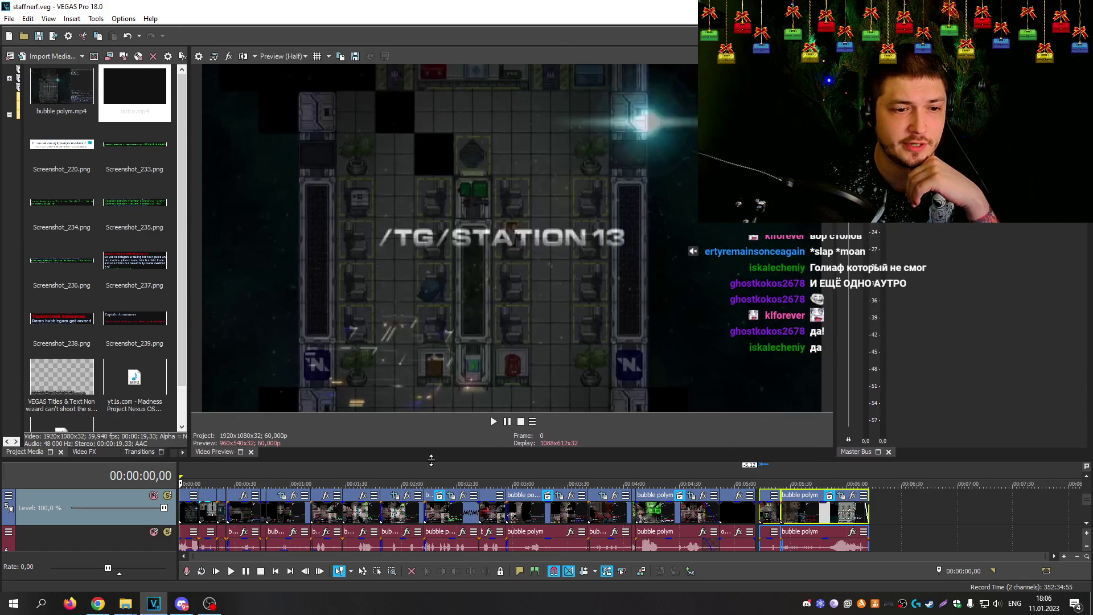
pyautogui.moveTo(431, 460); pyautogui.dragTo(441, 343)
# Step: Set the loop region from the project start to 6:12,35, and open and close the render settings
pyautogui.doubleClick(190, 362)
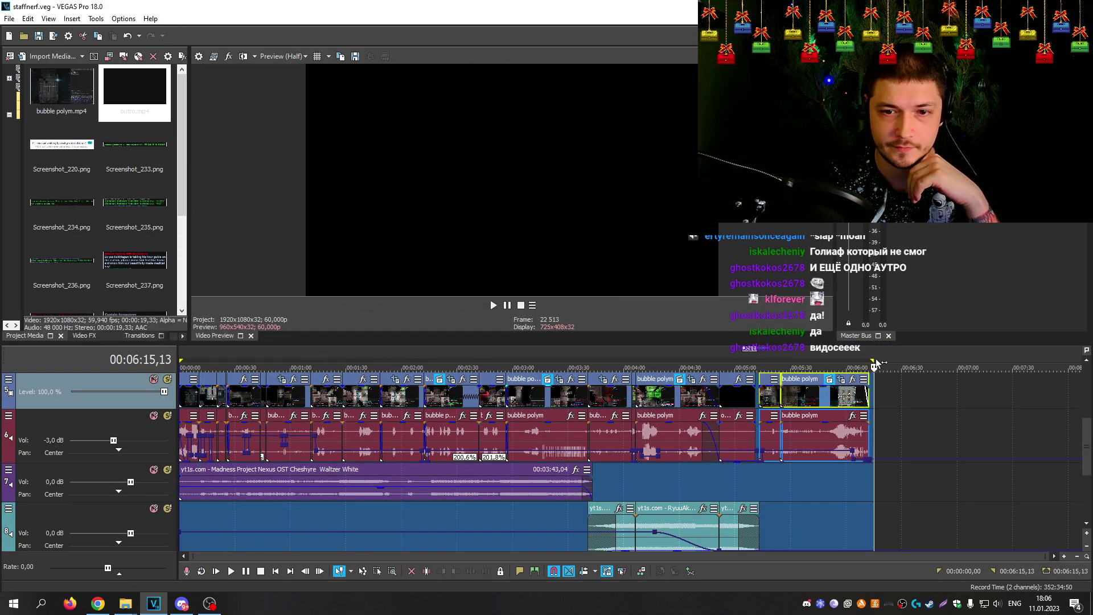
pyautogui.moveTo(872, 360); pyautogui.dragTo(868, 359)
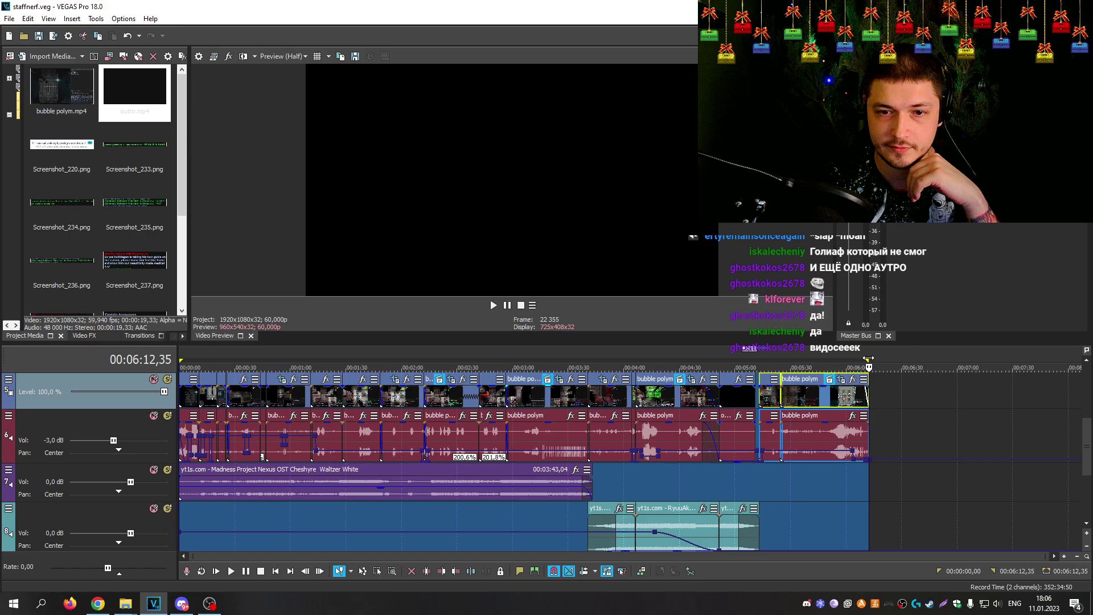
pyautogui.click(182, 357)
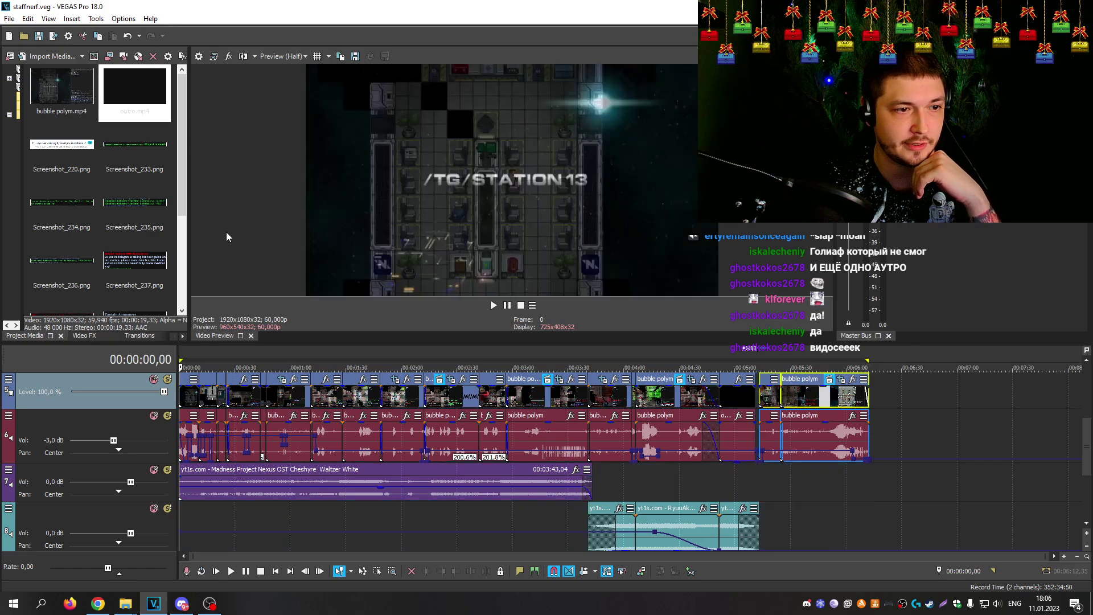
pyautogui.click(53, 36)
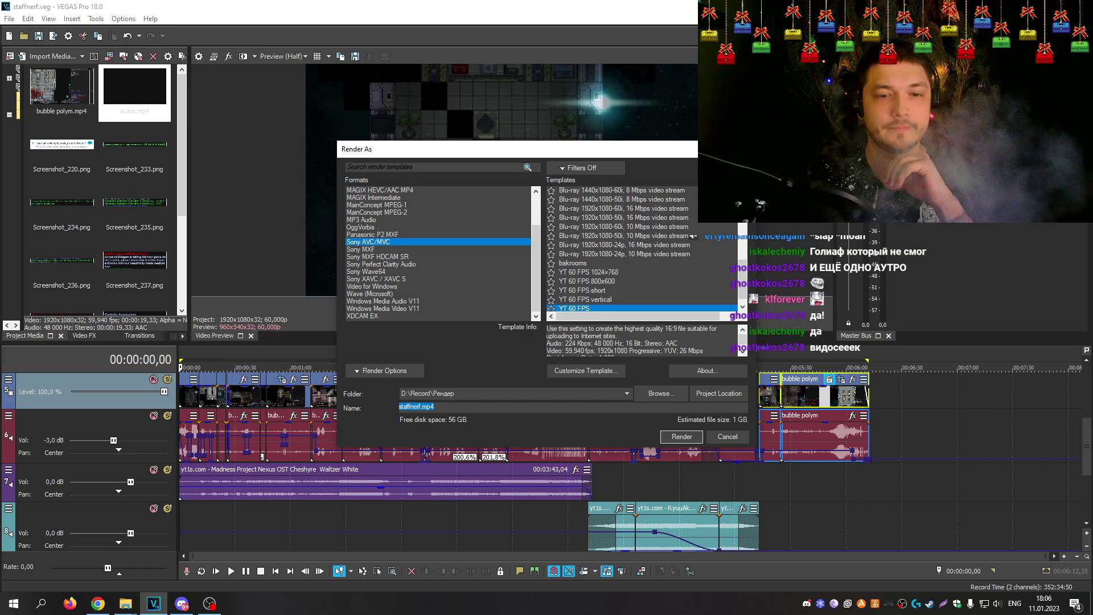
pyautogui.press('Escape')
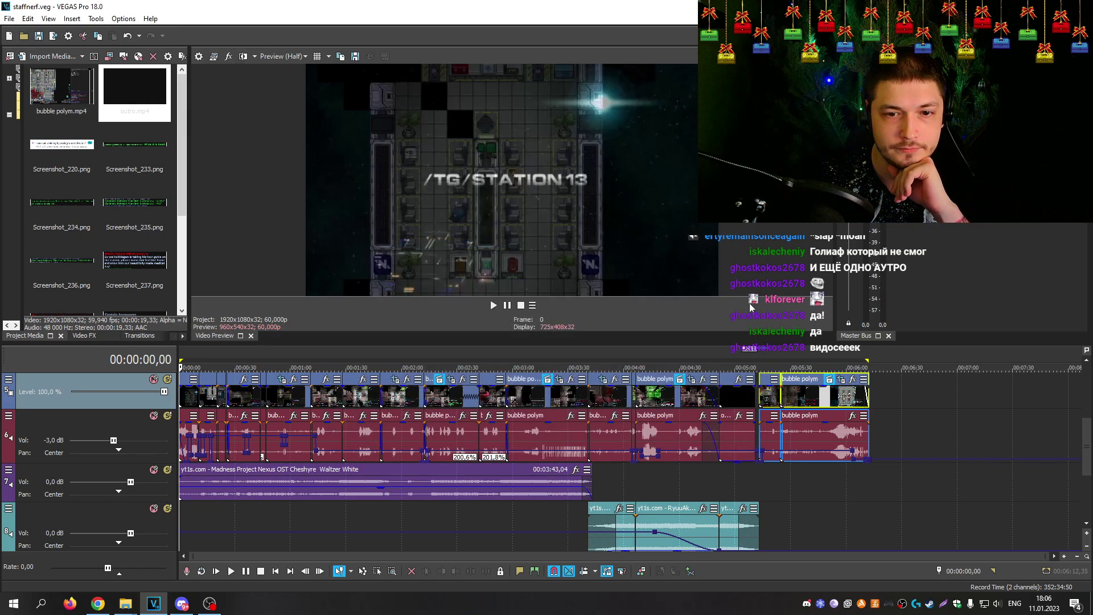
# Step: Move both post-outro clips about 29 seconds later, leaving a gap after the outro music
pyautogui.click(760, 369)
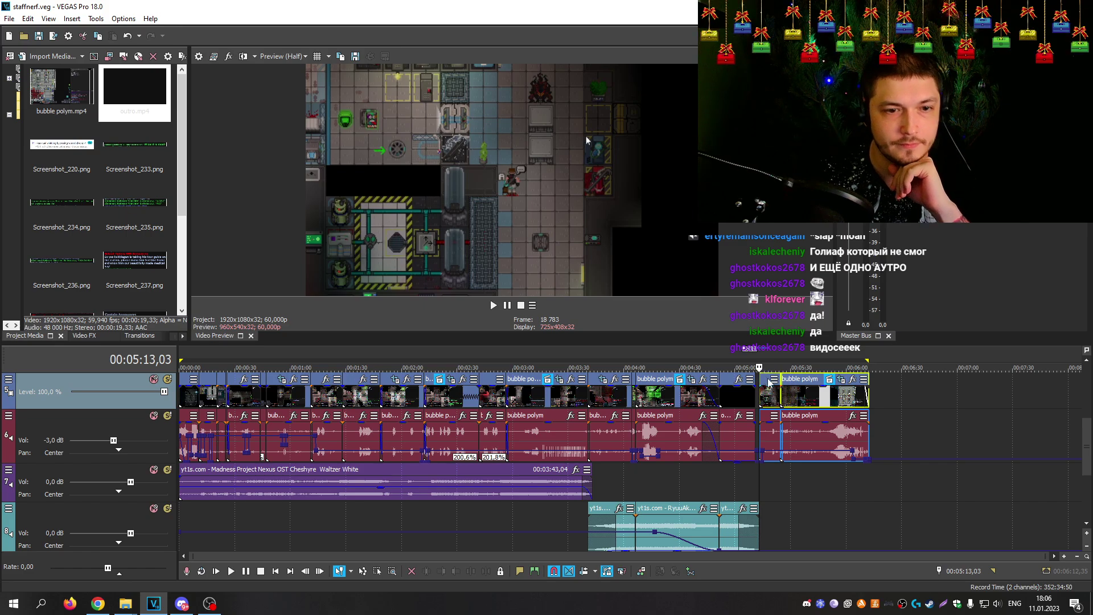
pyautogui.scroll(3, 905, 426)
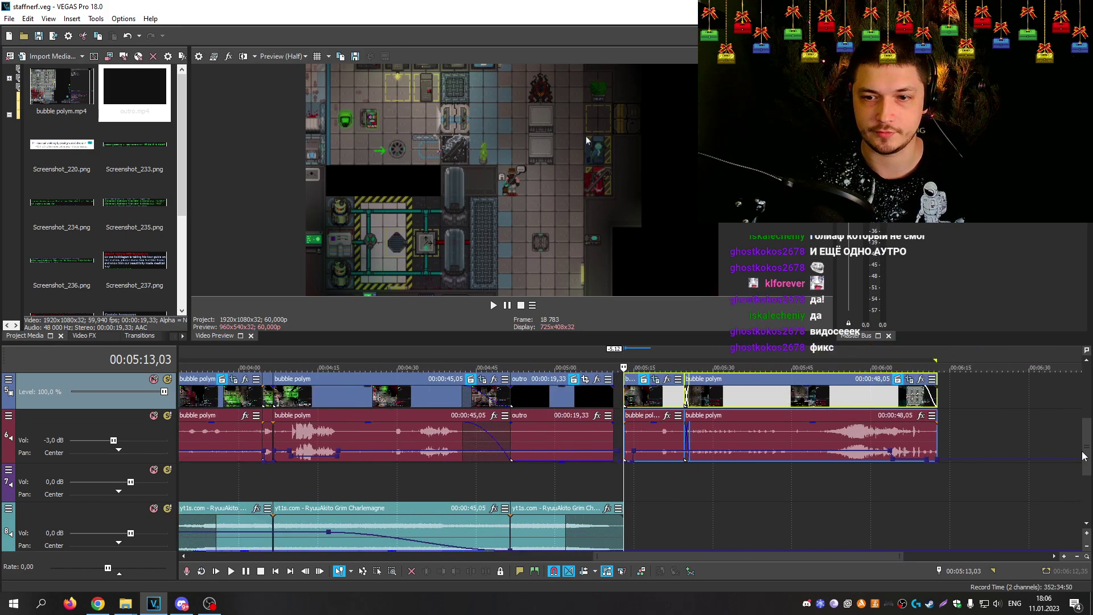
pyautogui.scroll(1, 1084, 456)
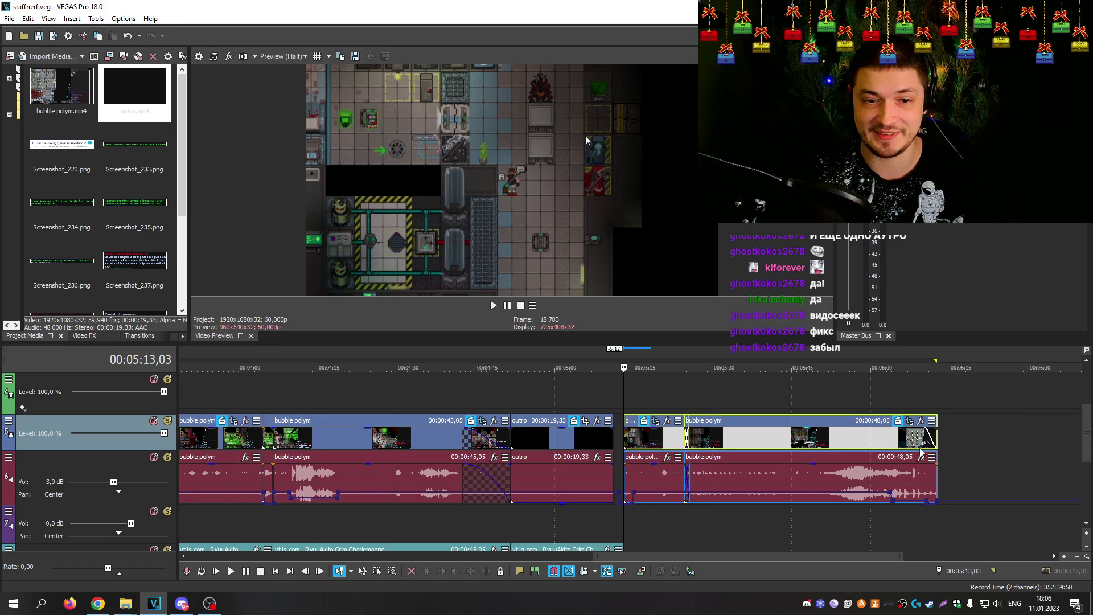
pyautogui.moveTo(716, 446); pyautogui.dragTo(867, 443)
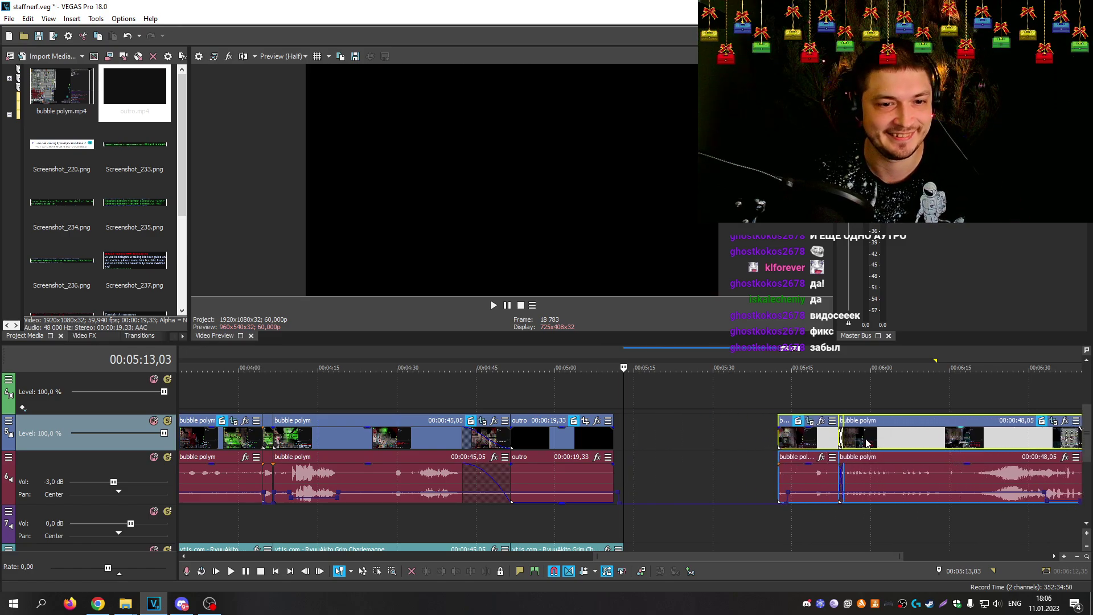
pyautogui.scroll(-3, 632, 385)
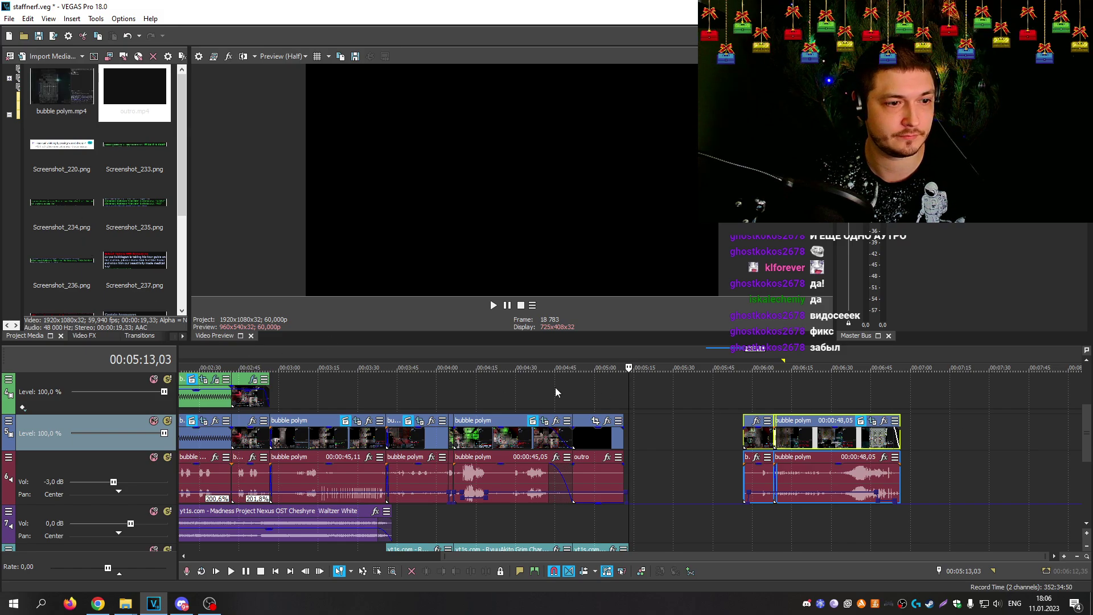
# Step: Insert a video track above the main gameplay track and place Screenshot_220.png on it just after the outro
pyautogui.rightClick(79, 433)
pyautogui.click(125, 282)
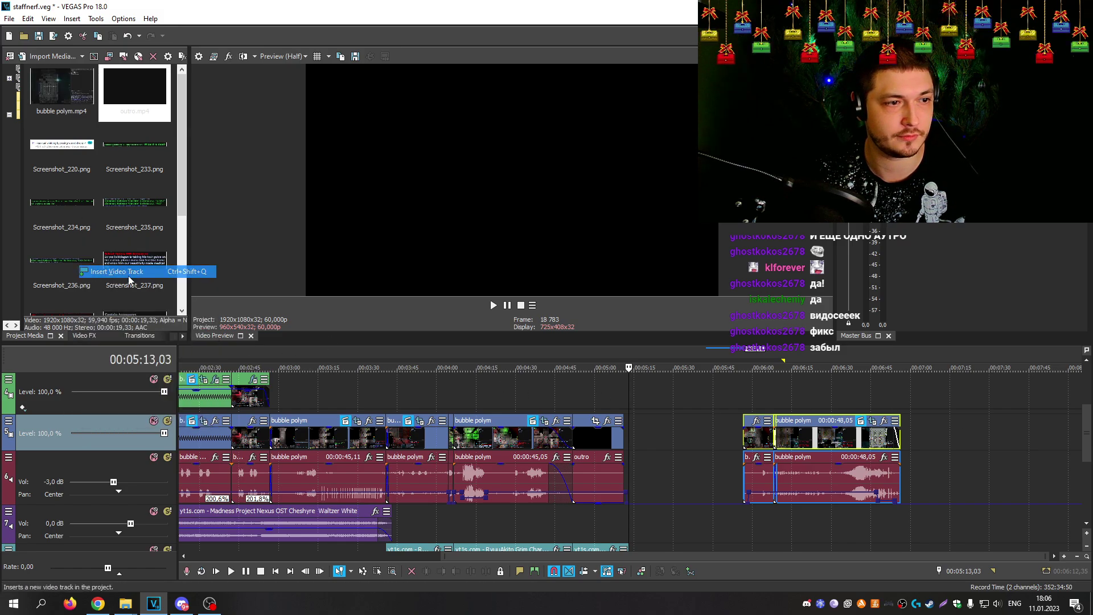
pyautogui.moveTo(72, 177); pyautogui.dragTo(631, 434)
# Step: Shift Screenshot_220 to start at about 5:13, extend it to about 5:22 while playing back from the outro, and save the project
pyautogui.click(613, 384)
pyautogui.scroll(1, 666, 420)
pyautogui.press('space')
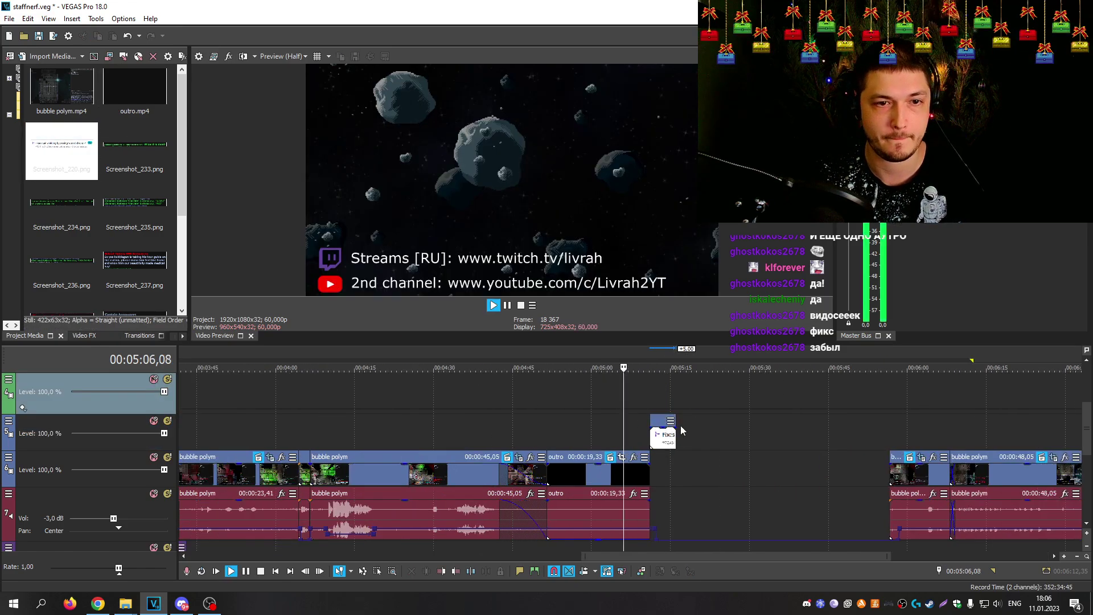
pyautogui.scroll(1, 700, 433)
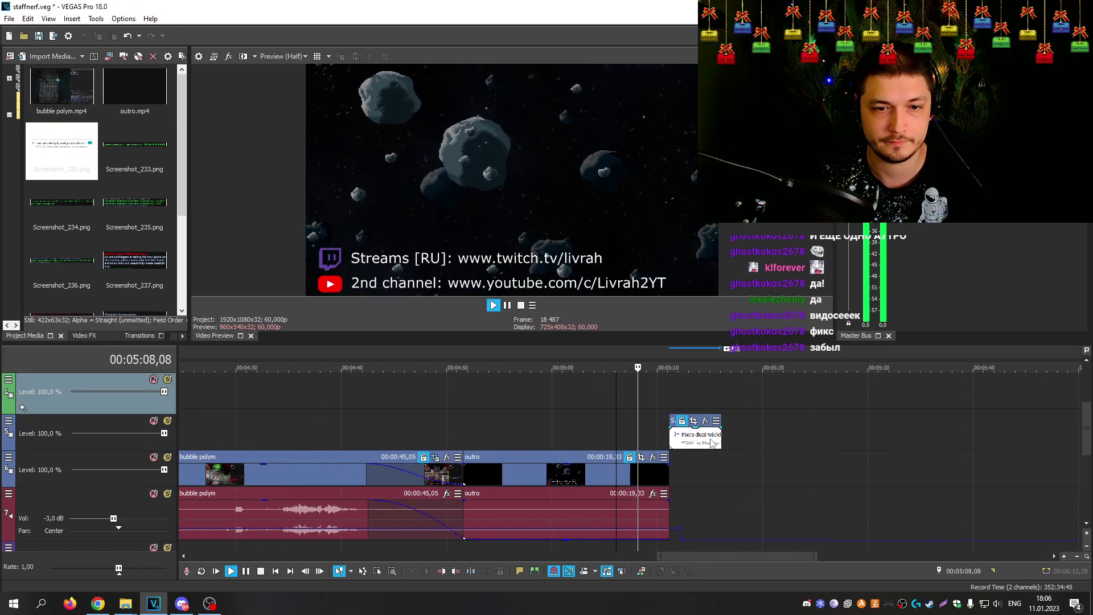
pyautogui.click(715, 442)
pyautogui.moveTo(713, 443); pyautogui.dragTo(790, 442)
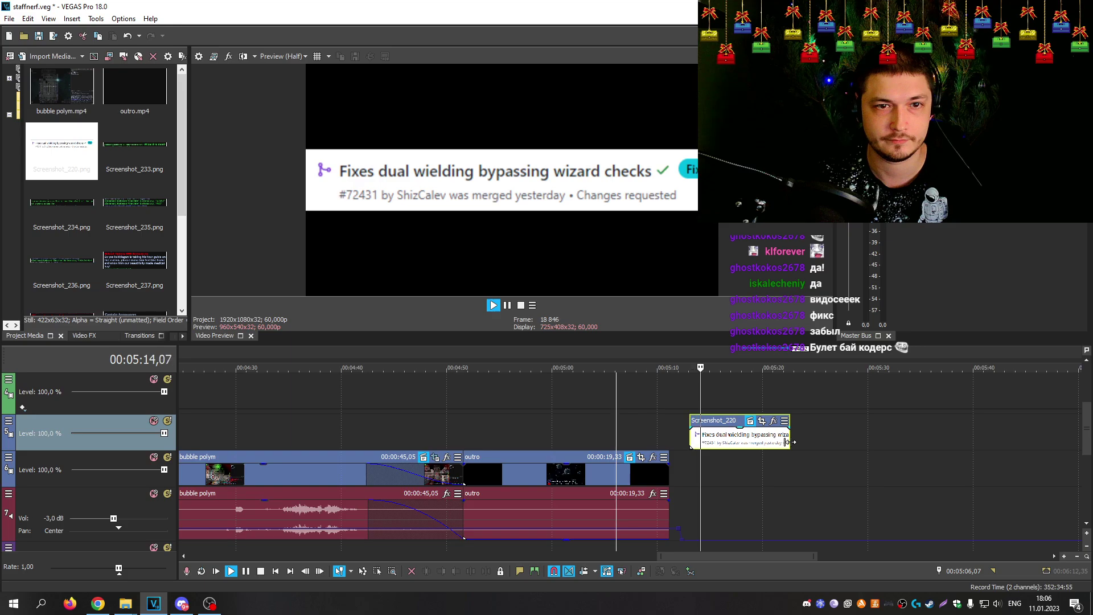
pyautogui.scroll(-4, 781, 447)
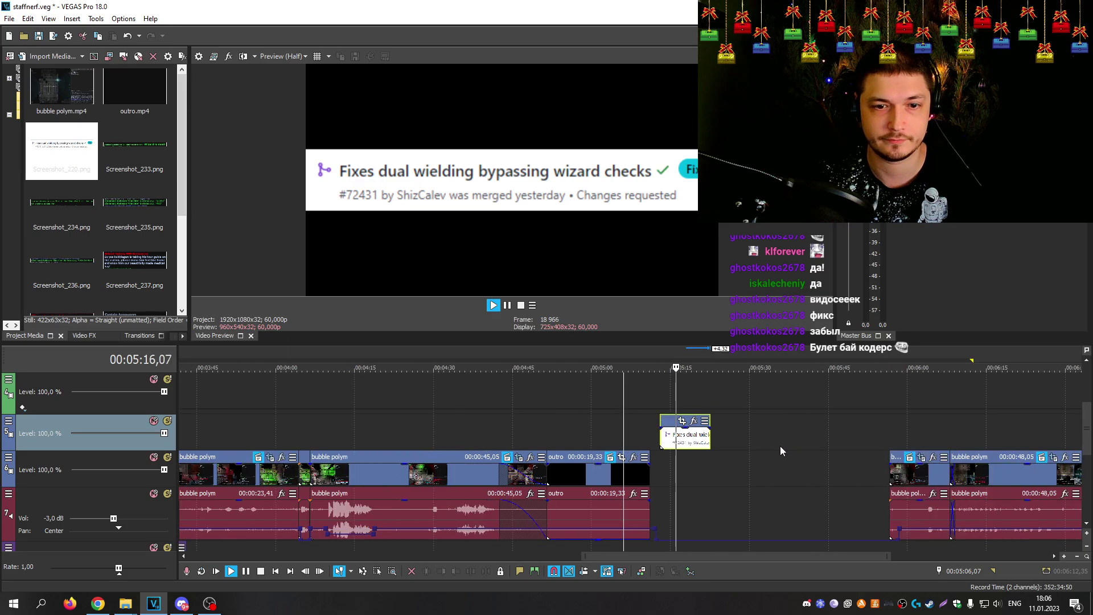
pyautogui.press('Return')
pyautogui.hotkey('ctrl', 's')
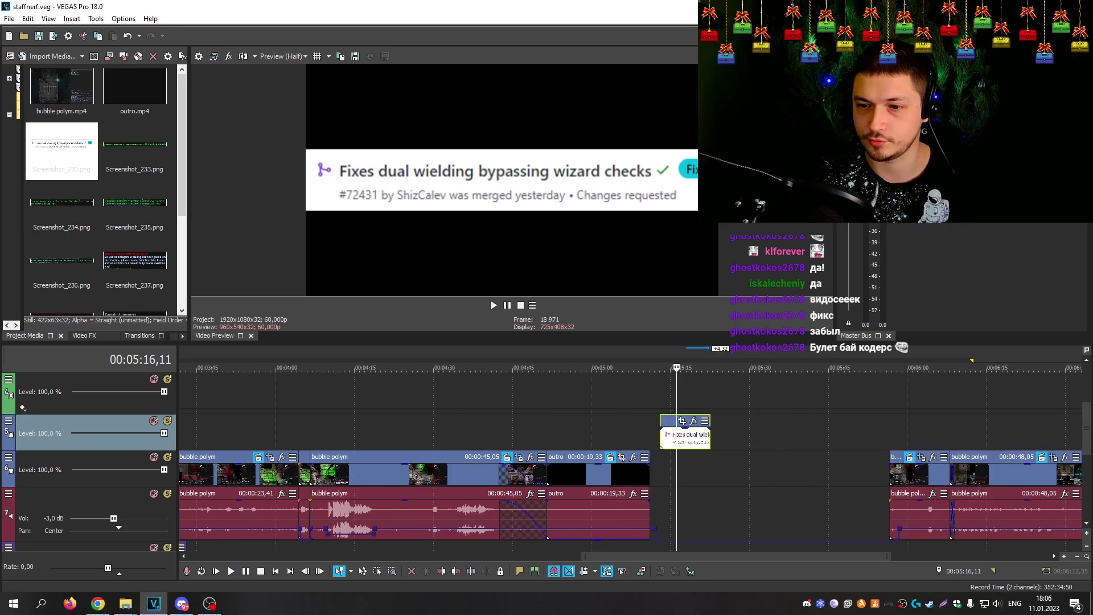
pyautogui.press('super+d')
pyautogui.press('super+d')
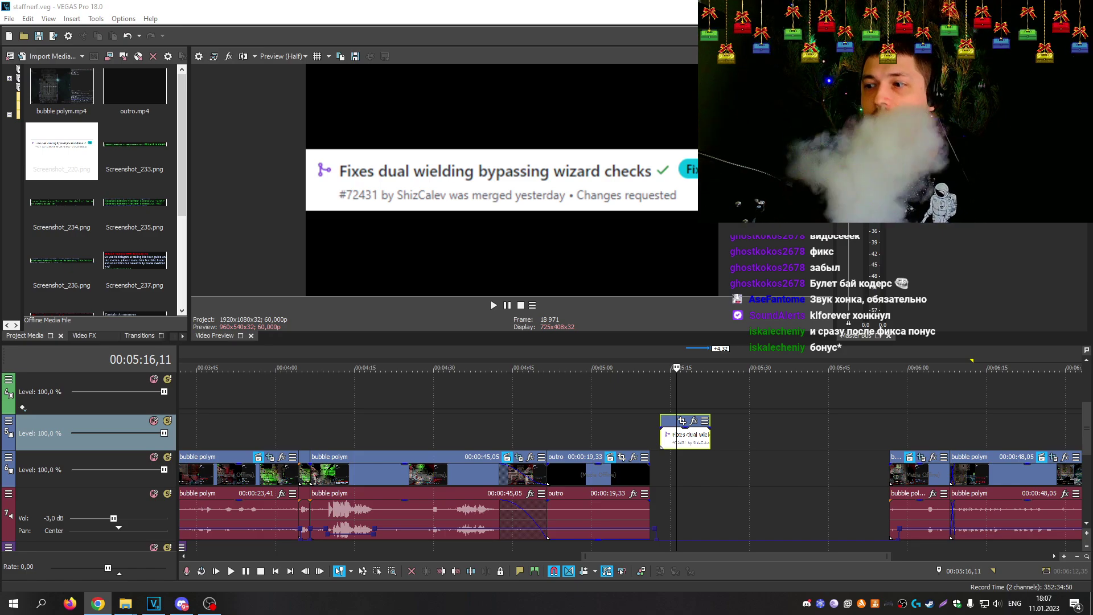
pyautogui.hotkey('alt', 'Tab')
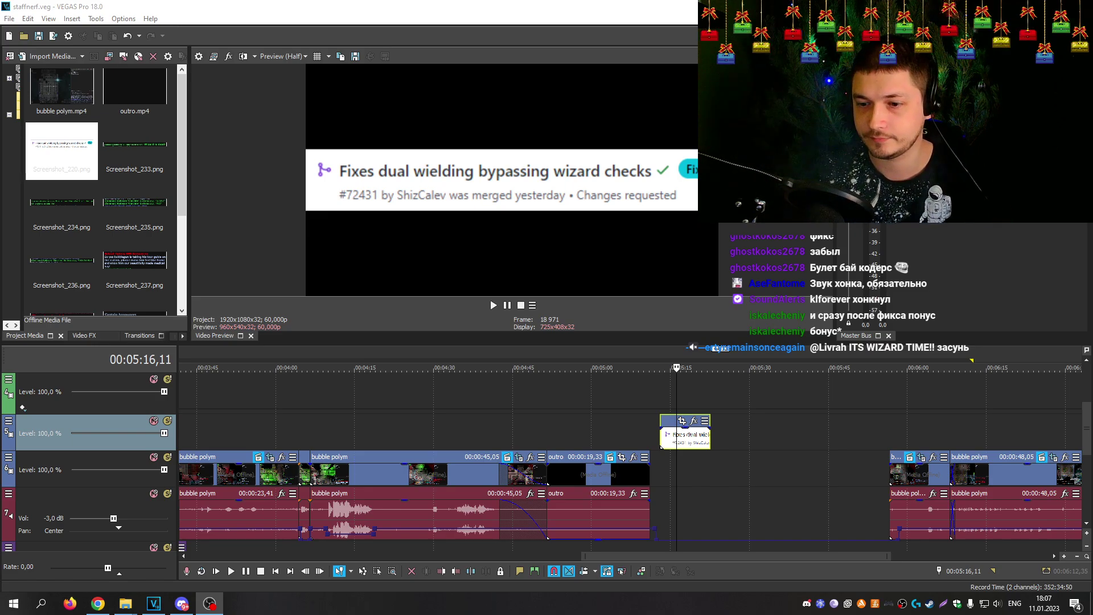
pyautogui.press('super+d')
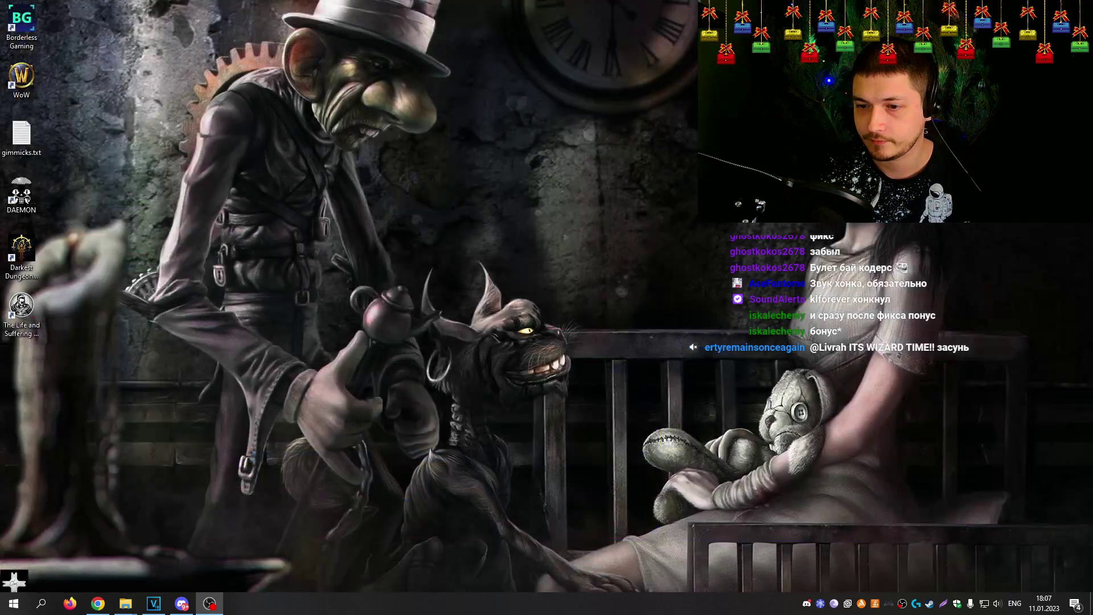
pyautogui.press('super+d')
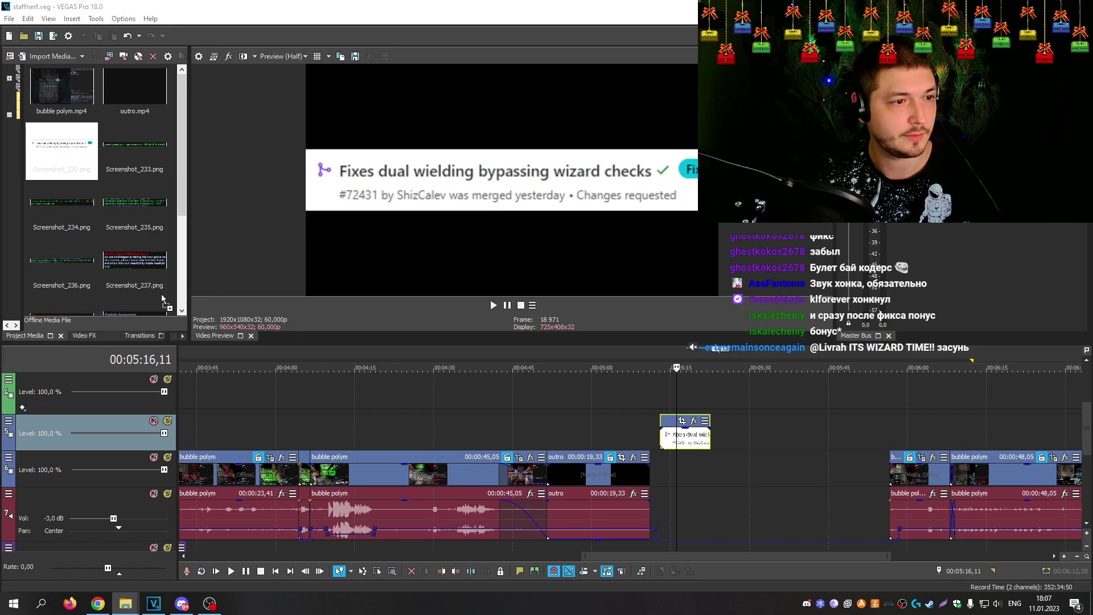
# Step: Import adminhelp.mp3 into the project media and place it on the timeline at the start of Screenshot_220
pyautogui.moveTo(163, 299); pyautogui.dragTo(163, 298)
pyautogui.moveTo(61, 91); pyautogui.dragTo(664, 470)
pyautogui.scroll(4, 661, 507)
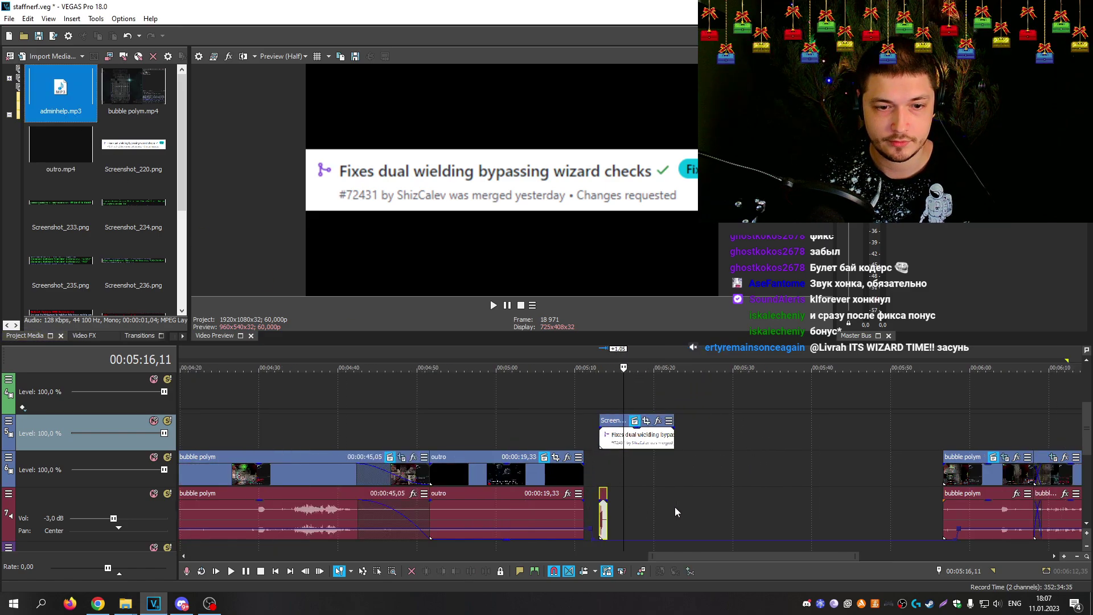
# Step: Move the adminhelp sound at 5:13 down to the empty audio track below and lower its gain to -2.9 dB
pyautogui.click(1086, 523)
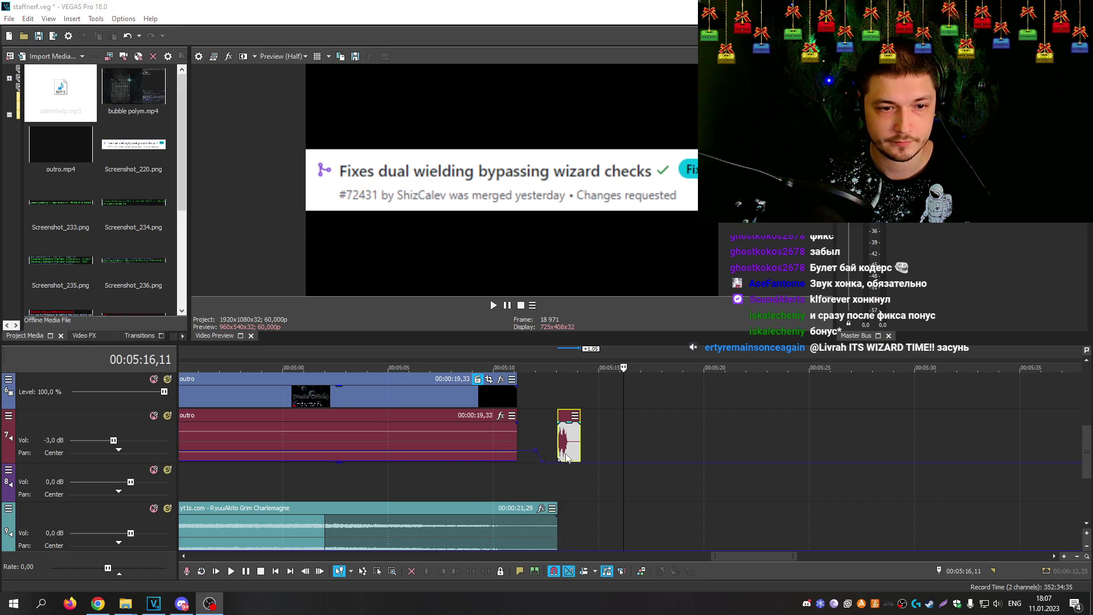
pyautogui.moveTo(567, 457); pyautogui.dragTo(567, 495)
pyautogui.click(566, 484)
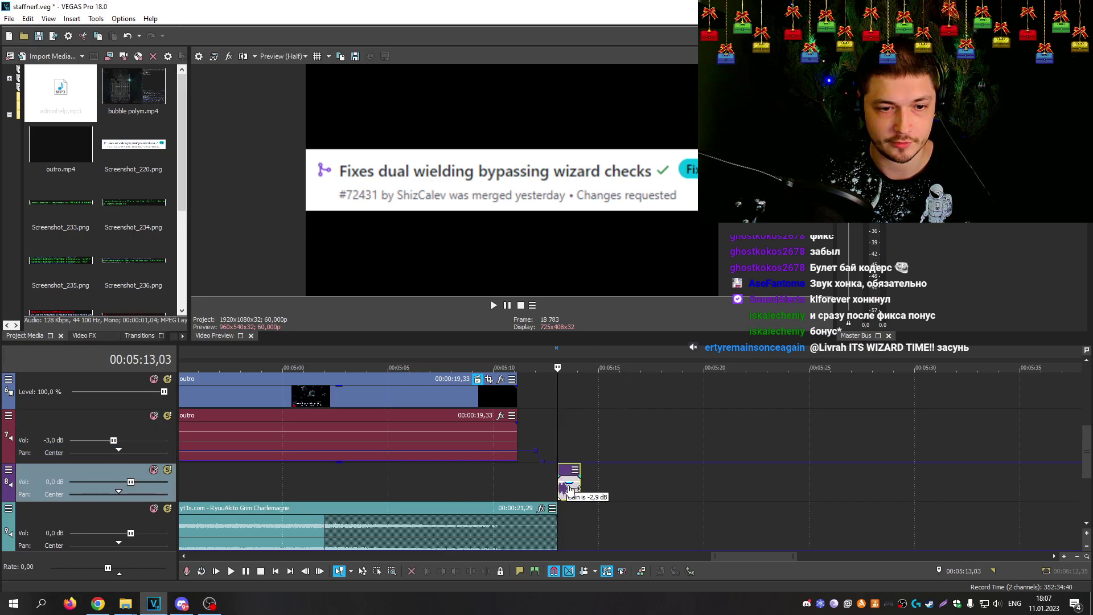
pyautogui.scroll(5, 571, 486)
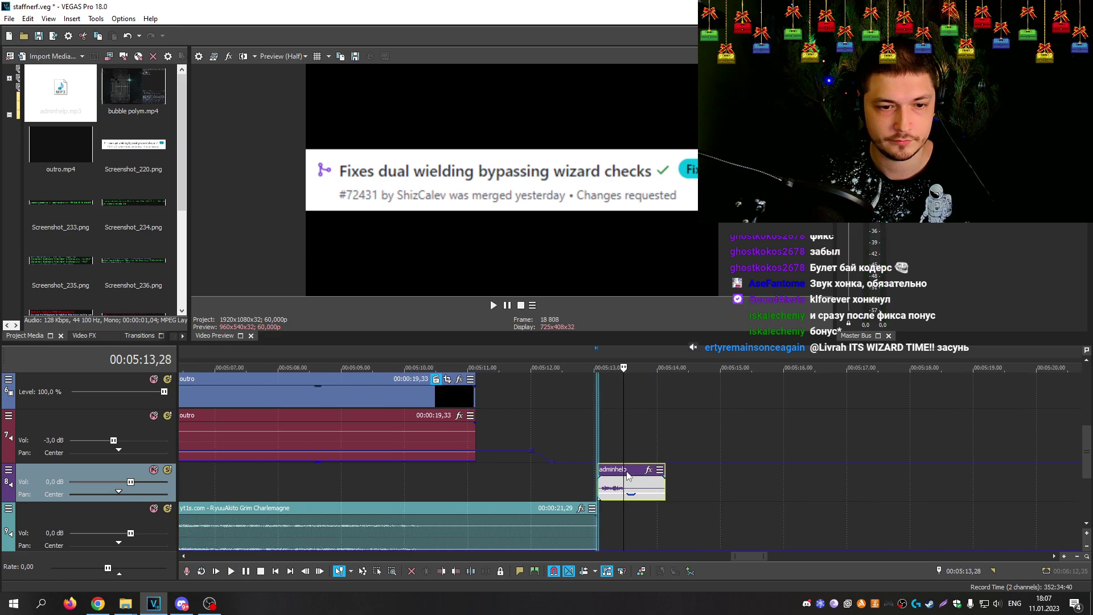
# Step: Play back from just before Screenshot_220 to check how the adminhelp sound fits the picture
pyautogui.click(542, 389)
pyautogui.press('space')
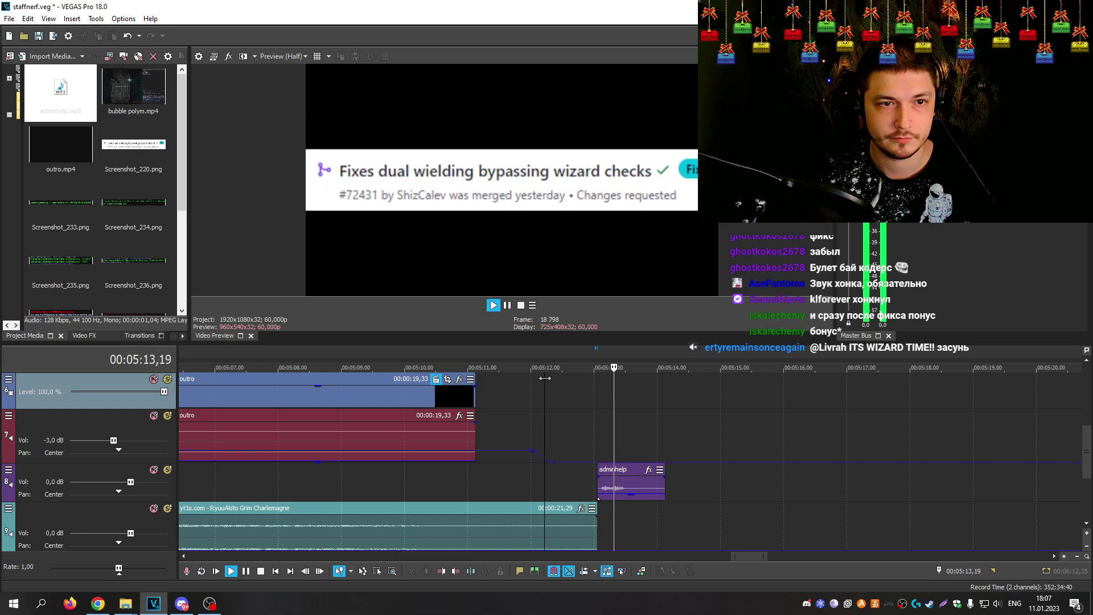
pyautogui.scroll(-6, 729, 410)
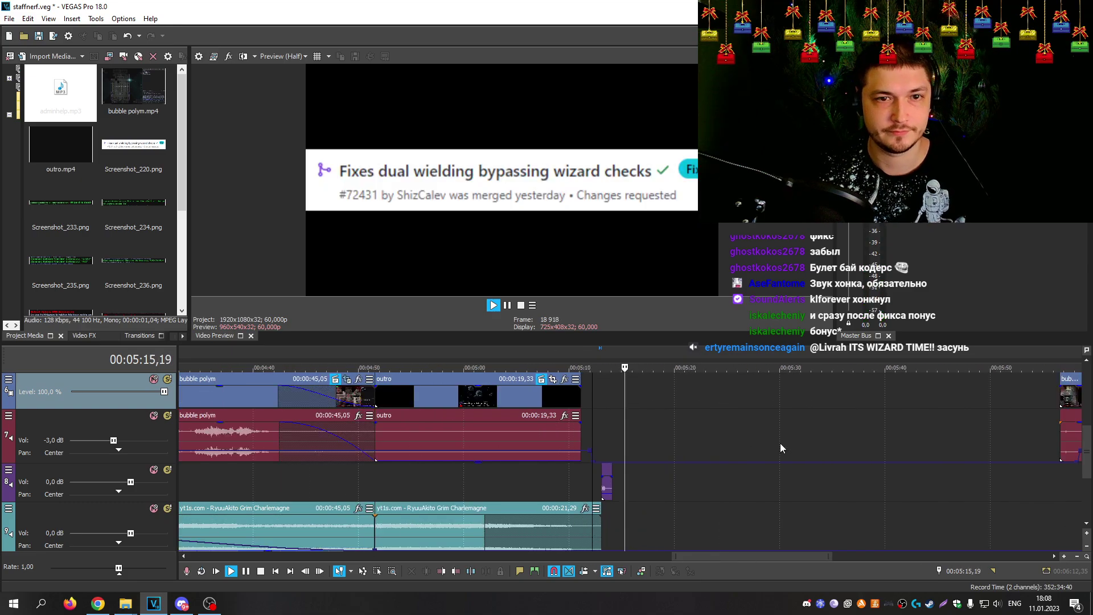
pyautogui.scroll(1, 1088, 463)
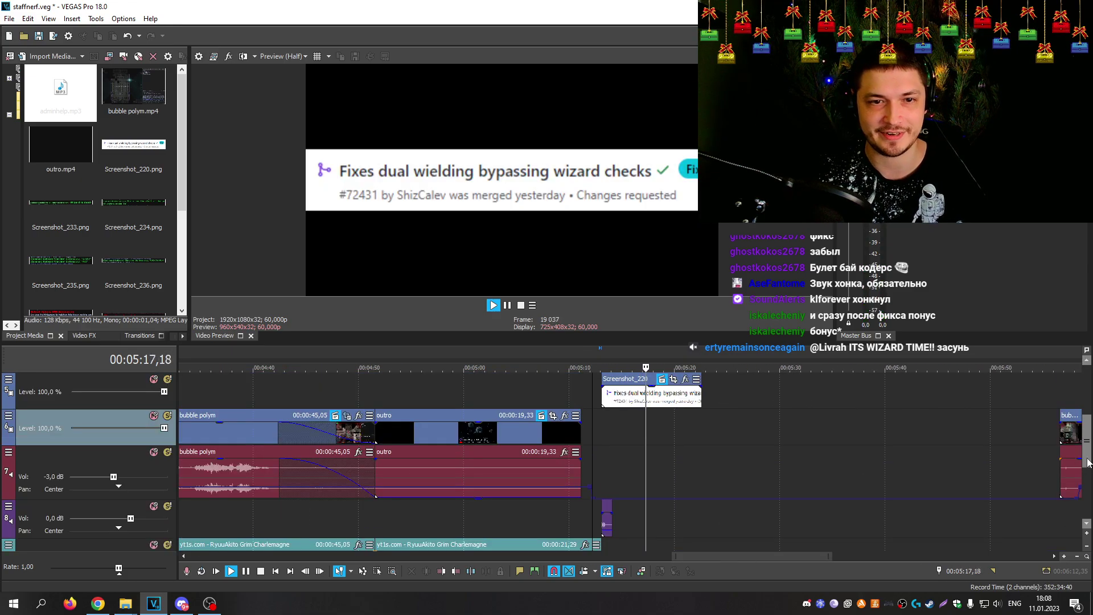
pyautogui.scroll(-3, 848, 444)
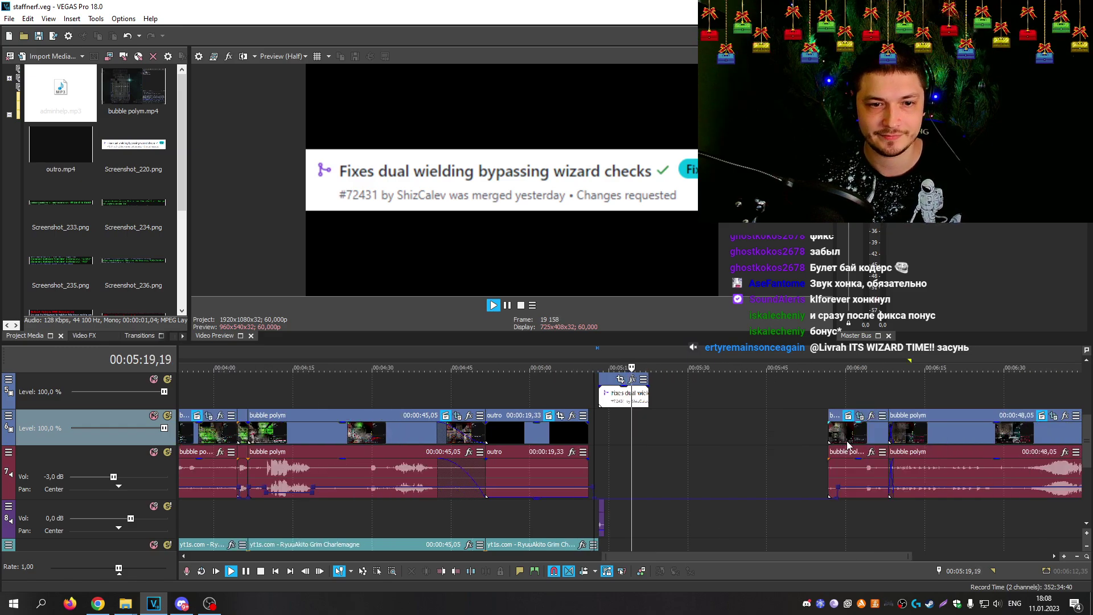
pyautogui.press('space')
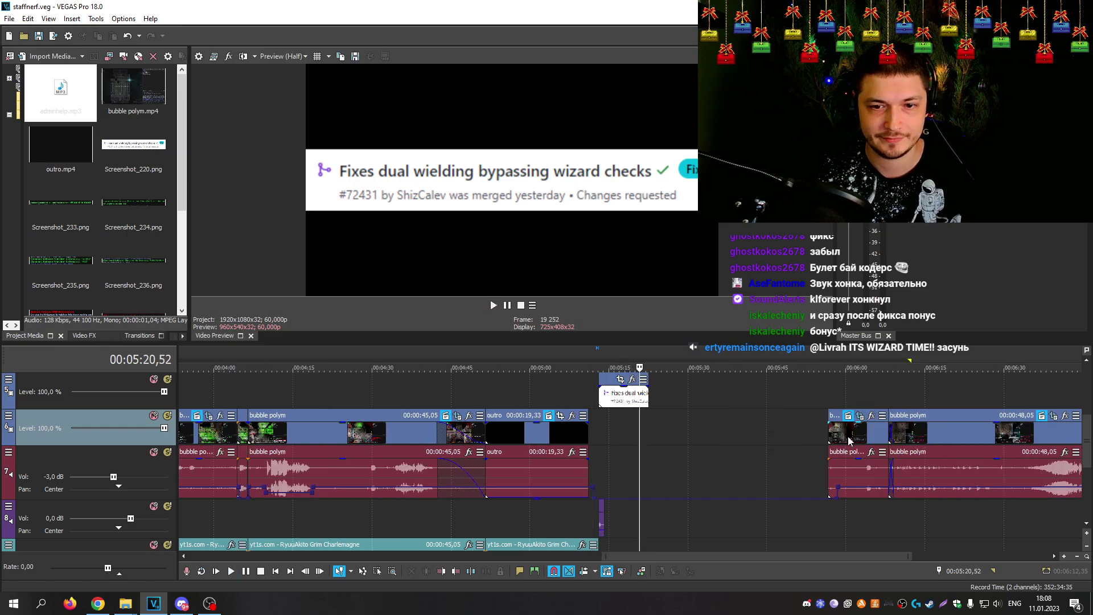
# Step: Move both post-outro clips about 33 seconds earlier to follow Screenshot_220, and give the screenshot a short fade-out
pyautogui.click(854, 439)
pyautogui.moveTo(855, 437); pyautogui.dragTo(682, 438)
pyautogui.click(639, 385)
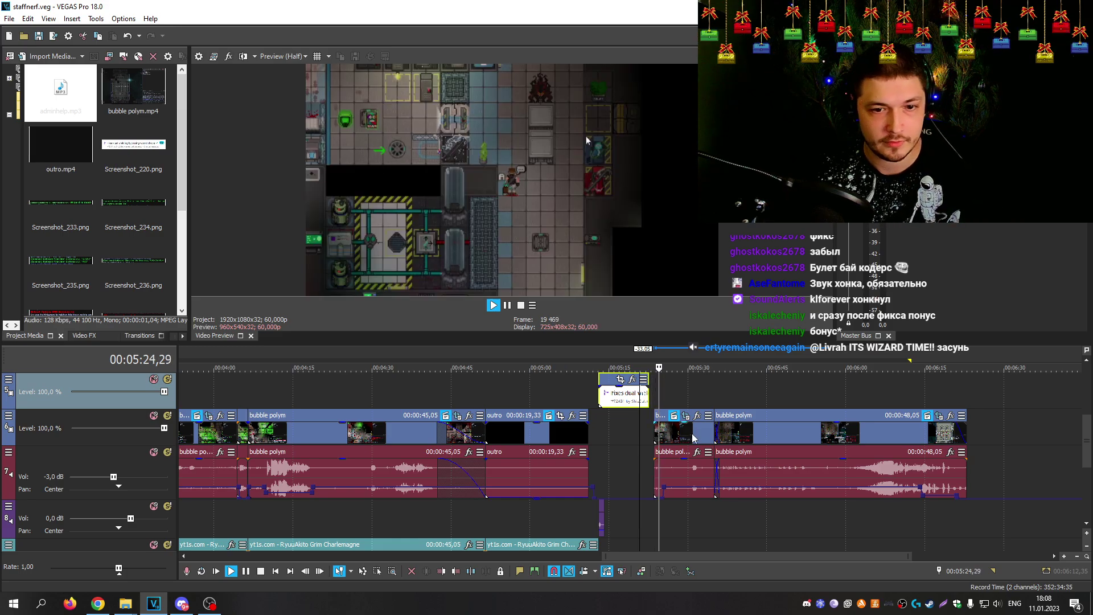
pyautogui.moveTo(719, 440); pyautogui.dragTo(684, 433)
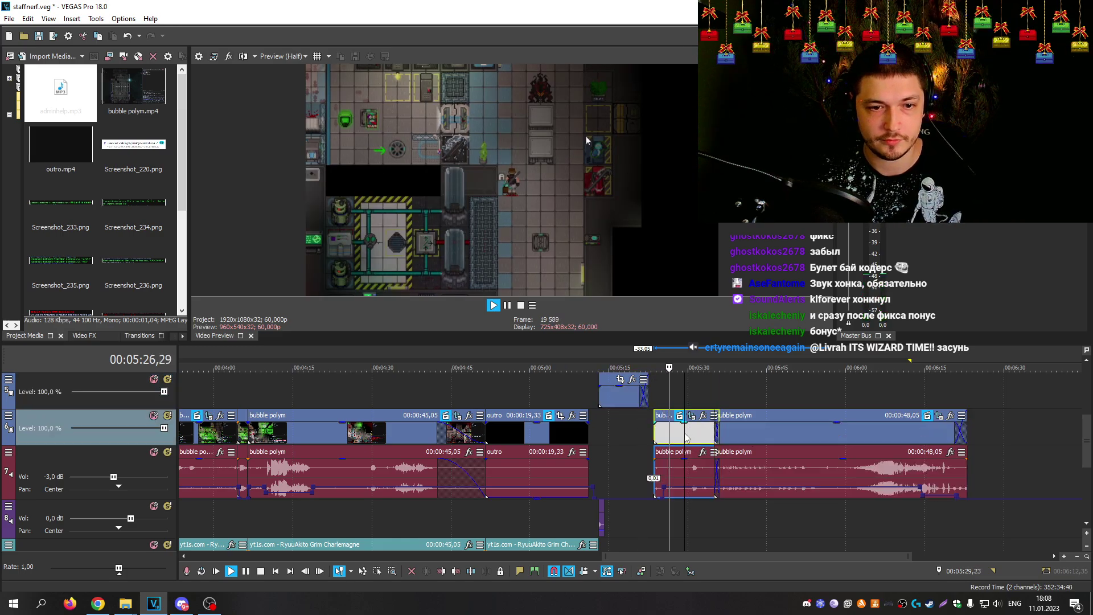
pyautogui.click(630, 393)
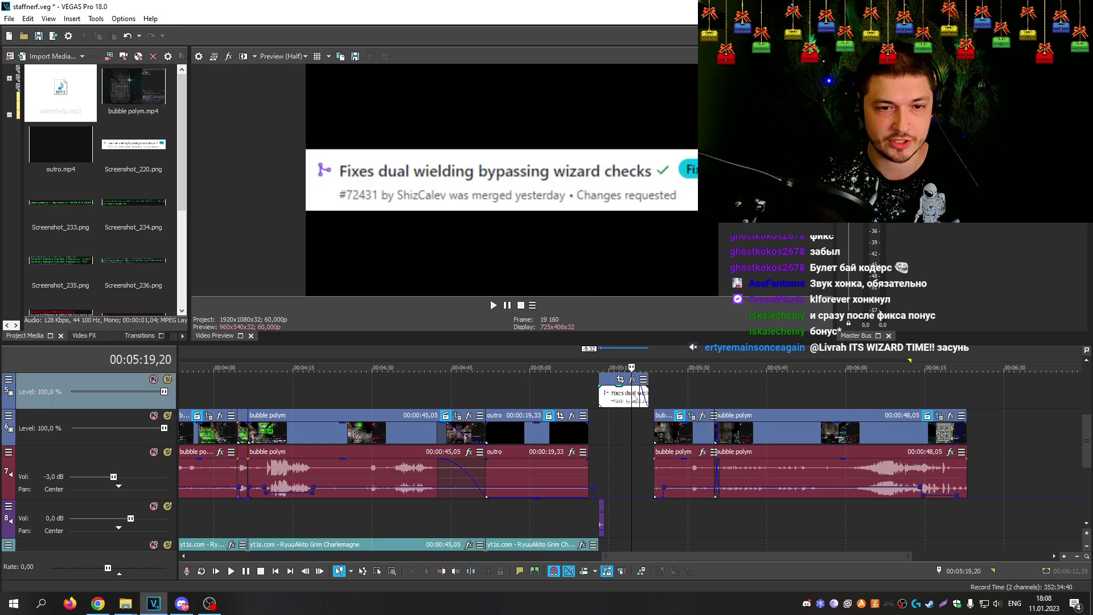
# Step: Try to reposition the post-outro clips and readjust their fades, and collapse the expanded layers of the main video track
pyautogui.click(680, 436)
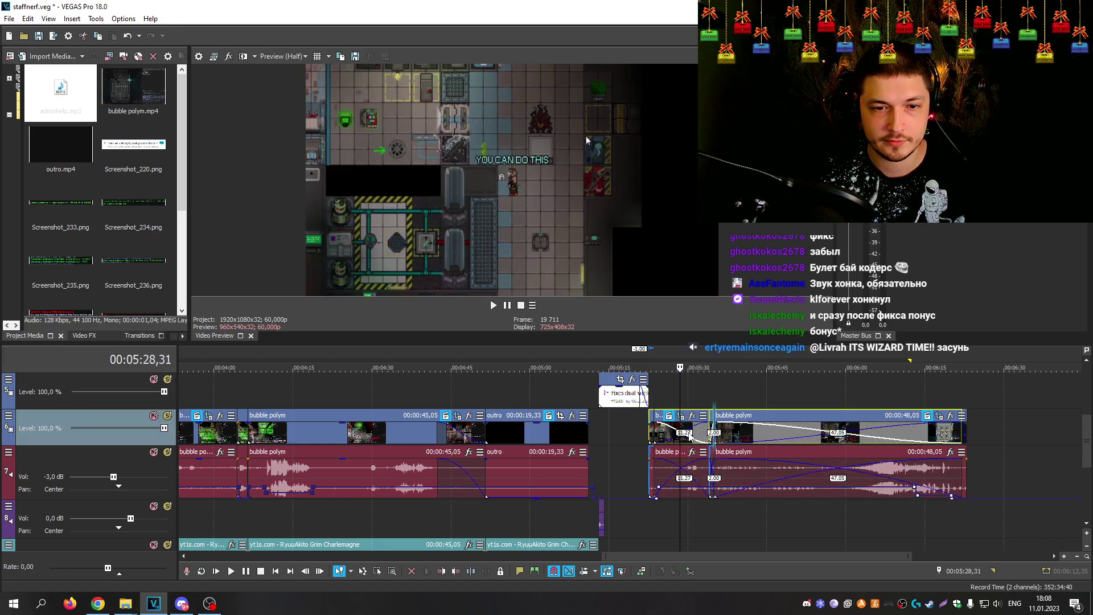
pyautogui.moveTo(681, 437)
pyautogui.mouseDown()
pyautogui.moveTo(647, 446)
pyautogui.moveTo(687, 440)
pyautogui.mouseUp()
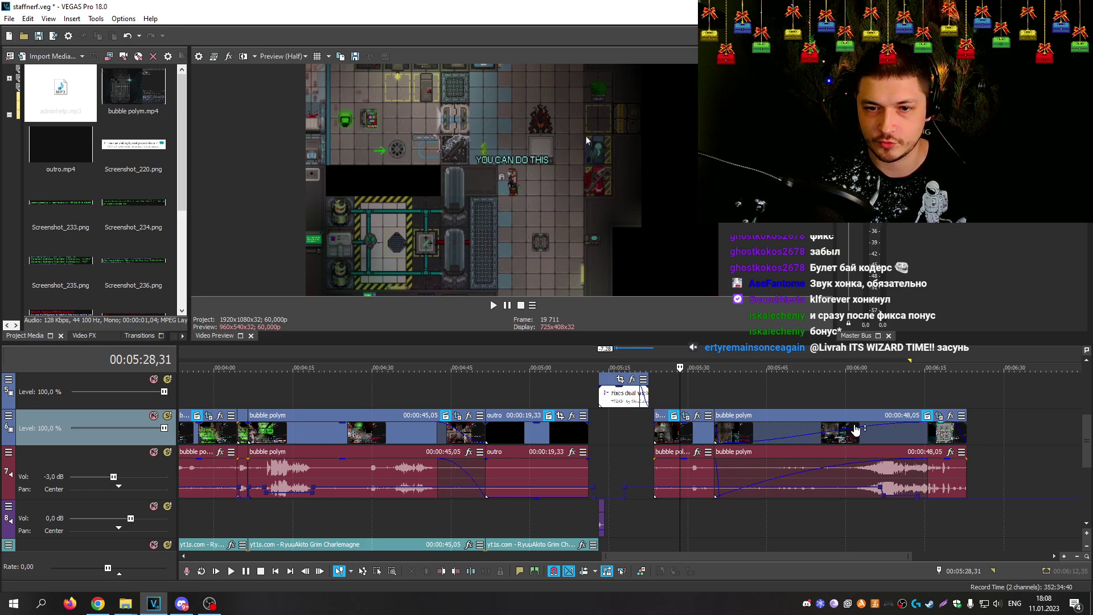
pyautogui.moveTo(965, 416); pyautogui.dragTo(793, 416)
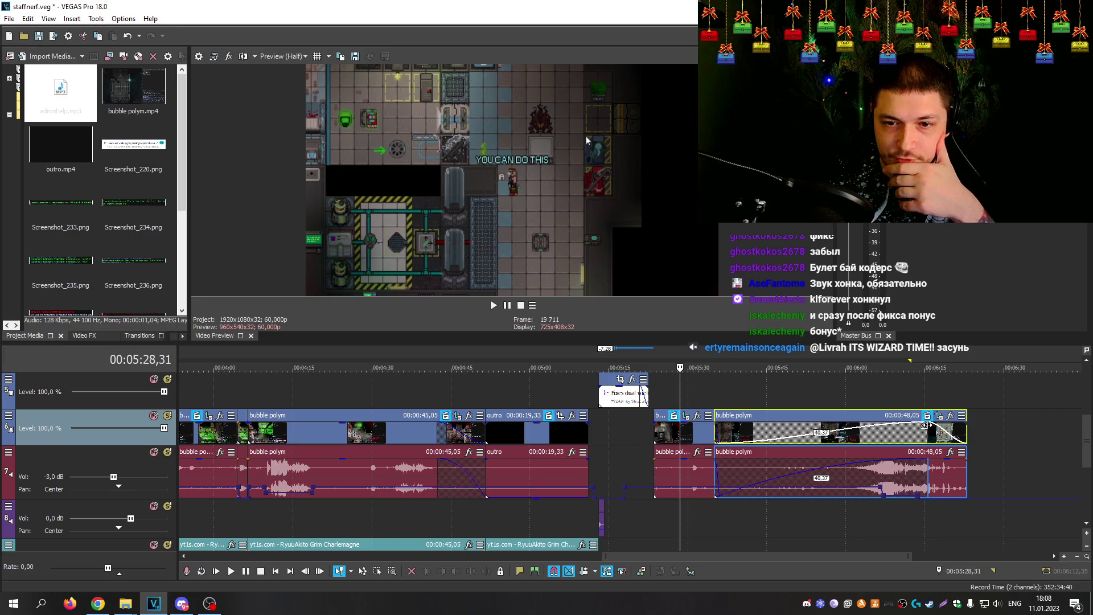
pyautogui.moveTo(924, 437); pyautogui.dragTo(787, 443)
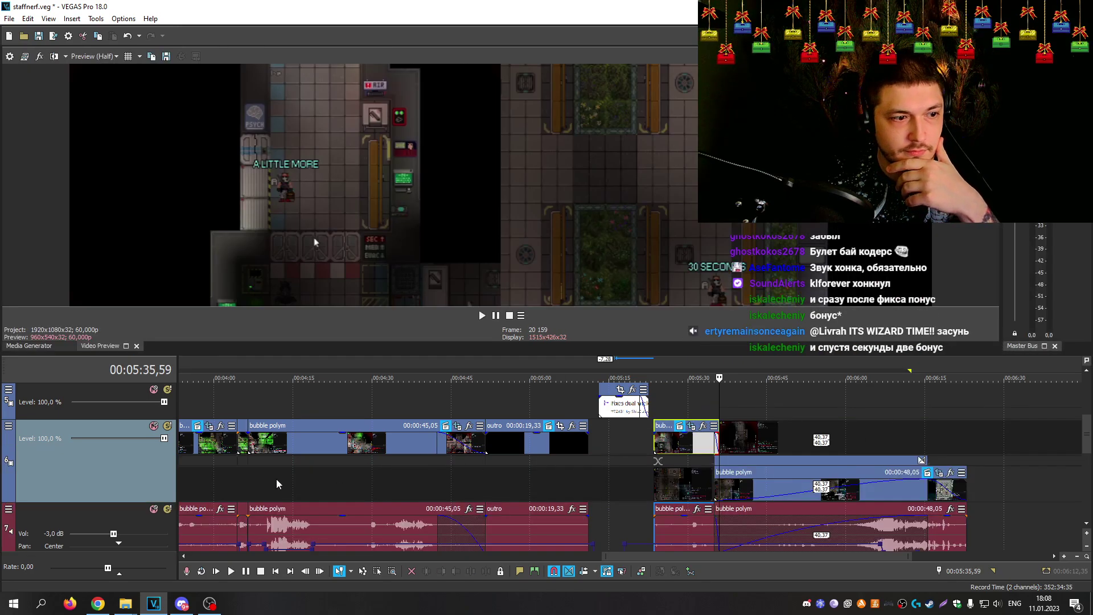
pyautogui.rightClick(112, 464)
pyautogui.moveTo(234, 374)
pyautogui.click(277, 403)
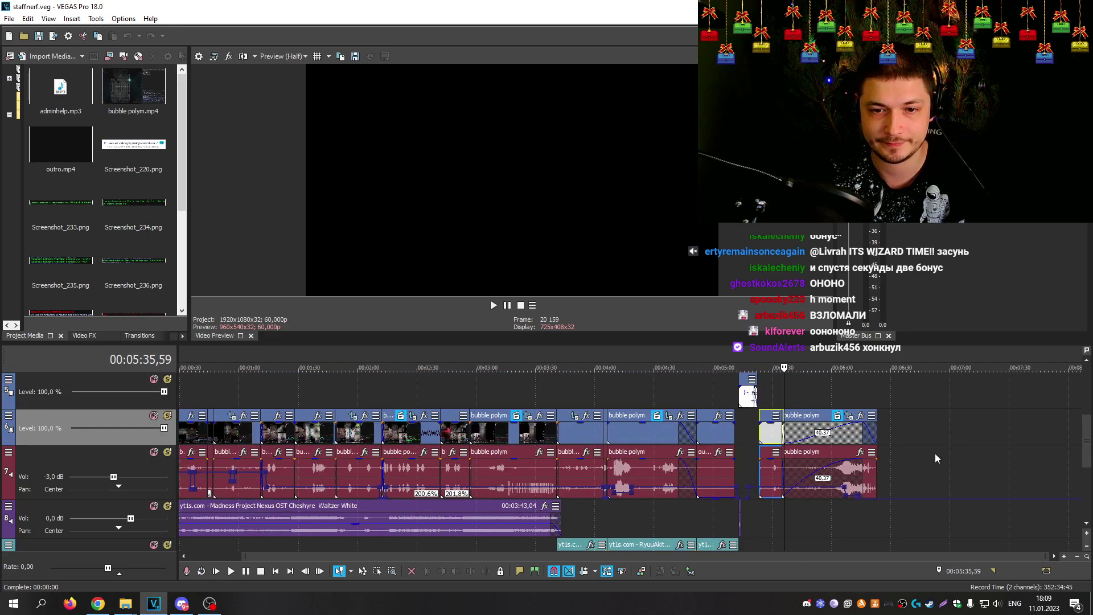
# Step: Try to adjust the second post-outro clip's fade and undo the changes to both clips
pyautogui.scroll(5, 911, 456)
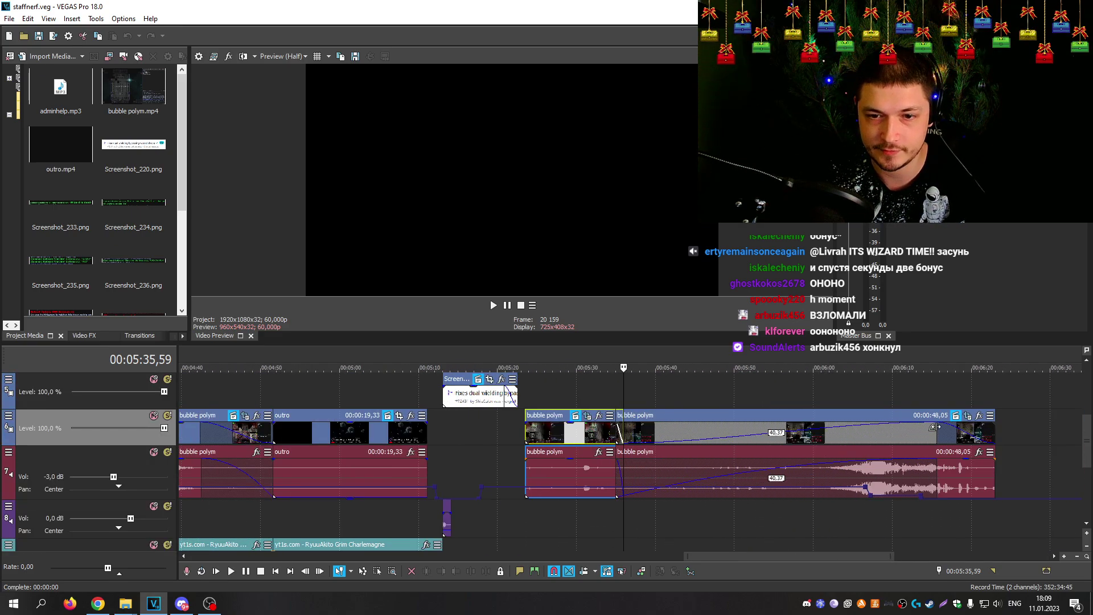
pyautogui.moveTo(924, 426); pyautogui.dragTo(880, 432)
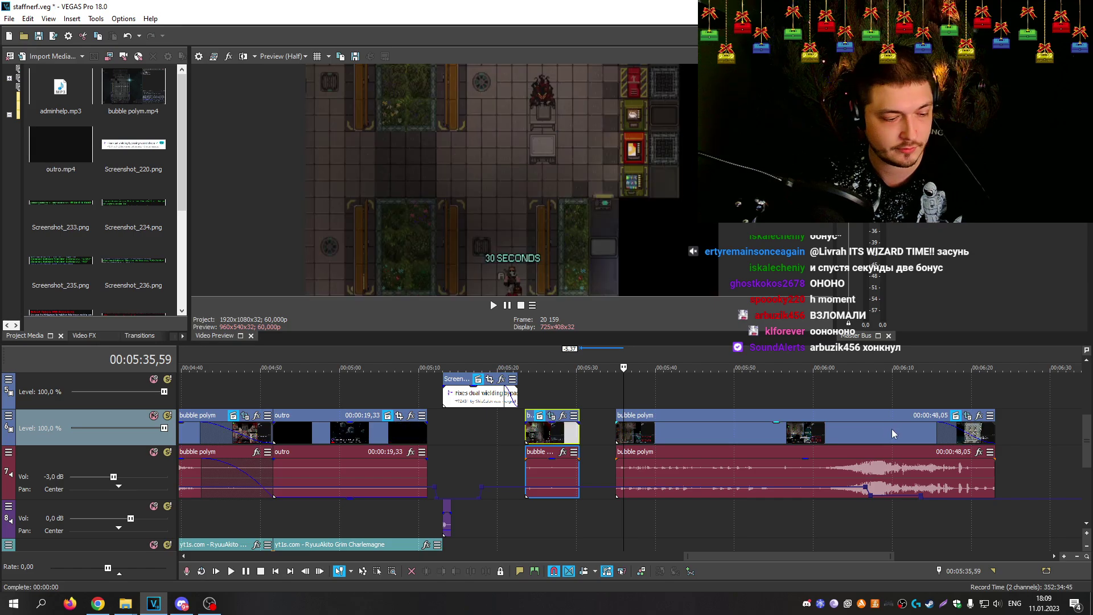
pyautogui.hotkey('ctrl', 'z')
pyautogui.hotkey('ctrl', 'z')
pyautogui.hotkey('ctrl', 'z')
pyautogui.hotkey('ctrl', 'z')
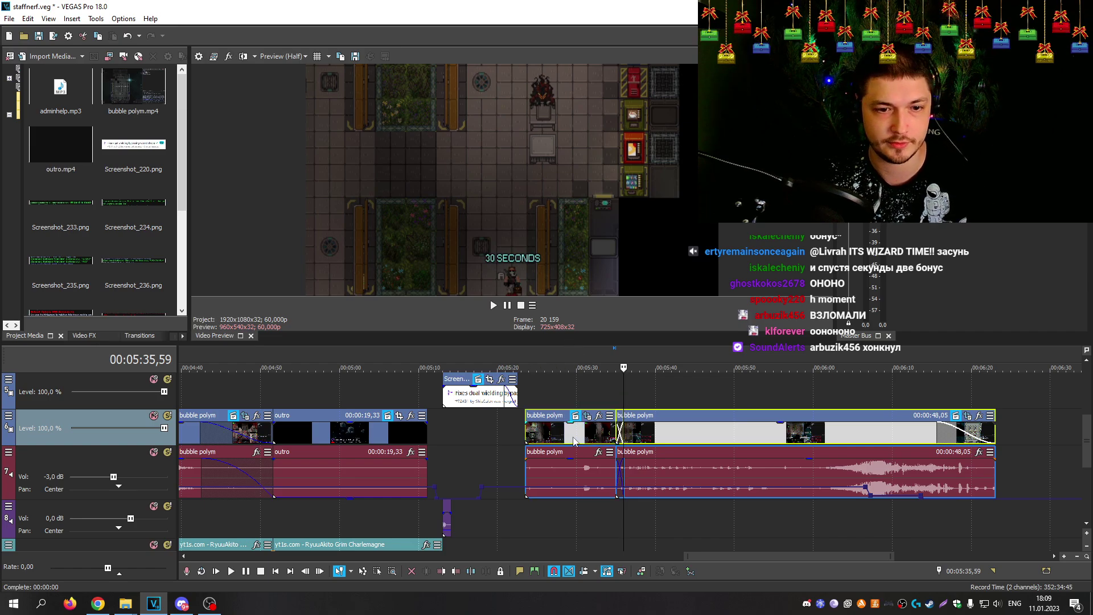
# Step: Move both post-outro clips to the exact end of Screenshot_220 at about 5:22, and save the project while playing the transition
pyautogui.moveTo(574, 441); pyautogui.dragTo(566, 442)
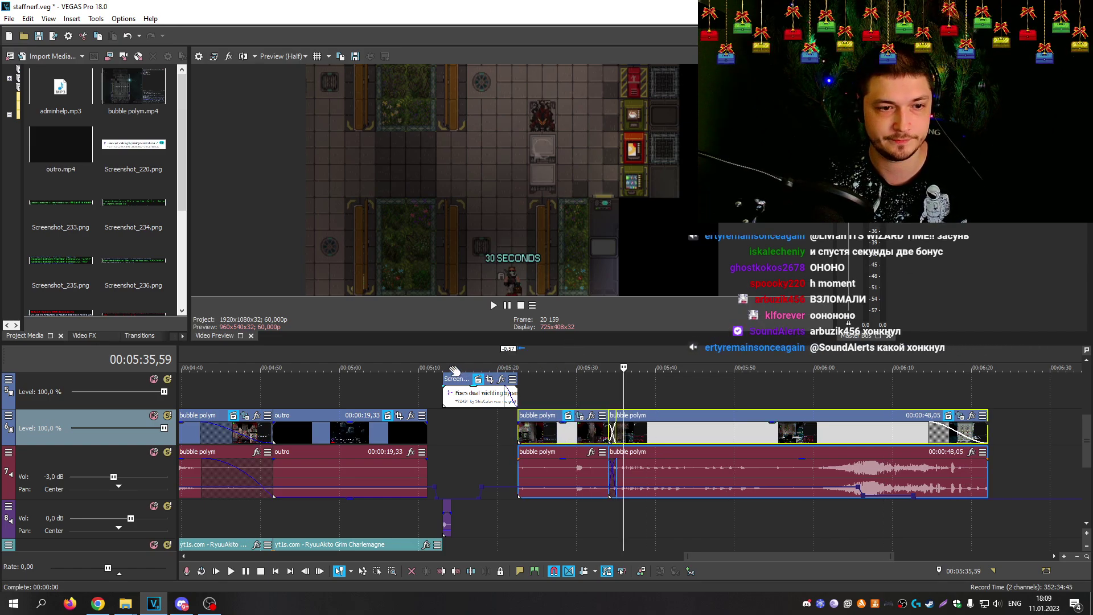
pyautogui.click(443, 368)
pyautogui.press('space')
pyautogui.hotkey('ctrl', 's')
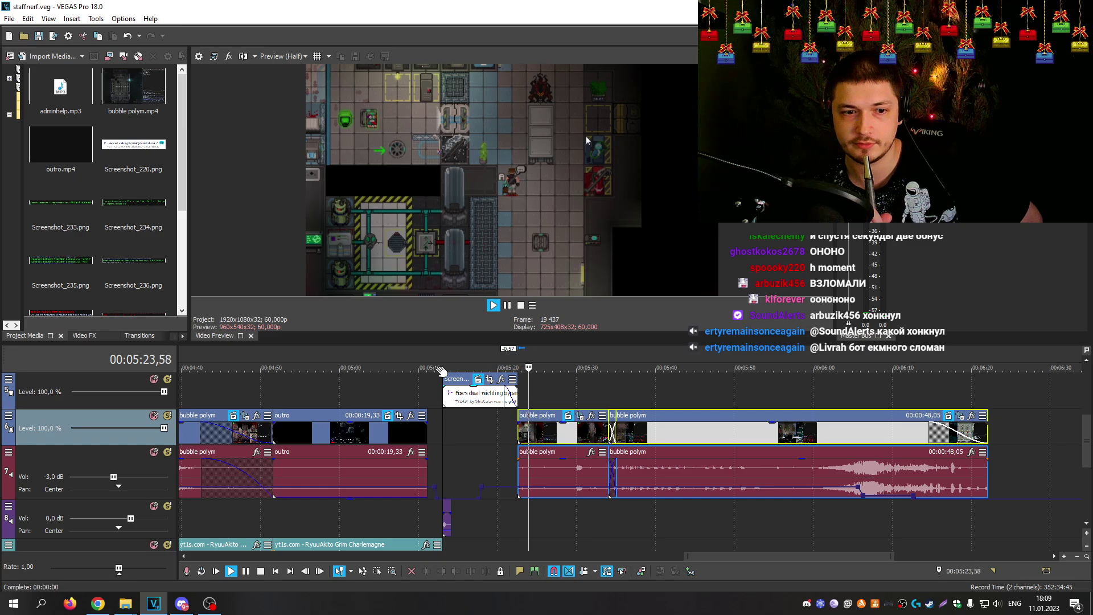
pyautogui.click(491, 302)
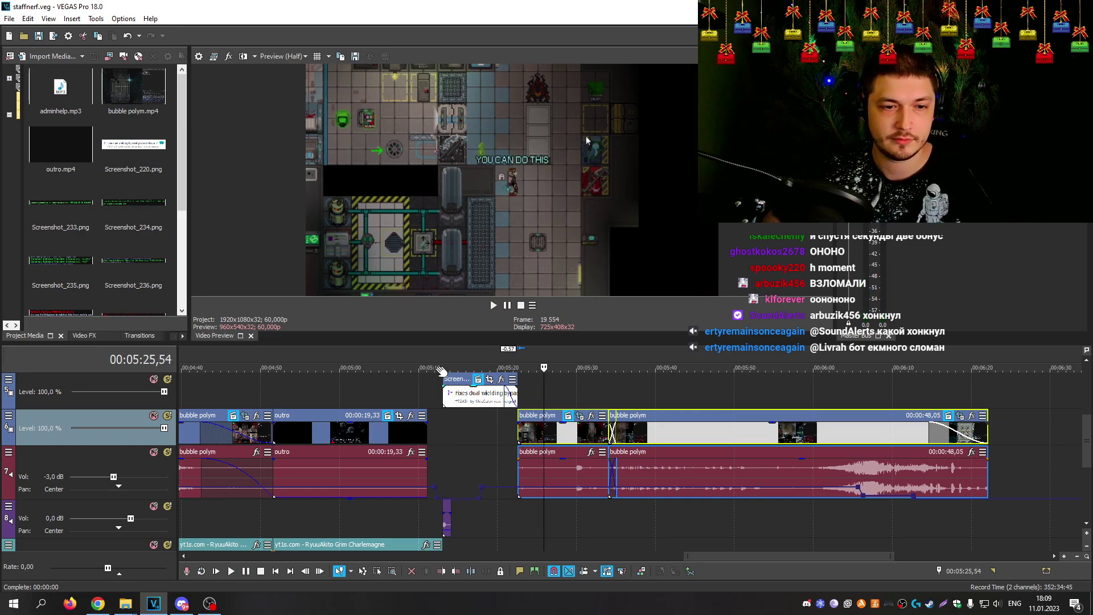
# Step: Drop the volume envelope point at about 5:23 to -Inf dB so the bonus clip's audio fades in, and play it back
pyautogui.scroll(3, 601, 491)
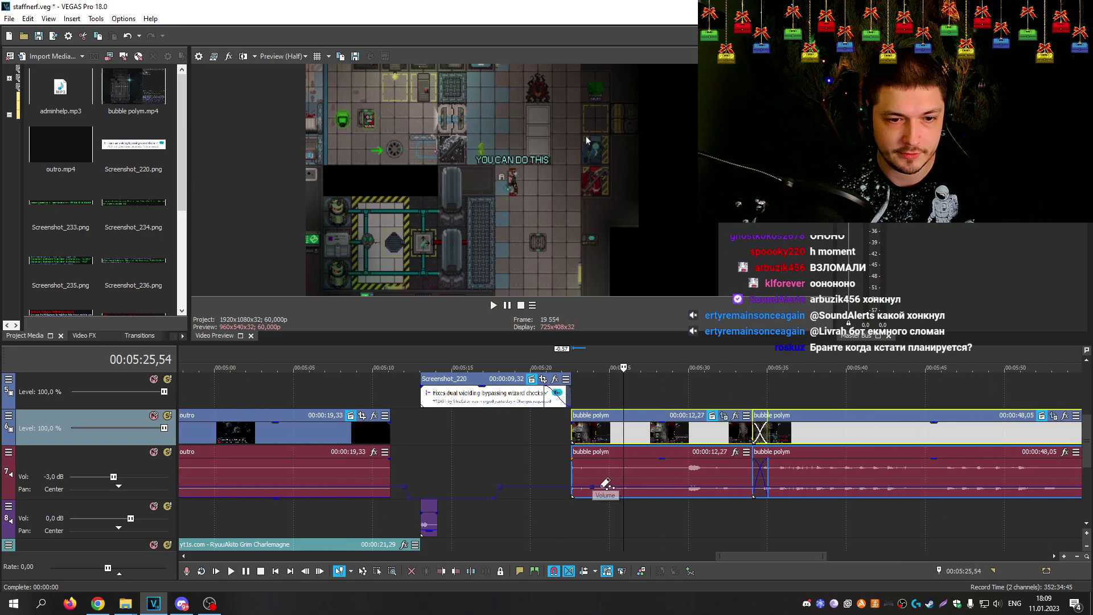
pyautogui.moveTo(592, 487); pyautogui.dragTo(584, 514)
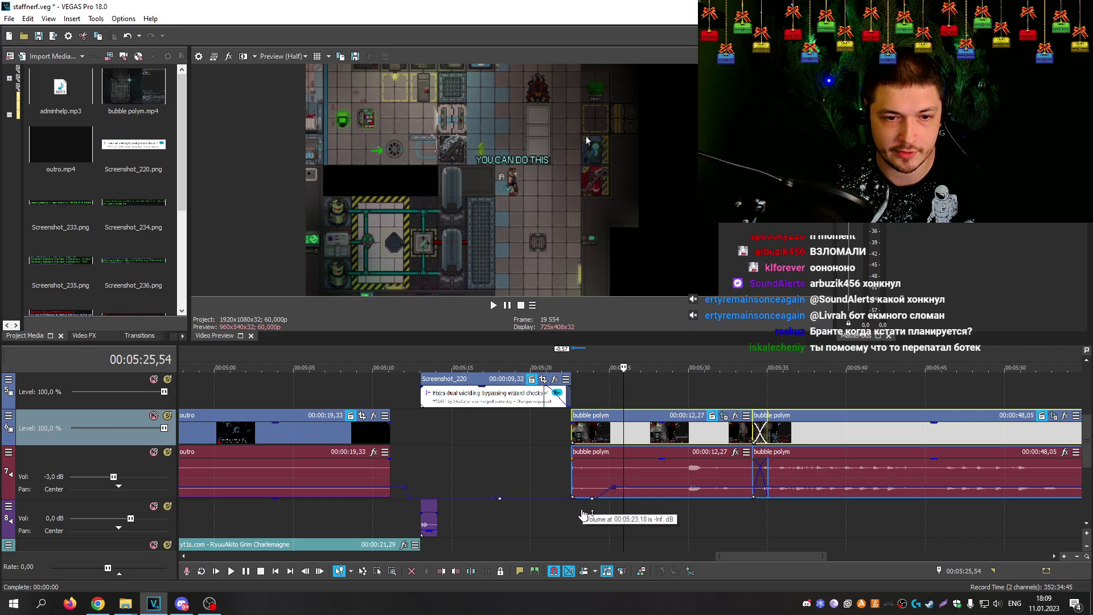
pyautogui.click(570, 367)
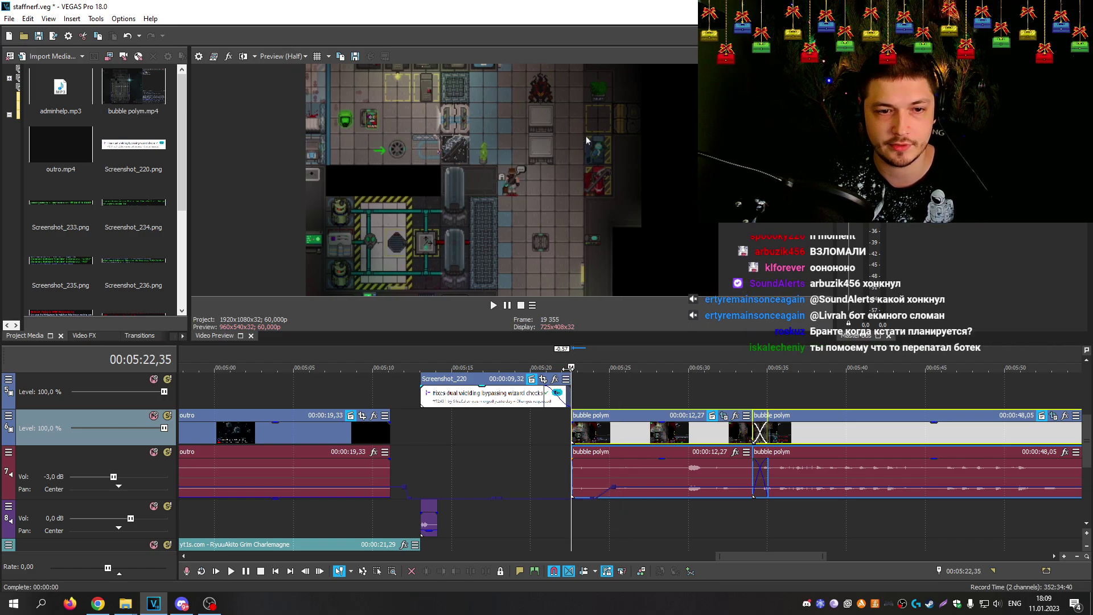
pyautogui.press('space')
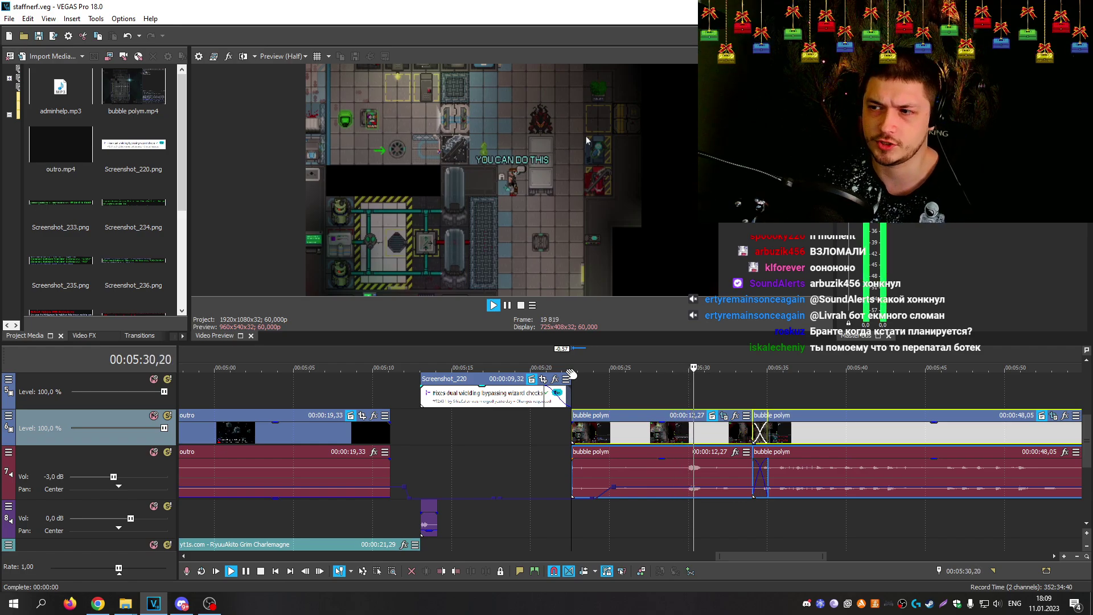
pyautogui.press('Return')
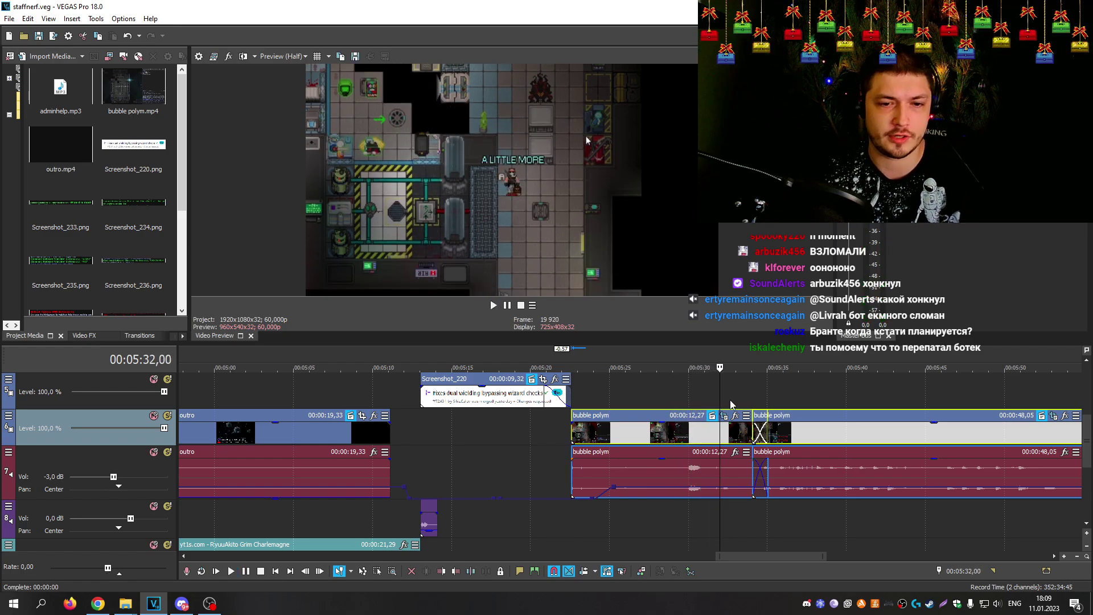
# Step: Add volume envelope points around the loud sound at about 5:30 and slightly lower the segment between them
pyautogui.scroll(3, 731, 404)
pyautogui.doubleClick(600, 488)
pyautogui.doubleClick(594, 487)
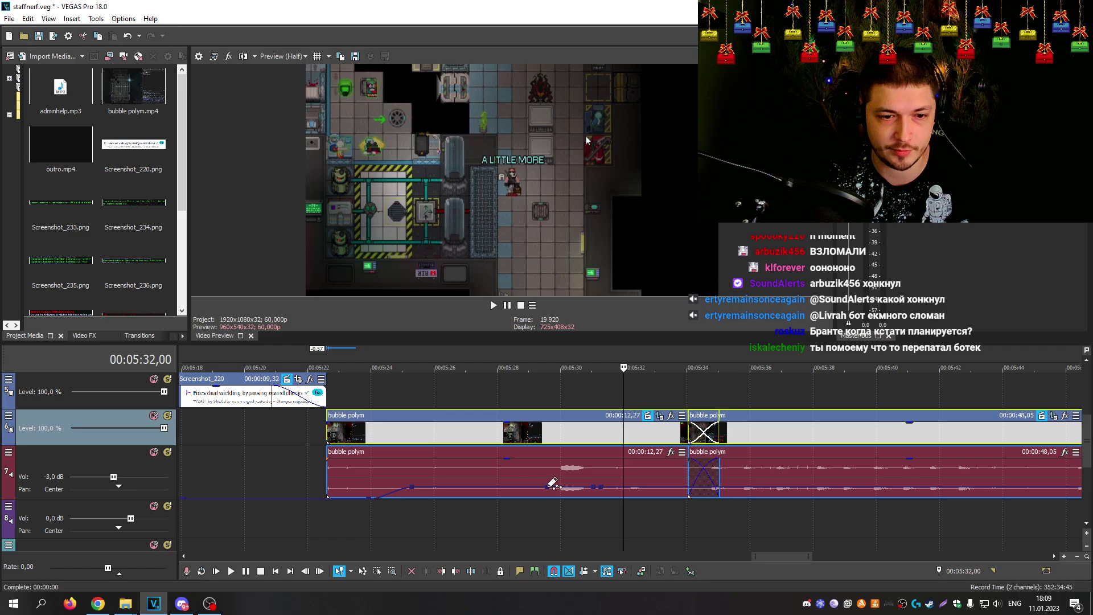
pyautogui.doubleClick(547, 487)
pyautogui.doubleClick(555, 487)
pyautogui.moveTo(573, 487); pyautogui.dragTo(573, 491)
# Step: Play back the bonus scene up to about 6:10 to check its sound levels
pyautogui.press('space')
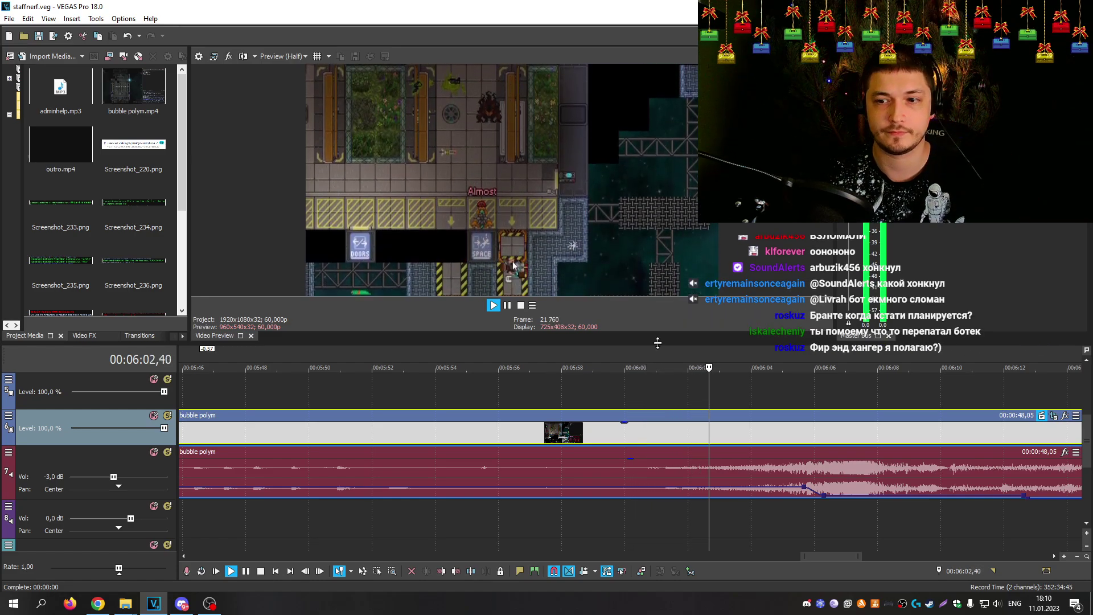
pyautogui.scroll(-2, 688, 470)
pyautogui.scroll(-2, 689, 469)
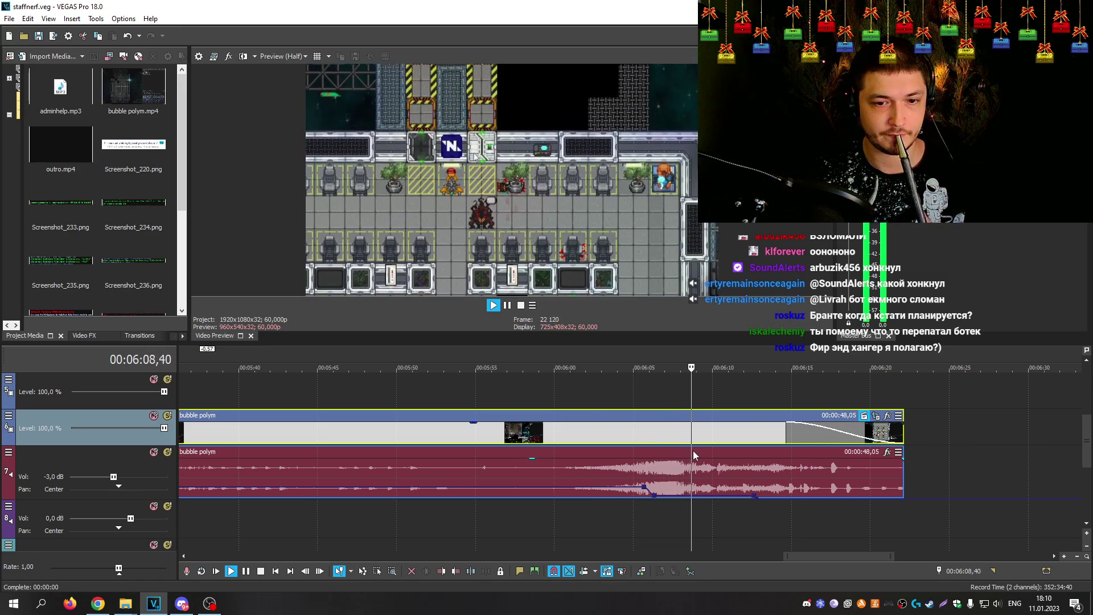
pyautogui.press('space')
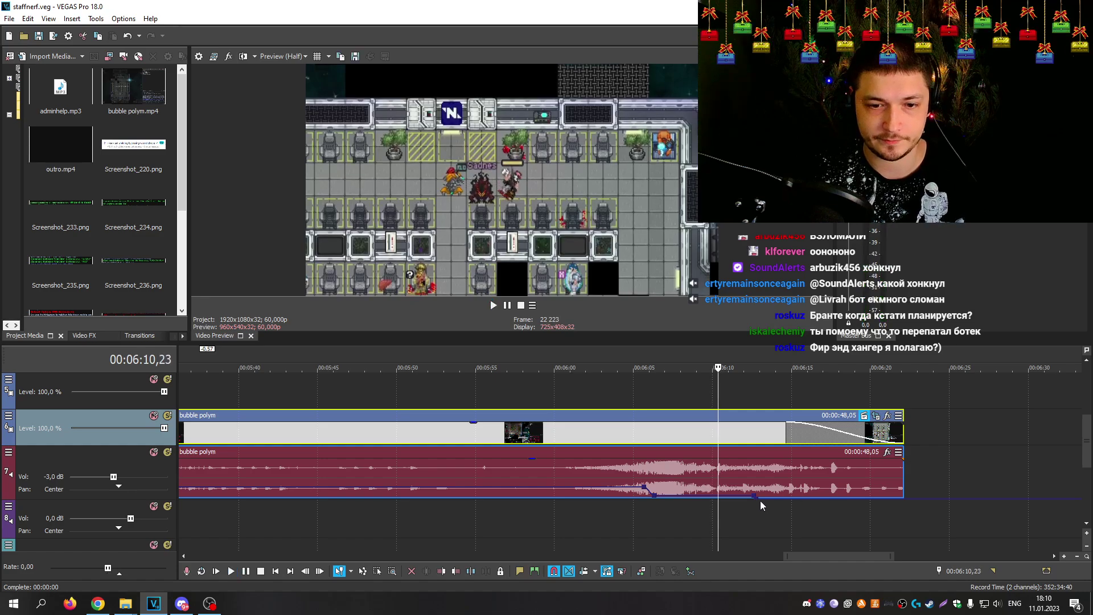
# Step: Delete the volume envelope points at about 6:06 and 6:13 on the second post-outro clip's audio
pyautogui.rightClick(757, 496)
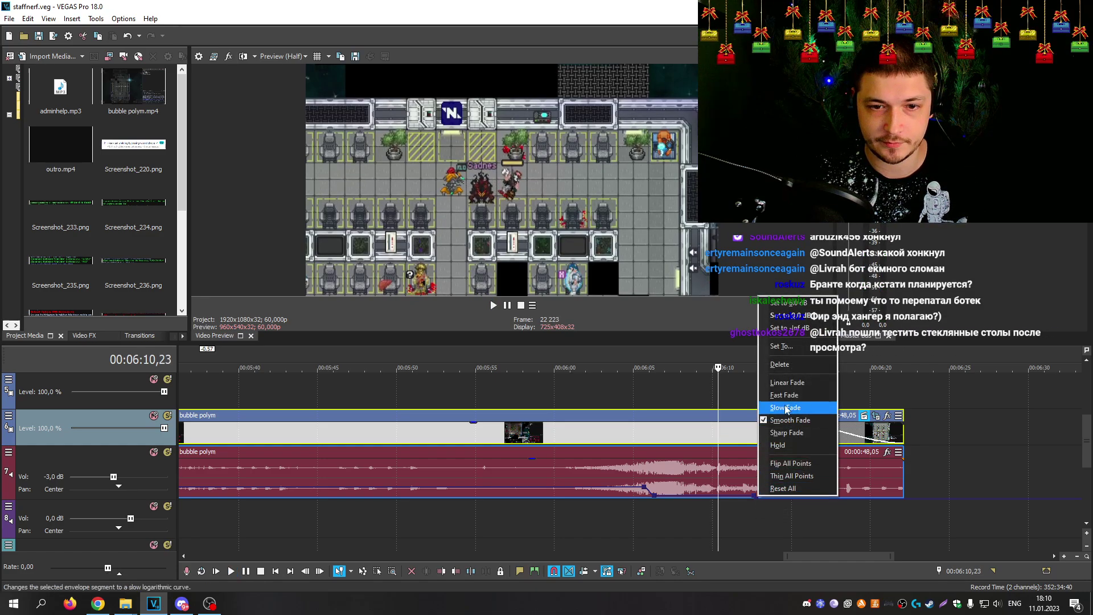
pyautogui.click(780, 365)
pyautogui.rightClick(756, 497)
pyautogui.click(779, 360)
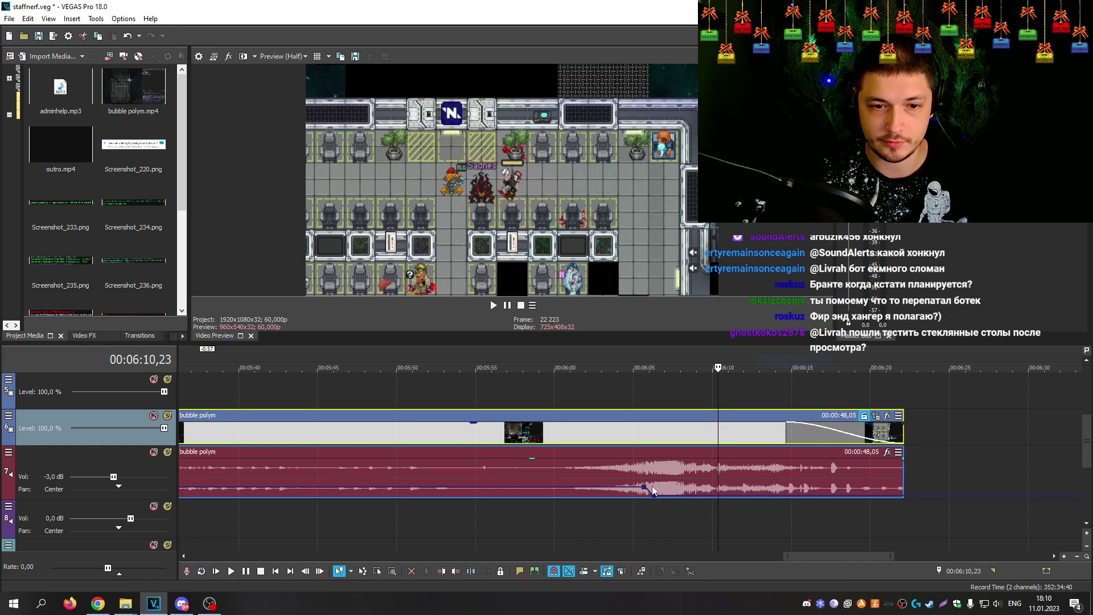
pyautogui.rightClick(653, 495)
pyautogui.click(675, 363)
# Step: Add volume envelope points at about 6:11 and 6:20, lower the audio toward the clip's end, and play back the ending
pyautogui.scroll(2, 786, 427)
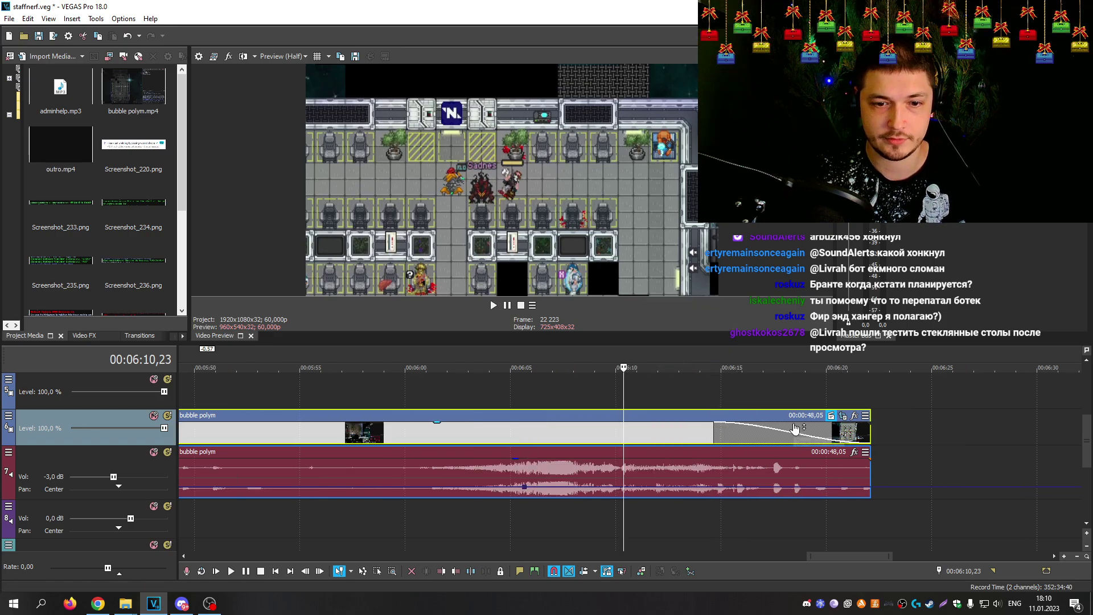
pyautogui.press('space')
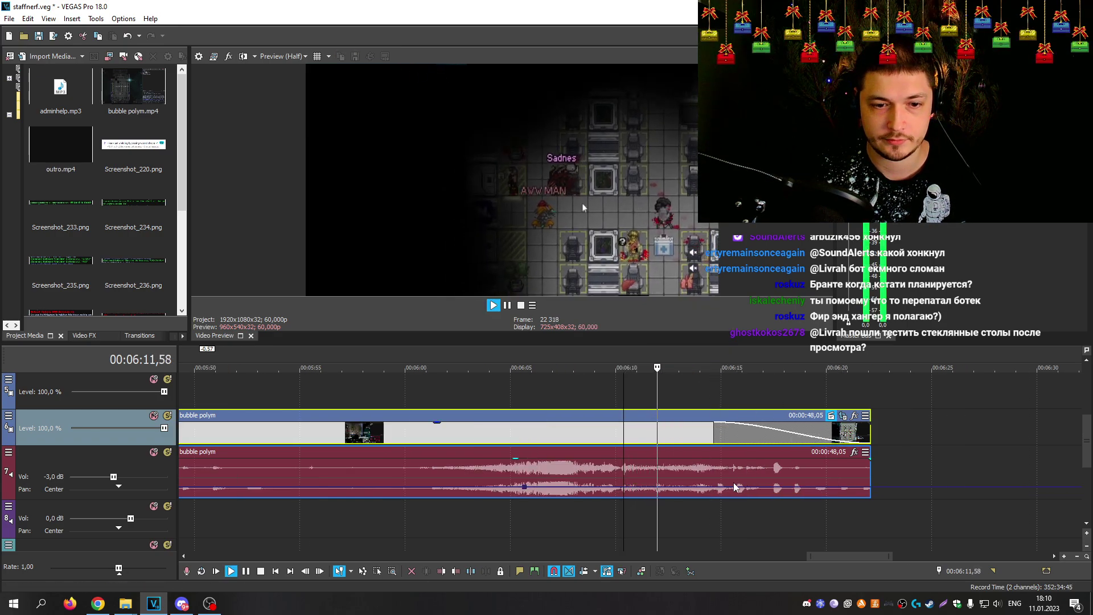
pyautogui.press('Return')
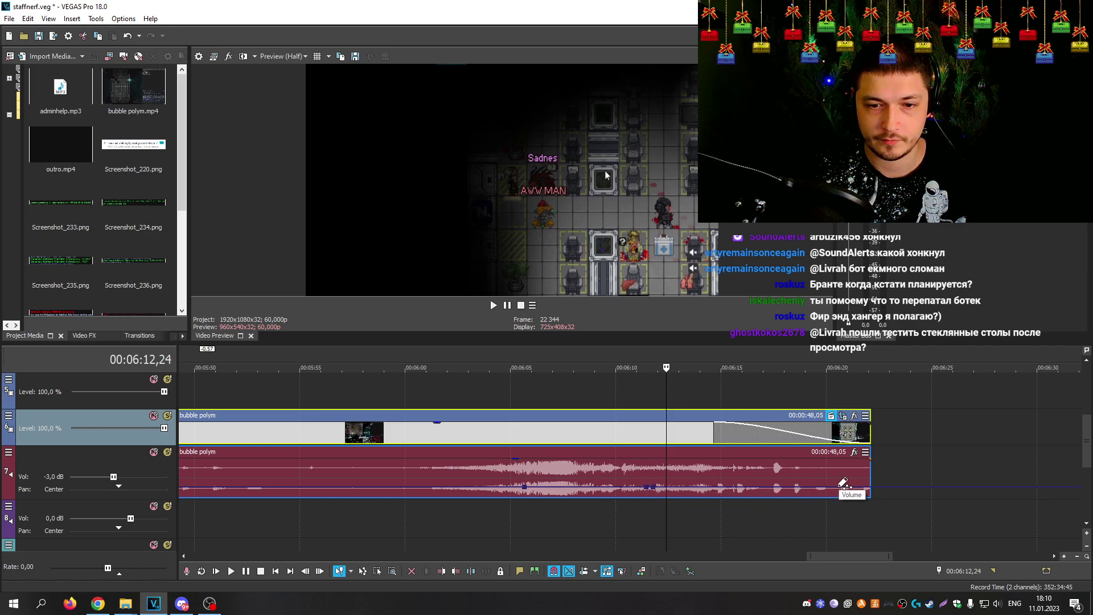
pyautogui.moveTo(831, 491); pyautogui.dragTo(831, 498)
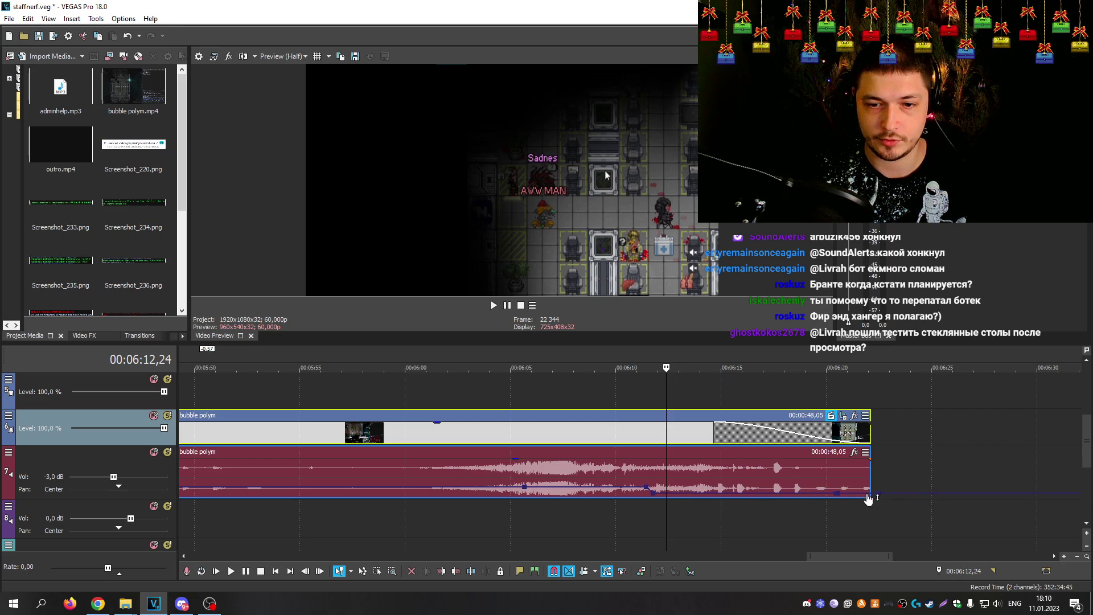
pyautogui.click(597, 373)
pyautogui.press('space')
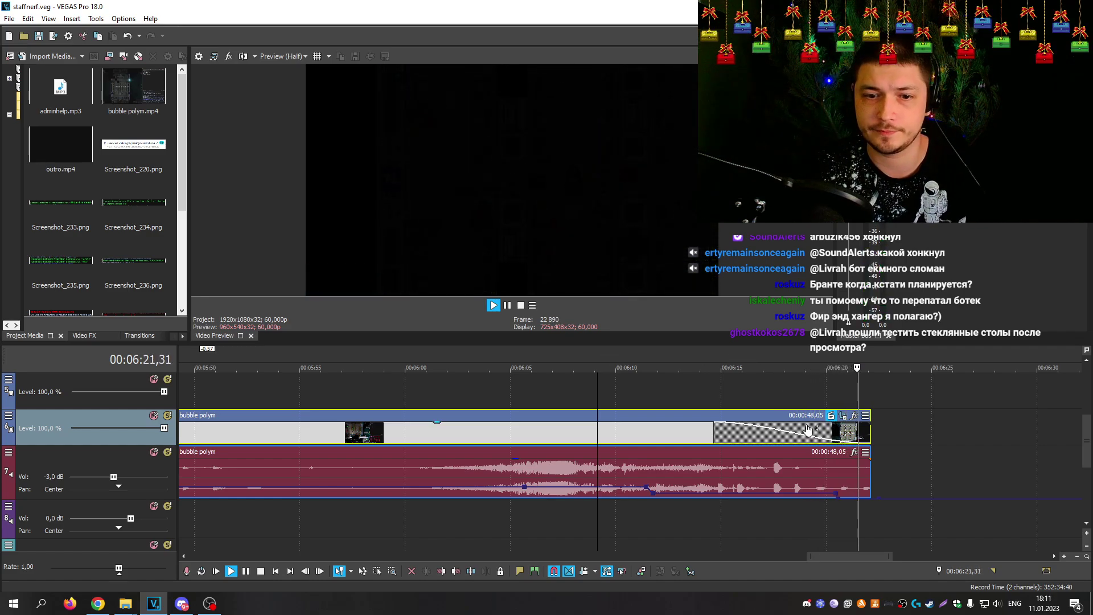
pyautogui.scroll(-8, 695, 449)
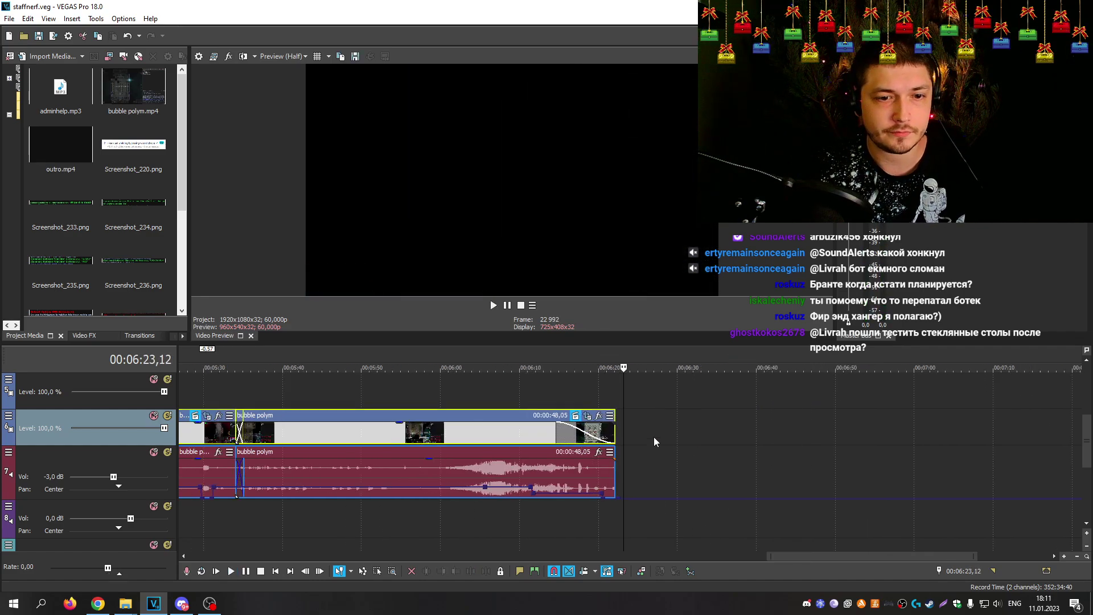
# Step: Mark the timeline region from 00:00:00,00 to 00:06:22,07 and render it as staffnerf.mp4 with the Sony AVC/MVC YT 60 FPS template
pyautogui.scroll(-3, 518, 391)
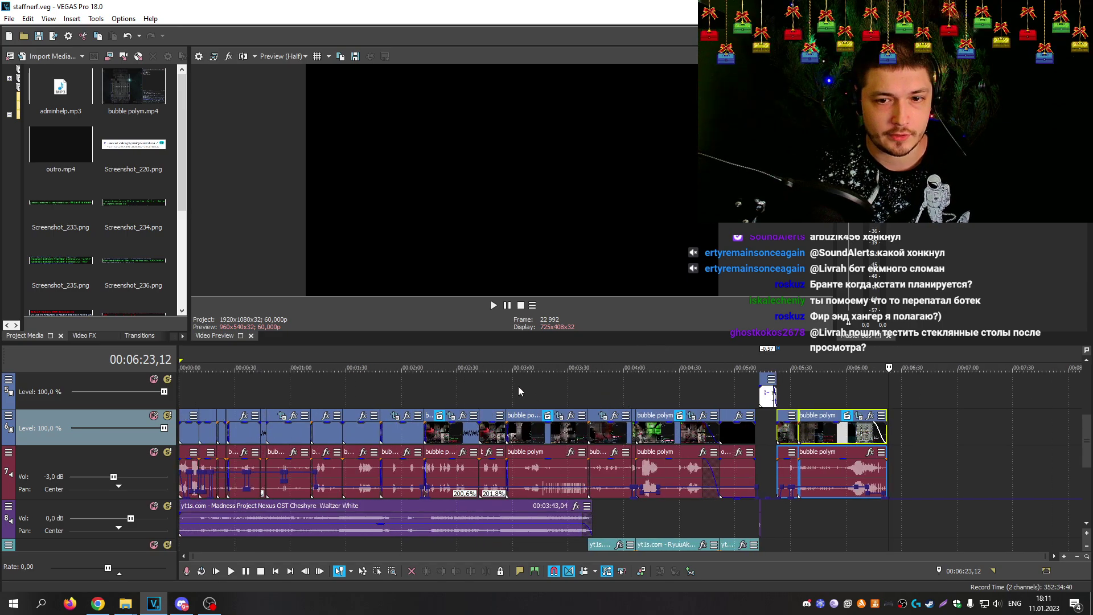
pyautogui.moveTo(183, 362); pyautogui.dragTo(887, 377)
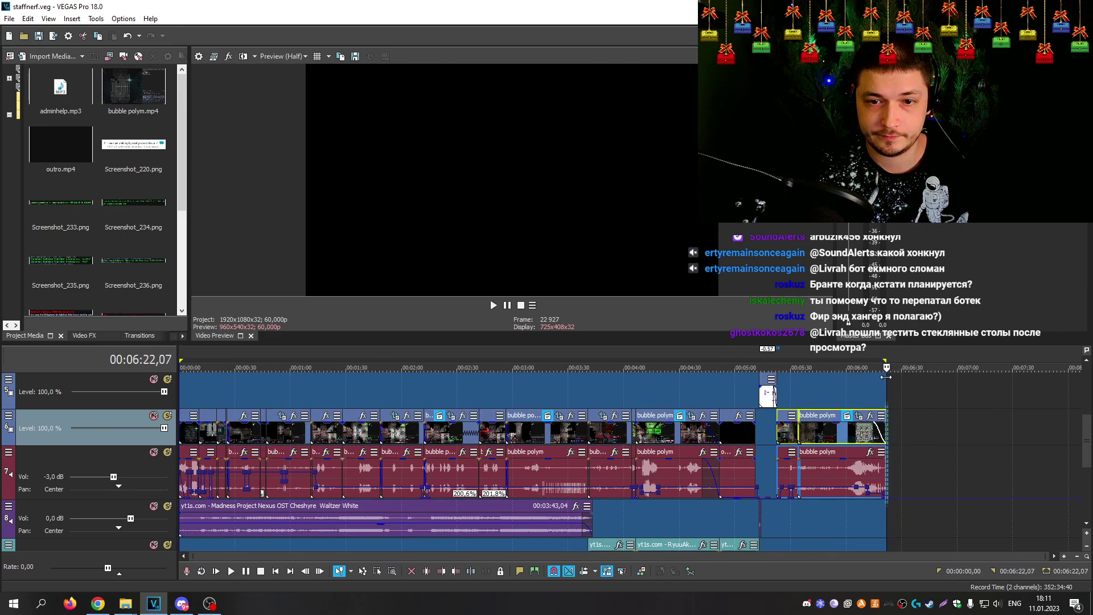
pyautogui.click(182, 355)
pyautogui.click(55, 37)
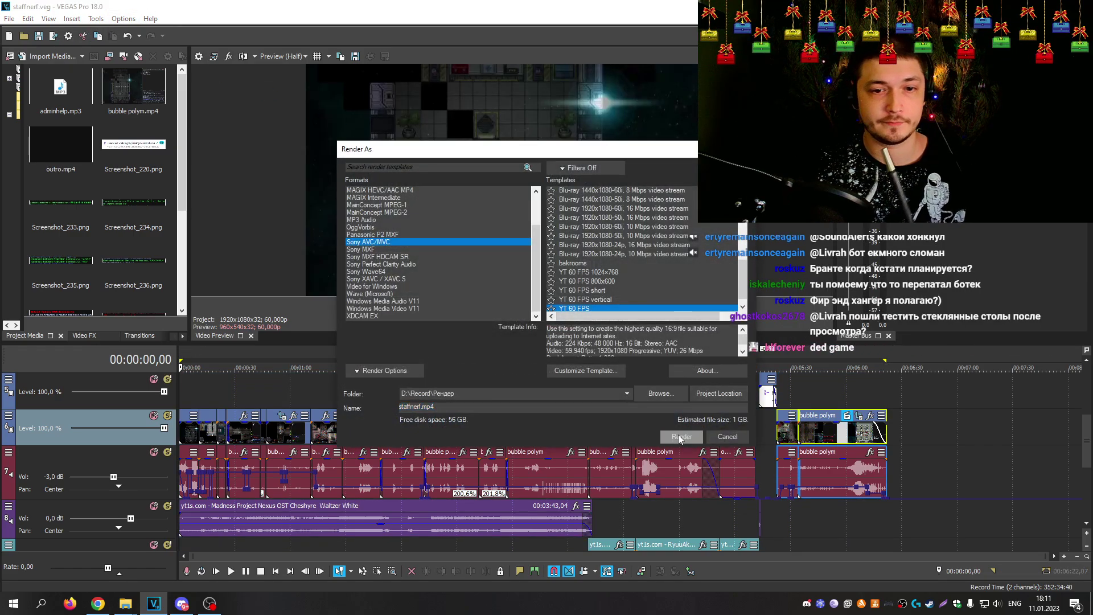
pyautogui.click(680, 436)
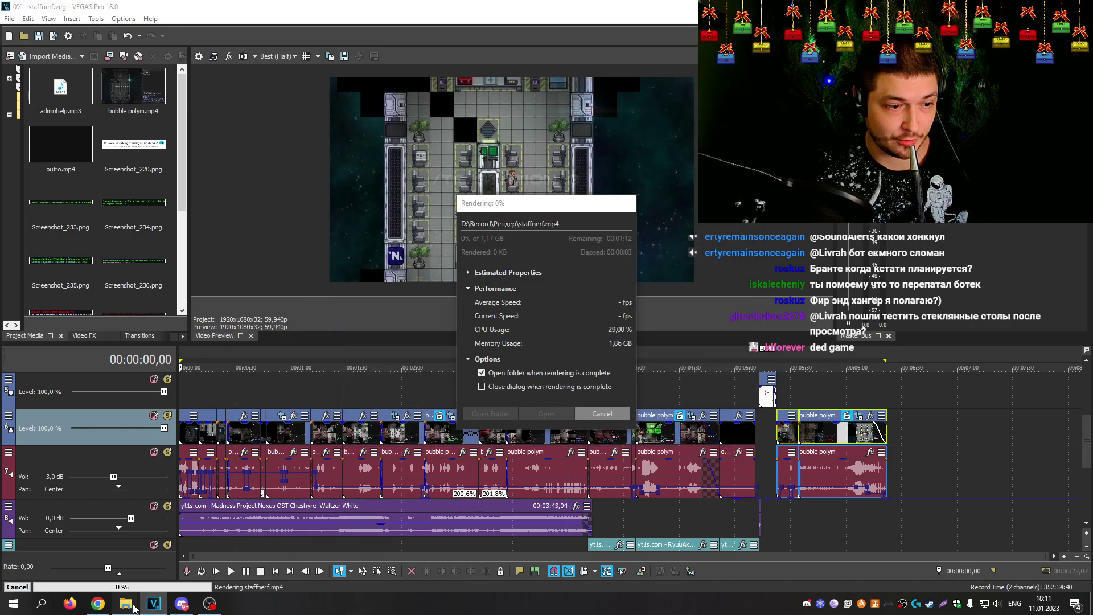
pyautogui.moveTo(135, 607)
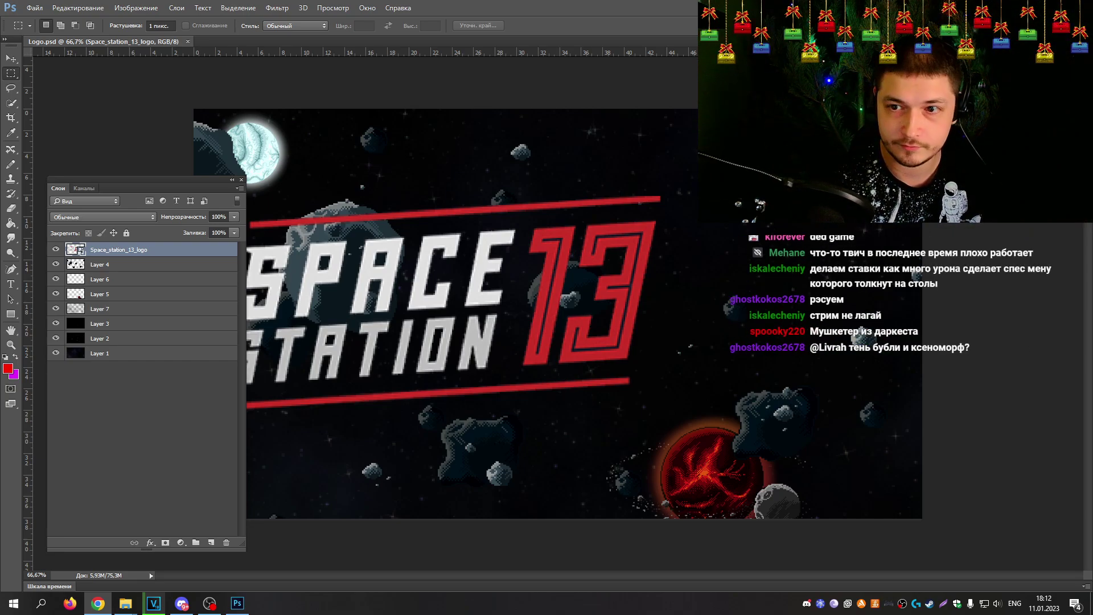
pyautogui.hotkey('alt', 'shift')
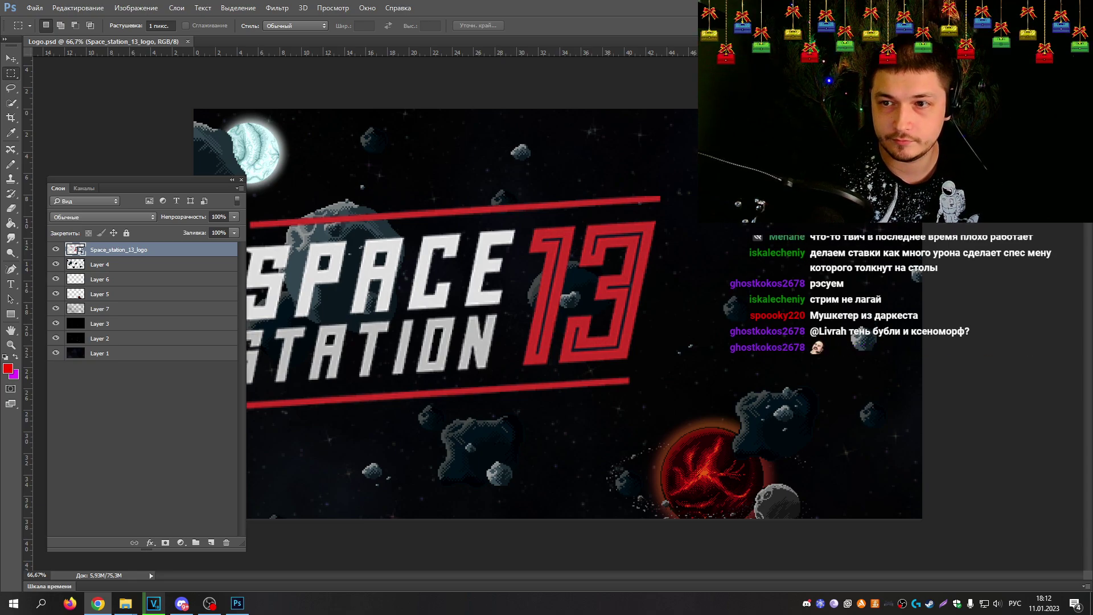
pyautogui.hotkey('alt', 'shift')
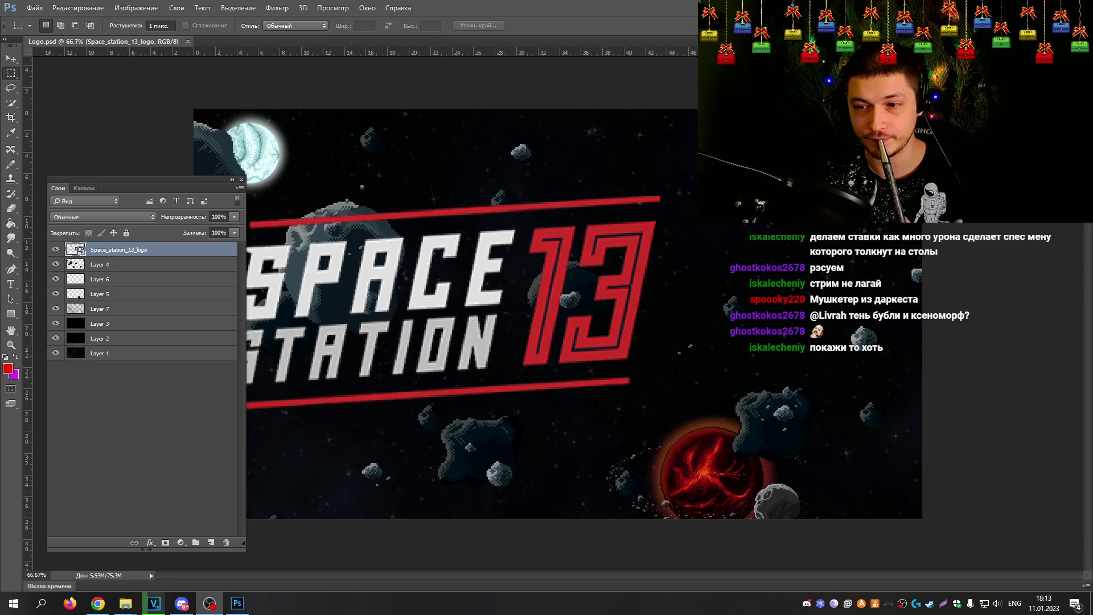
# Step: Place the HDstaff image in the centre of Logo.psd at 100% scale, above the Space Station 13 logo
pyautogui.press('super+d')
pyautogui.press('super+d')
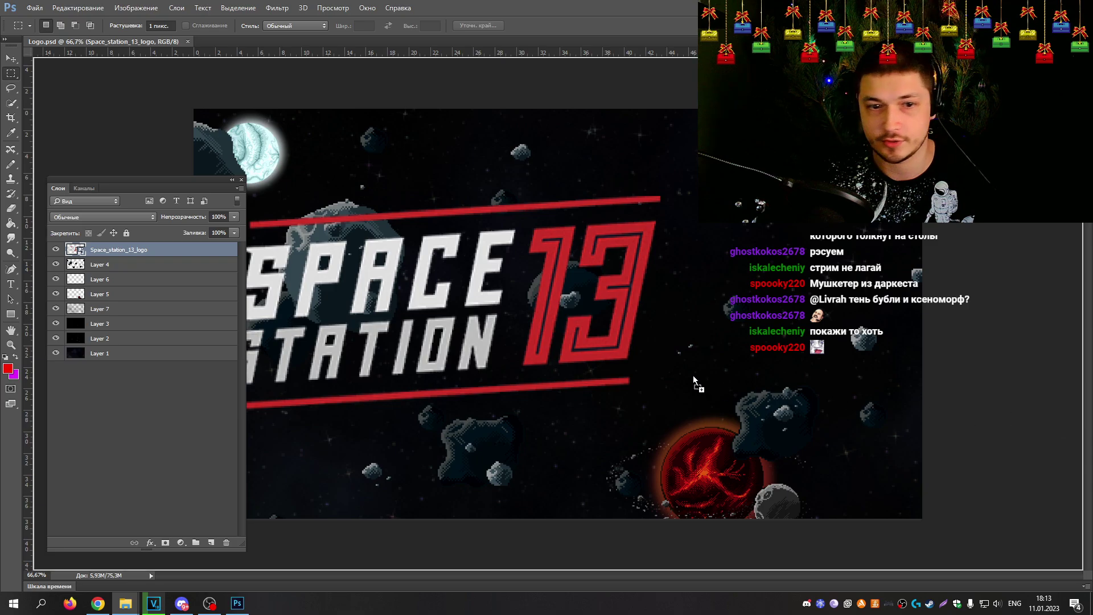
pyautogui.moveTo(693, 375); pyautogui.dragTo(692, 378)
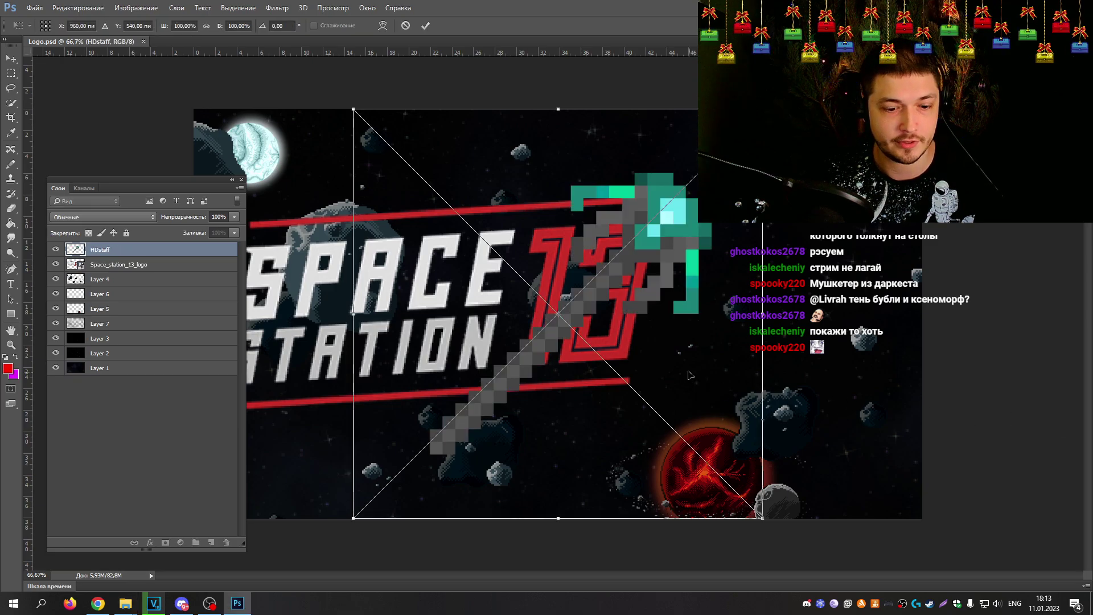
pyautogui.press('Return')
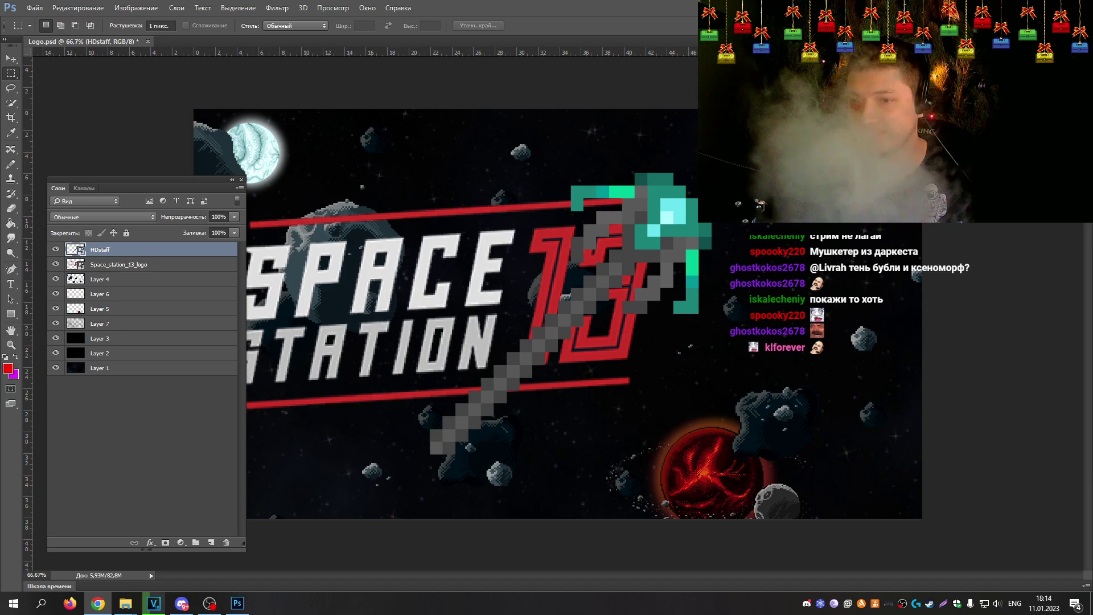
# Step: Place the musketeer image "latest" over the right half of the banner, scaled proportionally to about 312%
pyautogui.click(659, 392)
pyautogui.moveTo(629, 245); pyautogui.dragTo(865, 57)
pyautogui.moveTo(802, 195); pyautogui.dragTo(800, 327)
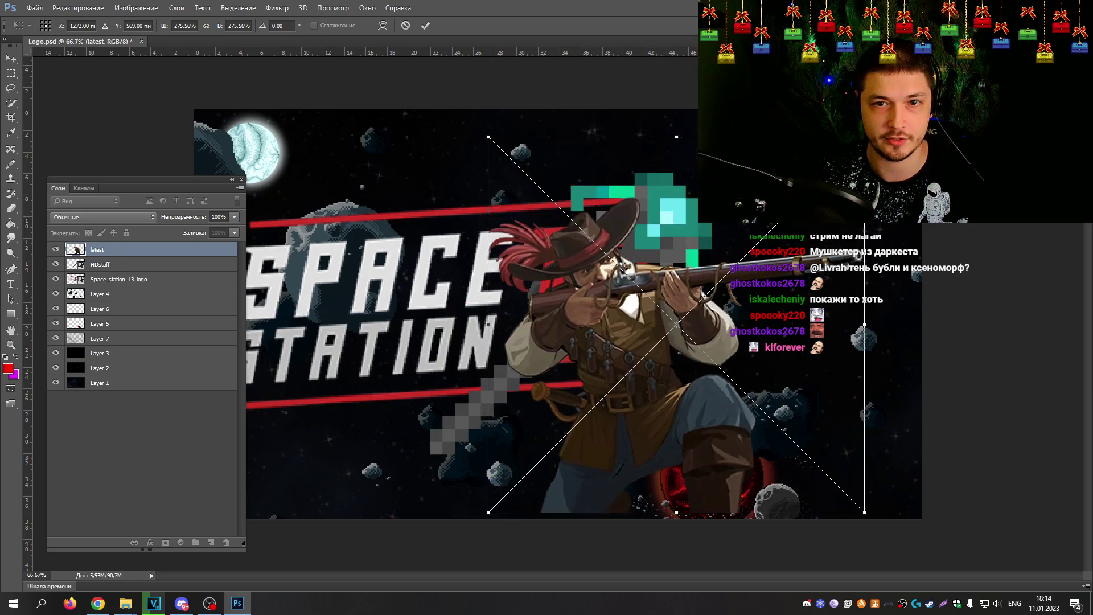
pyautogui.moveTo(864, 137); pyautogui.dragTo(914, 86)
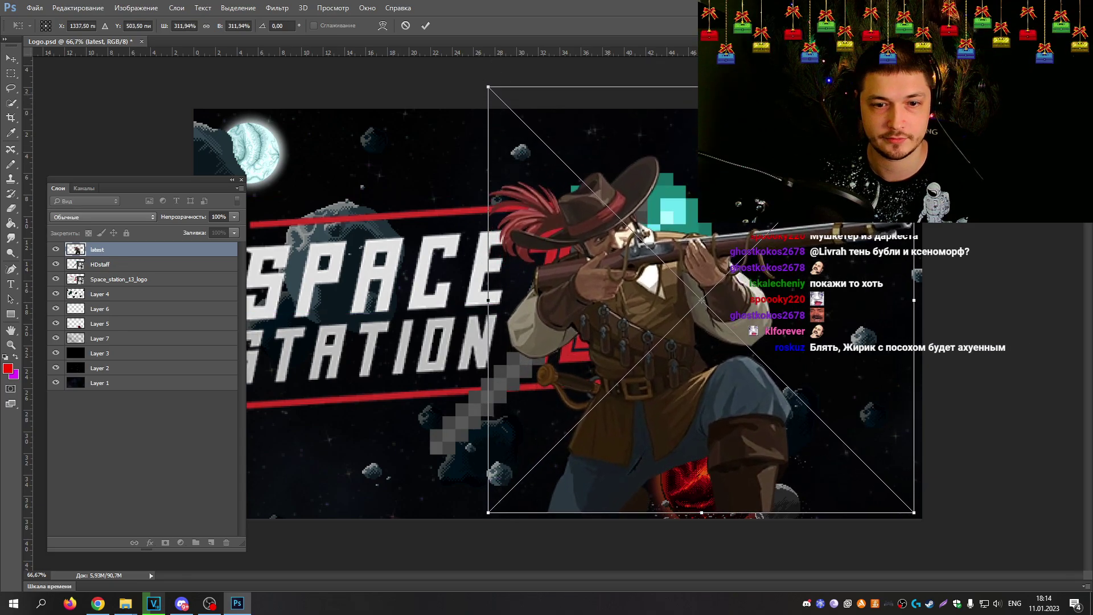
pyautogui.press('Return')
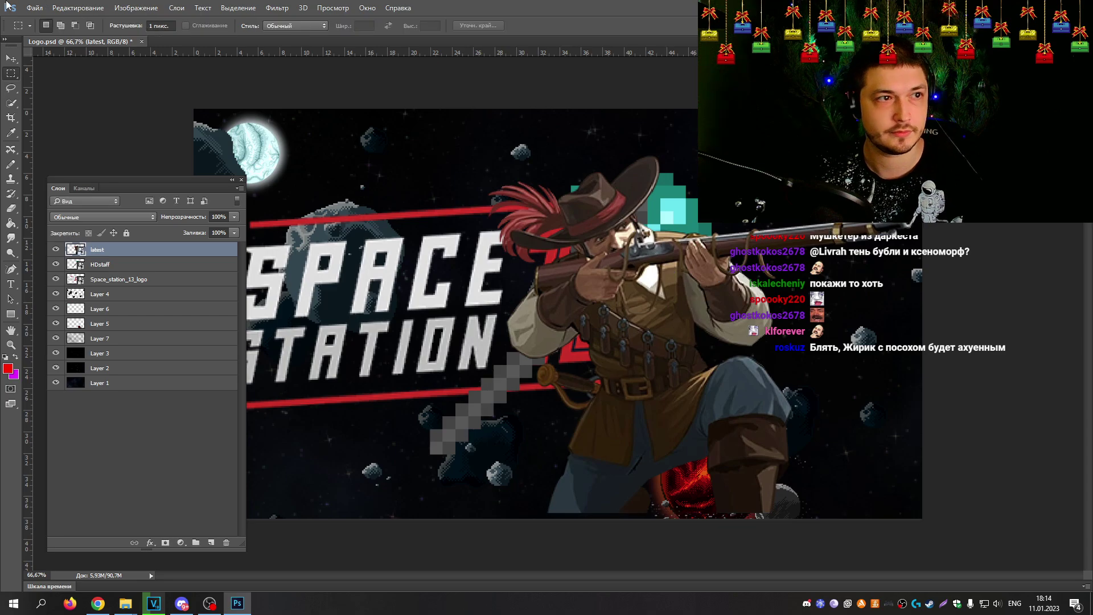
# Step: Try flipping the musketeer layer vertically and undo the flip
pyautogui.click(78, 8)
pyautogui.moveTo(131, 246)
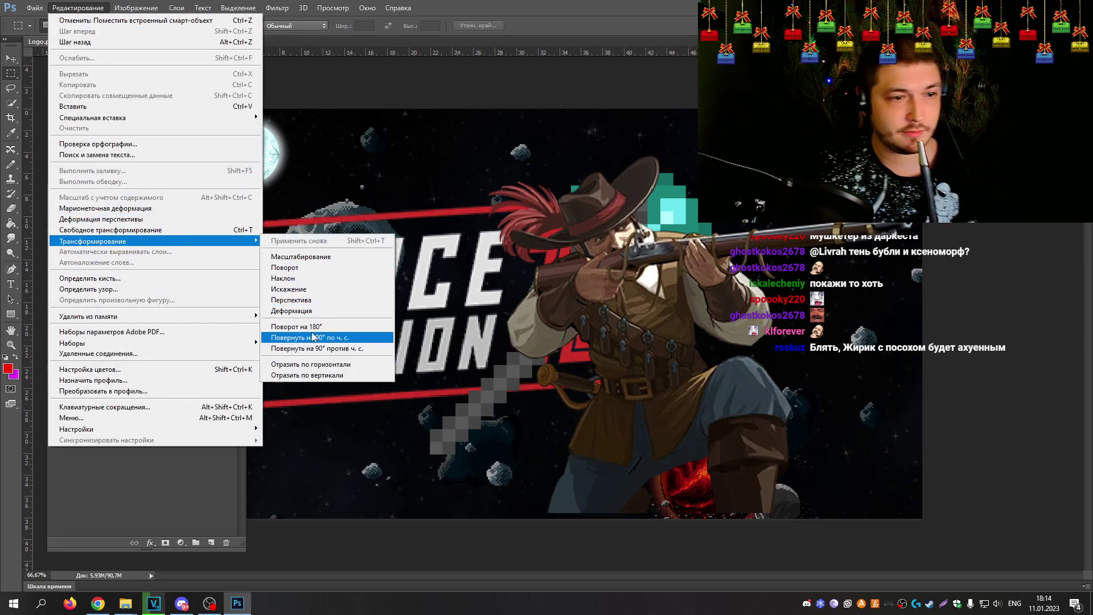
pyautogui.click(333, 374)
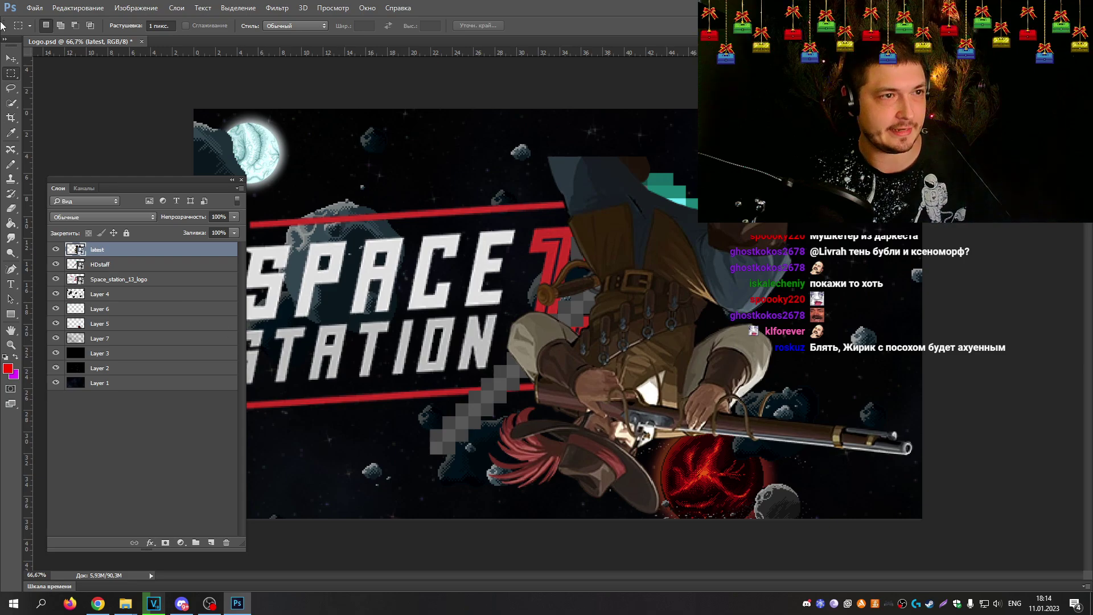
pyautogui.hotkey('ctrl', 'z')
# Step: Flip the musketeer layer horizontally so the gun points at the logo, and shift it slightly down and to the right
pyautogui.click(77, 8)
pyautogui.moveTo(140, 241)
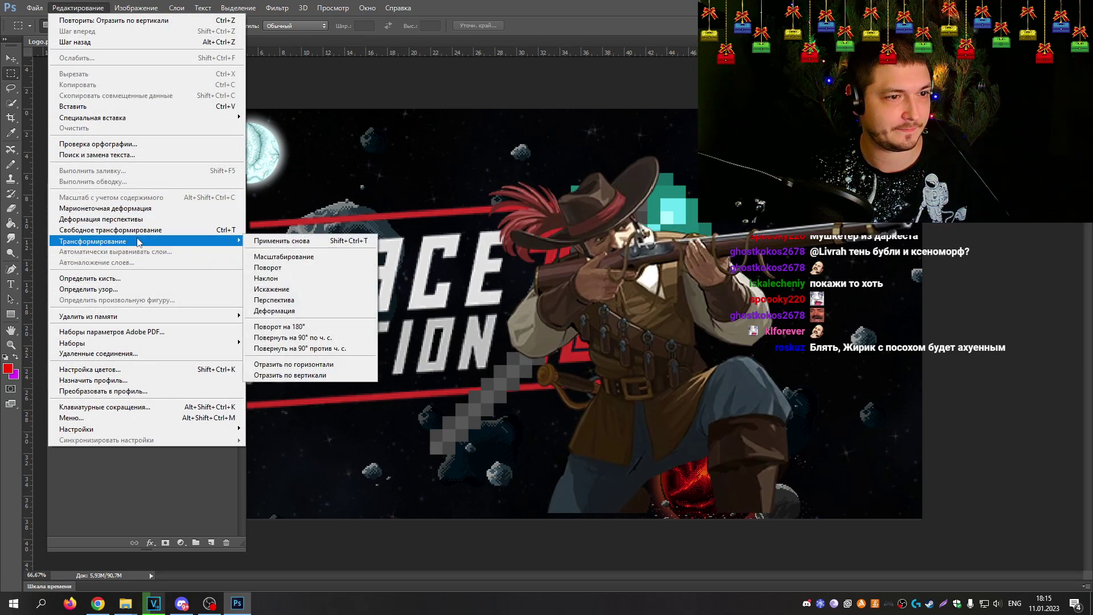
pyautogui.click(320, 365)
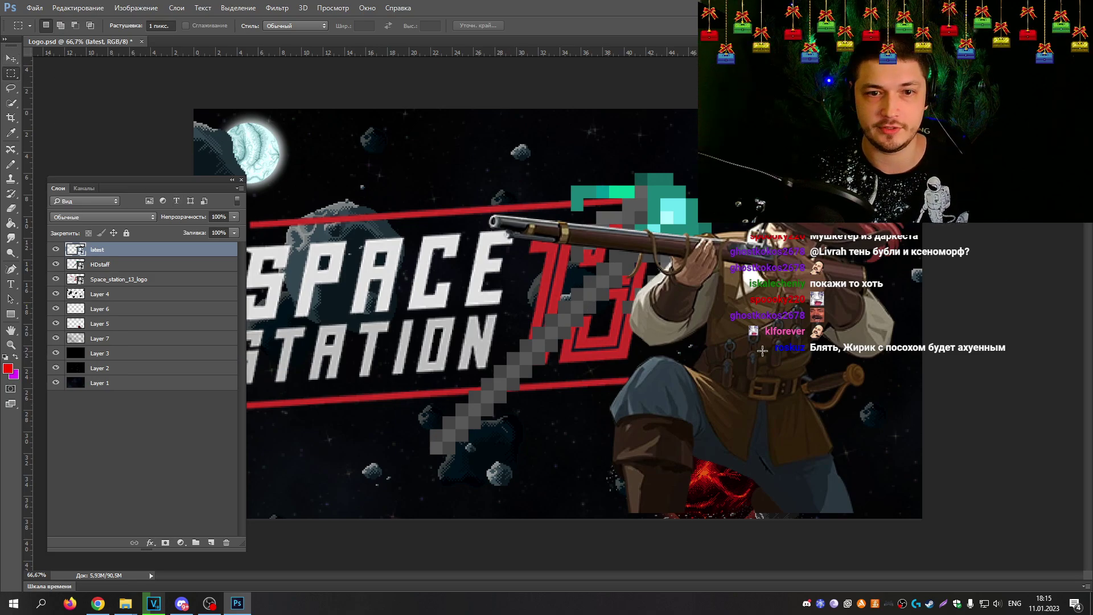
pyautogui.click(11, 59)
pyautogui.moveTo(779, 301); pyautogui.dragTo(790, 307)
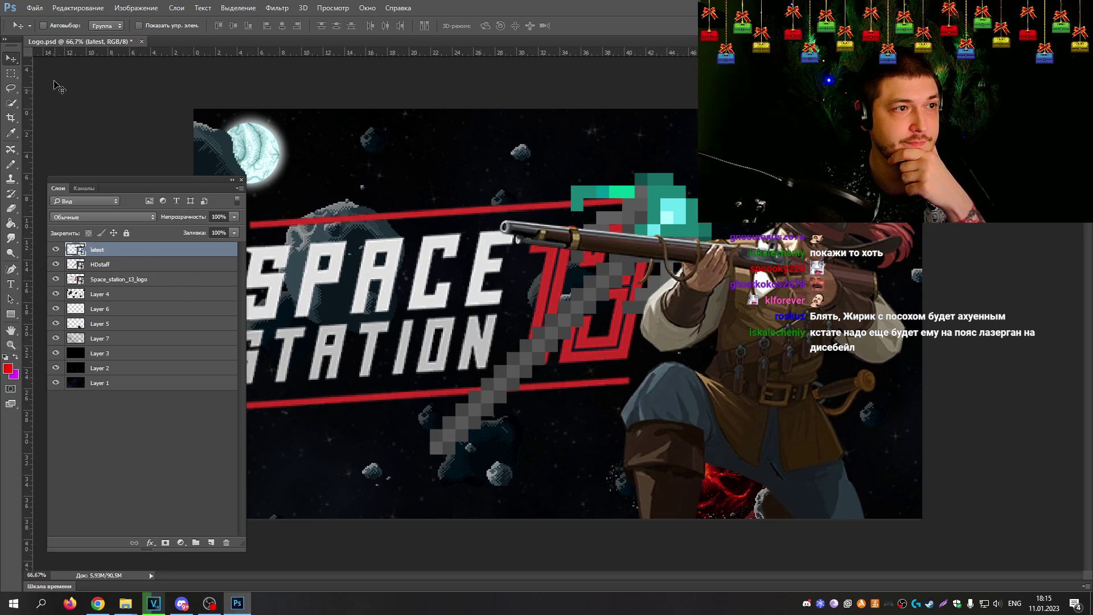
# Step: Outline the musketeer's rear hand at the rifle stock with the Lasso, extending the selection over the adjoining brown cuff
pyautogui.click(10, 345)
pyautogui.click(870, 358)
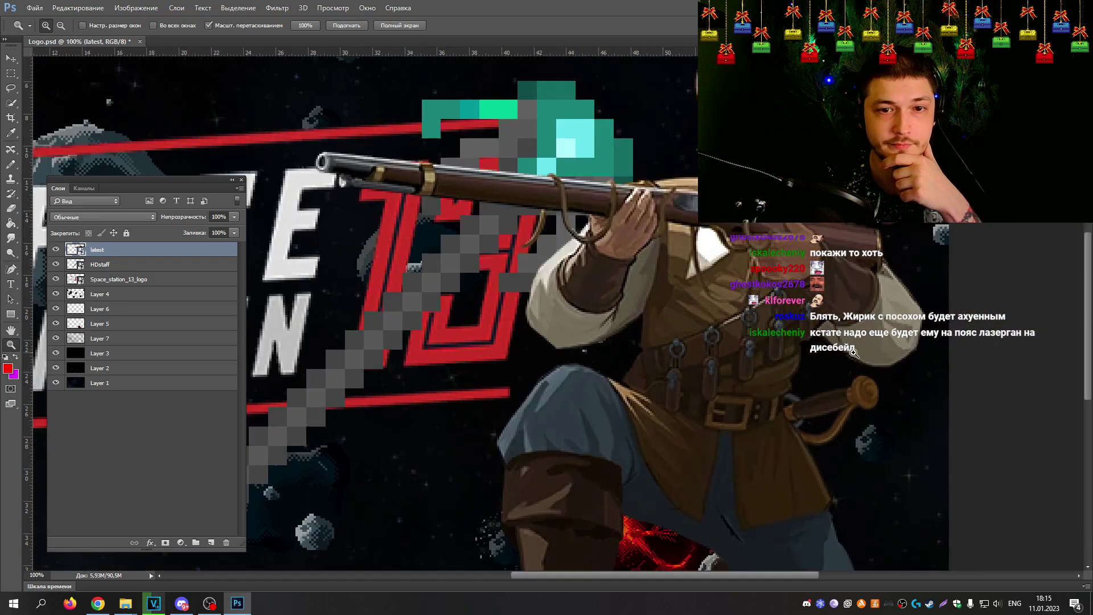
pyautogui.click(870, 358)
pyautogui.scroll(5, 1086, 351)
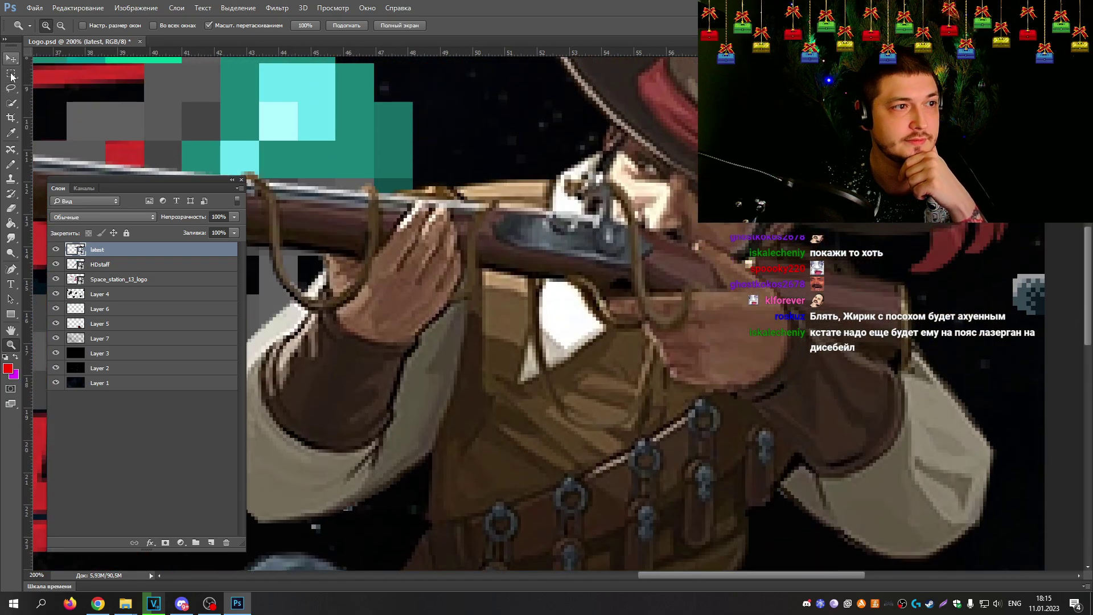
pyautogui.click(12, 90)
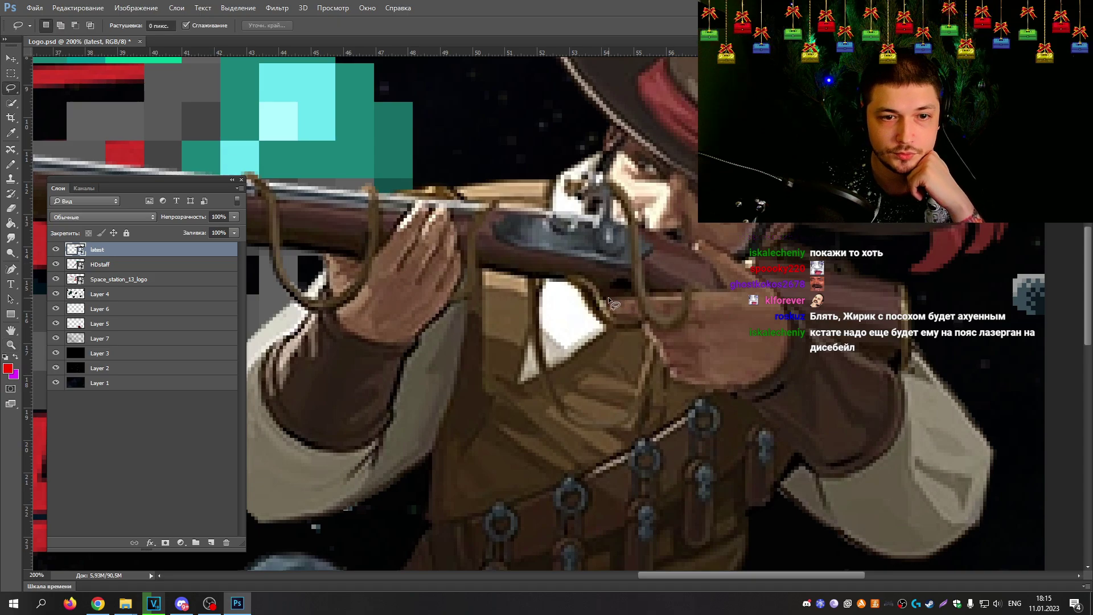
pyautogui.moveTo(608, 296)
pyautogui.mouseDown()
pyautogui.moveTo(722, 289)
pyautogui.moveTo(696, 240)
pyautogui.moveTo(750, 270)
pyautogui.mouseUp()
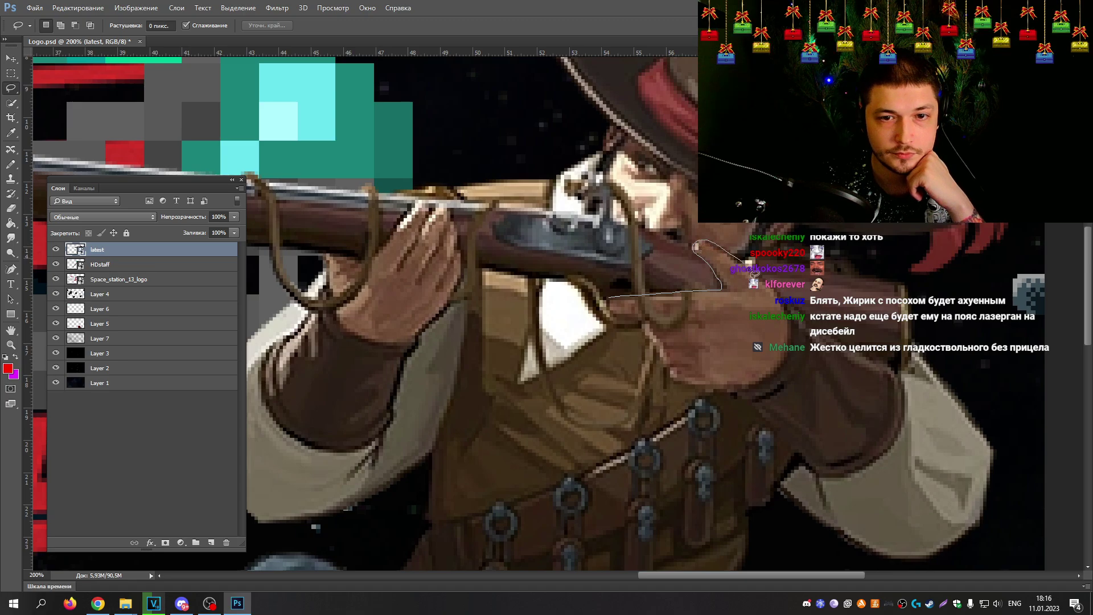
pyautogui.moveTo(786, 312); pyautogui.dragTo(792, 348)
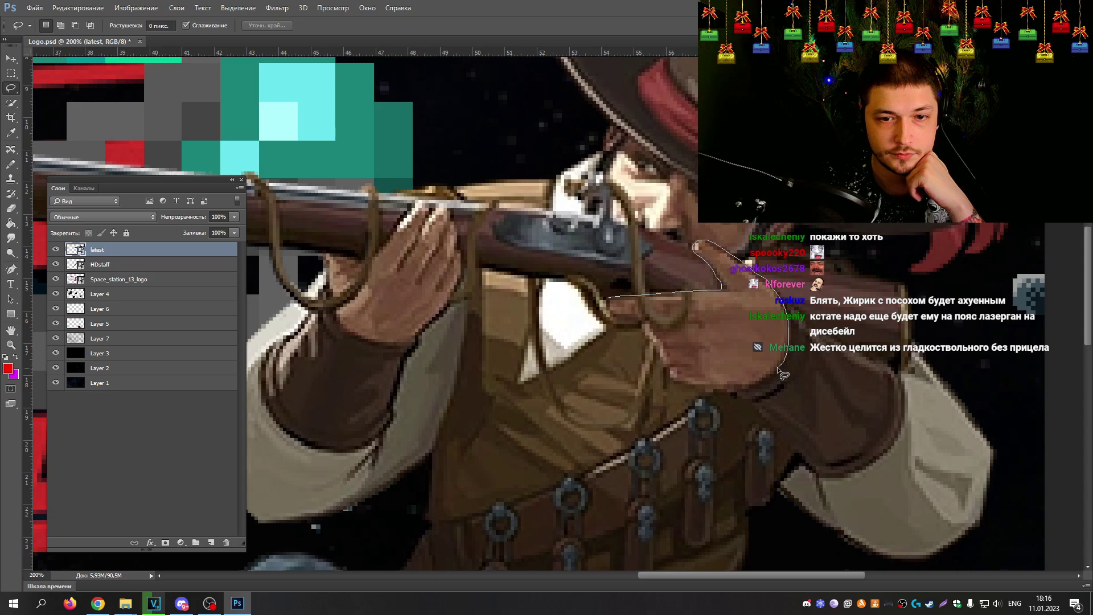
pyautogui.moveTo(778, 369)
pyautogui.mouseDown()
pyautogui.moveTo(751, 383)
pyautogui.moveTo(668, 360)
pyautogui.moveTo(614, 302)
pyautogui.mouseUp()
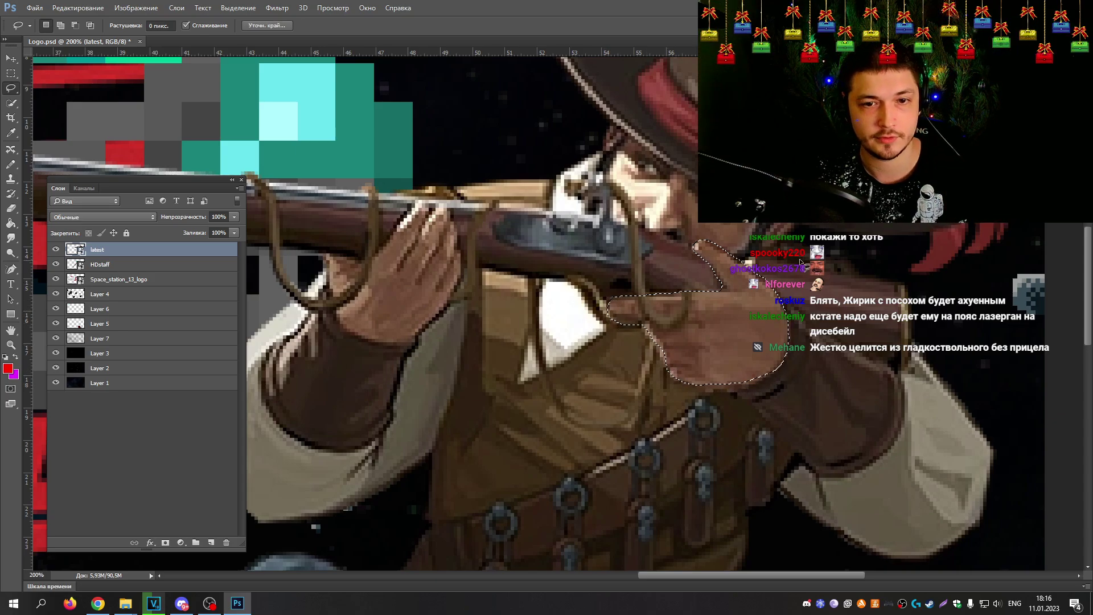
pyautogui.press('shift')
pyautogui.moveTo(786, 307)
pyautogui.mouseDown()
pyautogui.moveTo(855, 344)
pyautogui.moveTo(873, 372)
pyautogui.moveTo(822, 401)
pyautogui.moveTo(729, 389)
pyautogui.mouseUp()
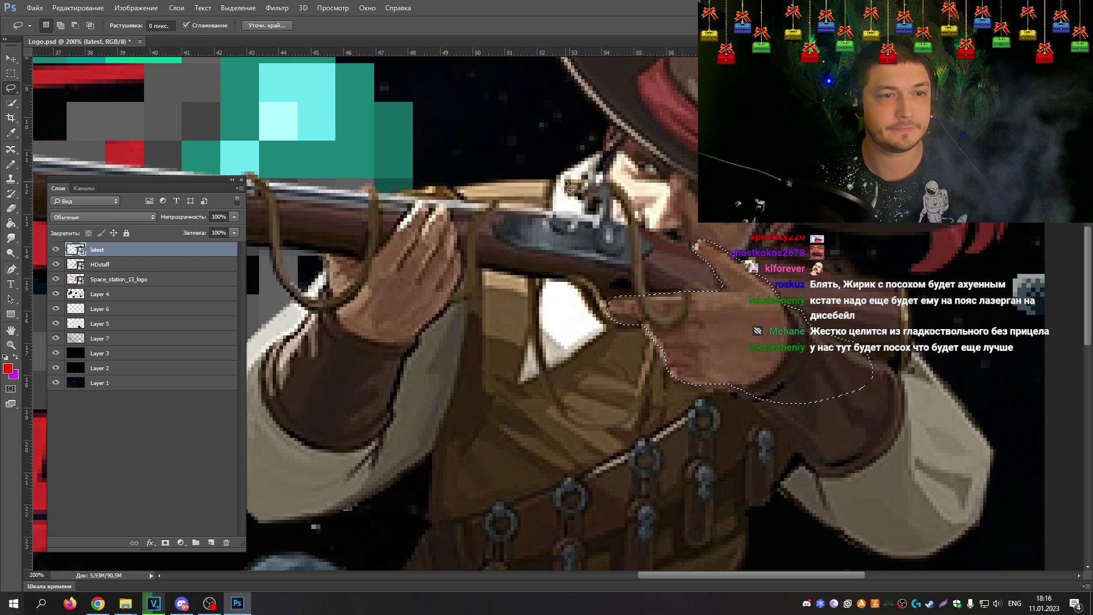
# Step: Add the front hand supporting the rifle barrel to the lasso selection and copy both hands to a new layer
pyautogui.moveTo(380, 251)
pyautogui.mouseDown()
pyautogui.moveTo(431, 208)
pyautogui.moveTo(459, 242)
pyautogui.moveTo(465, 259)
pyautogui.moveTo(412, 342)
pyautogui.mouseUp()
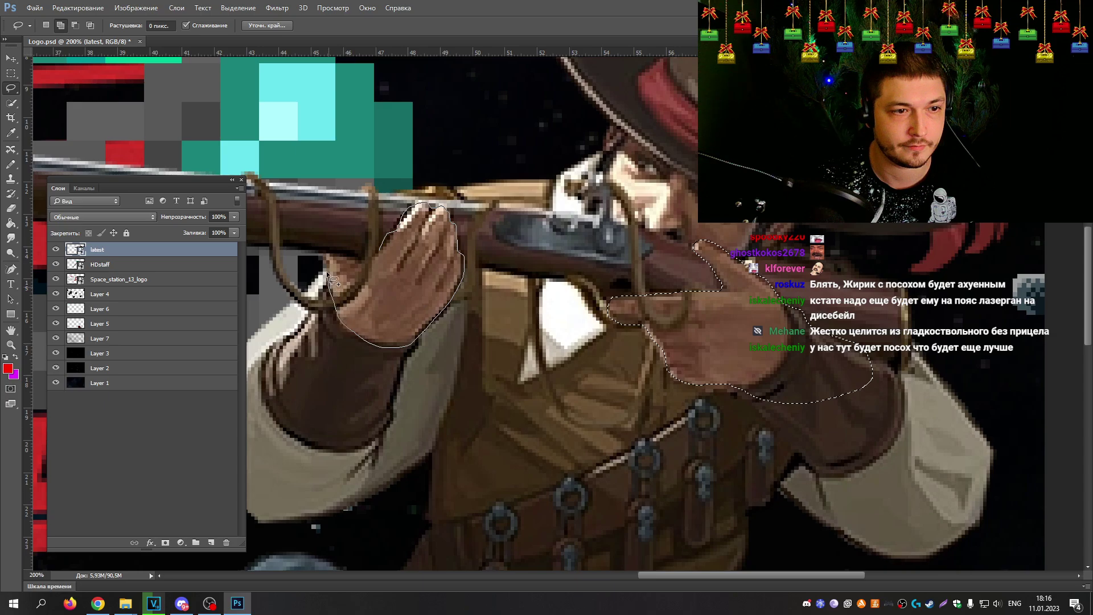
pyautogui.moveTo(327, 272)
pyautogui.mouseDown()
pyautogui.moveTo(325, 255)
pyautogui.moveTo(373, 261)
pyautogui.moveTo(392, 245)
pyautogui.mouseUp()
pyautogui.press('shift')
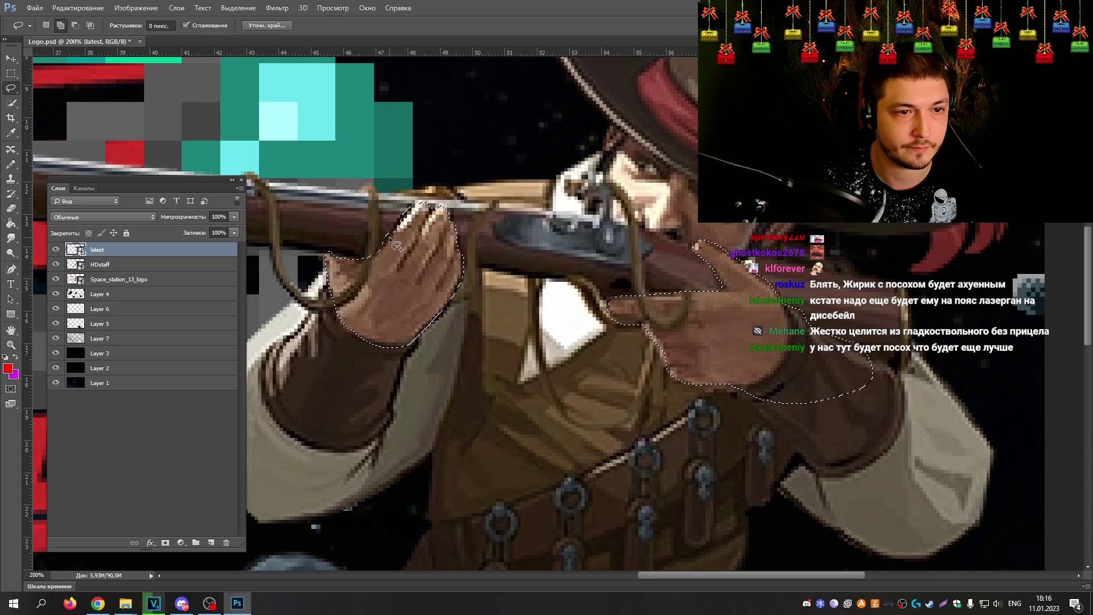
pyautogui.moveTo(406, 228)
pyautogui.mouseDown()
pyautogui.moveTo(399, 250)
pyautogui.moveTo(402, 225)
pyautogui.mouseUp()
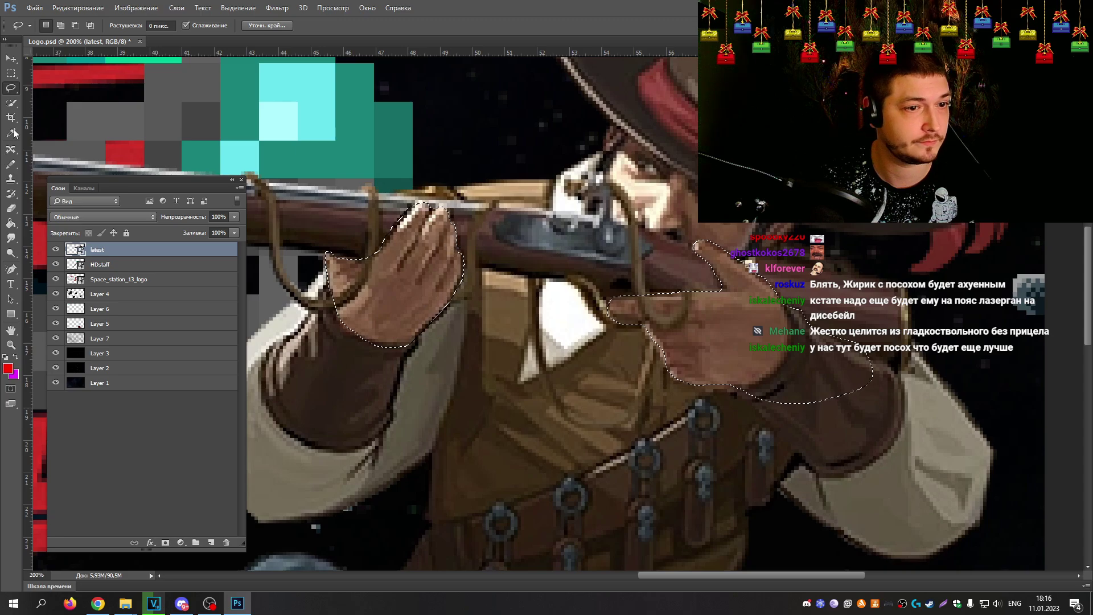
pyautogui.rightClick(405, 263)
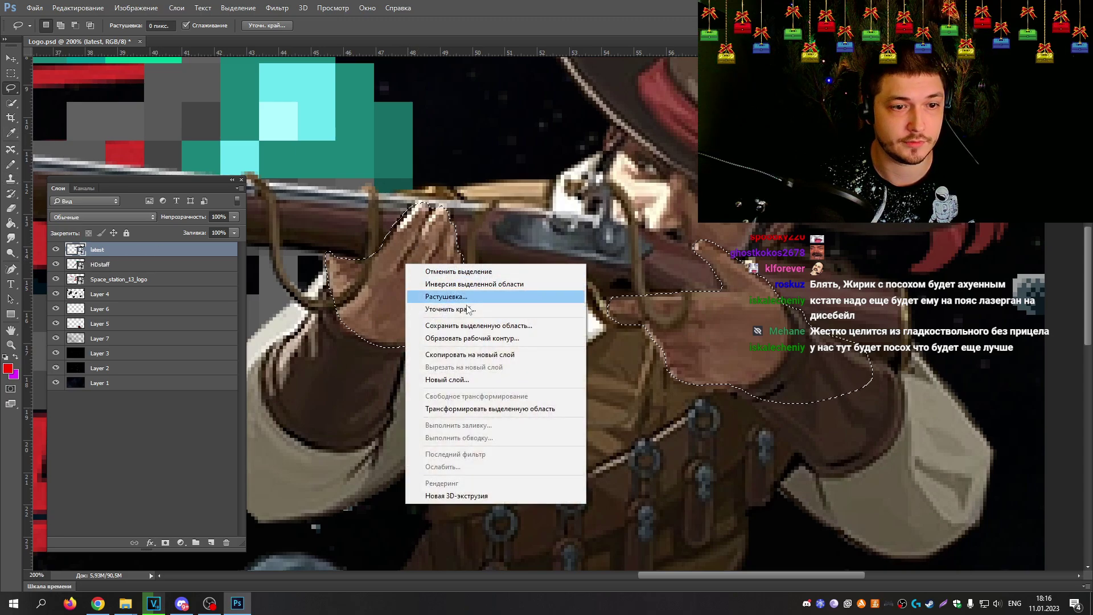
pyautogui.click(477, 356)
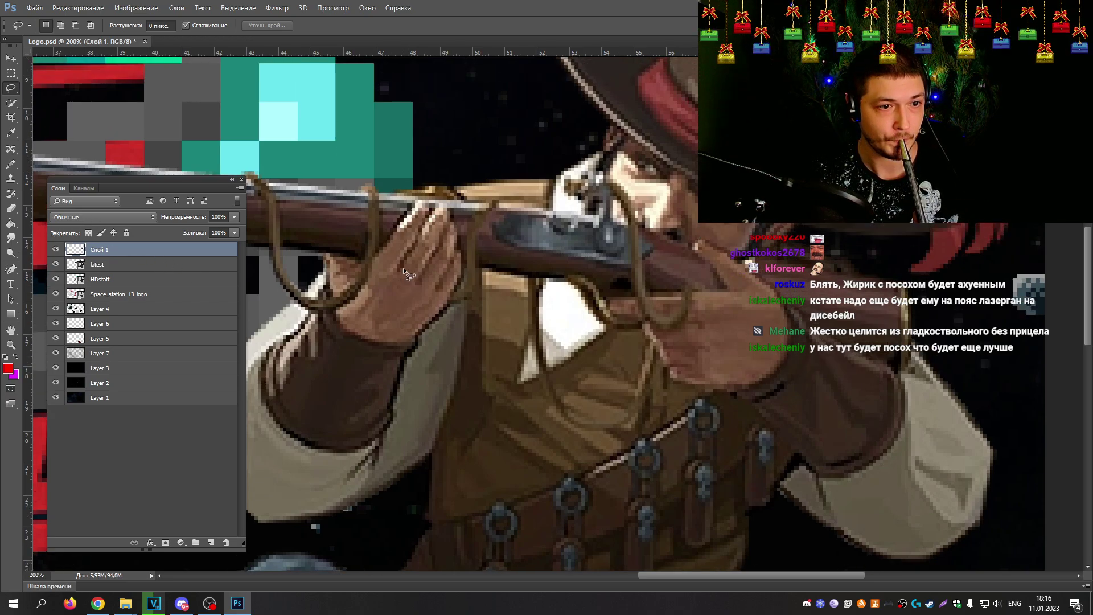
# Step: Move the HDstaff layer directly above the musketeer layer, keeping it beneath the copied hands layer
pyautogui.click(11, 345)
pyautogui.click(61, 25)
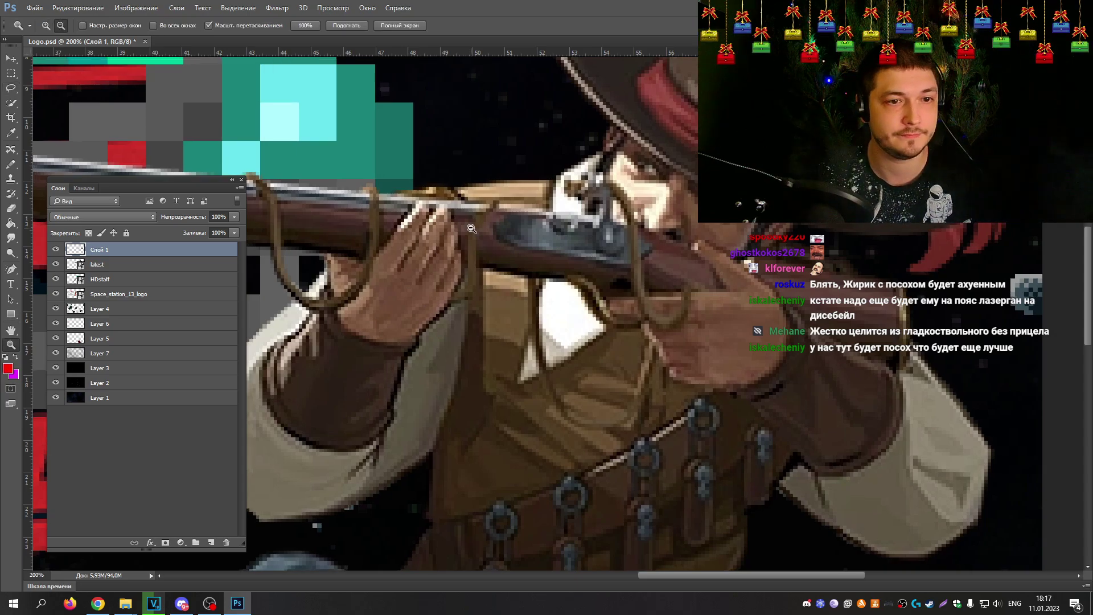
pyautogui.click(478, 236)
pyautogui.moveTo(604, 579); pyautogui.dragTo(570, 577)
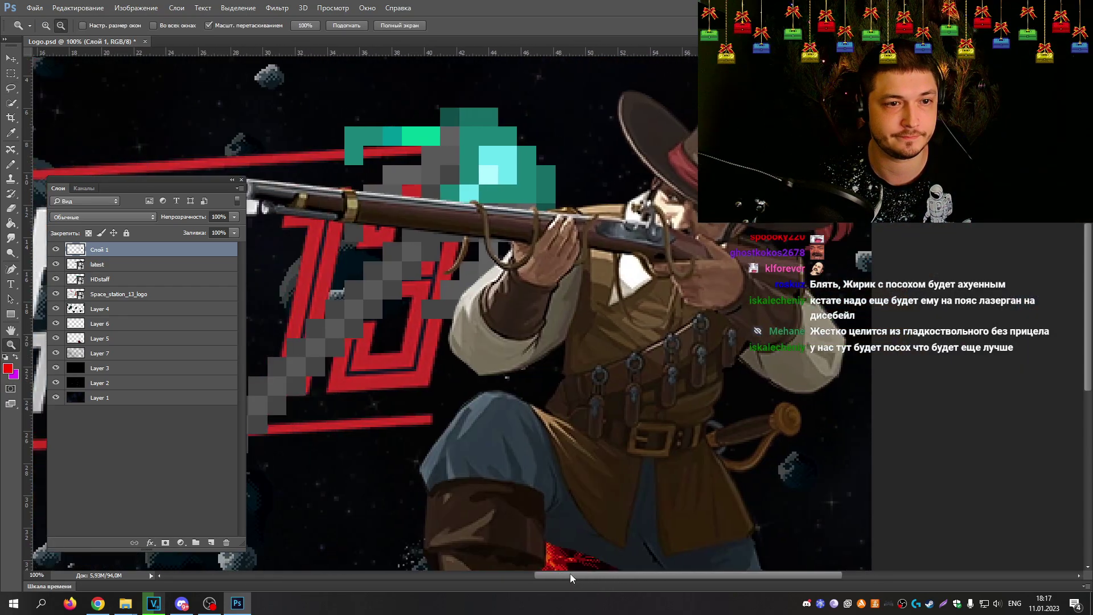
pyautogui.moveTo(118, 283)
pyautogui.mouseDown()
pyautogui.moveTo(131, 252)
pyautogui.moveTo(133, 262)
pyautogui.mouseUp()
pyautogui.hotkey('ctrl', 'z')
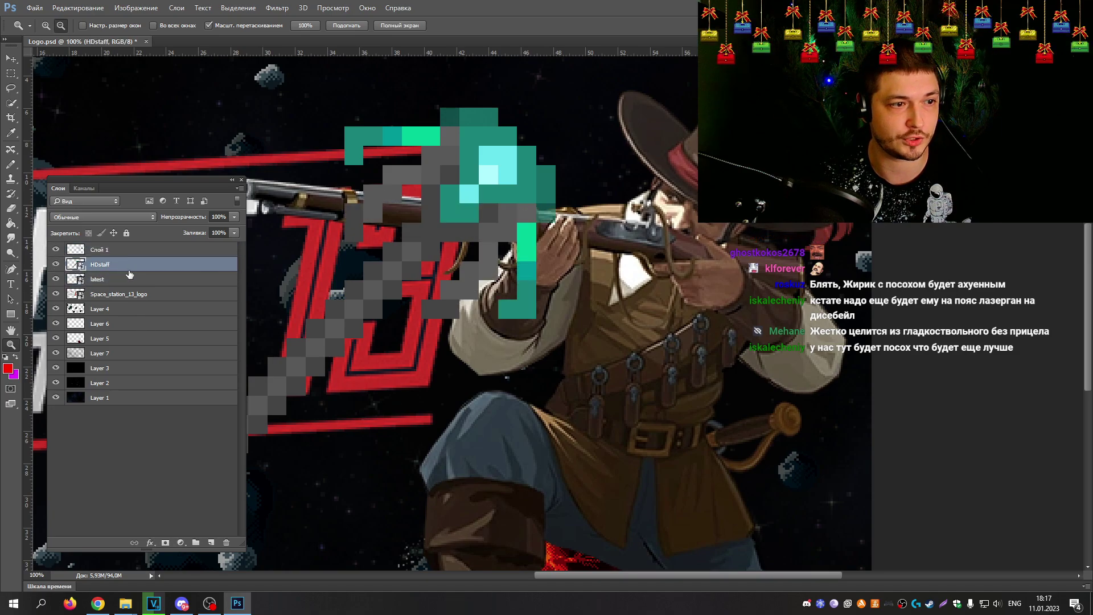
# Step: Scale the HDstaff layer to 77.27%, rotate it 51.49 degrees and lay the shaft along the rifle with the teal head at the shoulder
pyautogui.hotkey('ctrl', 't')
pyautogui.moveTo(288, 285); pyautogui.dragTo(445, 447)
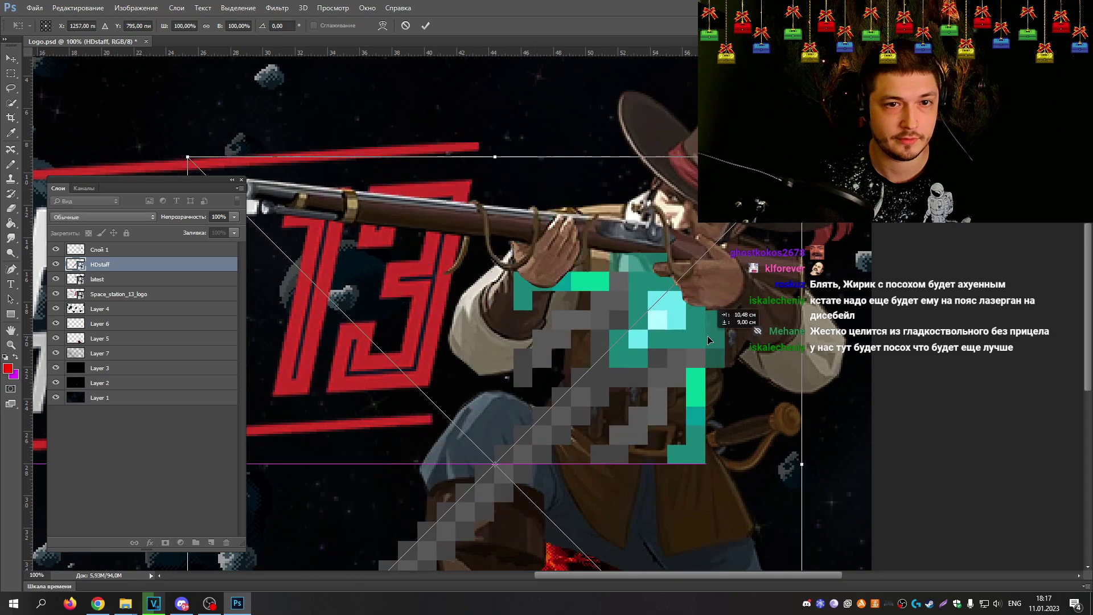
pyautogui.moveTo(781, 178); pyautogui.dragTo(678, 563)
pyautogui.moveTo(547, 484); pyautogui.dragTo(773, 155)
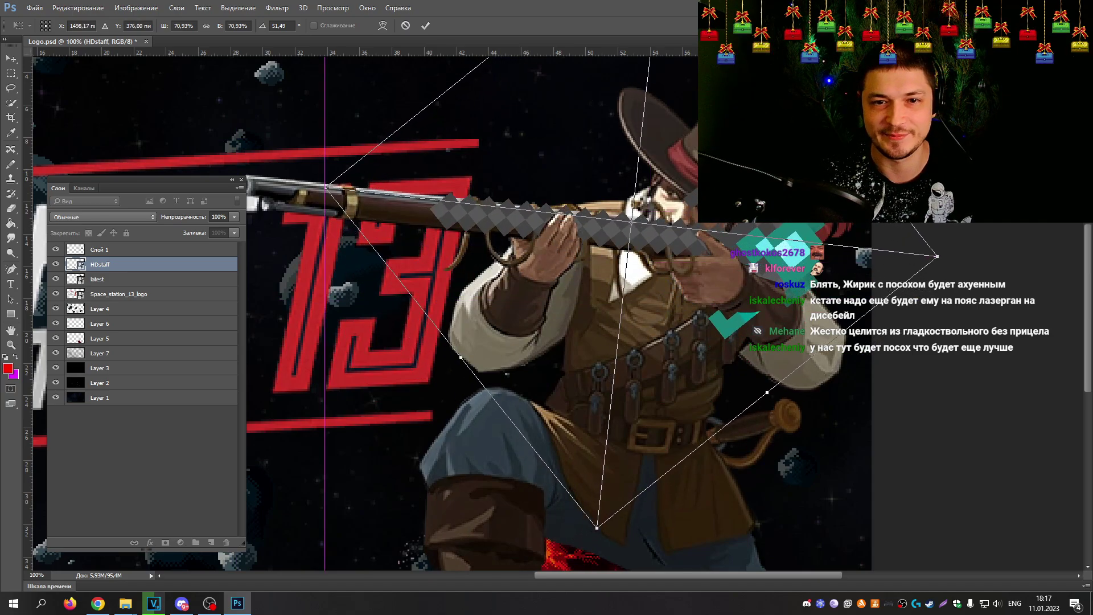
pyautogui.moveTo(326, 187); pyautogui.dragTo(272, 180)
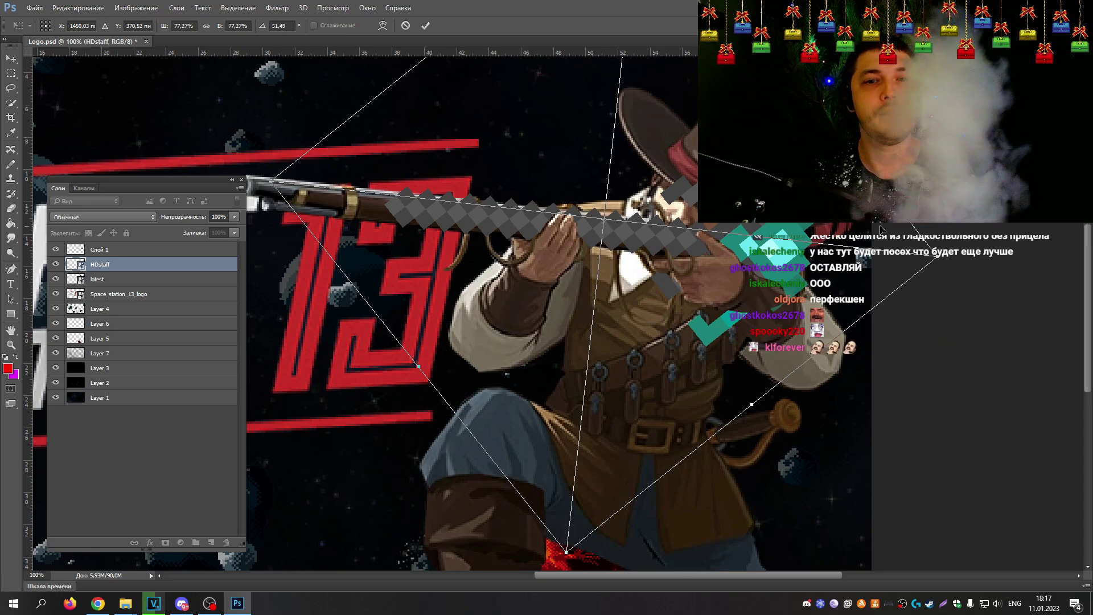
pyautogui.press('Return')
pyautogui.press('z')
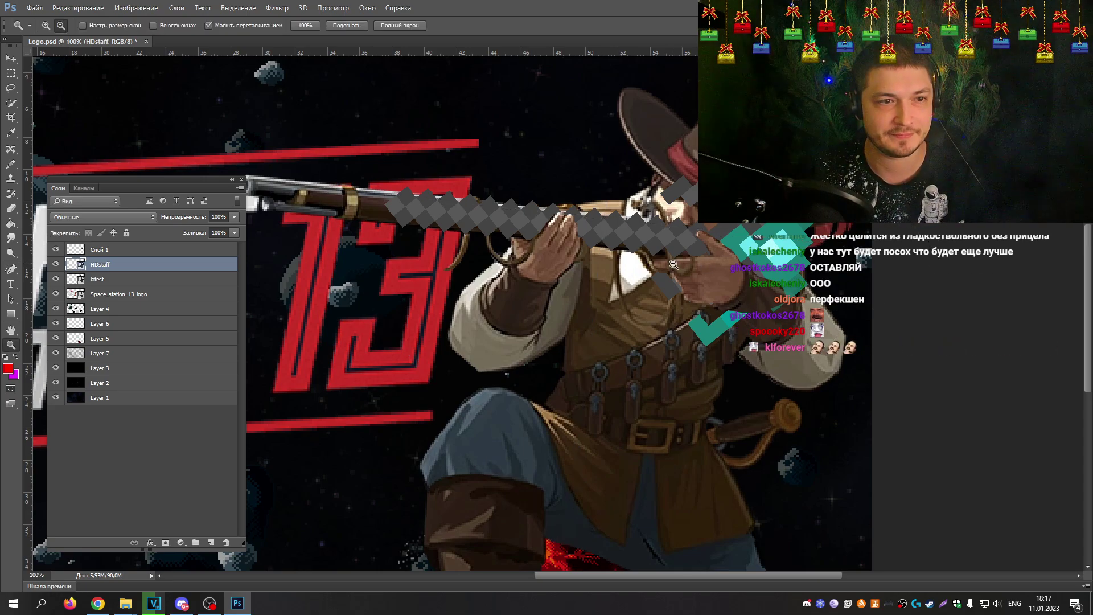
# Step: Hide the HDstaff layer and outline the musketeer's rear hand and brown cuff on the latest layer with the Lasso
pyautogui.click(133, 254)
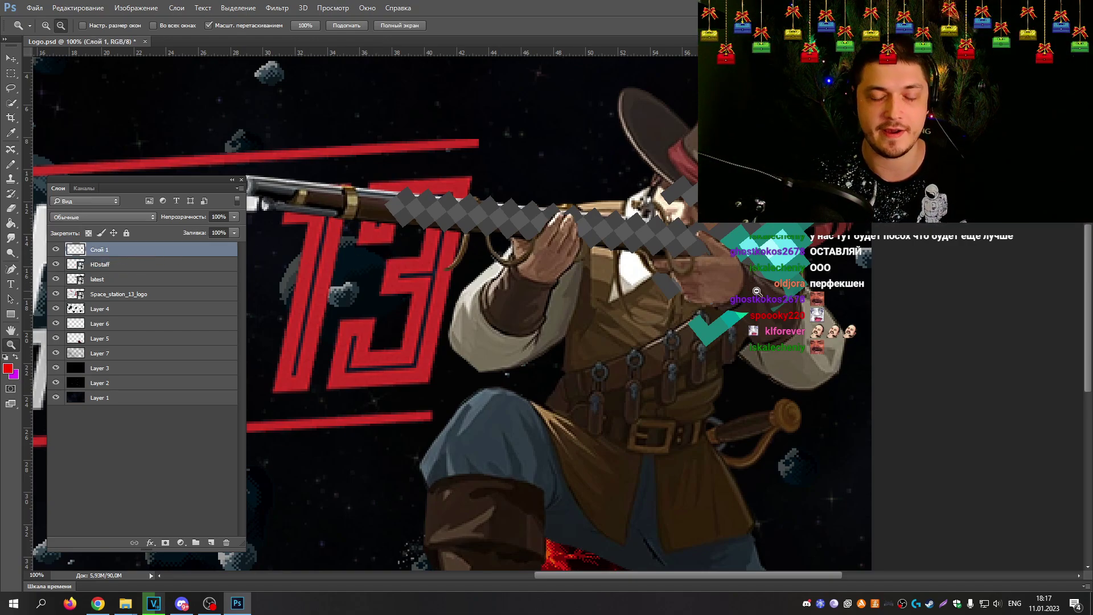
pyautogui.click(131, 280)
pyautogui.click(12, 104)
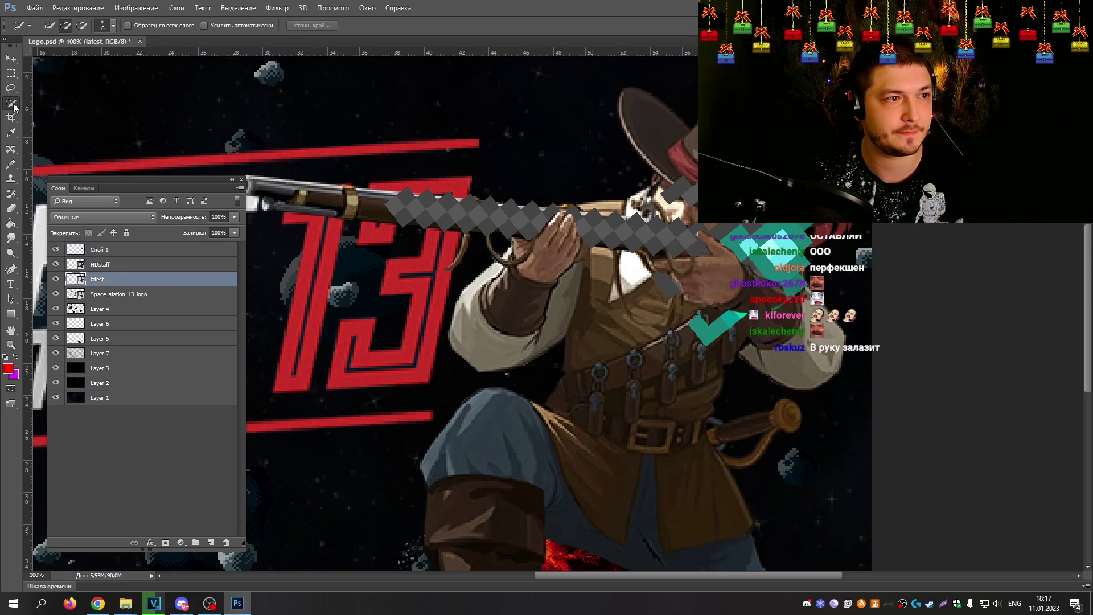
pyautogui.click(11, 88)
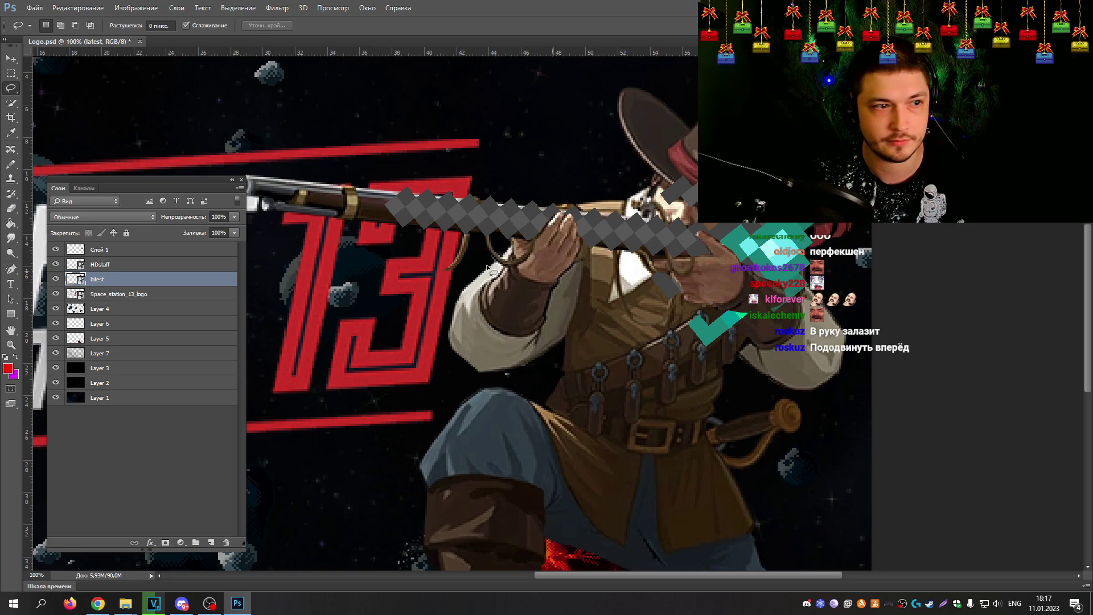
pyautogui.click(57, 264)
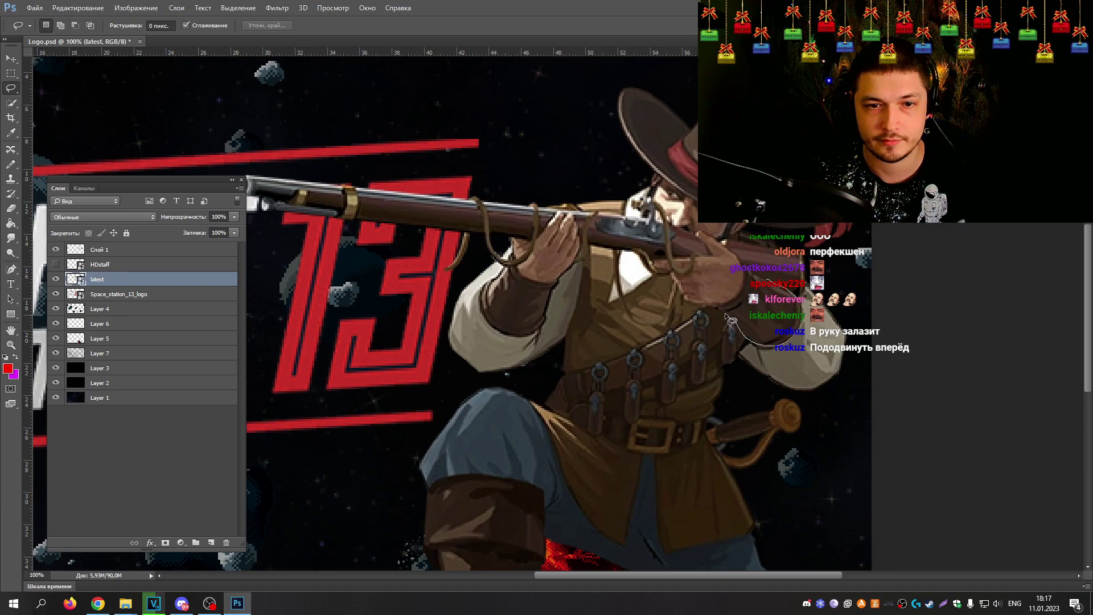
pyautogui.moveTo(693, 304)
pyautogui.mouseDown()
pyautogui.moveTo(671, 269)
pyautogui.moveTo(686, 254)
pyautogui.moveTo(776, 290)
pyautogui.mouseUp()
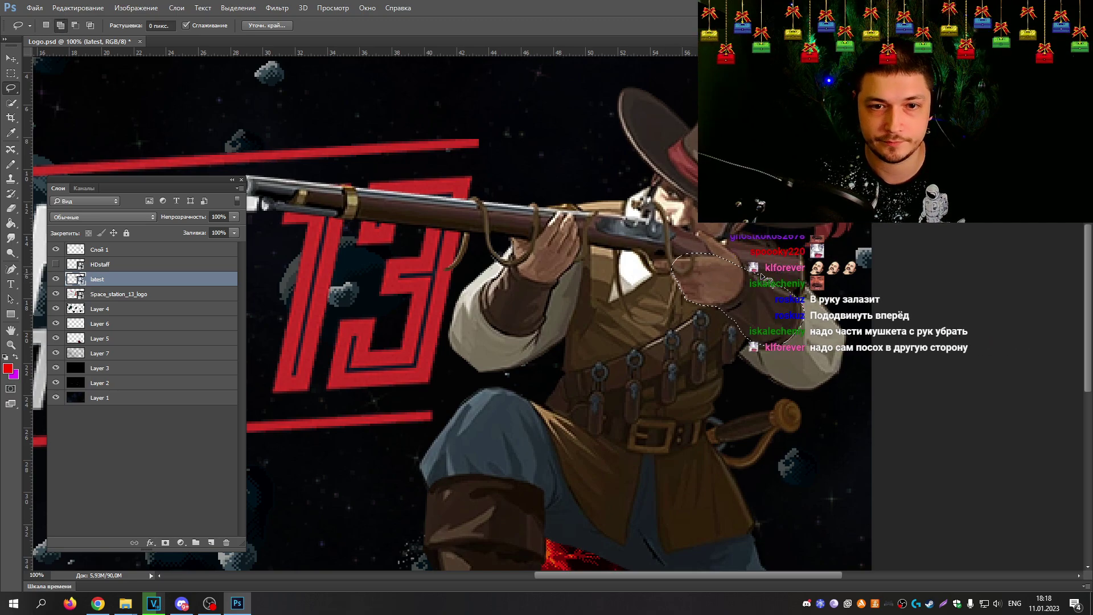
# Step: Subtract a thin strip along the upper edge of the rear hand from the lasso selection
pyautogui.press('alt')
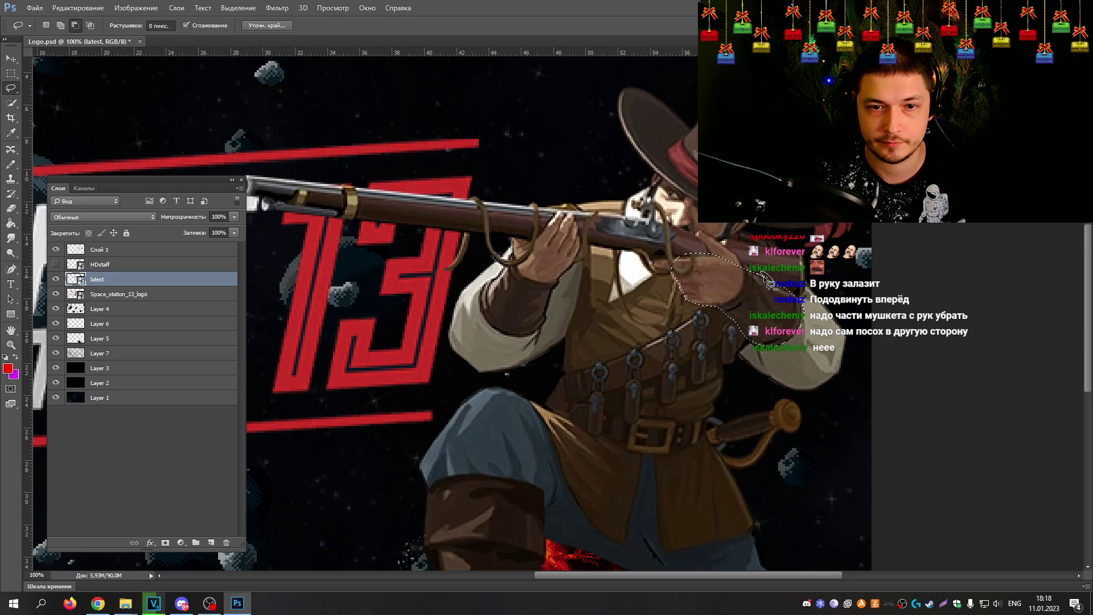
pyautogui.press('alt')
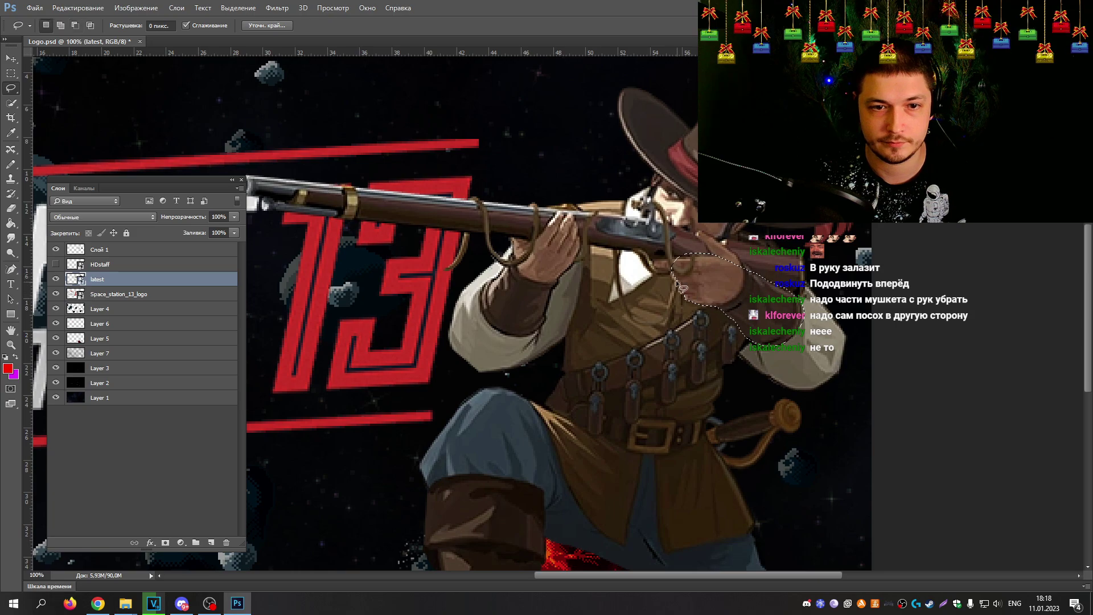
pyautogui.press('alt')
pyautogui.press('alt')
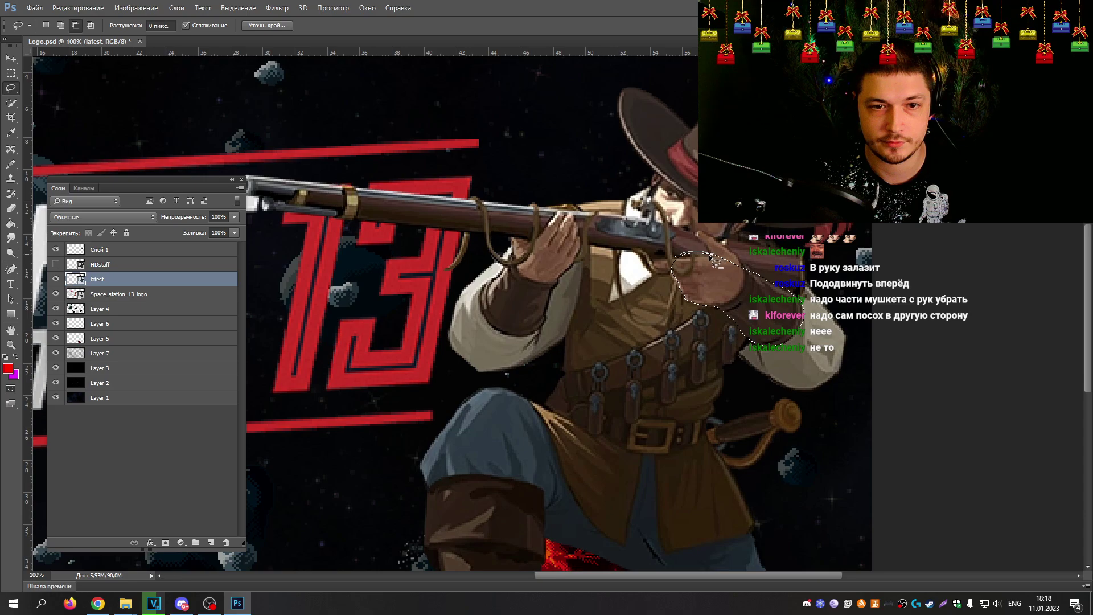
pyautogui.moveTo(691, 259); pyautogui.dragTo(681, 261)
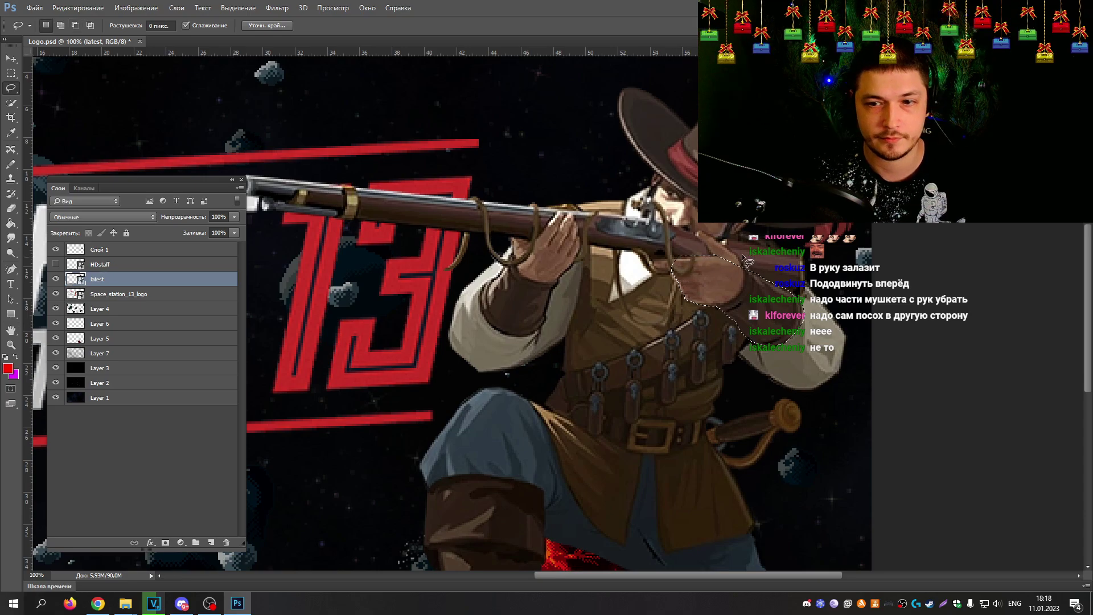
# Step: Copy the selected rear hand and cuff to a new layer, then place the HDstaff layer beneath it and show it again
pyautogui.rightClick(727, 286)
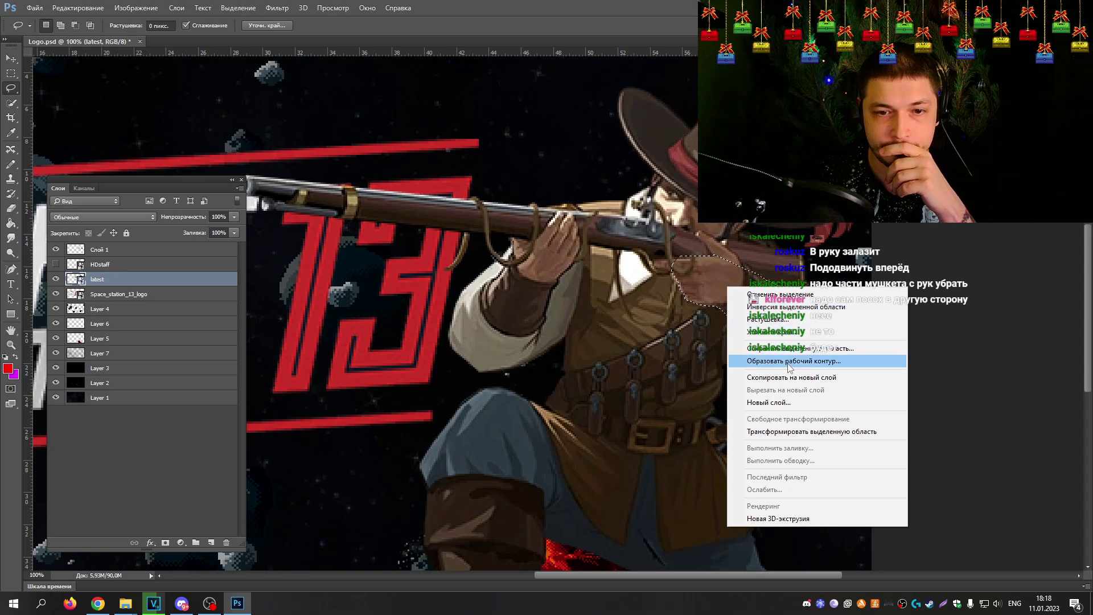
pyautogui.click(757, 378)
pyautogui.moveTo(111, 266); pyautogui.dragTo(118, 286)
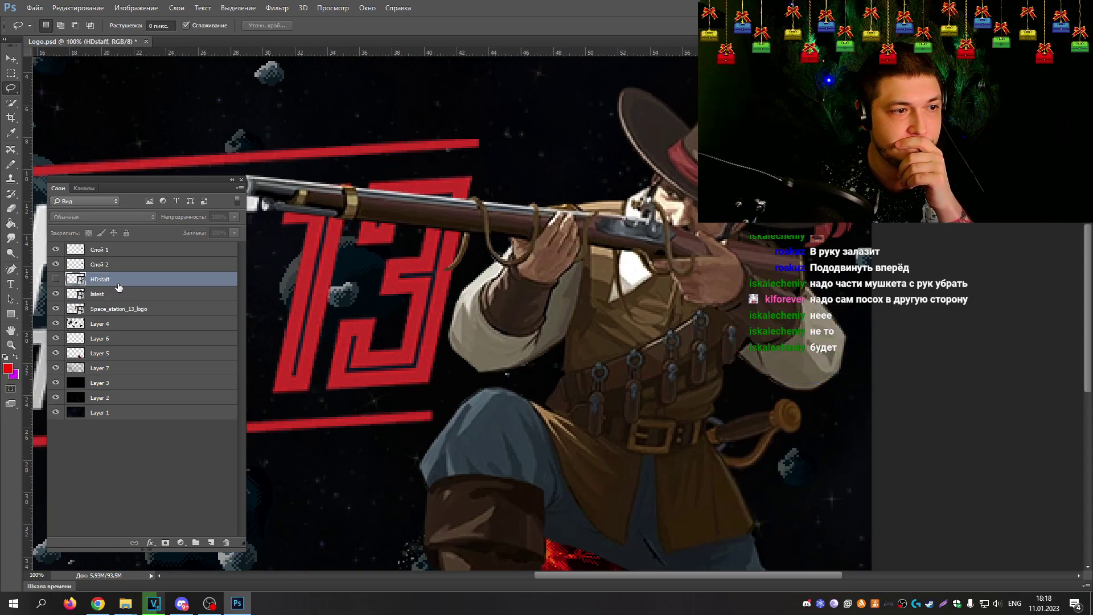
pyautogui.click(56, 279)
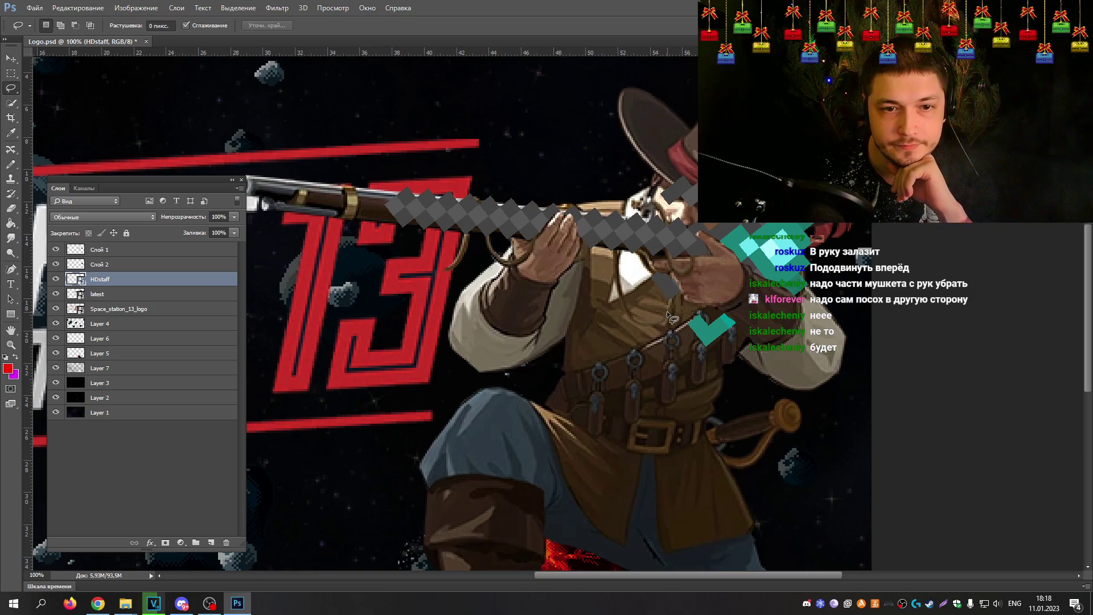
# Step: Rasterize the HDstaff layer and erase the staff's lower prong hanging over the musketeer's torso
pyautogui.click(12, 209)
pyautogui.click(619, 293)
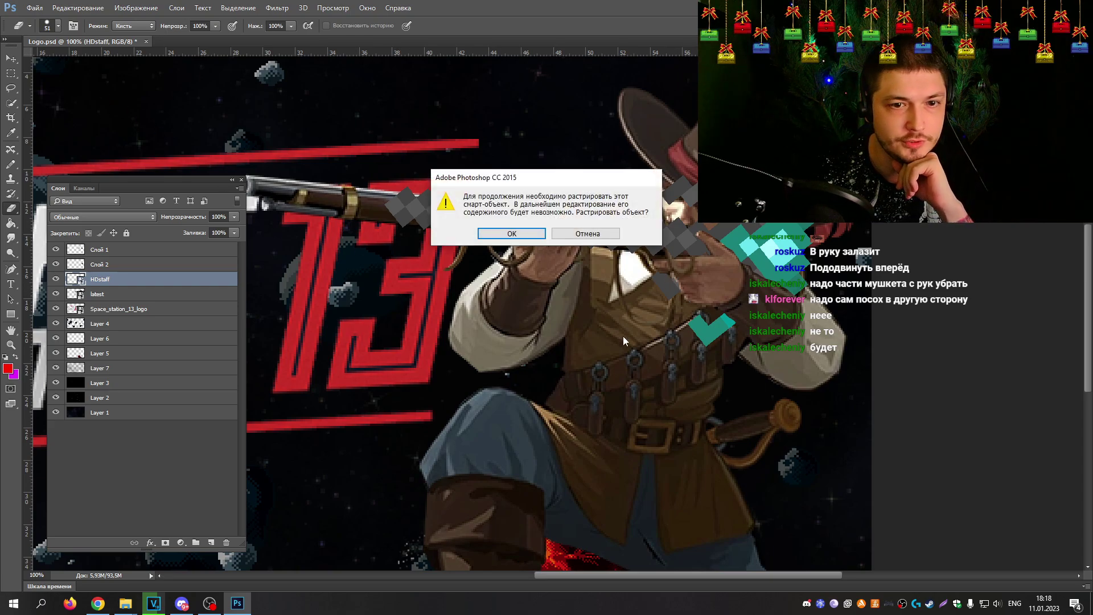
pyautogui.click(551, 241)
pyautogui.moveTo(672, 297); pyautogui.dragTo(663, 284)
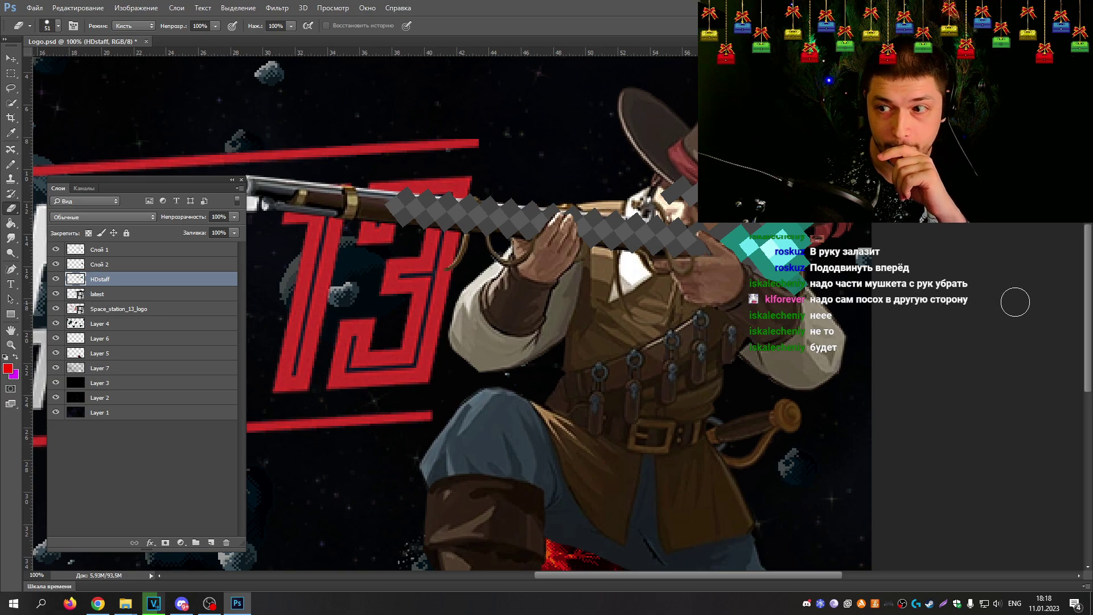
# Step: Move the layers panel off the logo and rasterize the musketeer's latest layer for erasing
pyautogui.scroll(4, 1085, 296)
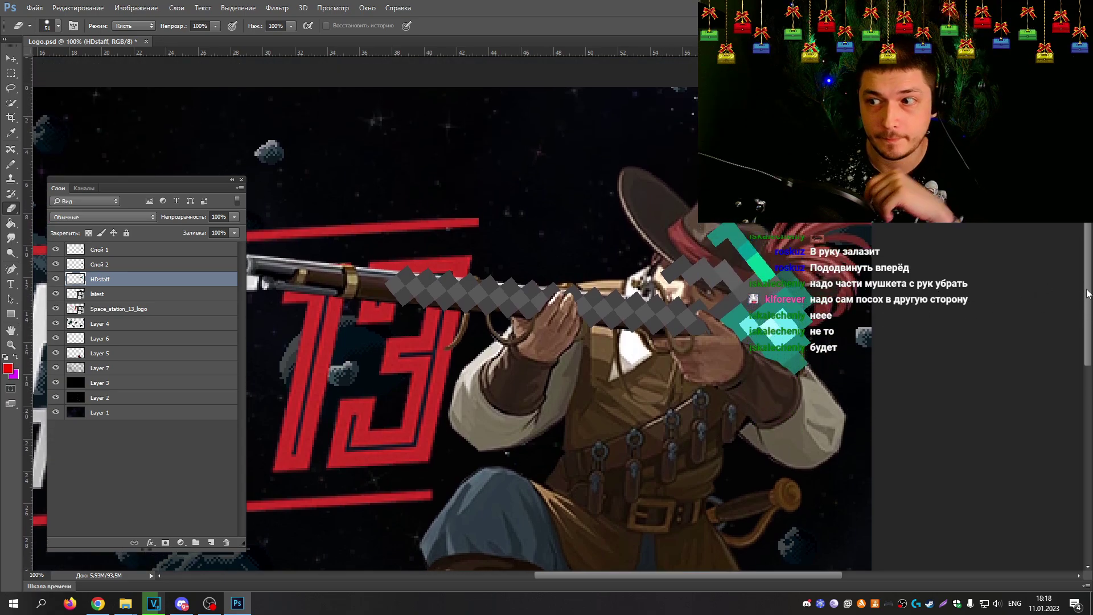
pyautogui.scroll(-1, 1088, 283)
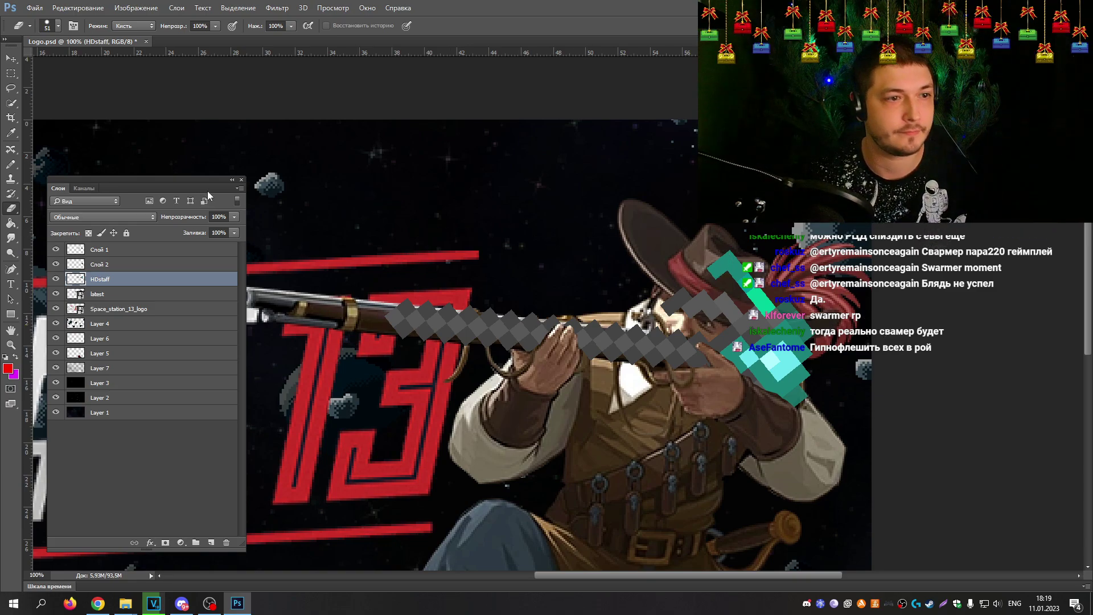
pyautogui.moveTo(143, 179); pyautogui.dragTo(965, 232)
pyautogui.click(218, 270)
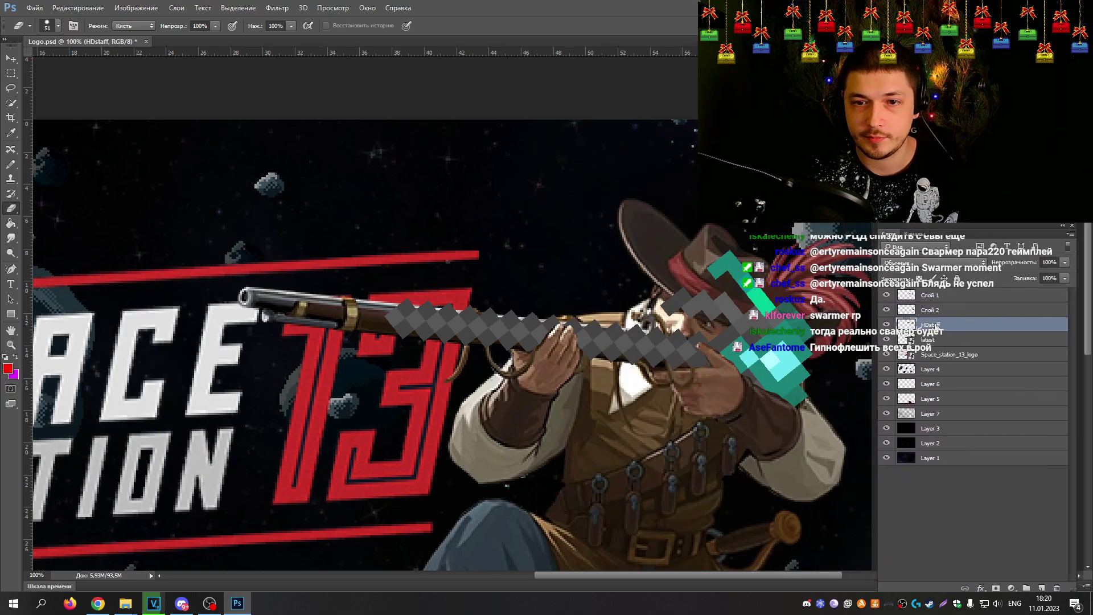
pyautogui.keyDown('ctrl'); pyautogui.click(296, 331); pyautogui.keyUp('ctrl')
pyautogui.click(296, 330)
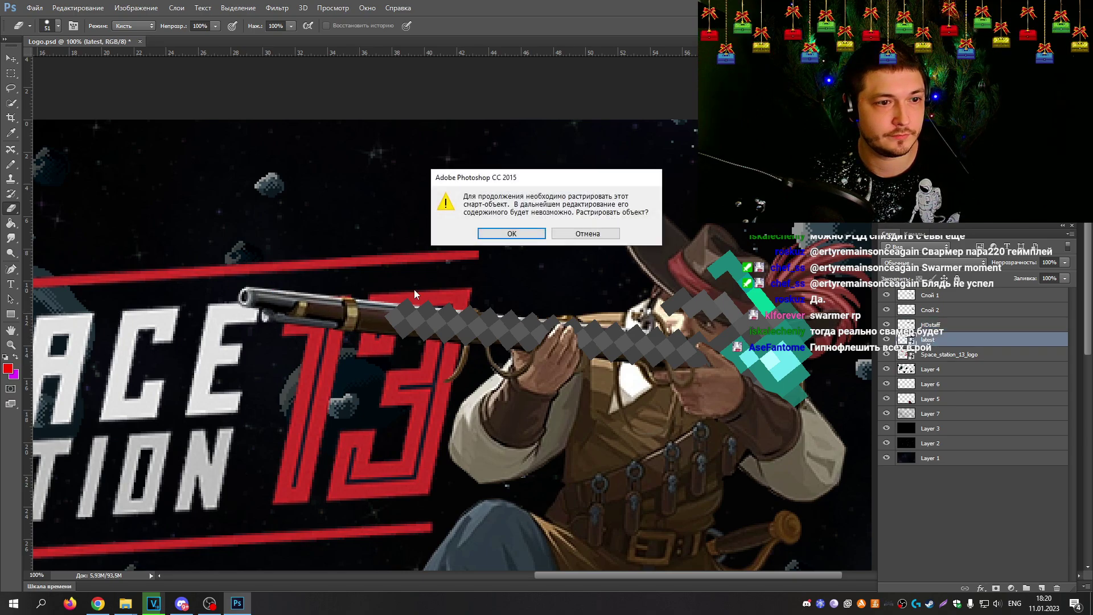
pyautogui.press('Return')
pyautogui.moveTo(274, 295)
pyautogui.mouseDown()
pyautogui.moveTo(322, 305)
pyautogui.moveTo(293, 327)
pyautogui.moveTo(411, 309)
pyautogui.moveTo(440, 316)
pyautogui.moveTo(455, 342)
pyautogui.moveTo(479, 320)
pyautogui.mouseUp()
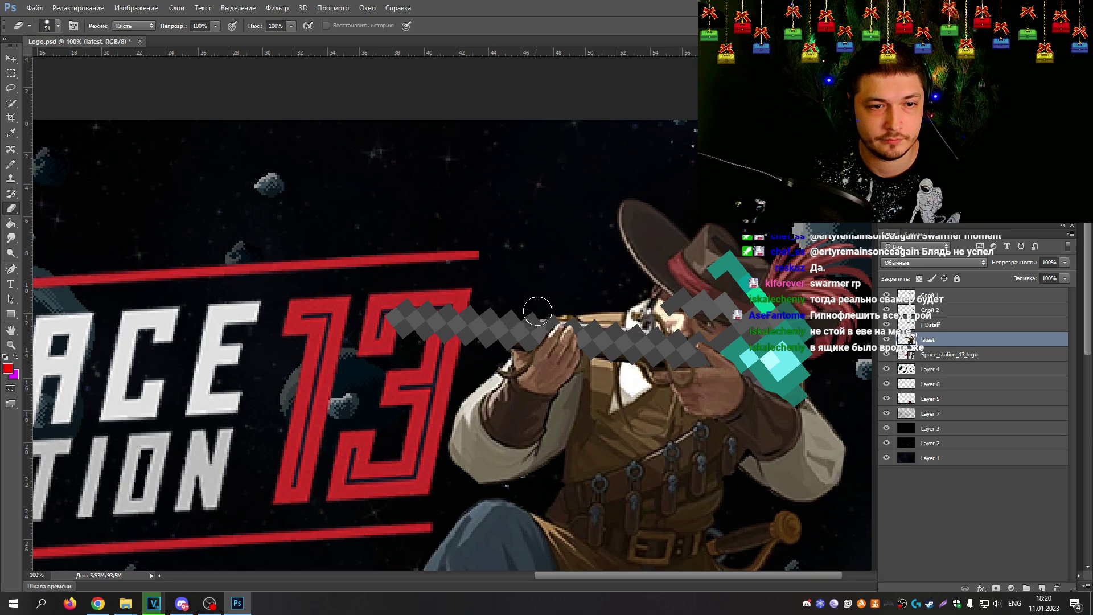
pyautogui.moveTo(585, 314); pyautogui.dragTo(600, 306)
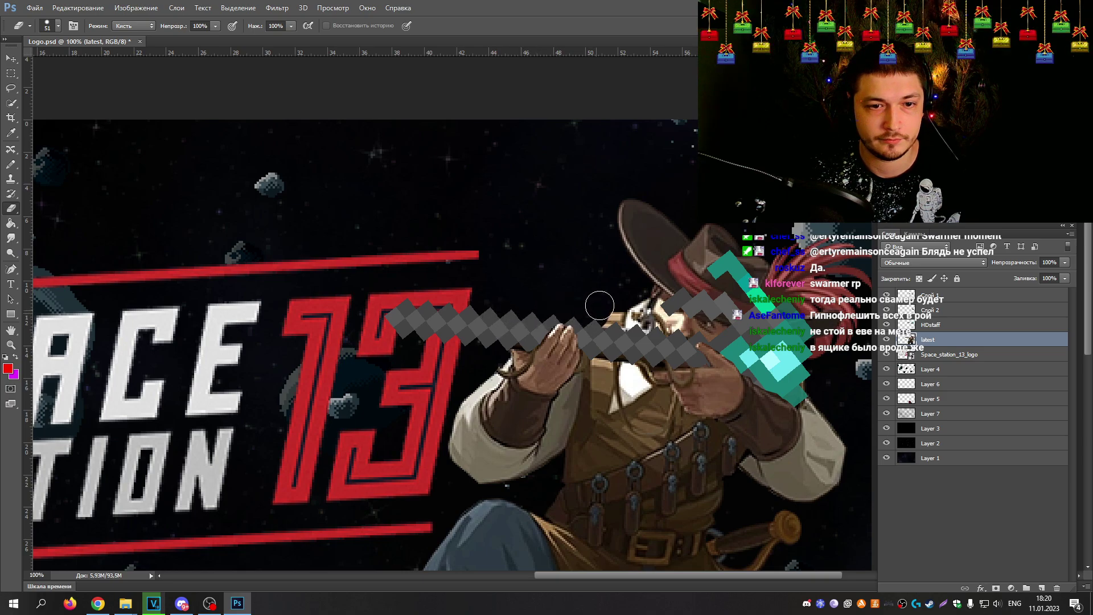
pyautogui.hotkey('ctrl', 'z')
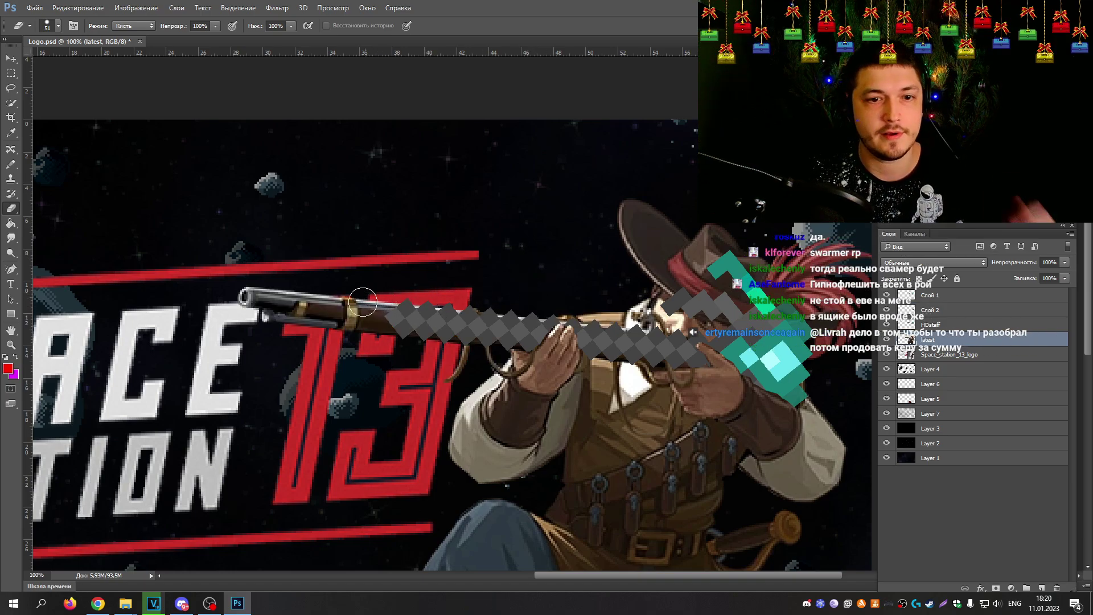
# Step: Erase the rifle's muzzle and barrel ahead of the front hand on the latest layer
pyautogui.moveTo(254, 297)
pyautogui.mouseDown()
pyautogui.moveTo(442, 314)
pyautogui.moveTo(457, 385)
pyautogui.moveTo(465, 324)
pyautogui.moveTo(328, 331)
pyautogui.moveTo(259, 313)
pyautogui.mouseUp()
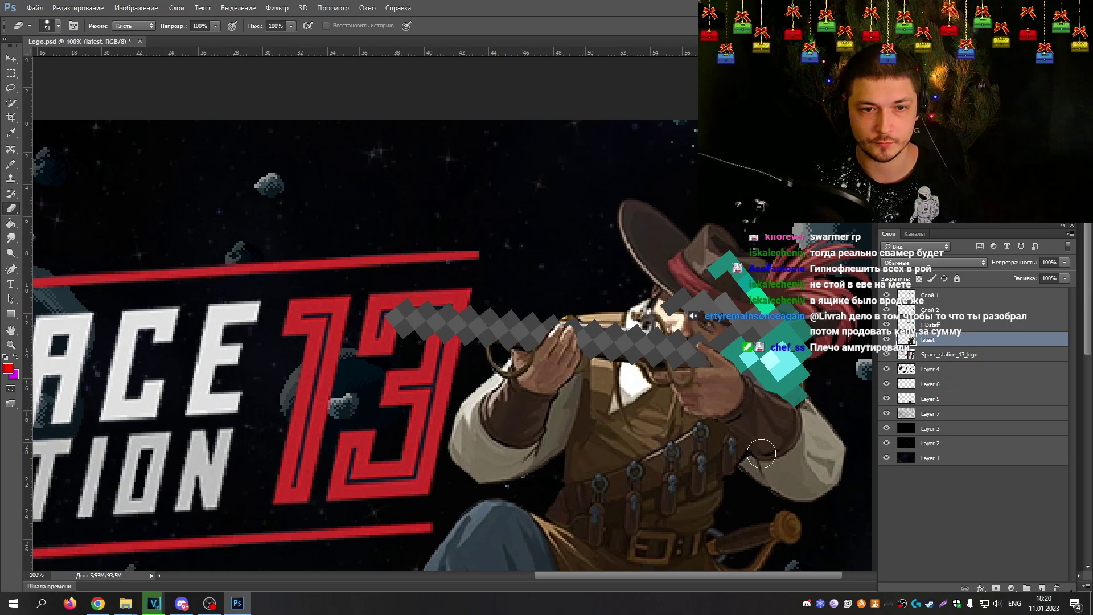
pyautogui.click(10, 343)
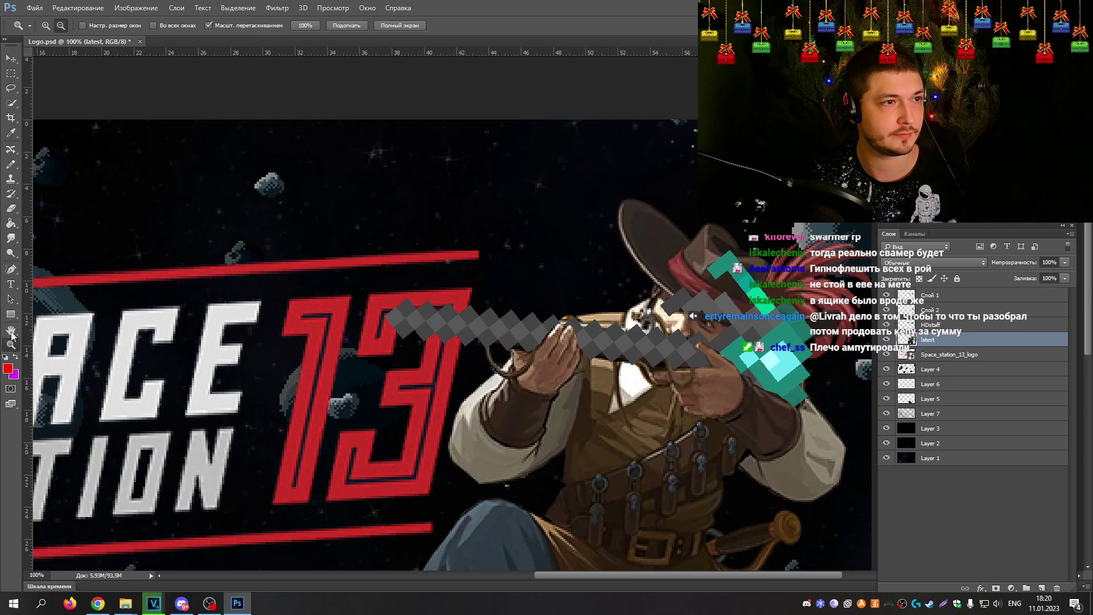
pyautogui.keyDown('alt'); pyautogui.click(306, 236); pyautogui.keyUp('alt')
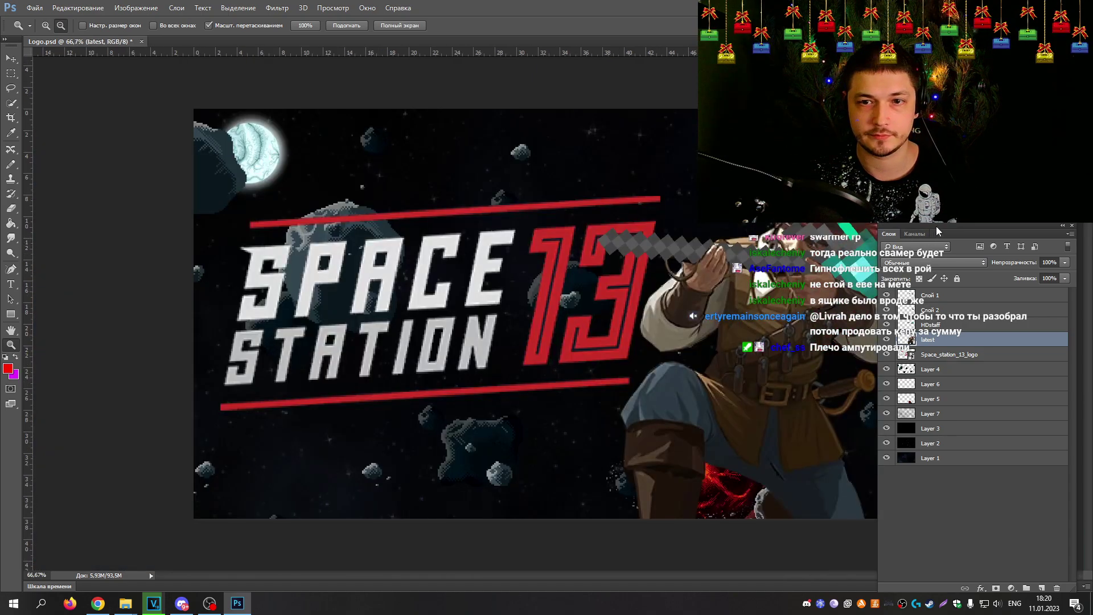
# Step: Reposition the layers panel beside the canvas so it no longer covers the musketeer
pyautogui.moveTo(940, 227); pyautogui.dragTo(994, 206)
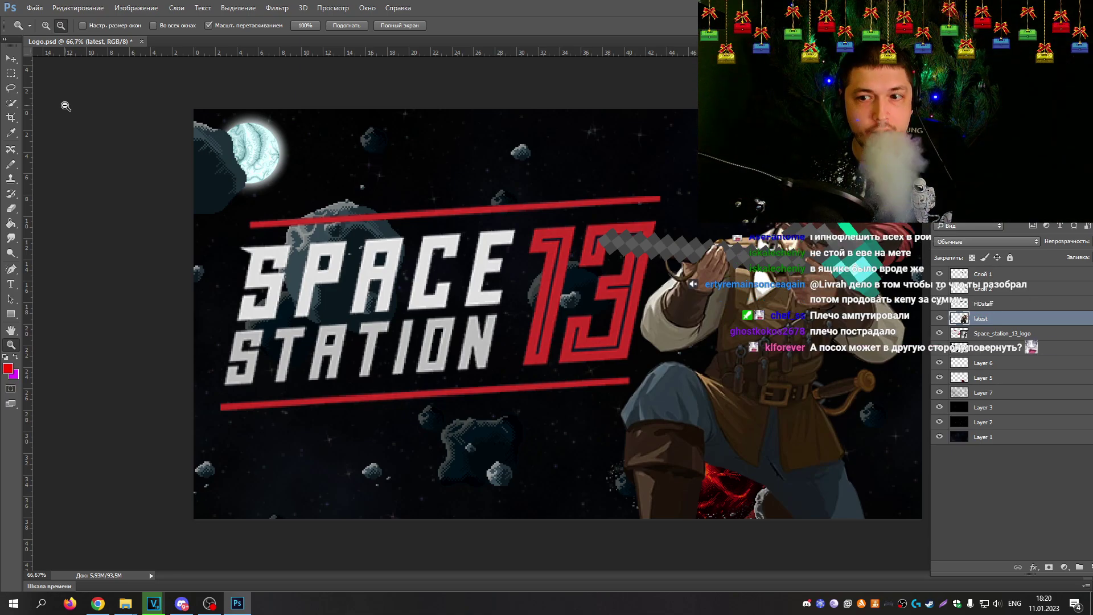
pyautogui.moveTo(931, 501); pyautogui.dragTo(895, 501)
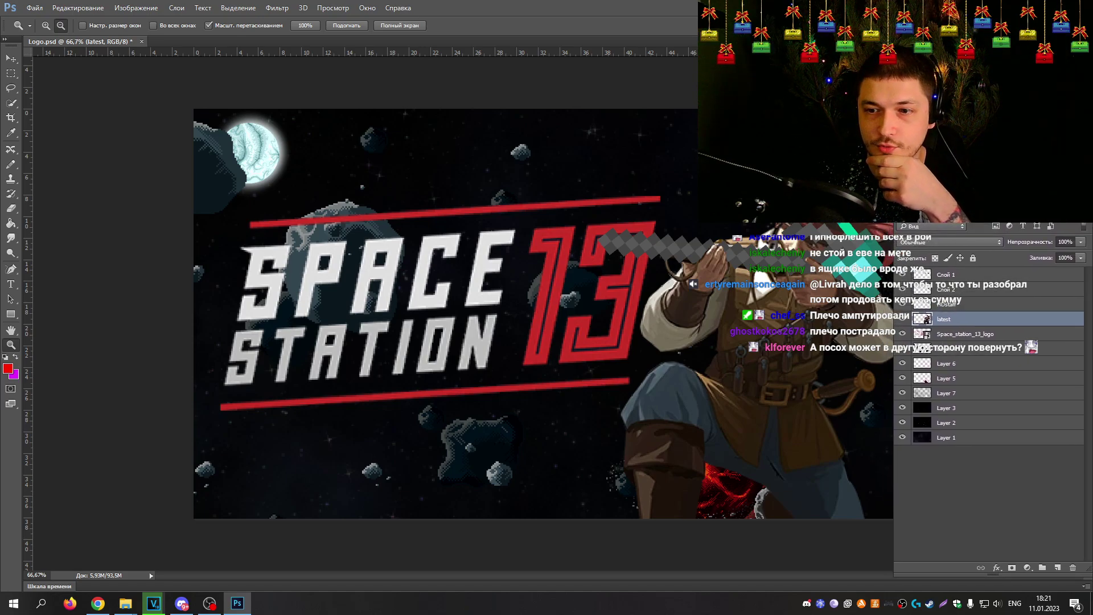
pyautogui.moveTo(948, 211); pyautogui.dragTo(977, 224)
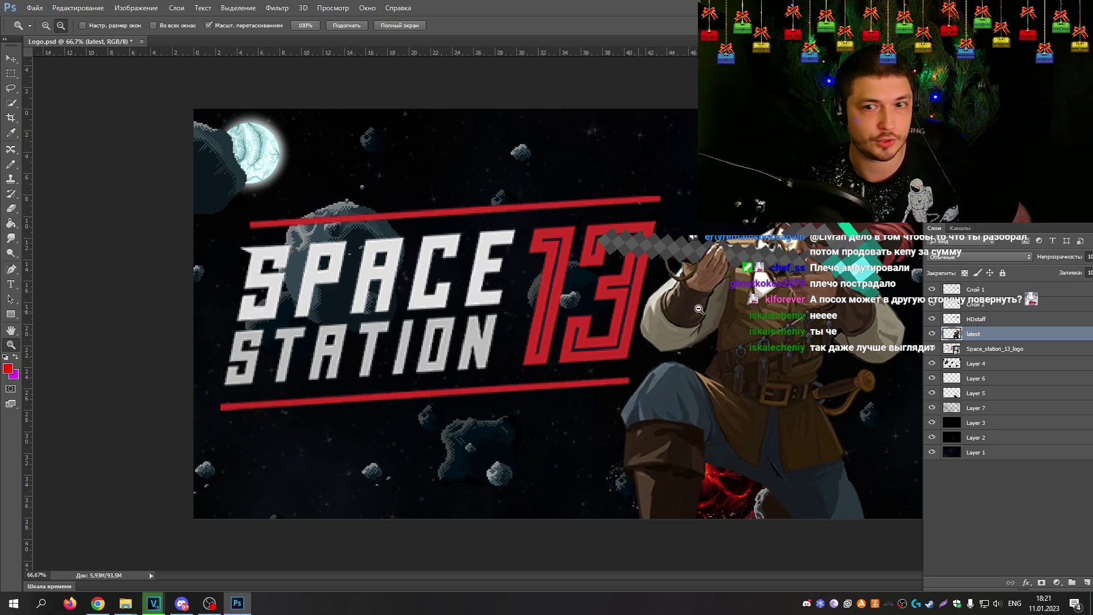
# Step: Make the HDstaff layer active and hide the Слой 1 and Слой 2 hand layers so the whole staff is exposed
pyautogui.click(971, 320)
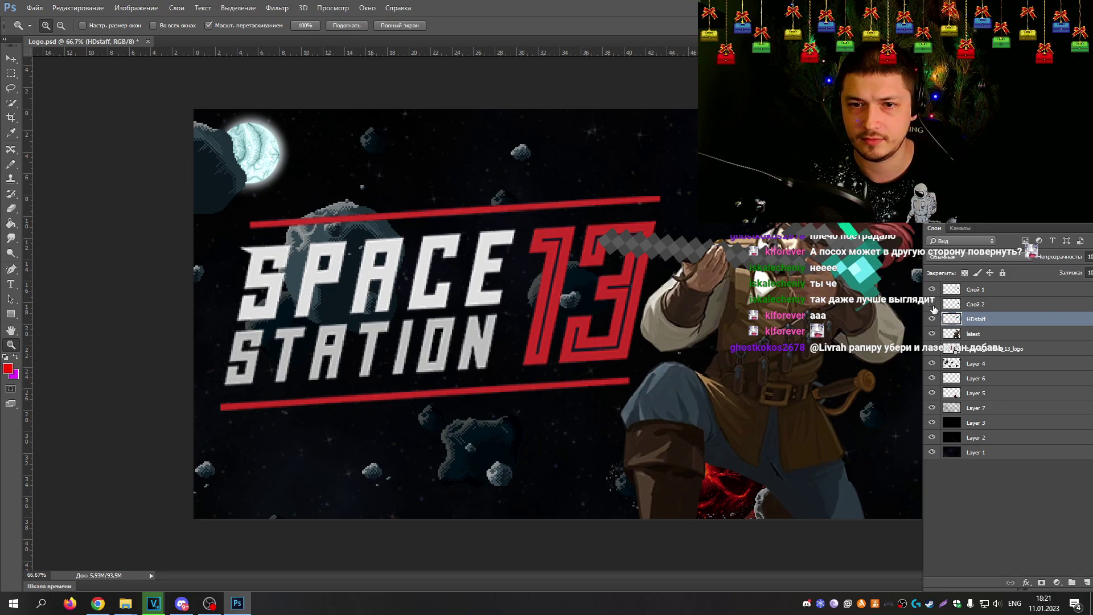
pyautogui.click(897, 295)
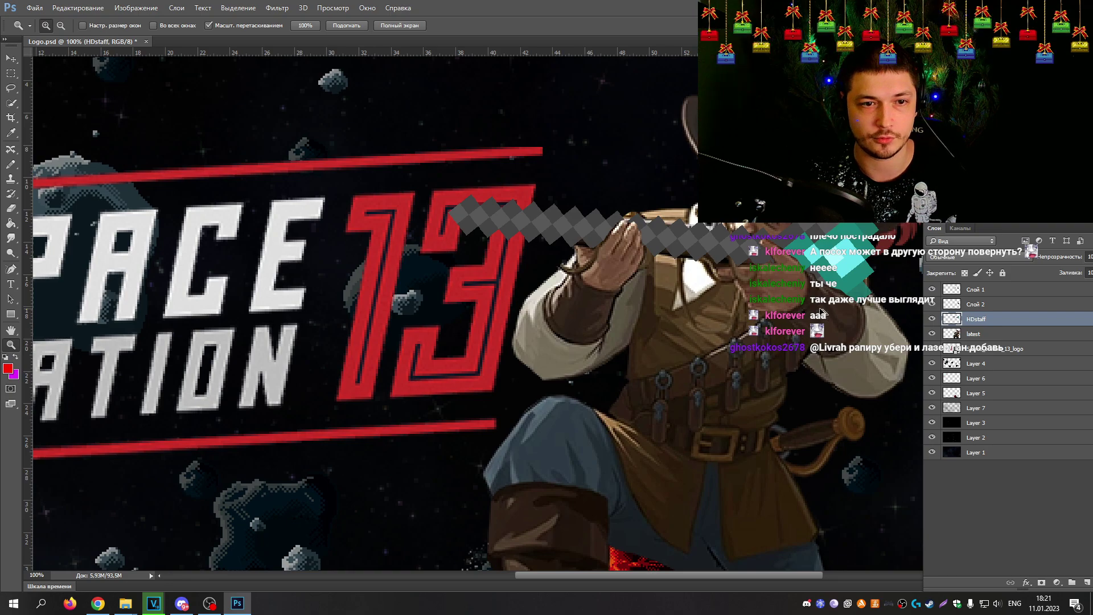
pyautogui.click(853, 295)
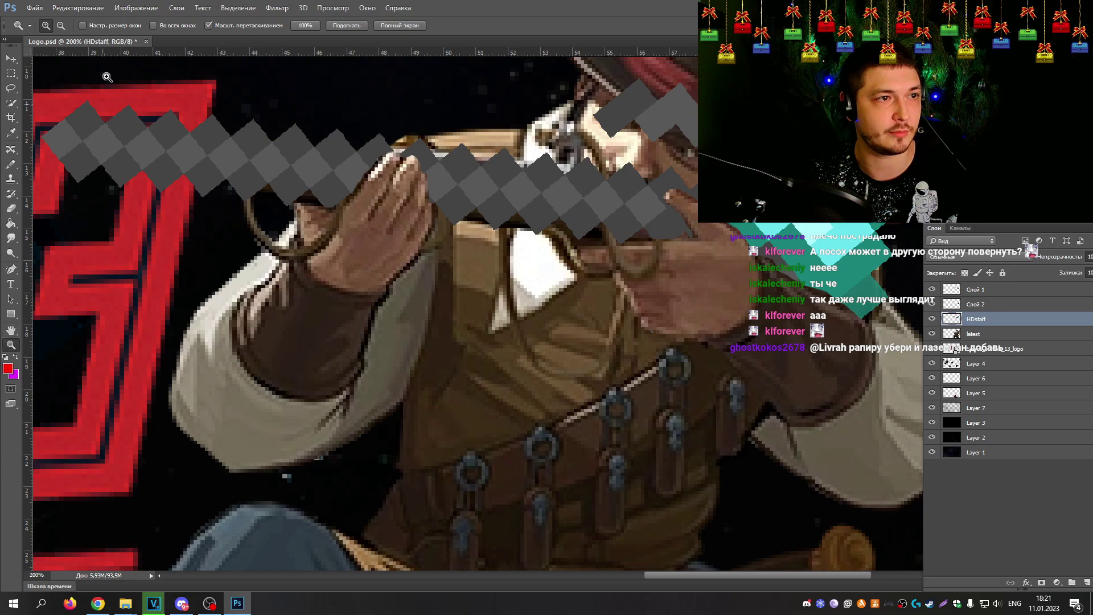
pyautogui.click(61, 25)
pyautogui.click(747, 361)
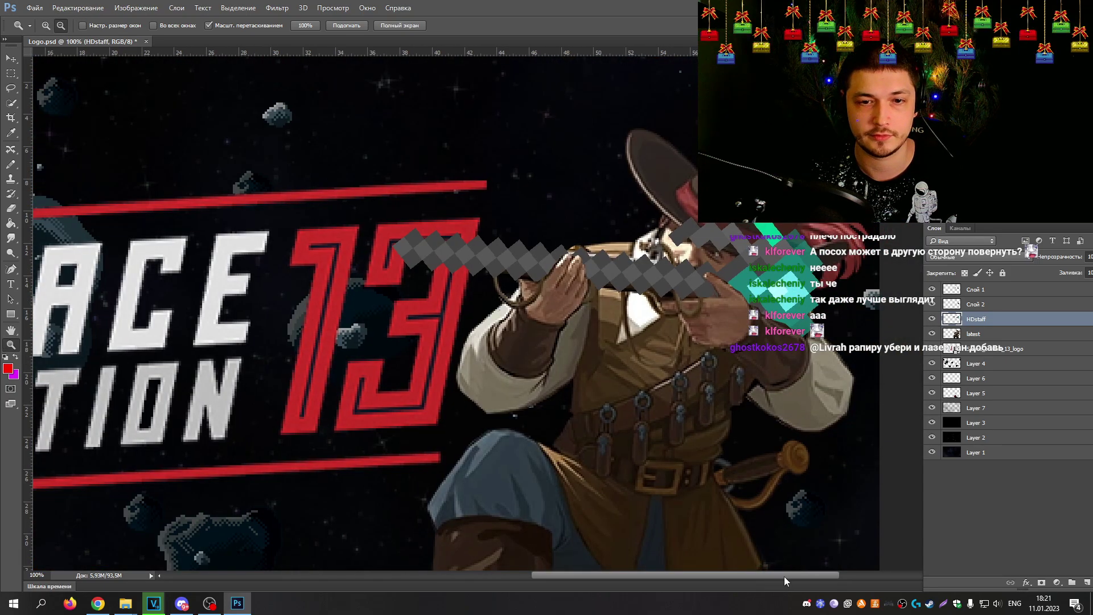
pyautogui.moveTo(784, 576); pyautogui.dragTo(821, 580)
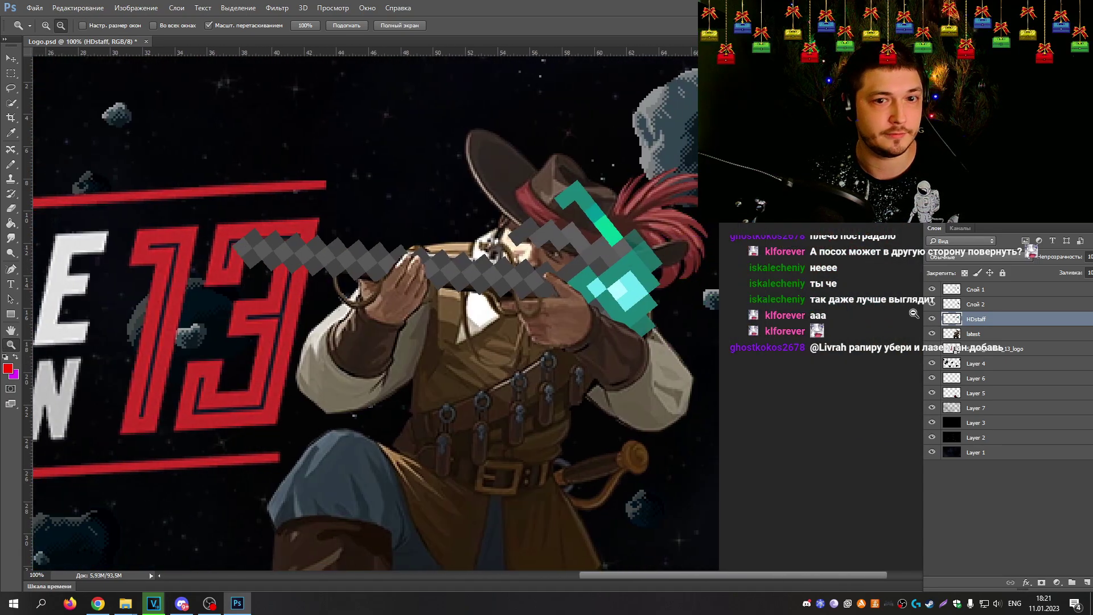
pyautogui.moveTo(1011, 227); pyautogui.dragTo(892, 224)
pyautogui.click(820, 259)
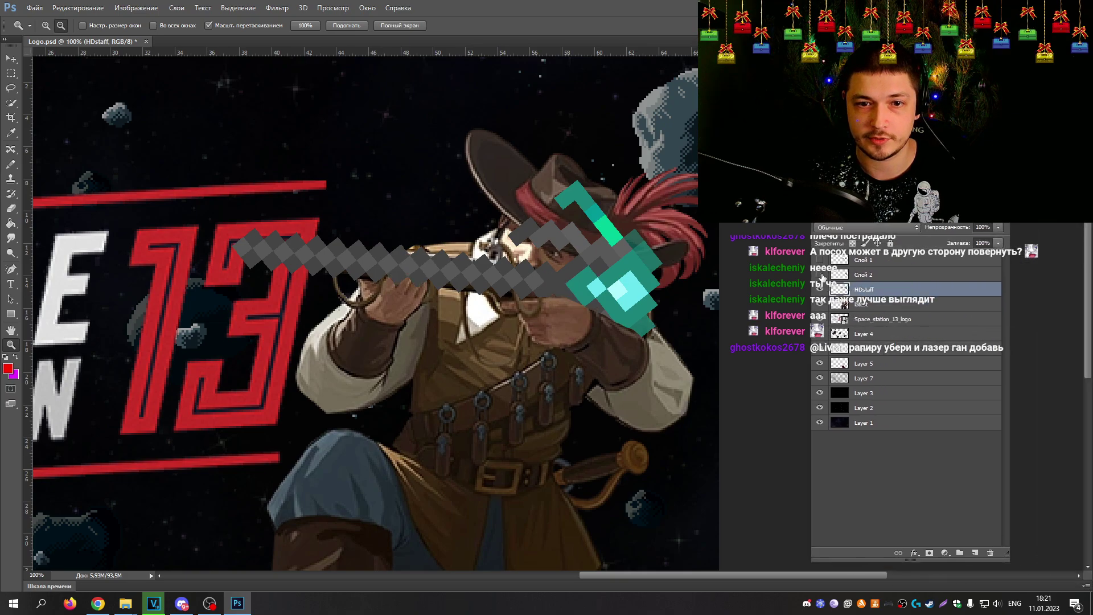
pyautogui.click(820, 274)
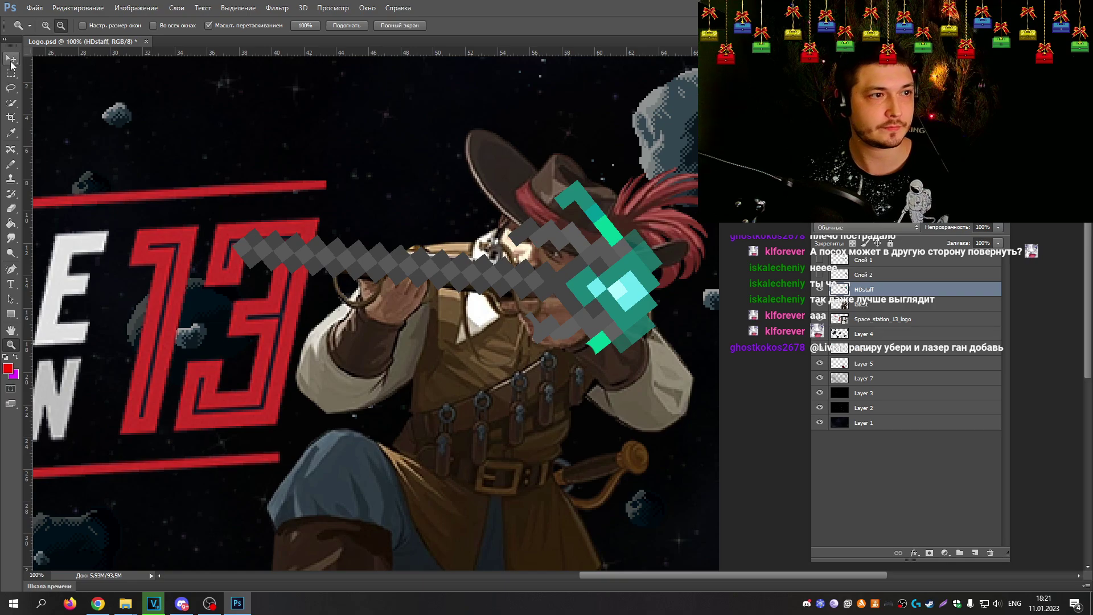
# Step: Select all the teal, green and light cyan parts of the staff's head with the Magic Wand
pyautogui.moveTo(12, 103); pyautogui.dragTo(63, 112)
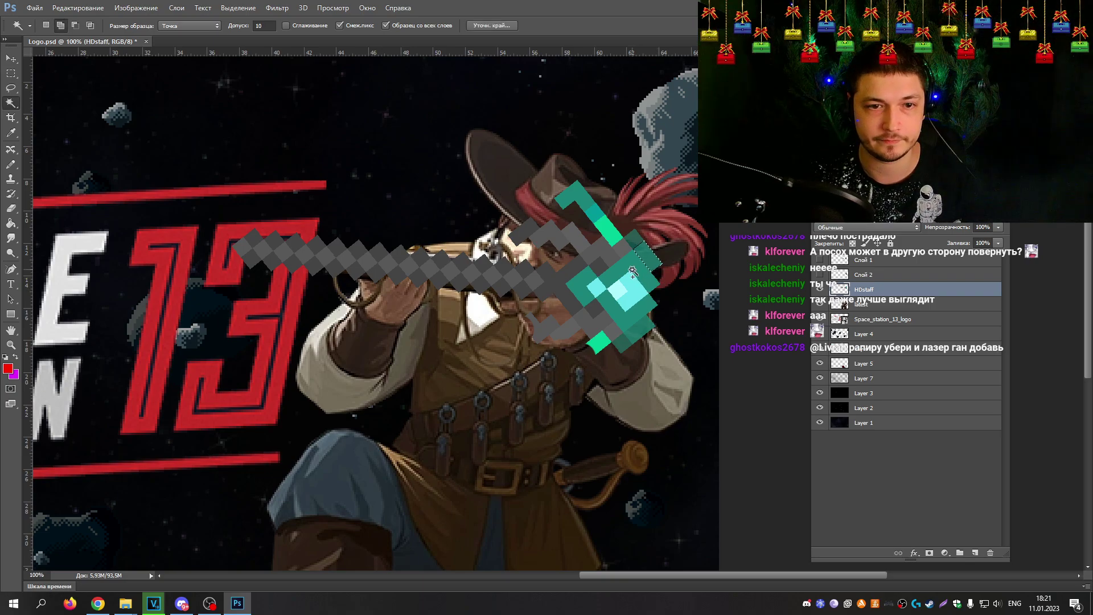
pyautogui.keyDown('shift'); pyautogui.click(621, 292); pyautogui.keyUp('shift')
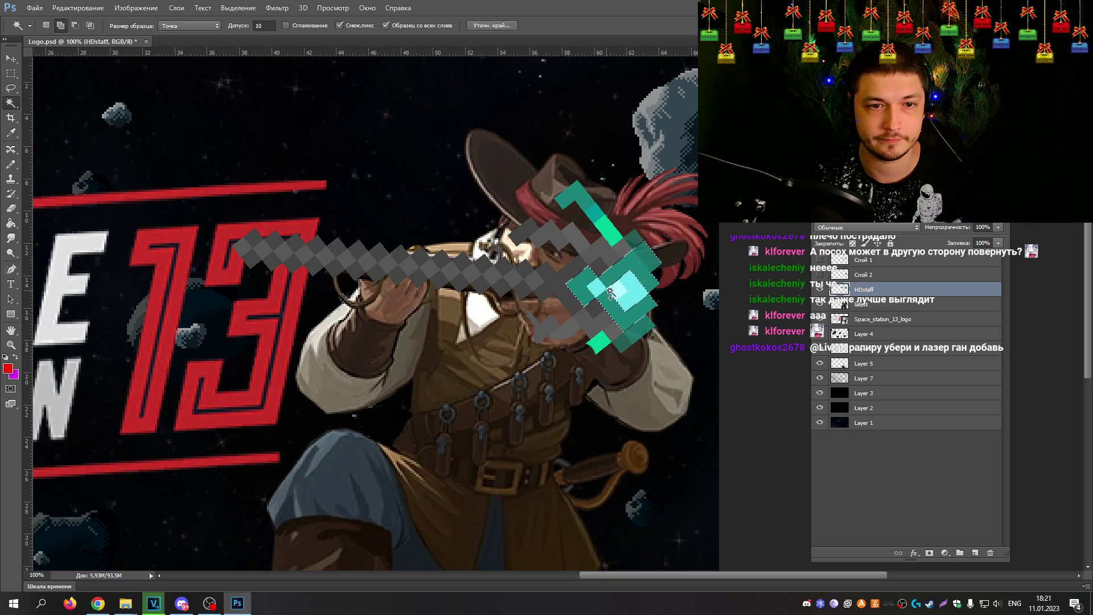
pyautogui.keyDown('shift'); pyautogui.click(630, 293); pyautogui.keyUp('shift')
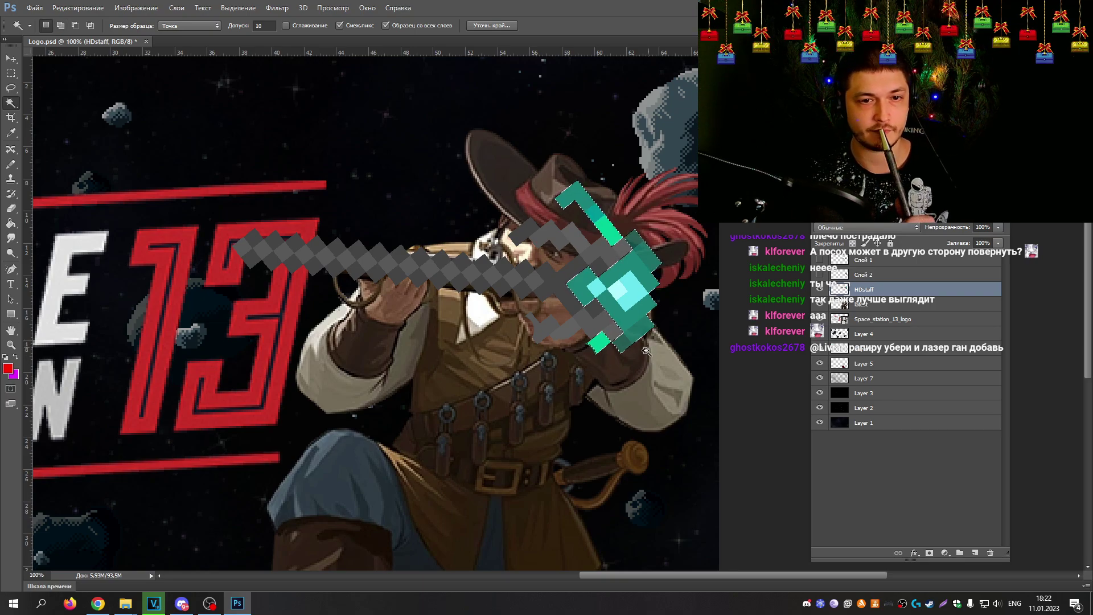
pyautogui.rightClick(631, 314)
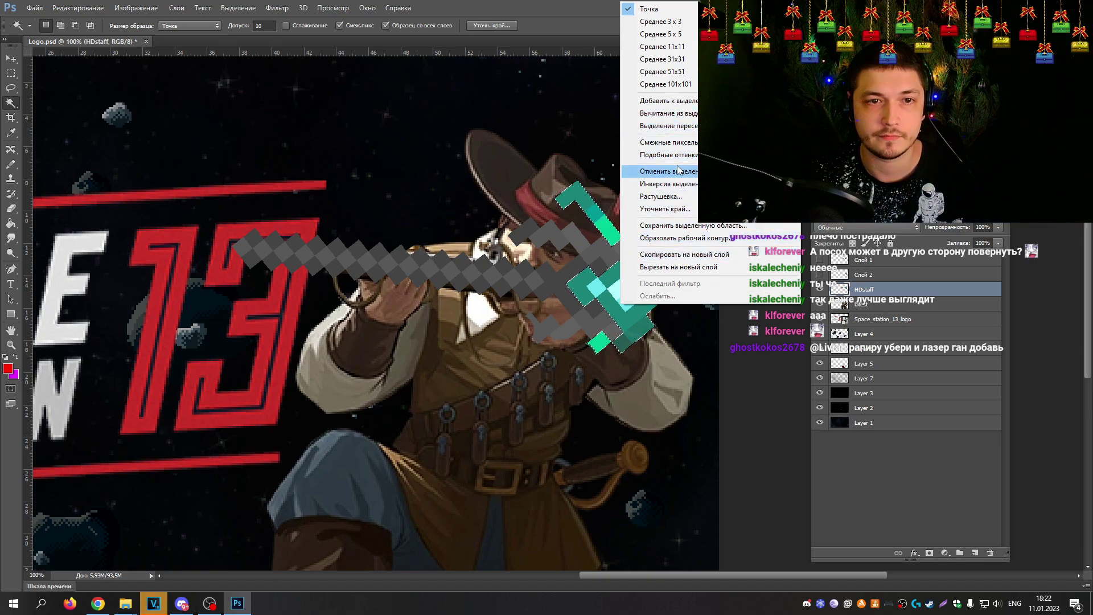
pyautogui.click(16, 108)
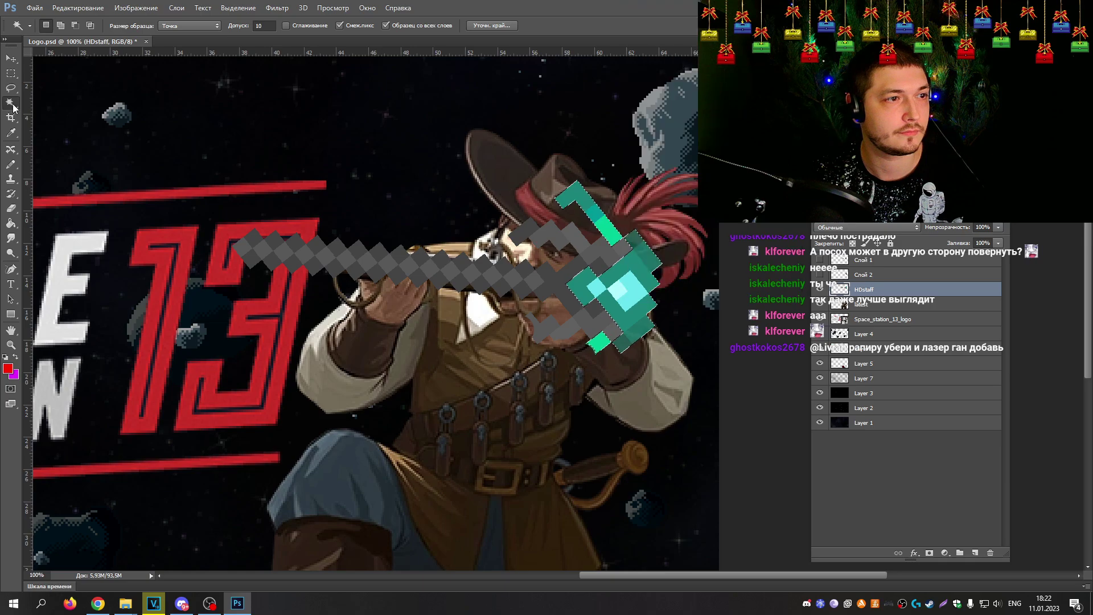
pyautogui.rightClick(627, 290)
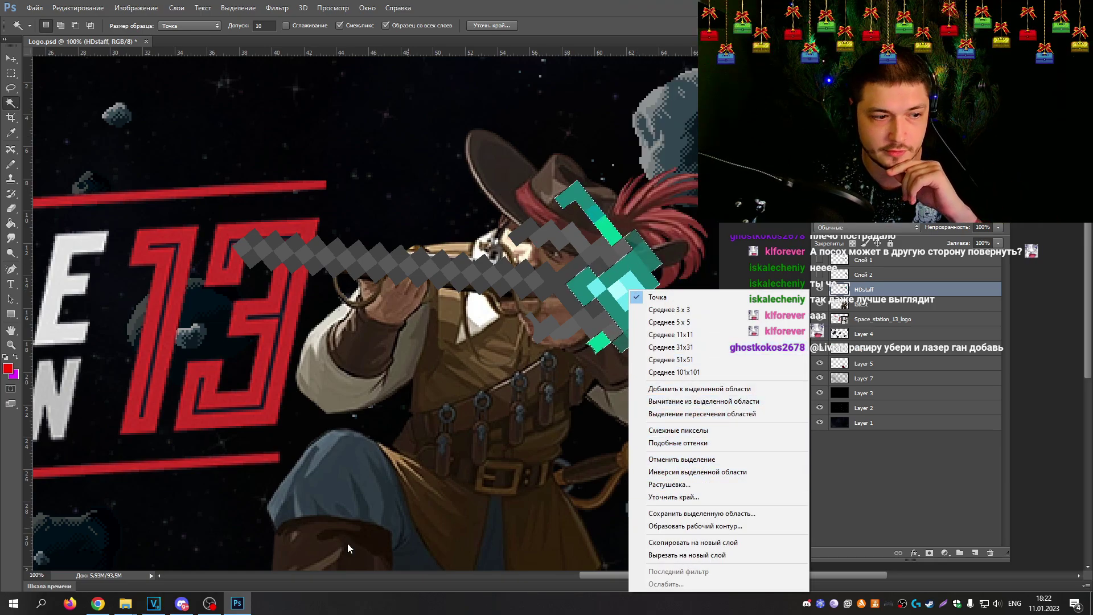
pyautogui.click(105, 583)
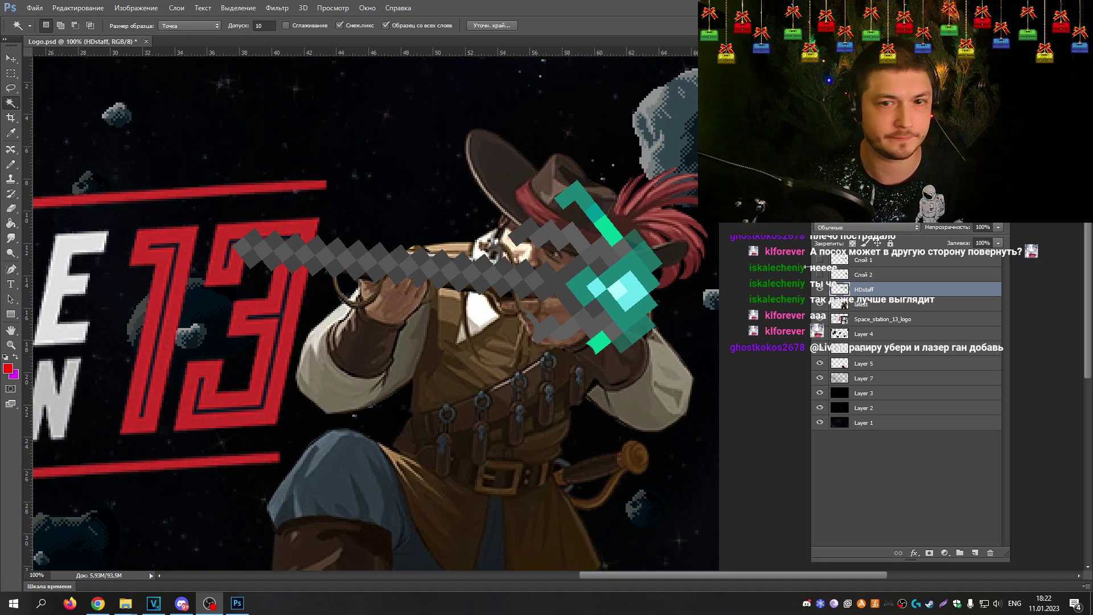
pyautogui.click(643, 271)
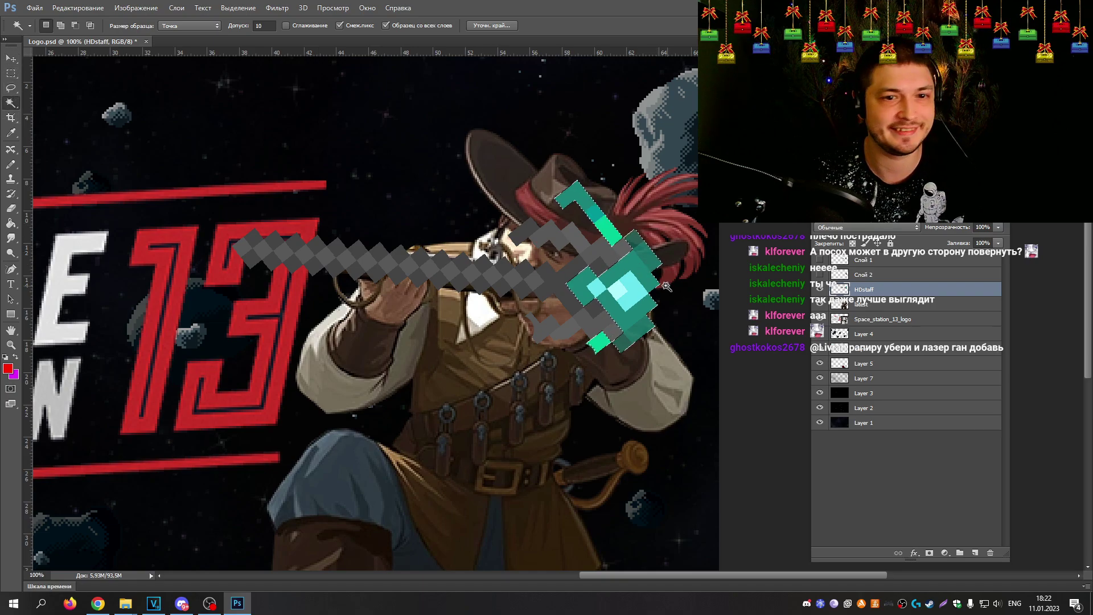
pyautogui.rightClick(623, 293)
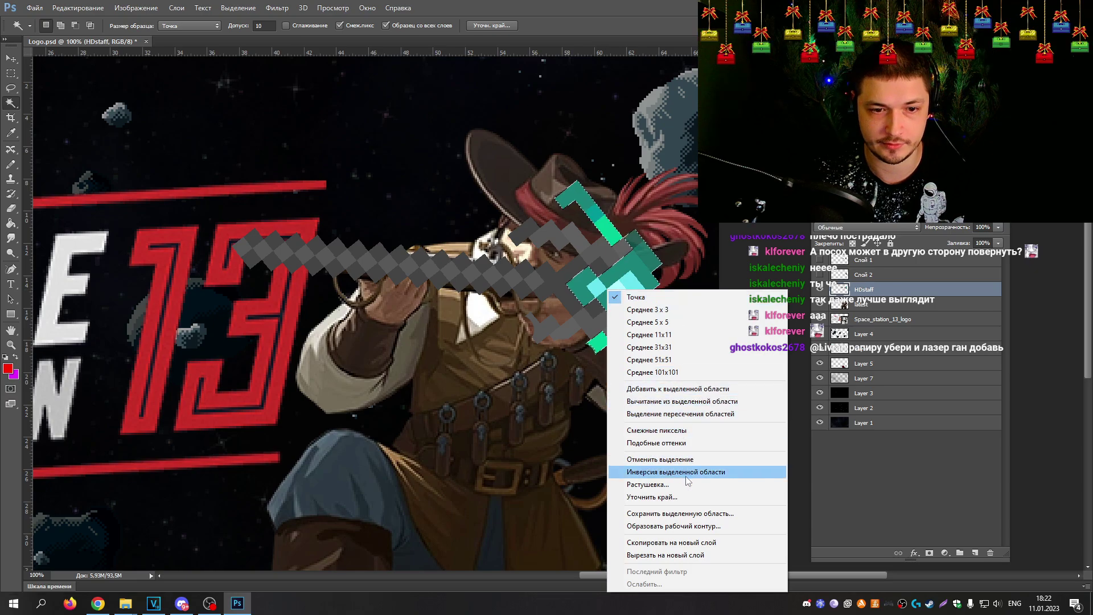
pyautogui.click(678, 542)
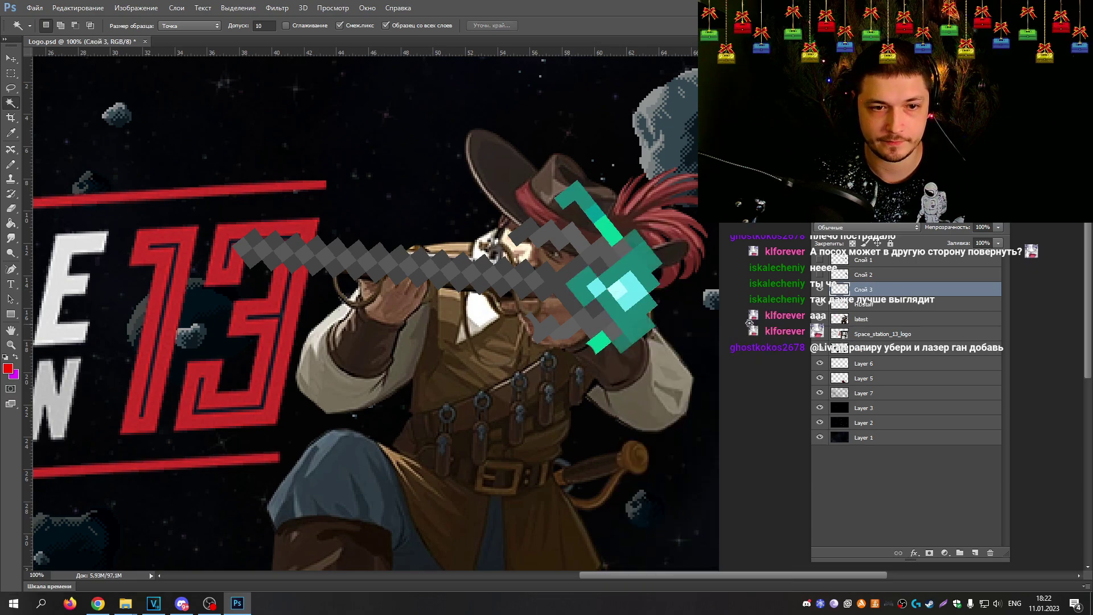
pyautogui.click(870, 305)
pyautogui.click(875, 291)
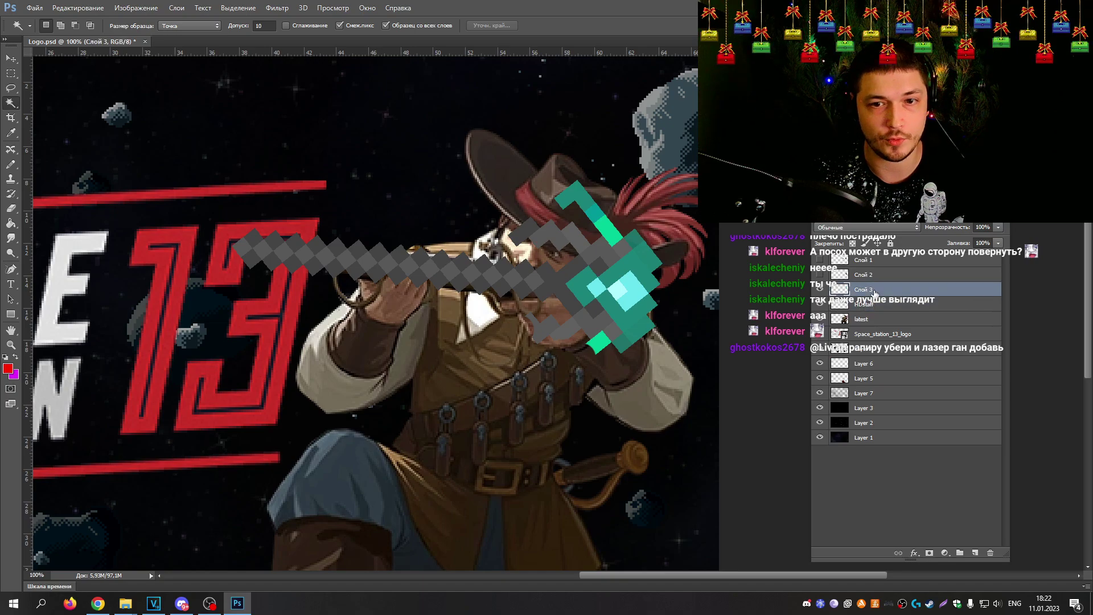
pyautogui.hotkey('ctrl', 'z')
# Step: Cut the selected teal parts of the staff's head onto a new layer and show the two hand layers again
pyautogui.rightClick(645, 287)
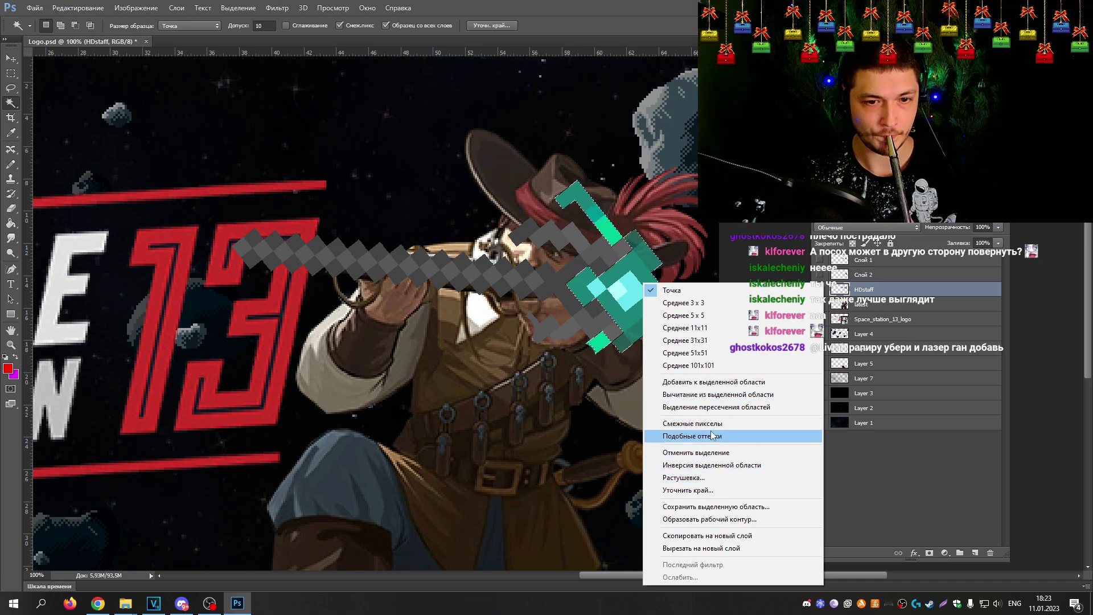
pyautogui.click(717, 548)
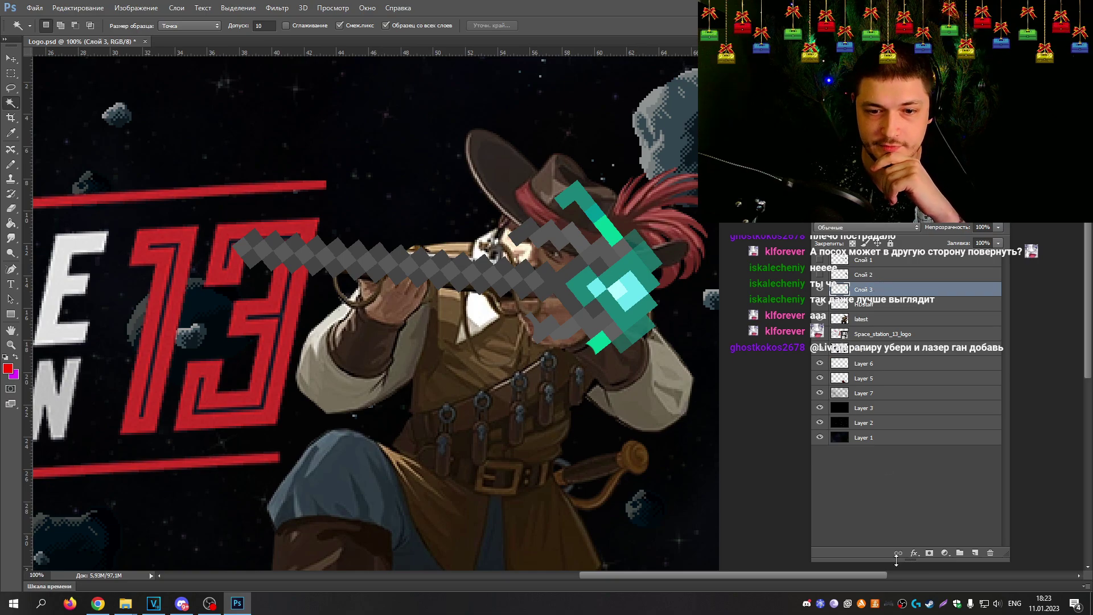
pyautogui.click(820, 275)
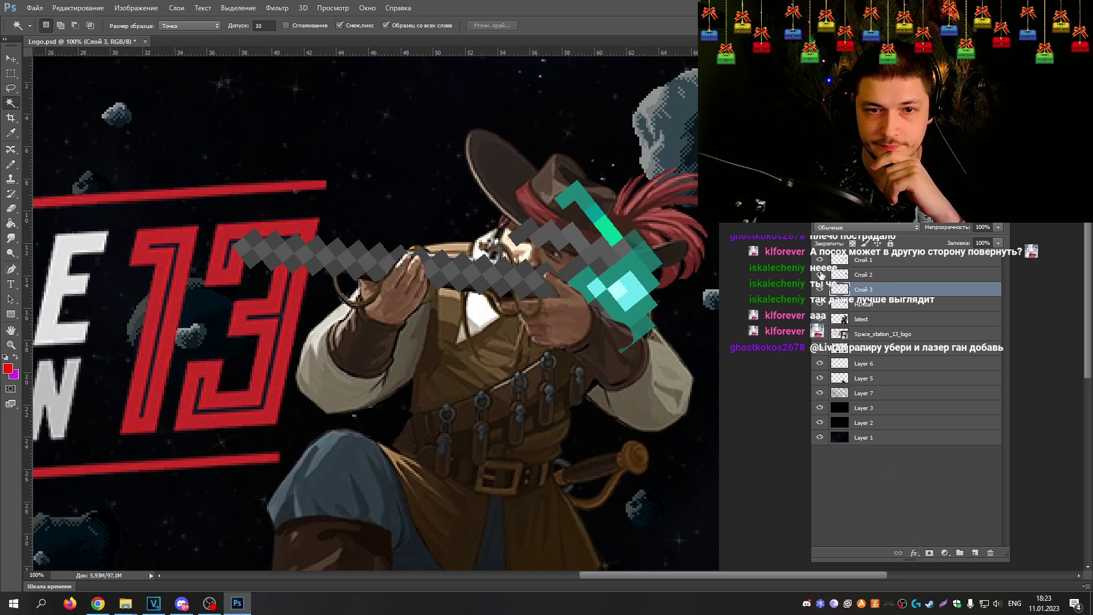
# Step: Add an Outer Glow effect to the staff head's new layer and set its glow colour to cyan #00f2fb
pyautogui.click(915, 553)
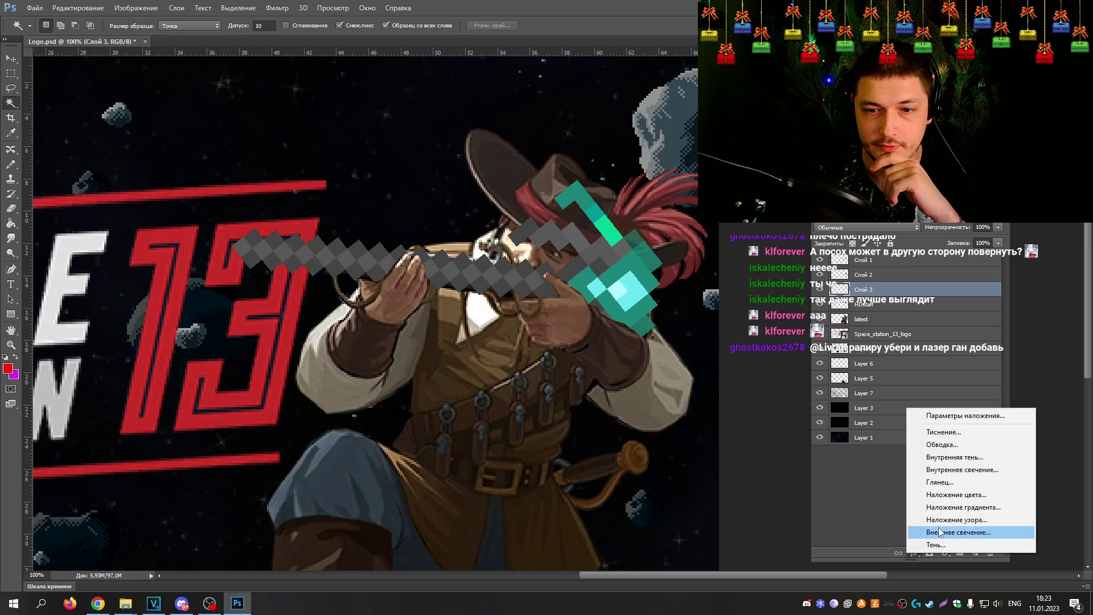
pyautogui.click(952, 533)
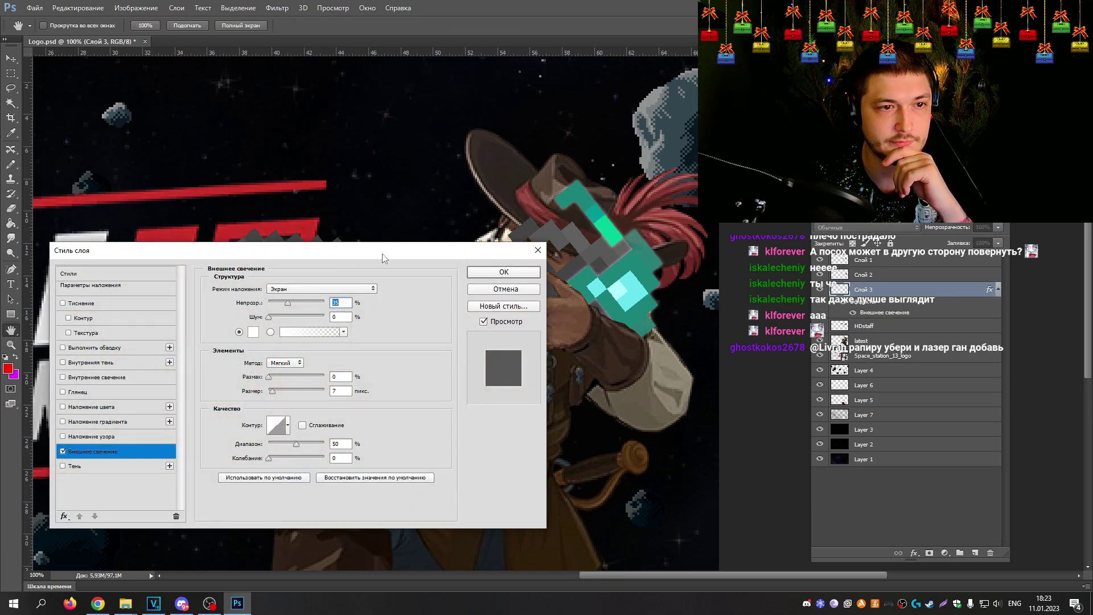
pyautogui.moveTo(384, 259); pyautogui.dragTo(312, 253)
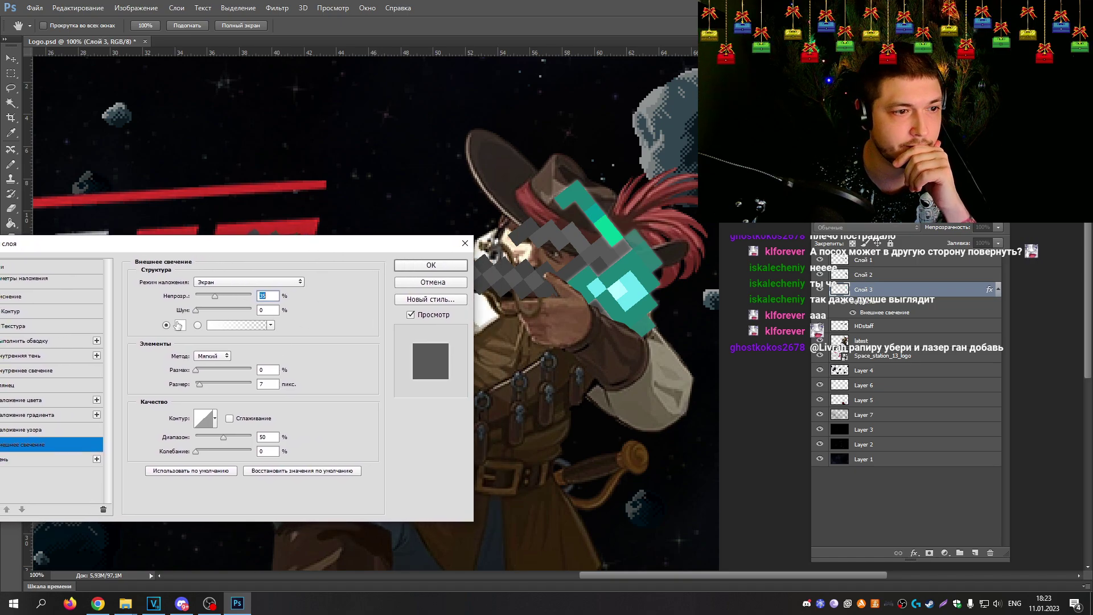
pyautogui.click(180, 326)
pyautogui.click(475, 313)
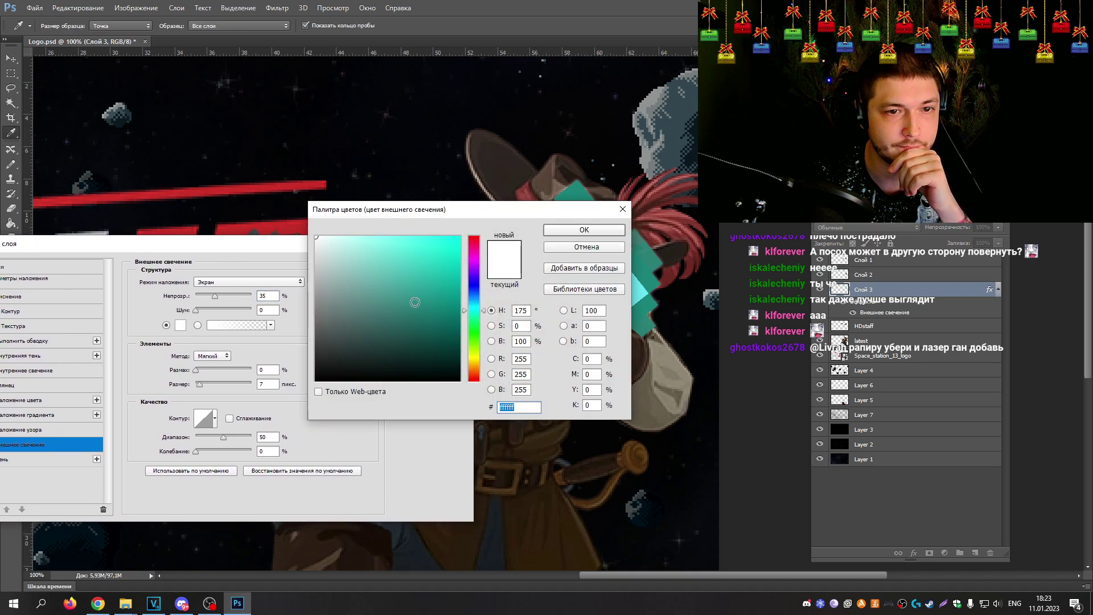
pyautogui.moveTo(455, 257); pyautogui.dragTo(474, 235)
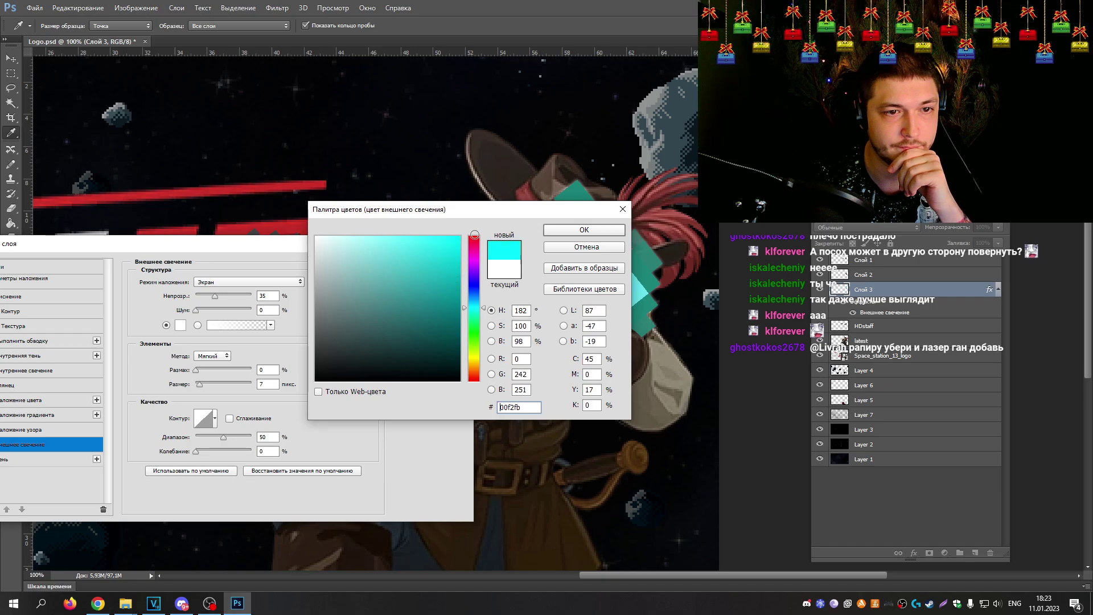
pyautogui.click(571, 231)
# Step: Enlarge the cyan outer glow around the staff's head and apply the layer style
pyautogui.moveTo(200, 388); pyautogui.dragTo(213, 388)
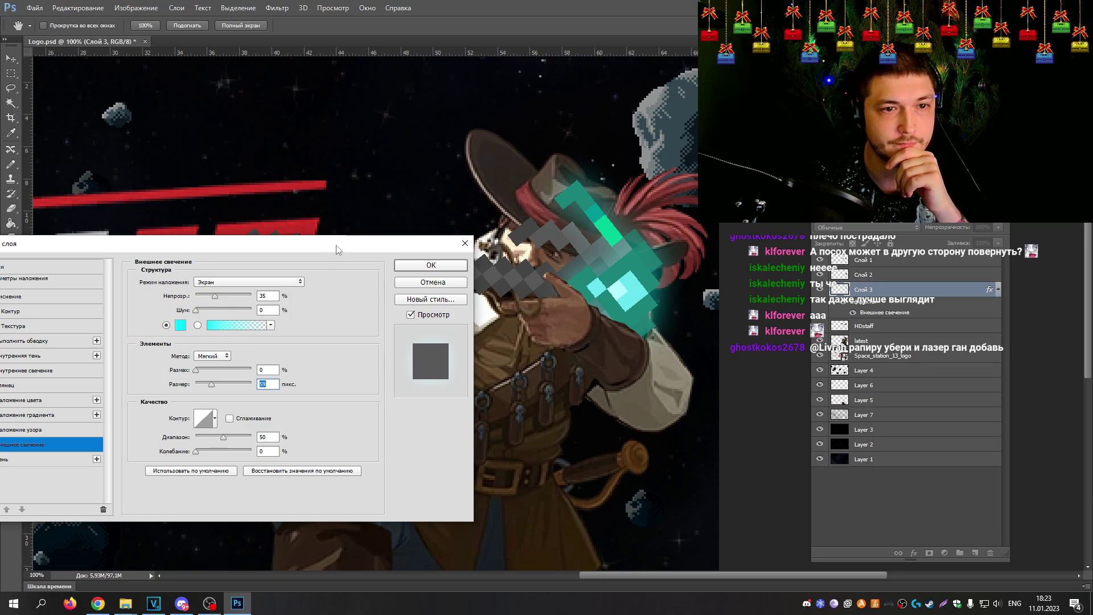
pyautogui.moveTo(338, 248); pyautogui.dragTo(313, 242)
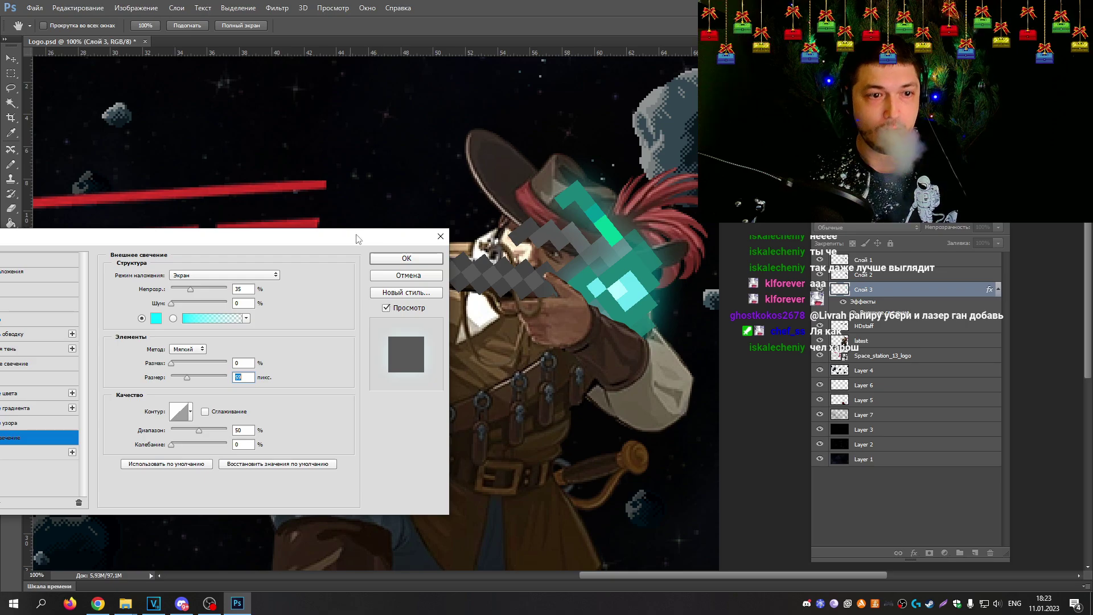
pyautogui.click(394, 259)
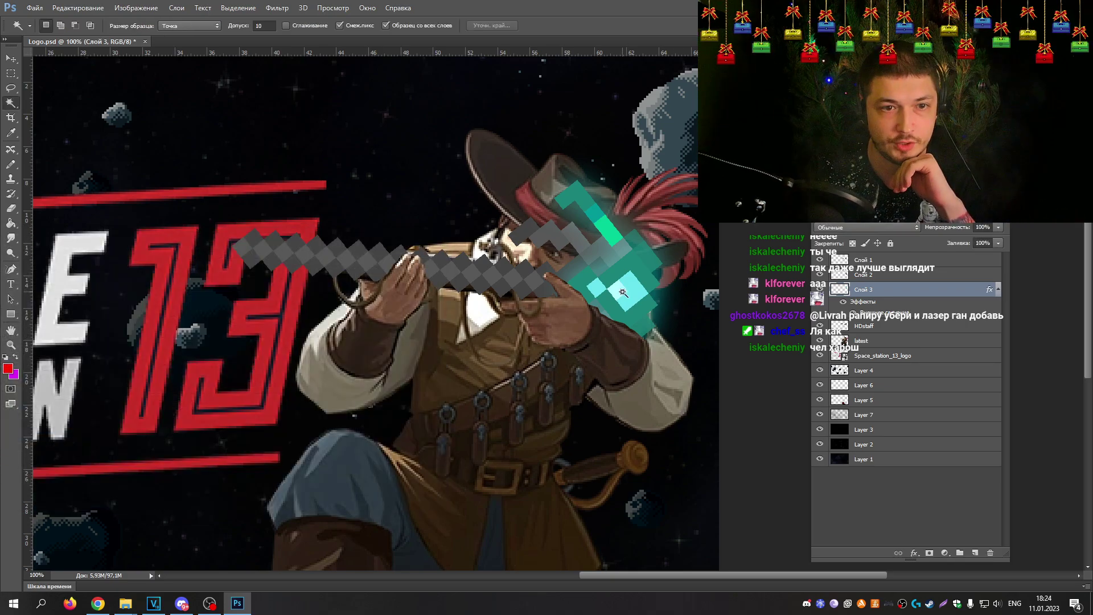
# Step: Add an Outer Glow effect to the musketeer's layer "latest"
pyautogui.click(9, 345)
pyautogui.hotkey('ctrl', '-')
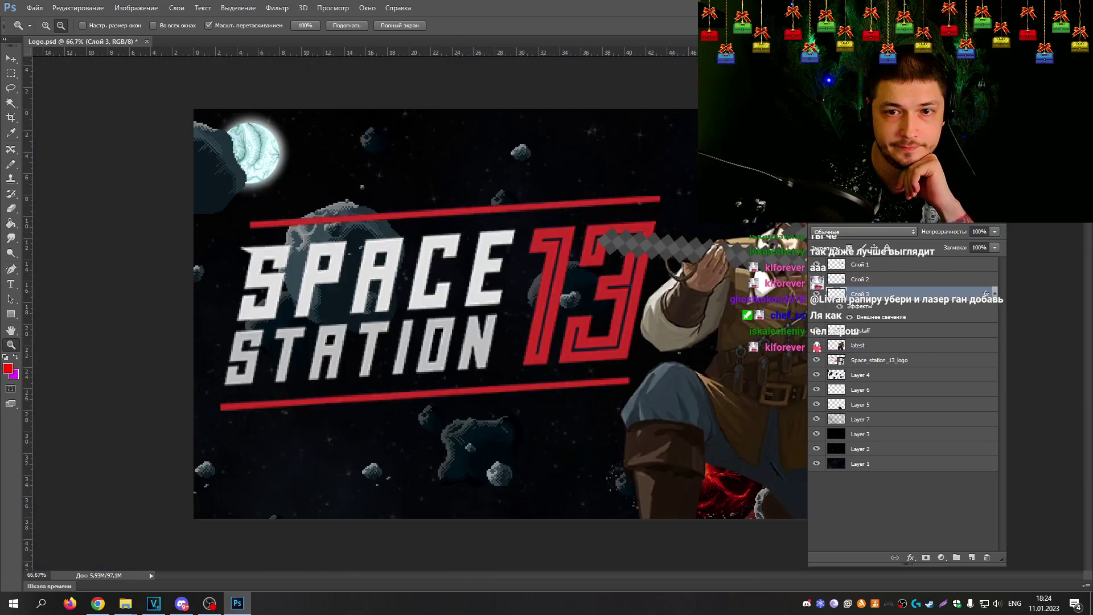
pyautogui.moveTo(899, 196); pyautogui.dragTo(268, 251)
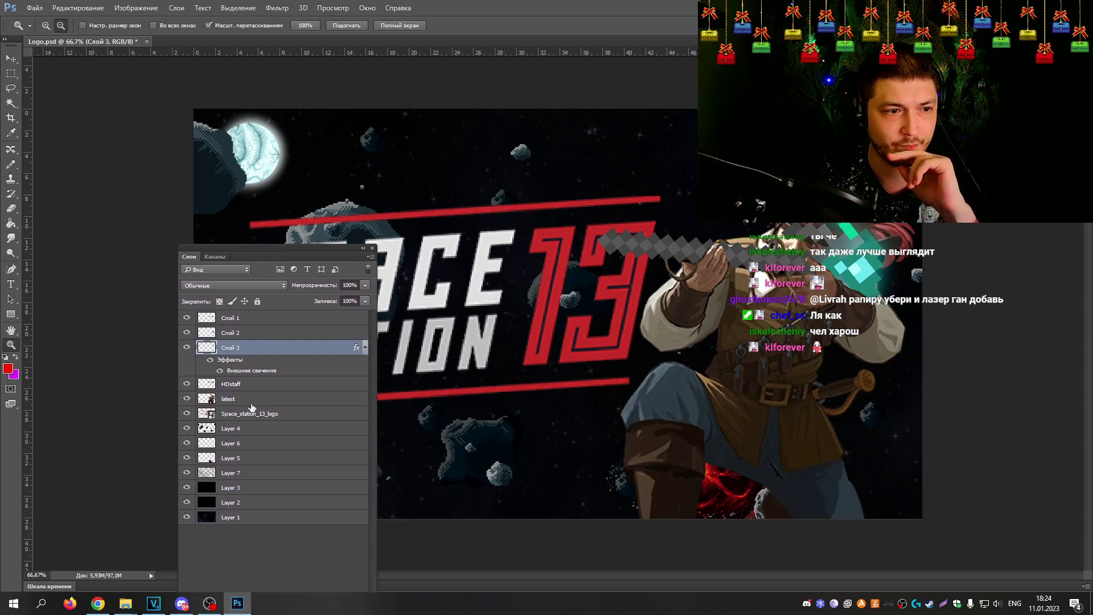
pyautogui.click(248, 390)
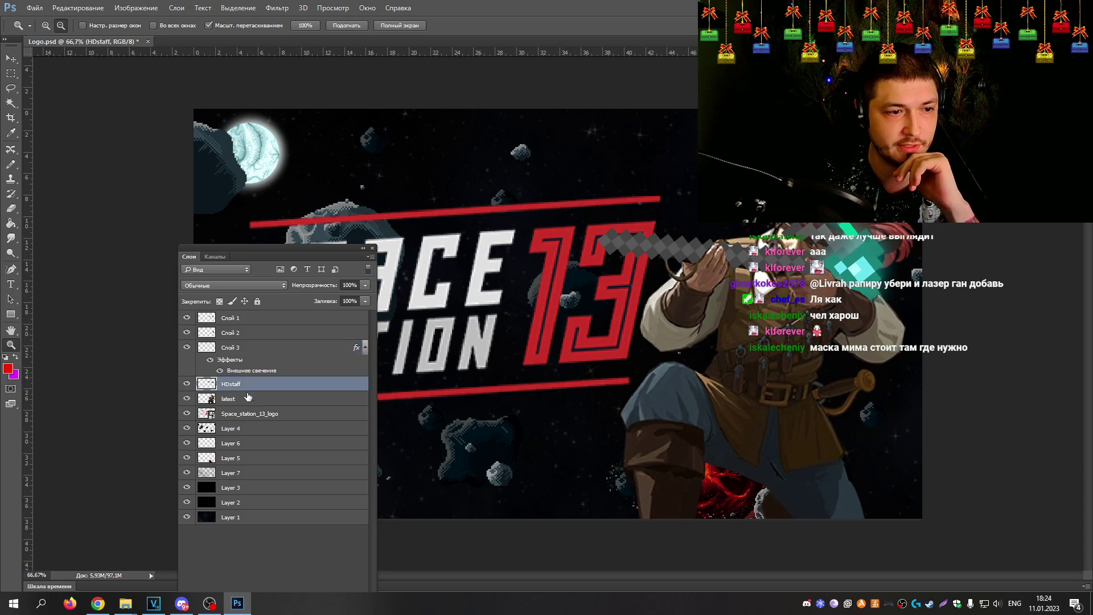
pyautogui.rightClick(246, 400)
pyautogui.click(229, 559)
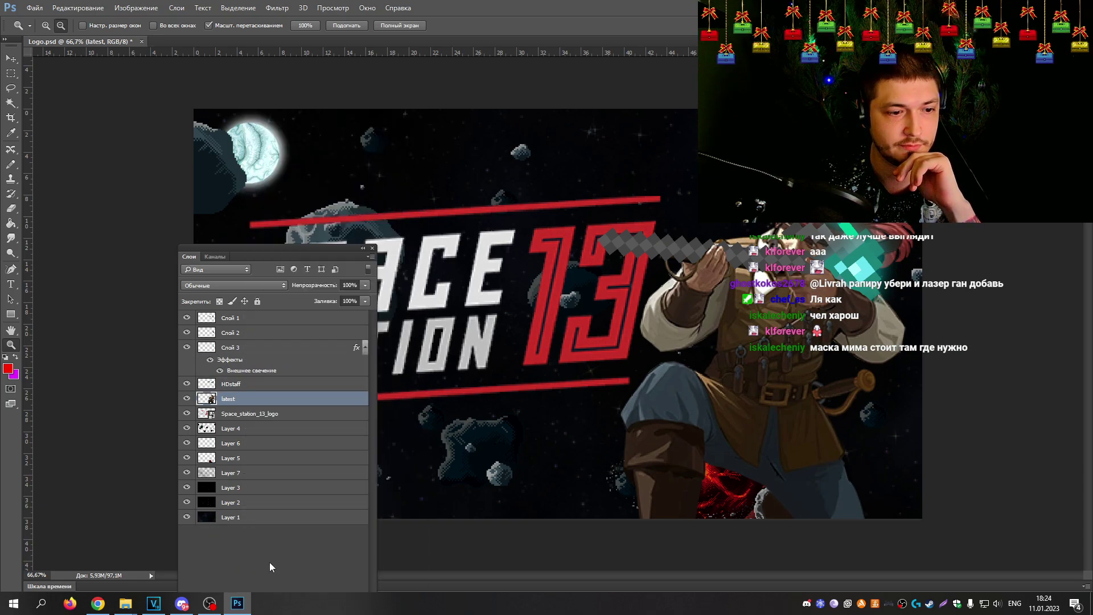
pyautogui.moveTo(256, 261); pyautogui.dragTo(191, 183)
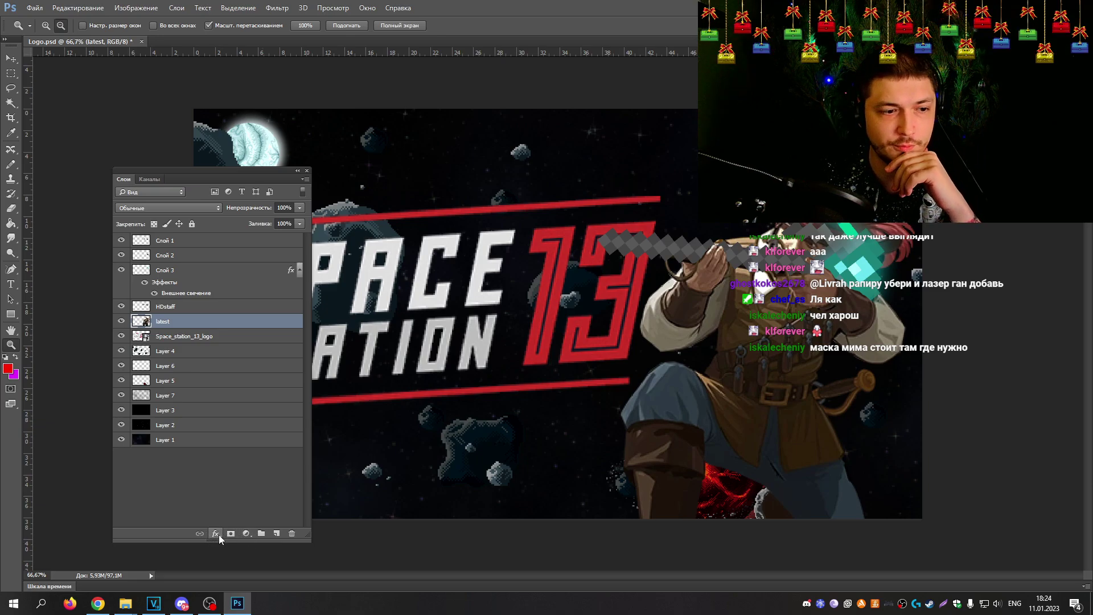
pyautogui.click(216, 533)
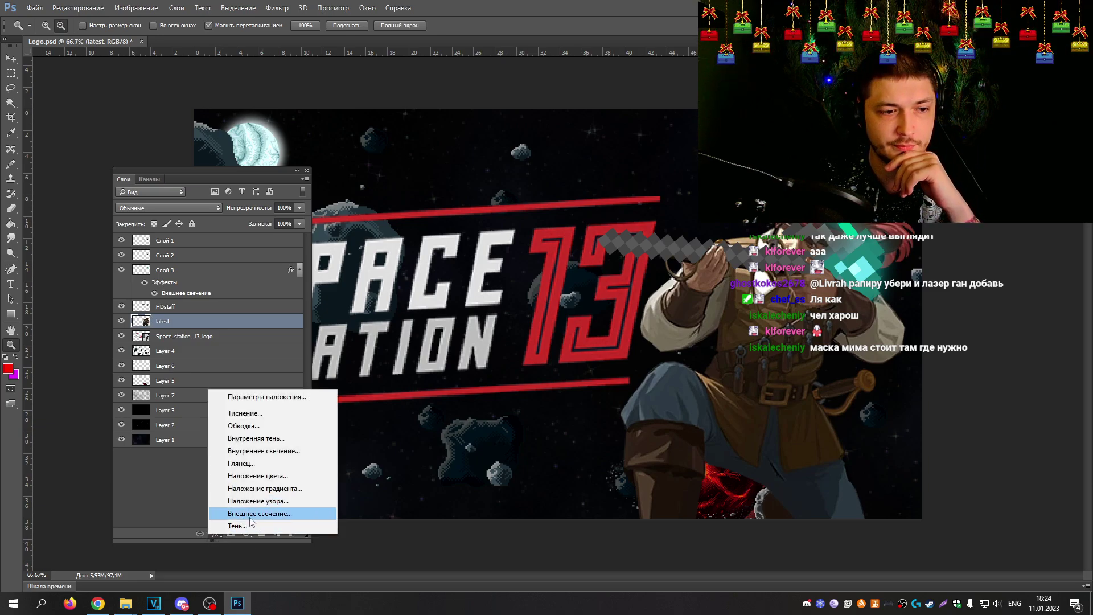
pyautogui.click(250, 515)
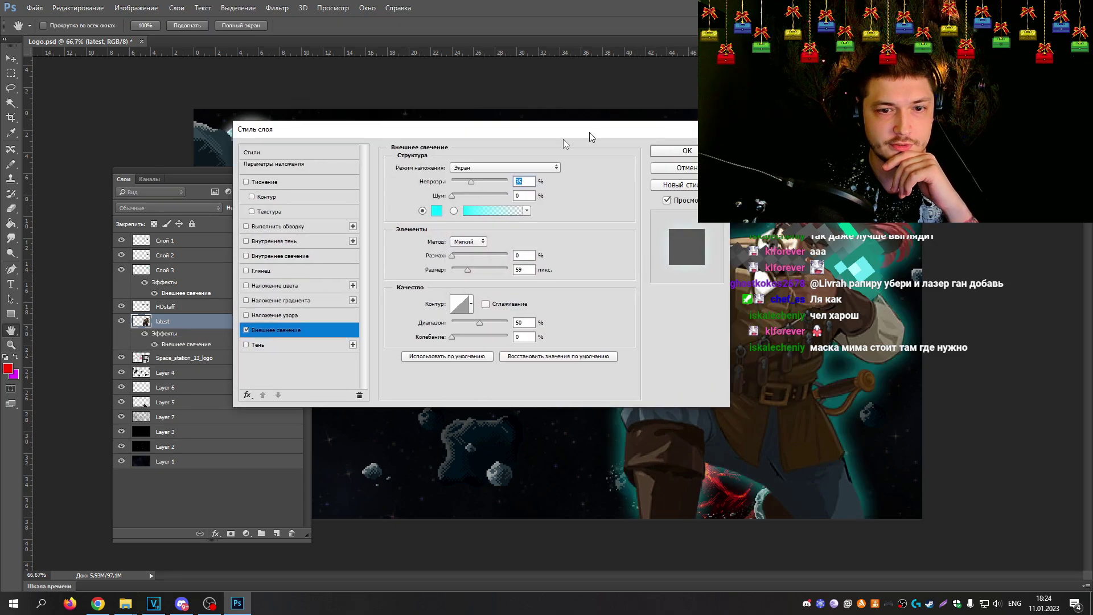
pyautogui.moveTo(592, 137); pyautogui.dragTo(309, 220)
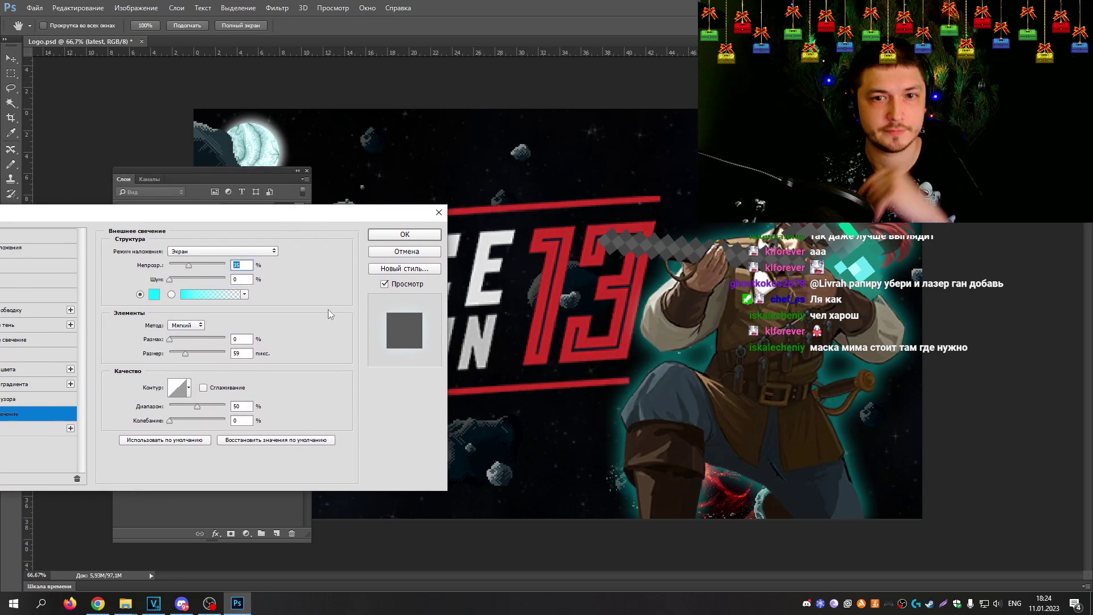
# Step: Set the musketeer's outer glow to white with a size of 13 px and apply the layer style
pyautogui.click(154, 294)
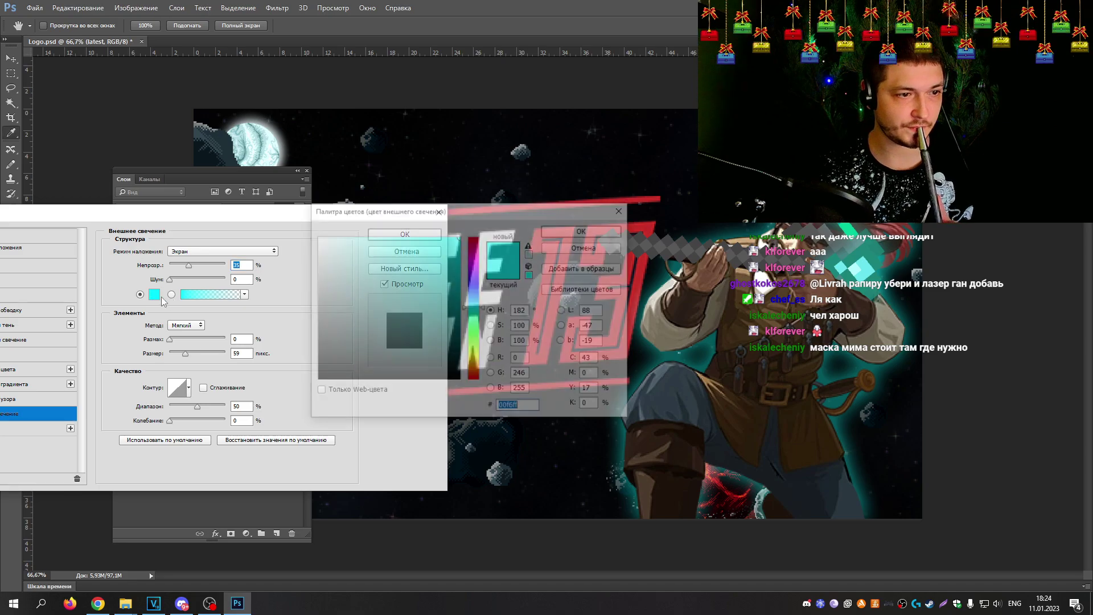
pyautogui.click(317, 237)
pyautogui.click(557, 232)
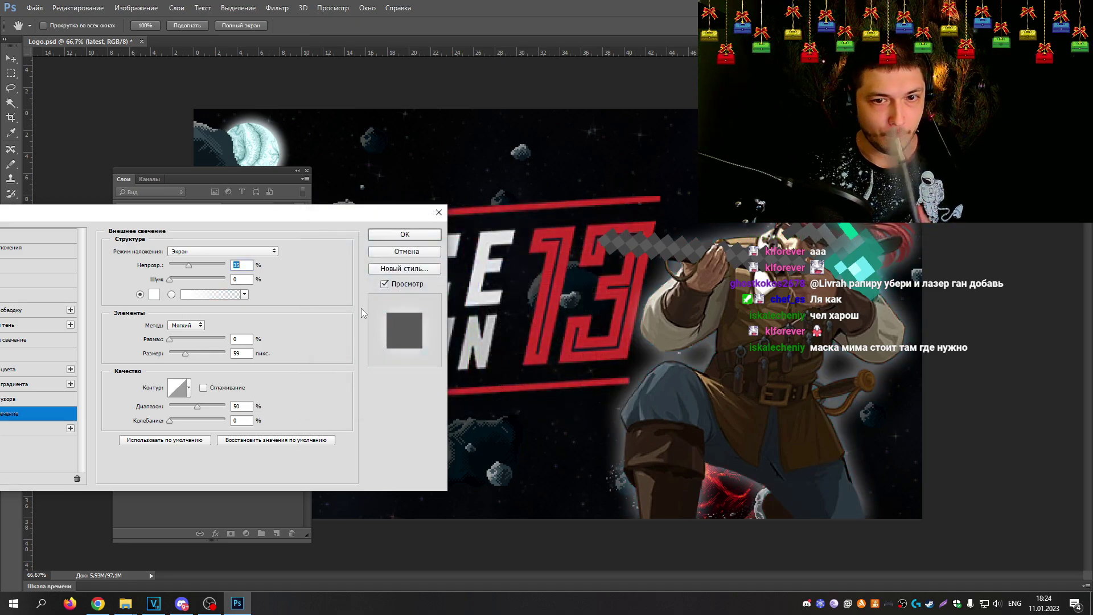
pyautogui.moveTo(185, 353); pyautogui.dragTo(177, 354)
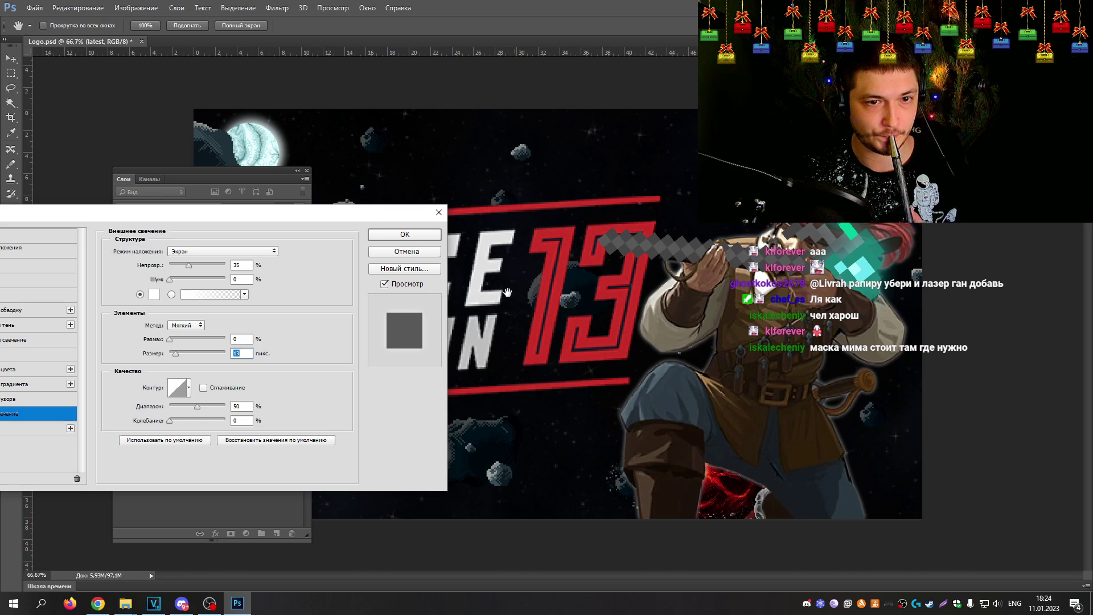
pyautogui.click(405, 234)
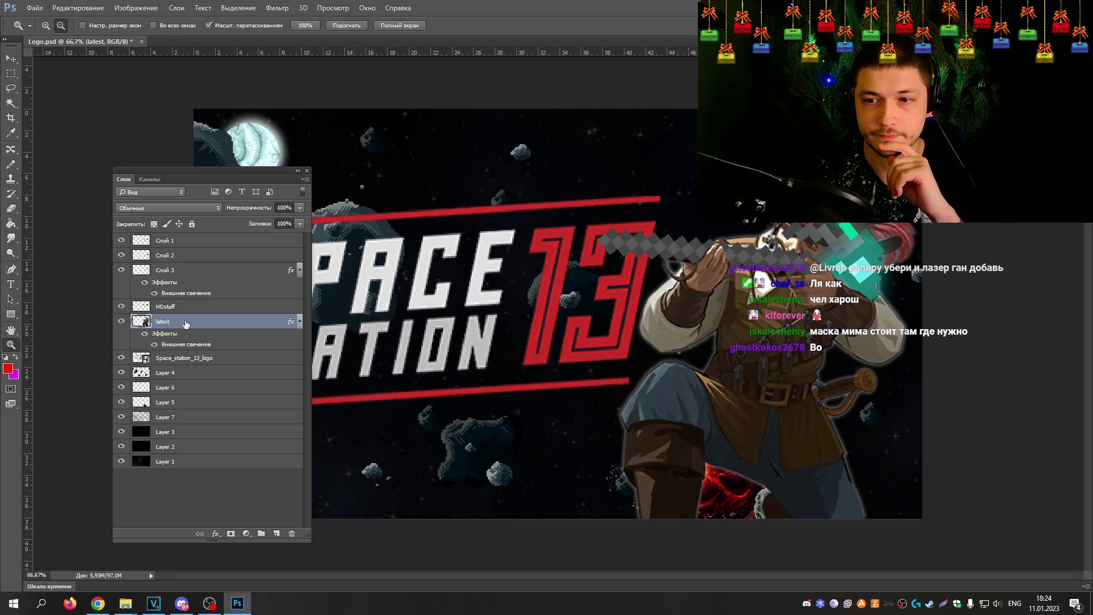
# Step: Add an Outer Glow effect to the staff's layer "HDstaff"
pyautogui.click(181, 308)
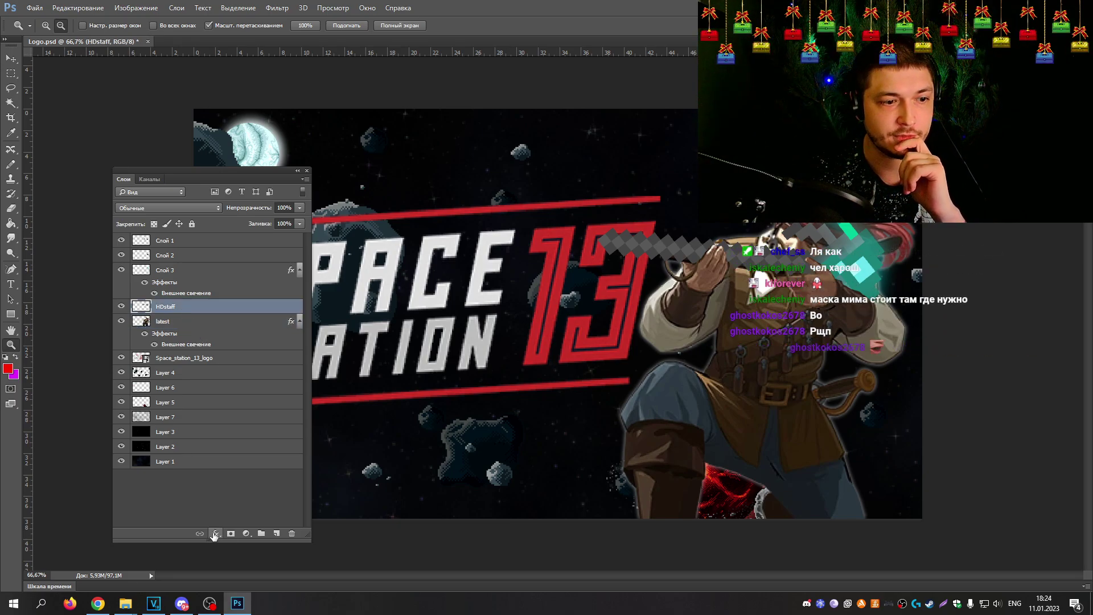
pyautogui.click(216, 534)
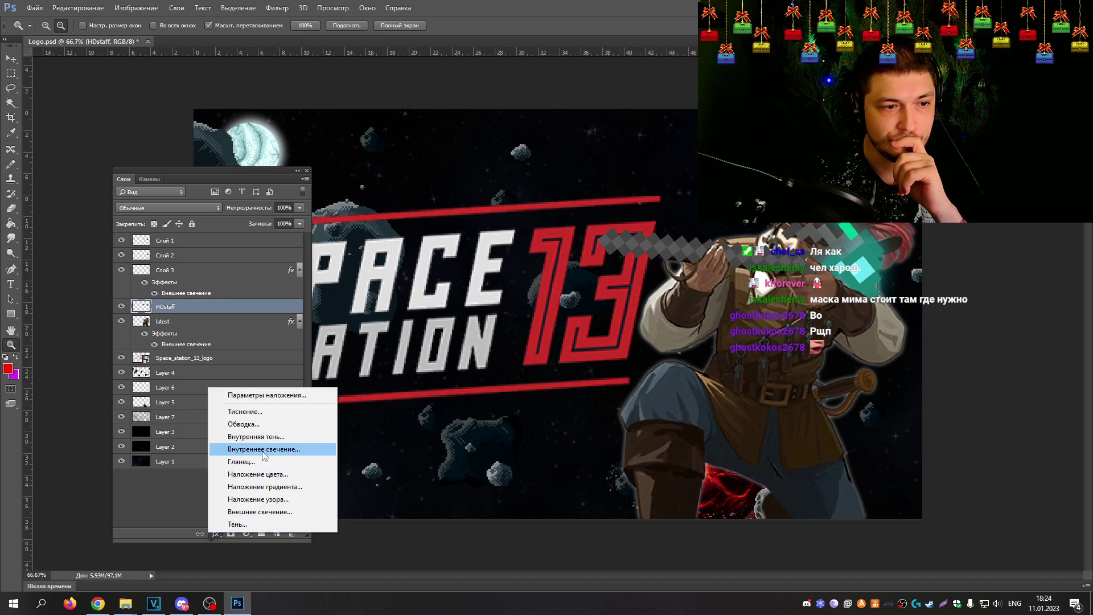
pyautogui.click(263, 512)
pyautogui.moveTo(591, 110); pyautogui.dragTo(342, 237)
# Step: Set the staff's outer glow to grey #6a6a6a with a size of 29 px and apply the layer style
pyautogui.click(188, 314)
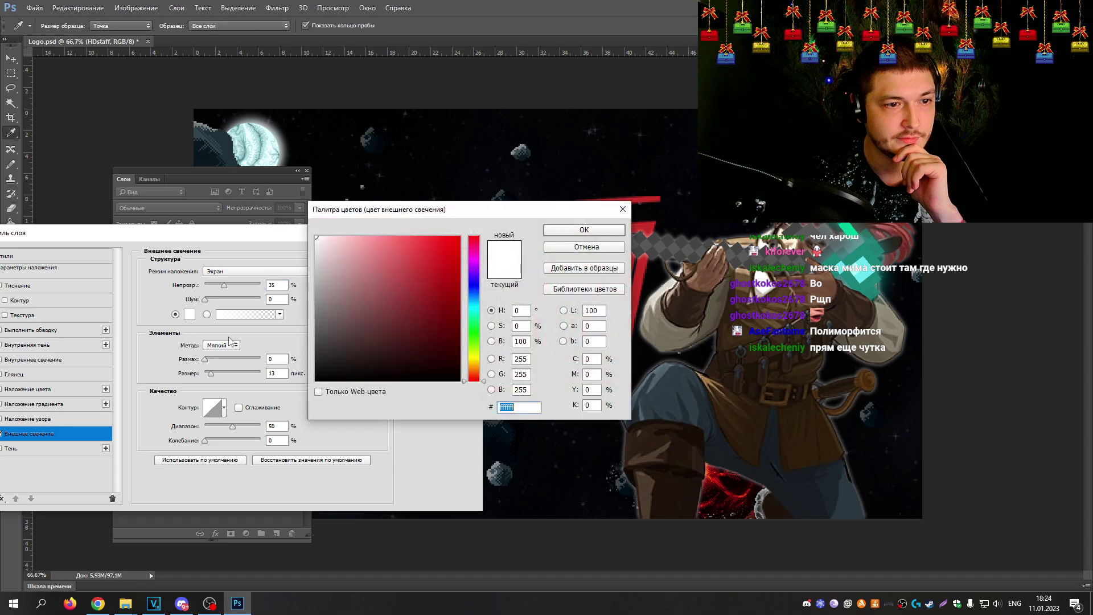
pyautogui.write('6a6a6a')
pyautogui.click(553, 230)
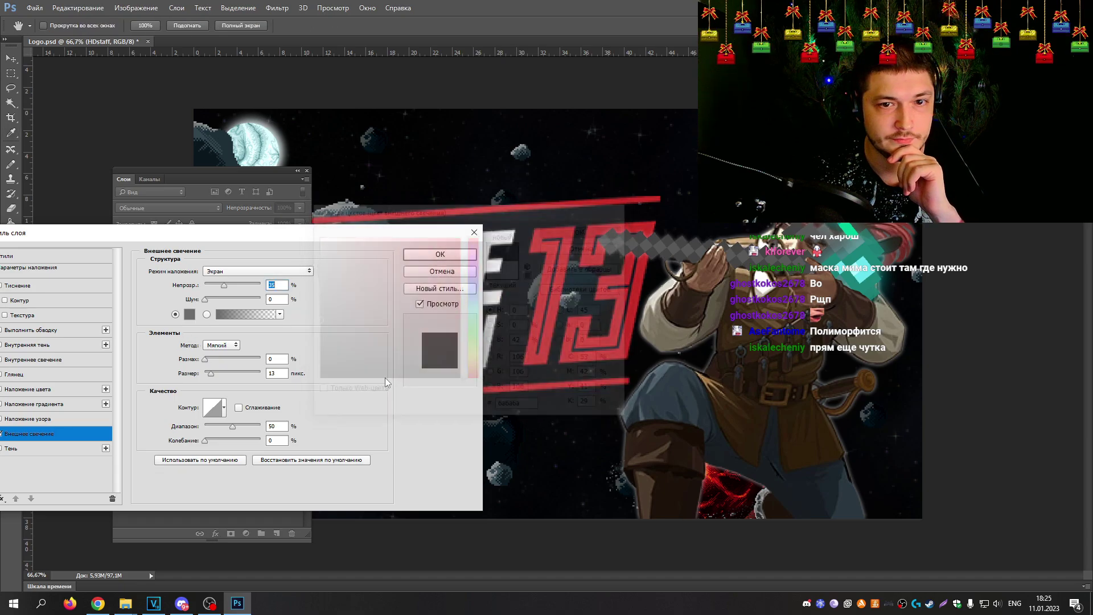
pyautogui.moveTo(206, 376); pyautogui.dragTo(214, 377)
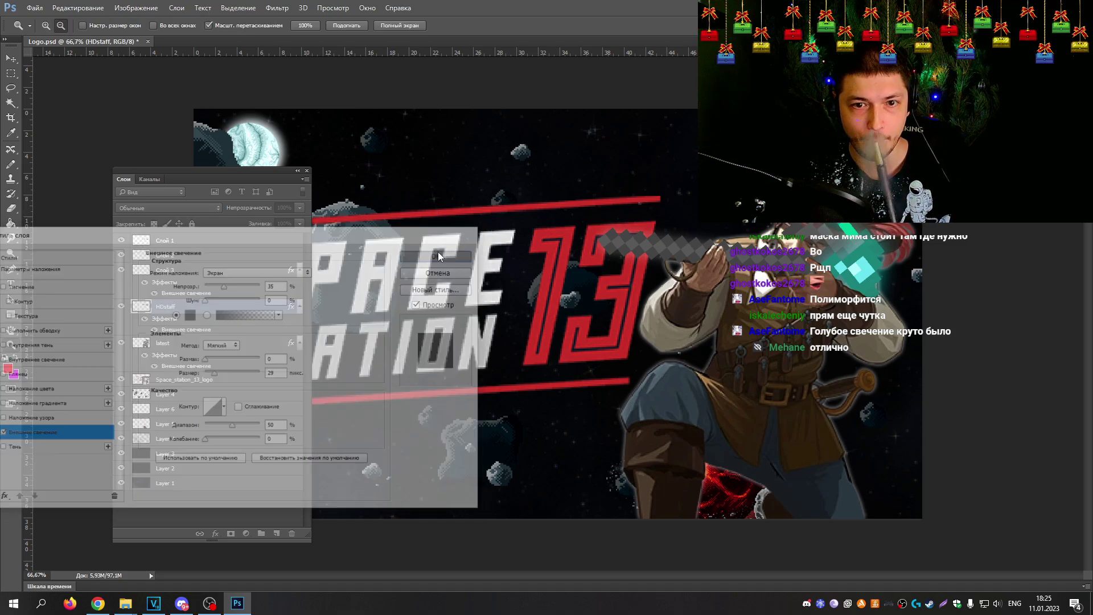
pyautogui.click(440, 254)
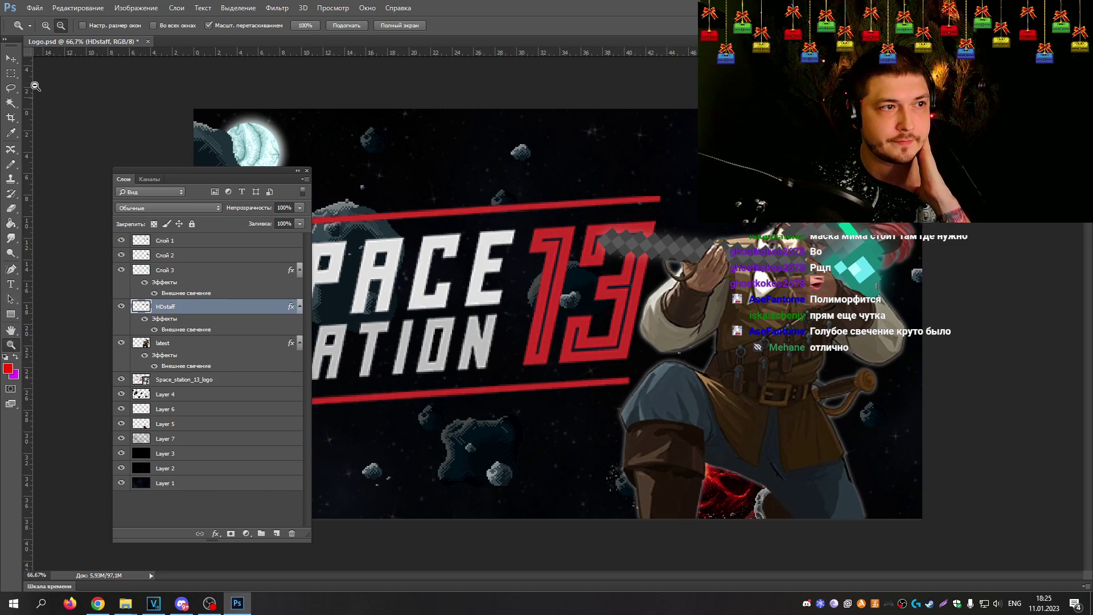
# Step: Examine the glows around the musketeer and the staff up close and in the whole composition
pyautogui.click(46, 25)
pyautogui.moveTo(677, 385); pyautogui.dragTo(663, 385)
pyautogui.click(665, 398)
pyautogui.click(665, 398)
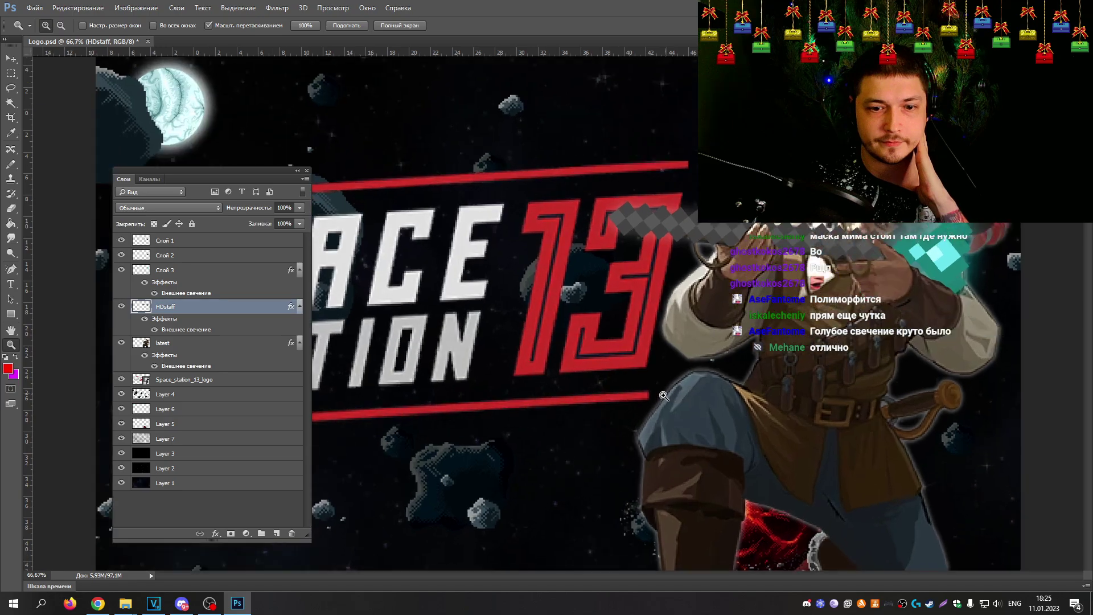
pyautogui.moveTo(572, 575); pyautogui.dragTo(637, 576)
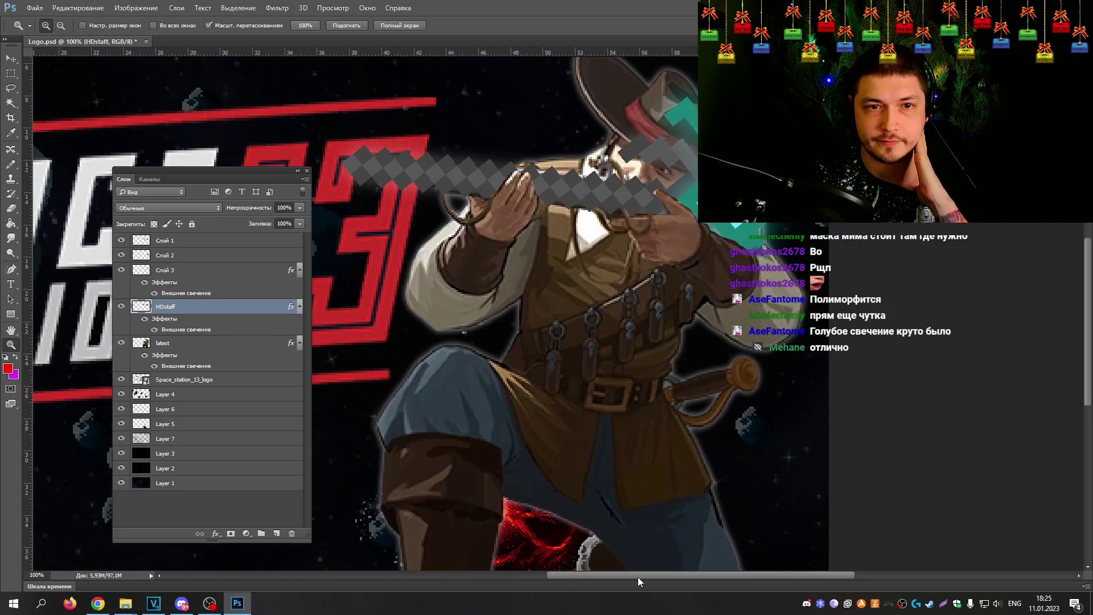
pyautogui.click(61, 25)
pyautogui.click(544, 335)
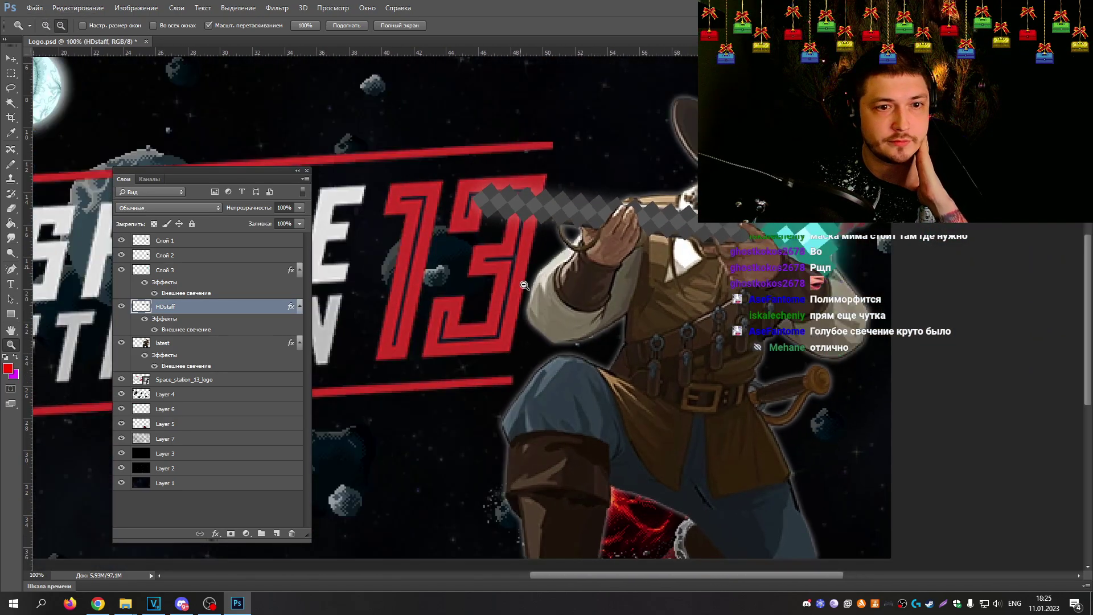
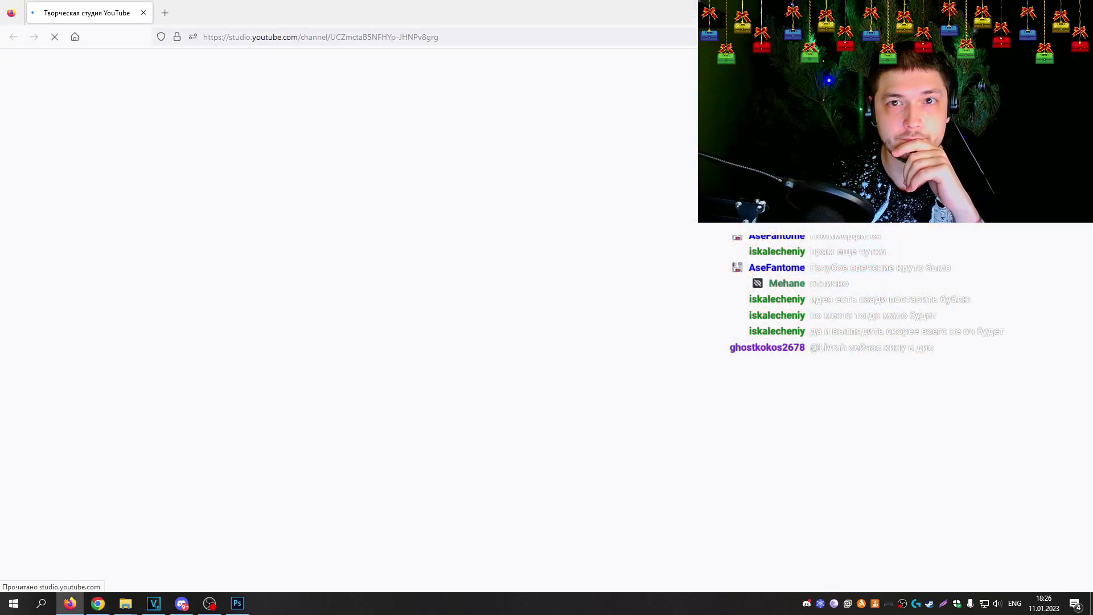
pyautogui.click(70, 603)
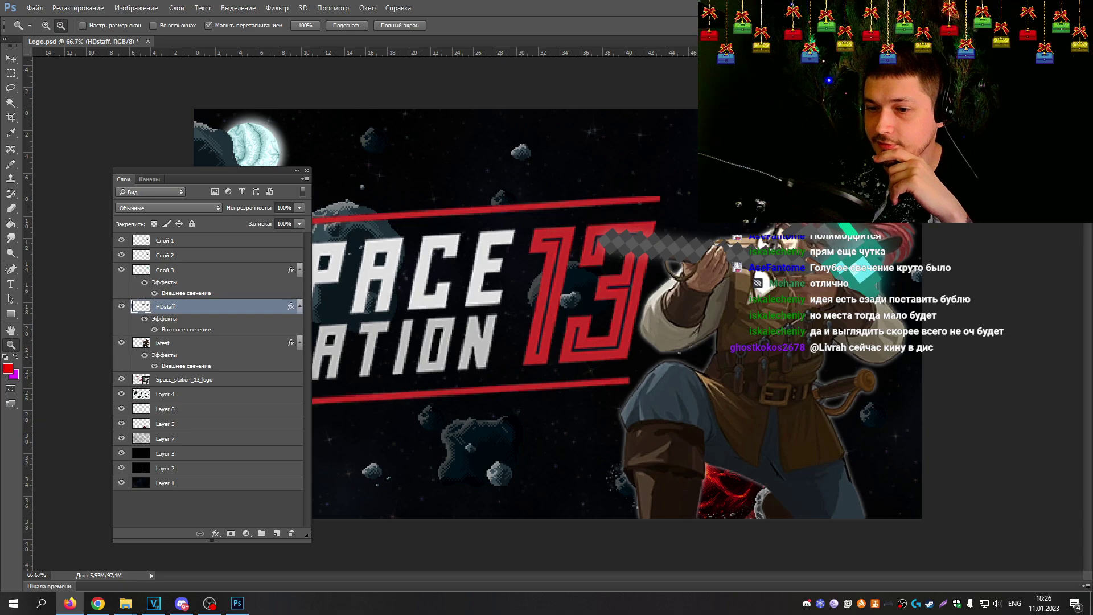
pyautogui.press('super+d')
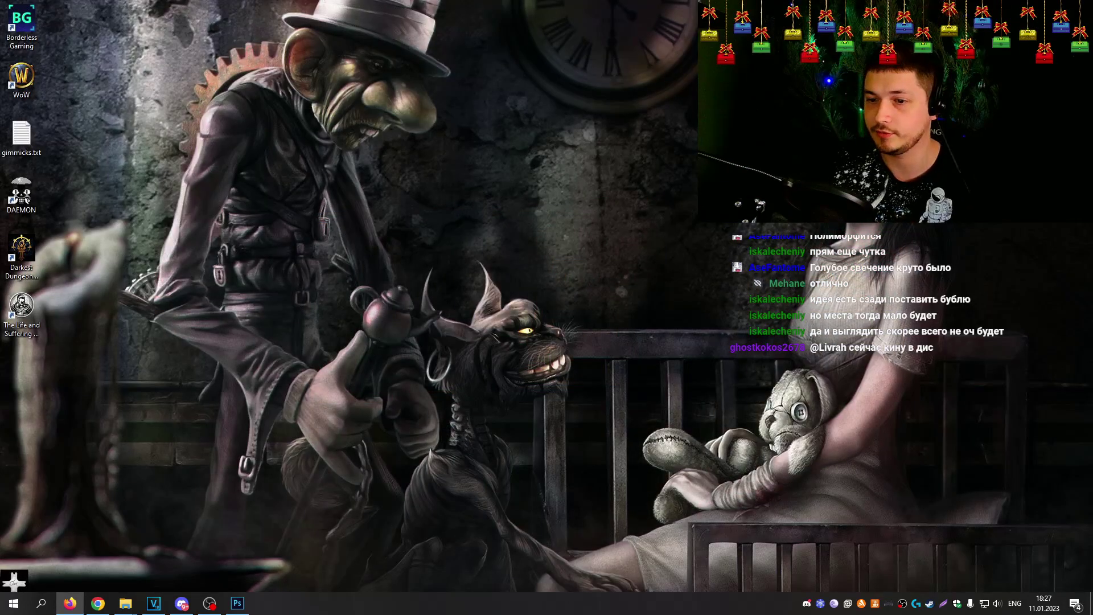
pyautogui.press('super+d')
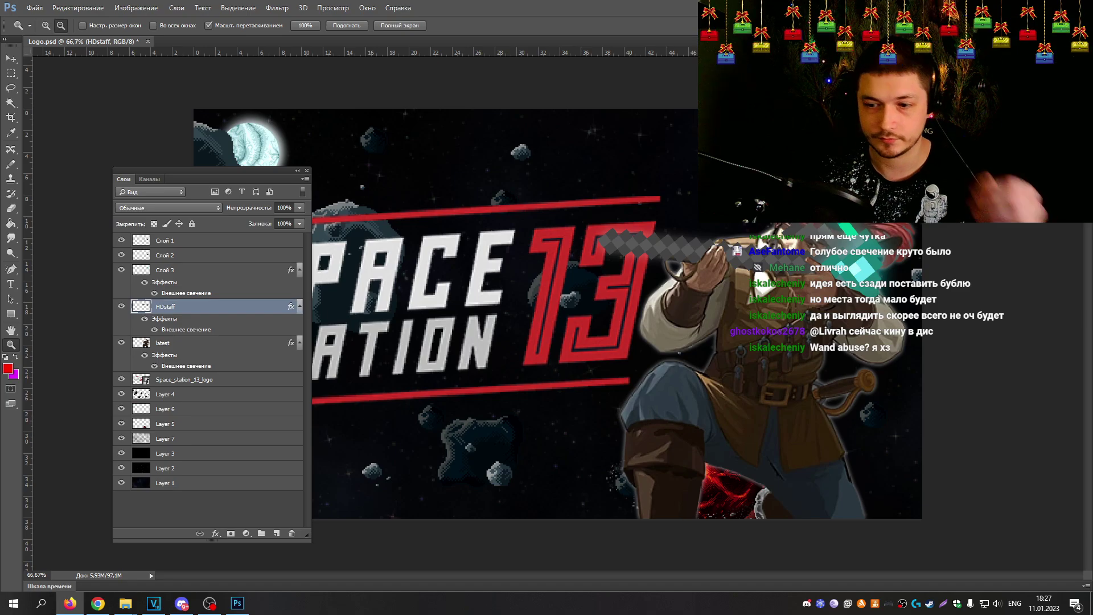
pyautogui.hotkey('alt', 'Tab')
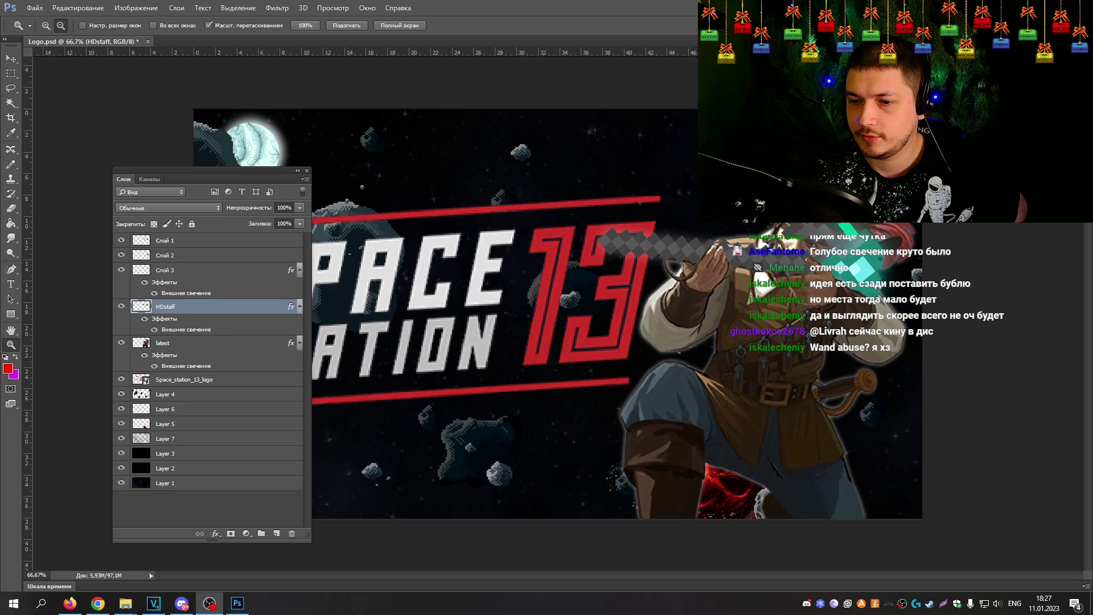
pyautogui.hotkey('alt', 'Tab')
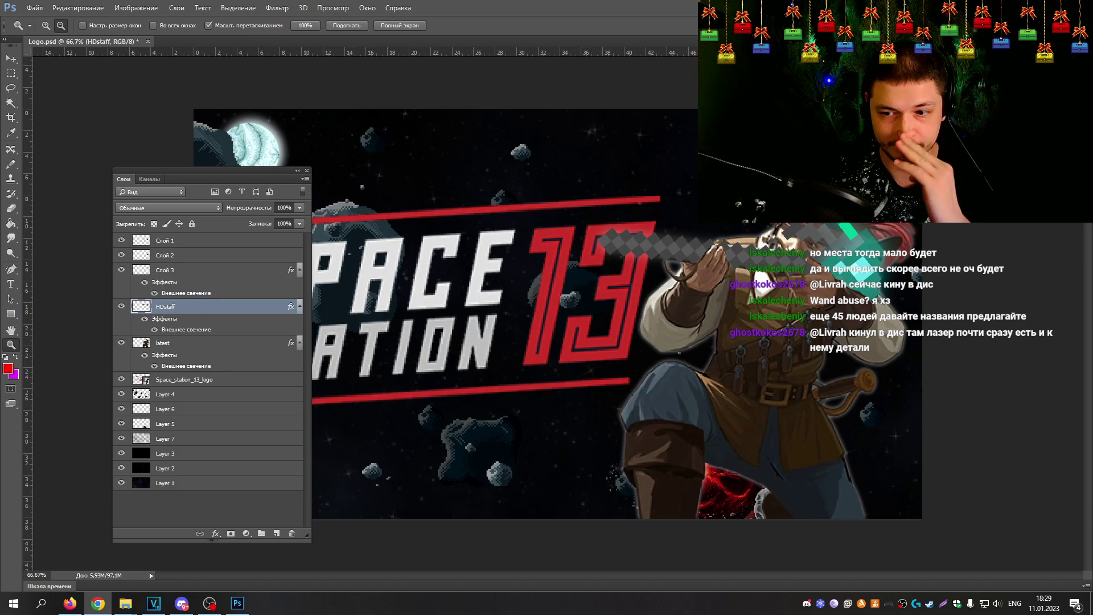
pyautogui.hotkey('alt', 'Tab')
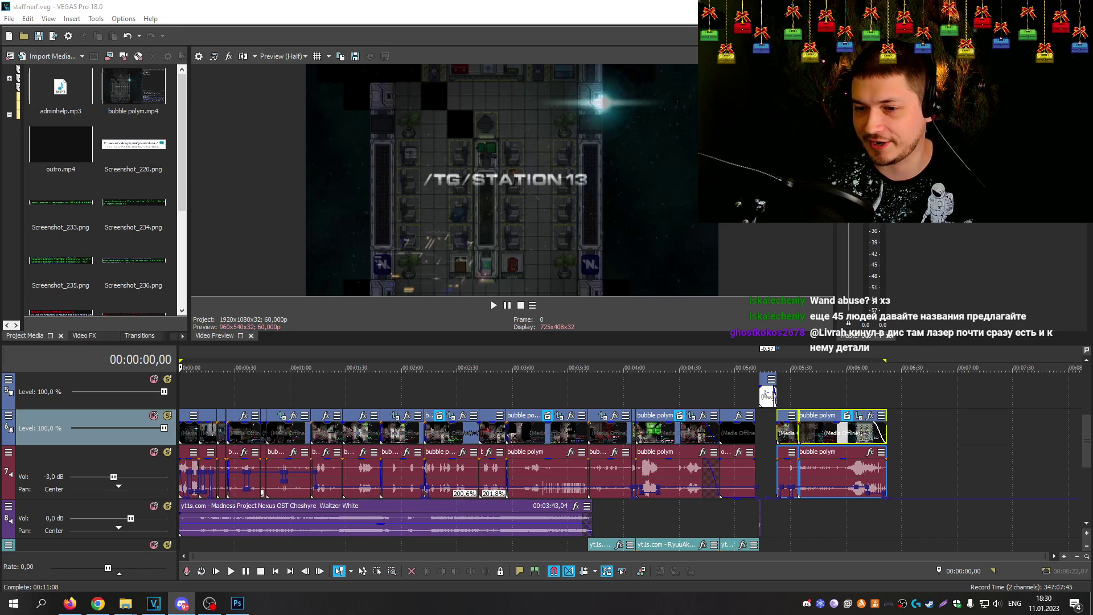
pyautogui.press('super+d')
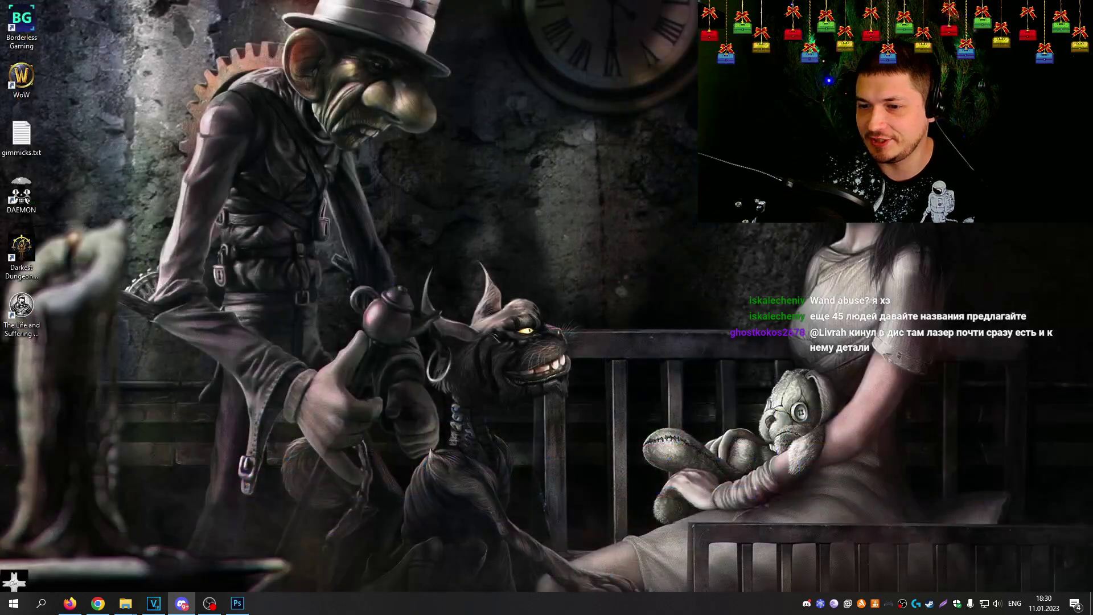
pyautogui.press('super+d')
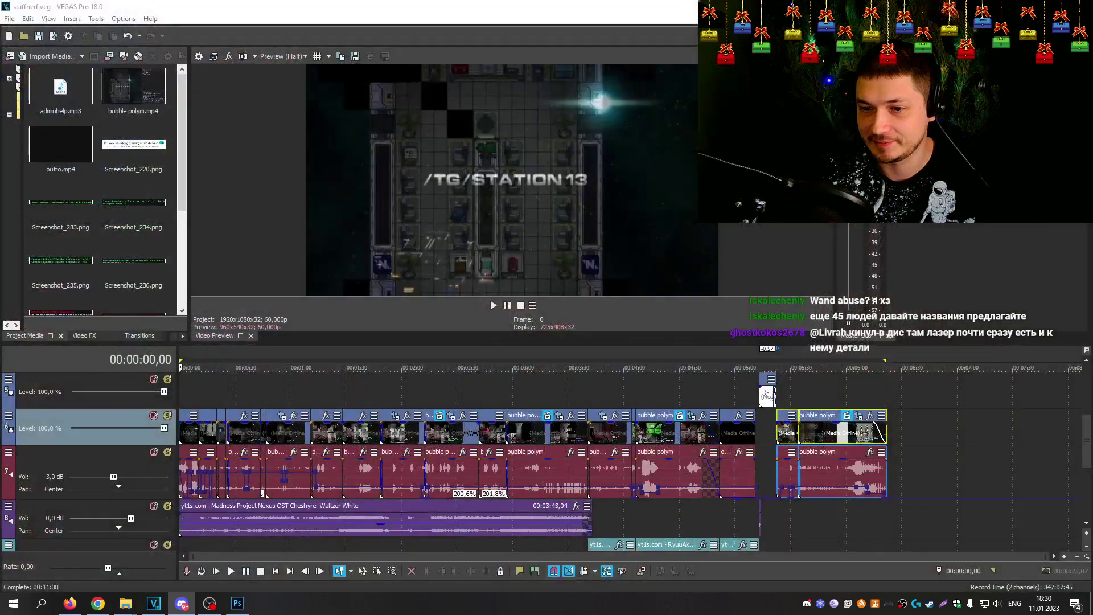
pyautogui.hotkey('alt', 'Tab')
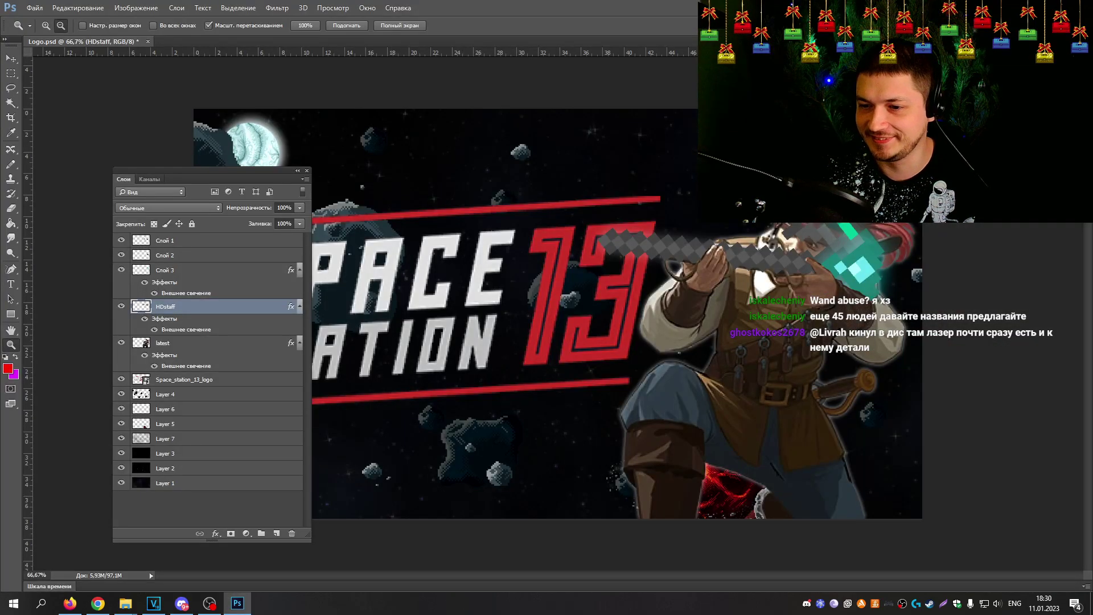
pyautogui.press('super+d')
pyautogui.press('super+d')
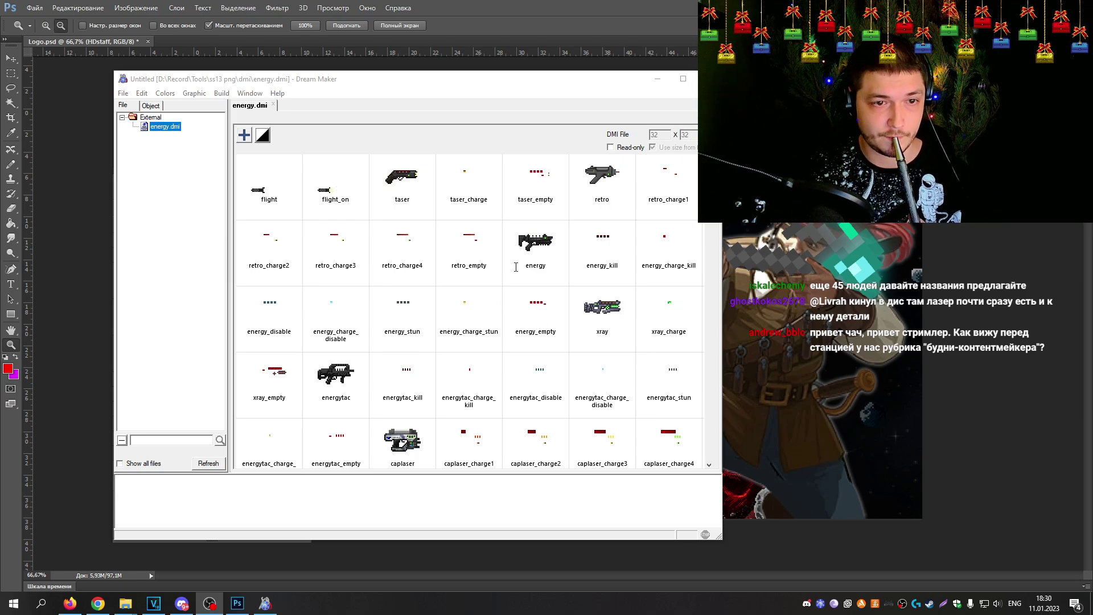
# Step: Start exporting the "energy" gun sprite and create and open a new folder named "laser" inside "ss13 png"
pyautogui.moveTo(539, 92); pyautogui.dragTo(475, 95)
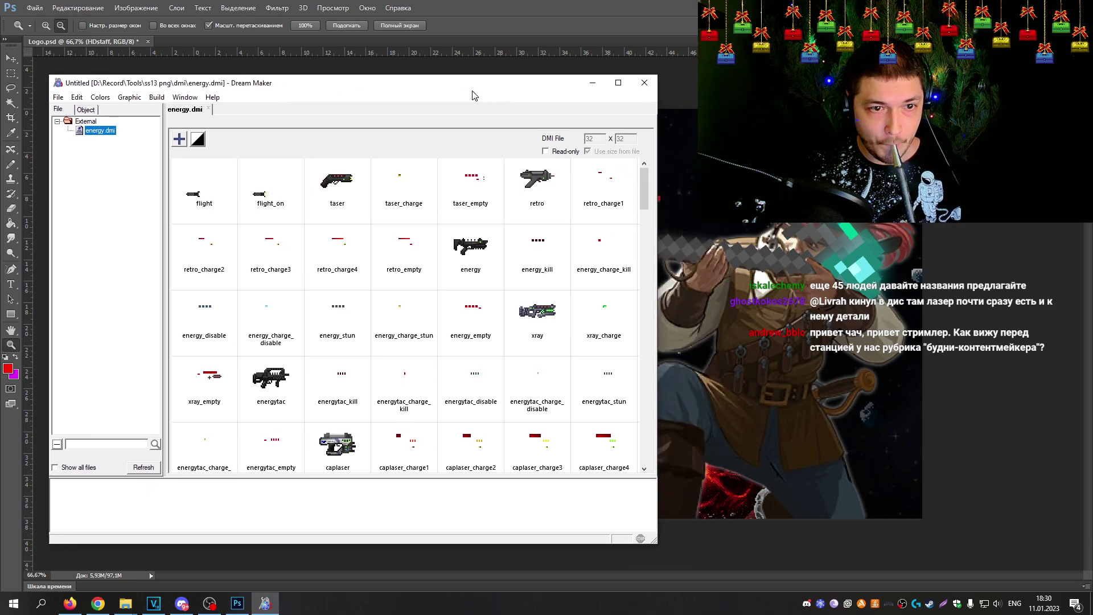
pyautogui.rightClick(468, 247)
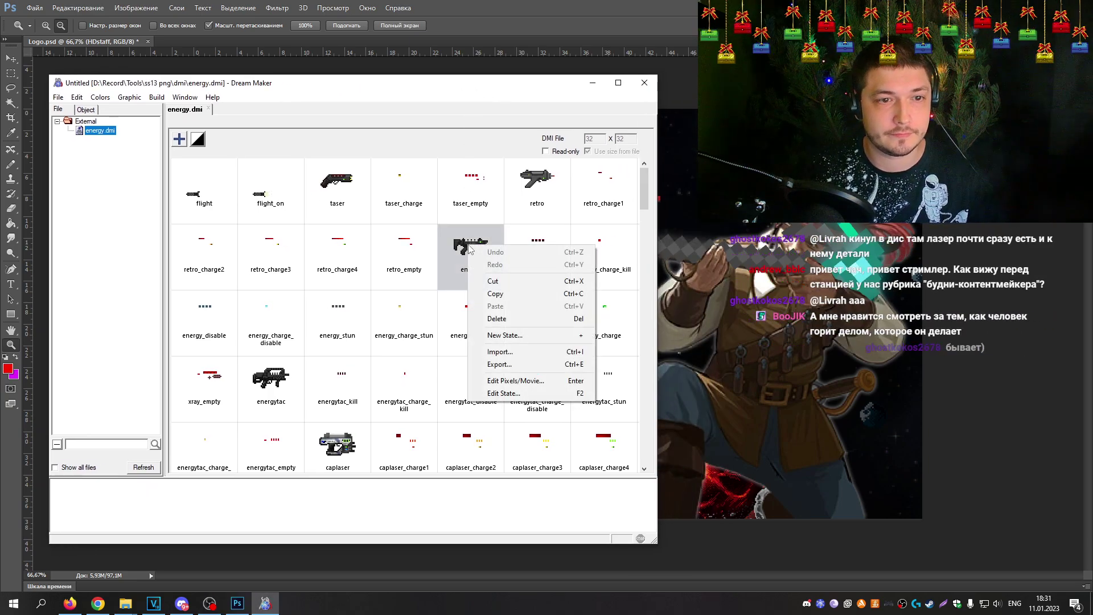
pyautogui.click(499, 365)
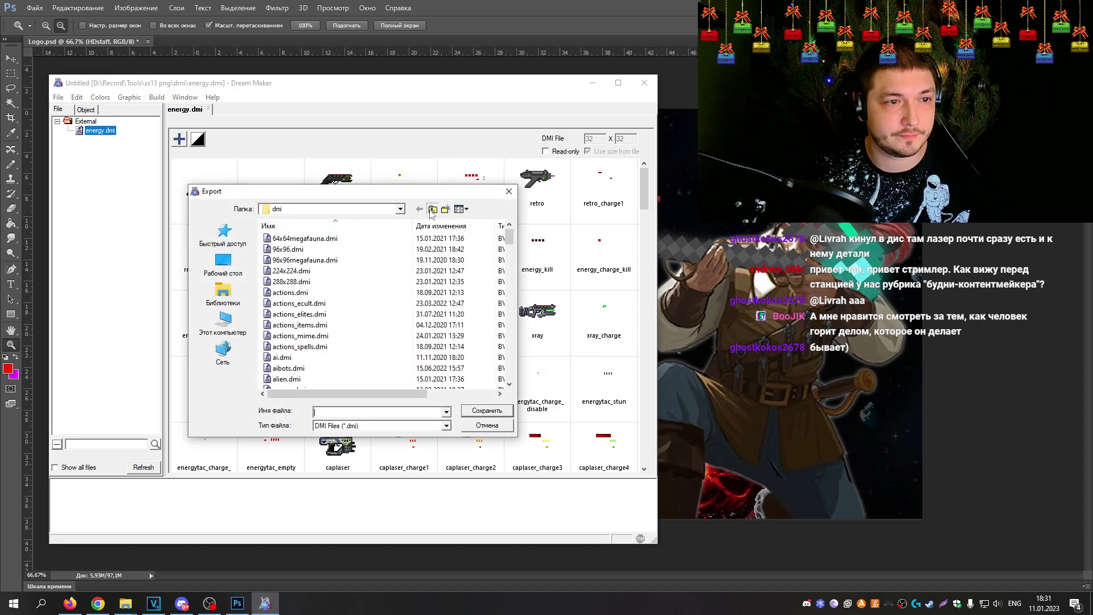
pyautogui.click(432, 209)
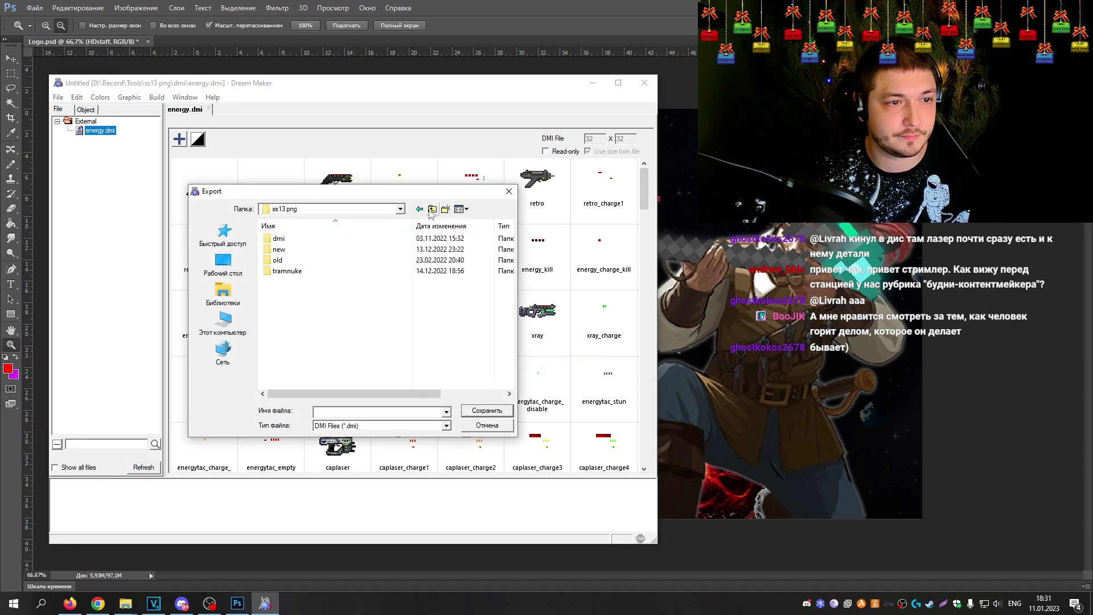
pyautogui.rightClick(334, 319)
pyautogui.moveTo(474, 471)
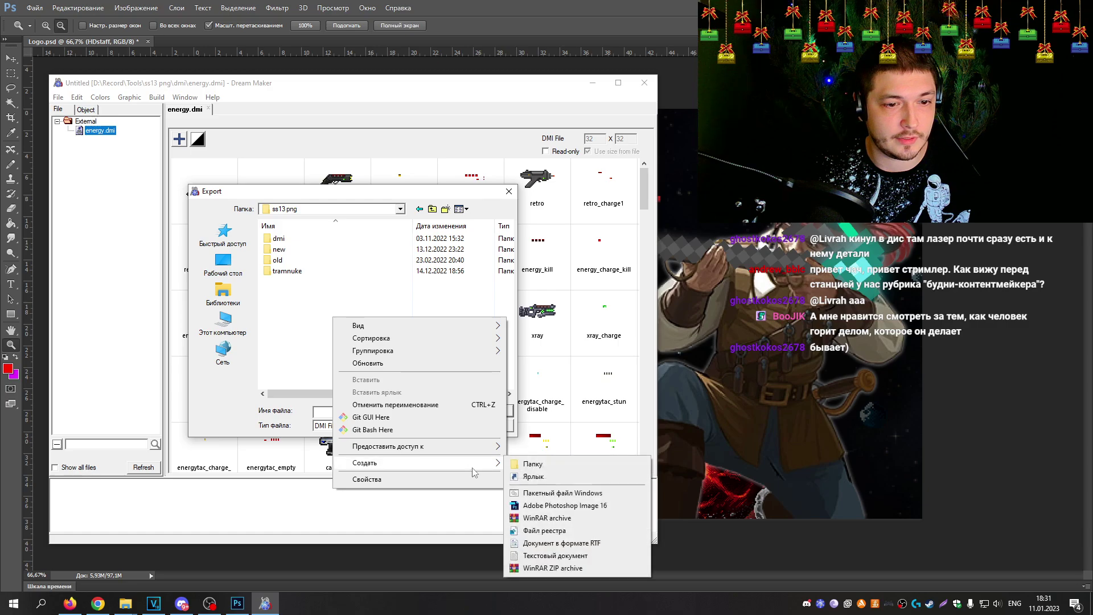
pyautogui.click(530, 464)
pyautogui.write('lase')
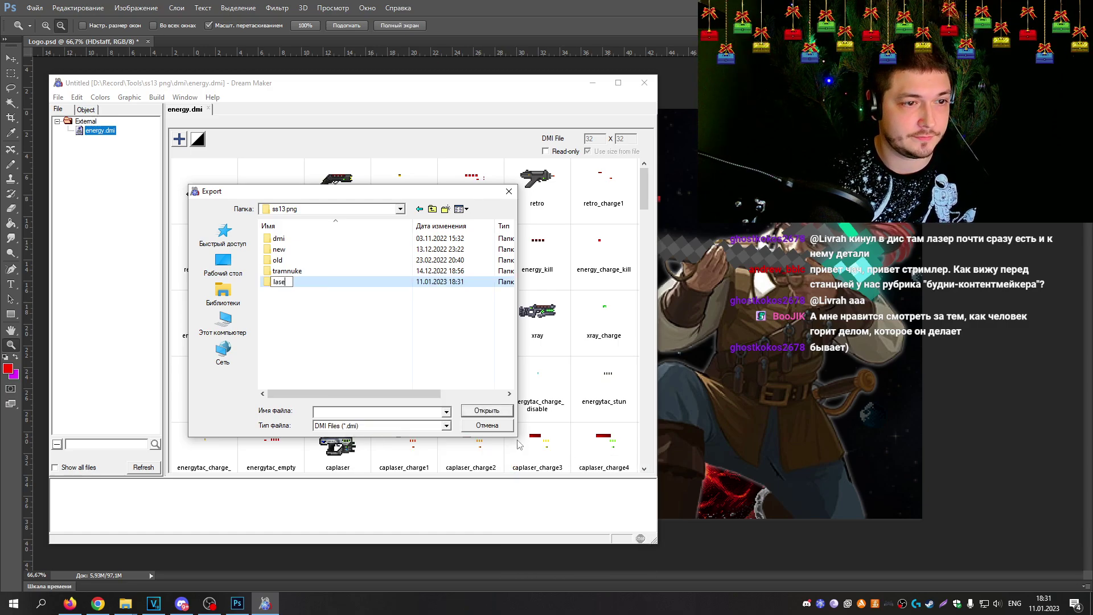
pyautogui.write('r')
pyautogui.press('Return')
pyautogui.doubleClick(349, 283)
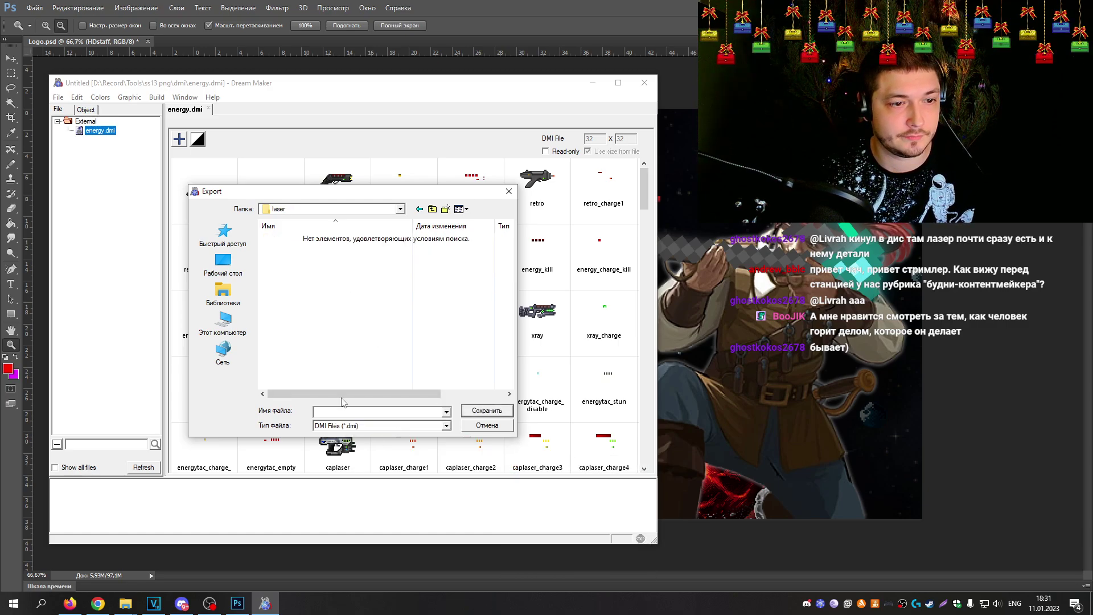
# Step: Save the energy gun sprite as a PNG file named "1" in the laser folder
pyautogui.write('1')
pyautogui.click(345, 427)
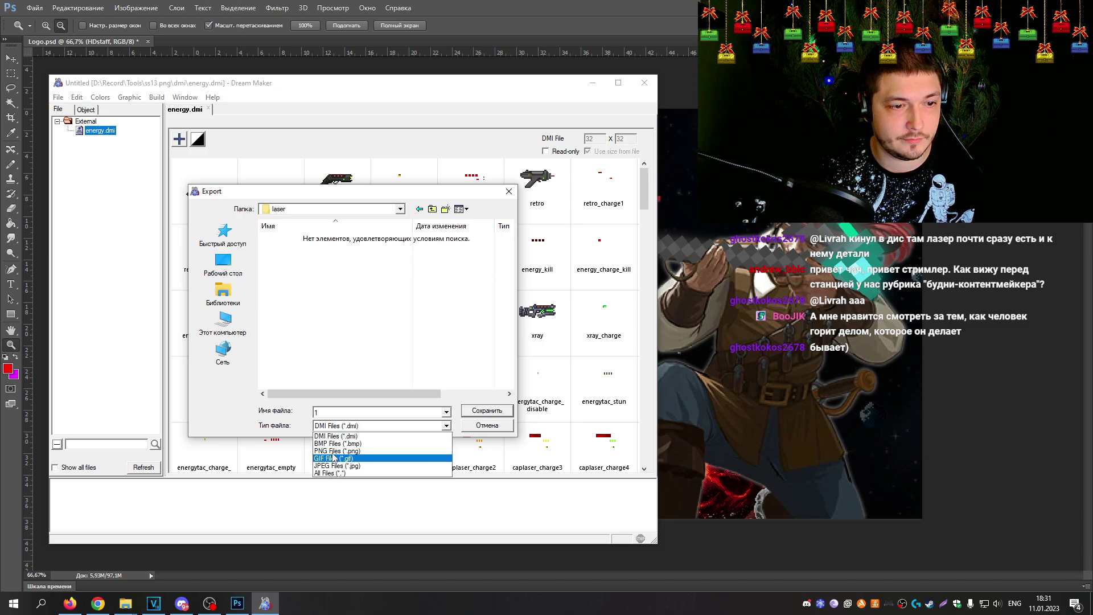
pyautogui.click(334, 458)
pyautogui.click(487, 411)
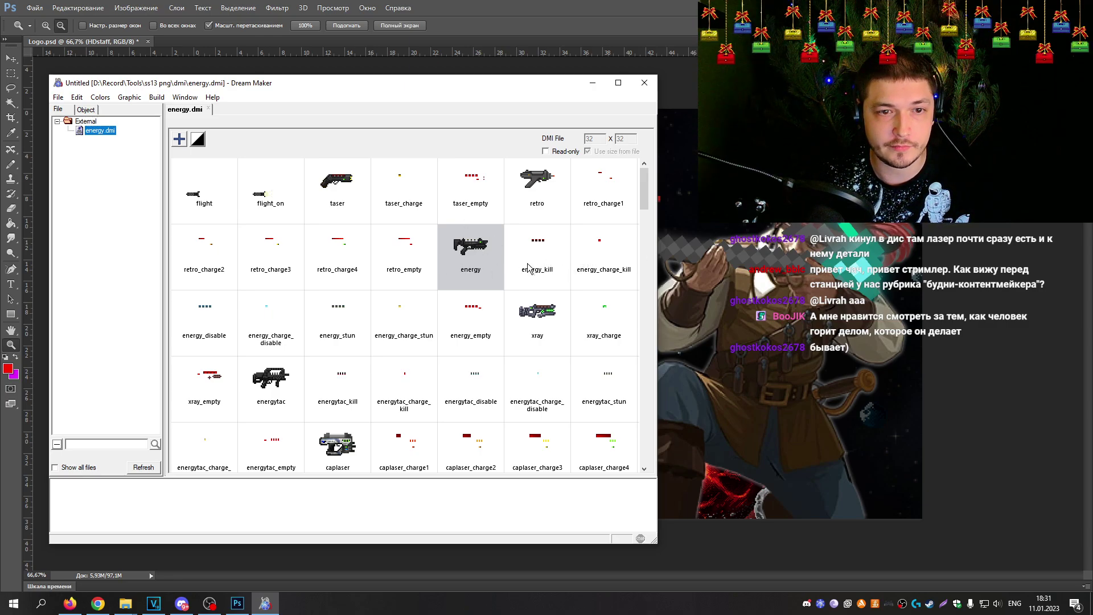
# Step: Export the "energy_disable" sprite as a PNG file named "2" to the laser folder
pyautogui.click(221, 321)
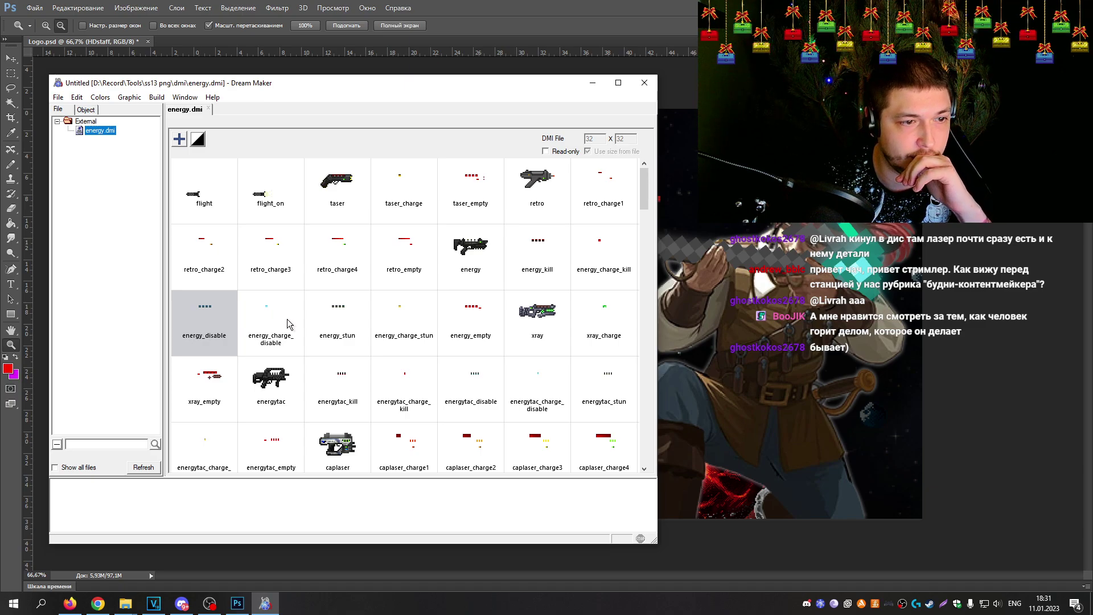
pyautogui.rightClick(218, 320)
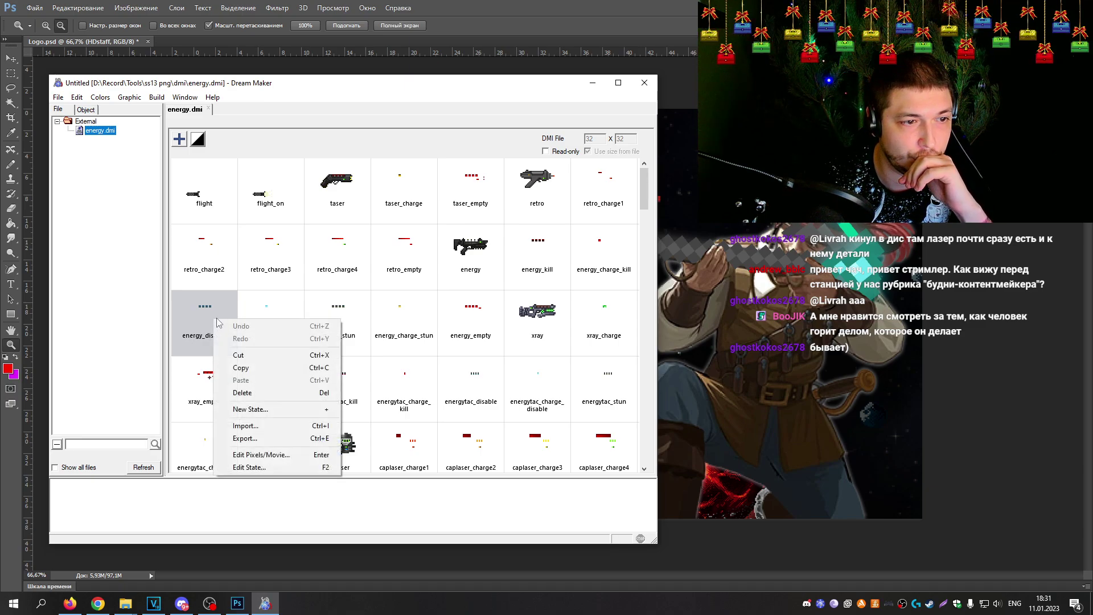
pyautogui.click(251, 439)
pyautogui.write('2')
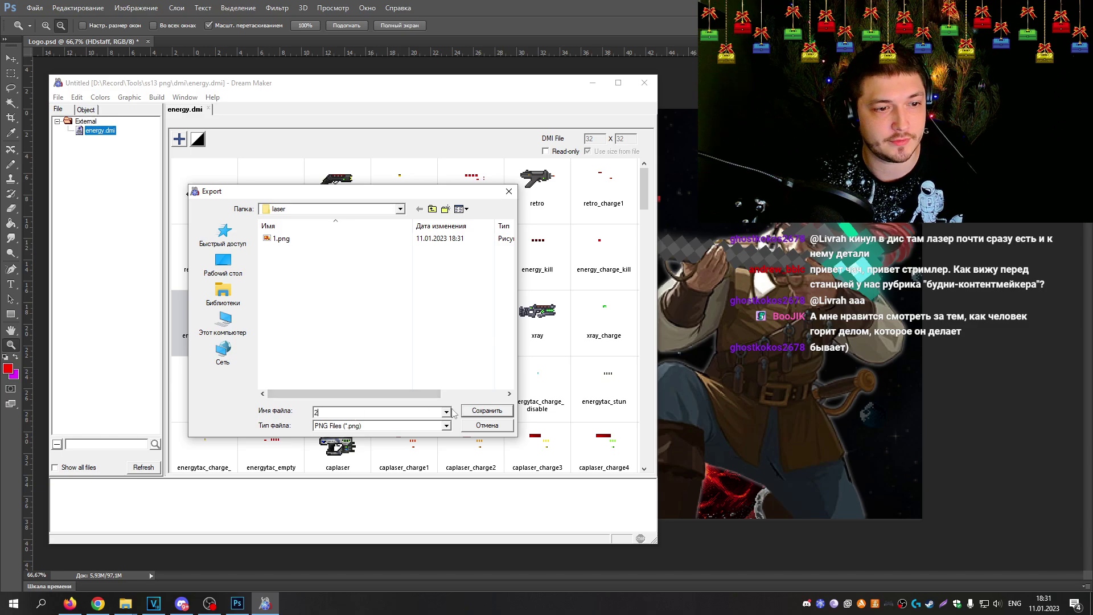
pyautogui.click(474, 408)
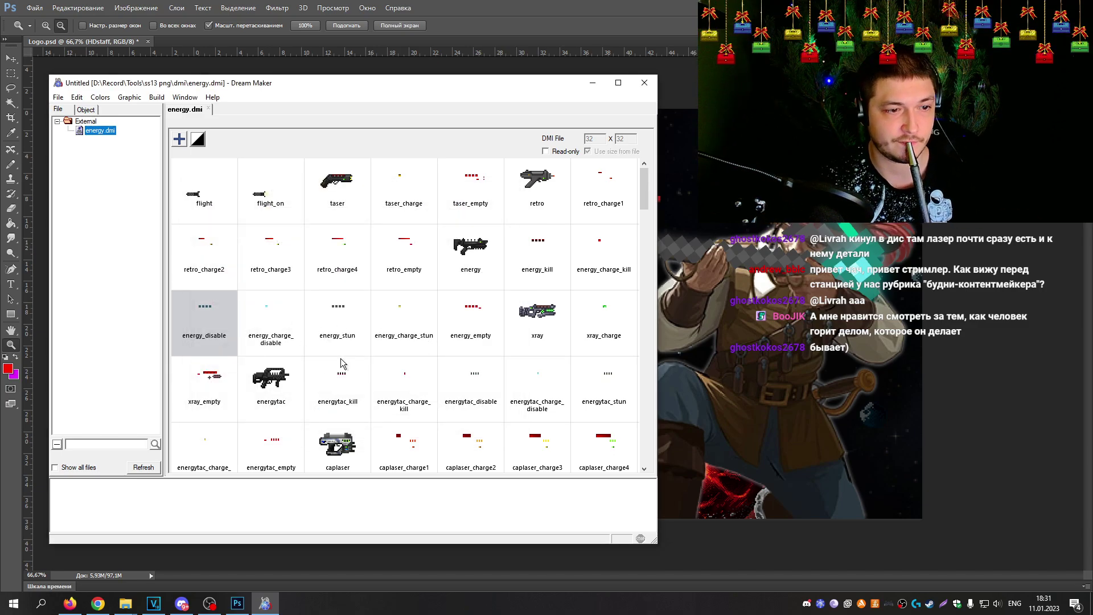
# Step: Look through the other energy weapon sprites and export "energy_charge_disable" as a PNG file named "3"
pyautogui.scroll(-1, 340, 363)
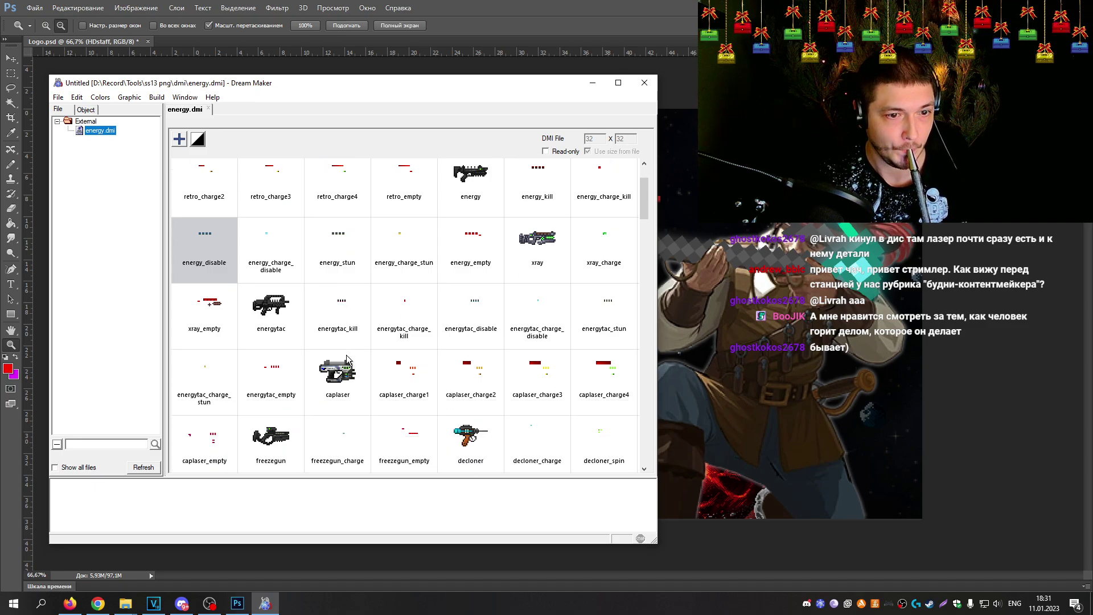
pyautogui.scroll(-2, 348, 360)
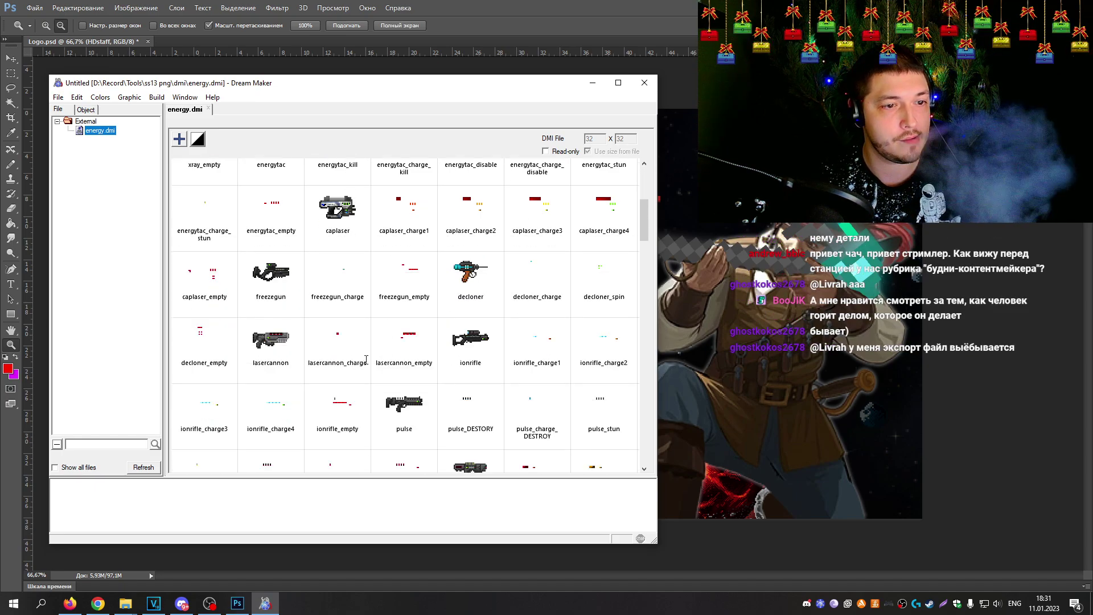
pyautogui.scroll(-1, 334, 375)
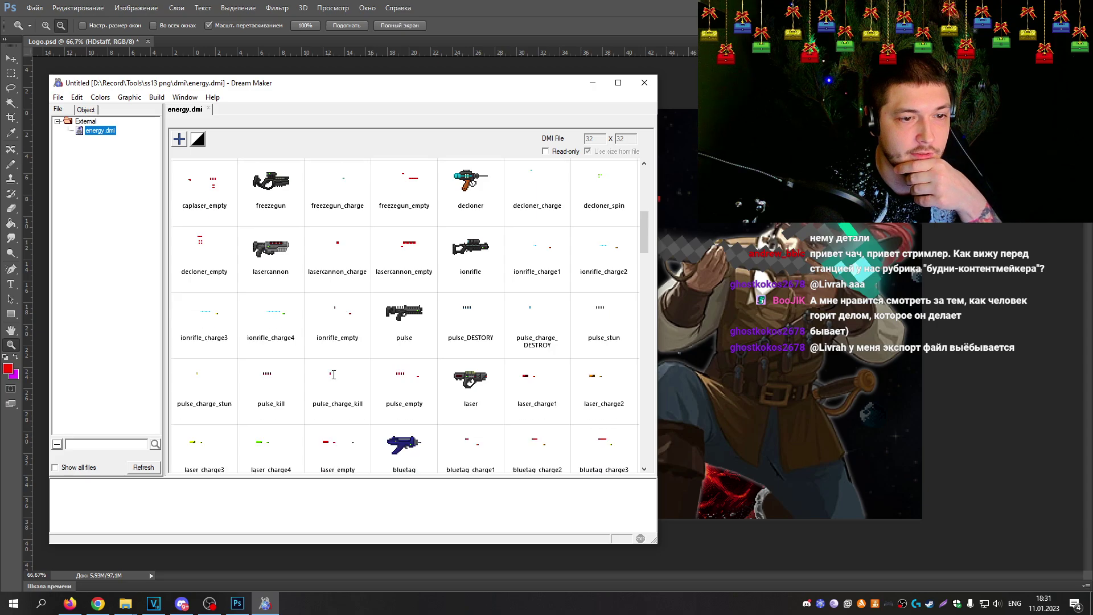
pyautogui.scroll(-1, 334, 374)
pyautogui.moveTo(644, 247); pyautogui.dragTo(661, 214)
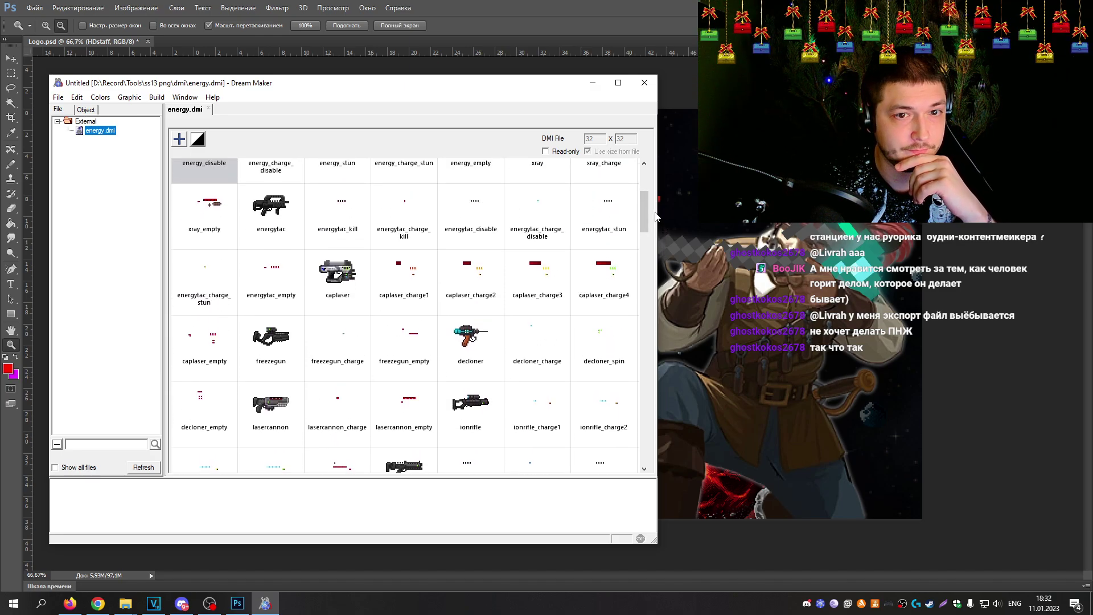
pyautogui.scroll(1, 645, 215)
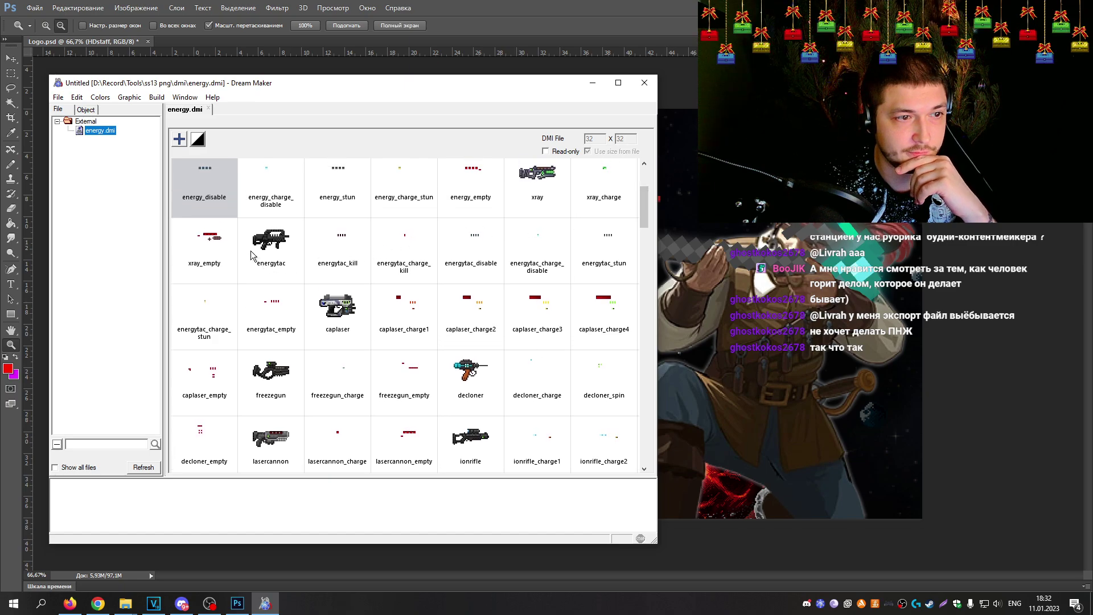
pyautogui.scroll(3, 273, 260)
pyautogui.rightClick(272, 260)
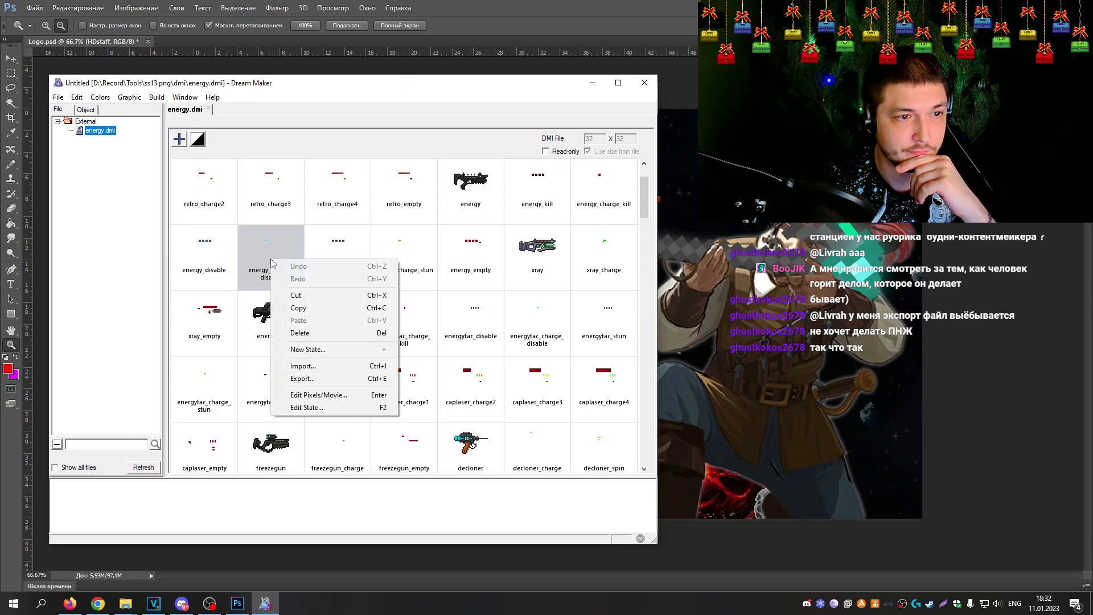
pyautogui.click(315, 380)
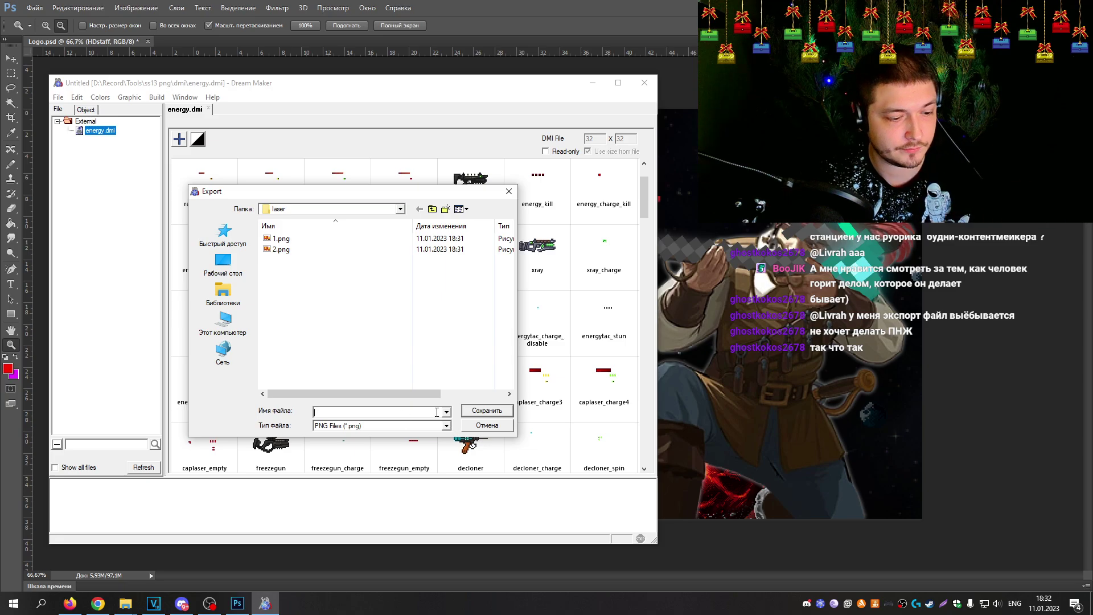
pyautogui.write('3')
pyautogui.click(487, 411)
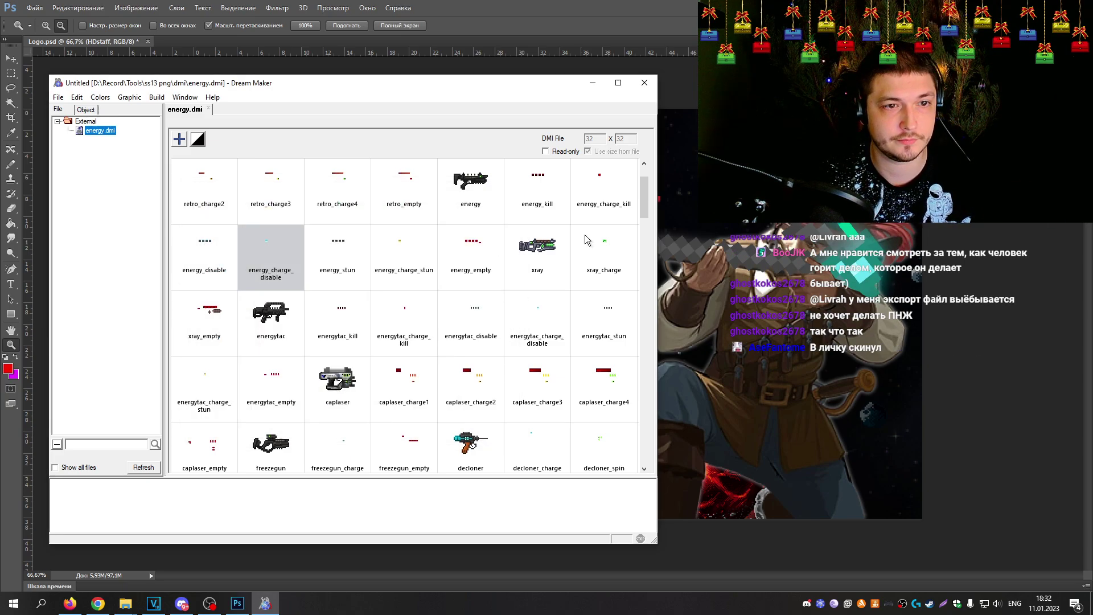
# Step: Switch to Photoshop and place the exported sprites 1, 2 and 3 into Logo.psd above the "HDstaff" layer
pyautogui.click(592, 82)
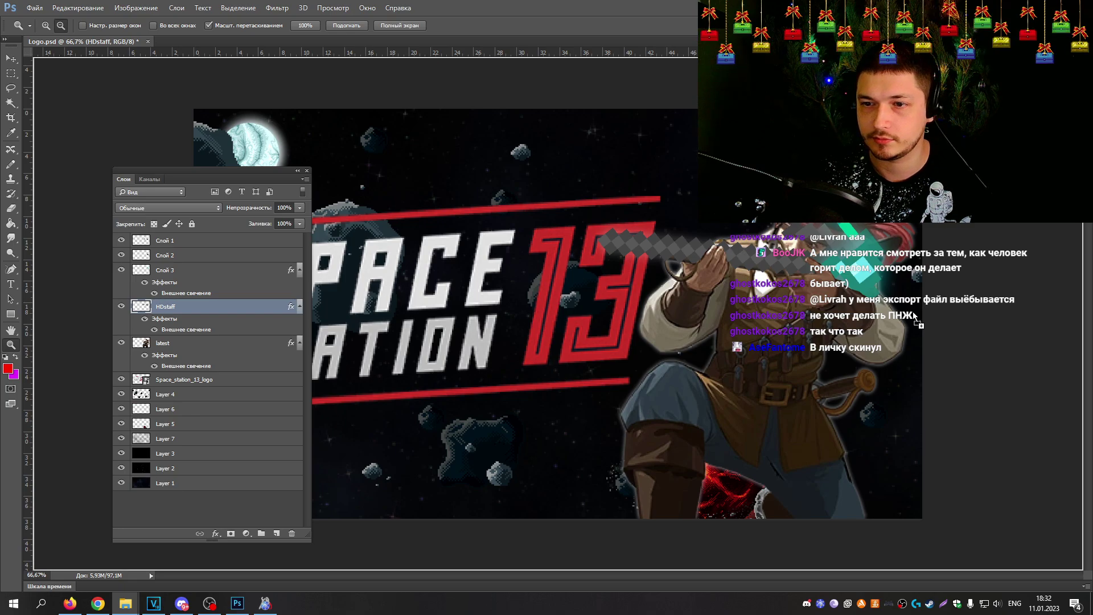
pyautogui.moveTo(615, 337); pyautogui.dragTo(555, 313)
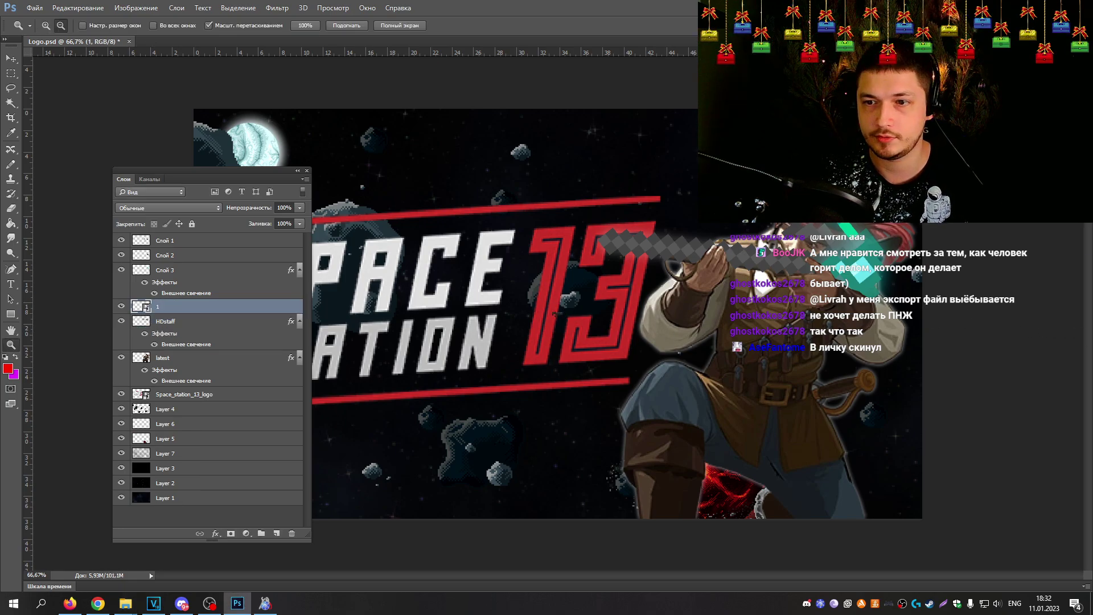
pyautogui.moveTo(676, 360); pyautogui.dragTo(675, 361)
pyautogui.press('Return')
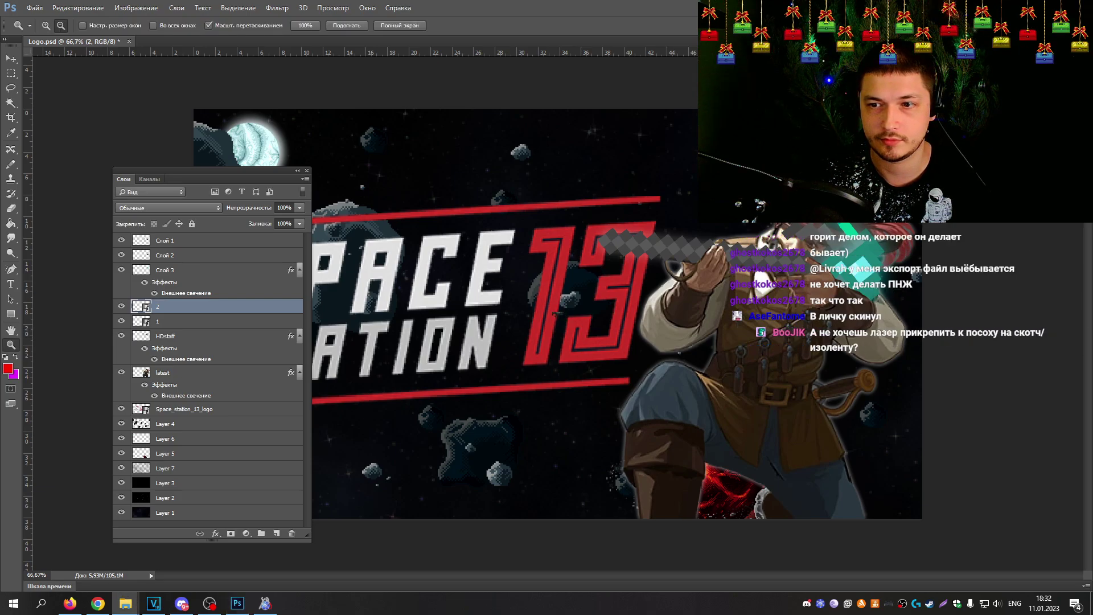
pyautogui.moveTo(586, 327); pyautogui.dragTo(549, 320)
pyautogui.press('Return')
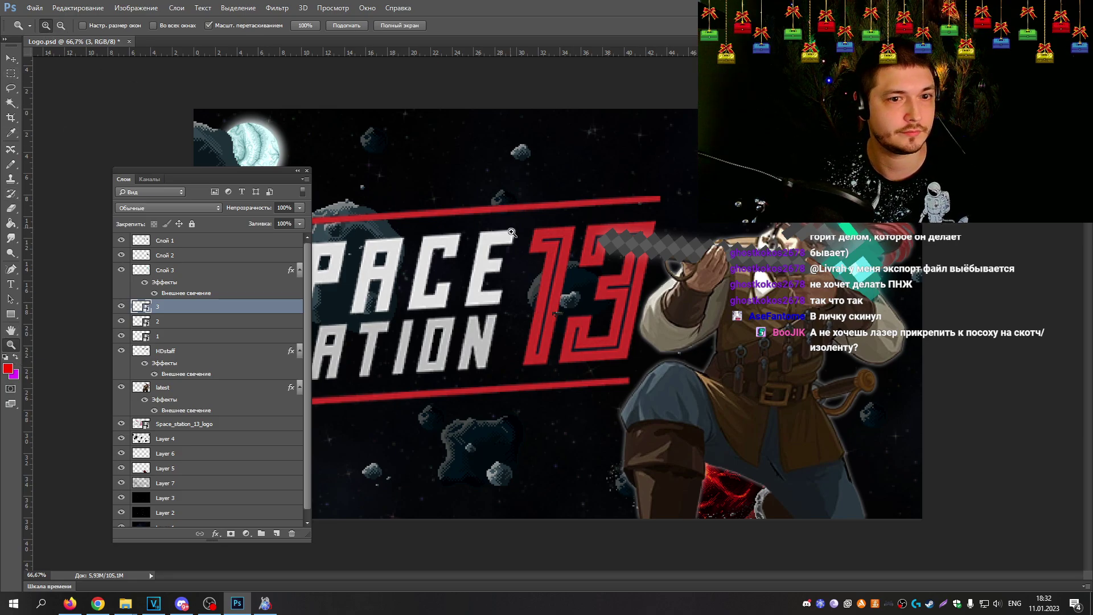
# Step: Add another copy of charge sprite 3, aligned next to the first cyan light on the energy gun
pyautogui.moveTo(535, 268); pyautogui.dragTo(745, 369)
pyautogui.click(744, 369)
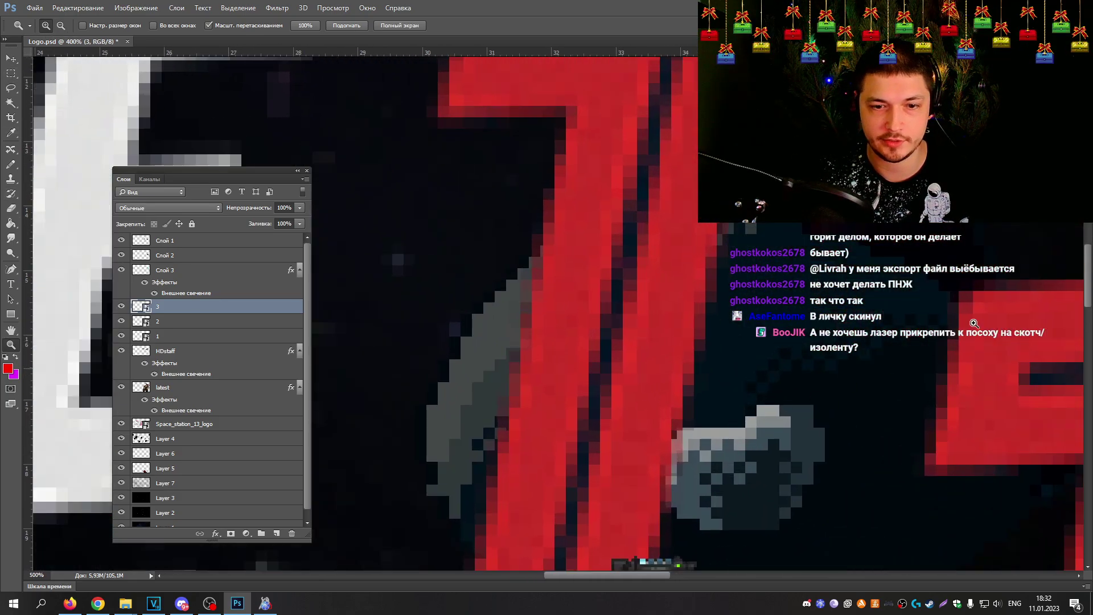
pyautogui.click(744, 369)
pyautogui.moveTo(1088, 283); pyautogui.dragTo(1088, 329)
pyautogui.hotkey('ctrl', '+')
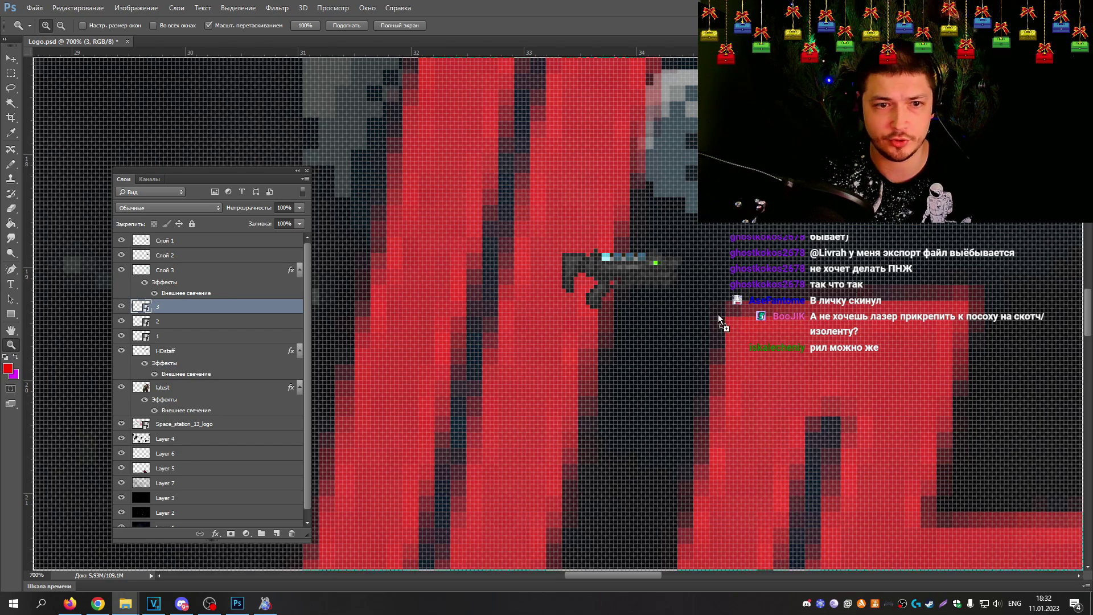
pyautogui.hotkey('ctrl', 'j')
pyautogui.hotkey('ctrl', 't')
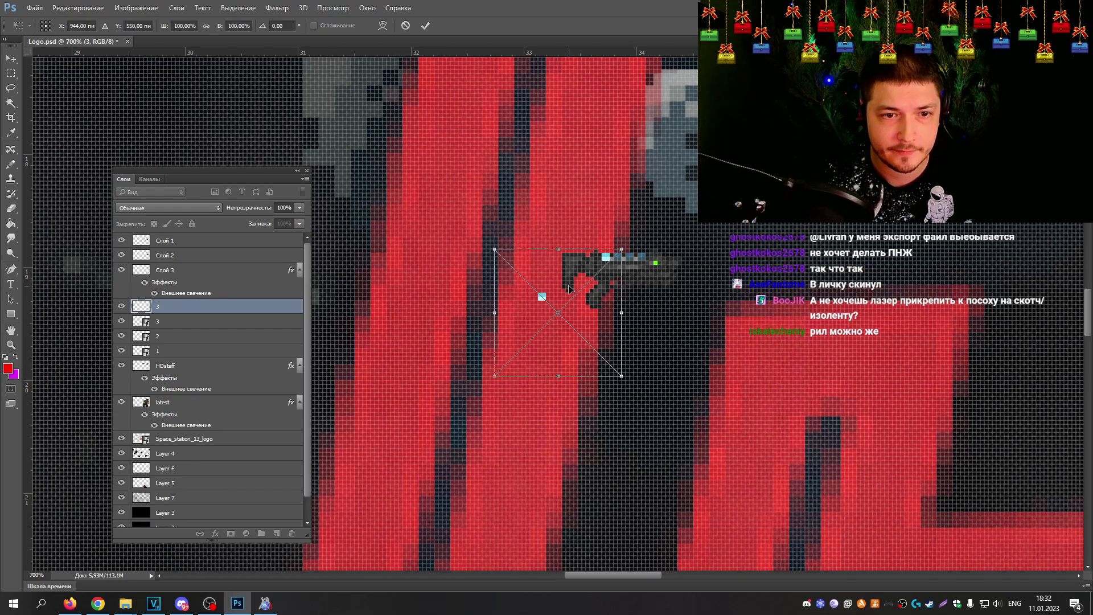
pyautogui.moveTo(567, 289); pyautogui.dragTo(643, 250)
pyautogui.press('Escape')
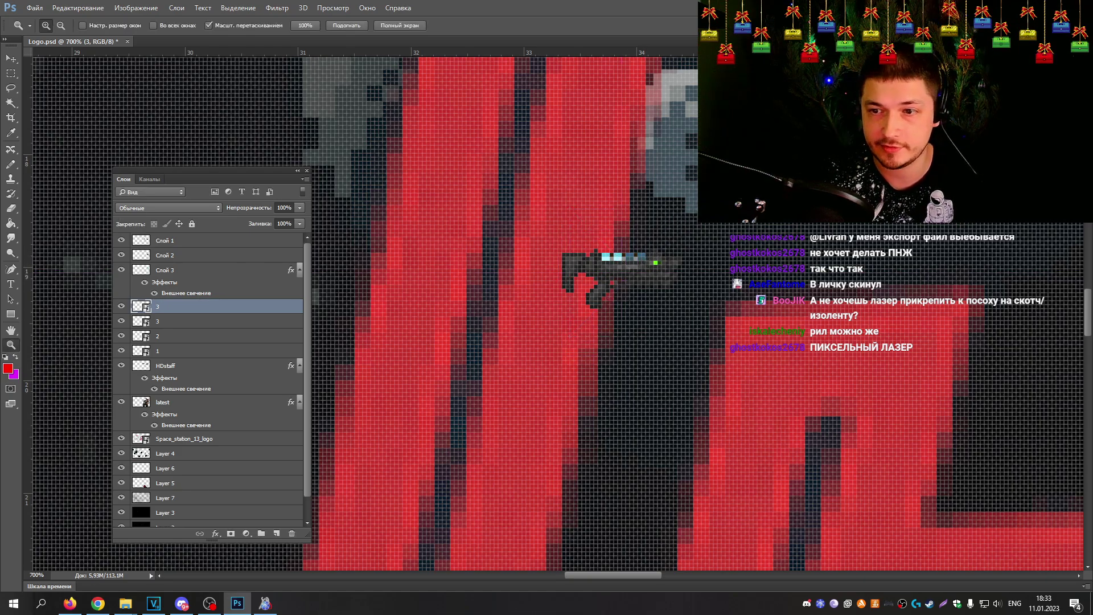
# Step: Add two more copies of charge sprite 3 to complete the gun's row of four cyan lights
pyautogui.hotkey('ctrl', 'j')
pyautogui.hotkey('ctrl', 't')
pyautogui.moveTo(521, 300); pyautogui.dragTo(609, 260)
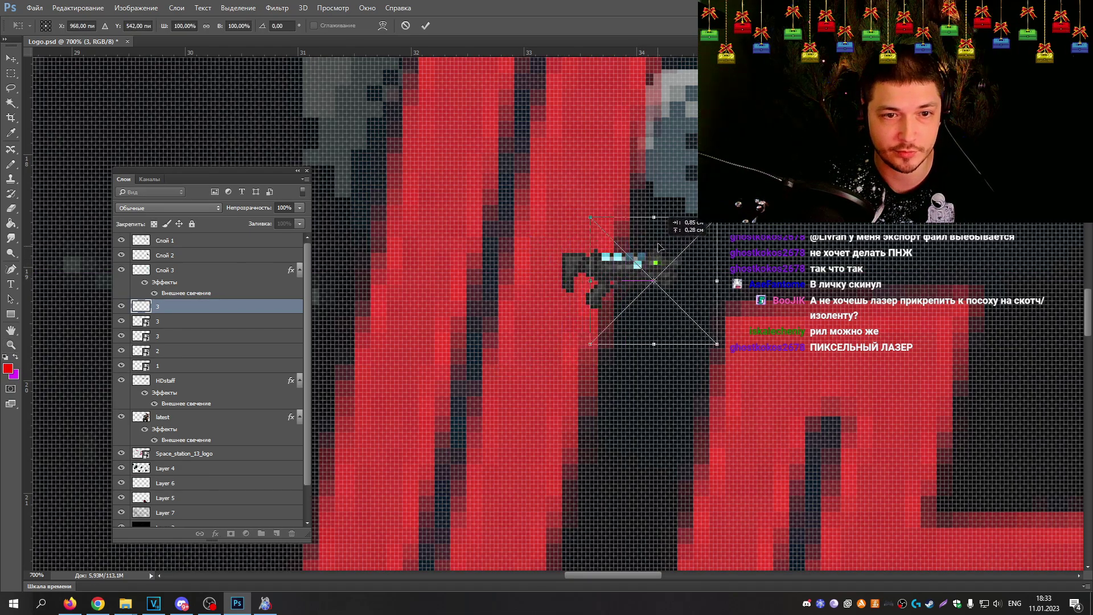
pyautogui.press('Escape')
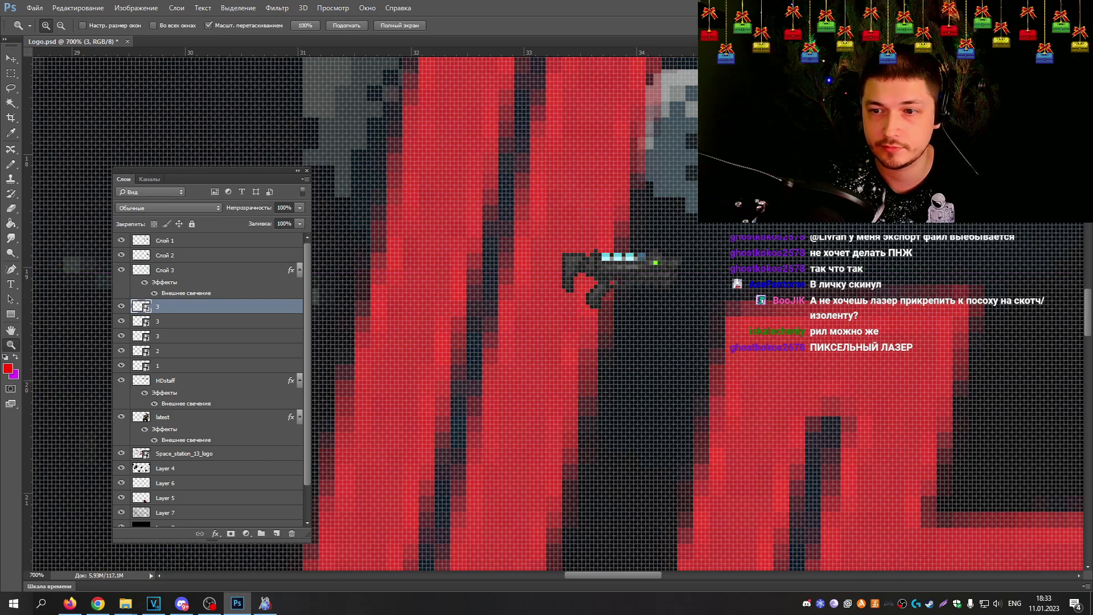
pyautogui.hotkey('ctrl', 'j')
pyautogui.hotkey('ctrl', 't')
pyautogui.moveTo(601, 306); pyautogui.dragTo(701, 266)
pyautogui.press('Return')
pyautogui.press('z')
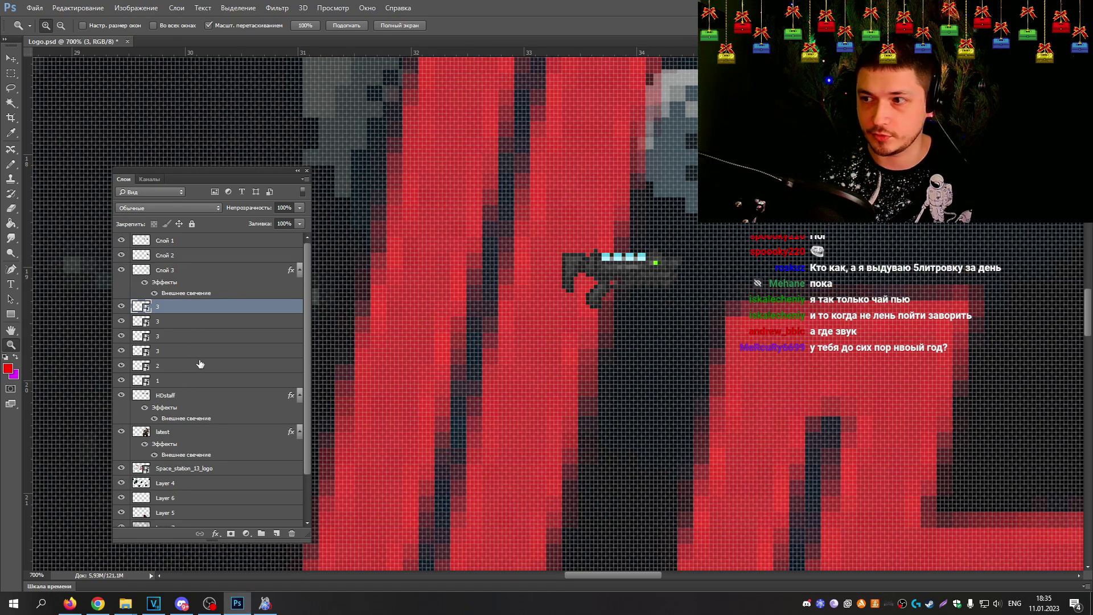
# Step: Merge the gun's six sprite layers, from the uppermost "3" down to "1", into a single layer
pyautogui.keyDown('shift'); pyautogui.click(186, 380); pyautogui.keyUp('shift')
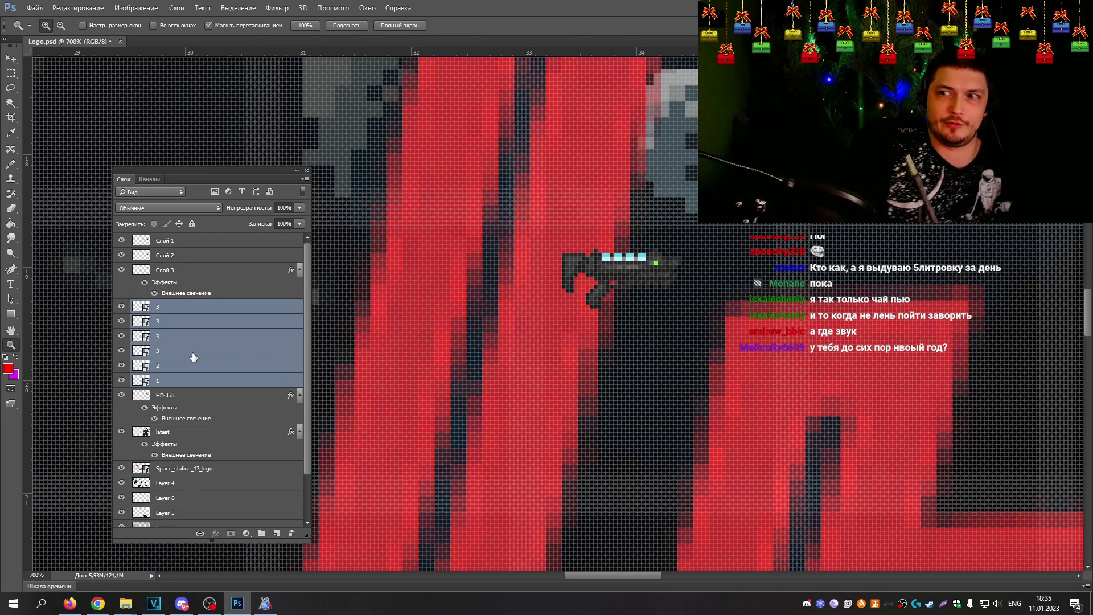
pyautogui.rightClick(192, 357)
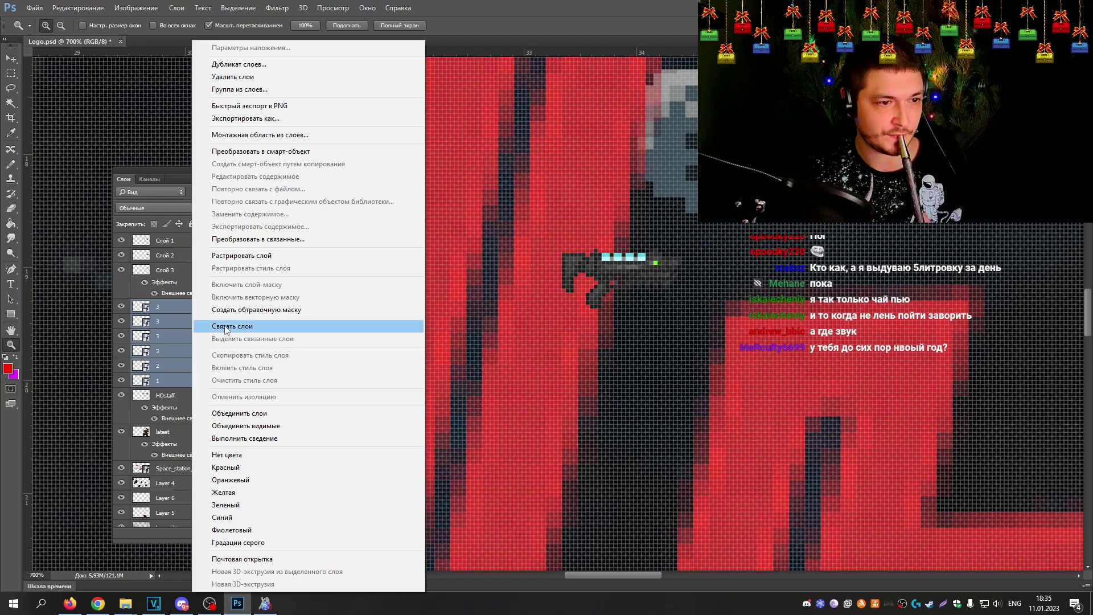
pyautogui.click(242, 413)
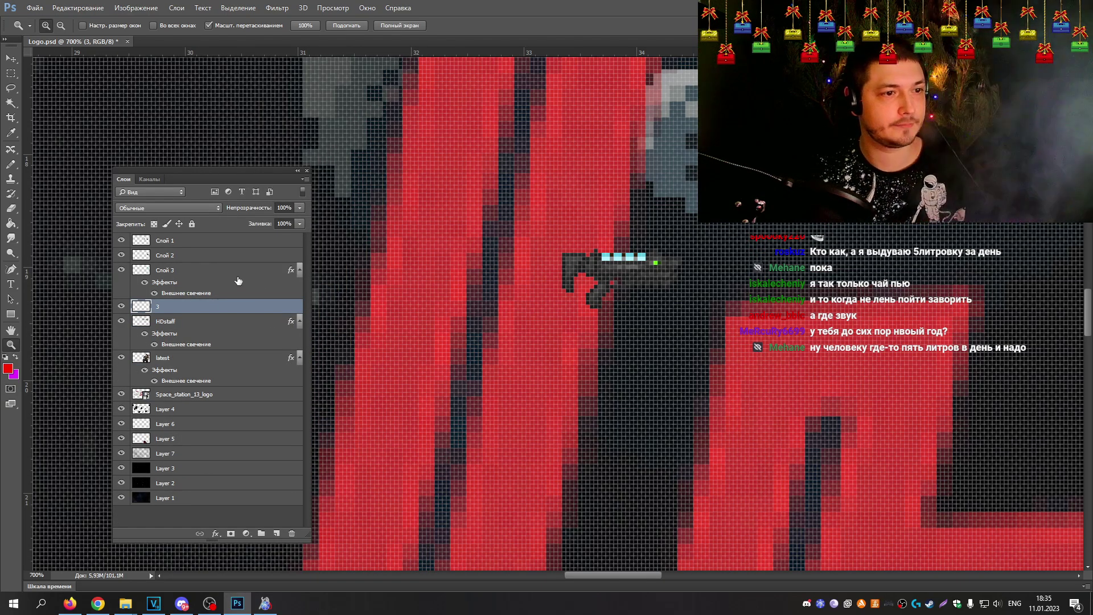
# Step: Try to enlarge the merged gun layer "3" to about 325% with Free Transform, and undo the scaling
pyautogui.hotkey('ctrl', 't')
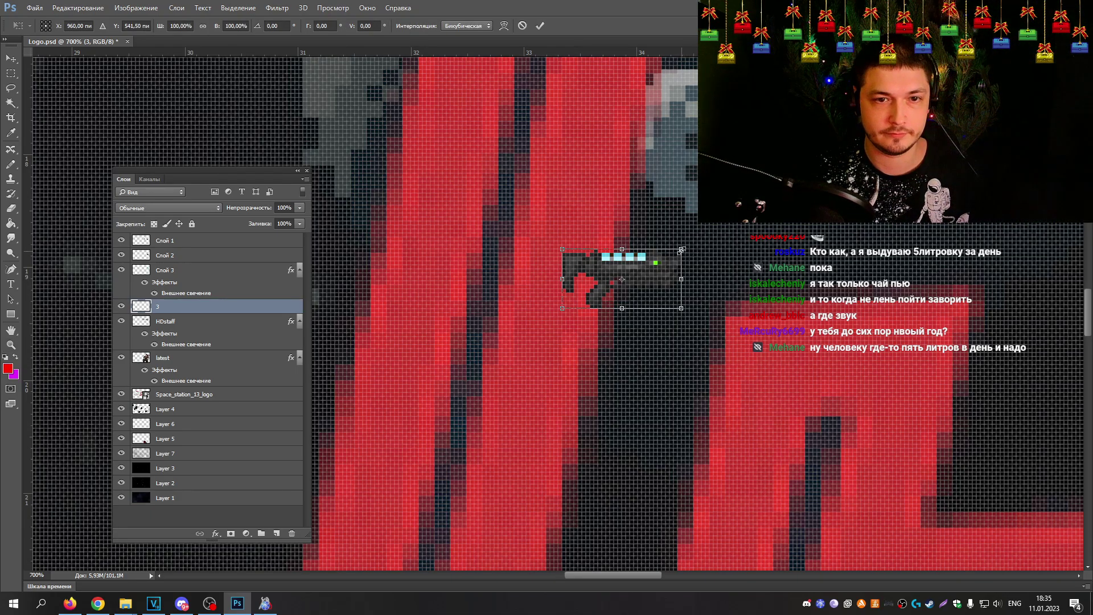
pyautogui.moveTo(678, 250); pyautogui.dragTo(948, 113)
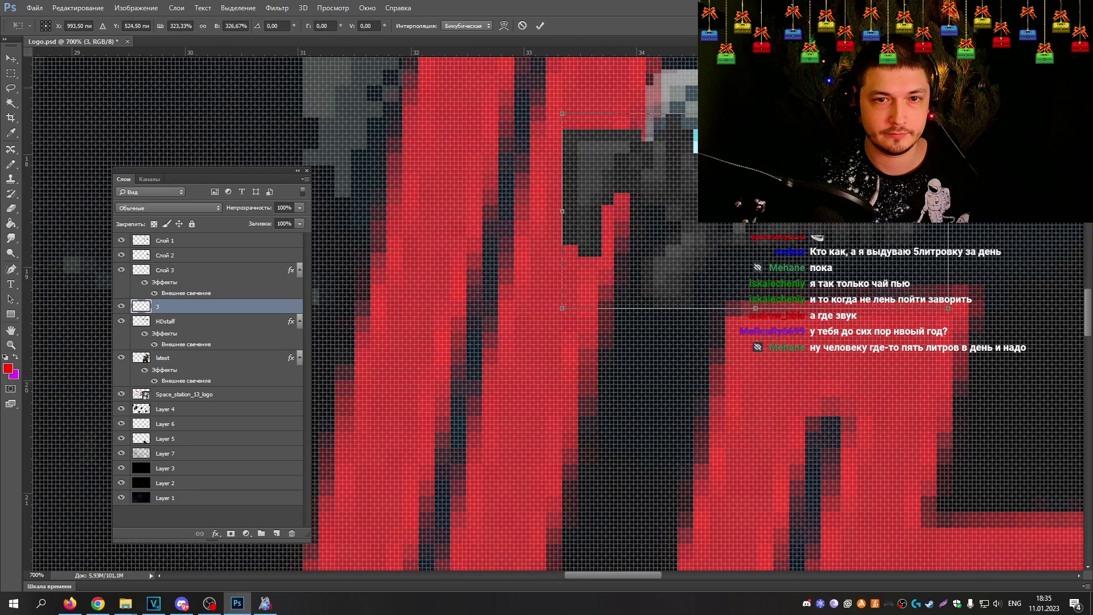
pyautogui.click(10, 344)
pyautogui.press('Return')
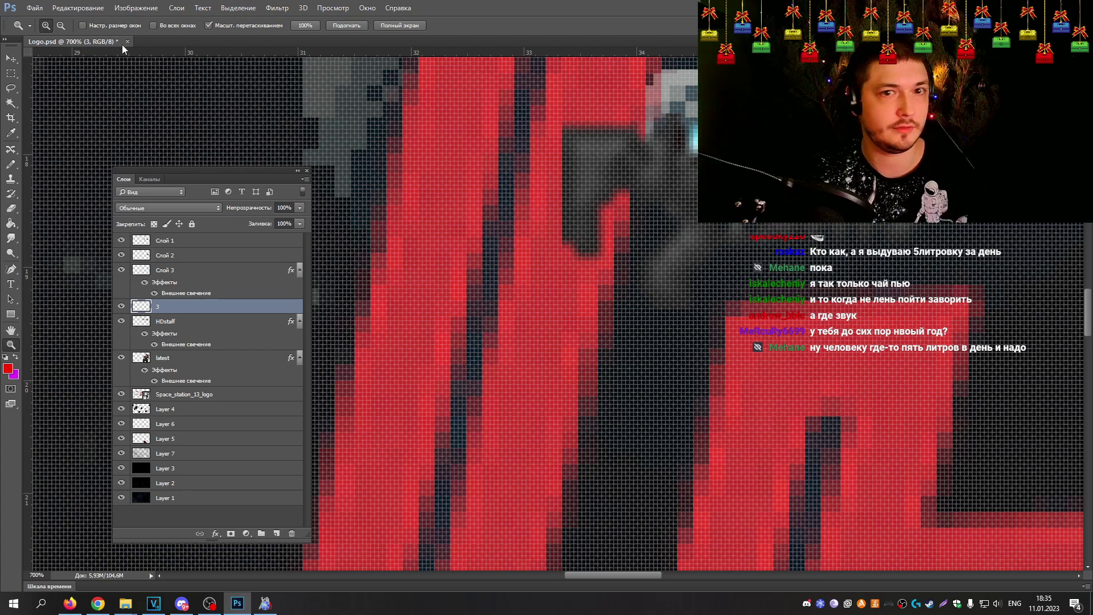
pyautogui.hotkey('ctrl', 'z')
# Step: Try to scale the merged gun layer "3" to about 2187% in front of the musketeer
pyautogui.scroll(1, 322, 199)
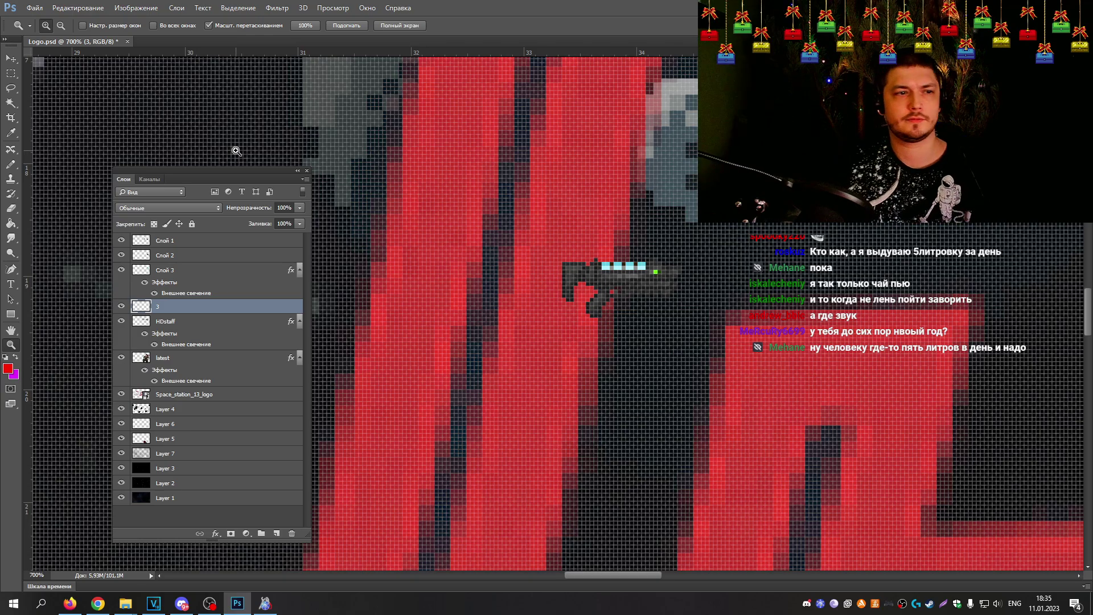
pyautogui.click(61, 25)
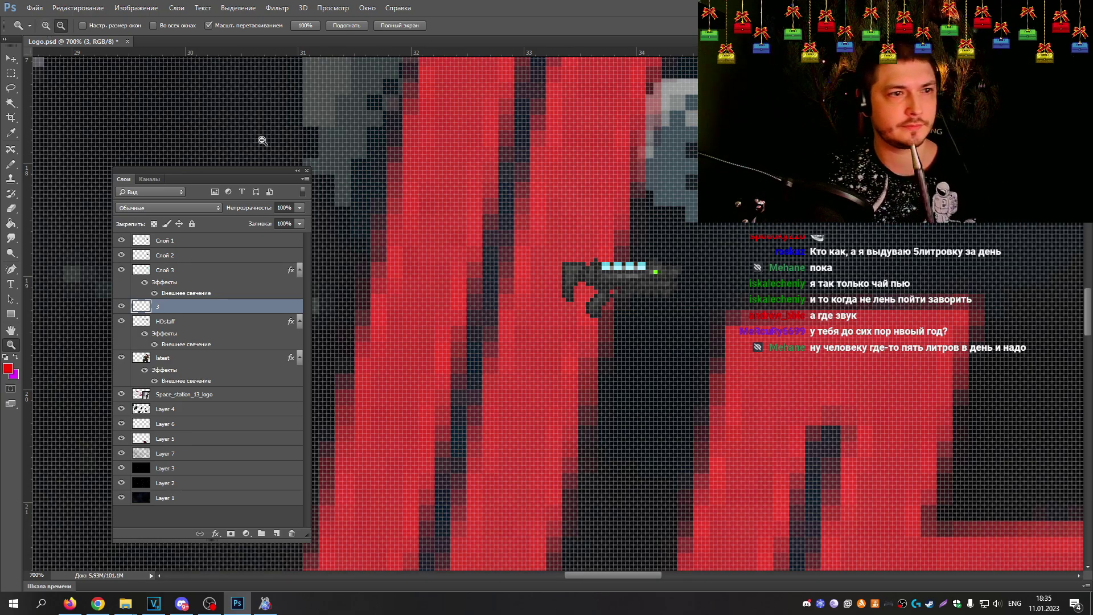
pyautogui.moveTo(398, 194); pyautogui.dragTo(553, 244)
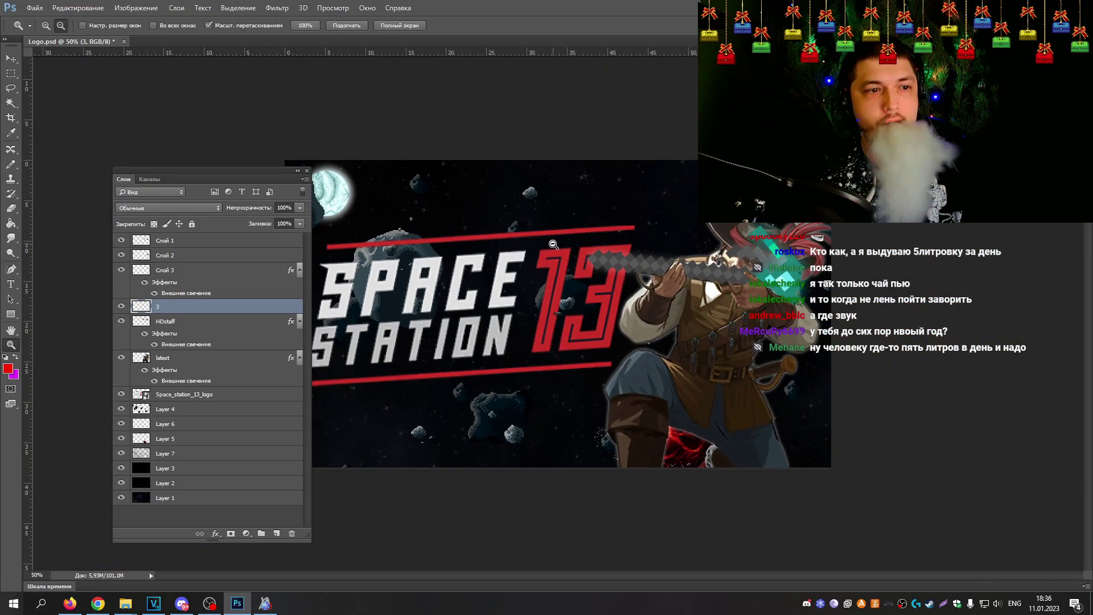
pyautogui.hotkey('ctrl', 't')
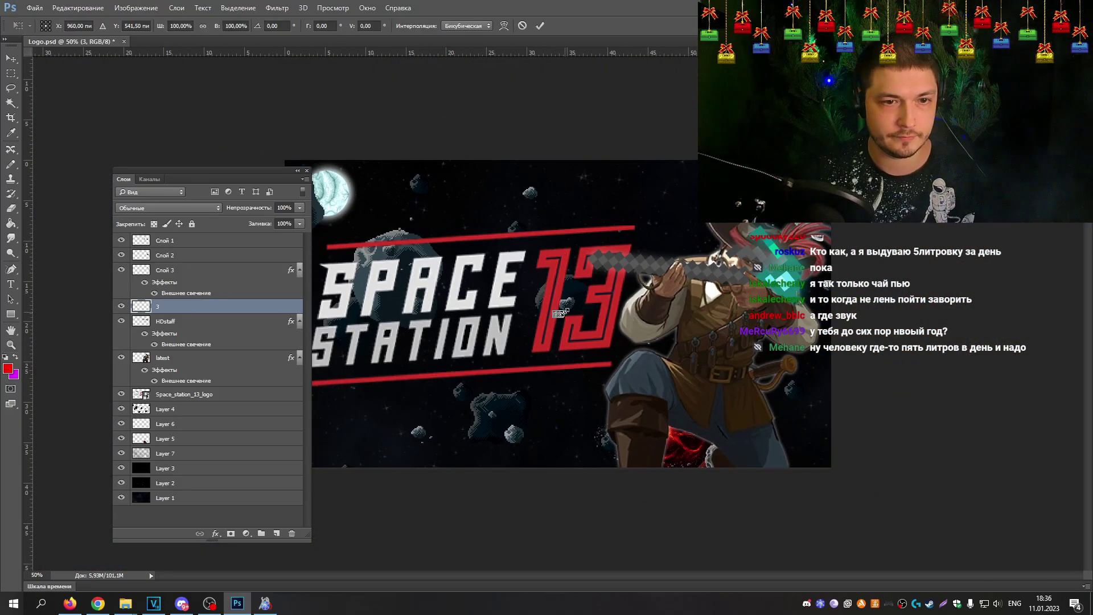
pyautogui.moveTo(565, 312); pyautogui.dragTo(740, 223)
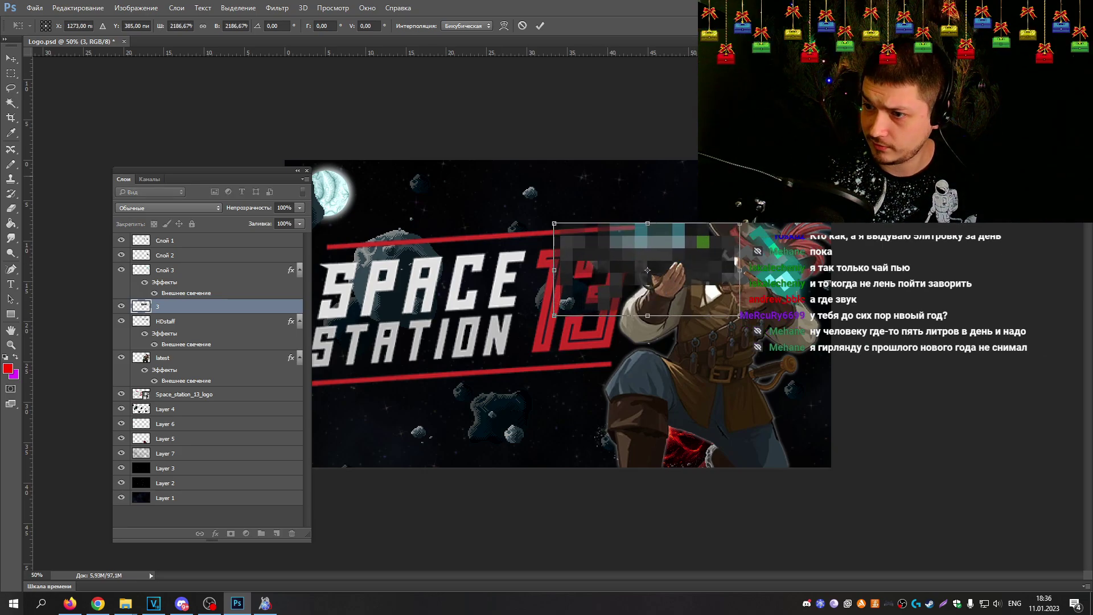
pyautogui.press('Return')
pyautogui.press('z')
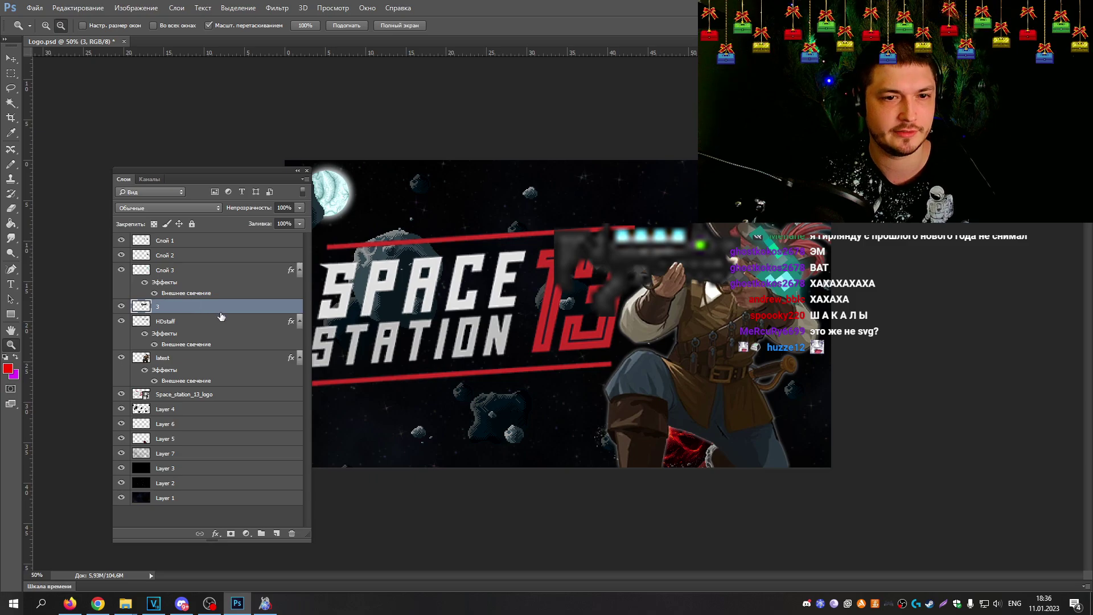
# Step: Delete the merged gun layer "3" from Logo.psd and create a new blank document
pyautogui.press('Delete')
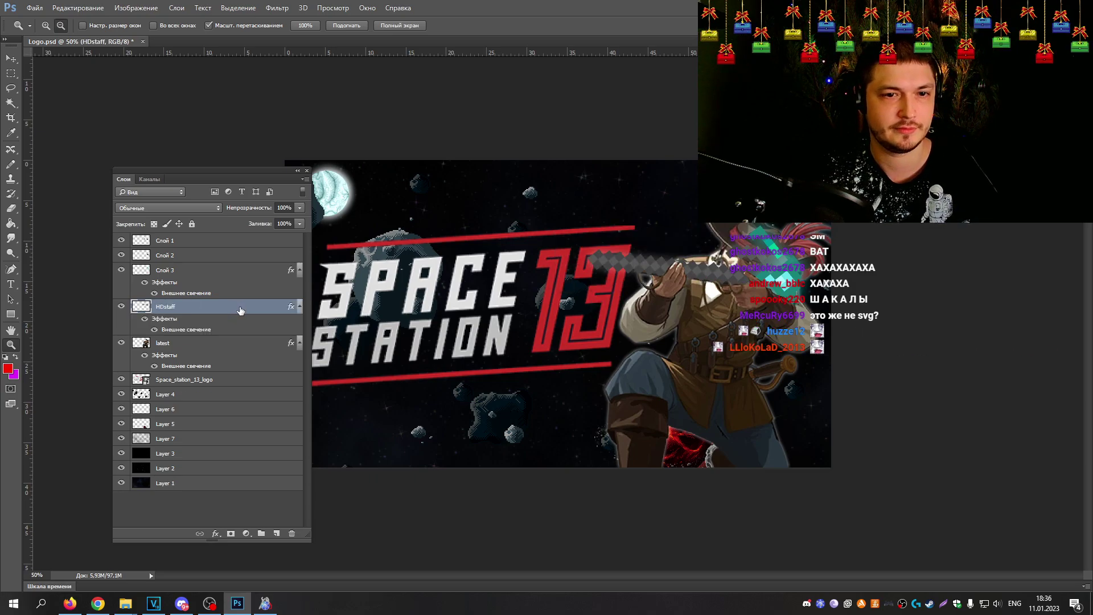
pyautogui.click(34, 8)
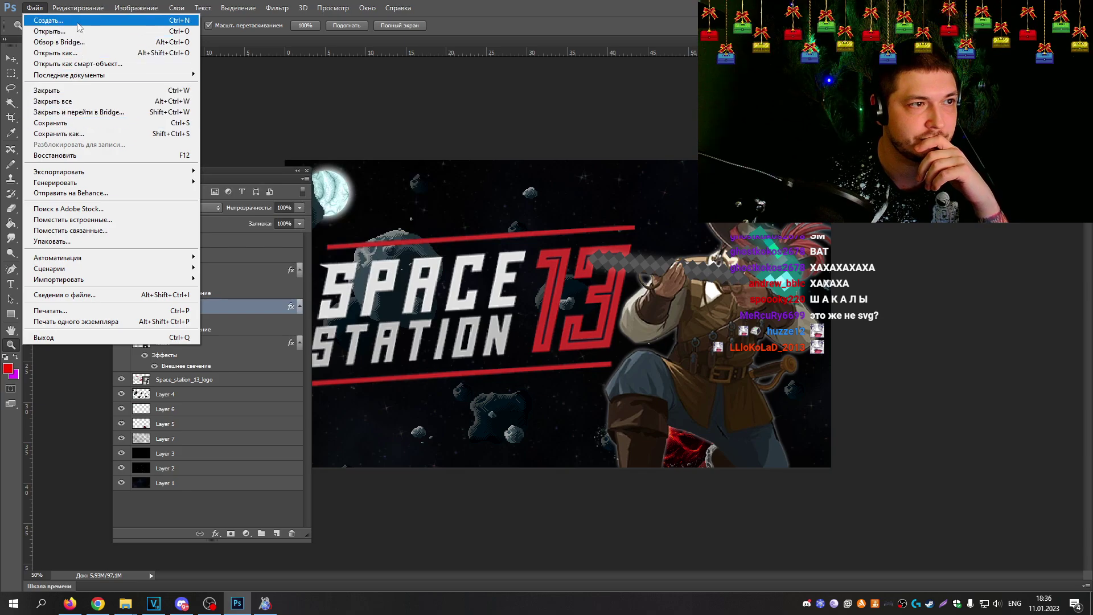
pyautogui.click(51, 21)
pyautogui.click(675, 146)
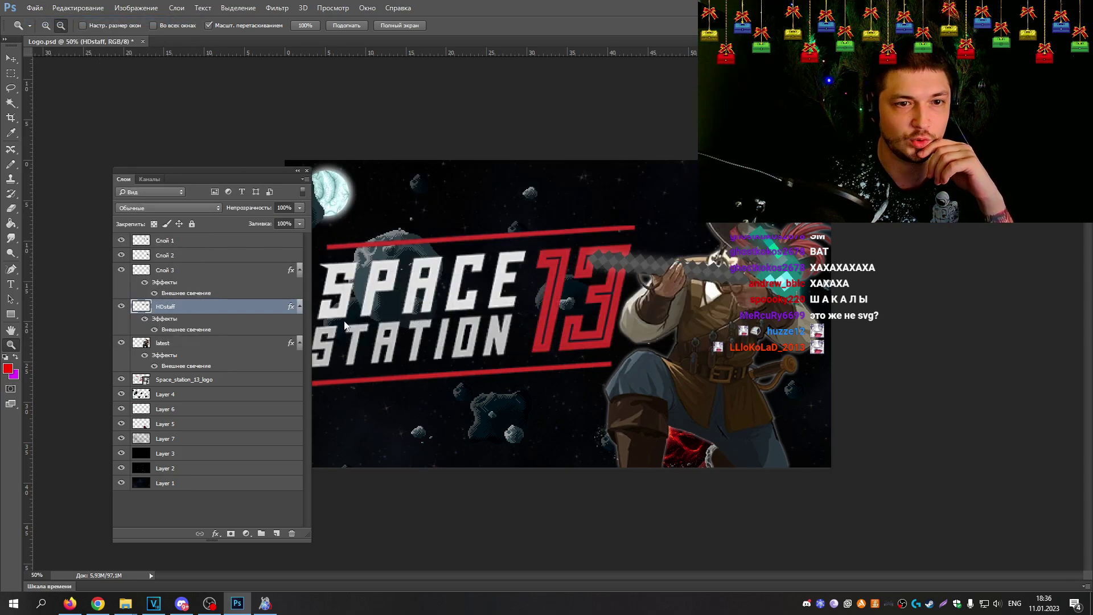
# Step: Add four empty layers to the new document and delete its white background layer
pyautogui.click(277, 534)
pyautogui.click(277, 533)
pyautogui.click(277, 534)
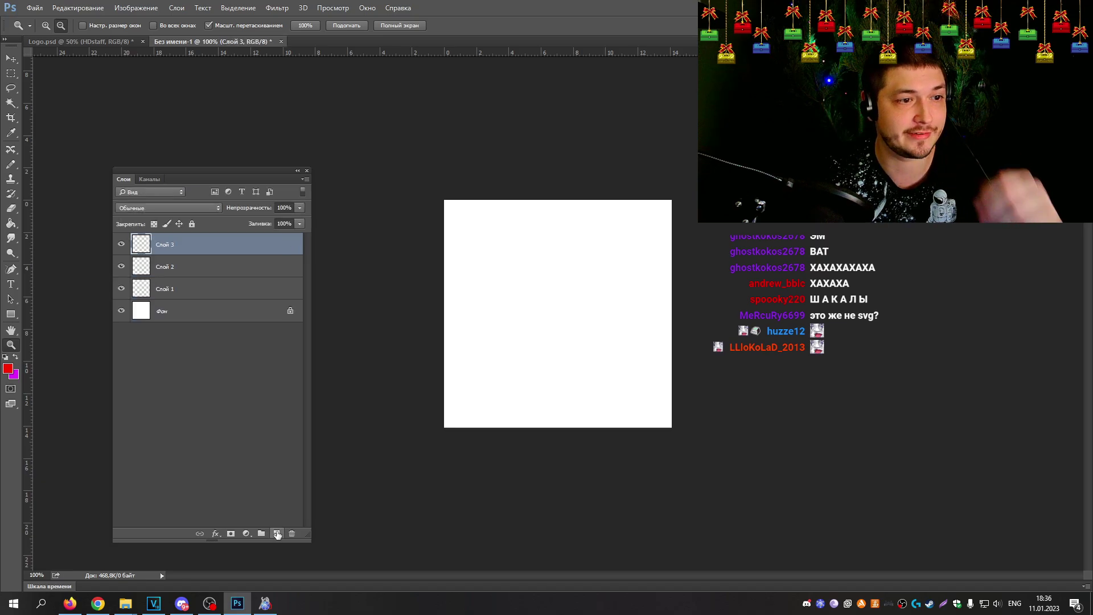
pyautogui.click(277, 533)
pyautogui.click(222, 335)
pyautogui.press('Delete')
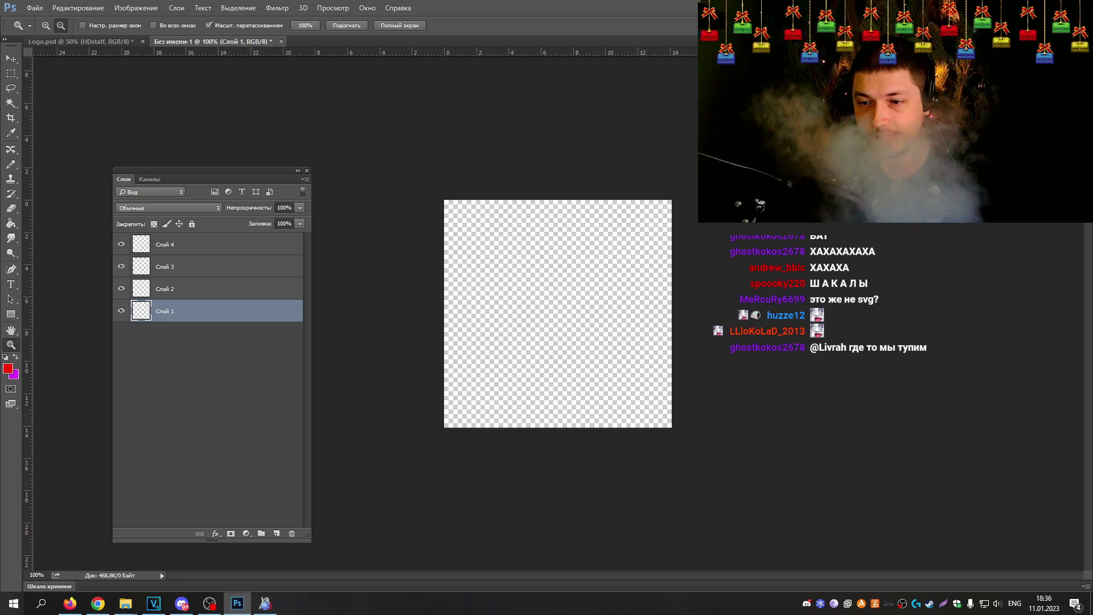
# Step: Place gun body sprite 1 from the file explorer into the new document, scaled to 1250% to fill the canvas
pyautogui.hotkey('alt', 'Tab')
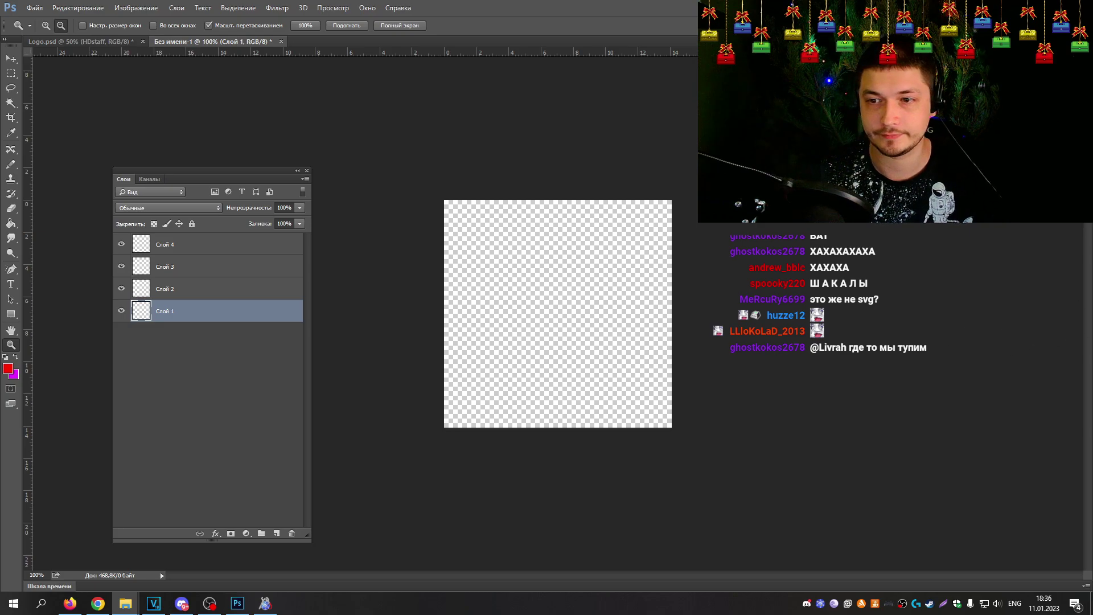
pyautogui.moveTo(771, 320); pyautogui.dragTo(685, 178)
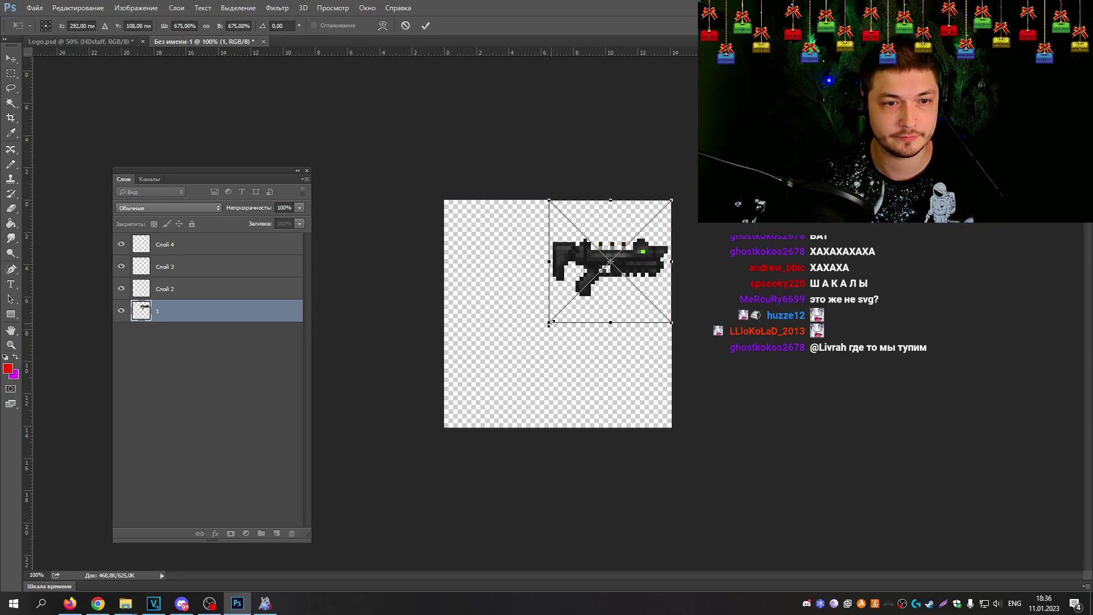
pyautogui.moveTo(552, 322); pyautogui.dragTo(436, 440)
pyautogui.press('Return')
pyautogui.press('z')
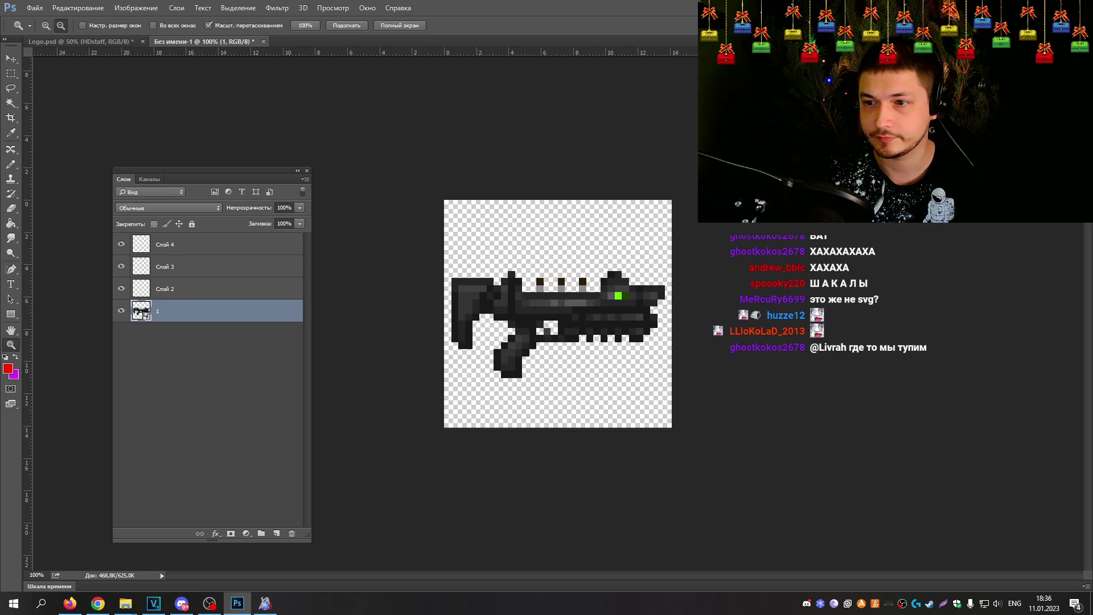
# Step: Place sprite 2 above the gun body, scaled to 1250% so it fills the canvas
pyautogui.moveTo(770, 320); pyautogui.dragTo(581, 366)
pyautogui.moveTo(576, 299); pyautogui.dragTo(672, 198)
pyautogui.moveTo(548, 322); pyautogui.dragTo(440, 429)
pyautogui.press('Return')
pyautogui.press('z')
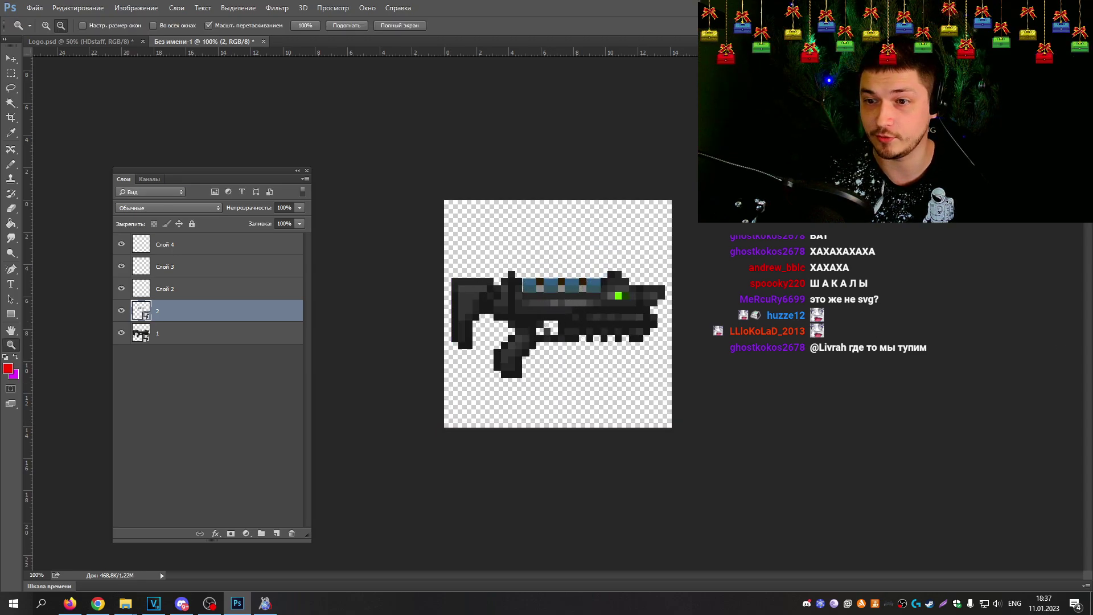
# Step: Place charge sprite 3 above sprite 2, scaled to 1250% to fill the canvas
pyautogui.moveTo(771, 320); pyautogui.dragTo(589, 373)
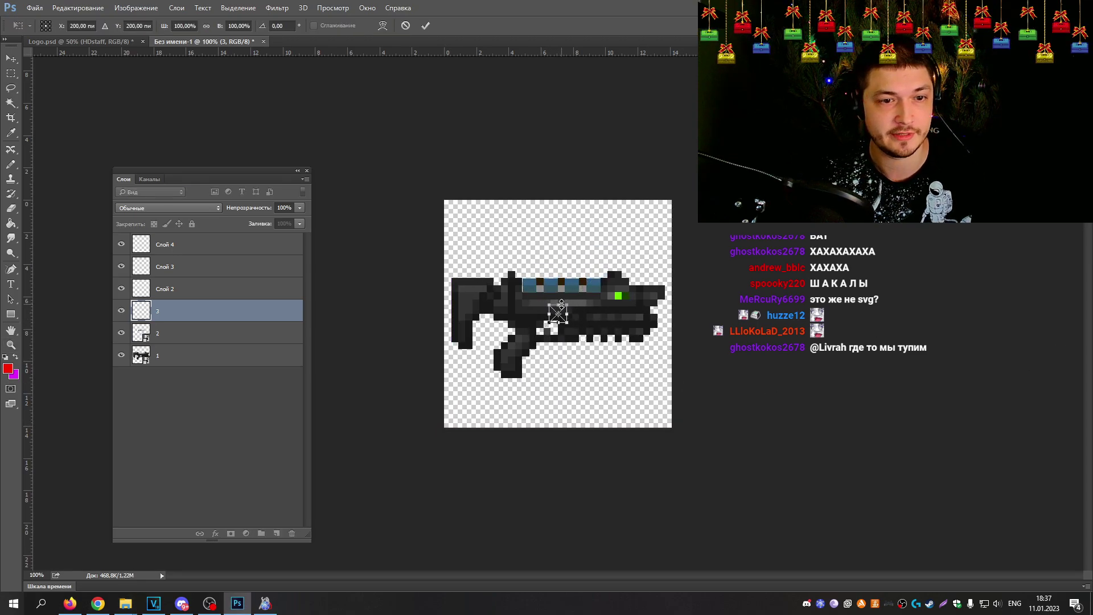
pyautogui.moveTo(568, 304); pyautogui.dragTo(679, 200)
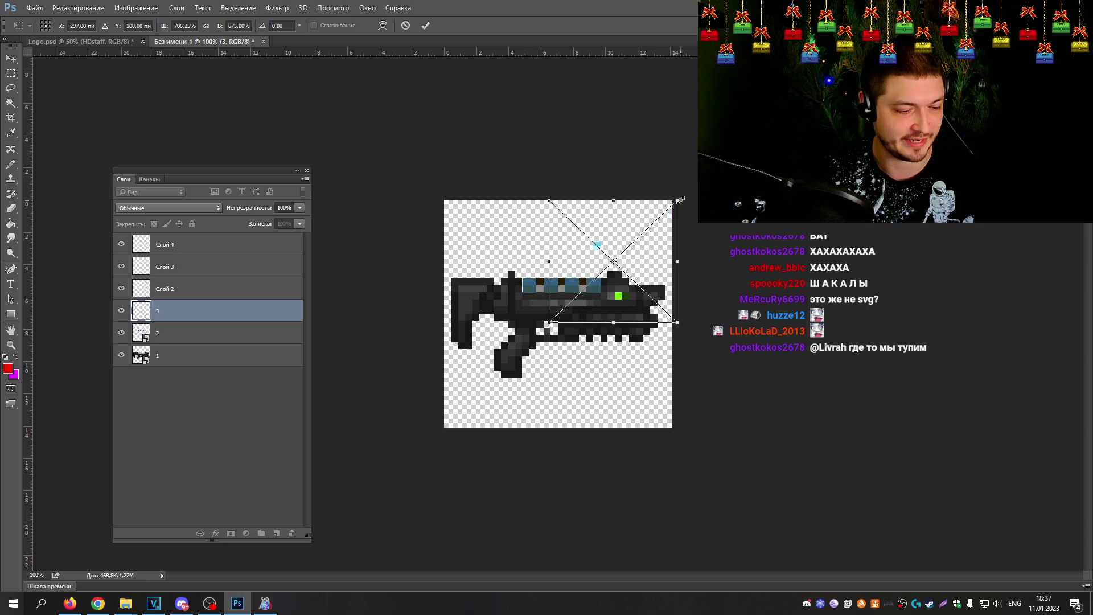
pyautogui.moveTo(549, 323); pyautogui.dragTo(439, 431)
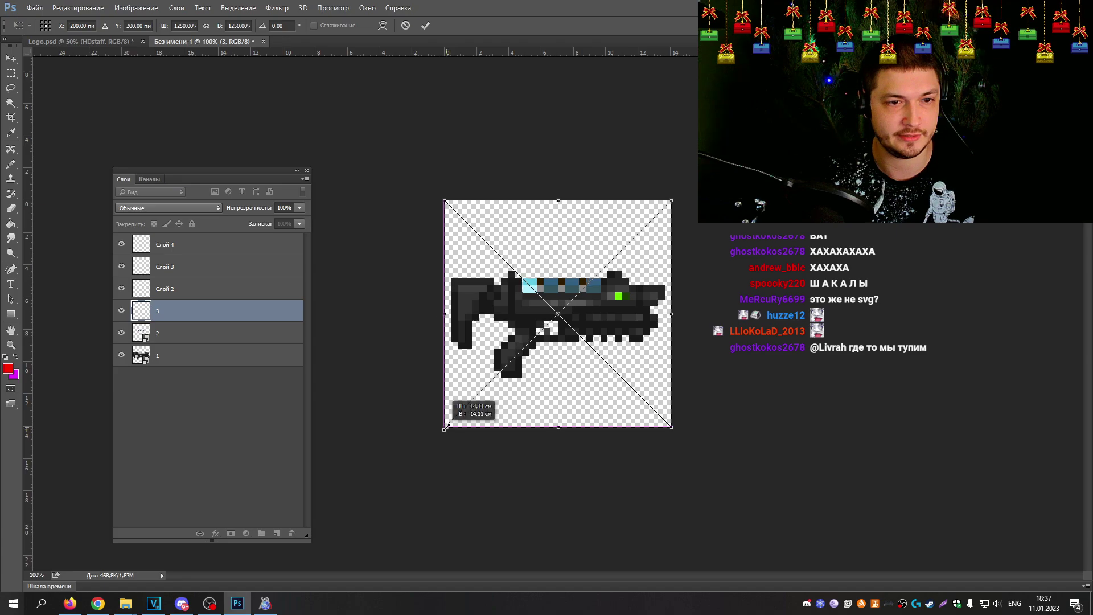
pyautogui.press('Return')
pyautogui.press('z')
# Step: Duplicate the charge sprite layer "3" four times within the same document, keeping the default names
pyautogui.rightClick(210, 319)
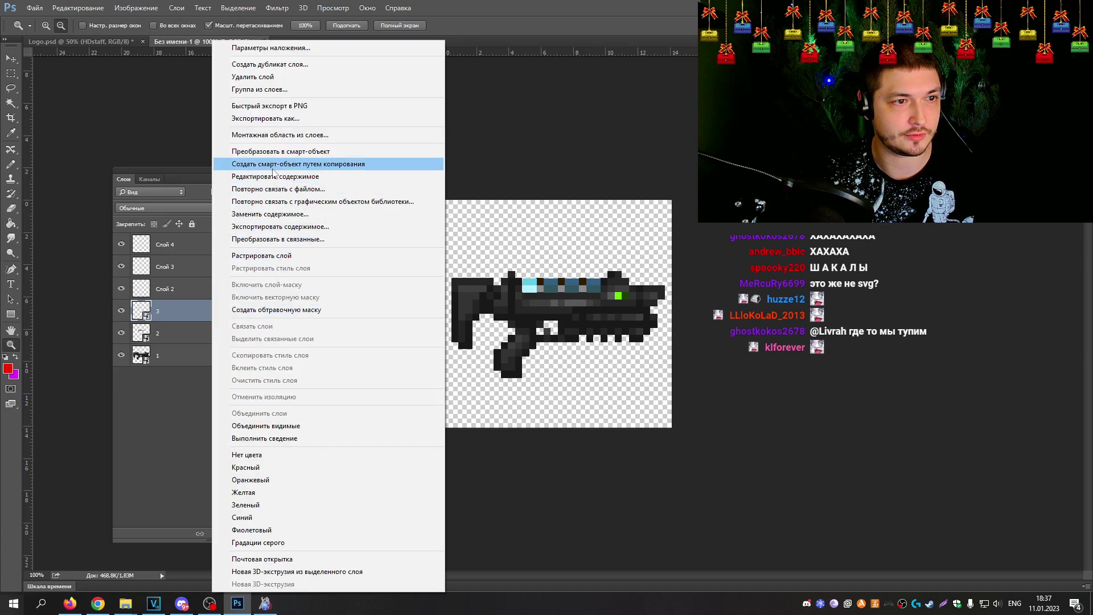
pyautogui.click(288, 65)
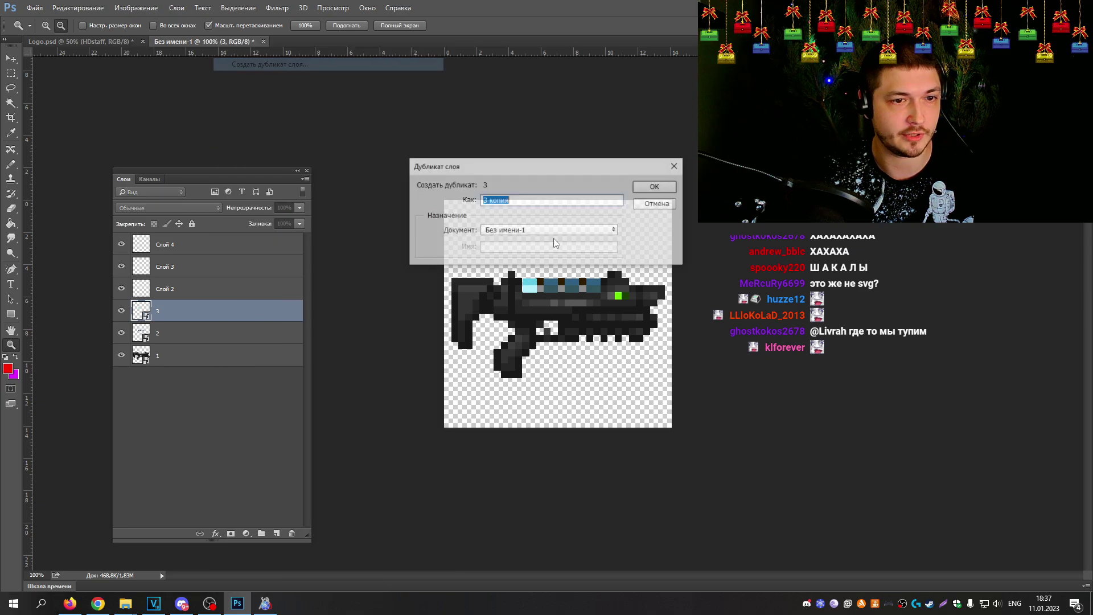
pyautogui.click(654, 187)
pyautogui.rightClick(222, 316)
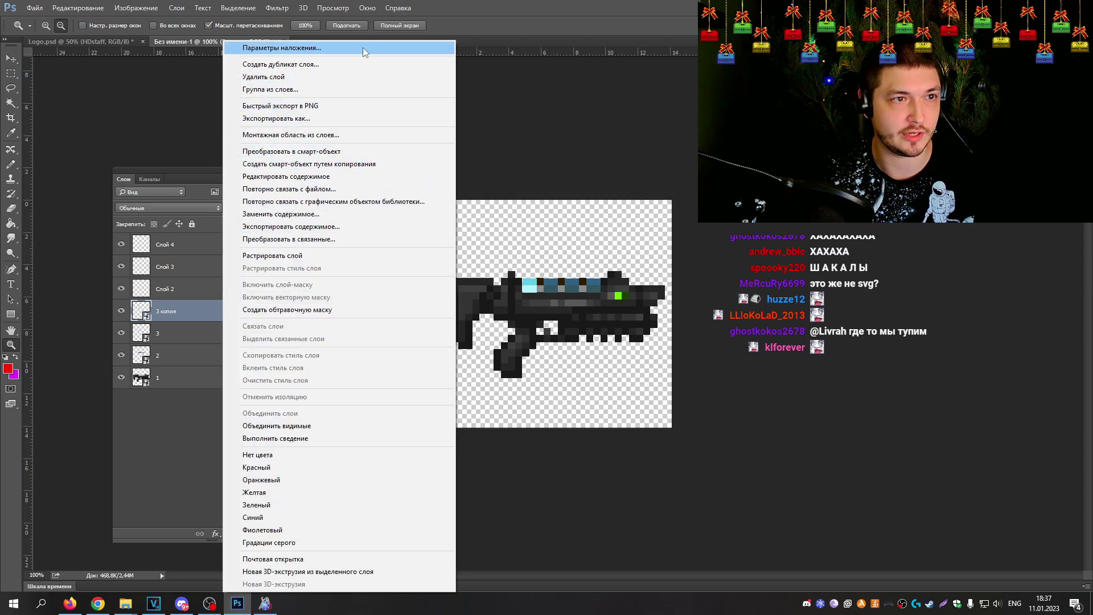
pyautogui.click(360, 66)
pyautogui.click(654, 187)
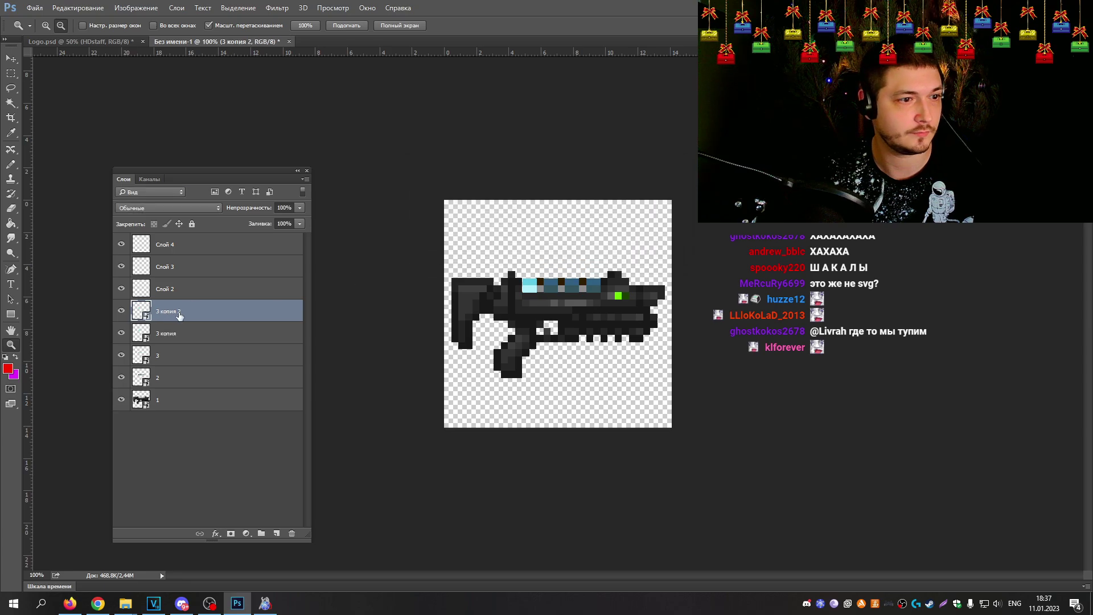
pyautogui.rightClick(180, 317)
pyautogui.click(308, 65)
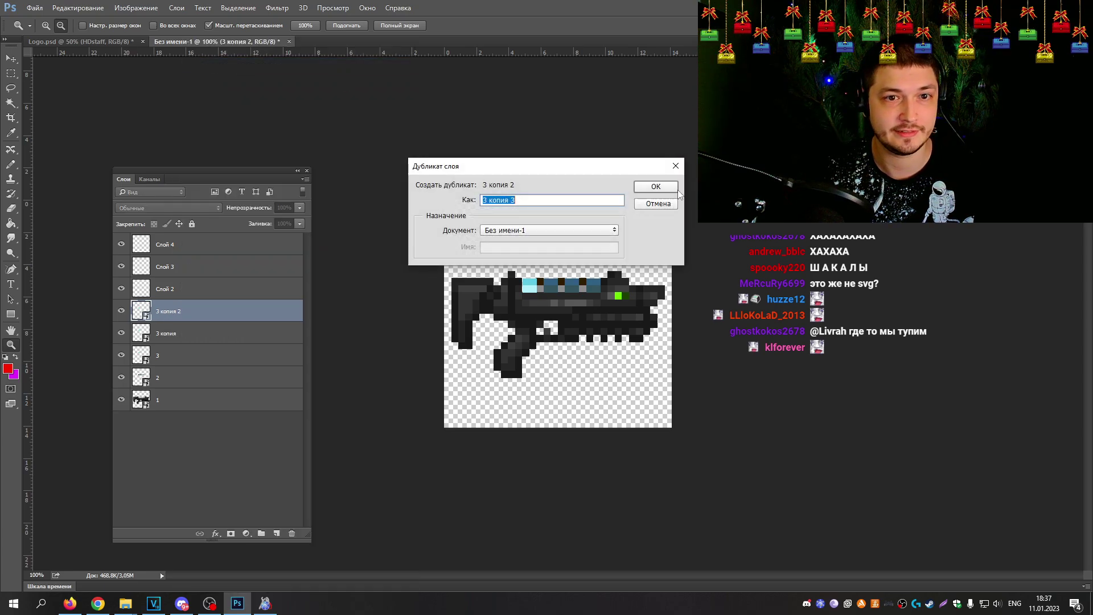
pyautogui.press('Return')
pyautogui.rightClick(200, 319)
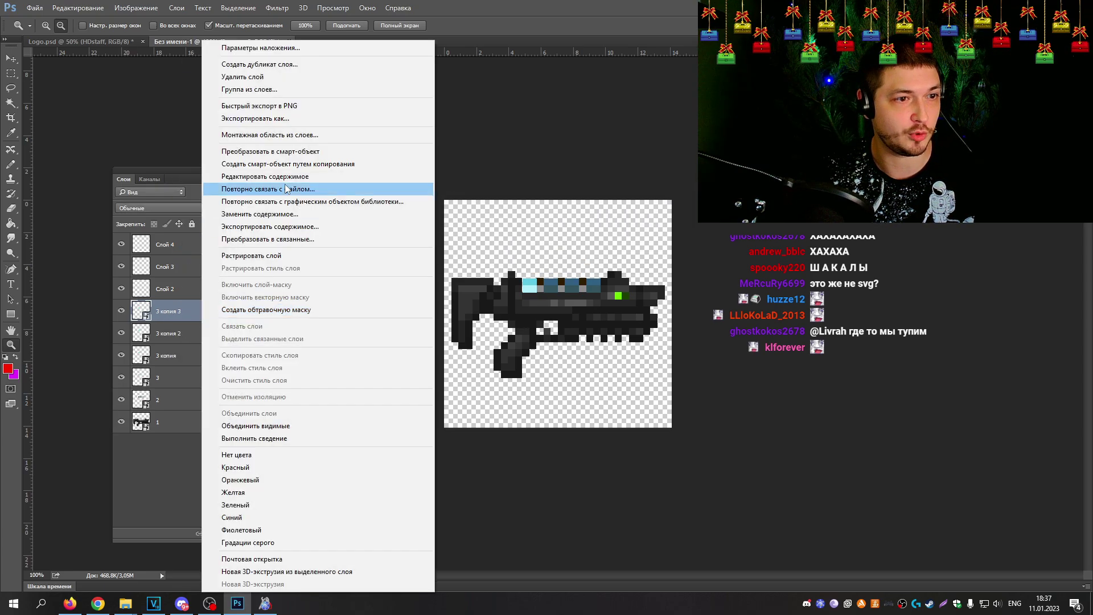
pyautogui.click(327, 64)
pyautogui.click(659, 188)
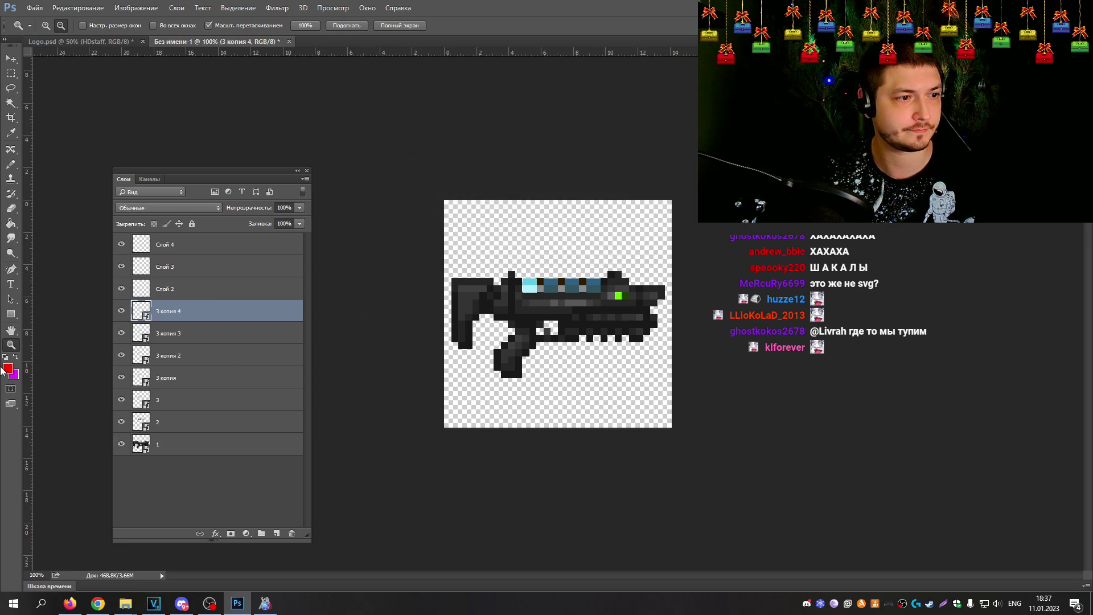
pyautogui.click(45, 25)
pyautogui.click(512, 335)
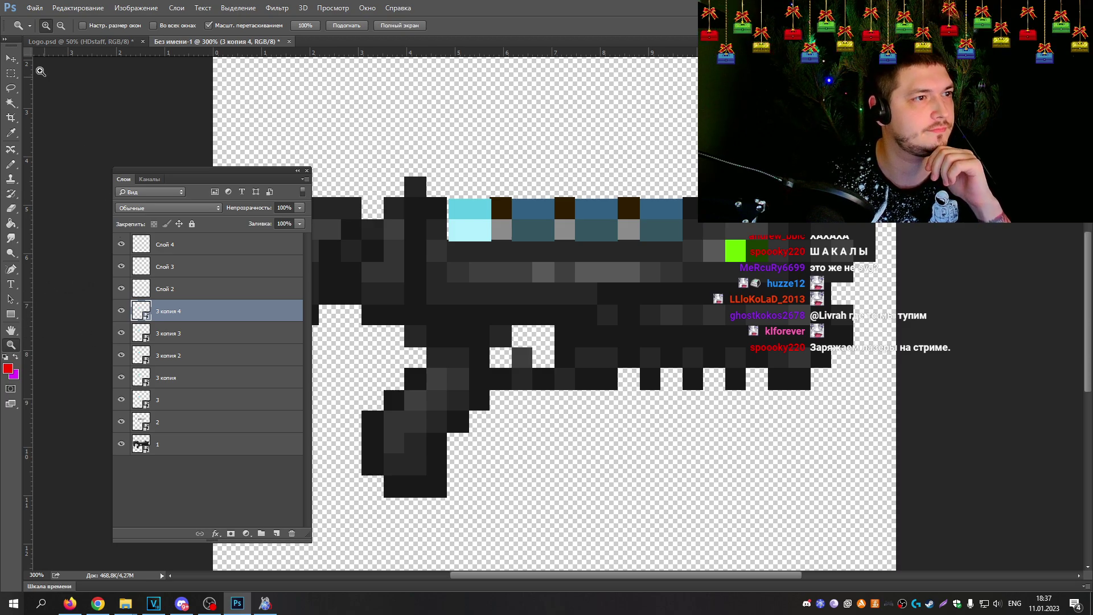
pyautogui.keyDown('alt'); pyautogui.click(384, 331); pyautogui.keyUp('alt')
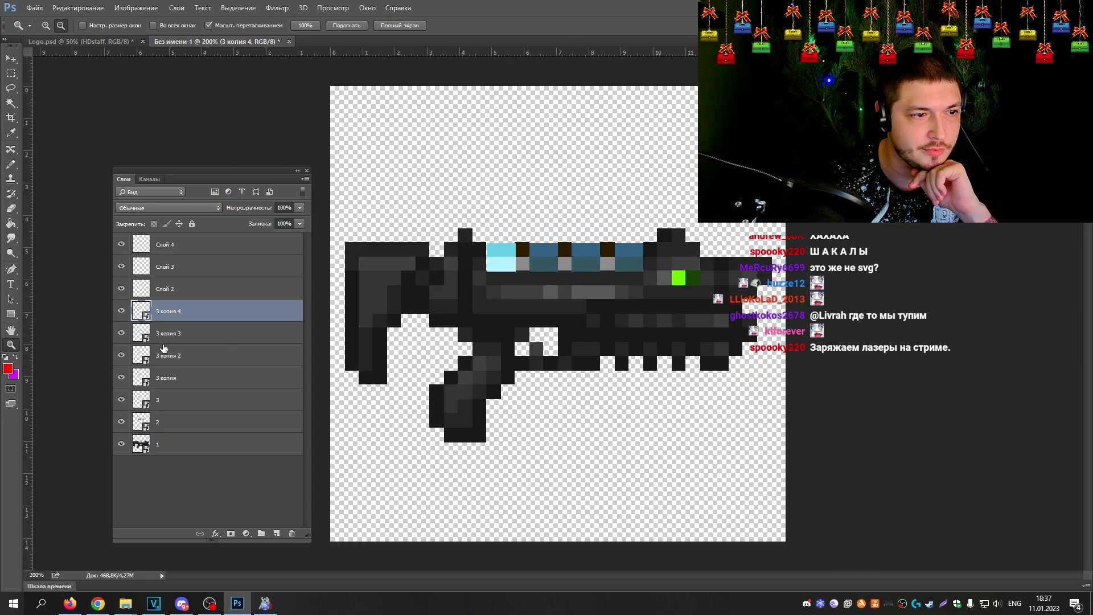
pyautogui.click(173, 447)
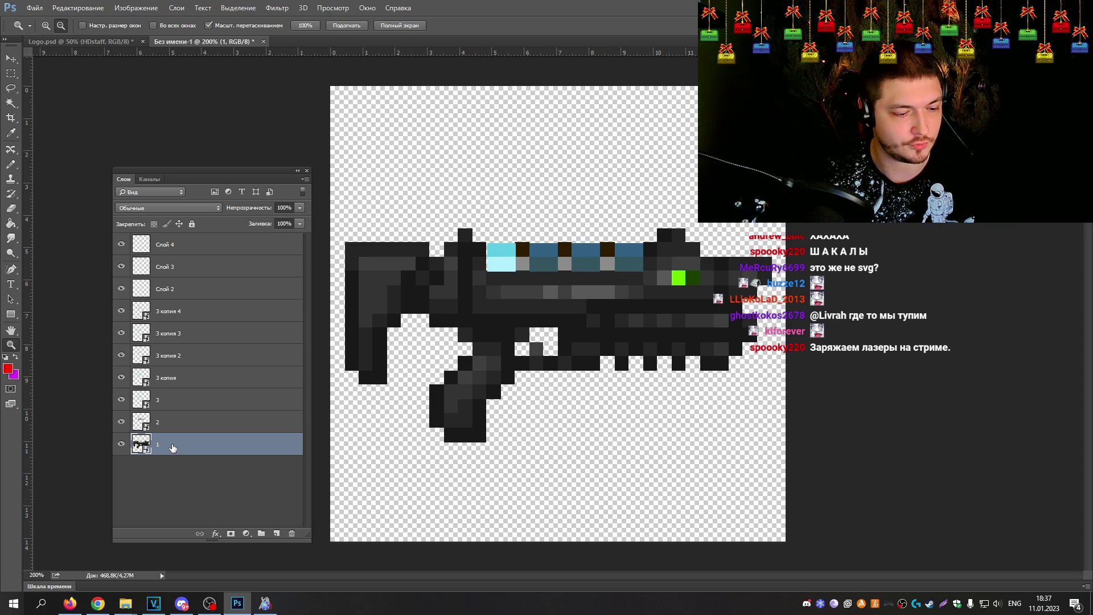
pyautogui.hotkey('ctrl', 't')
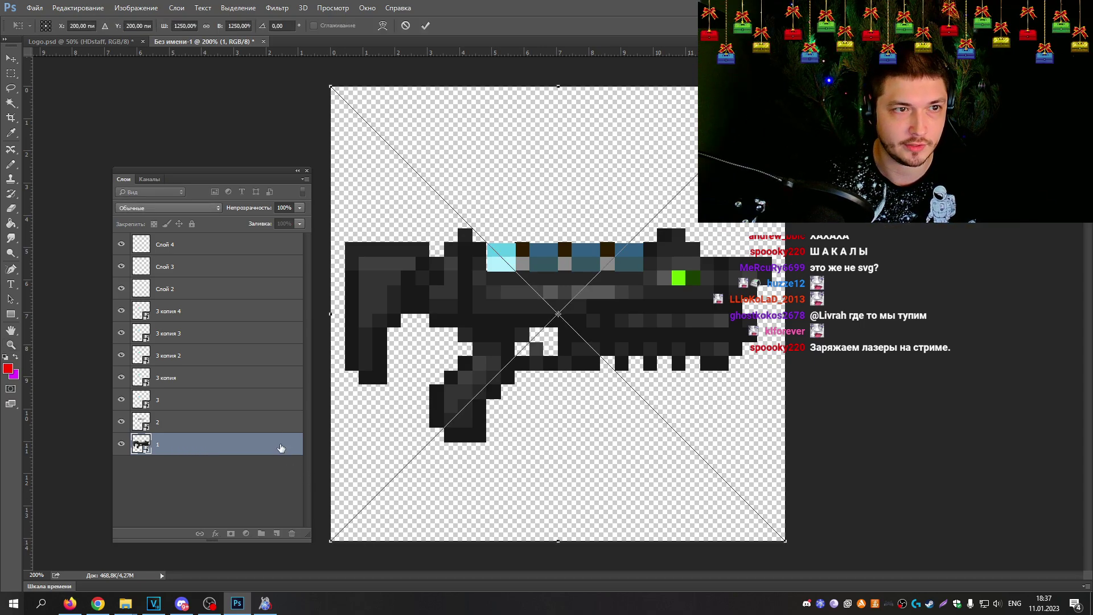
pyautogui.press('Escape')
pyautogui.click(197, 423)
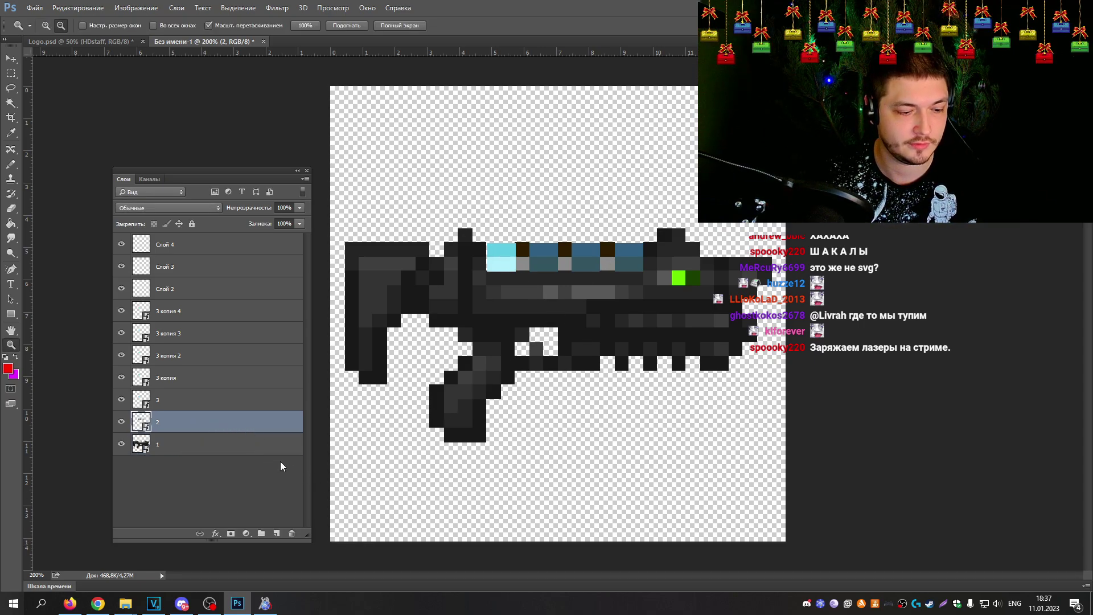
pyautogui.hotkey('ctrl', 't')
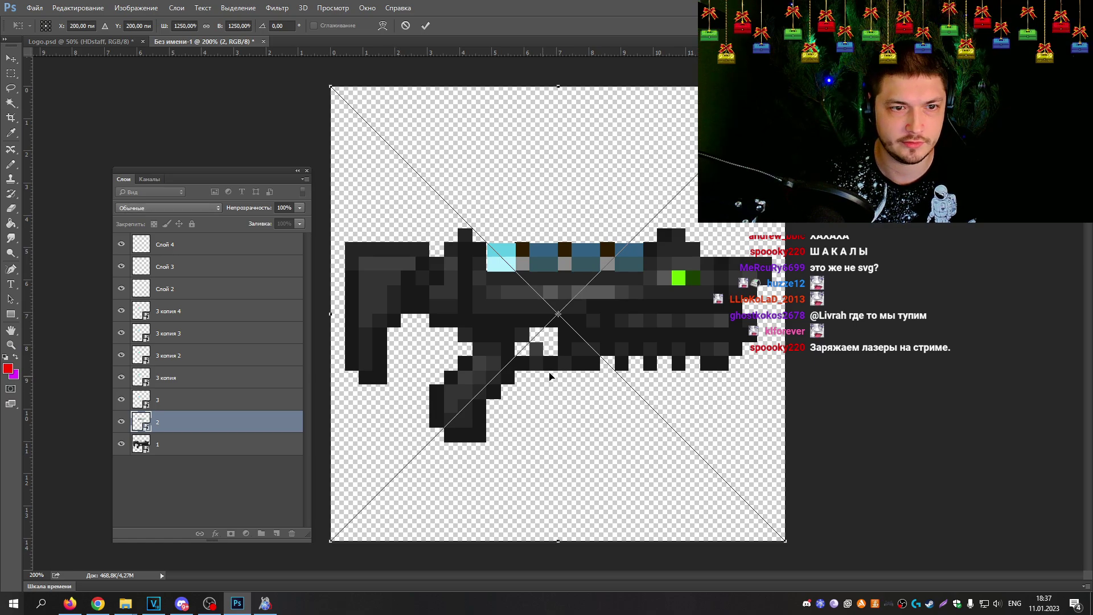
pyautogui.moveTo(550, 376); pyautogui.dragTo(641, 330)
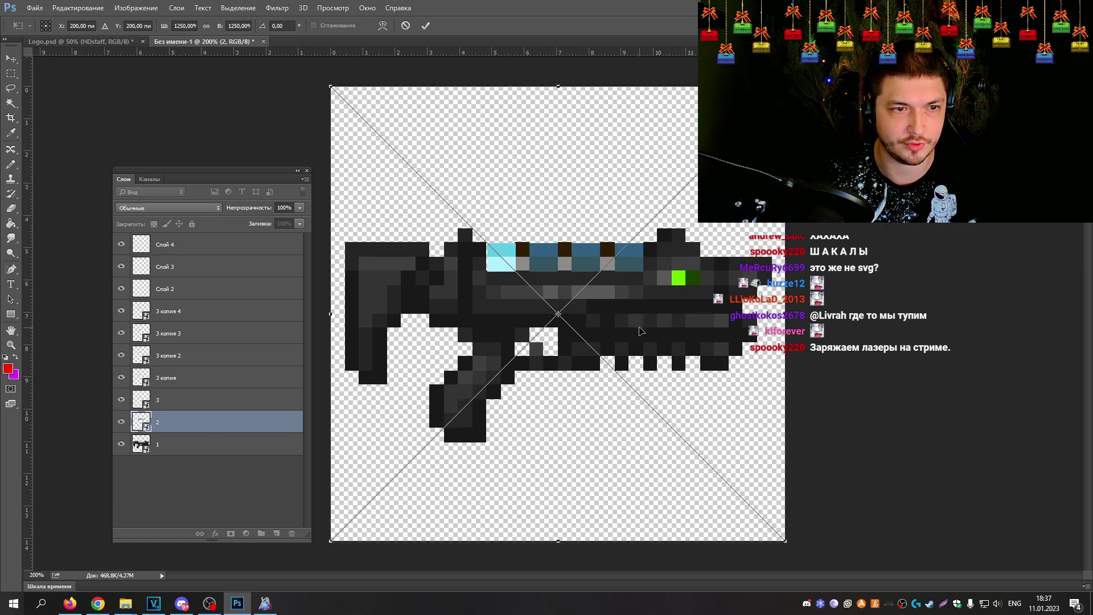
pyautogui.press('z')
pyautogui.press('Return')
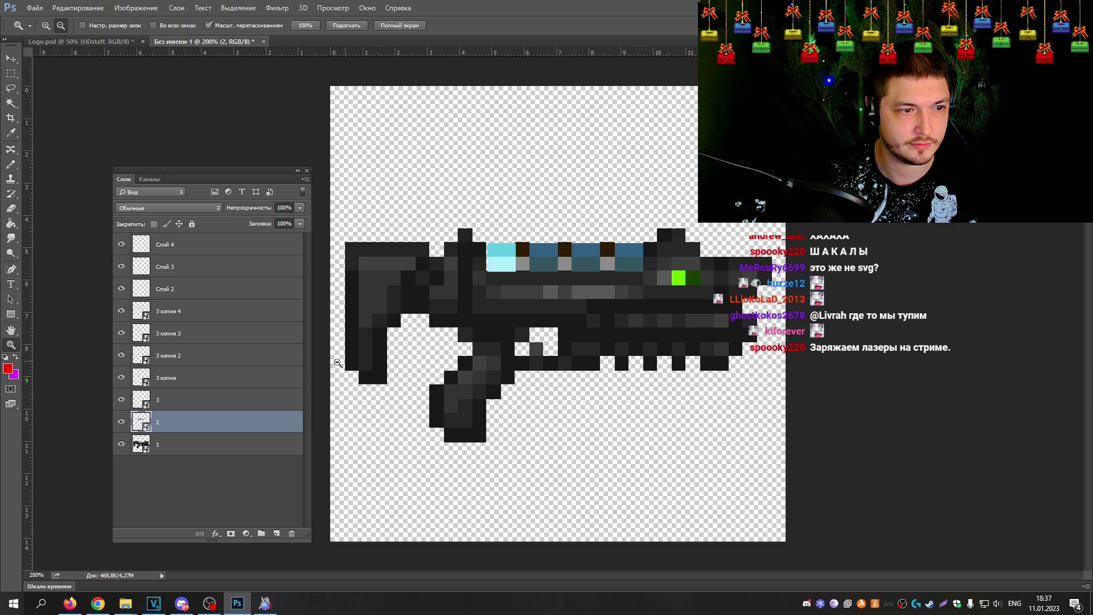
# Step: Delete gun body layer "1", place sprite 1 again and scale it to fill the whole canvas
pyautogui.click(174, 449)
pyautogui.press('Delete')
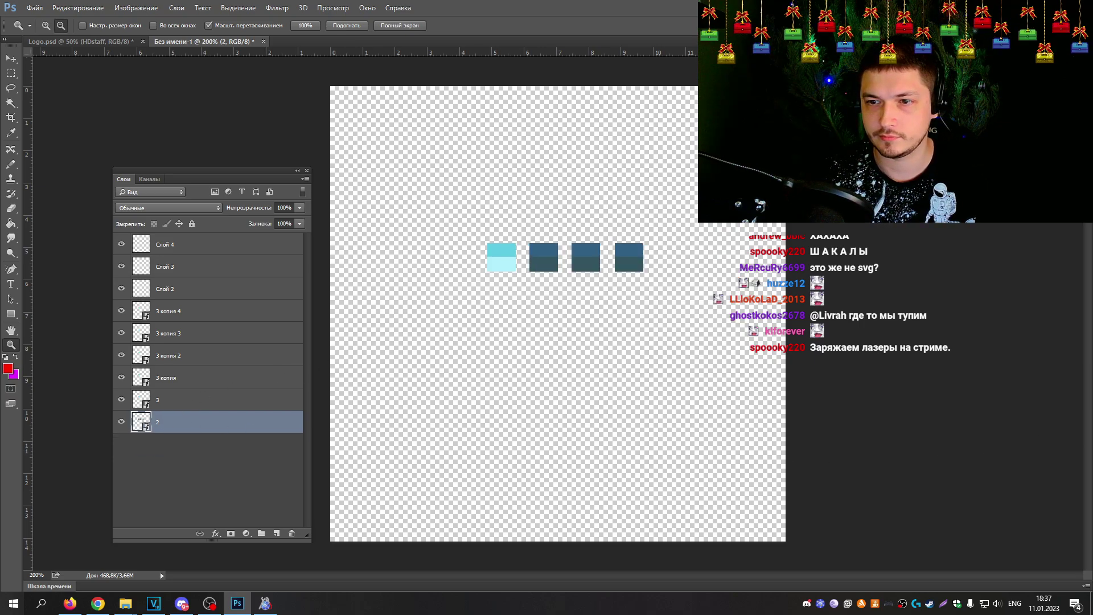
pyautogui.moveTo(576, 299); pyautogui.dragTo(780, 97)
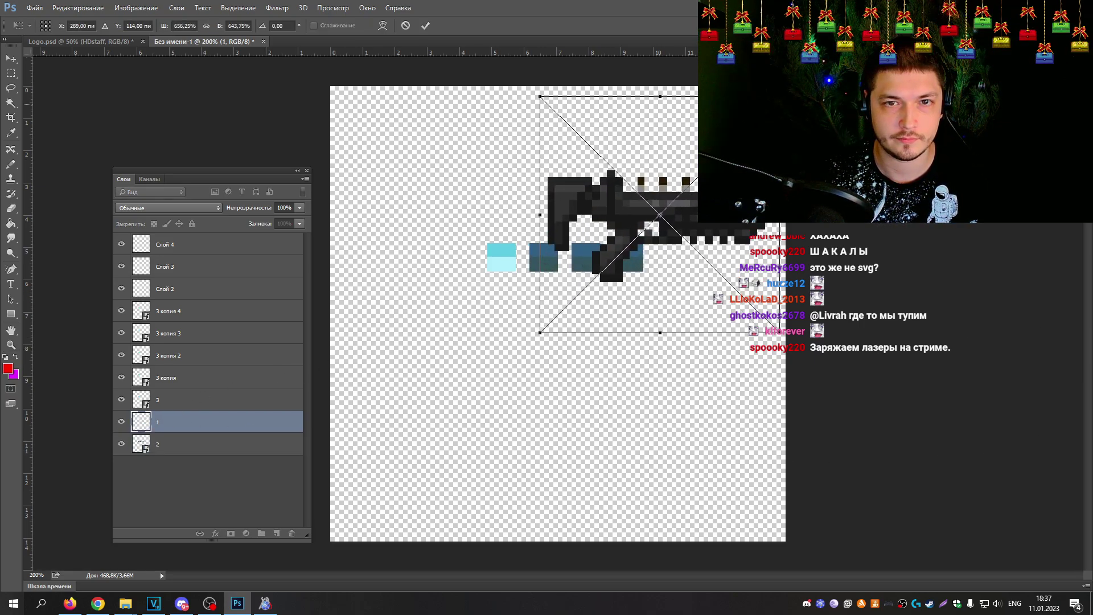
pyautogui.moveTo(540, 333); pyautogui.dragTo(335, 537)
pyautogui.press('Return')
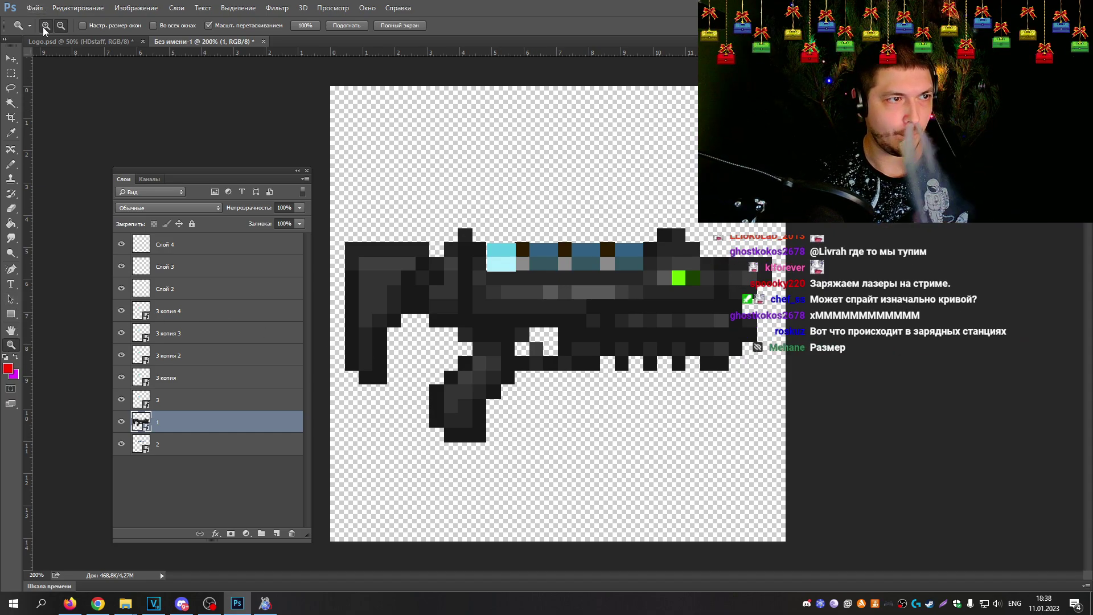
# Step: Move the gun body layer "1" beneath layer "2" in the layer order
pyautogui.click(512, 257)
pyautogui.click(511, 257)
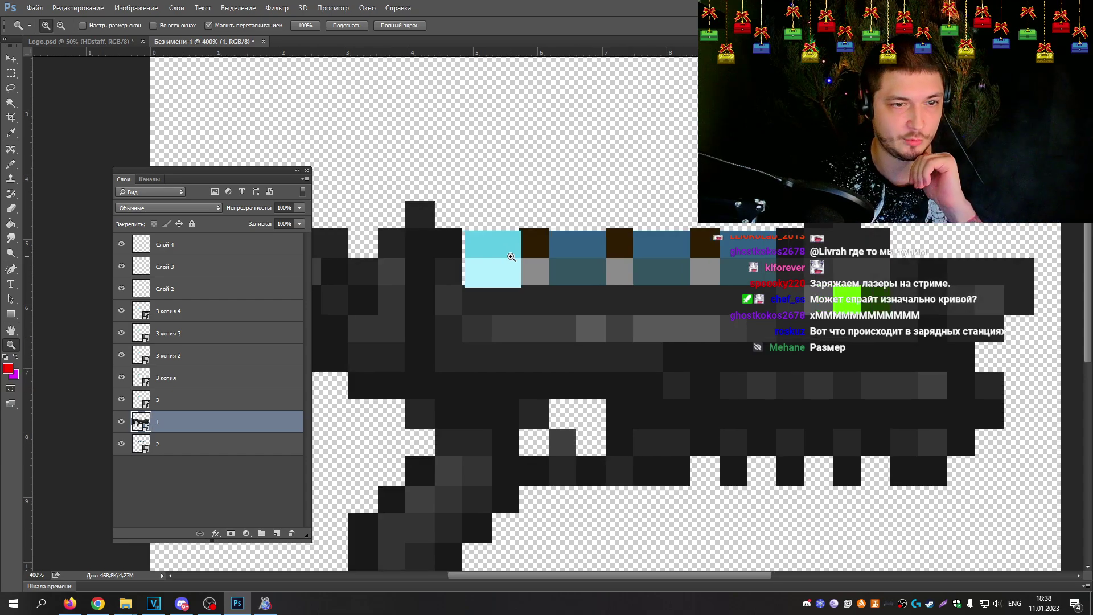
pyautogui.click(511, 257)
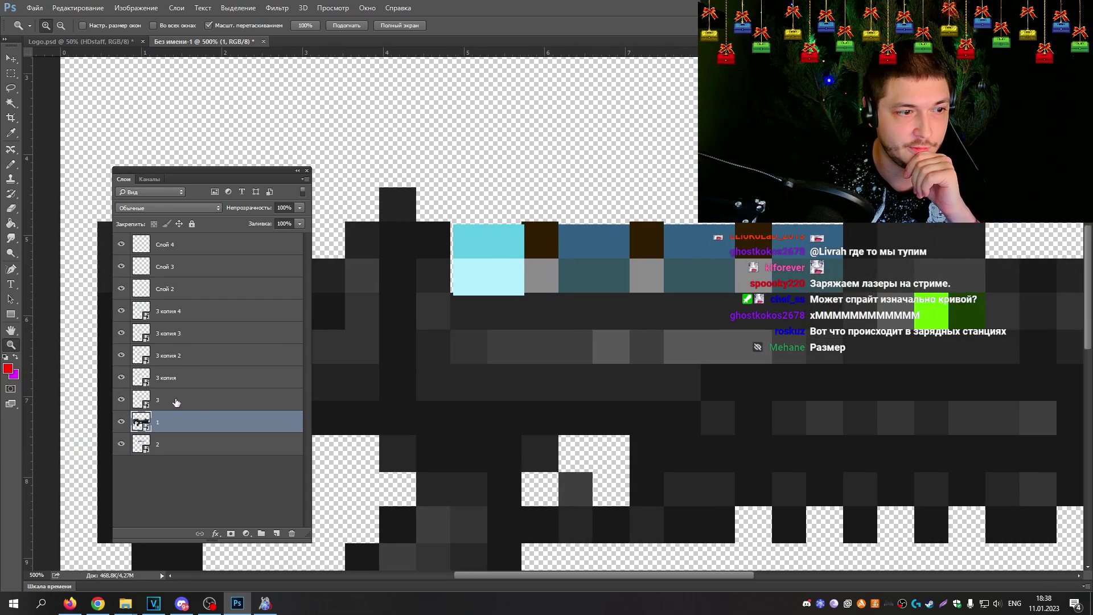
pyautogui.click(173, 447)
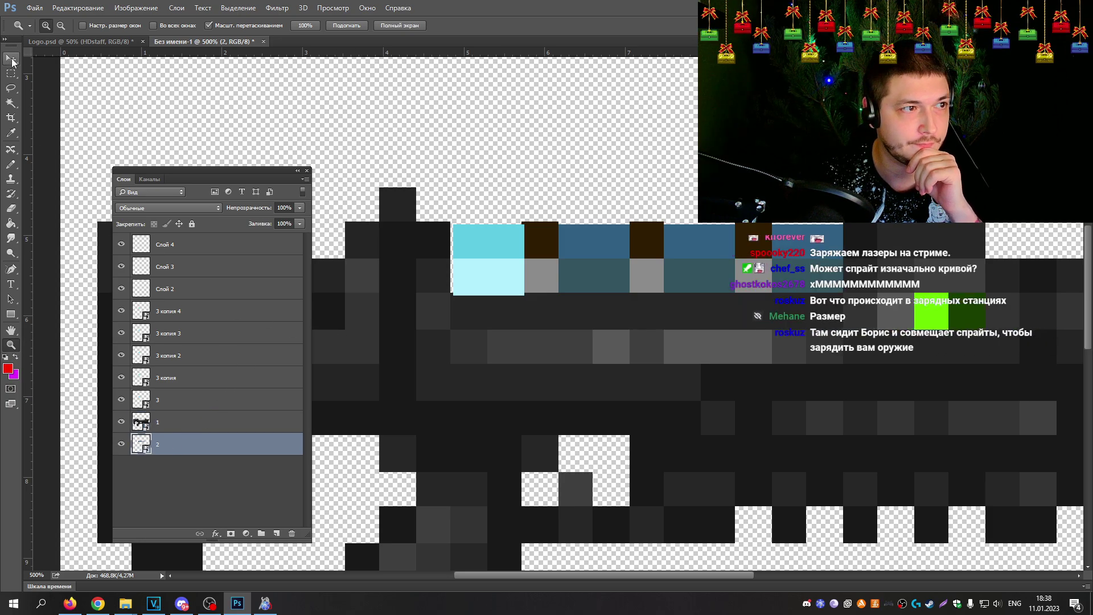
pyautogui.moveTo(181, 428); pyautogui.dragTo(180, 450)
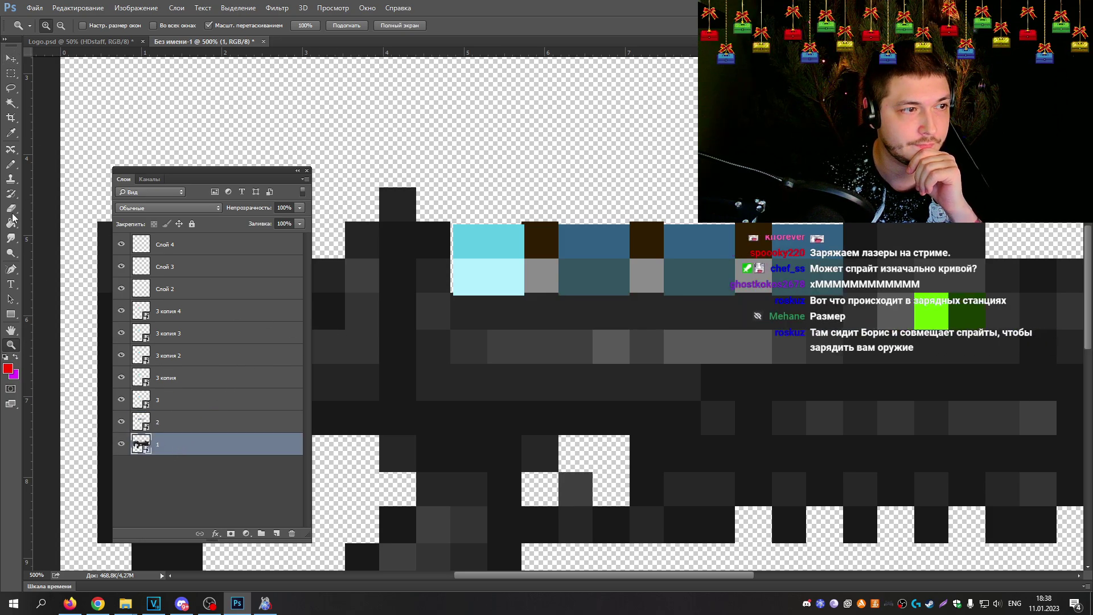
pyautogui.click(11, 61)
pyautogui.moveTo(578, 284); pyautogui.dragTo(624, 280)
pyautogui.hotkey('ctrl', 'z')
# Step: Shift layer "2" with the Move tool so its dark blue cells line up exactly with the gun body's slots
pyautogui.click(181, 426)
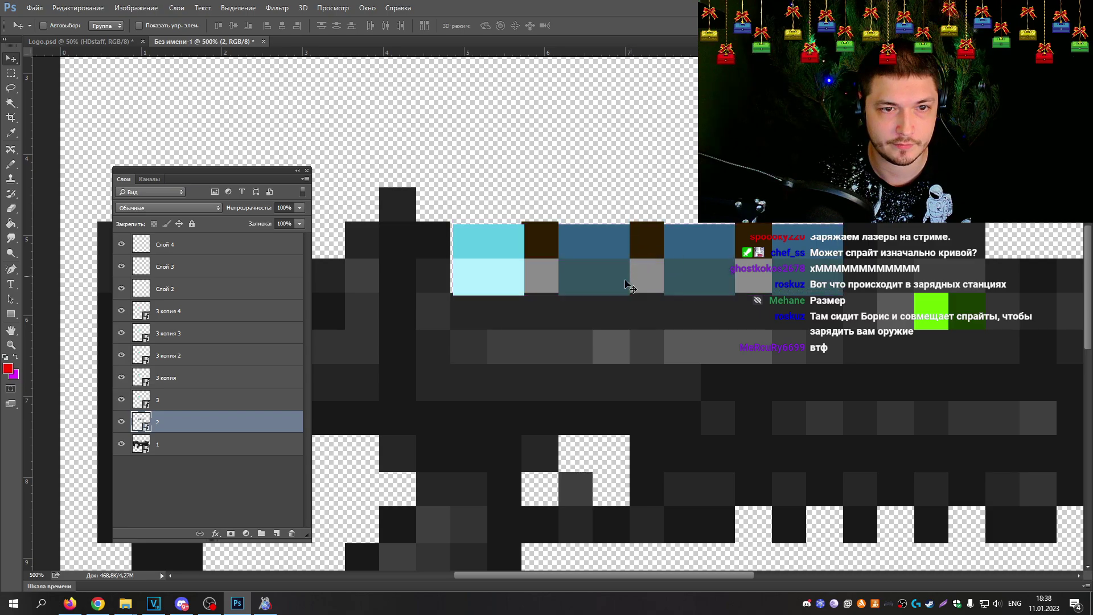
pyautogui.click(11, 345)
pyautogui.click(716, 312)
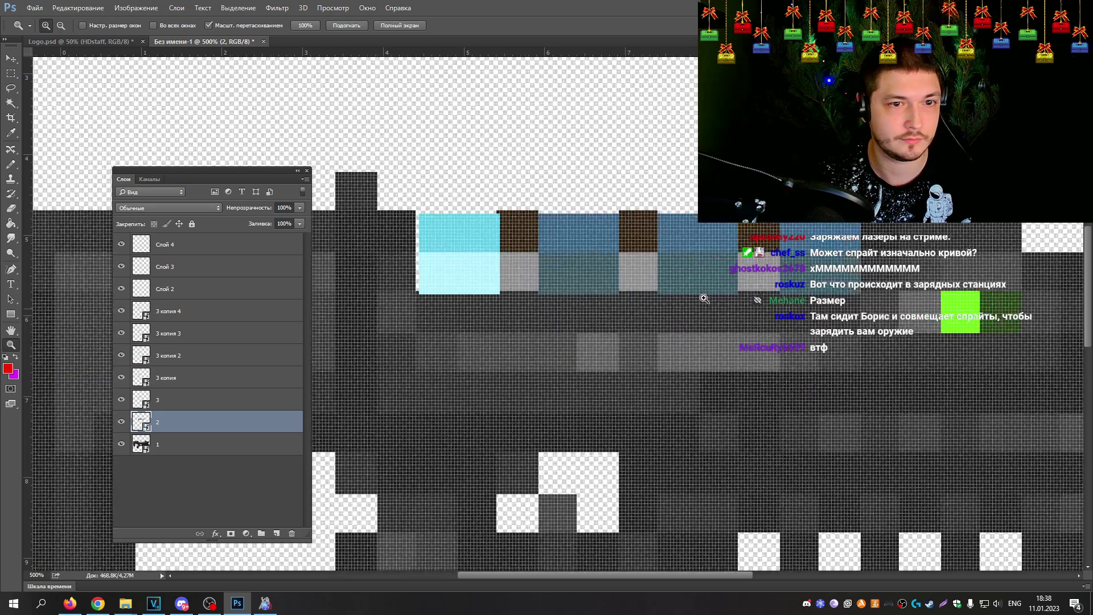
pyautogui.click(667, 272)
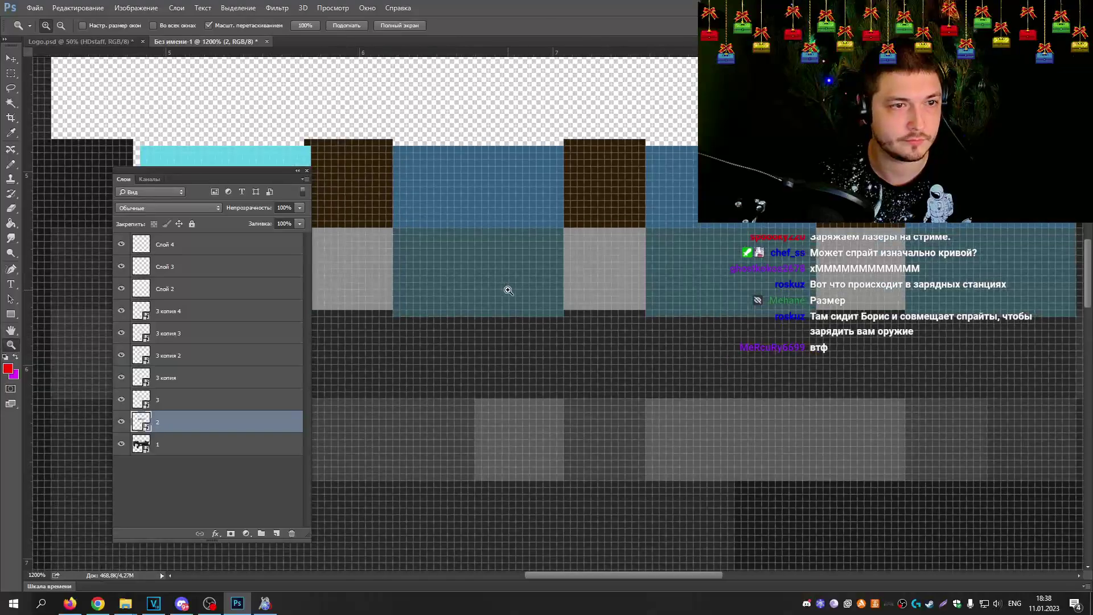
pyautogui.press('v')
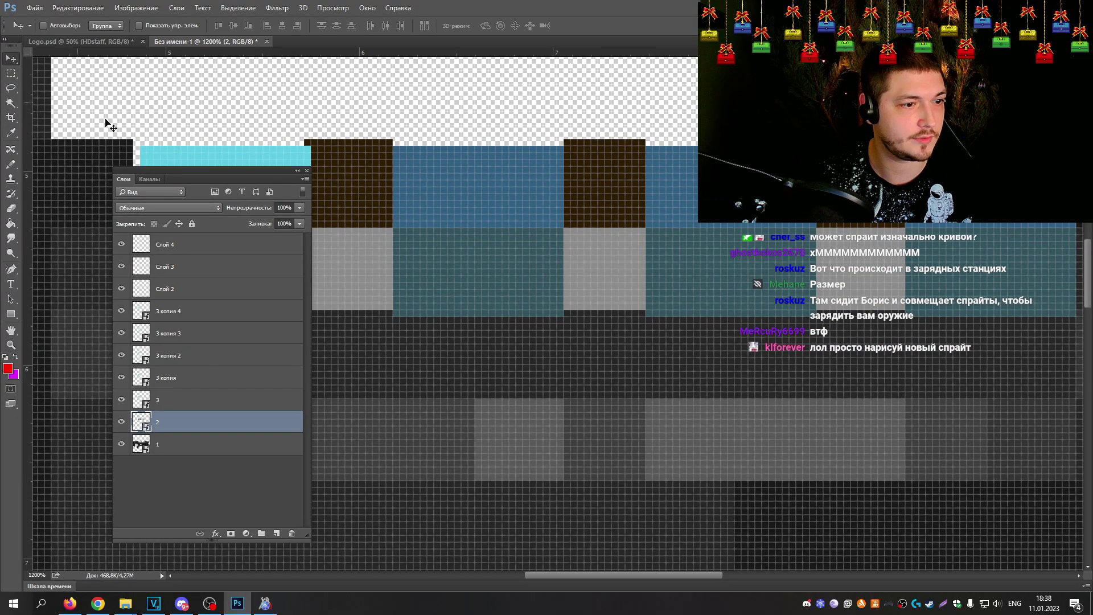
pyautogui.moveTo(513, 259)
pyautogui.mouseDown()
pyautogui.moveTo(520, 251)
pyautogui.moveTo(509, 274)
pyautogui.mouseUp()
pyautogui.click(9, 346)
pyautogui.click(557, 257)
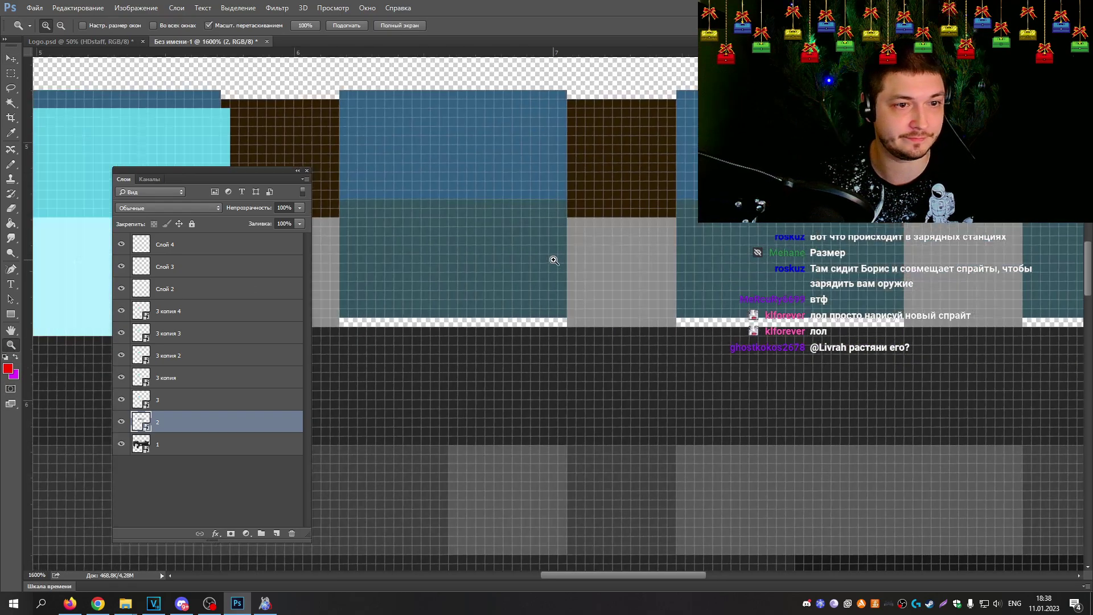
pyautogui.click(408, 305)
pyautogui.click(14, 61)
pyautogui.moveTo(394, 271); pyautogui.dragTo(394, 282)
# Step: Move charge layer "3 копия" so it exactly covers the gun's first cell slot
pyautogui.moveTo(636, 575); pyautogui.dragTo(569, 575)
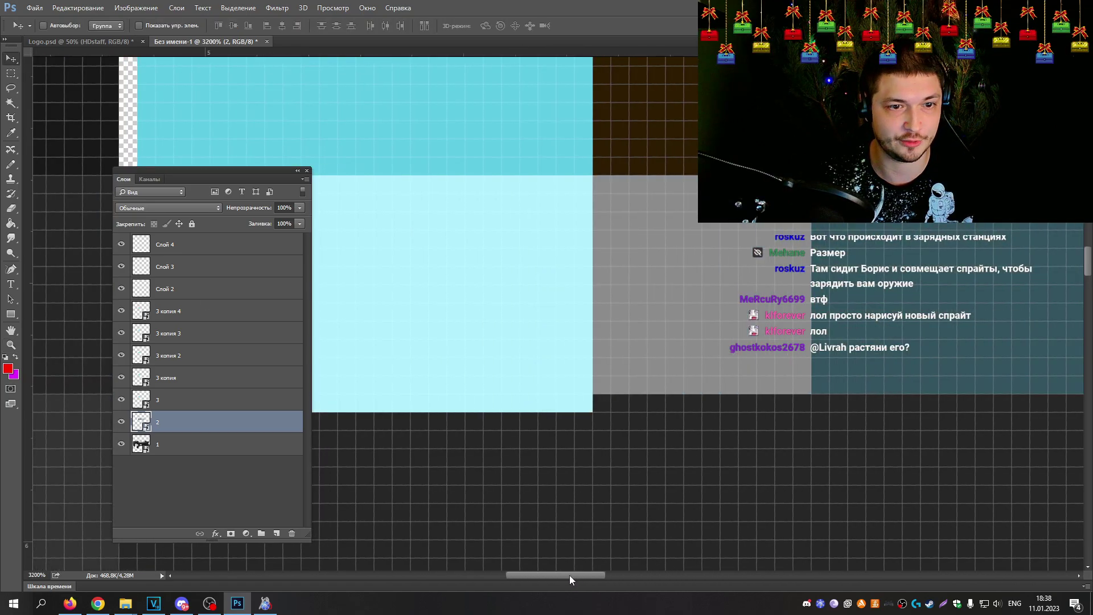
pyautogui.click(190, 377)
pyautogui.moveTo(364, 277); pyautogui.dragTo(345, 271)
pyautogui.moveTo(245, 170); pyautogui.dragTo(767, 210)
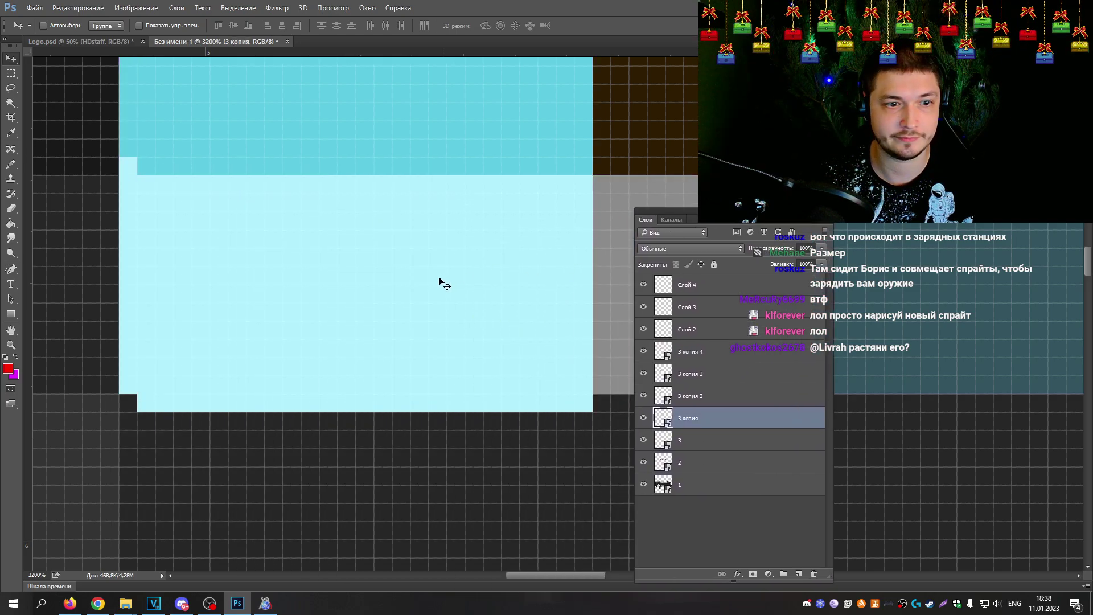
pyautogui.moveTo(1087, 263); pyautogui.dragTo(1089, 259)
# Step: Move charge layer "3 копия 2" over the gun's second cell, aligned to the slot edges
pyautogui.click(688, 400)
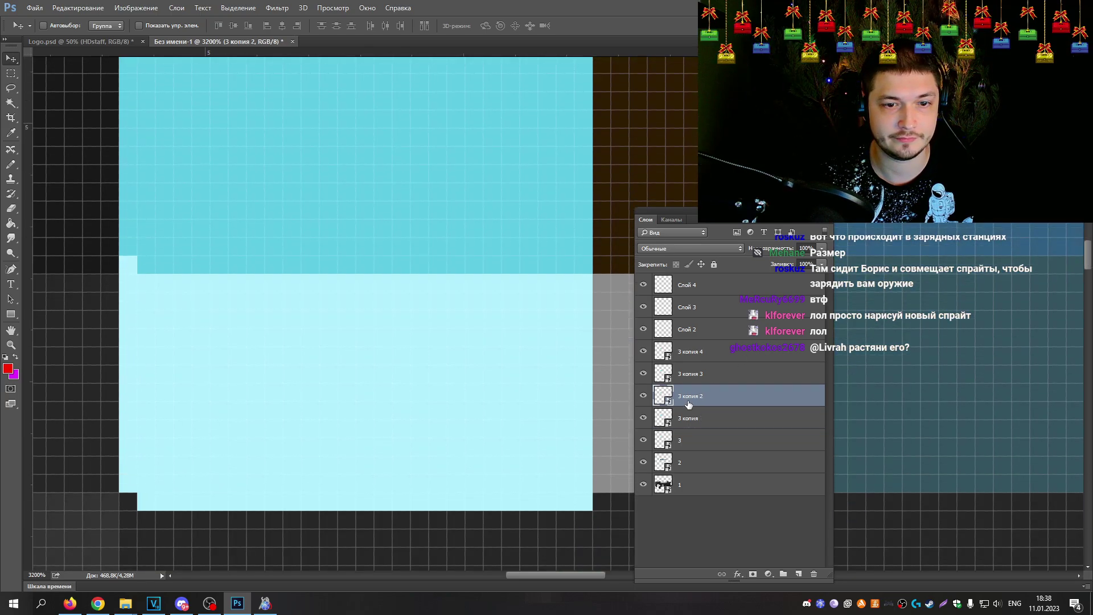
pyautogui.click(11, 345)
pyautogui.click(61, 25)
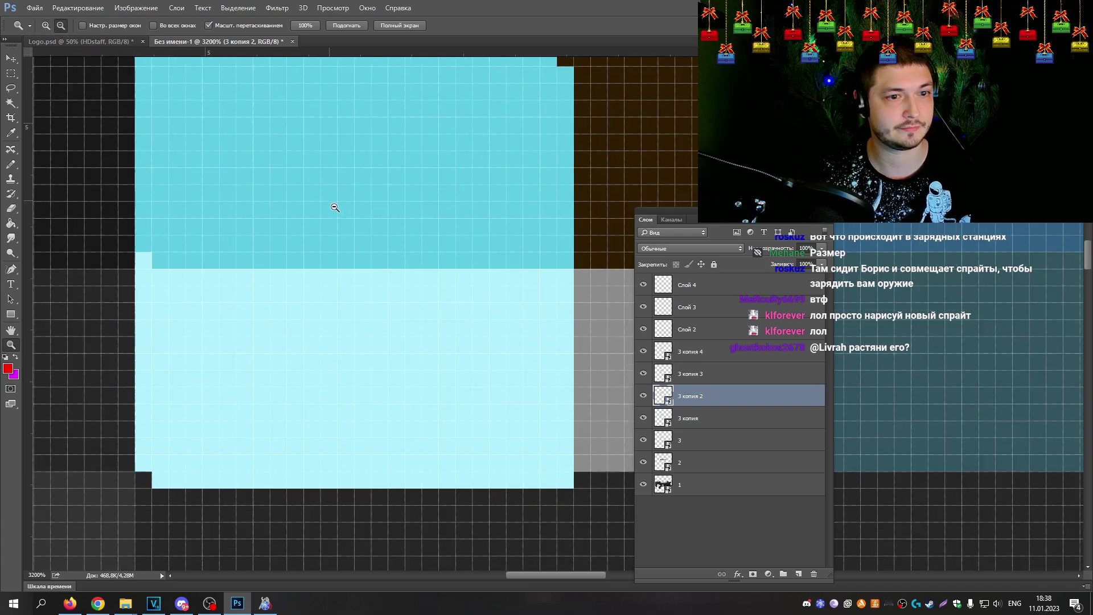
pyautogui.click(334, 202)
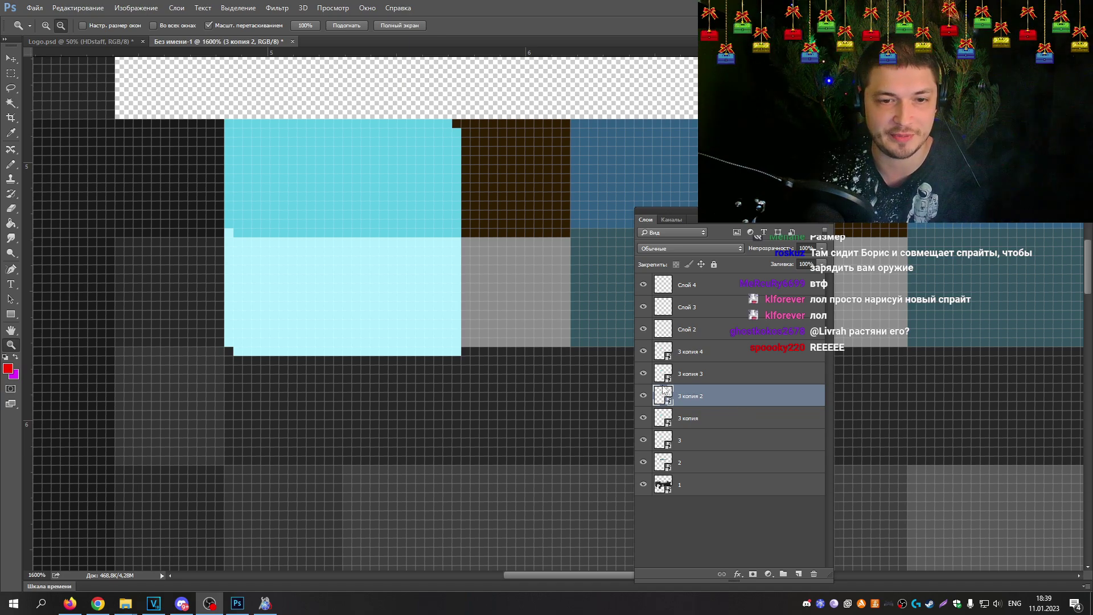
pyautogui.moveTo(632, 214); pyautogui.dragTo(249, 234)
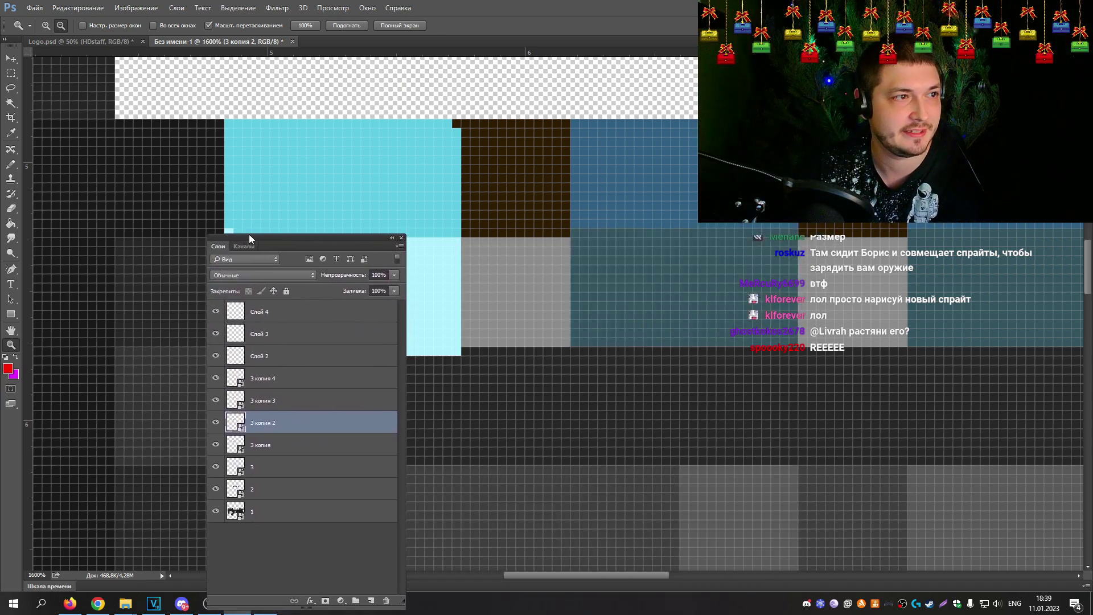
pyautogui.click(10, 58)
pyautogui.moveTo(378, 195); pyautogui.dragTo(739, 182)
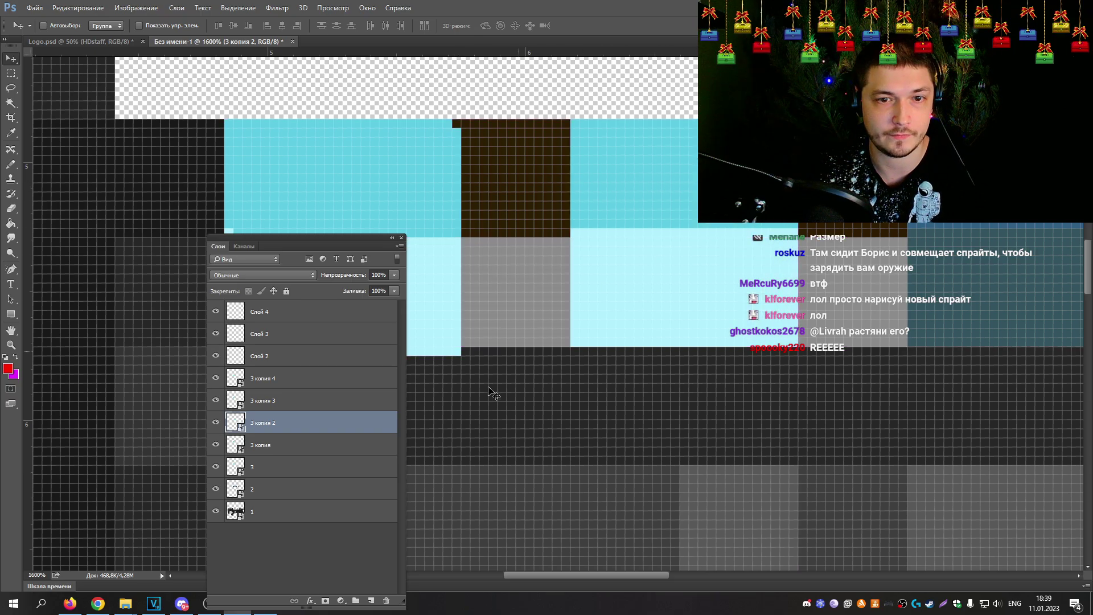
# Step: Move charge layers "3 копия 3" and "3 копия 4" over the gun's third and fourth cells
pyautogui.click(276, 403)
pyautogui.moveTo(410, 165); pyautogui.dragTo(472, 233)
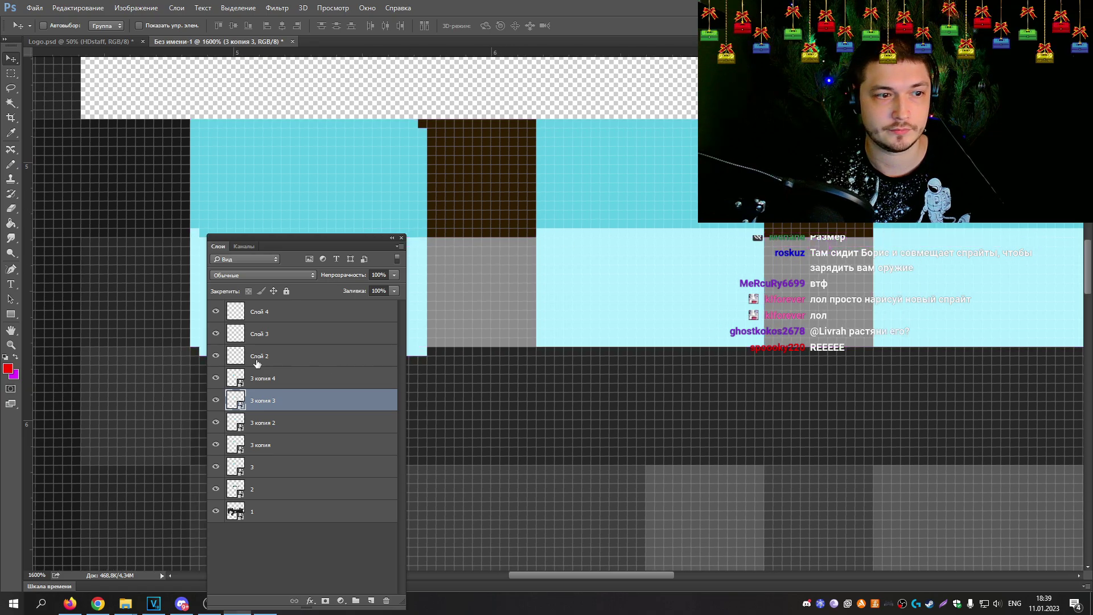
pyautogui.click(262, 381)
pyautogui.moveTo(298, 200); pyautogui.dragTo(999, 228)
# Step: Examine the whole gun at 200% to check how the four charge cells are aligned
pyautogui.click(10, 344)
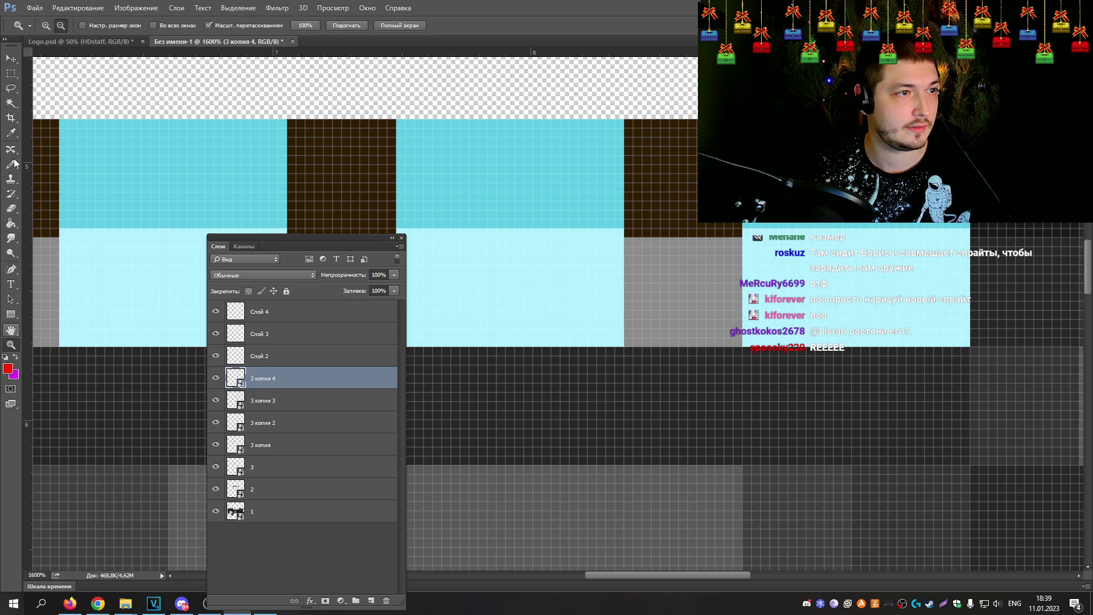
pyautogui.keyDown('alt'); pyautogui.click(444, 166); pyautogui.keyUp('alt')
pyautogui.keyDown('alt'); pyautogui.click(454, 169); pyautogui.keyUp('alt')
pyautogui.keyDown('alt'); pyautogui.click(453, 169); pyautogui.keyUp('alt')
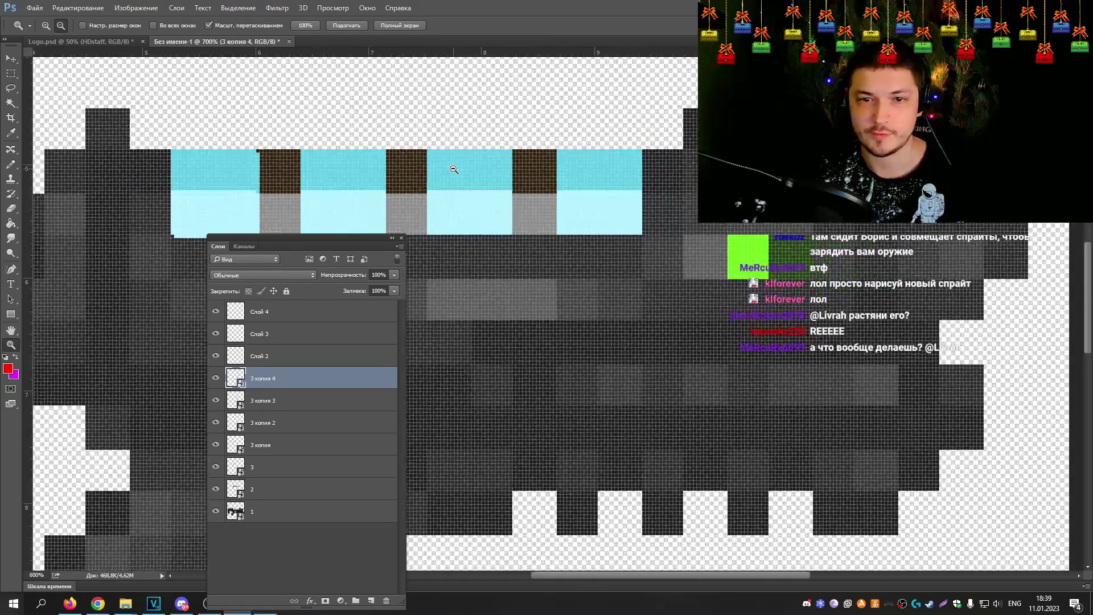
pyautogui.keyDown('alt'); pyautogui.click(454, 169); pyautogui.keyUp('alt')
pyautogui.keyDown('alt'); pyautogui.click(453, 169); pyautogui.keyUp('alt')
pyautogui.keyDown('alt'); pyautogui.click(454, 169); pyautogui.keyUp('alt')
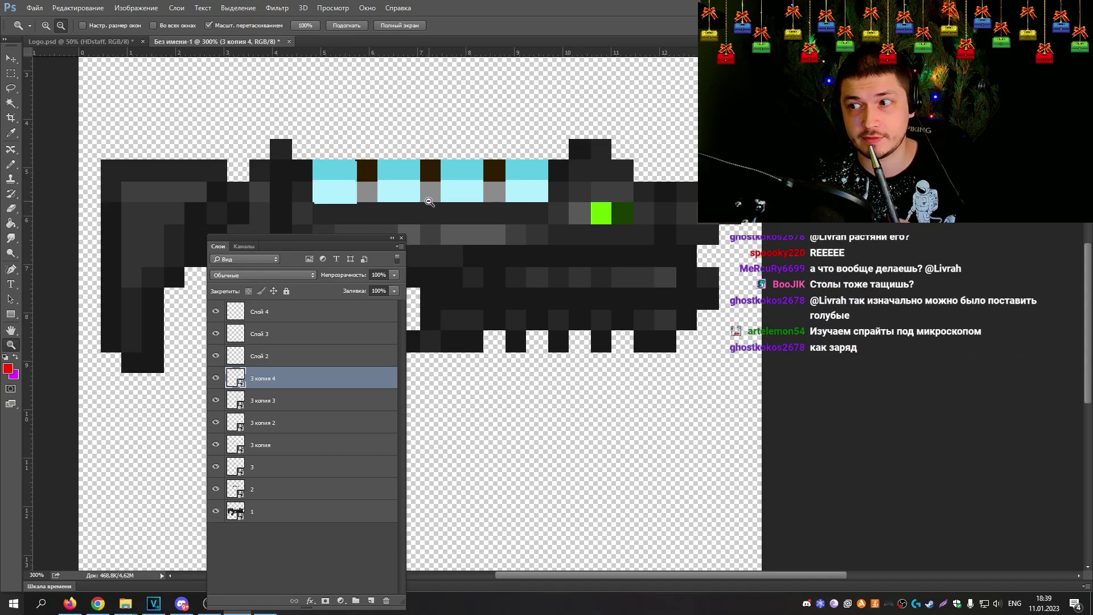
pyautogui.keyDown('alt'); pyautogui.click(465, 211); pyautogui.keyUp('alt')
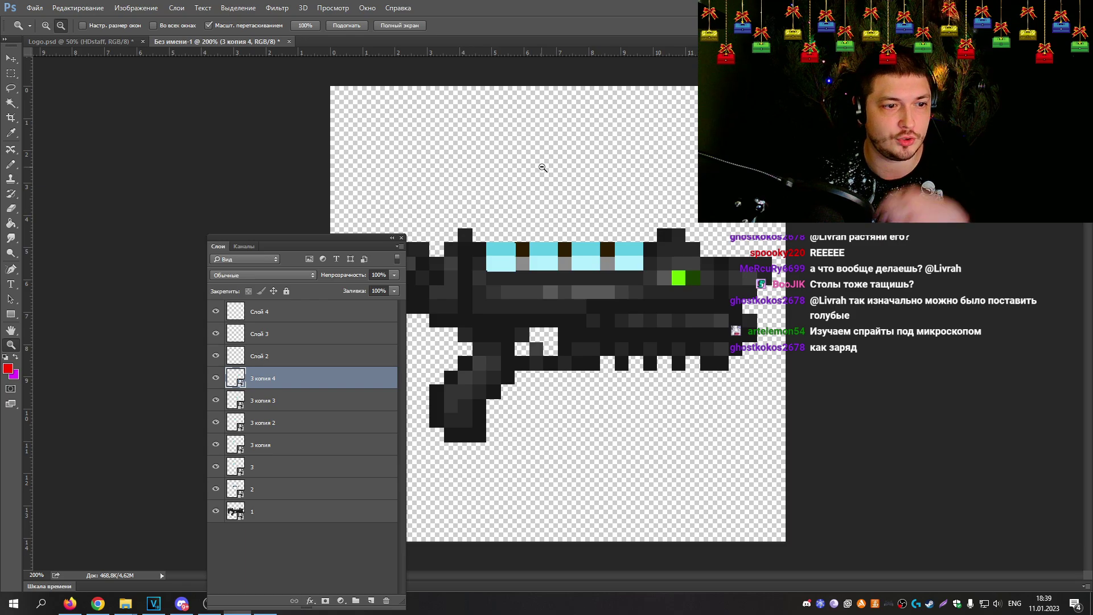
# Step: Toggle the charge layers' visibility to find the redundant one and hide the original layer "3"
pyautogui.click(268, 447)
pyautogui.click(216, 444)
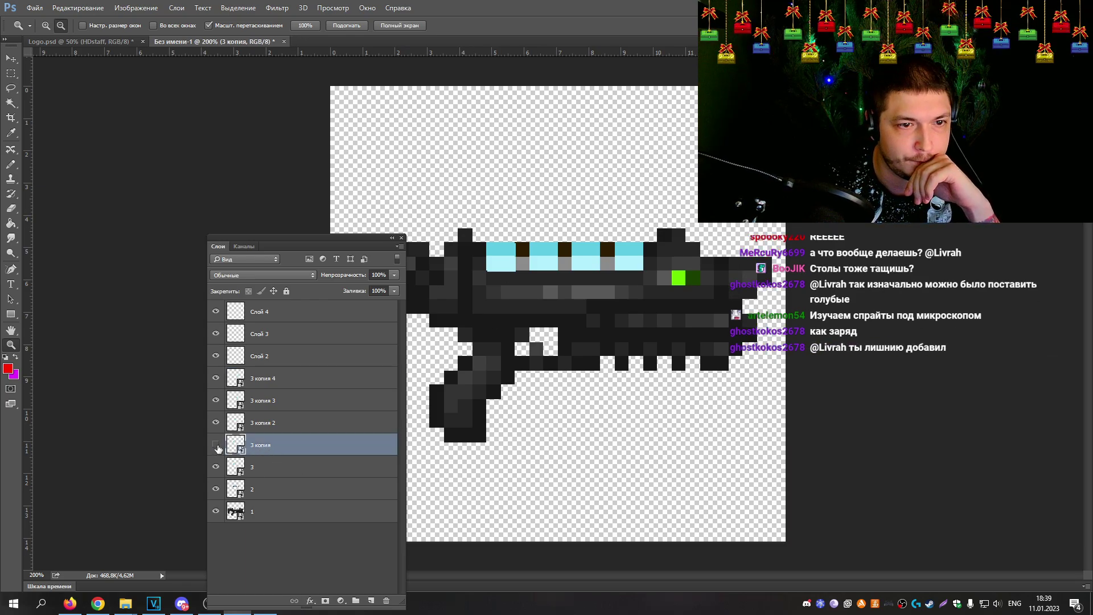
pyautogui.click(217, 445)
pyautogui.click(217, 424)
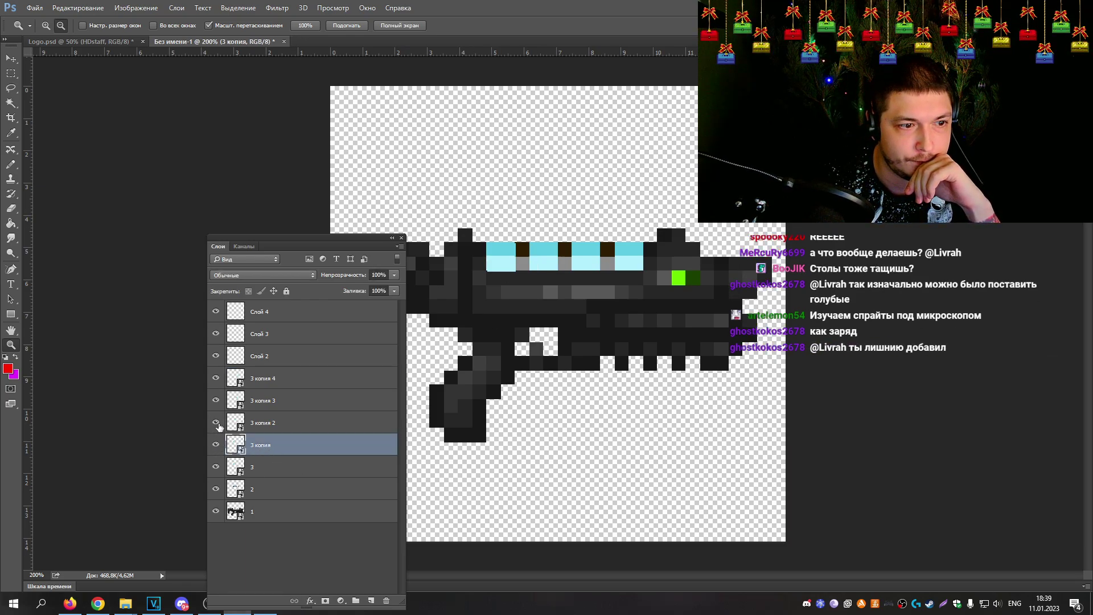
pyautogui.click(217, 380)
pyautogui.click(216, 379)
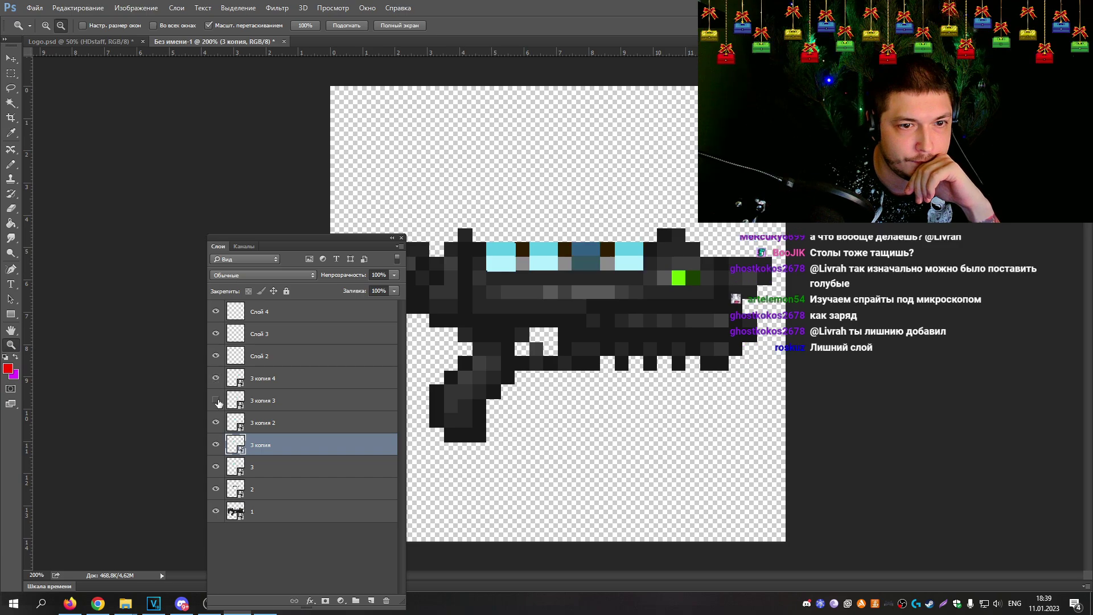
pyautogui.click(217, 421)
pyautogui.click(217, 421)
pyautogui.click(217, 445)
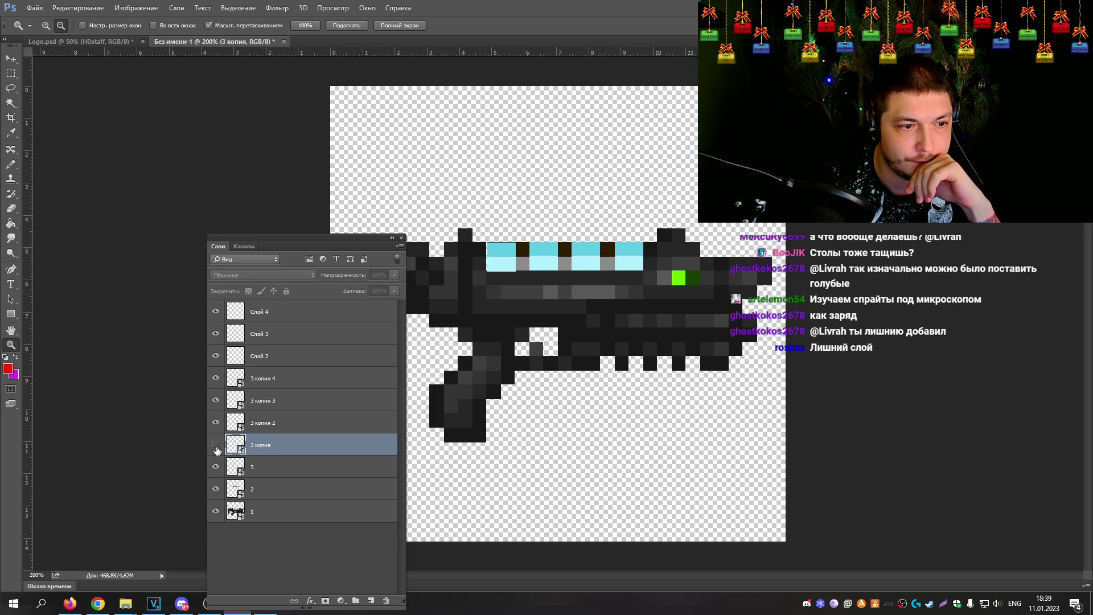
pyautogui.click(217, 445)
pyautogui.click(216, 468)
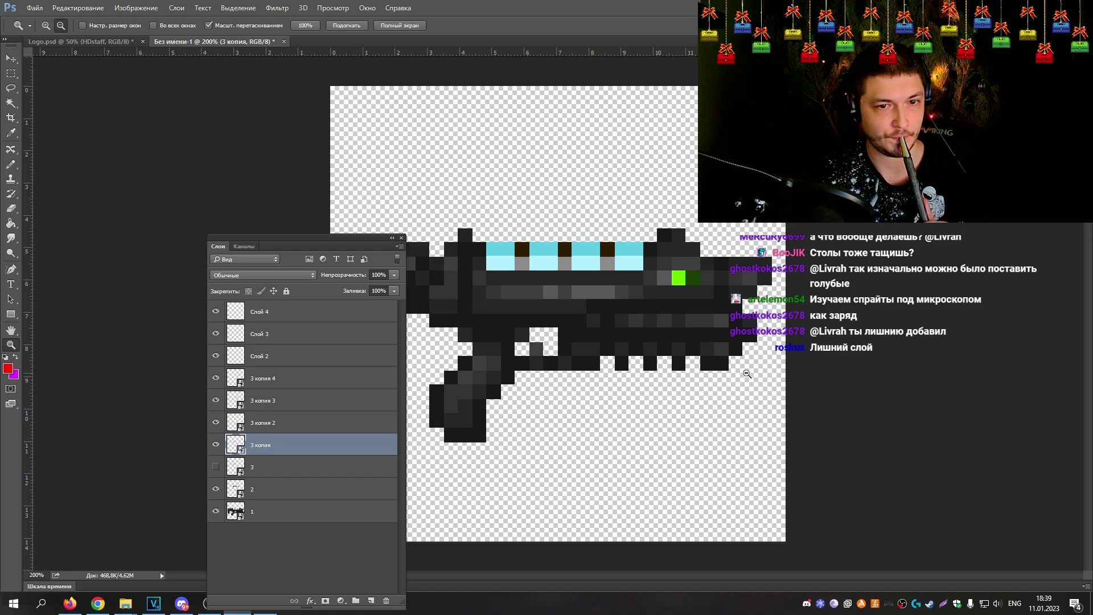
# Step: Save the assembled gun as a PNG named "lasergun" in the "ss13 png\laser" folder, keeping the smallest-size compression
pyautogui.moveTo(344, 243); pyautogui.dragTo(221, 169)
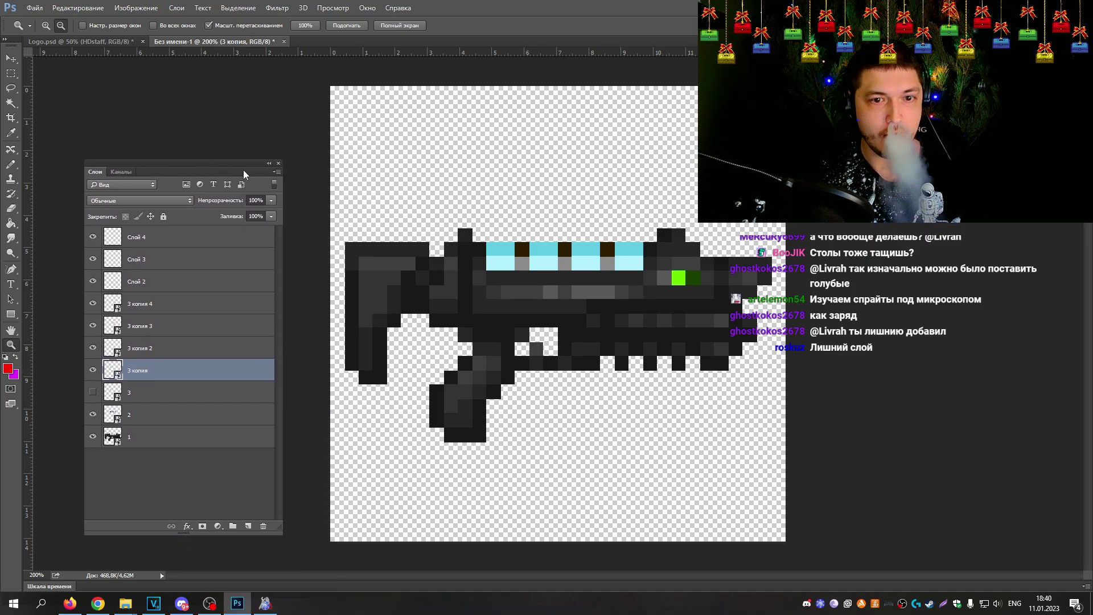
pyautogui.click(35, 8)
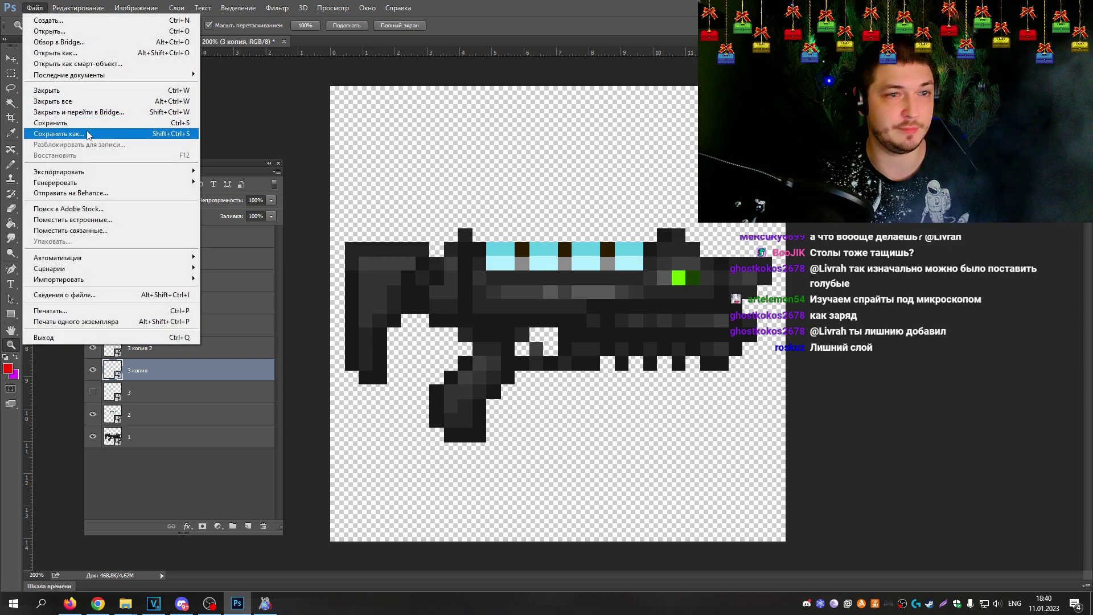
pyautogui.click(279, 131)
pyautogui.hotkey('ctrl', 'shift', 's')
pyautogui.click(132, 263)
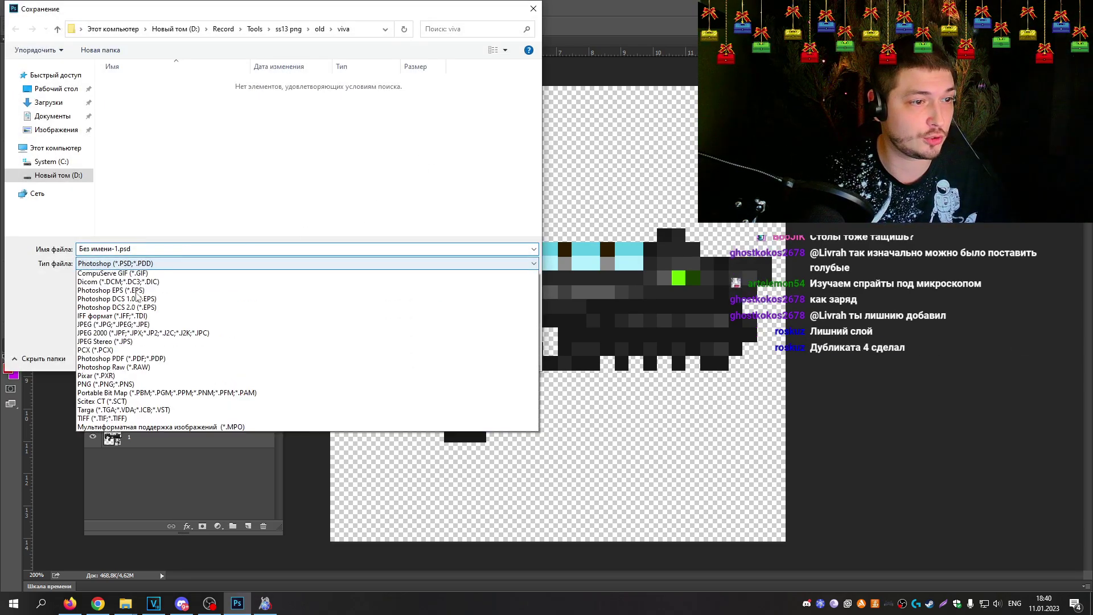
pyautogui.click(128, 411)
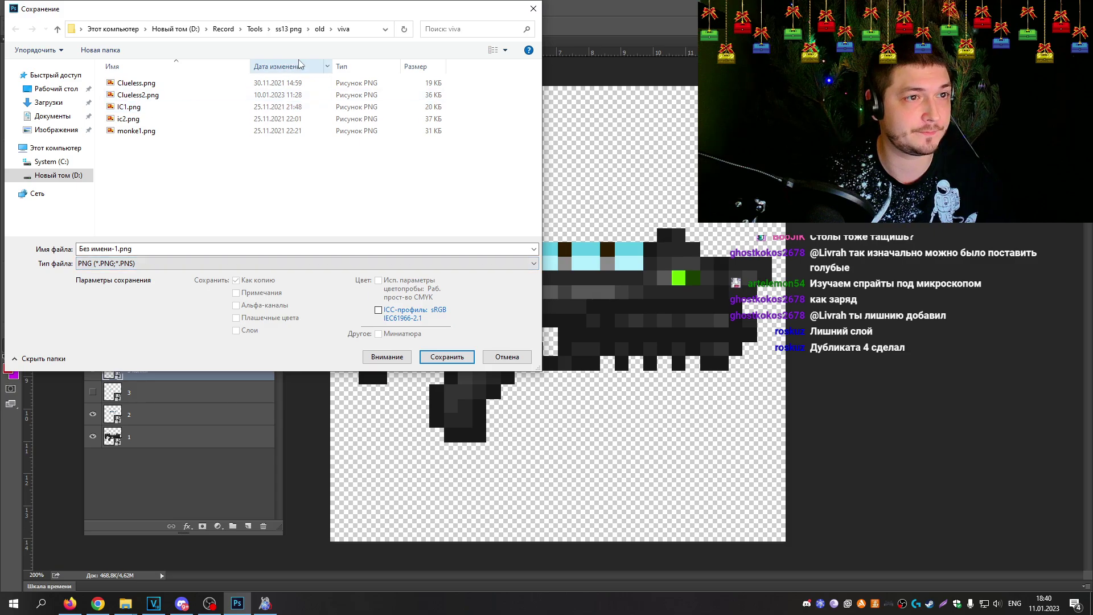
pyautogui.click(296, 33)
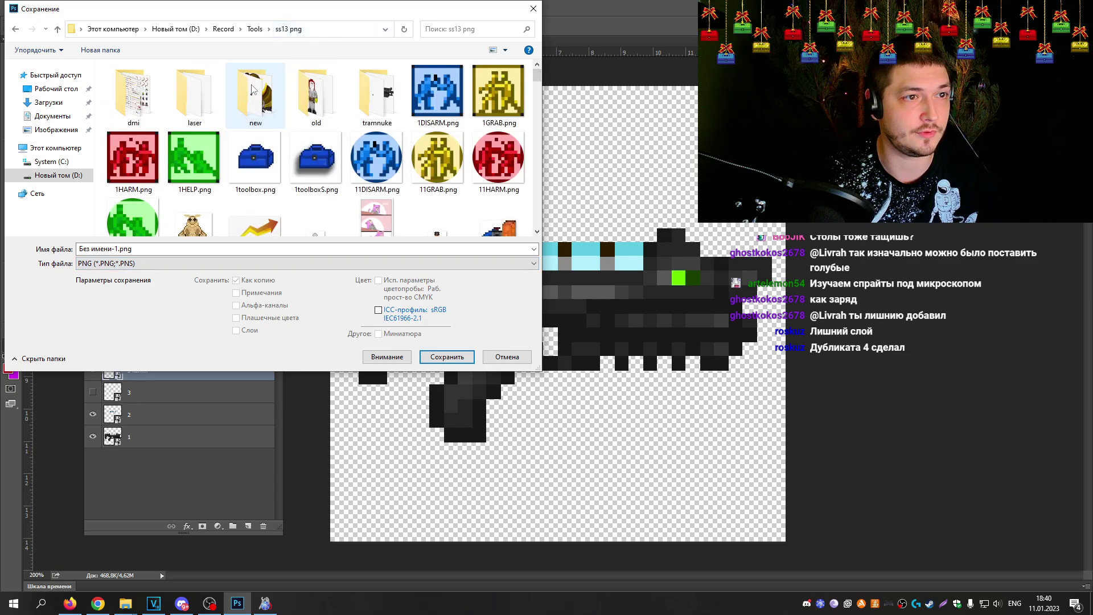
pyautogui.doubleClick(203, 94)
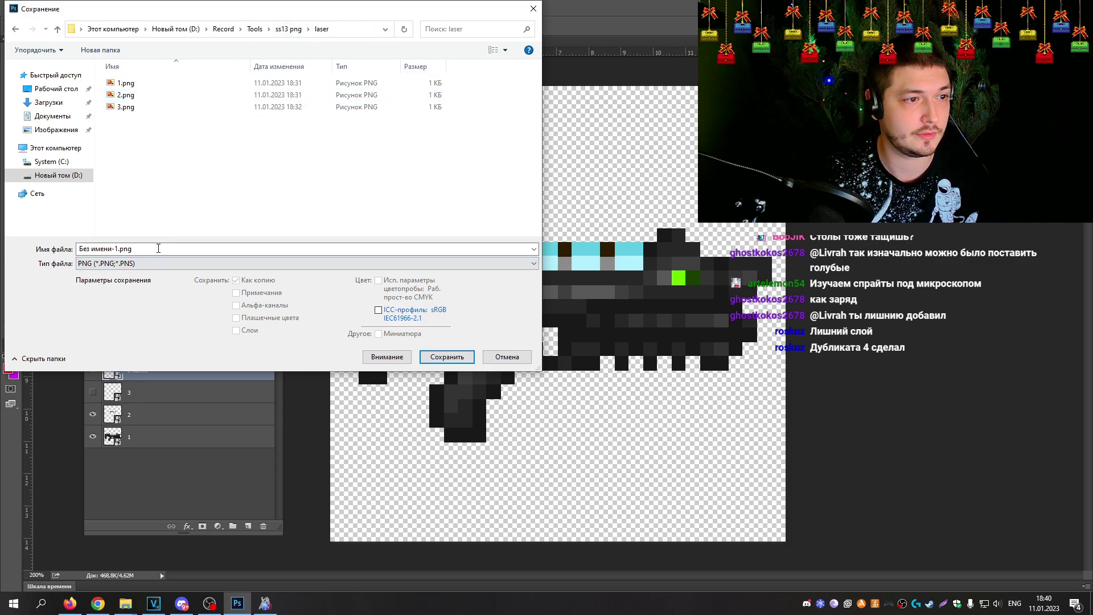
pyautogui.moveTo(135, 249); pyautogui.dragTo(9, 248)
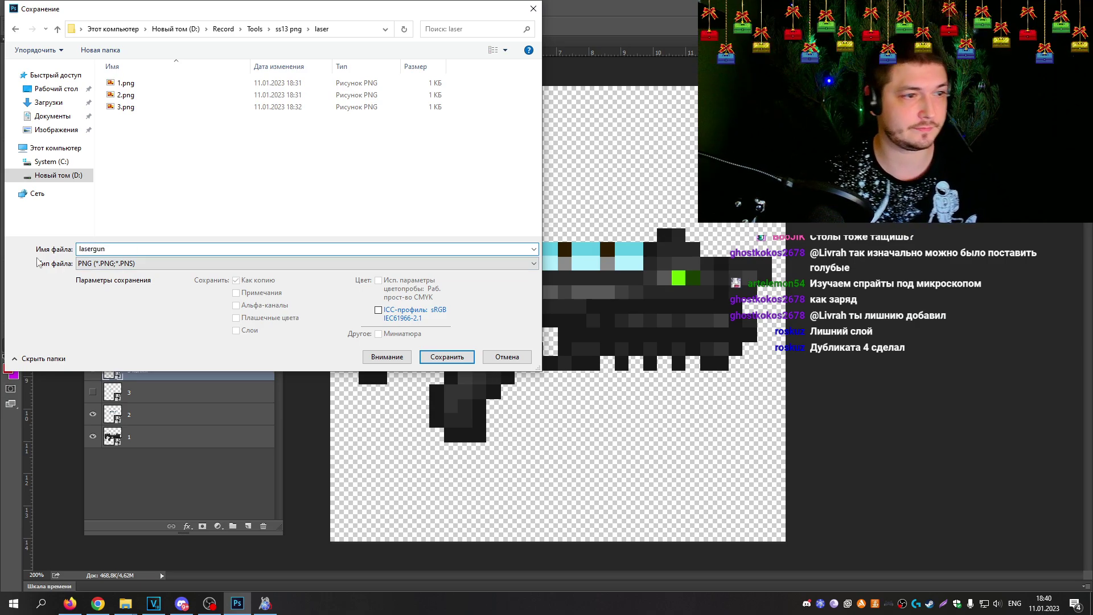
pyautogui.click(443, 358)
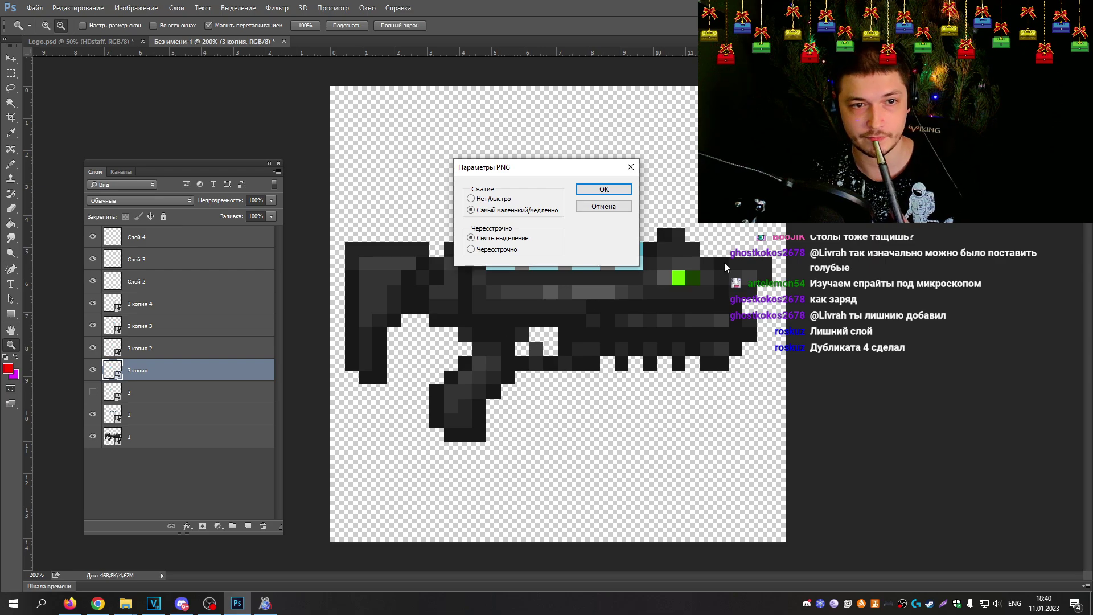
pyautogui.click(604, 189)
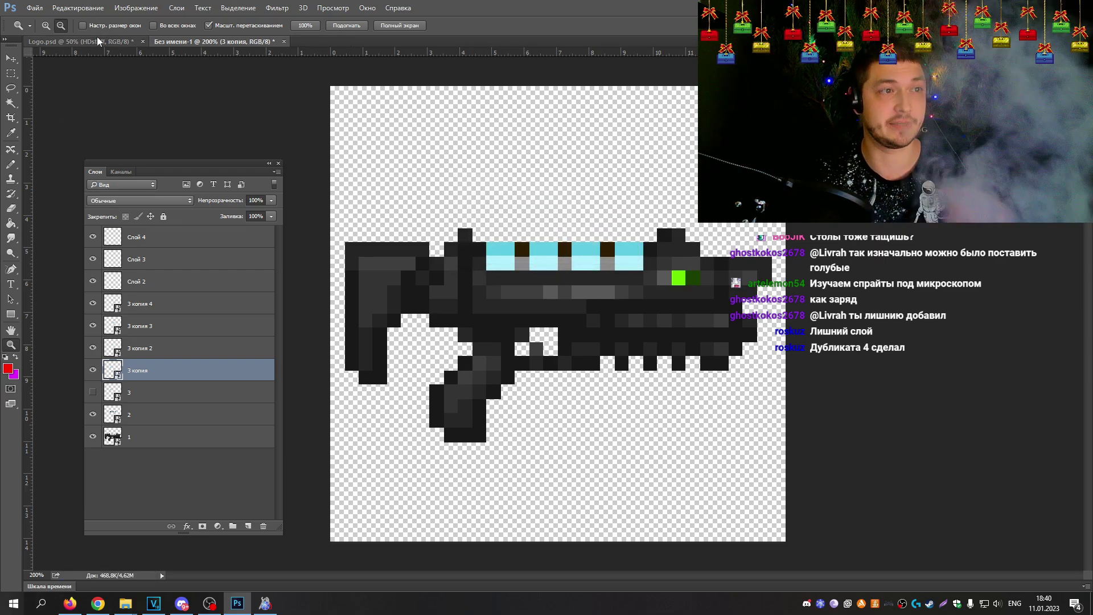
# Step: In Logo.psd, place the lasergun image above layer "latest" and position it at the character's hip over the sabre, keeping 100% scale
pyautogui.click(79, 41)
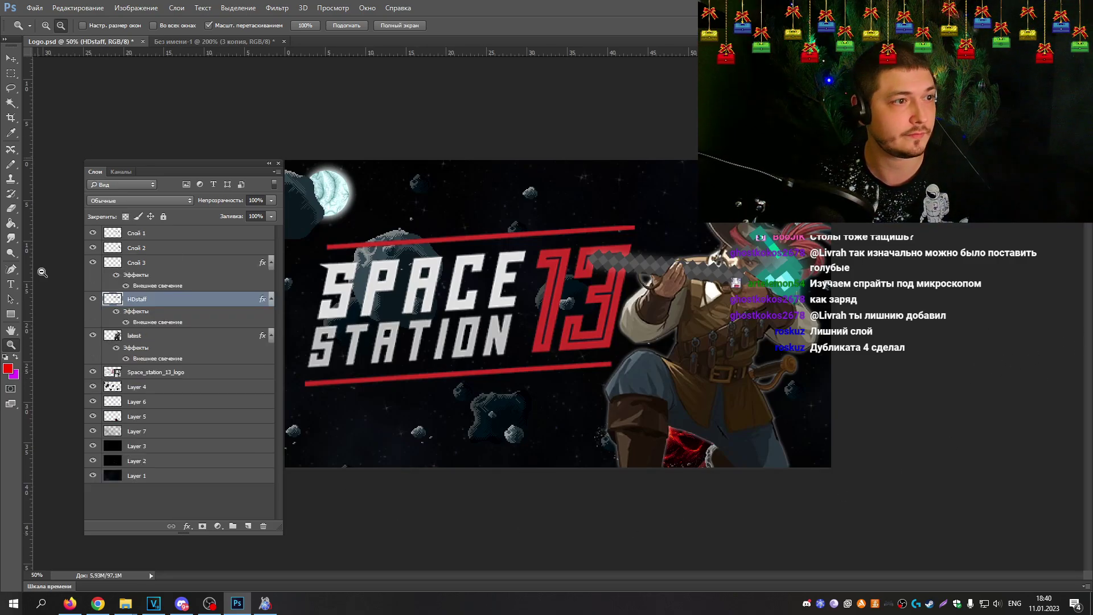
pyautogui.click(708, 288)
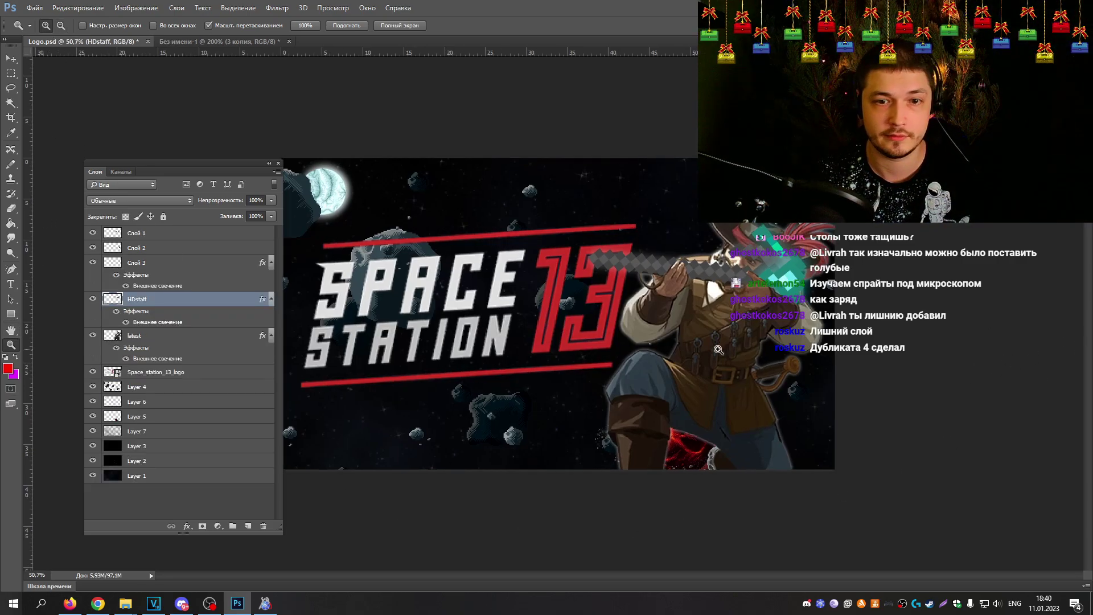
pyautogui.click(708, 288)
pyautogui.click(707, 288)
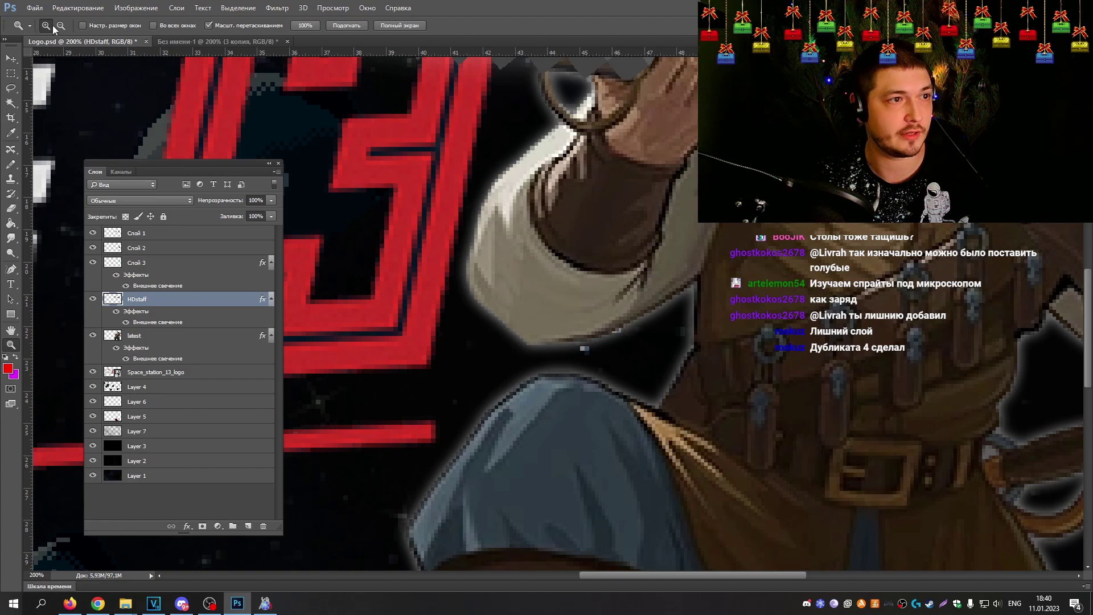
pyautogui.keyDown('alt'); pyautogui.click(822, 304); pyautogui.keyUp('alt')
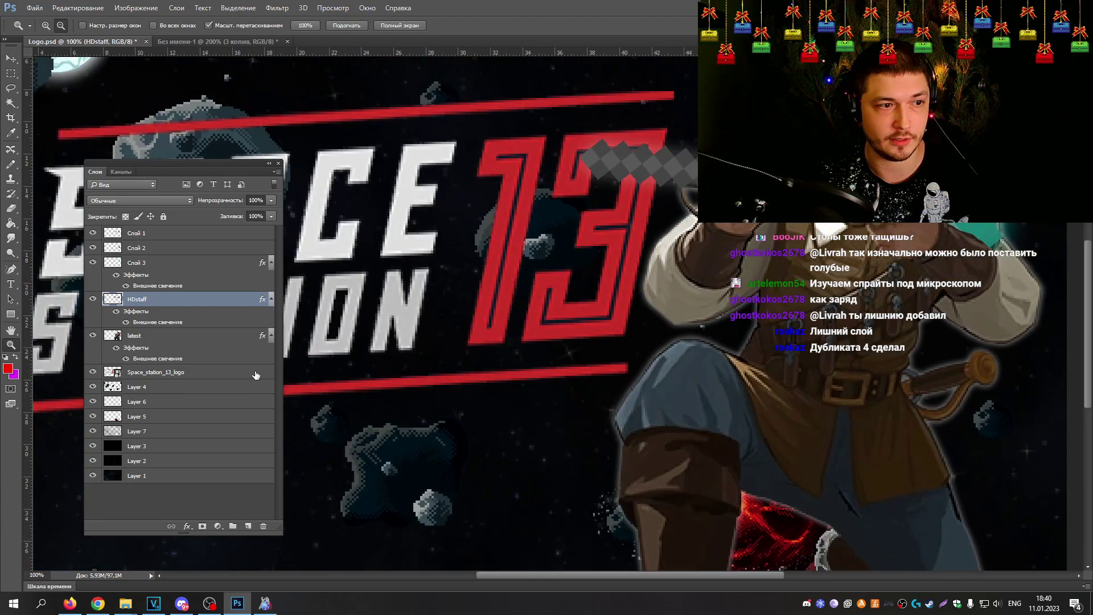
pyautogui.click(133, 336)
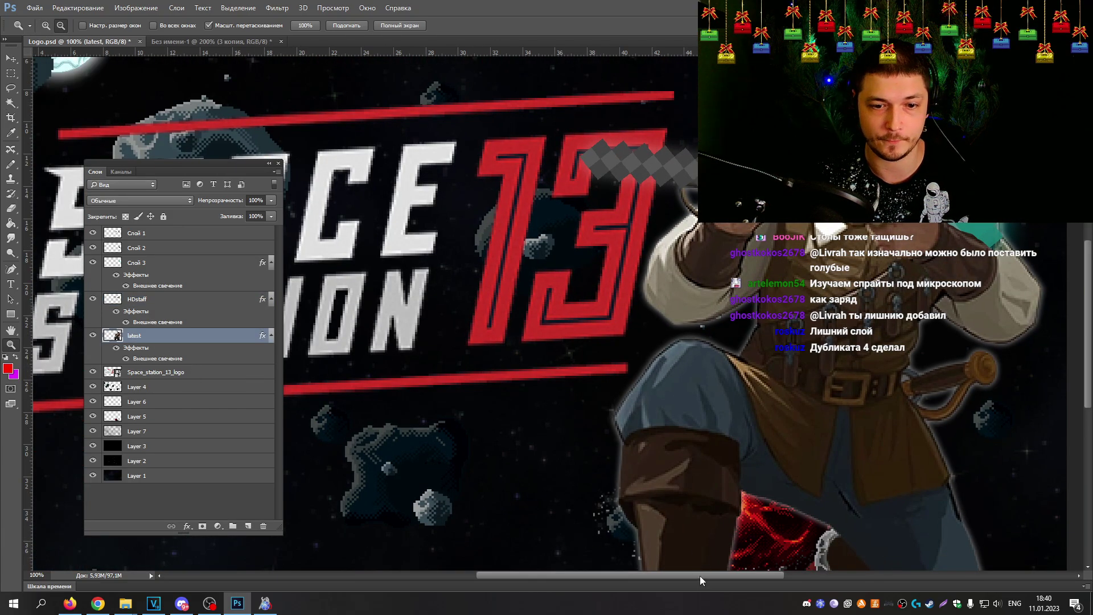
pyautogui.moveTo(699, 576); pyautogui.dragTo(739, 576)
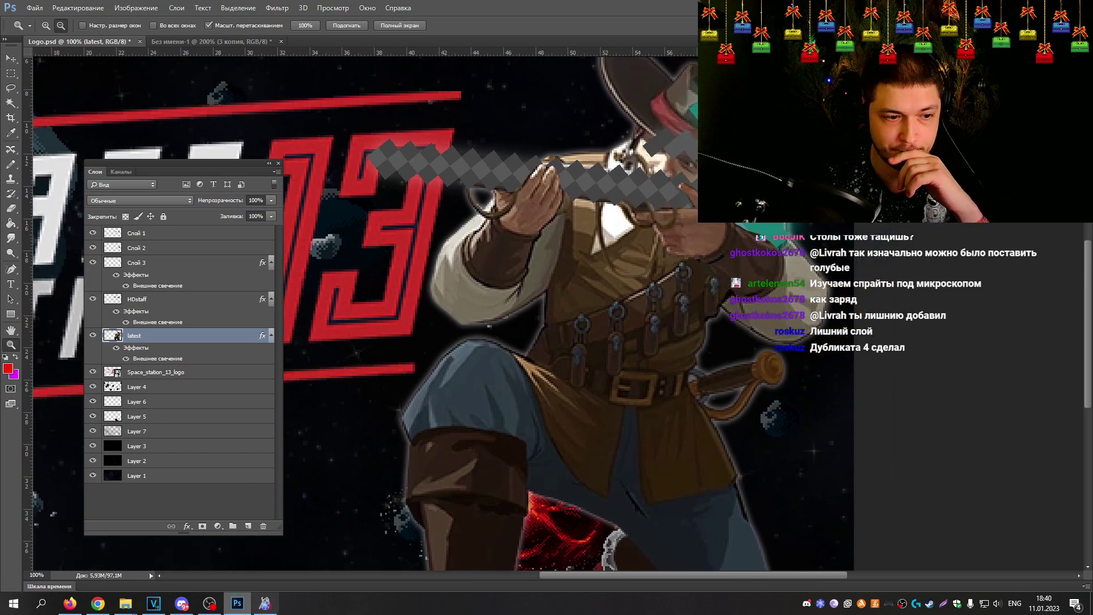
pyautogui.moveTo(131, 607)
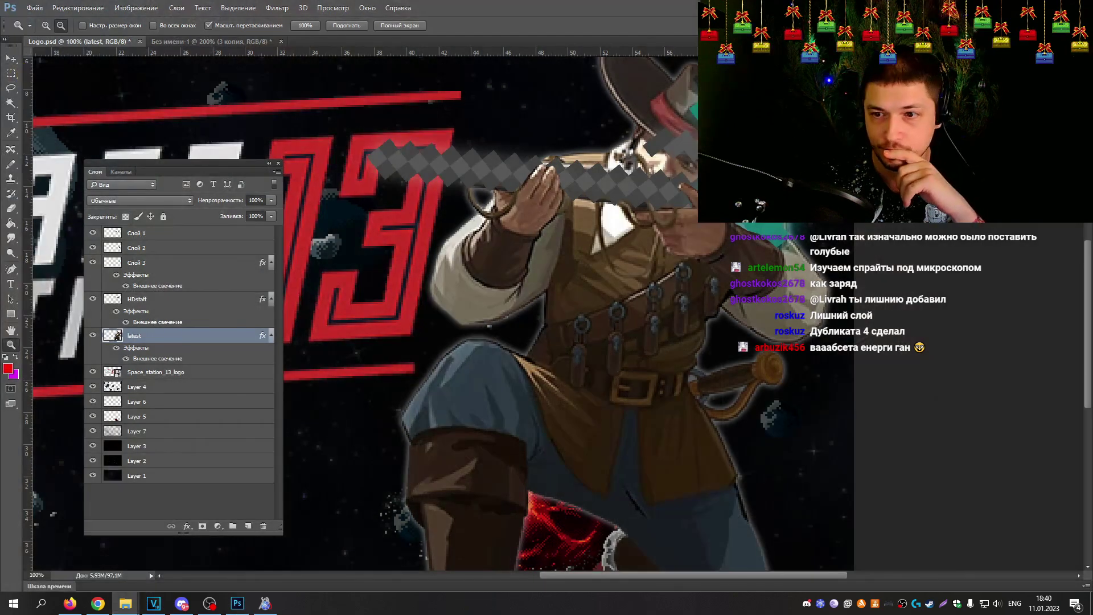
pyautogui.moveTo(600, 392); pyautogui.dragTo(578, 398)
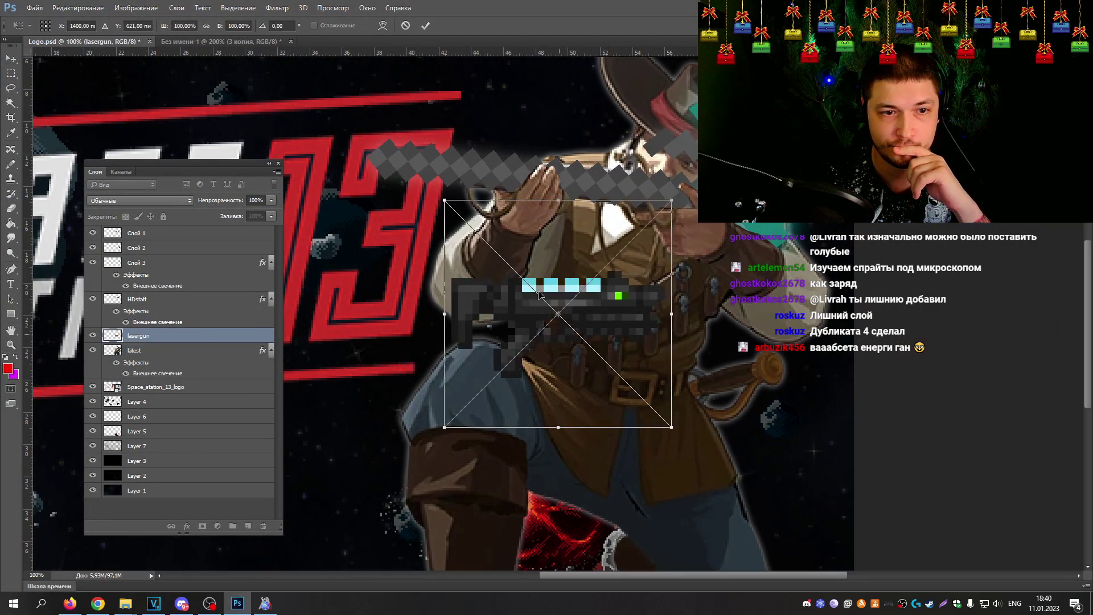
pyautogui.moveTo(631, 299); pyautogui.dragTo(773, 375)
pyautogui.press('Return')
pyautogui.press('z')
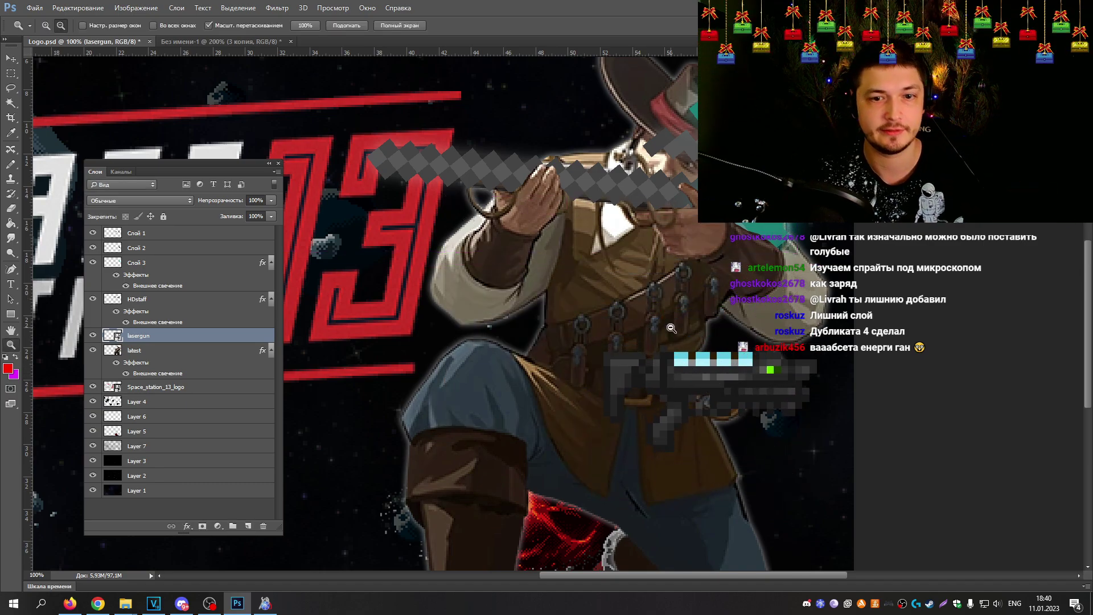
# Step: Try flipping the lasergun layer vertically, and undo the flip
pyautogui.click(69, 8)
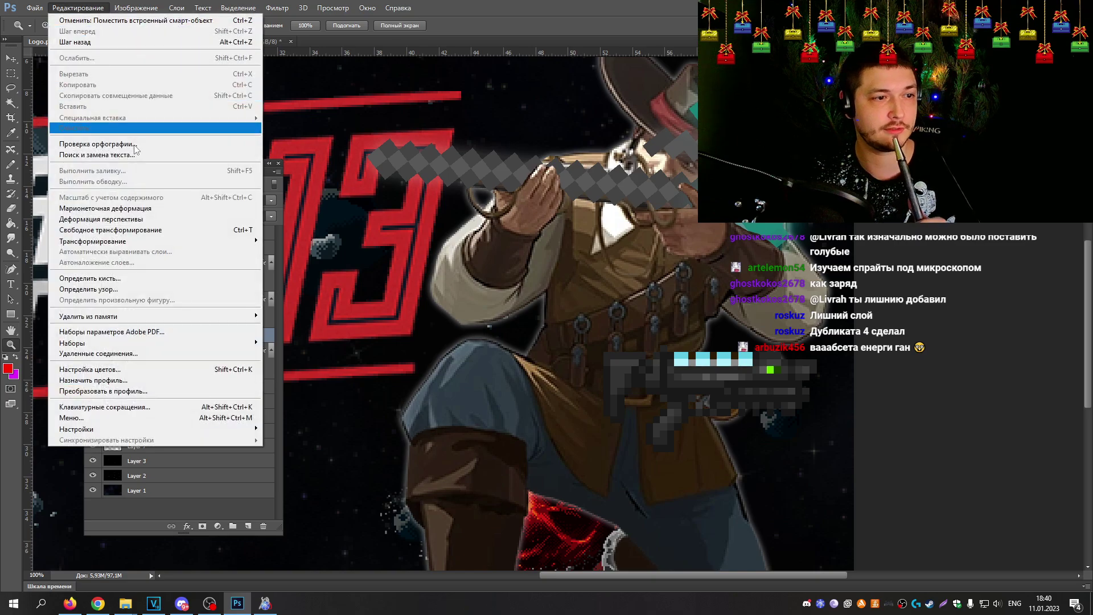
pyautogui.moveTo(197, 241)
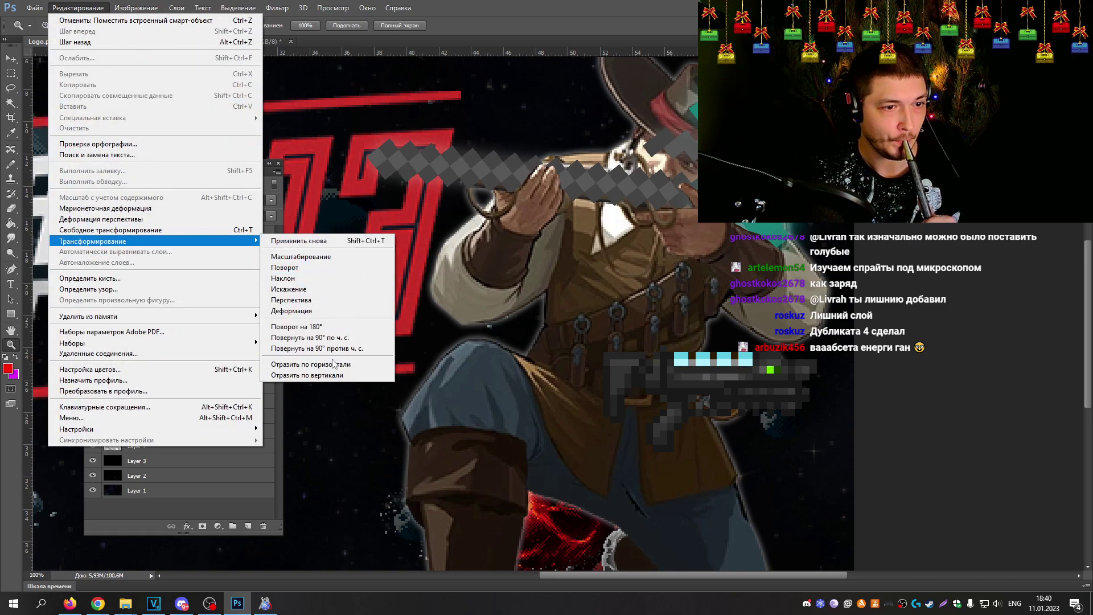
pyautogui.click(331, 376)
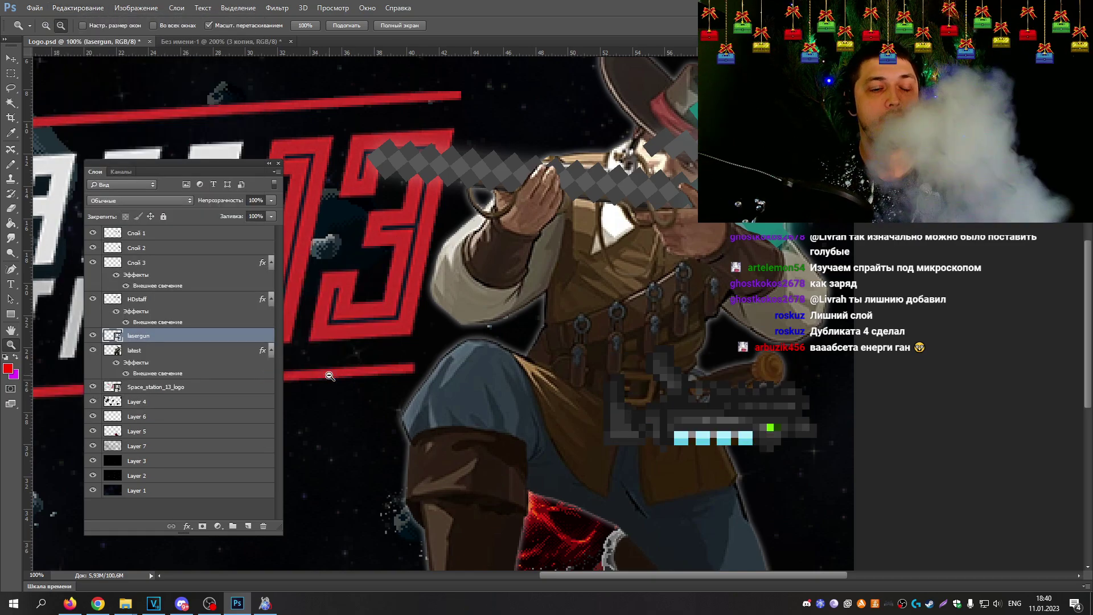
pyautogui.hotkey('ctrl', 'z')
# Step: Flip the lasergun layer horizontally and move it below layer "latest" in the layer order
pyautogui.click(78, 7)
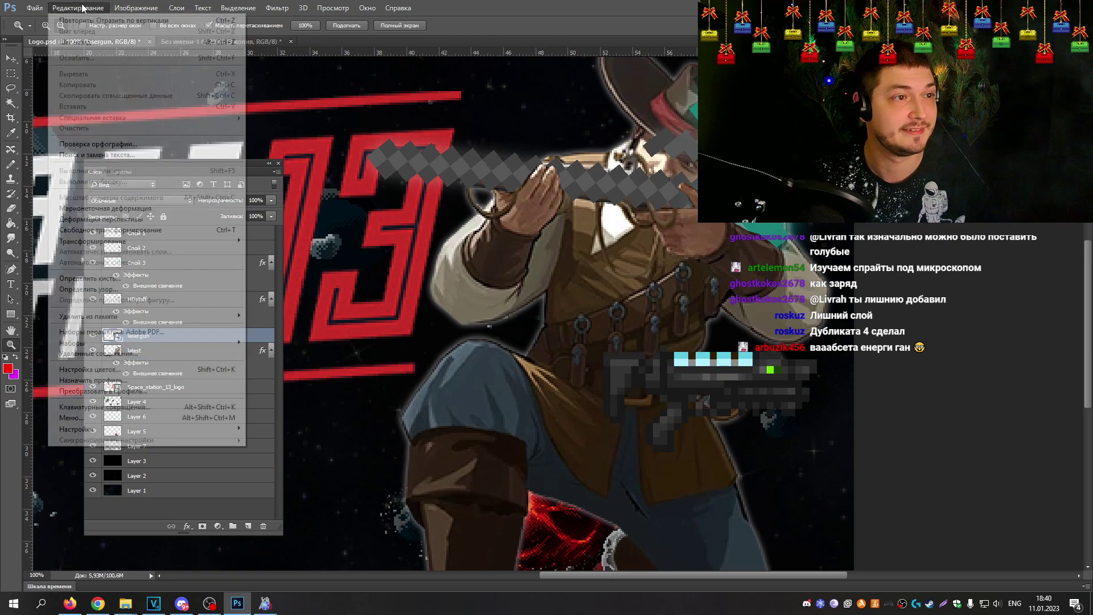
pyautogui.moveTo(171, 241)
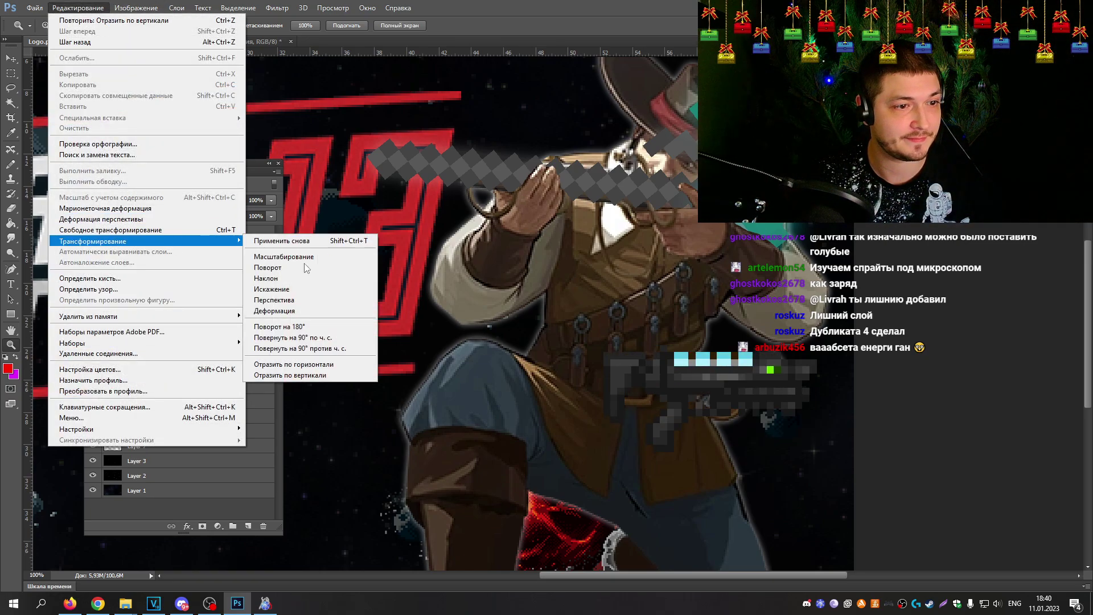
pyautogui.click(319, 373)
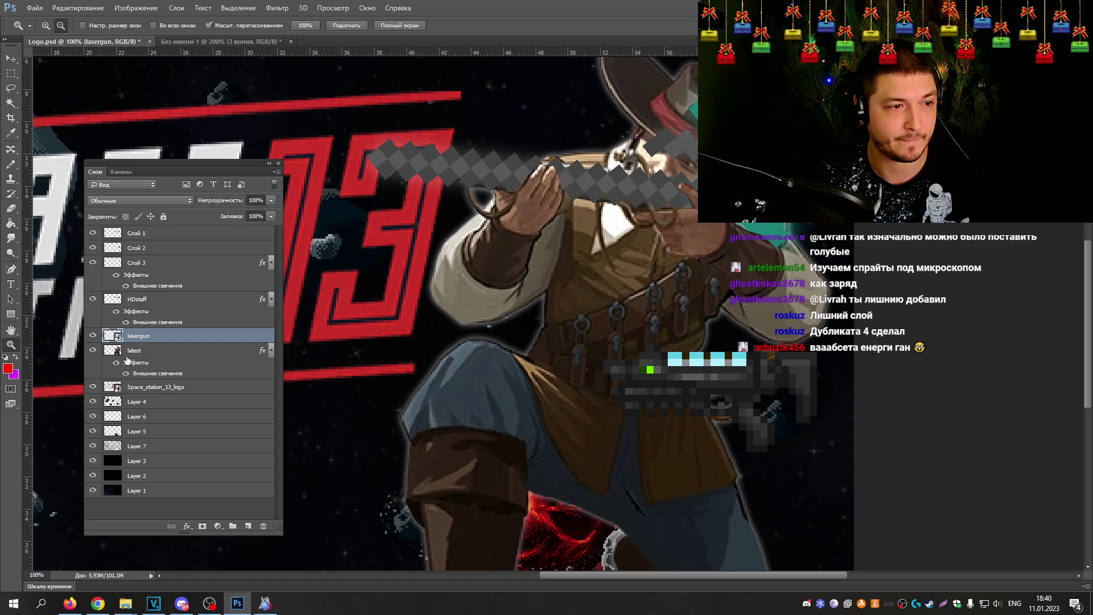
pyautogui.moveTo(153, 353); pyautogui.dragTo(155, 377)
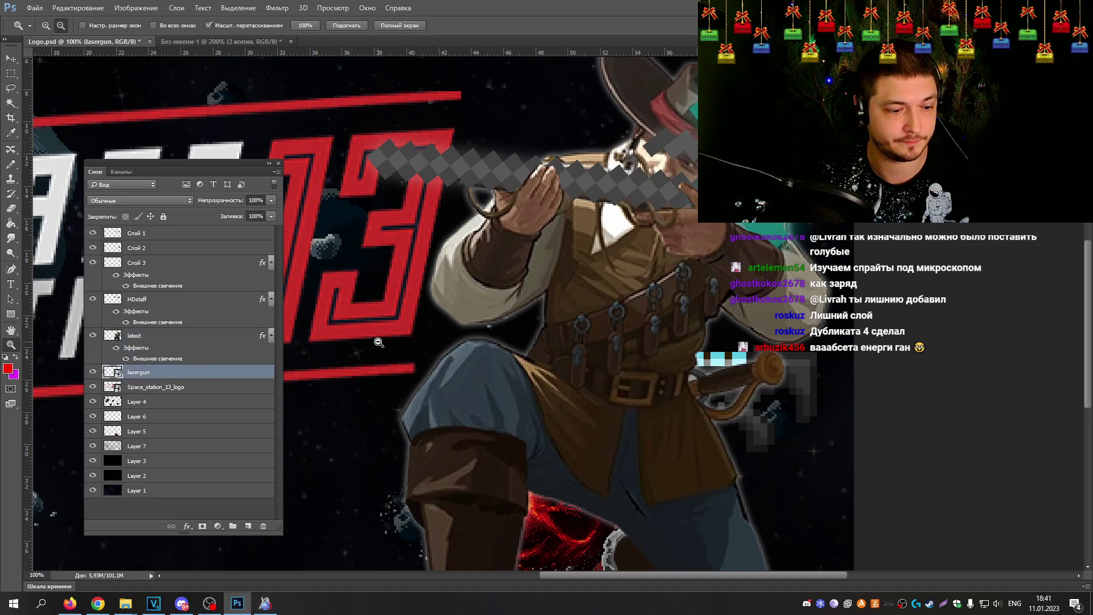
# Step: Rotate the lasergun layer counterclockwise by about 16.6° so the gun's muzzle tilts down behind the character's belt
pyautogui.hotkey('ctrl', 't')
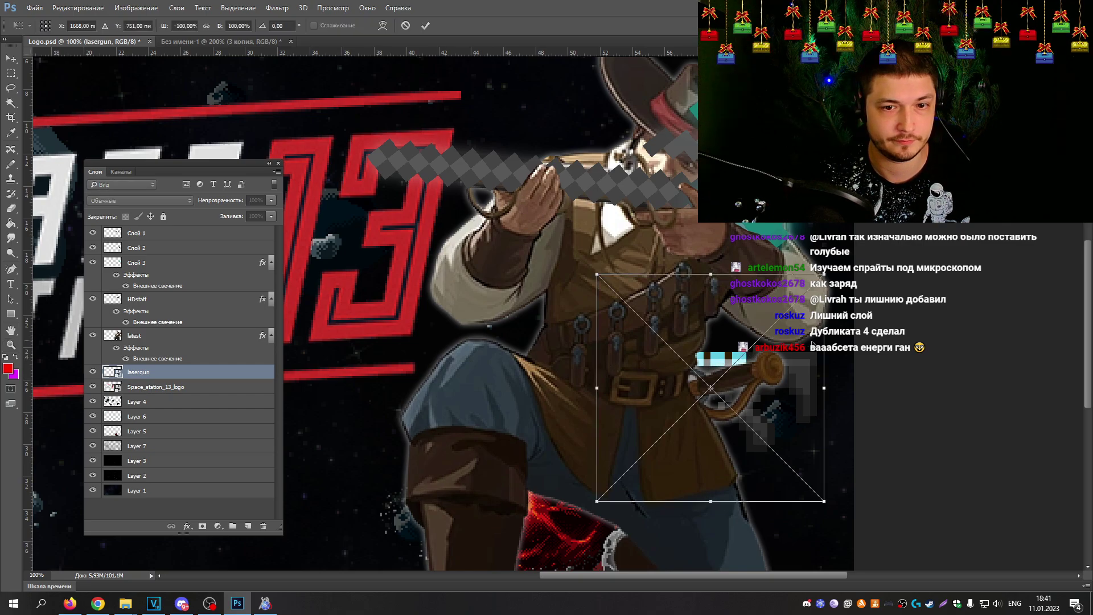
pyautogui.moveTo(833, 263); pyautogui.dragTo(803, 331)
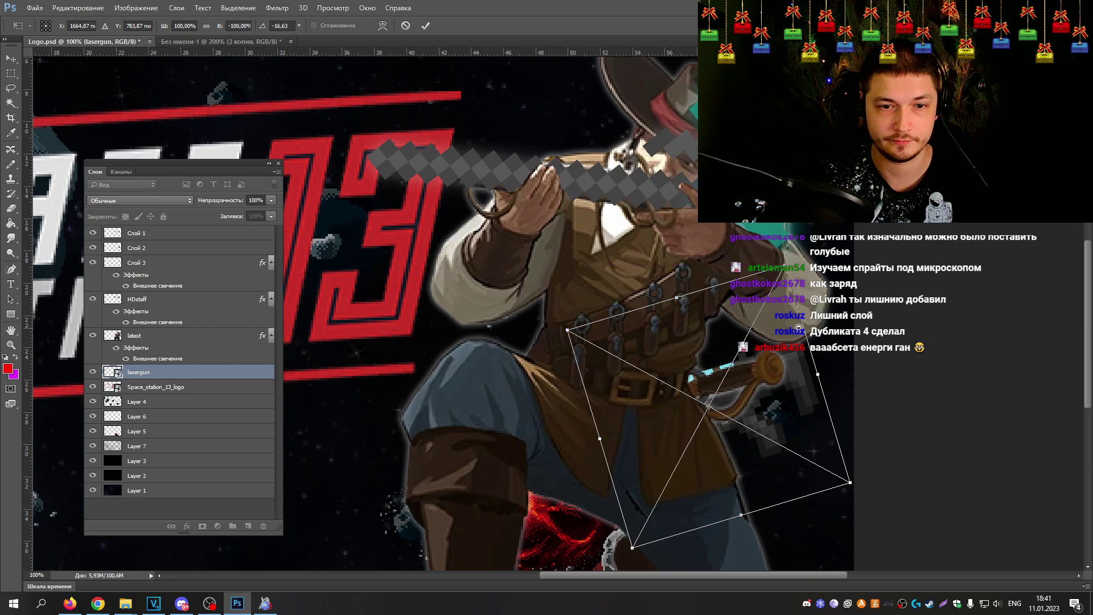
pyautogui.press('Return')
pyautogui.press('z')
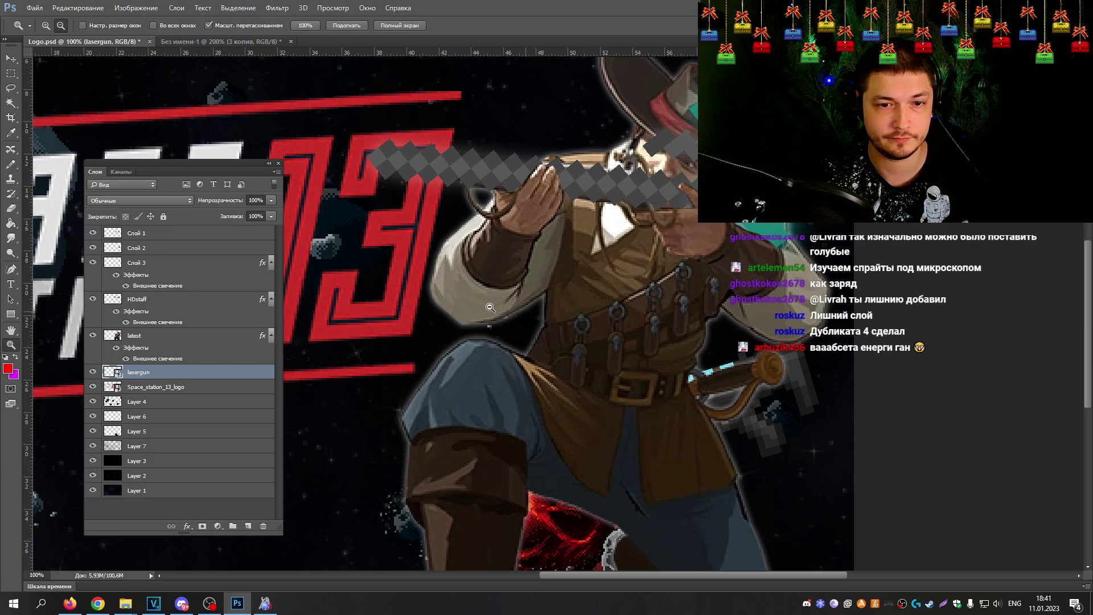
# Step: On layer "latest", erase the sabre's hilt and guard at the character's hip with a 51 px eraser
pyautogui.click(142, 346)
pyautogui.click(708, 380)
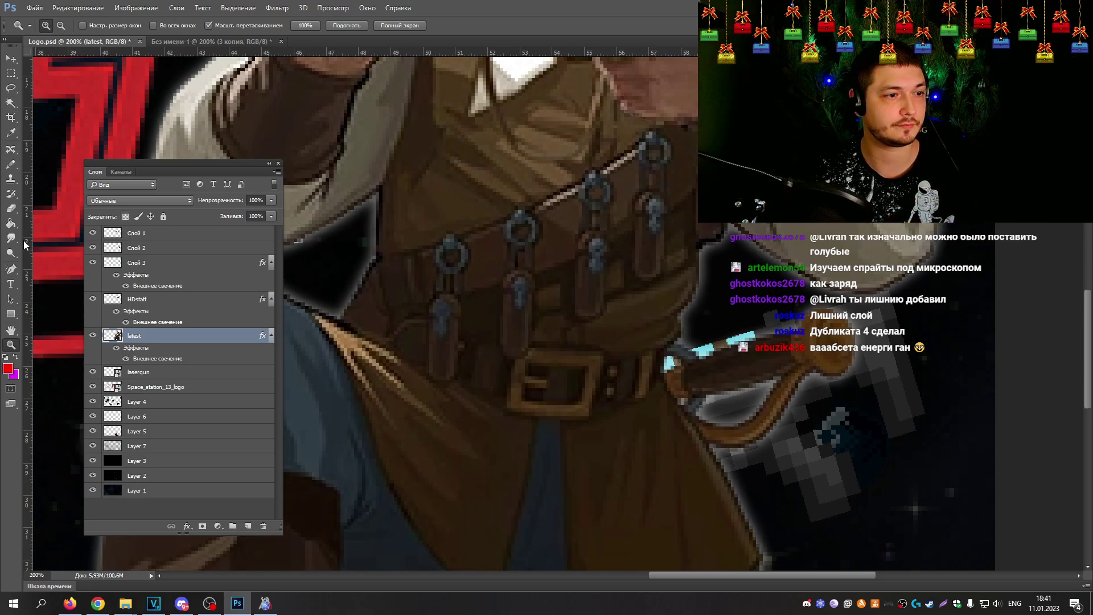
pyautogui.click(12, 210)
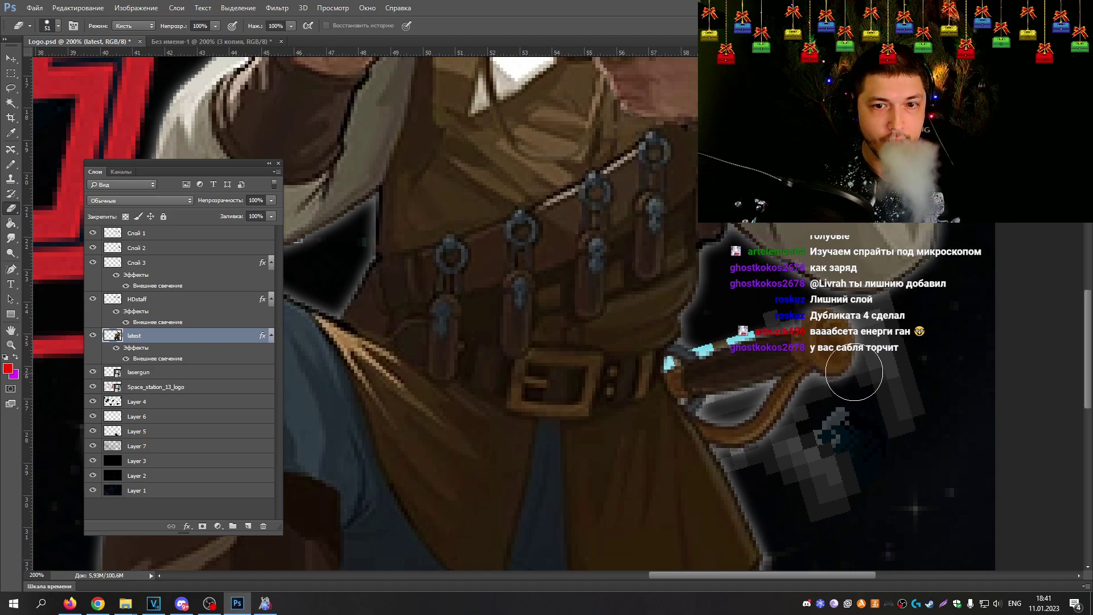
pyautogui.moveTo(821, 348)
pyautogui.mouseDown()
pyautogui.moveTo(833, 393)
pyautogui.moveTo(815, 359)
pyautogui.moveTo(762, 342)
pyautogui.moveTo(789, 404)
pyautogui.moveTo(767, 396)
pyautogui.moveTo(759, 413)
pyautogui.moveTo(738, 376)
pyautogui.mouseUp()
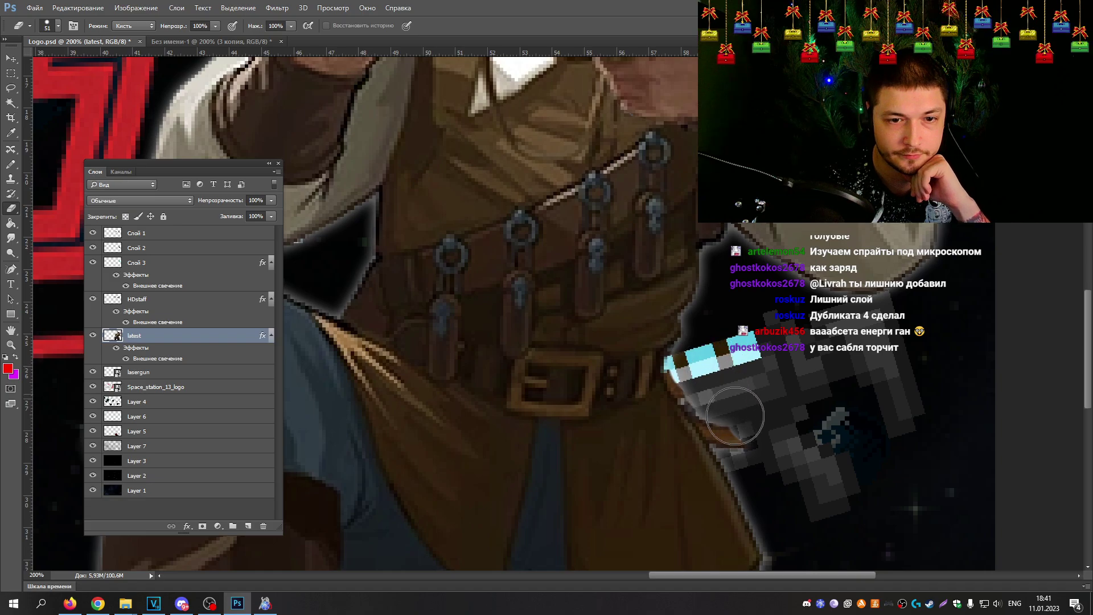
# Step: On layer "latest", erase the remaining sabre fragments along the character's hip with a 15 px eraser
pyautogui.click(58, 26)
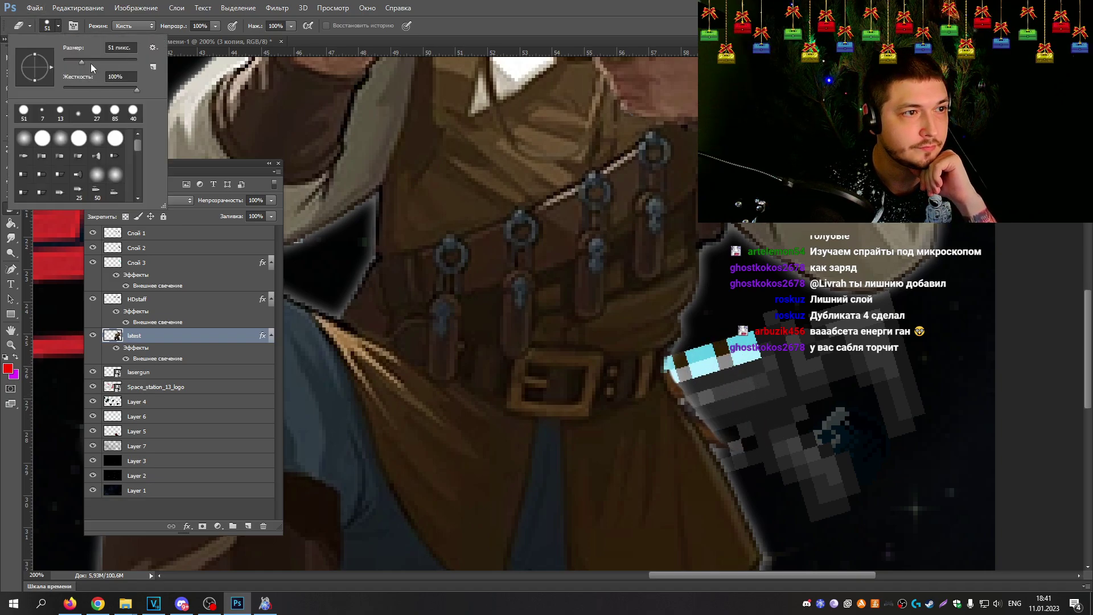
pyautogui.moveTo(90, 63); pyautogui.dragTo(73, 63)
pyautogui.click(10, 254)
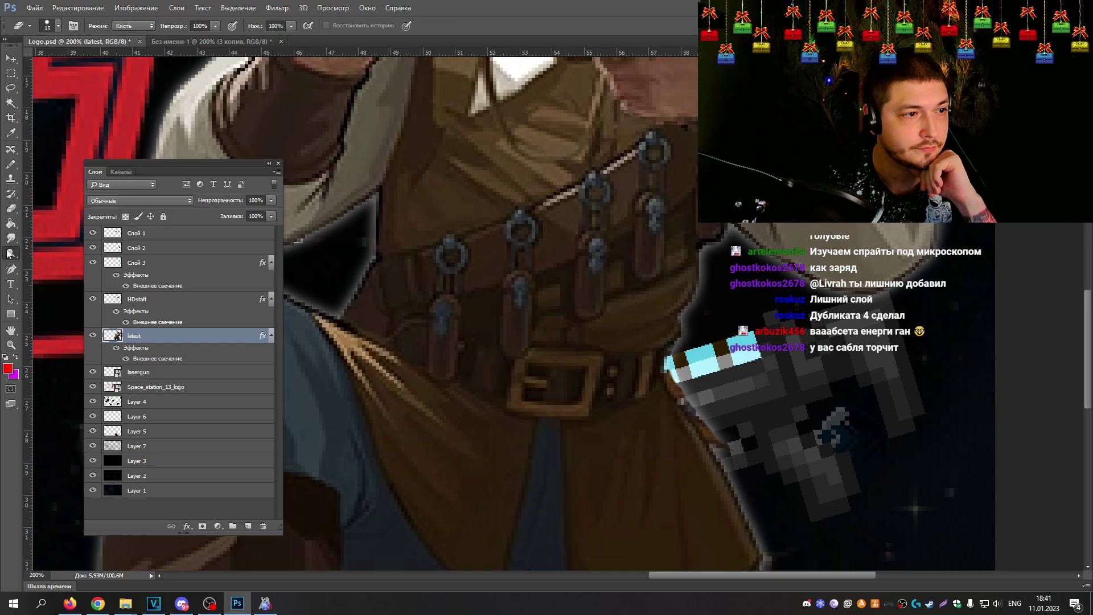
pyautogui.click(10, 254)
pyautogui.press('z')
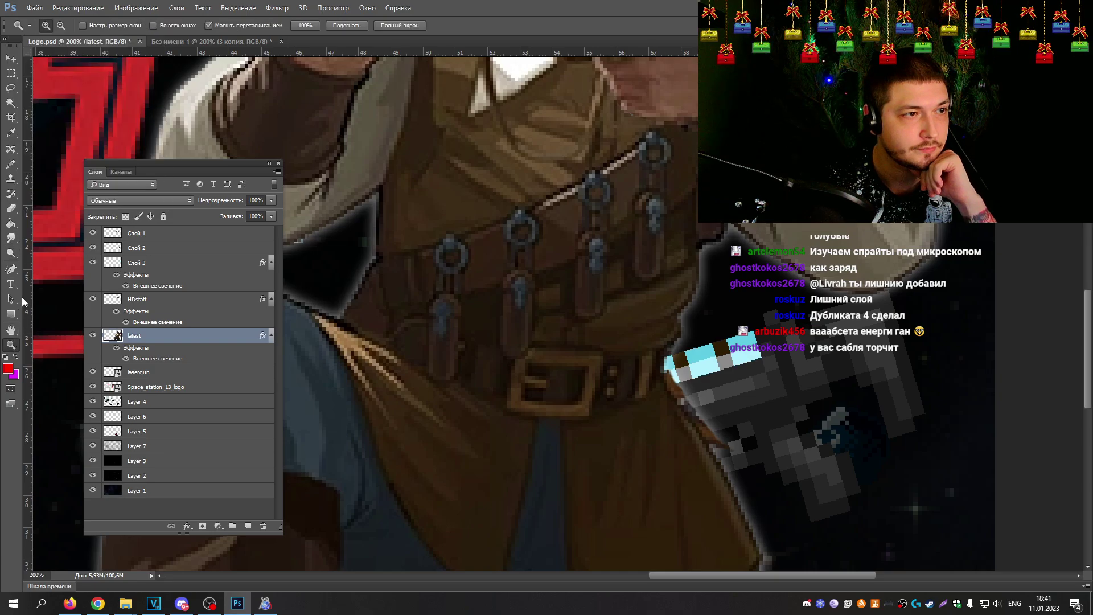
pyautogui.click(685, 398)
pyautogui.click(685, 399)
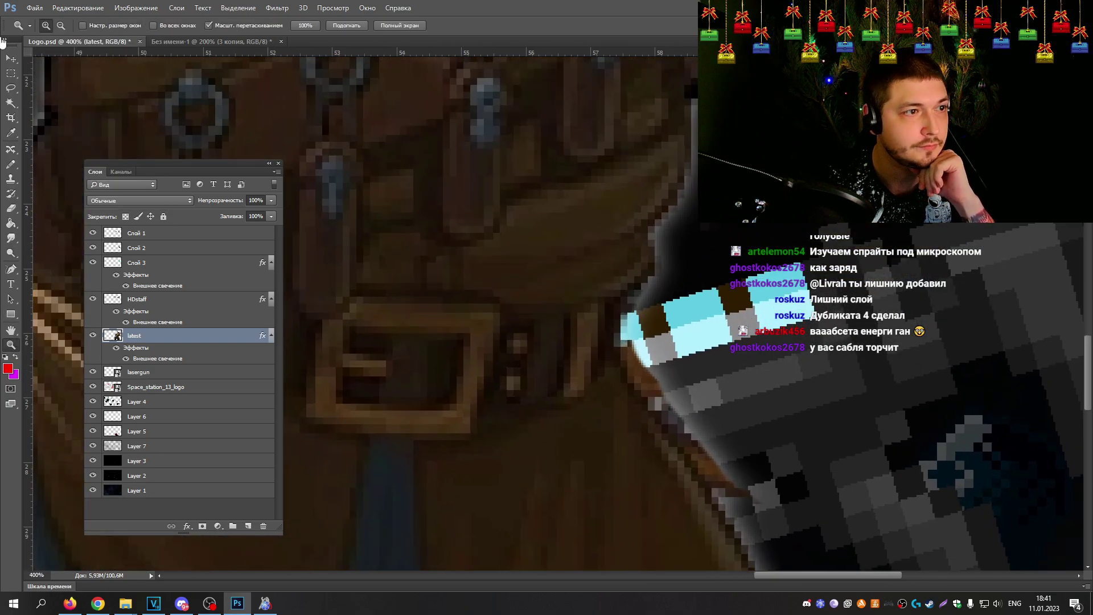
pyautogui.click(10, 208)
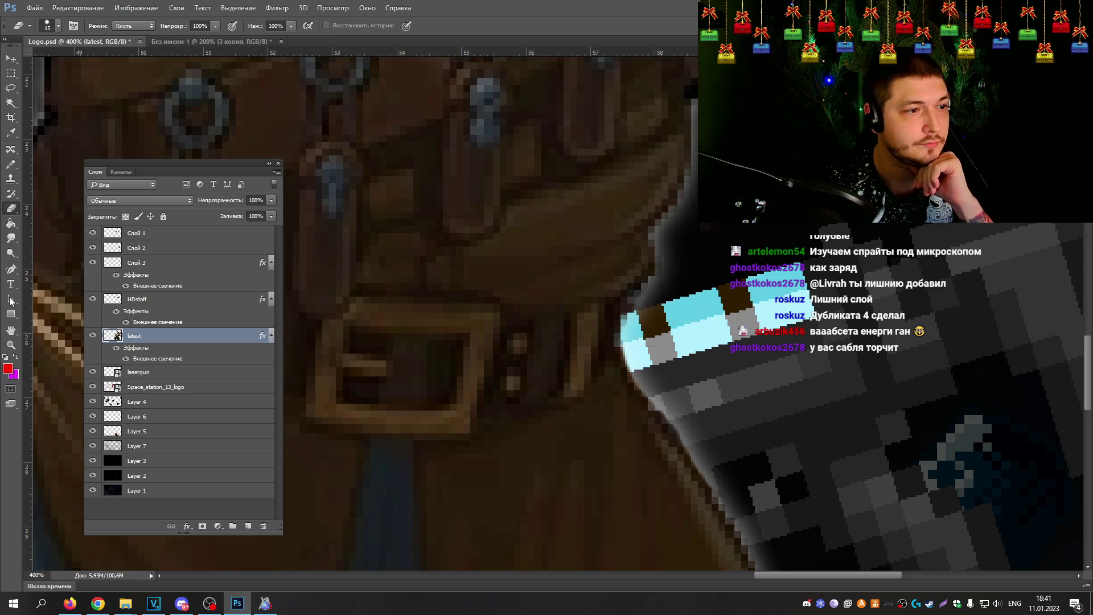
# Step: Add an outer glow to the lasergun layer in a light grey colour, with 35% opacity and a size of 16 px
pyautogui.click(10, 345)
pyautogui.keyDown('alt'); pyautogui.click(573, 276); pyautogui.keyUp('alt')
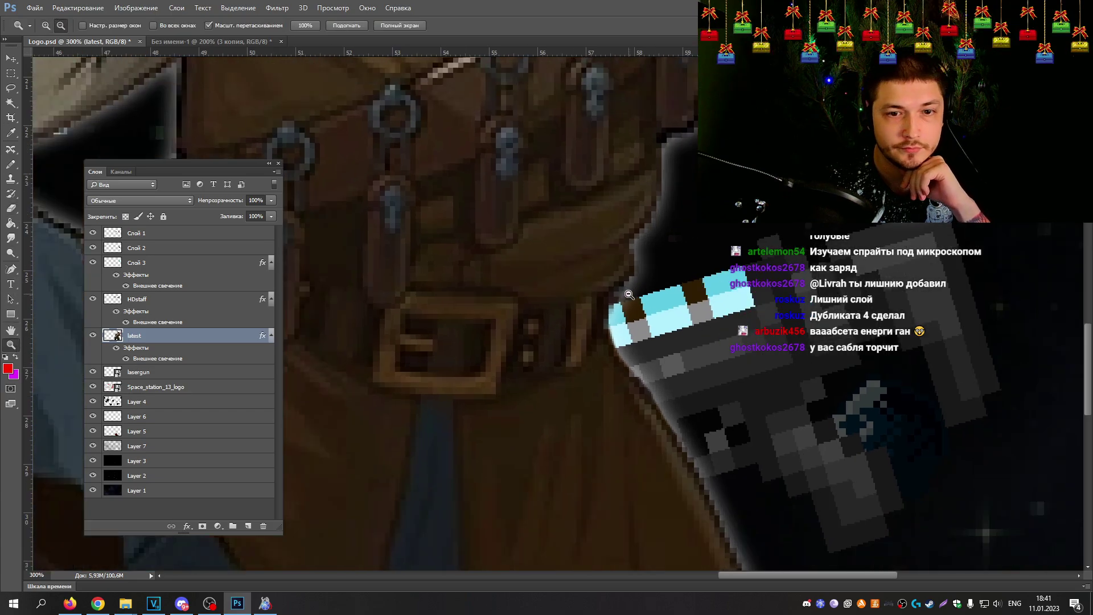
pyautogui.keyDown('alt'); pyautogui.click(593, 278); pyautogui.keyUp('alt')
pyautogui.keyDown('alt'); pyautogui.click(632, 282); pyautogui.keyUp('alt')
pyautogui.keyDown('alt'); pyautogui.click(633, 282); pyautogui.keyUp('alt')
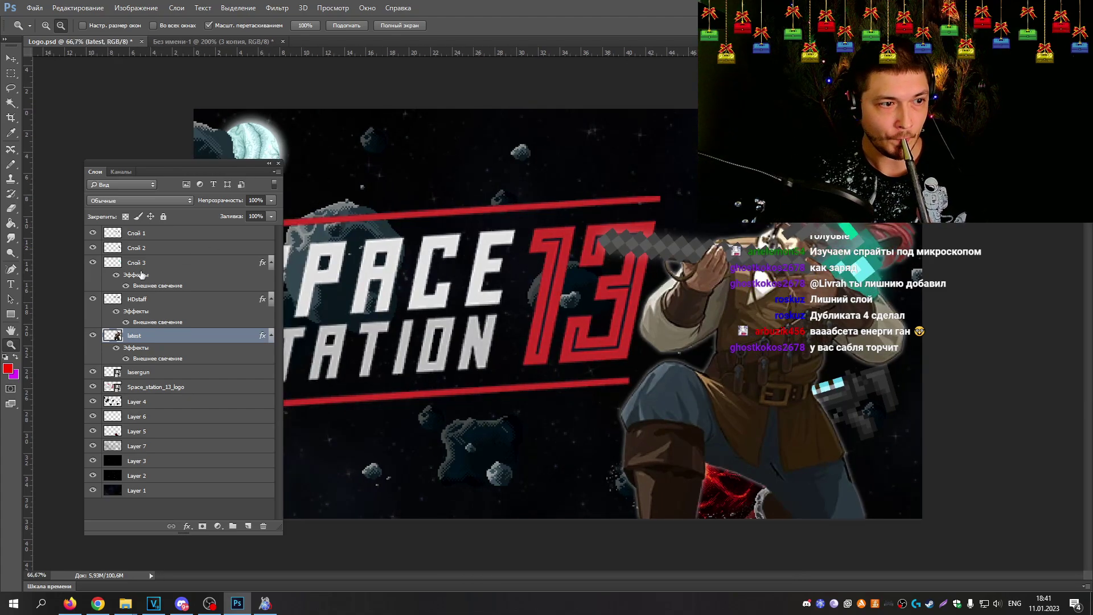
pyautogui.click(182, 372)
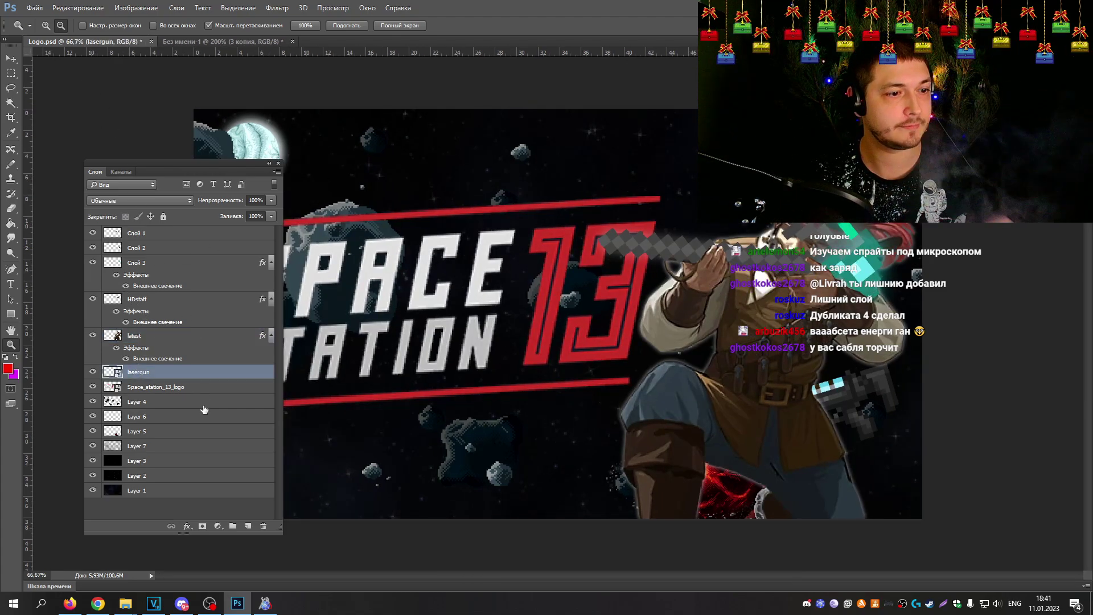
pyautogui.click(187, 525)
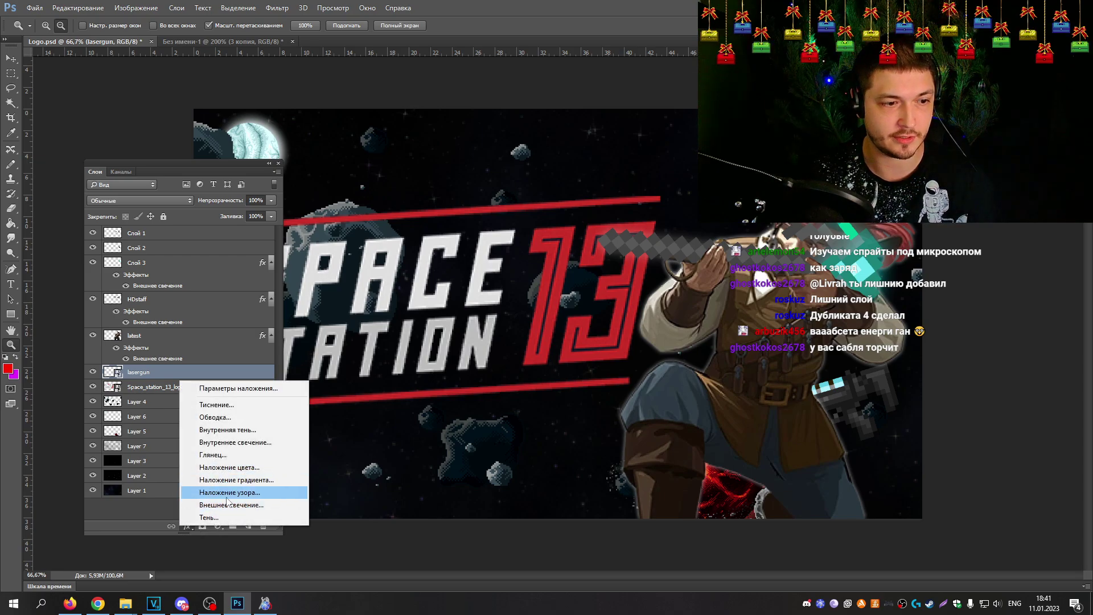
pyautogui.click(228, 504)
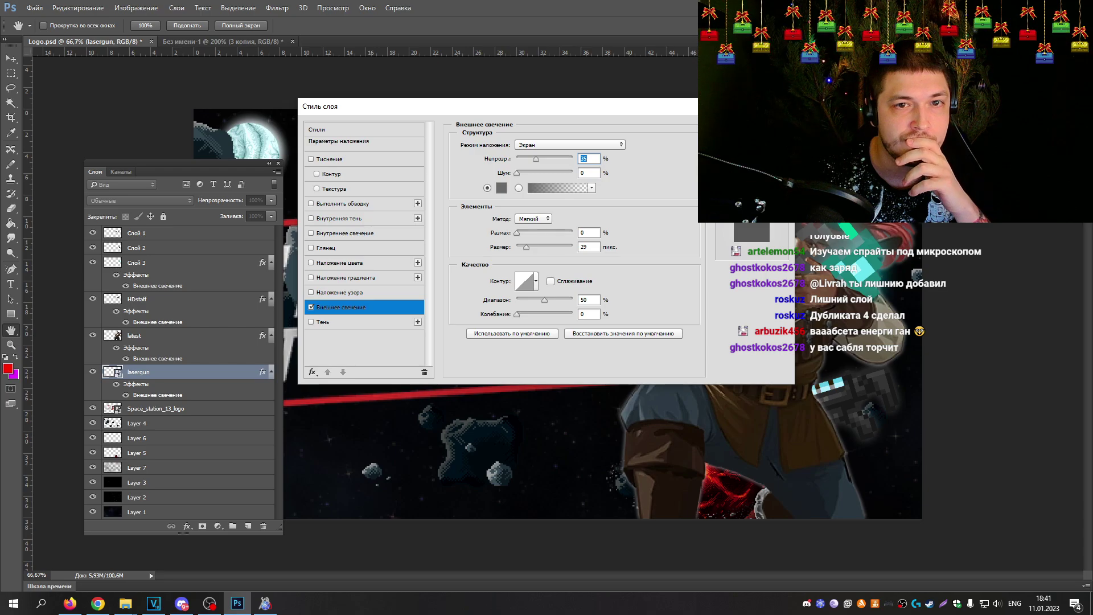
pyautogui.moveTo(719, 111); pyautogui.dragTo(599, 198)
pyautogui.click(380, 276)
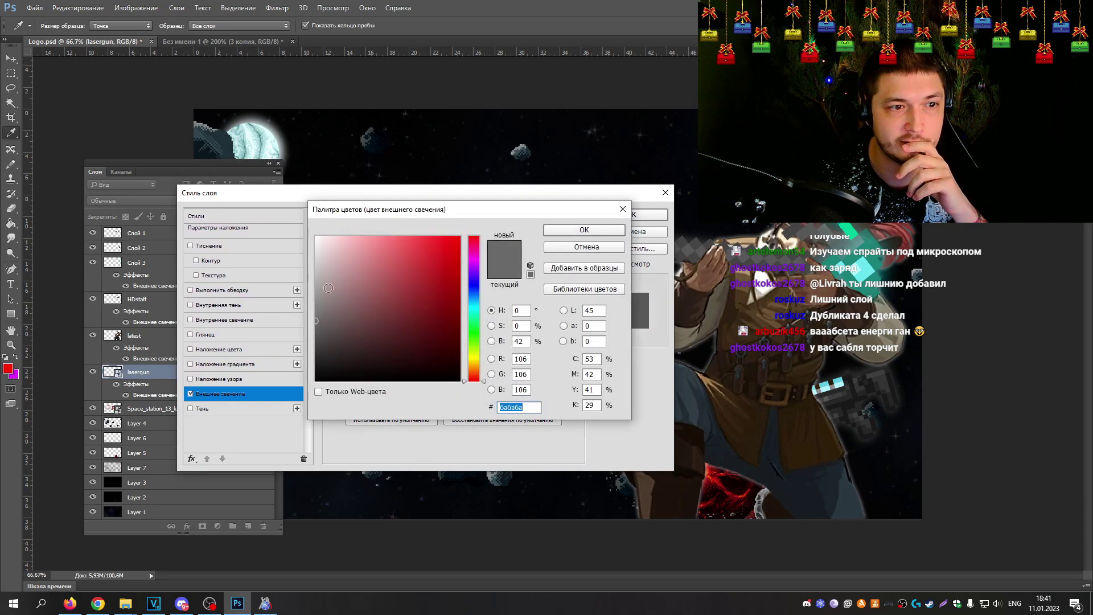
pyautogui.moveTo(319, 251); pyautogui.dragTo(315, 259)
pyautogui.click(589, 231)
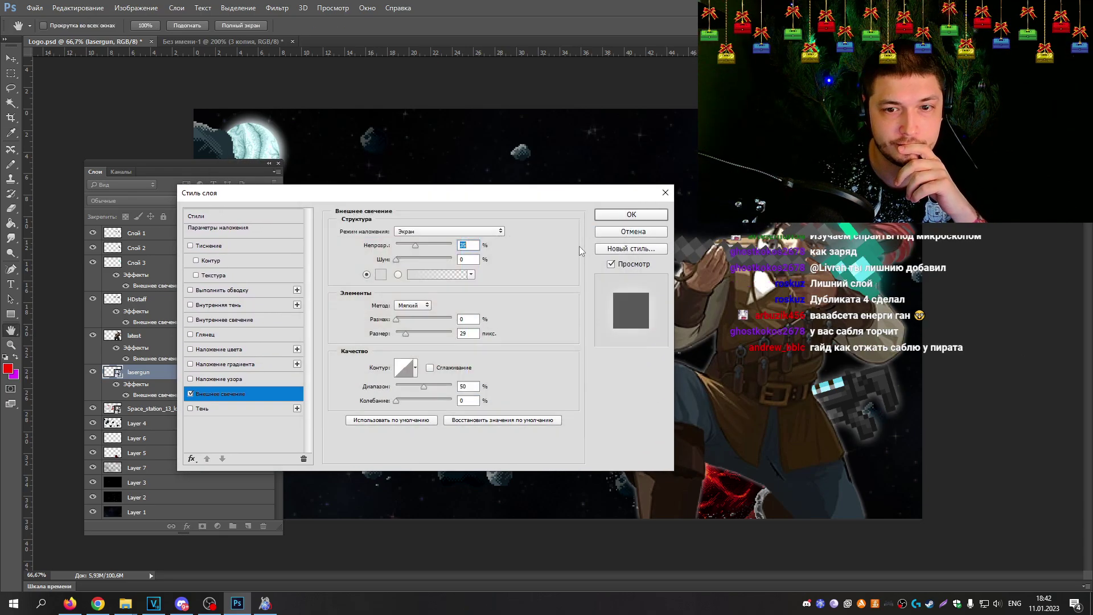
pyautogui.moveTo(409, 337); pyautogui.dragTo(403, 338)
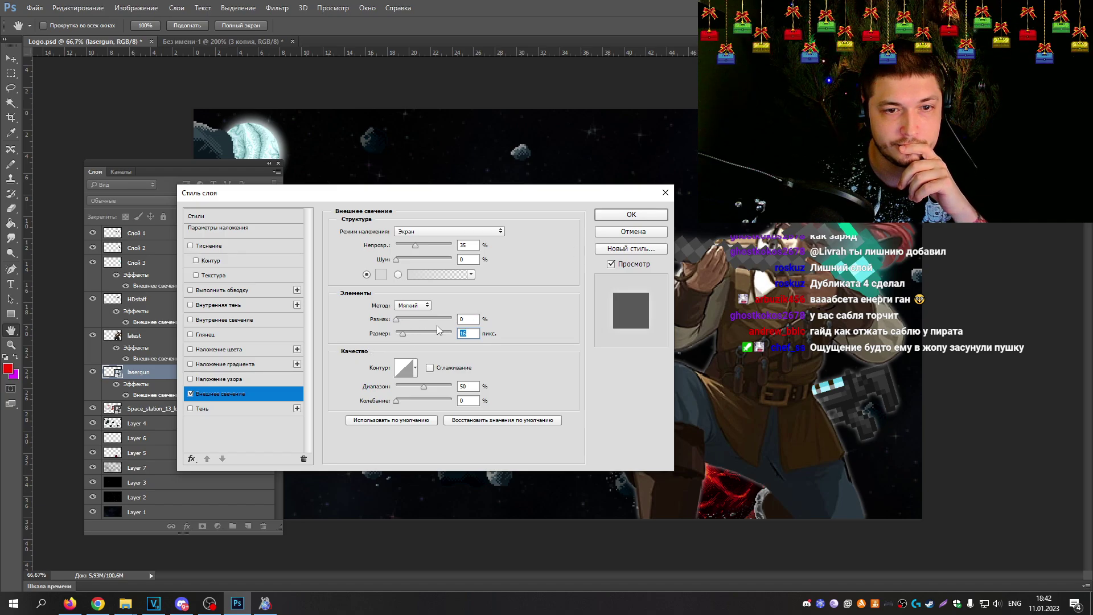
pyautogui.click(624, 216)
# Step: Shift the energy gun slightly at the character's hip and move the lasergun layer above layer "latest" in the layer order
pyautogui.press('z')
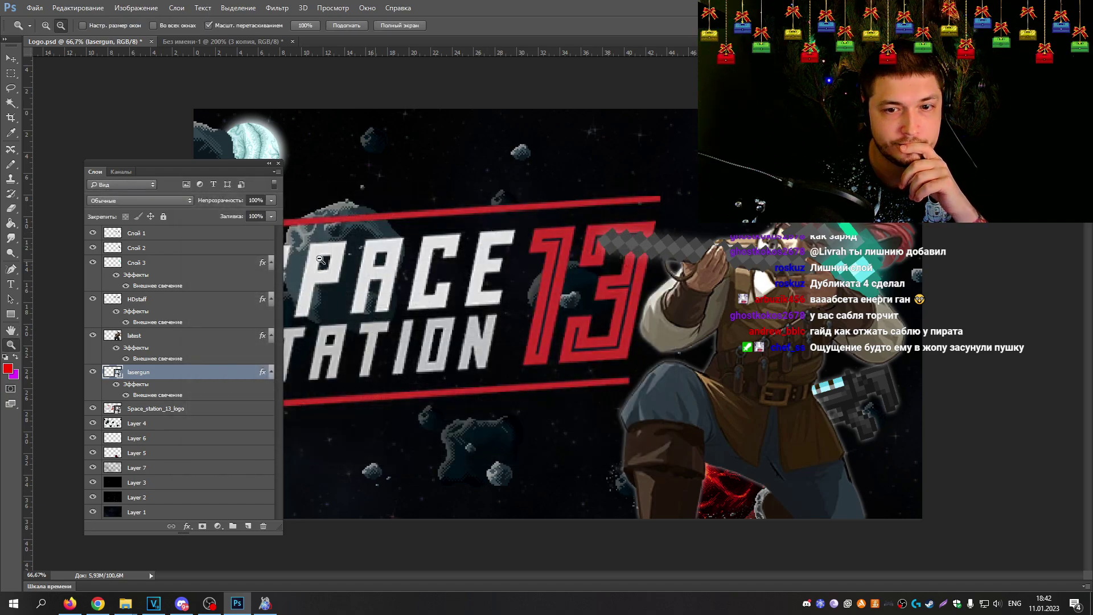
pyautogui.click(11, 58)
pyautogui.moveTo(849, 410); pyautogui.dragTo(856, 418)
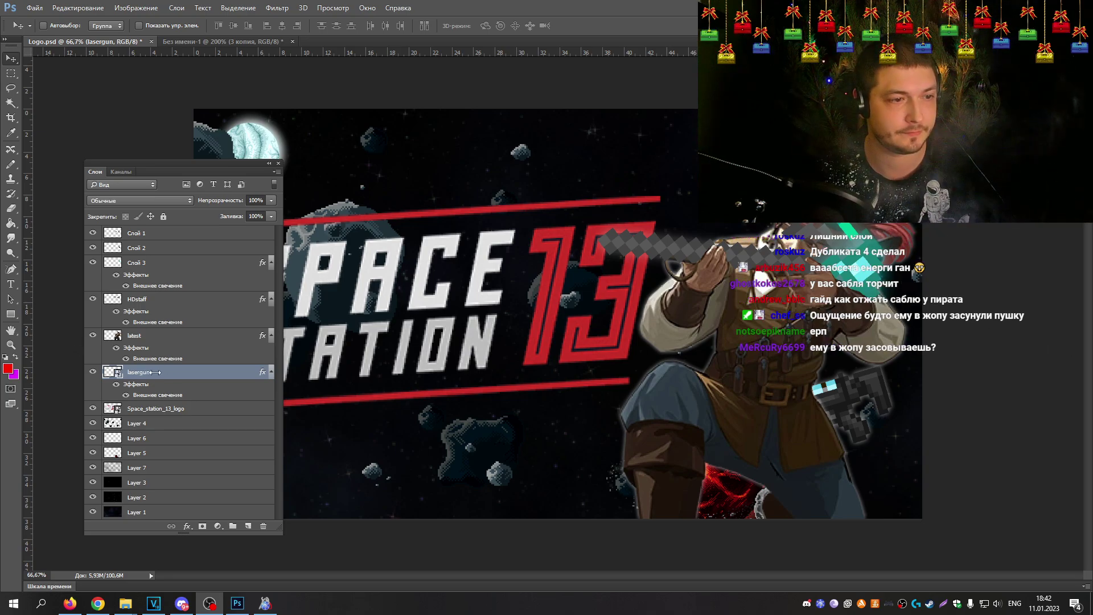
pyautogui.moveTo(161, 379); pyautogui.dragTo(163, 334)
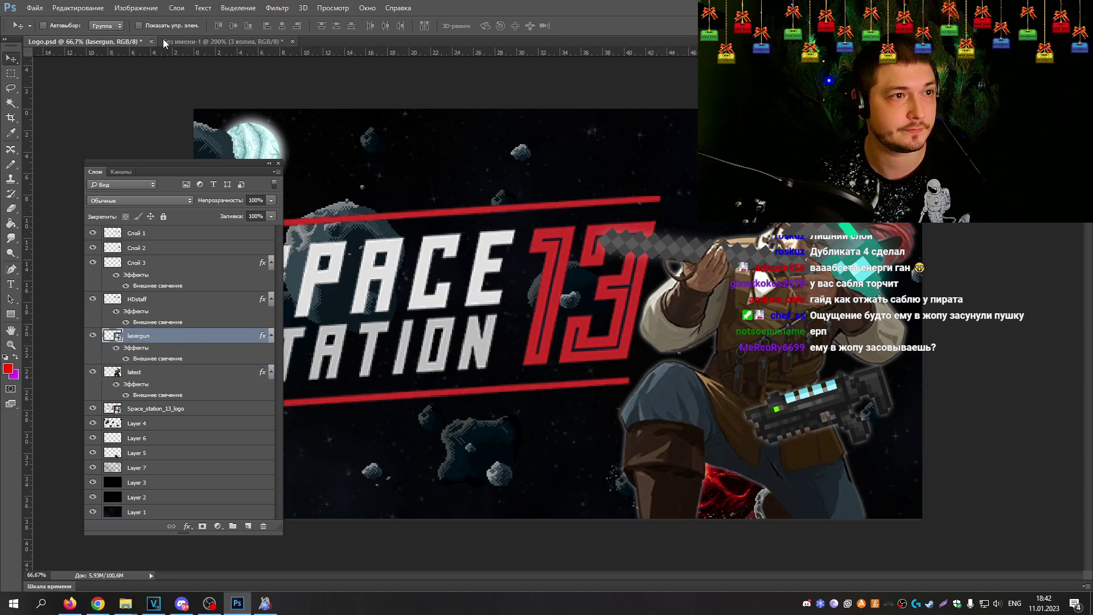
# Step: Flip the lasergun layer horizontally and rotate it to about 65.7° so the muzzle points down along the character's thigh
pyautogui.click(78, 8)
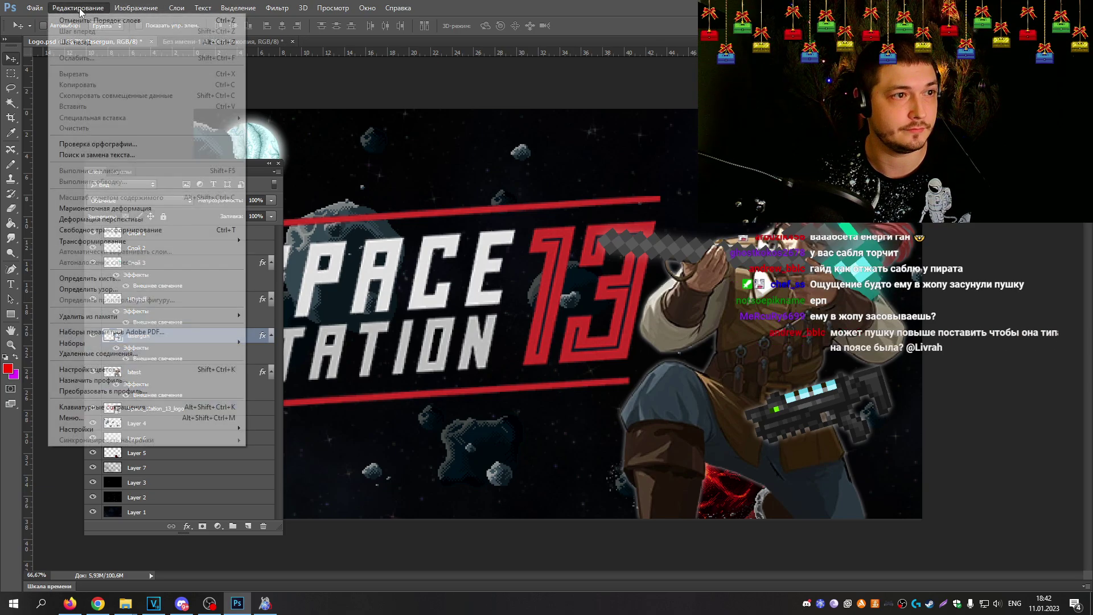
pyautogui.moveTo(143, 240)
pyautogui.click(342, 364)
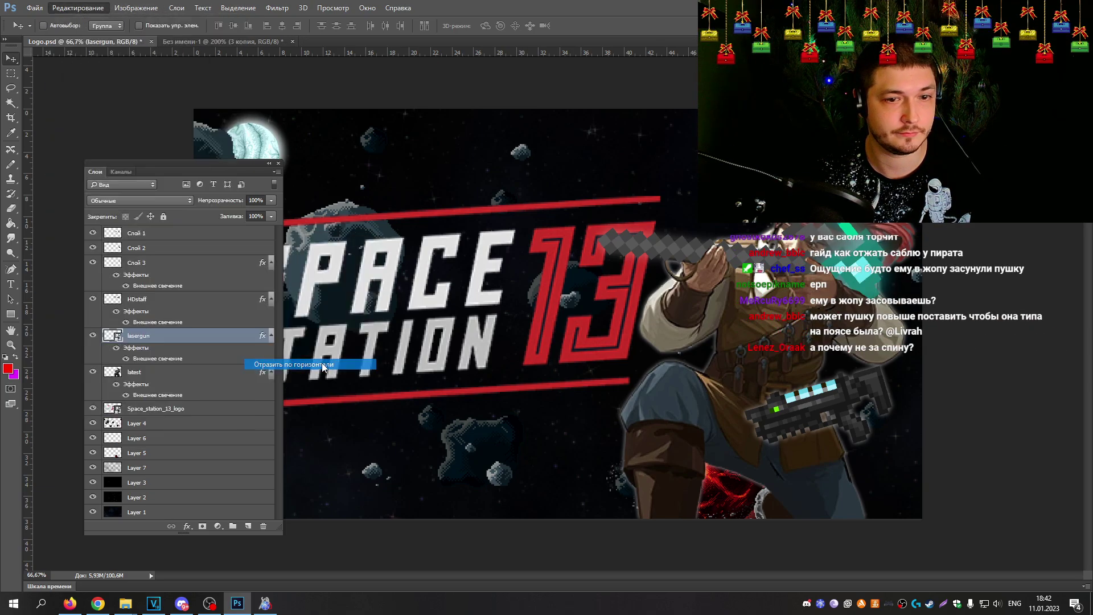
pyautogui.hotkey('ctrl', 't')
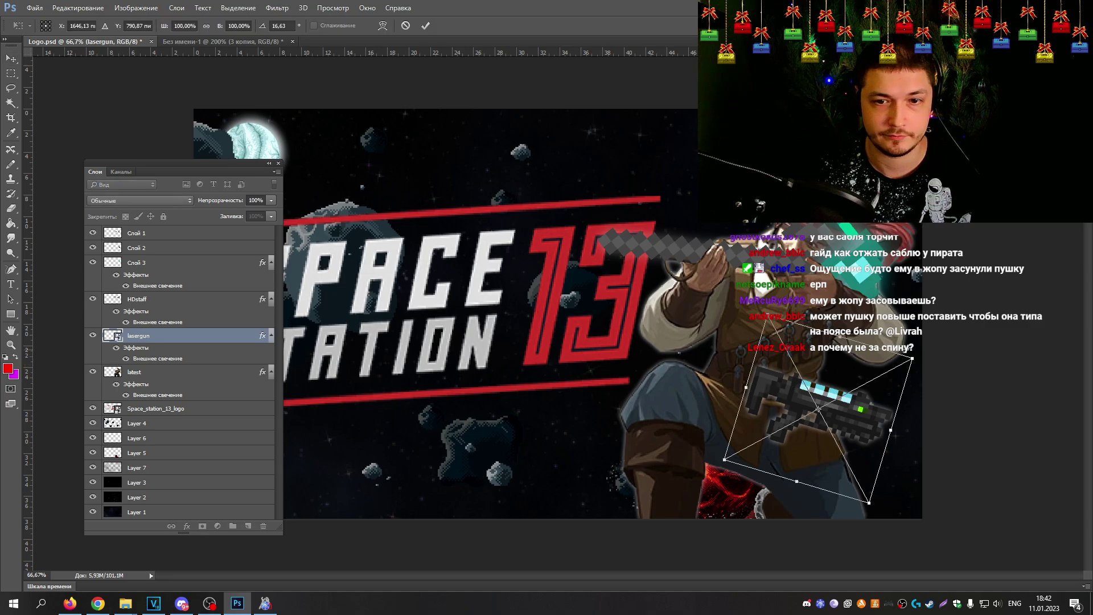
pyautogui.moveTo(854, 365); pyautogui.dragTo(890, 438)
pyautogui.press('Return')
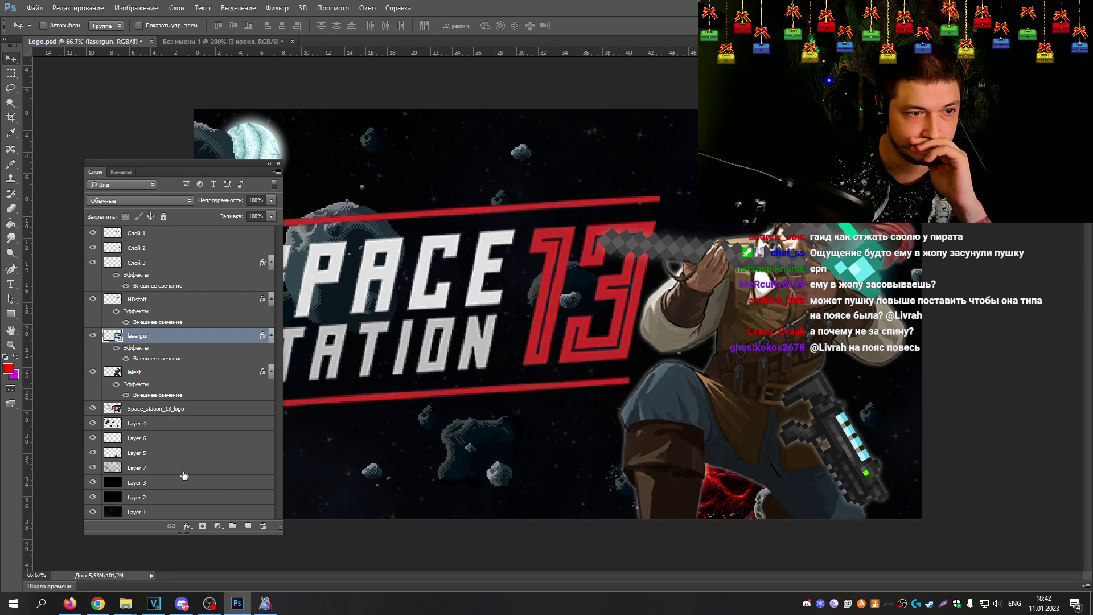
# Step: Turn off the outer glow effect on the lasergun layer
pyautogui.click(186, 526)
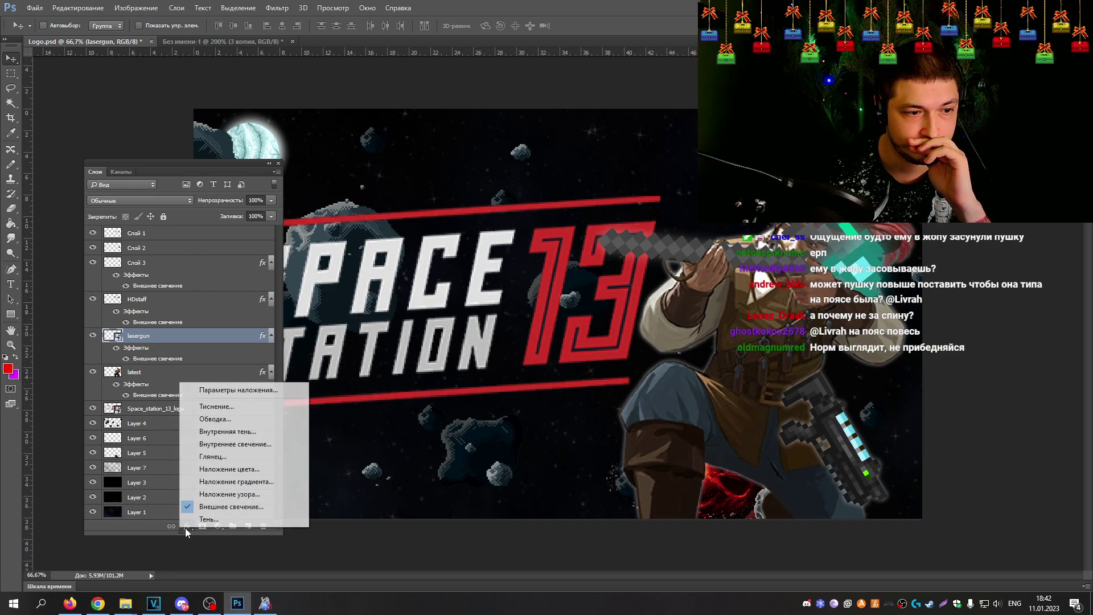
pyautogui.click(226, 506)
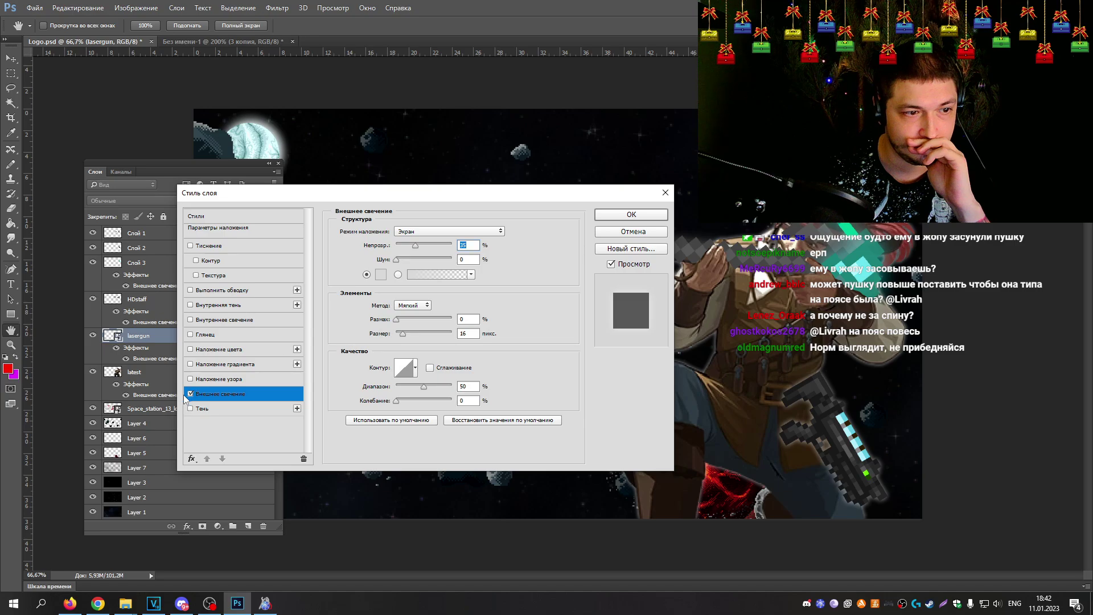
pyautogui.click(190, 393)
pyautogui.click(631, 214)
pyautogui.press('v')
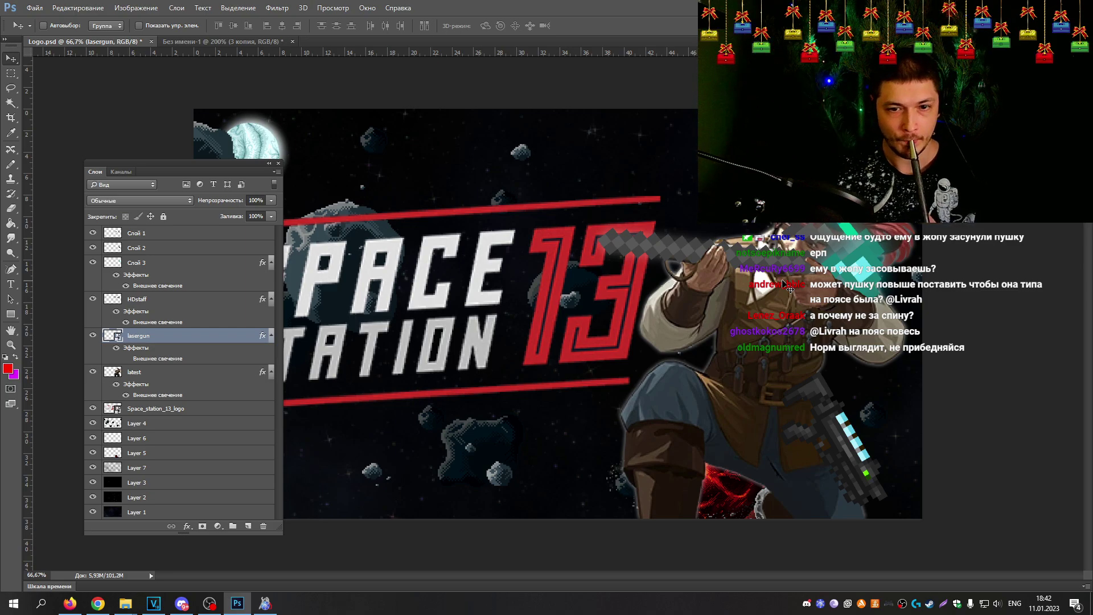
# Step: Scale the lasergun layer to about 86.5%, move it up against the character's hip and rotate it slightly more upright
pyautogui.press('ctrl')
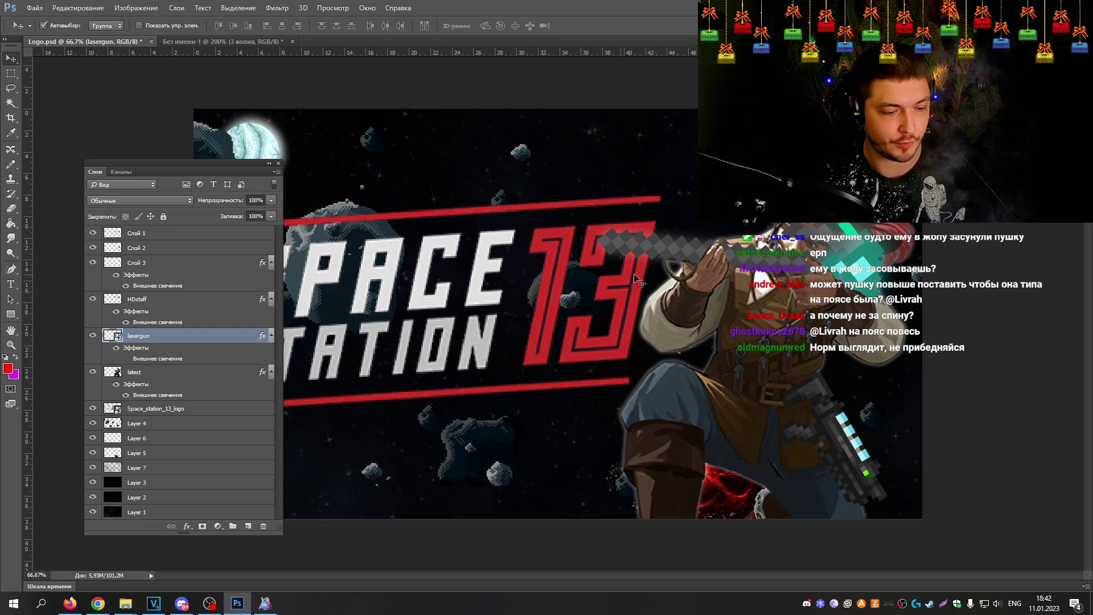
pyautogui.hotkey('ctrl', 't')
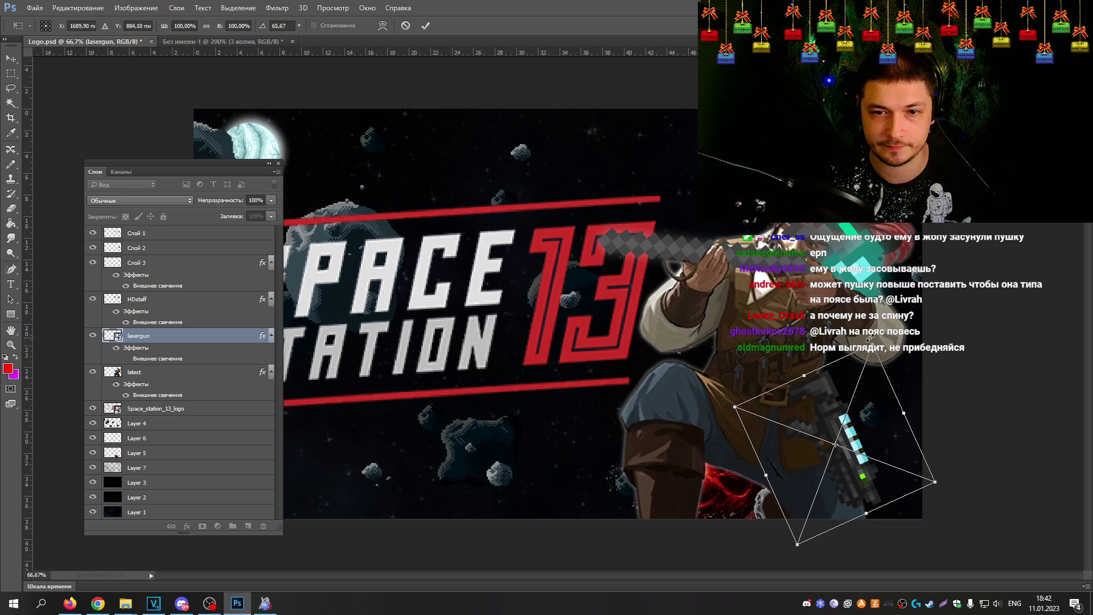
pyautogui.moveTo(868, 337); pyautogui.dragTo(852, 375)
pyautogui.moveTo(858, 426); pyautogui.dragTo(851, 397)
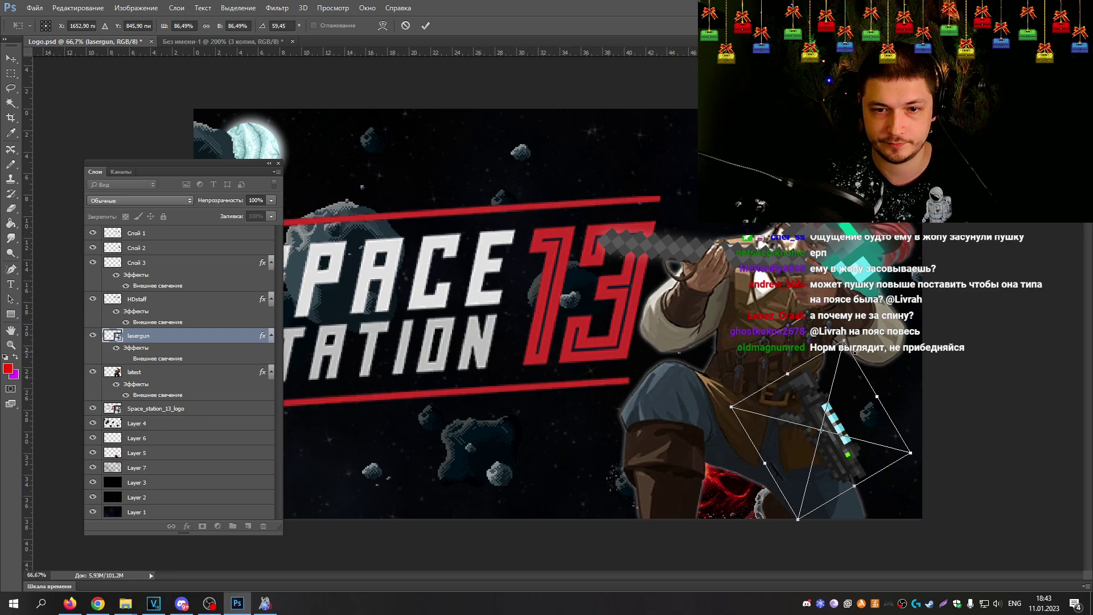
pyautogui.moveTo(848, 332); pyautogui.dragTo(879, 317)
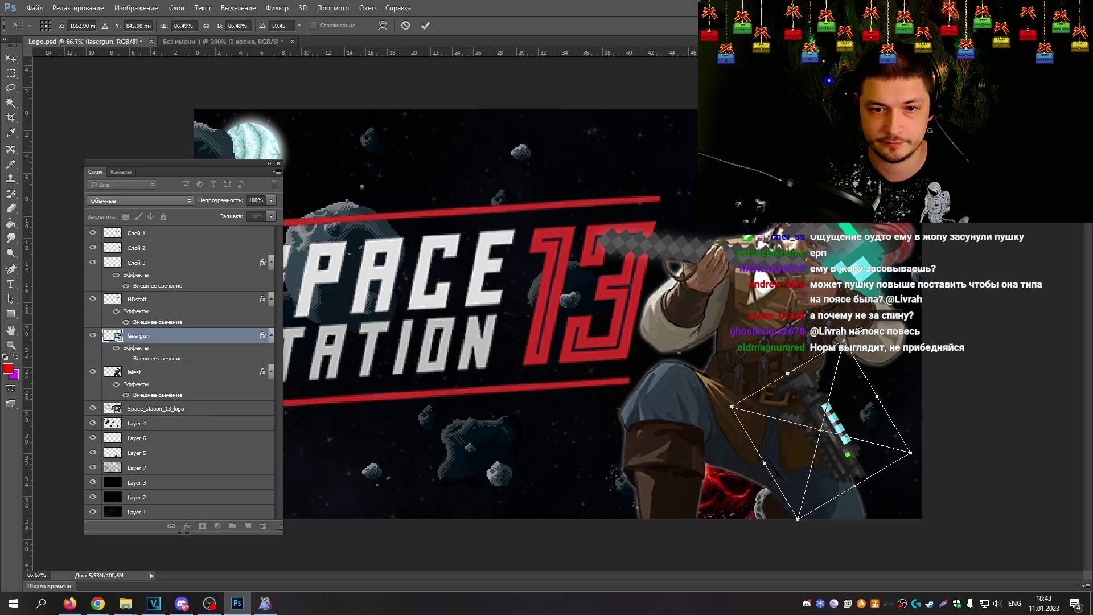
pyautogui.press('Return')
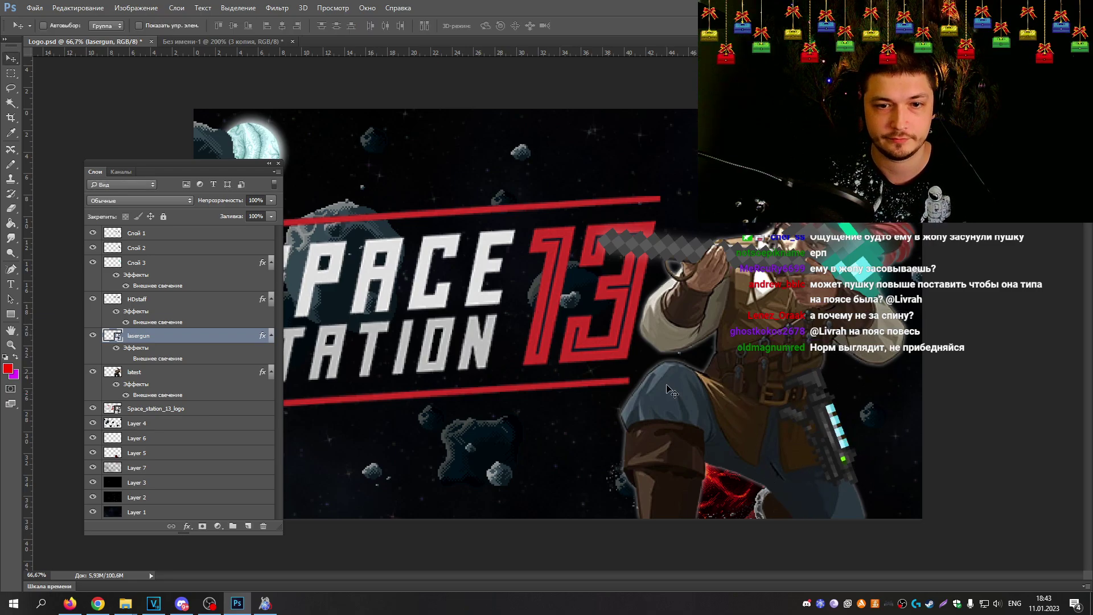
# Step: Hide the lasergun layer and make layer "latest" active for work on the belt beneath the gun
pyautogui.click(11, 345)
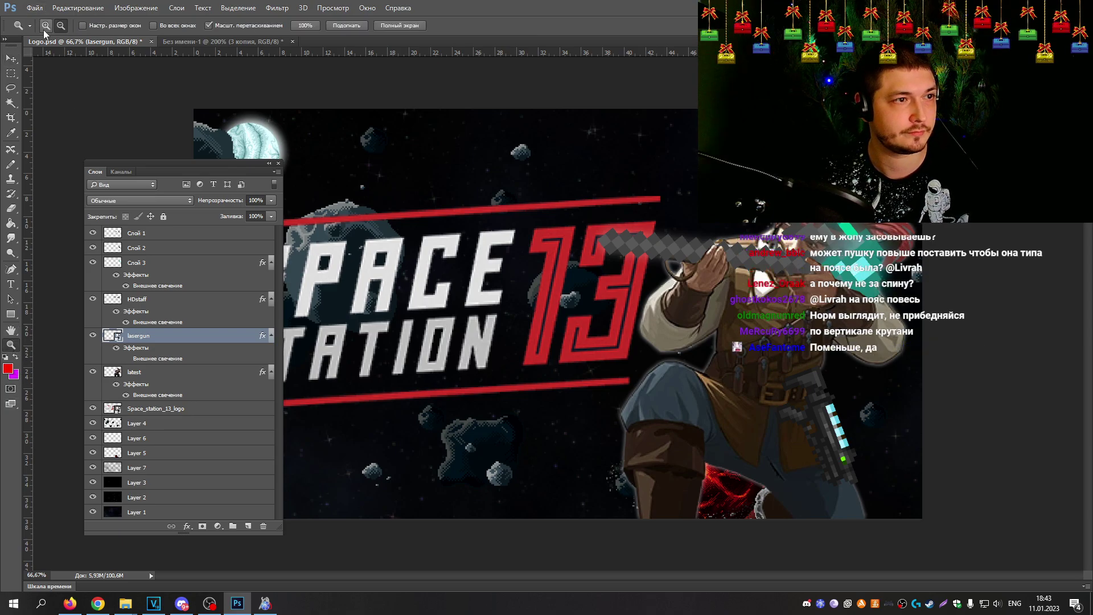
pyautogui.scroll(-1, 816, 428)
pyautogui.moveTo(816, 427); pyautogui.dragTo(968, 399)
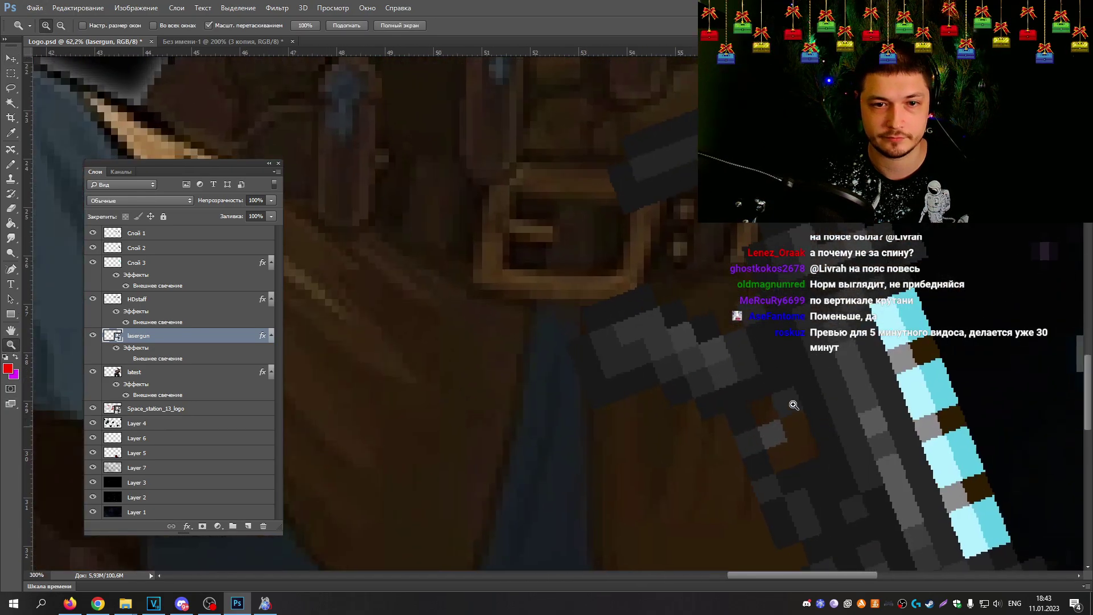
pyautogui.click(93, 335)
pyautogui.click(147, 374)
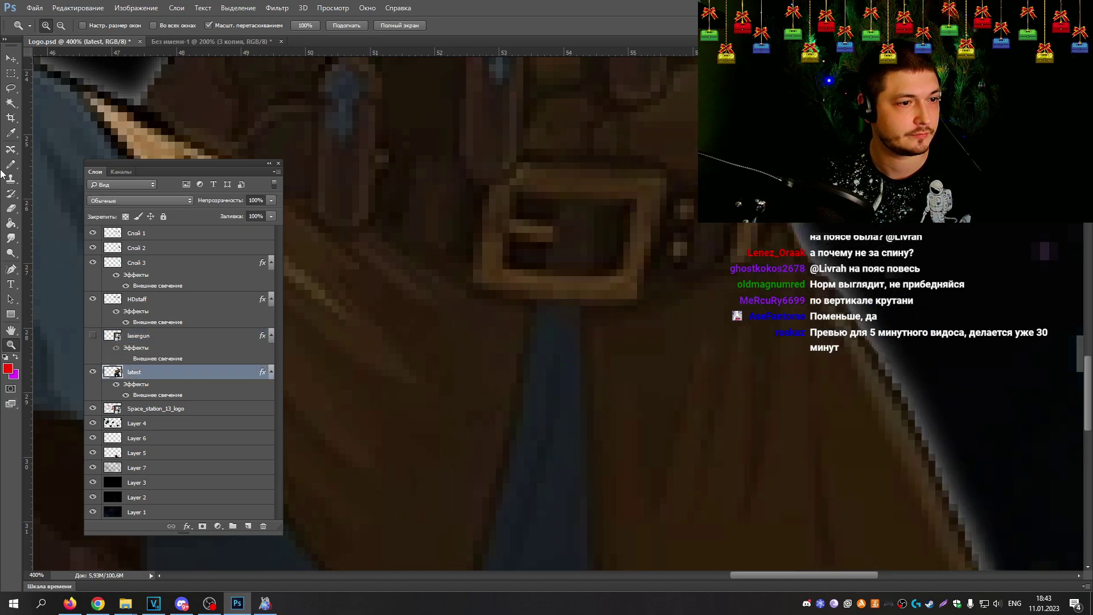
# Step: Outline the belt buckle and adjoining strap on layer "latest" with the Lasso and copy the selection to a new layer
pyautogui.click(11, 88)
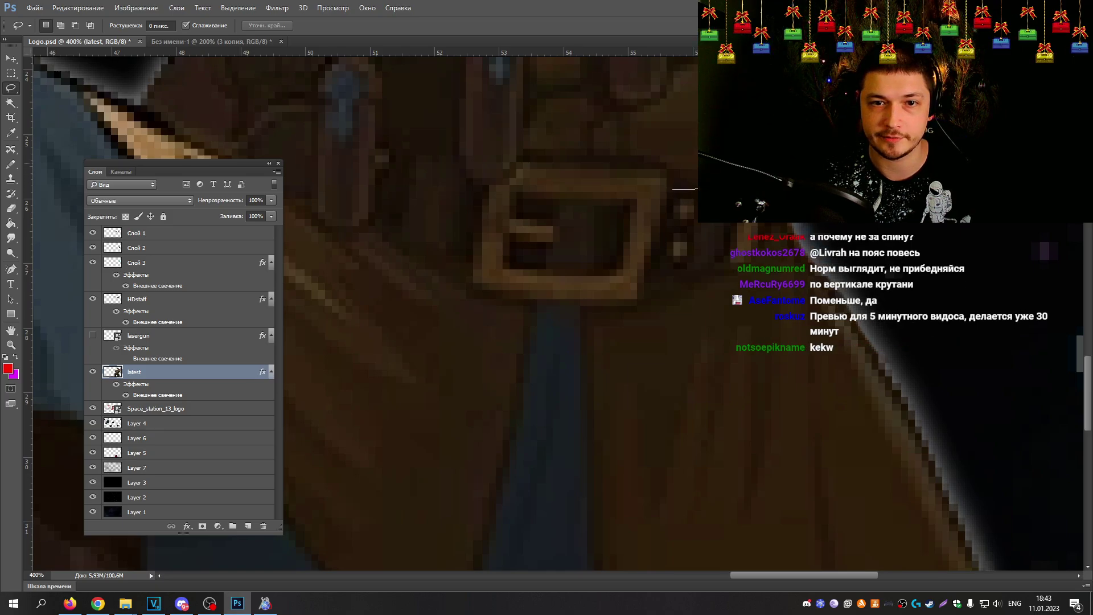
pyautogui.moveTo(779, 242)
pyautogui.mouseDown()
pyautogui.moveTo(741, 263)
pyautogui.moveTo(651, 273)
pyautogui.mouseUp()
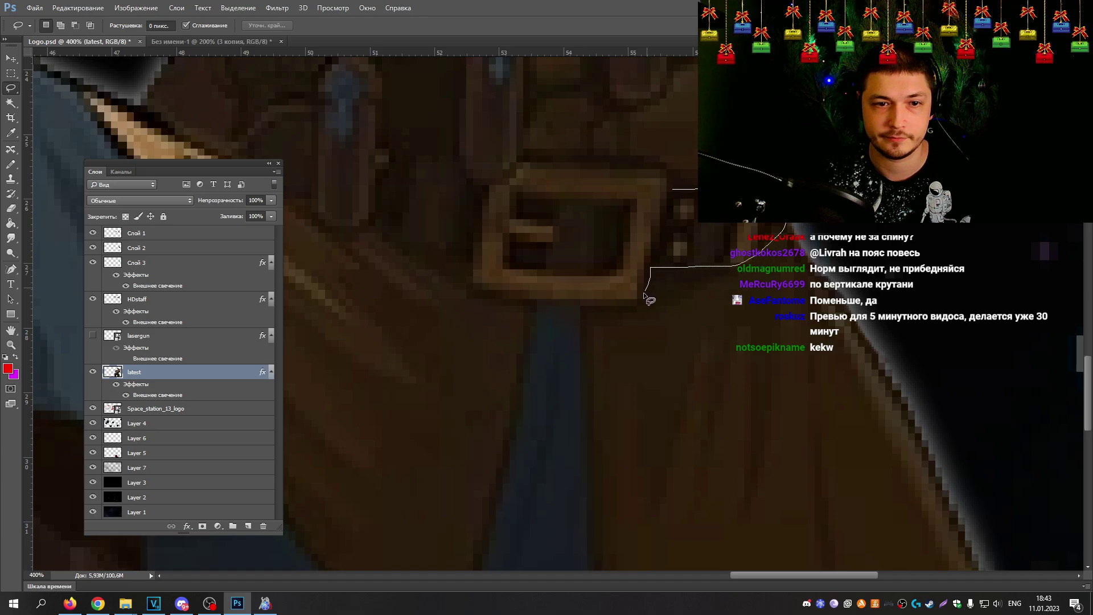
pyautogui.moveTo(620, 310); pyautogui.dragTo(519, 304)
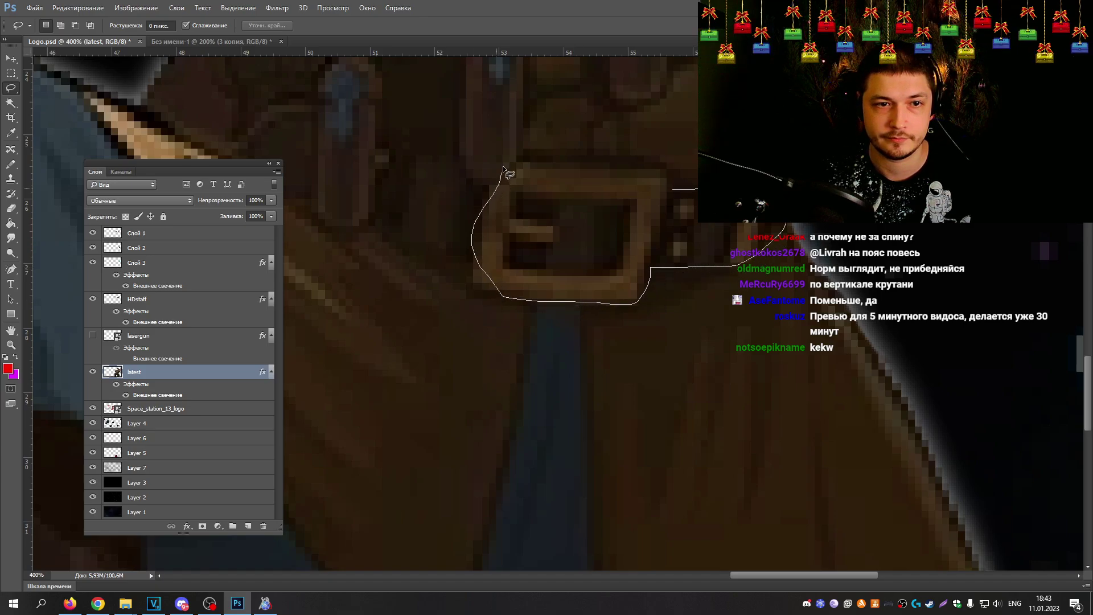
pyautogui.moveTo(503, 170); pyautogui.dragTo(534, 162)
pyautogui.moveTo(671, 171); pyautogui.dragTo(672, 192)
pyautogui.rightClick(176, 376)
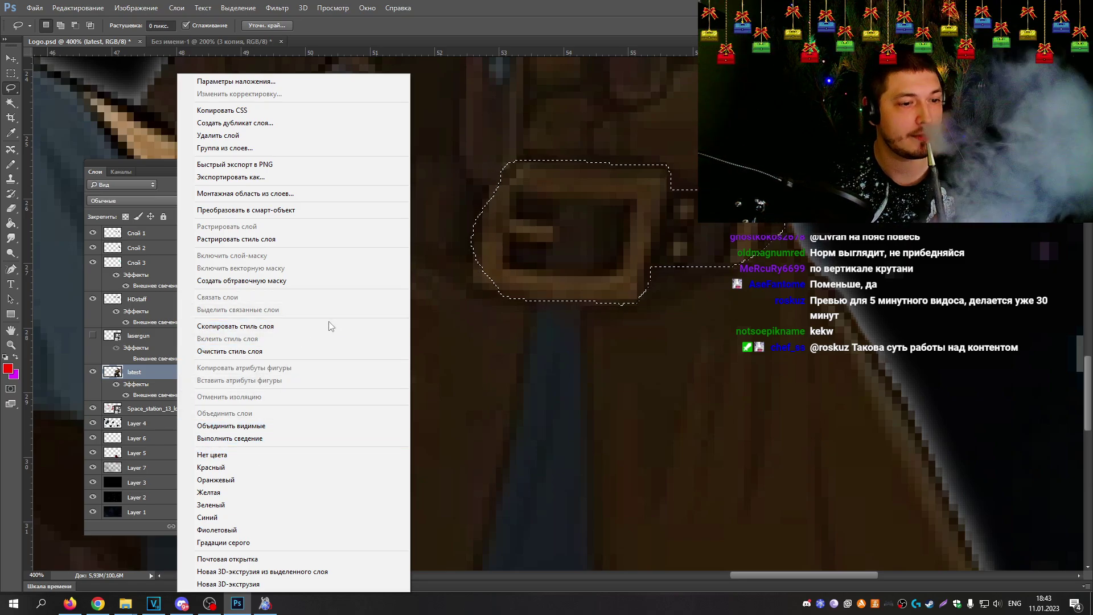
pyautogui.rightClick(574, 243)
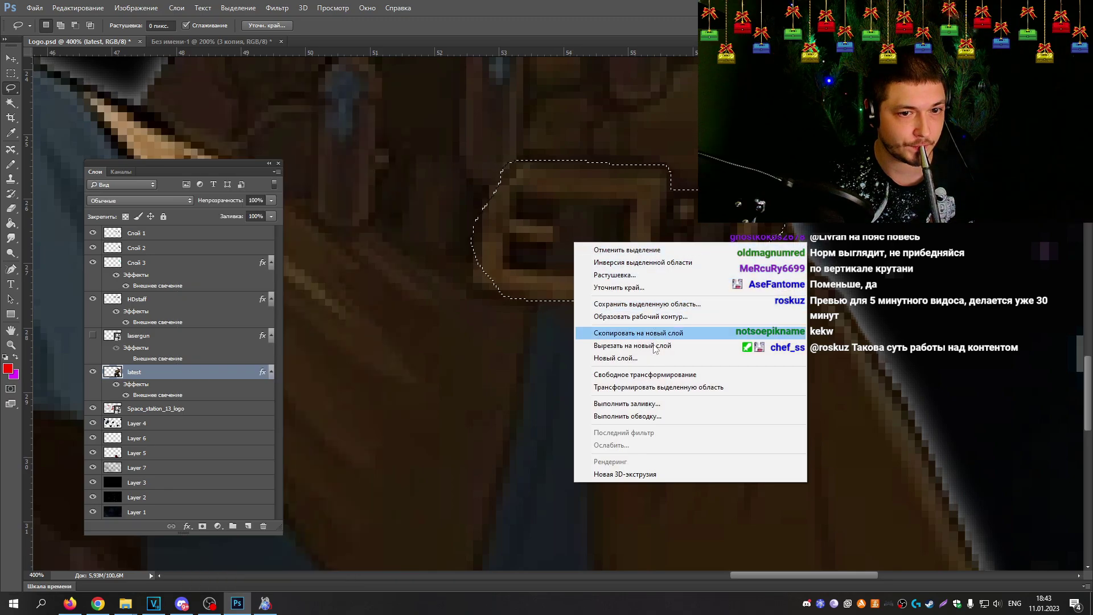
pyautogui.click(592, 333)
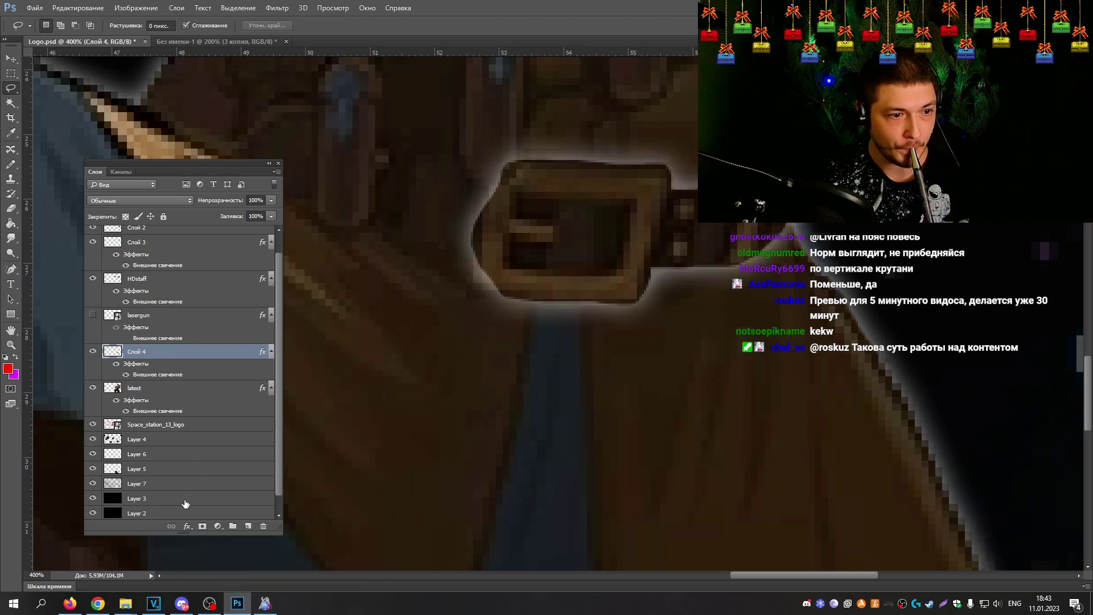
# Step: Turn off the outer glow effect on the copied belt buckle layer
pyautogui.click(187, 527)
pyautogui.click(233, 503)
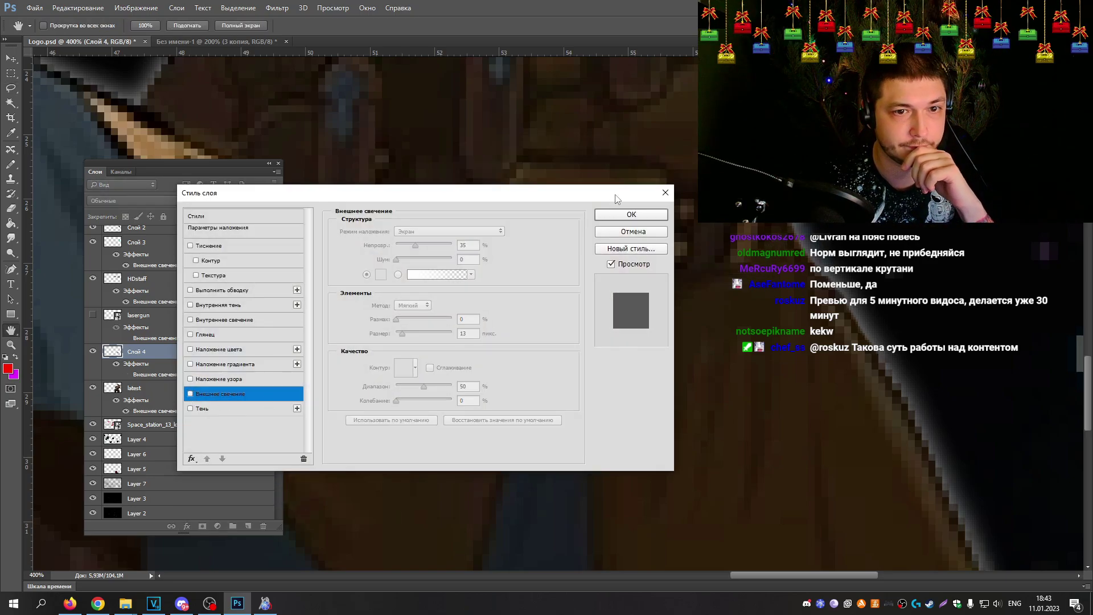
pyautogui.click(632, 216)
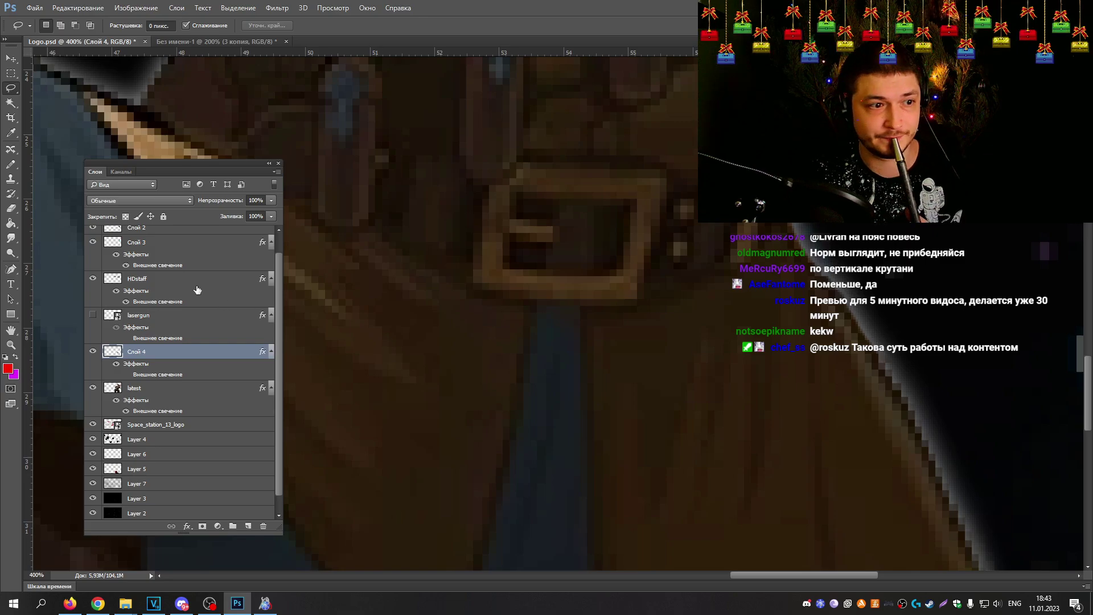
# Step: Show the lasergun layer again and move the belt buckle layer "Слой 4" above it
pyautogui.click(94, 317)
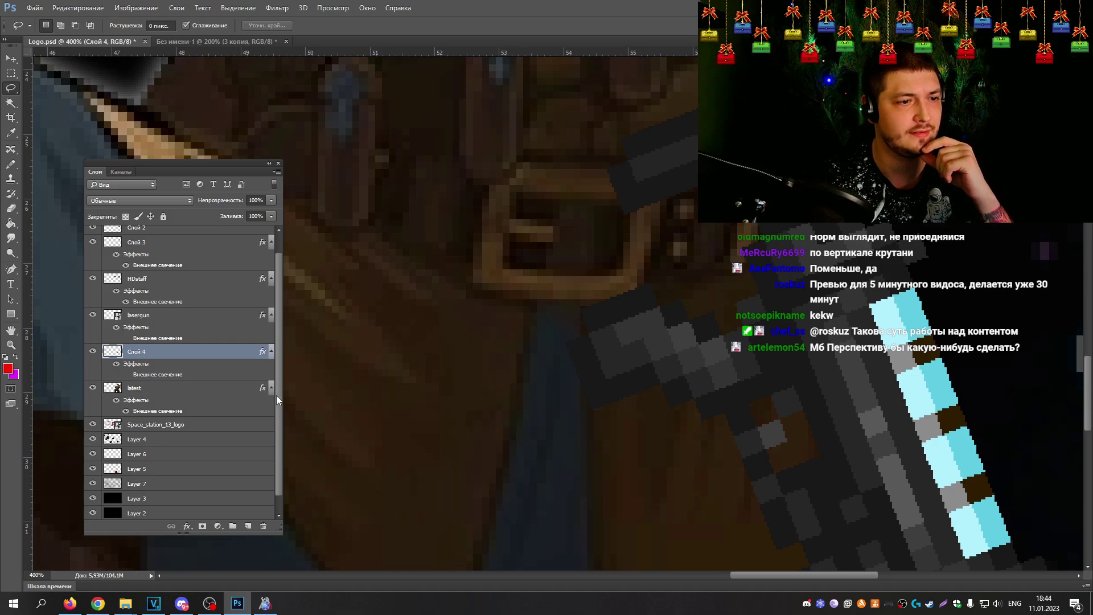
pyautogui.scroll(1, 143, 362)
pyautogui.click(144, 362)
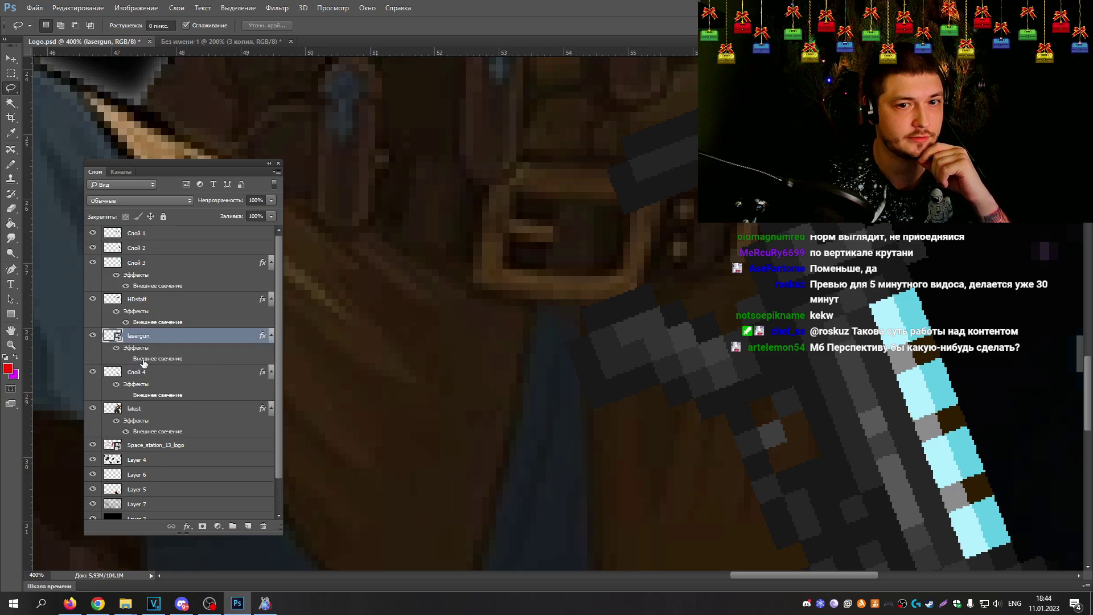
pyautogui.moveTo(141, 374); pyautogui.dragTo(149, 338)
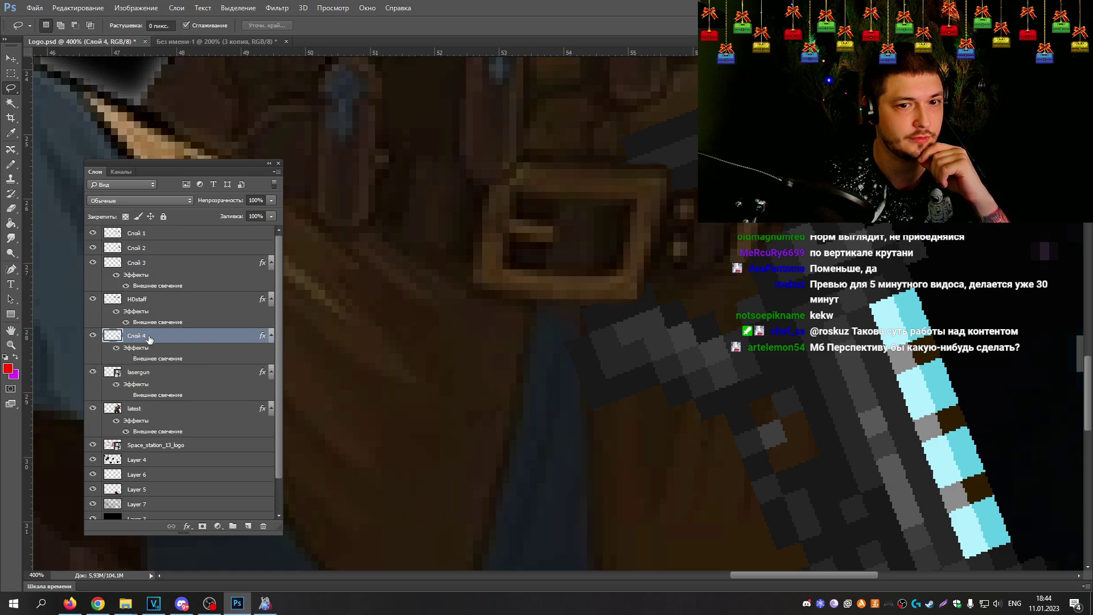
# Step: Move the lasergun inward so it tucks behind the belt buckle and rotate it to about 62.3°
pyautogui.click(11, 346)
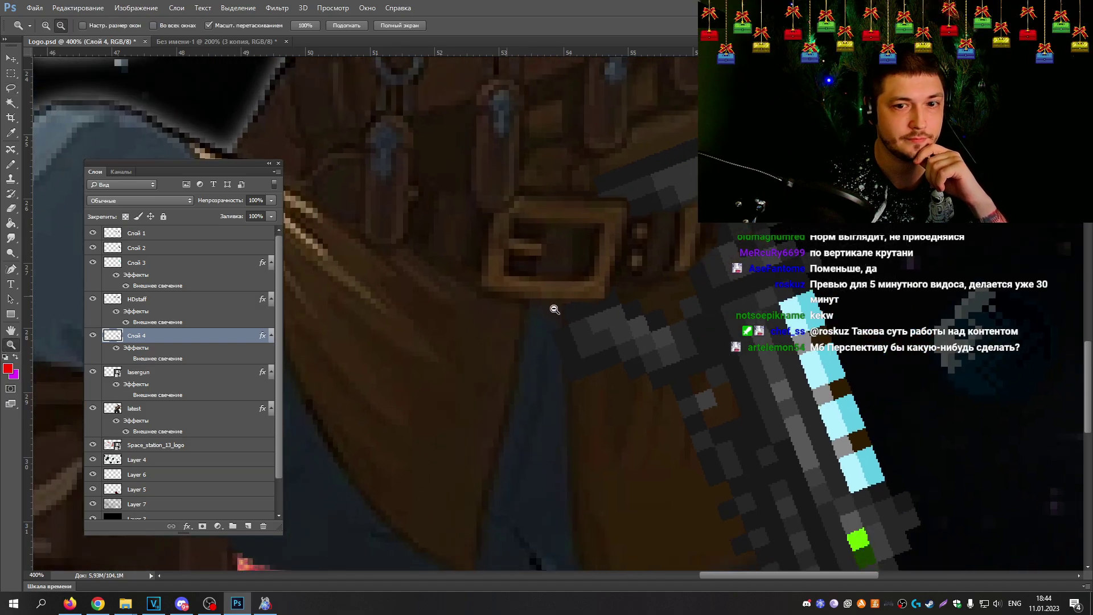
pyautogui.keyDown('alt'); pyautogui.click(590, 310); pyautogui.keyUp('alt')
pyautogui.keyDown('alt'); pyautogui.click(590, 311); pyautogui.keyUp('alt')
pyautogui.keyDown('alt'); pyautogui.click(593, 310); pyautogui.keyUp('alt')
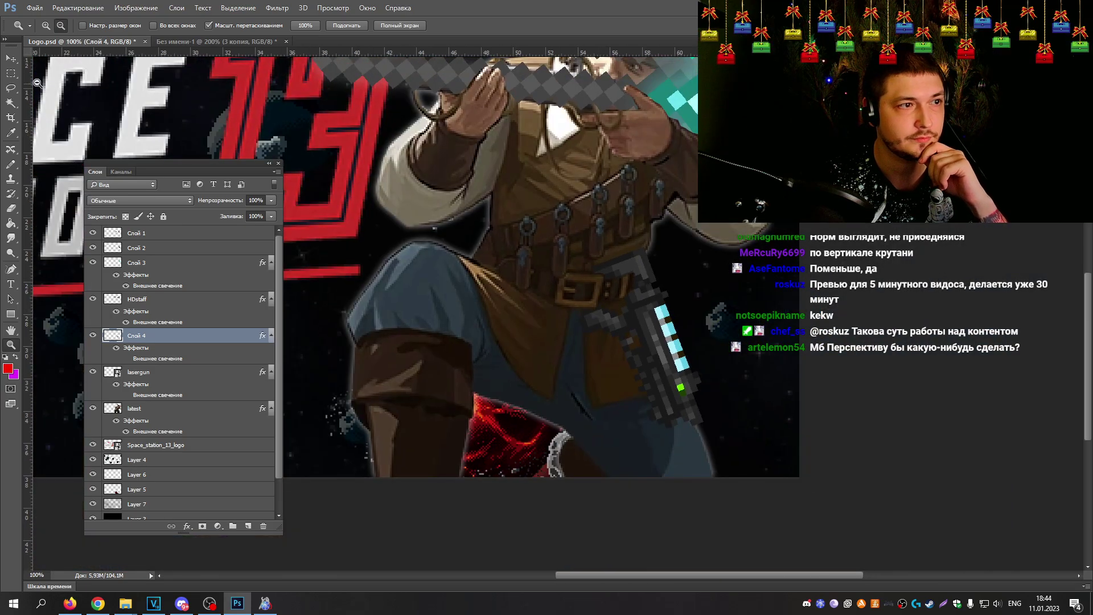
pyautogui.click(11, 59)
pyautogui.click(147, 379)
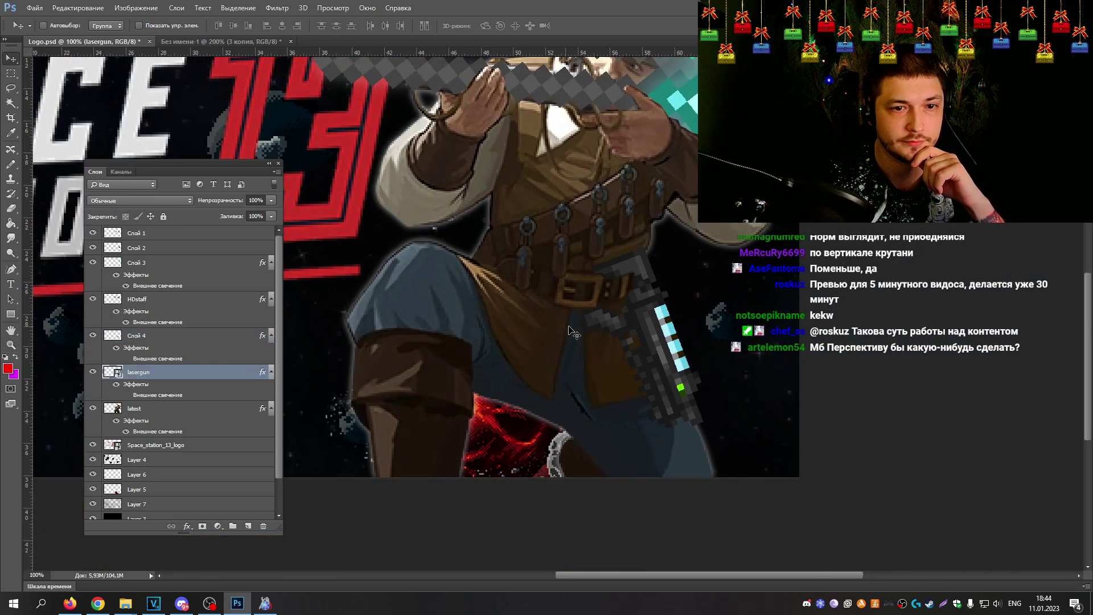
pyautogui.moveTo(647, 333); pyautogui.dragTo(623, 323)
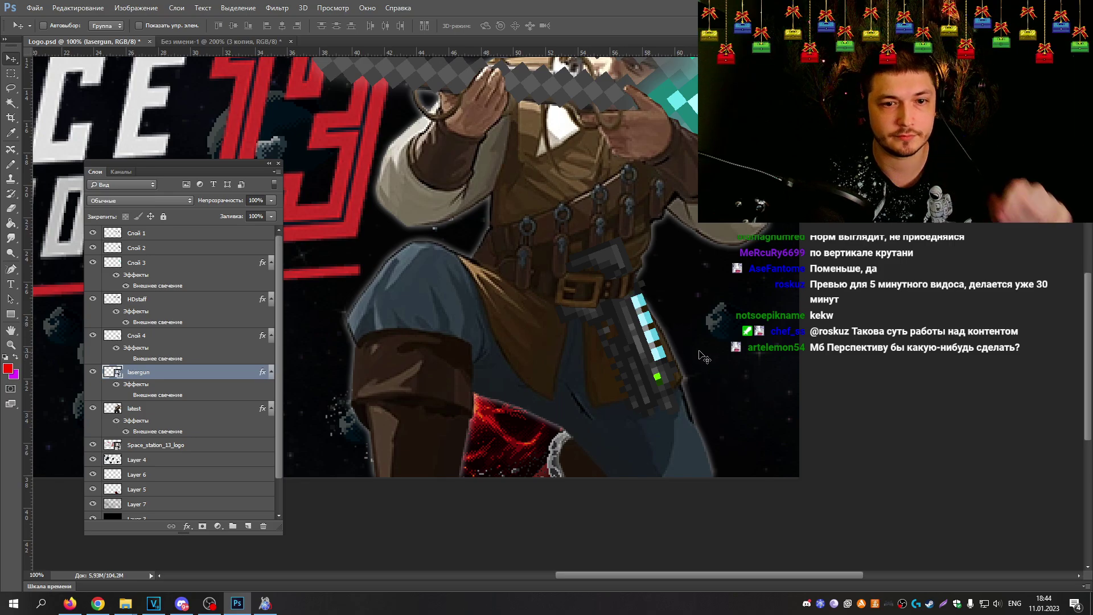
pyautogui.hotkey('ctrl', 't')
pyautogui.moveTo(734, 267); pyautogui.dragTo(675, 189)
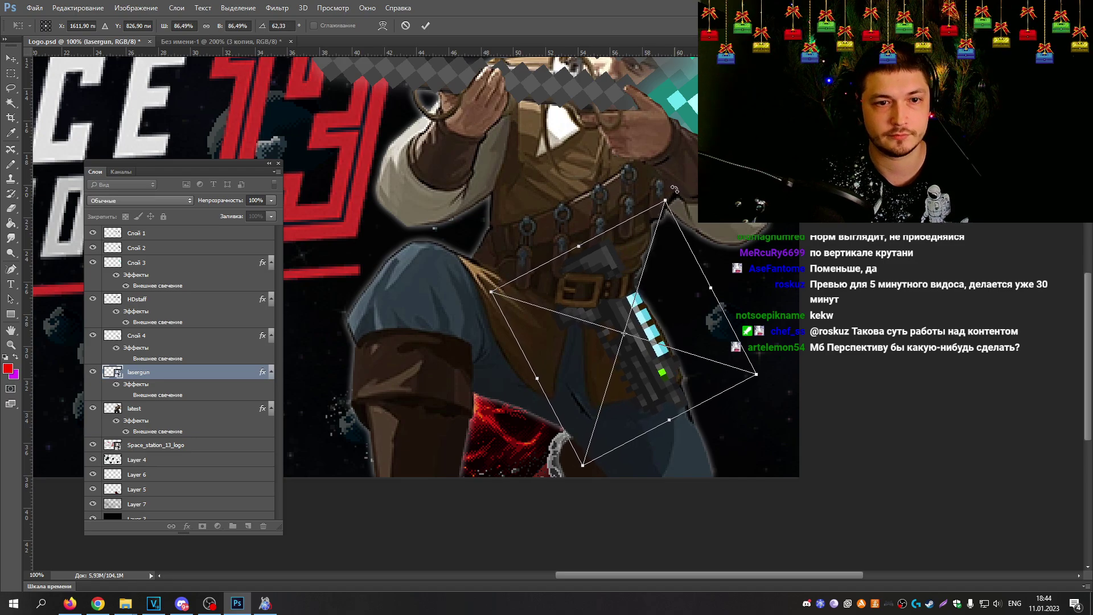
pyautogui.press('Return')
# Step: Nudge the lasergun slightly down behind the belt, judging its placement against the whole thumbnail
pyautogui.click(11, 345)
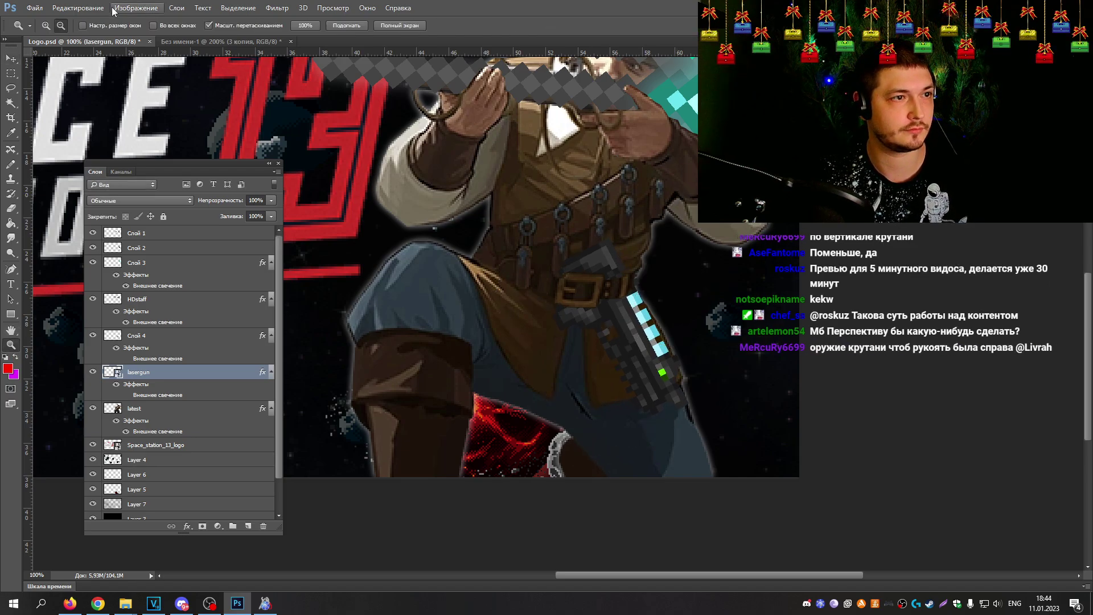
pyautogui.moveTo(376, 131); pyautogui.dragTo(479, 199)
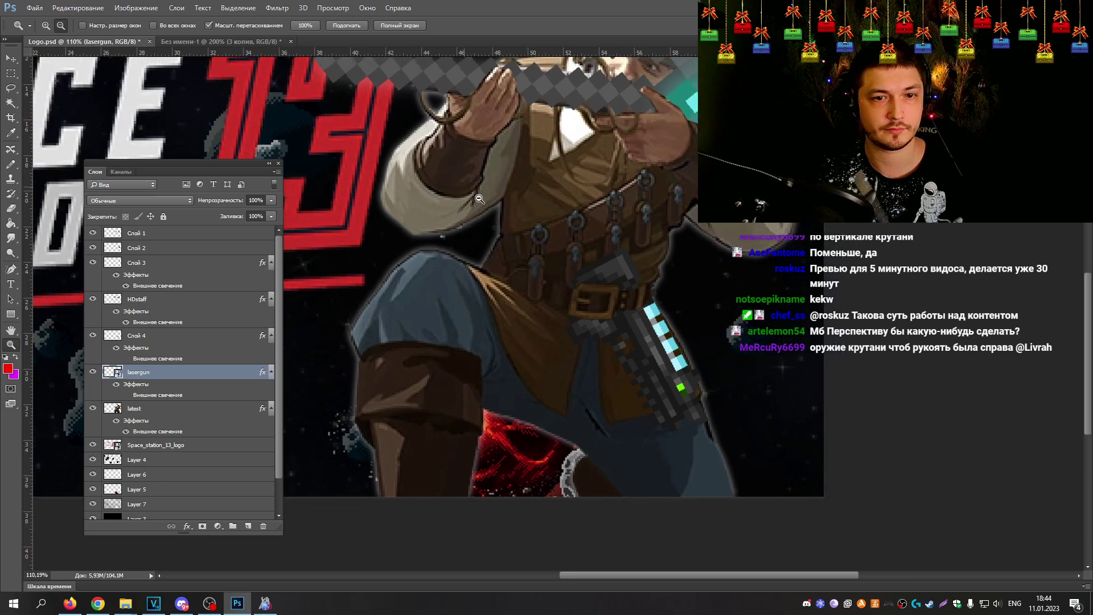
pyautogui.keyDown('alt'); pyautogui.click(479, 199); pyautogui.keyUp('alt')
pyautogui.keyDown('alt'); pyautogui.click(654, 270); pyautogui.keyUp('alt')
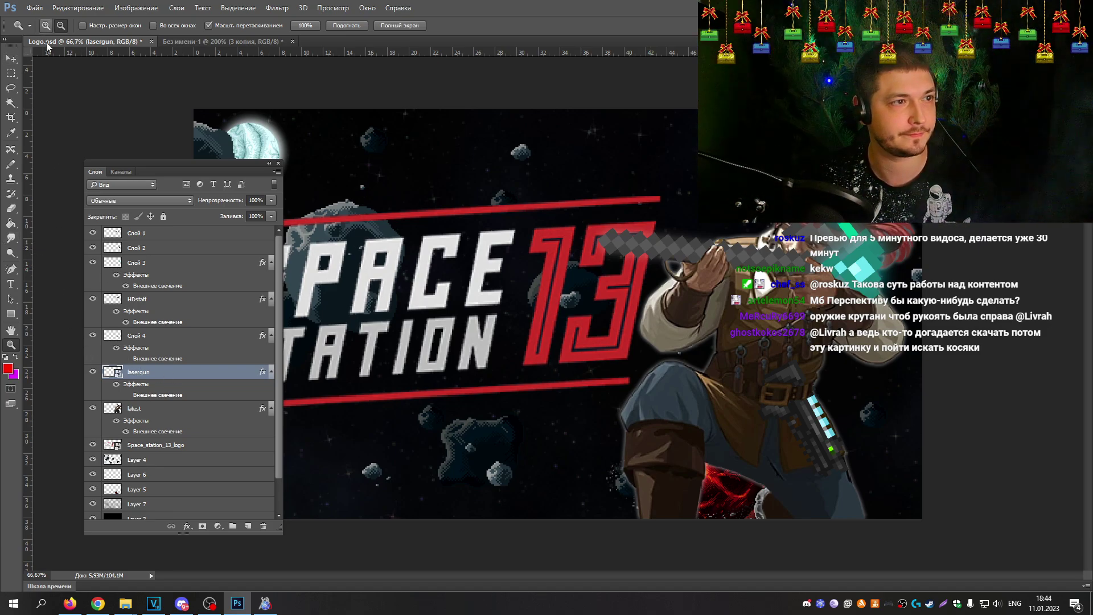
pyautogui.press('v')
pyautogui.moveTo(821, 417); pyautogui.dragTo(823, 419)
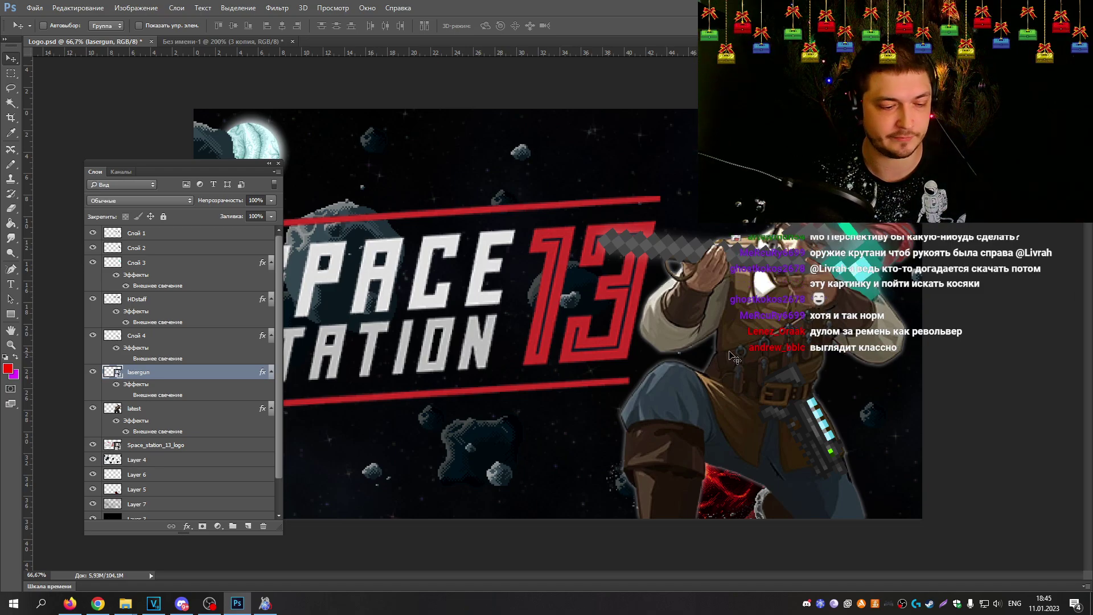
# Step: Flip the lasergun horizontally, rotate it to about -119.5° and move it against the hip with the muzzle down
pyautogui.press('ctrl')
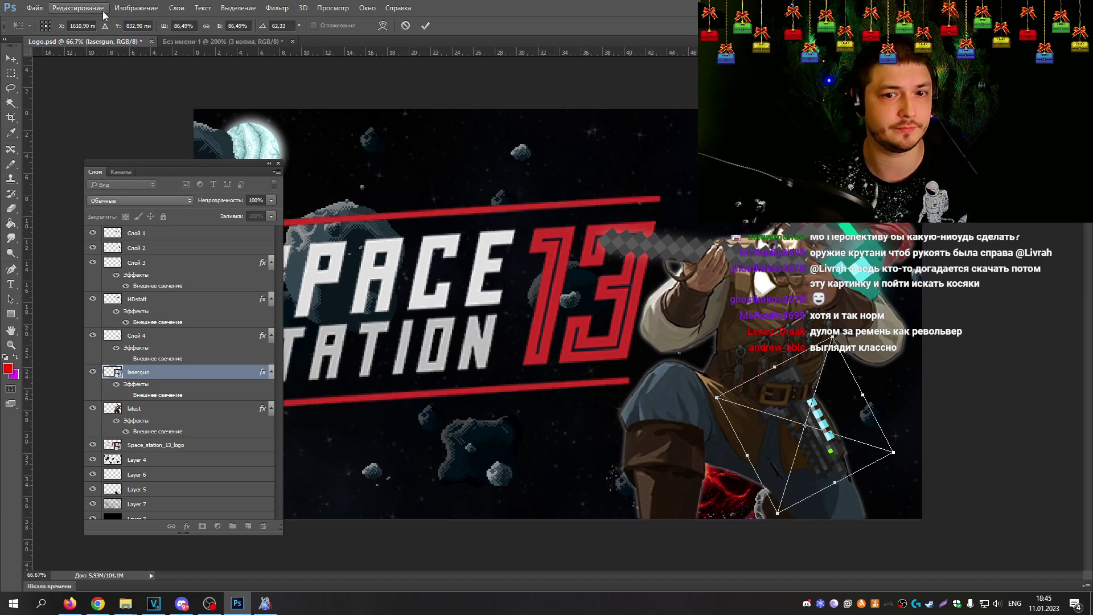
pyautogui.click(92, 9)
pyautogui.moveTo(141, 241)
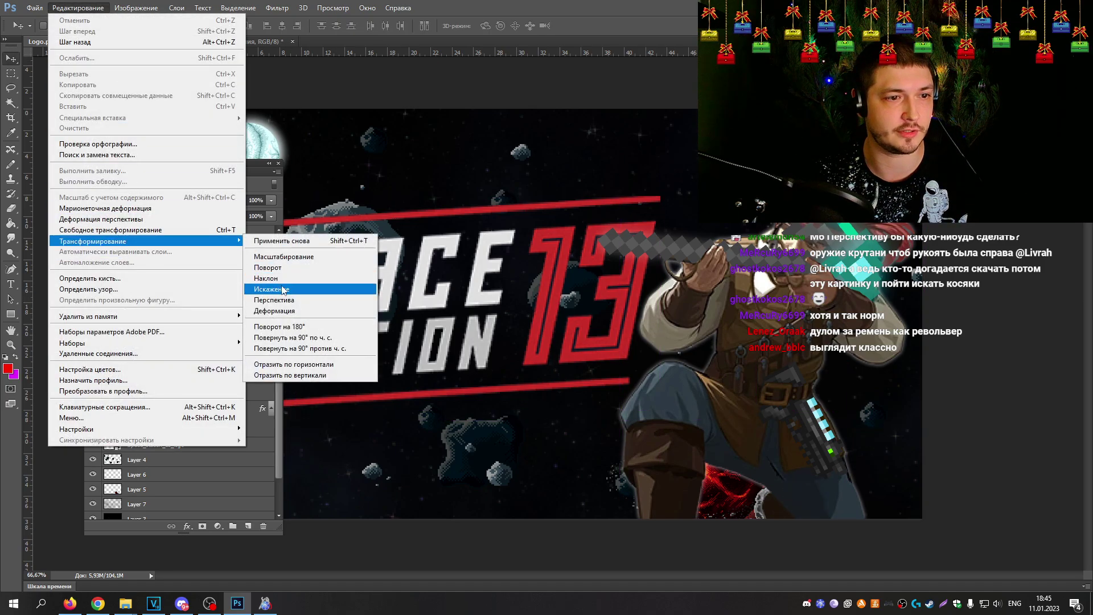
pyautogui.click(323, 365)
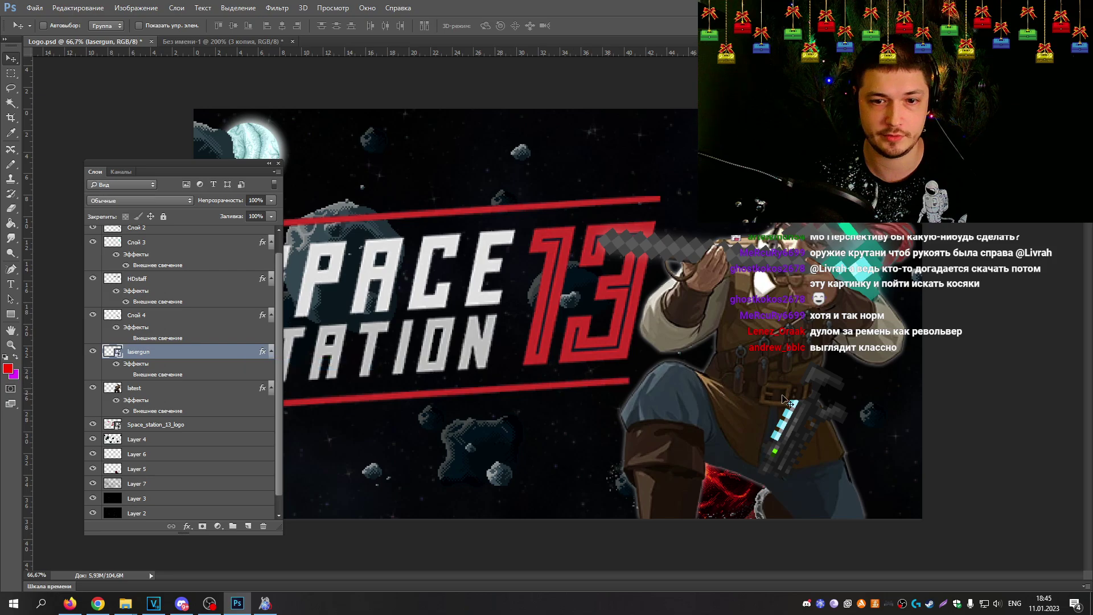
pyautogui.hotkey('ctrl', 't')
pyautogui.moveTo(900, 390); pyautogui.dragTo(826, 322)
pyautogui.moveTo(811, 413); pyautogui.dragTo(832, 416)
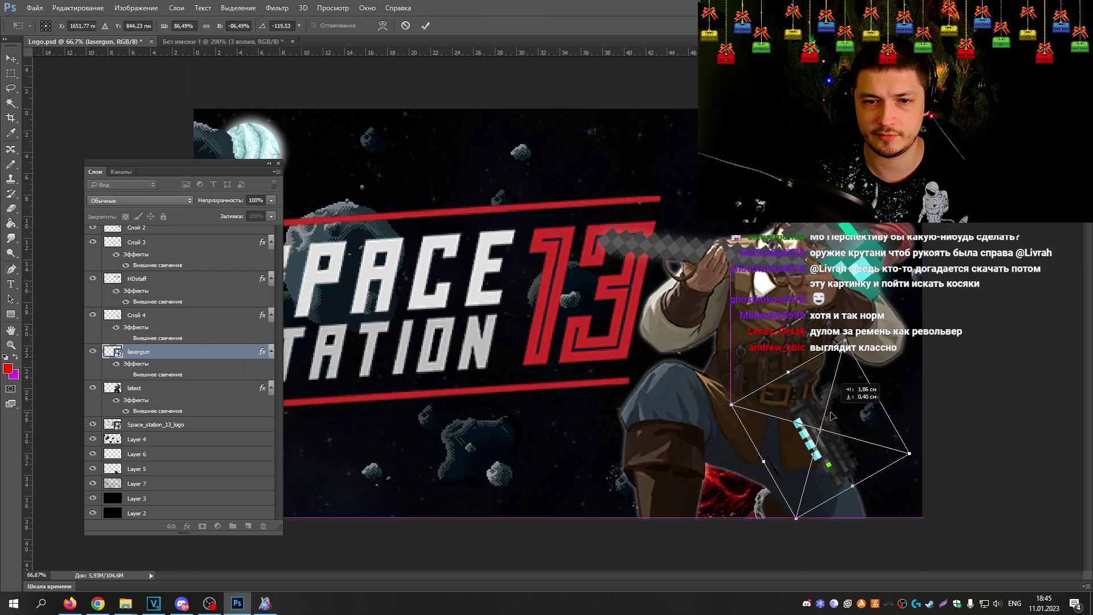
pyautogui.press('Return')
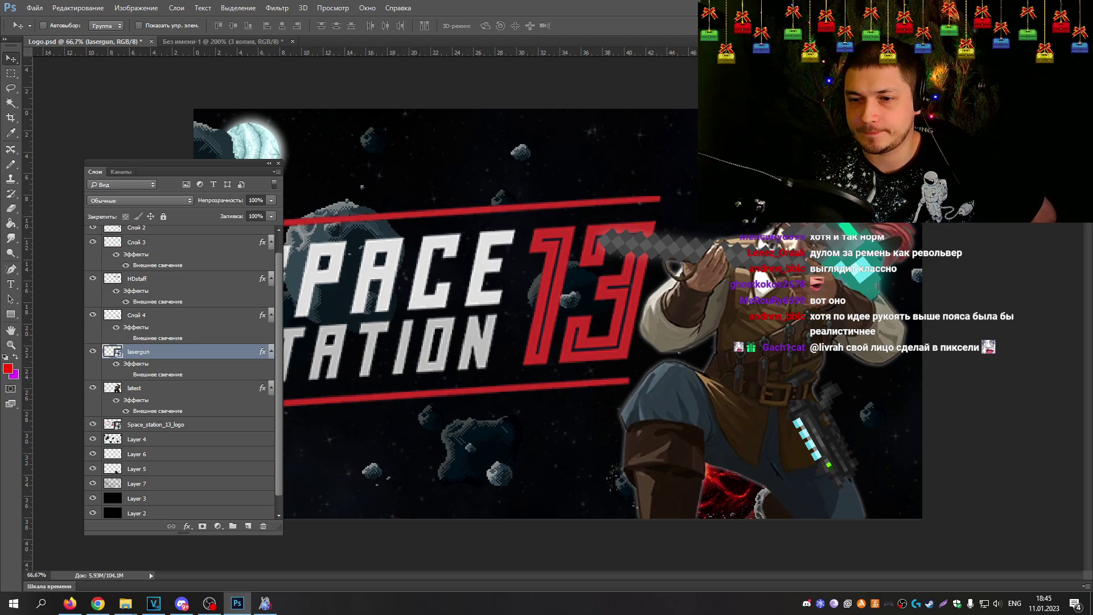
pyautogui.press('super+d')
pyautogui.press('super+d')
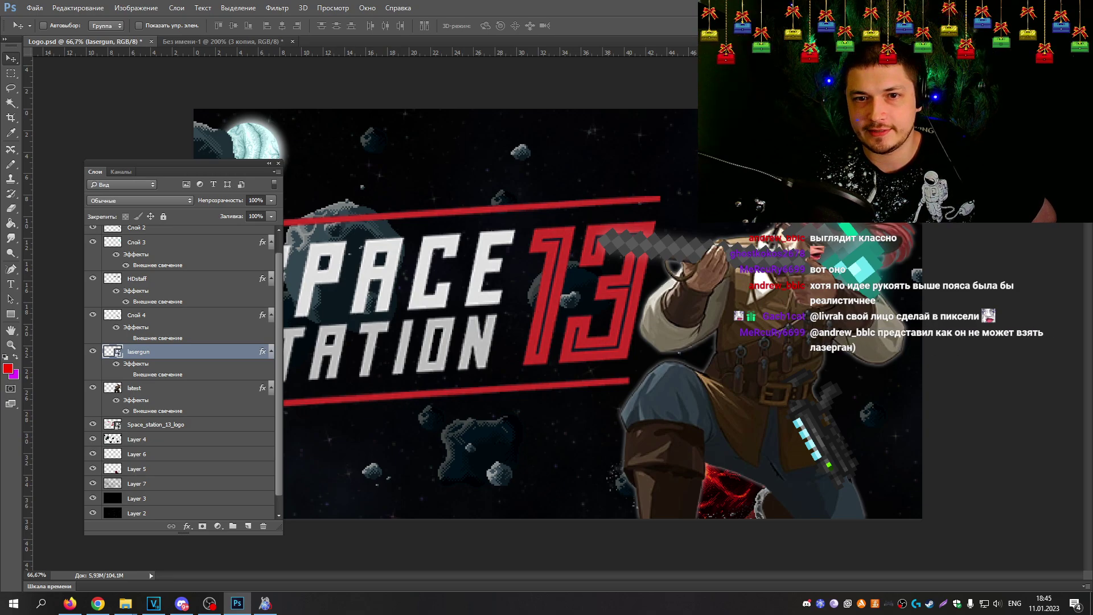
pyautogui.press('super+d')
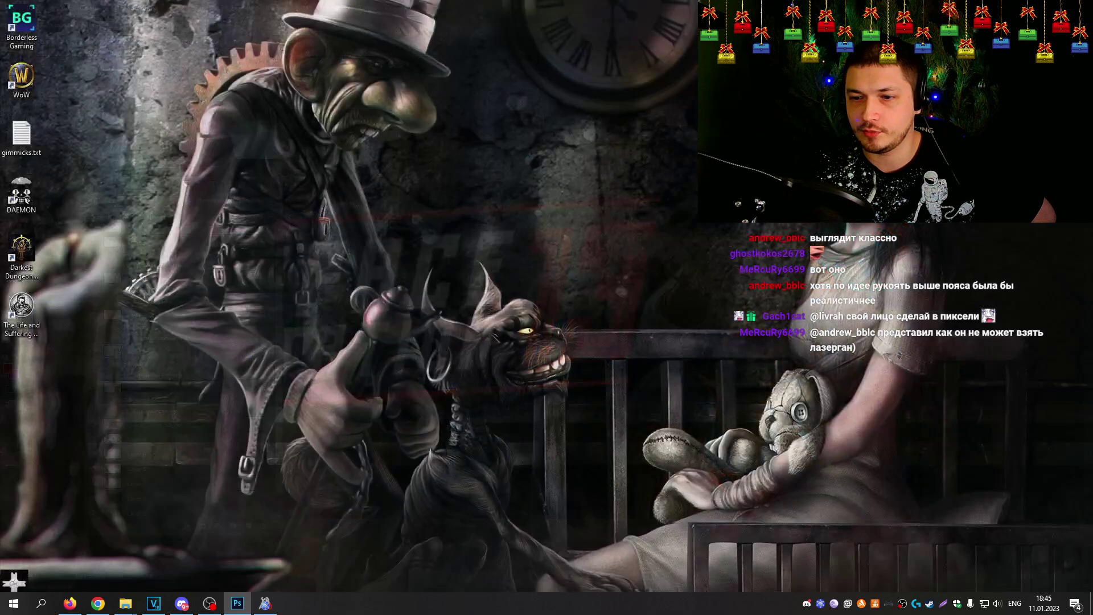
pyautogui.press('super+d')
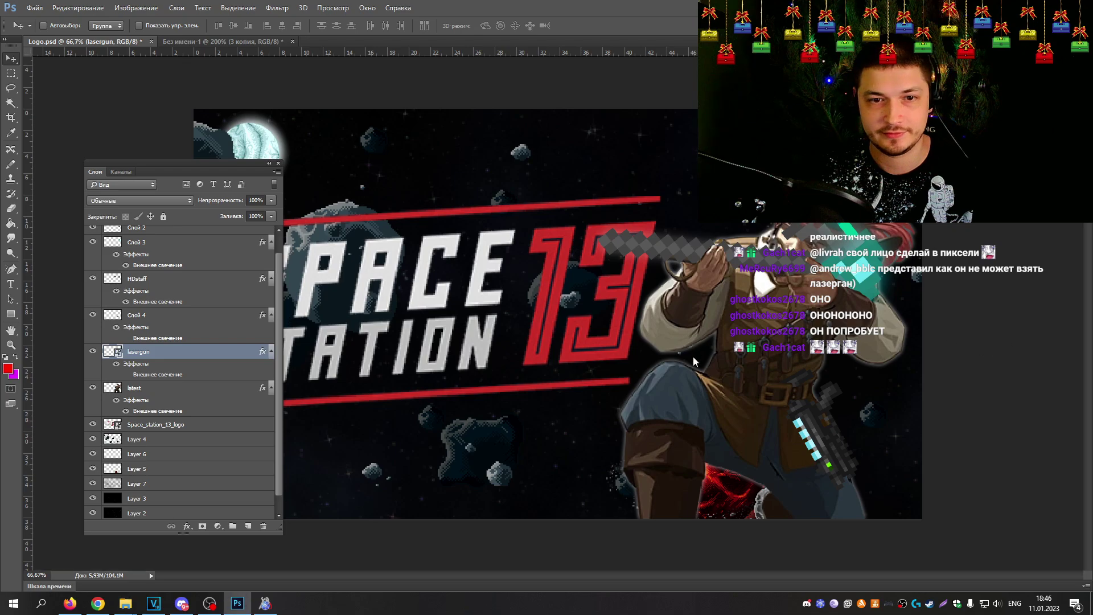
pyautogui.moveTo(797, 342); pyautogui.dragTo(759, 515)
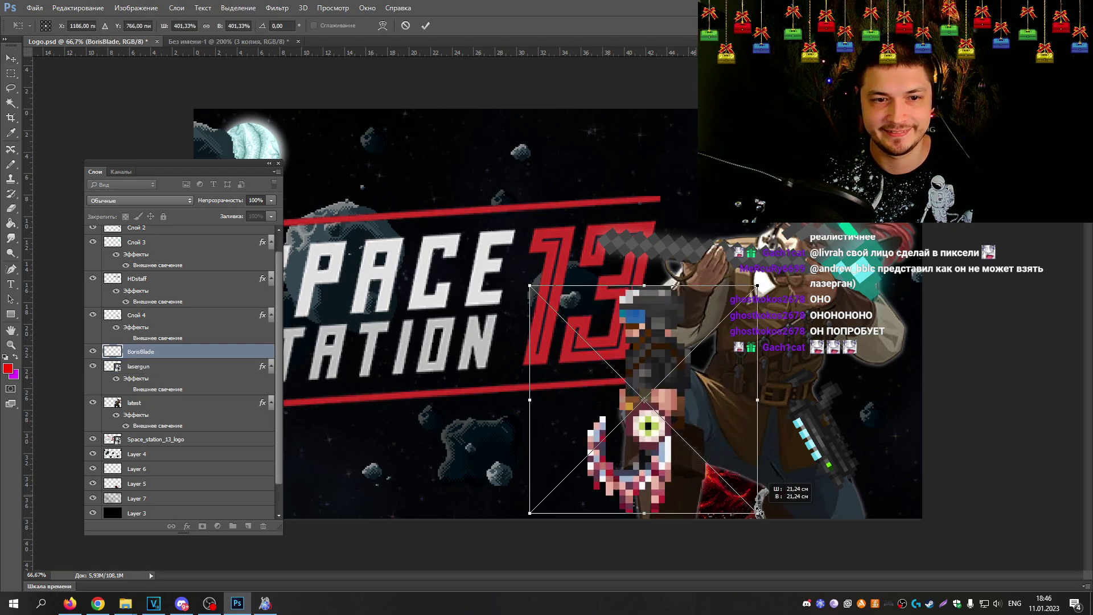
pyautogui.press('Escape')
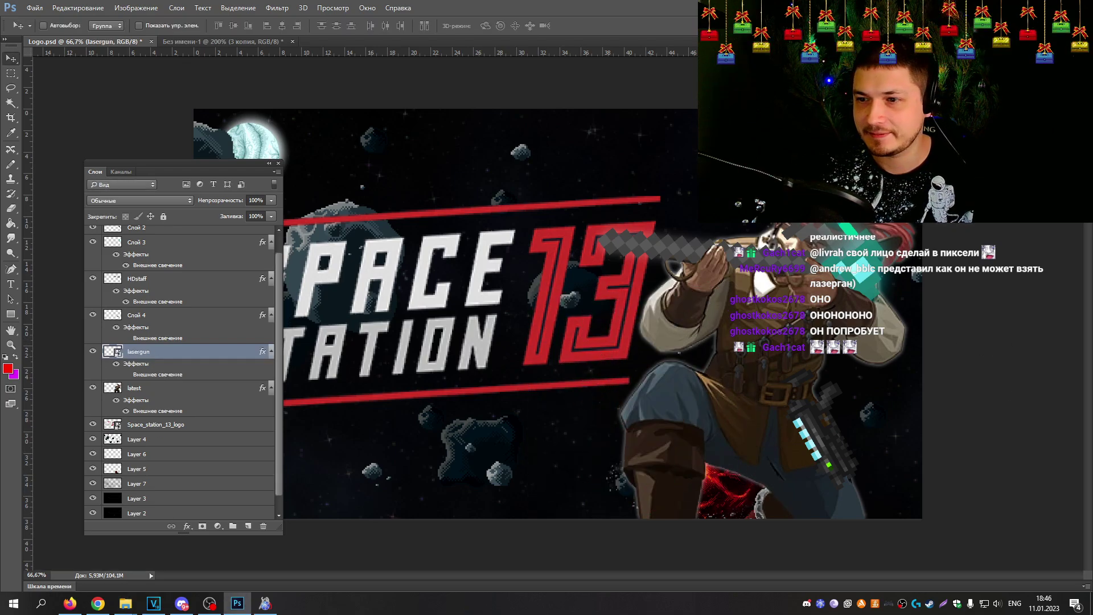
pyautogui.hotkey('alt', 'Tab')
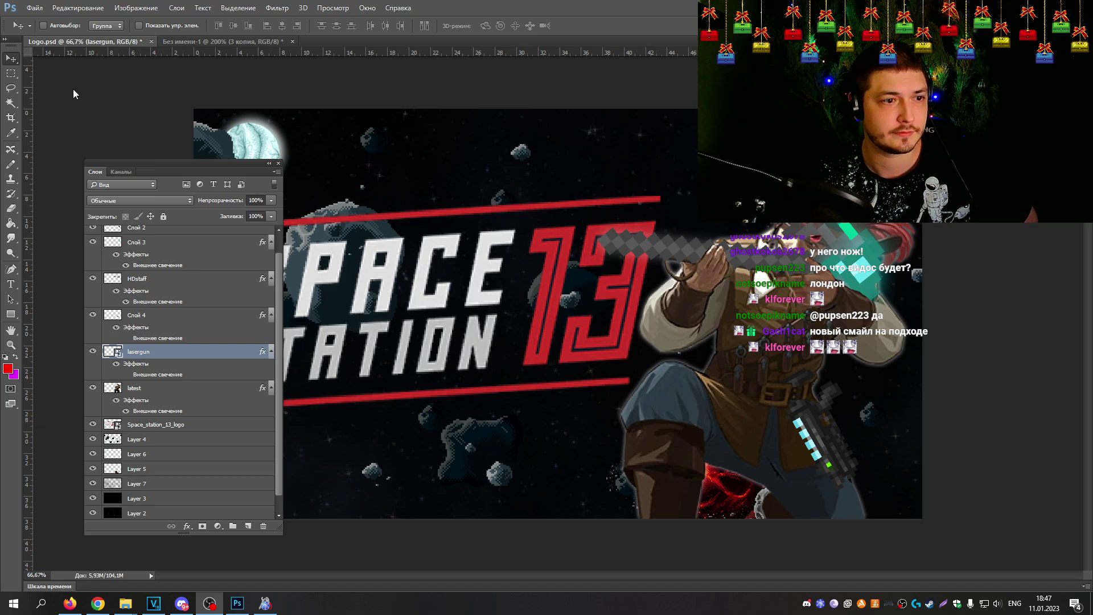
# Step: Export the finished thumbnail as a PNG named staff in the Рендер folder, accepting the PNG options
pyautogui.click(35, 7)
pyautogui.click(83, 134)
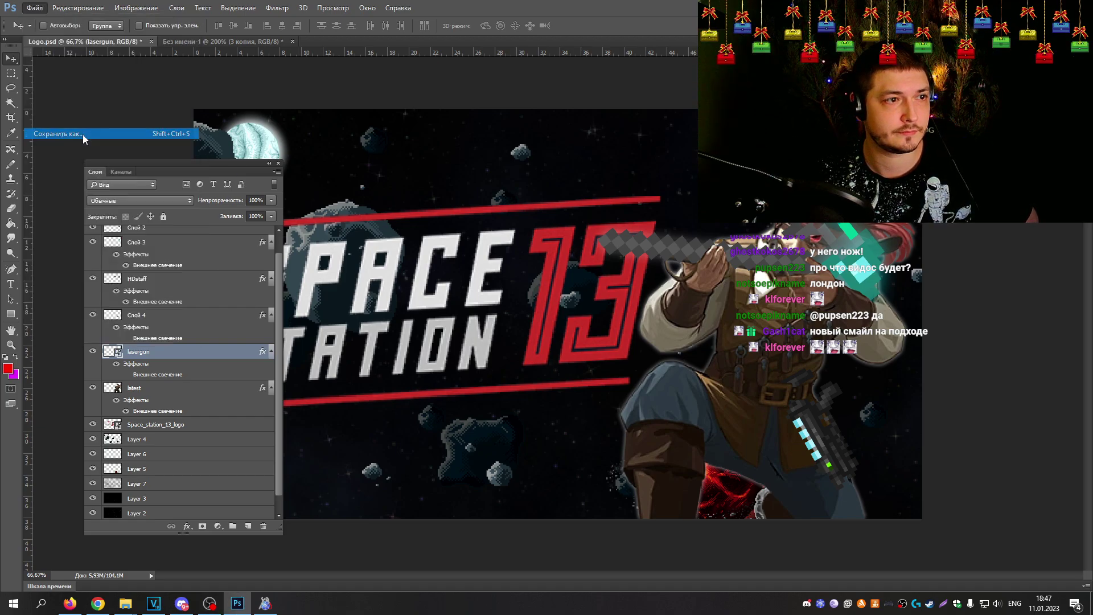
pyautogui.click(165, 265)
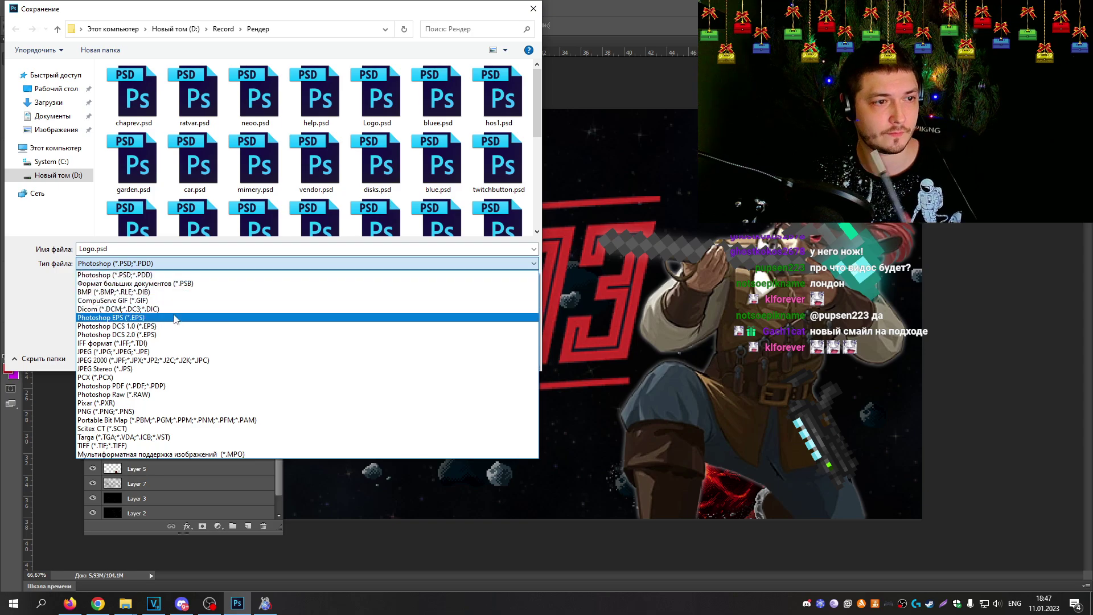
pyautogui.click(143, 411)
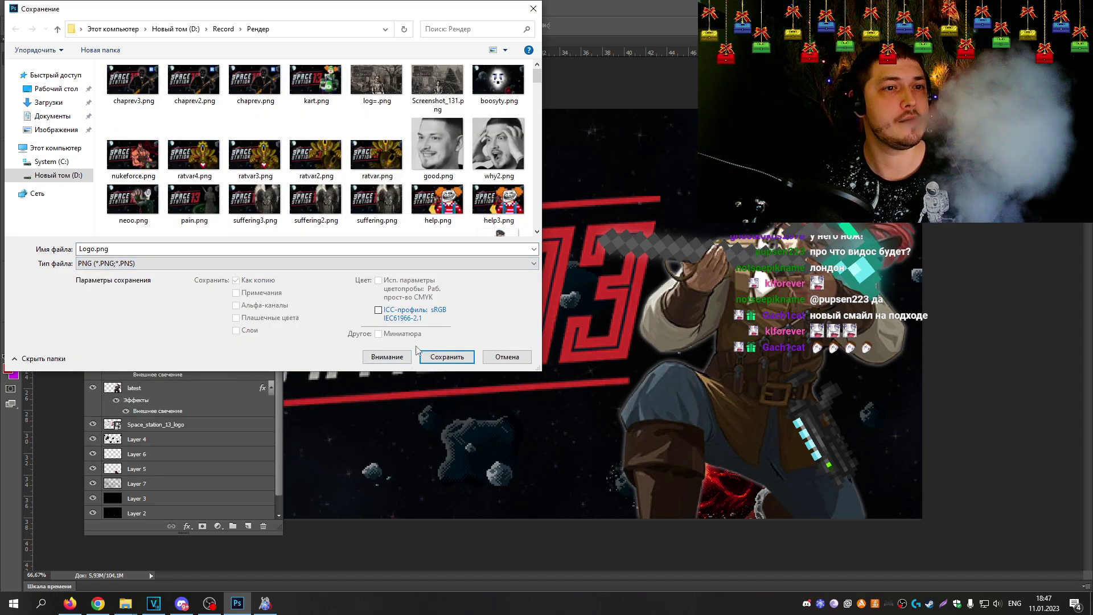
pyautogui.doubleClick(91, 249)
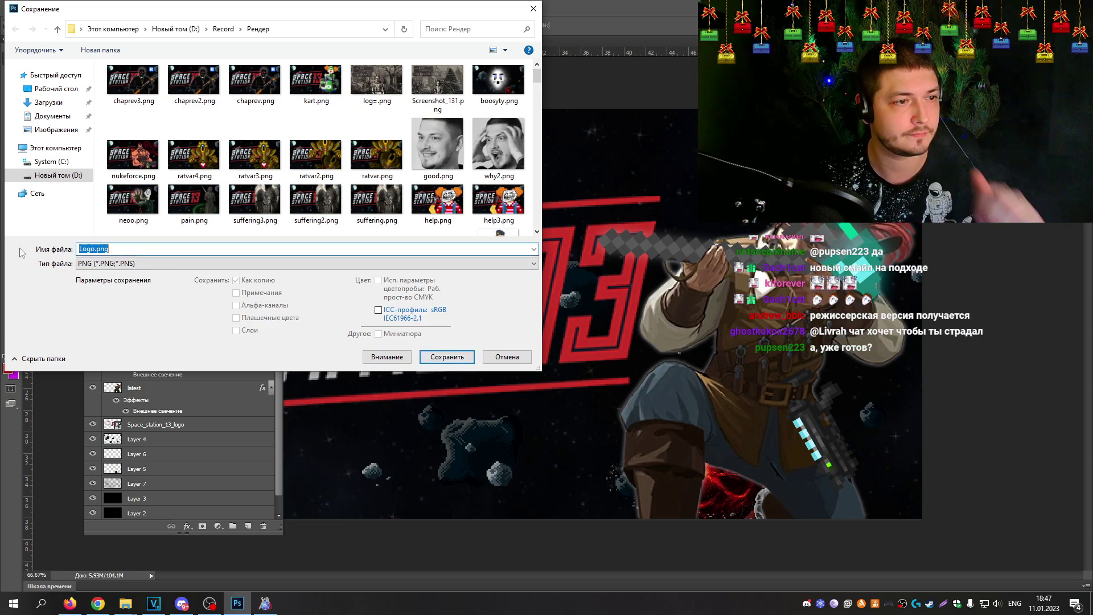
pyautogui.write('staff')
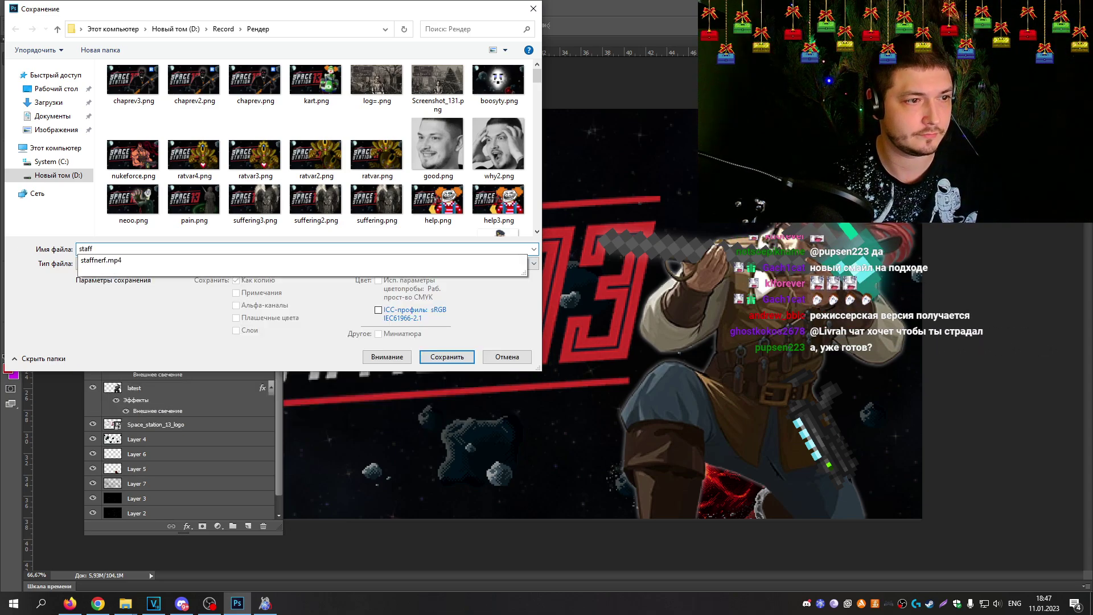
pyautogui.click(447, 356)
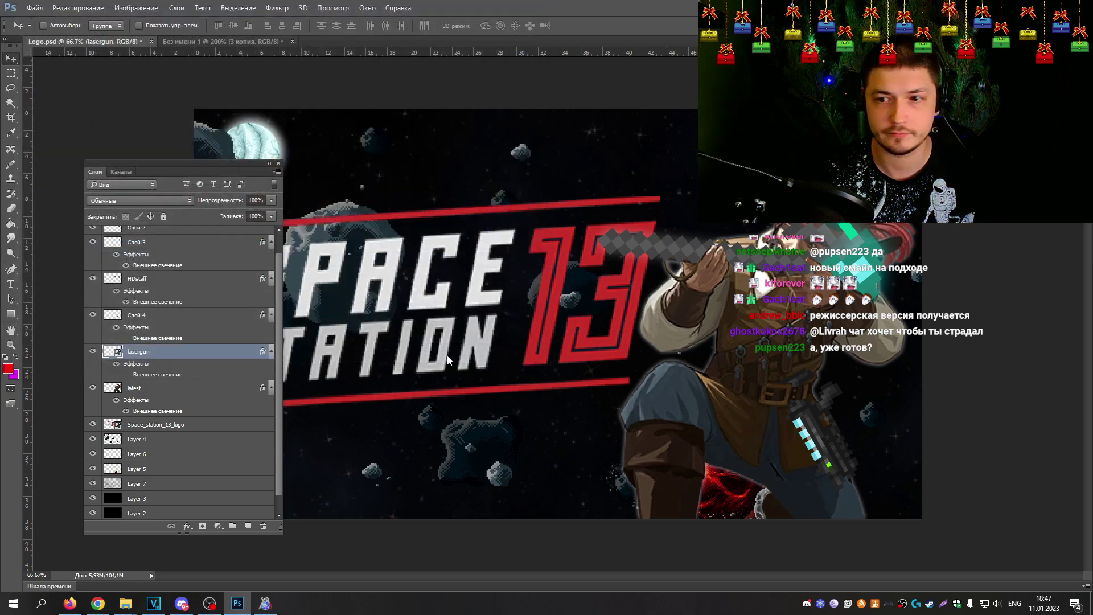
pyautogui.click(598, 190)
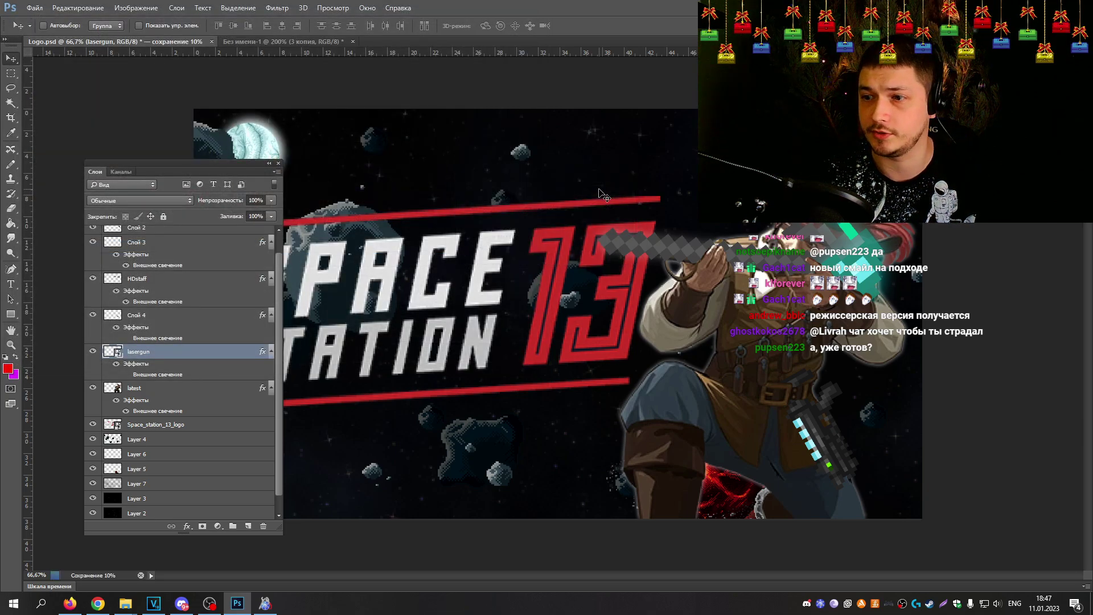
# Step: Save the layered thumbnail document as a new Photoshop file named staff, keeping its layers
pyautogui.hotkey('ctrl', 'q')
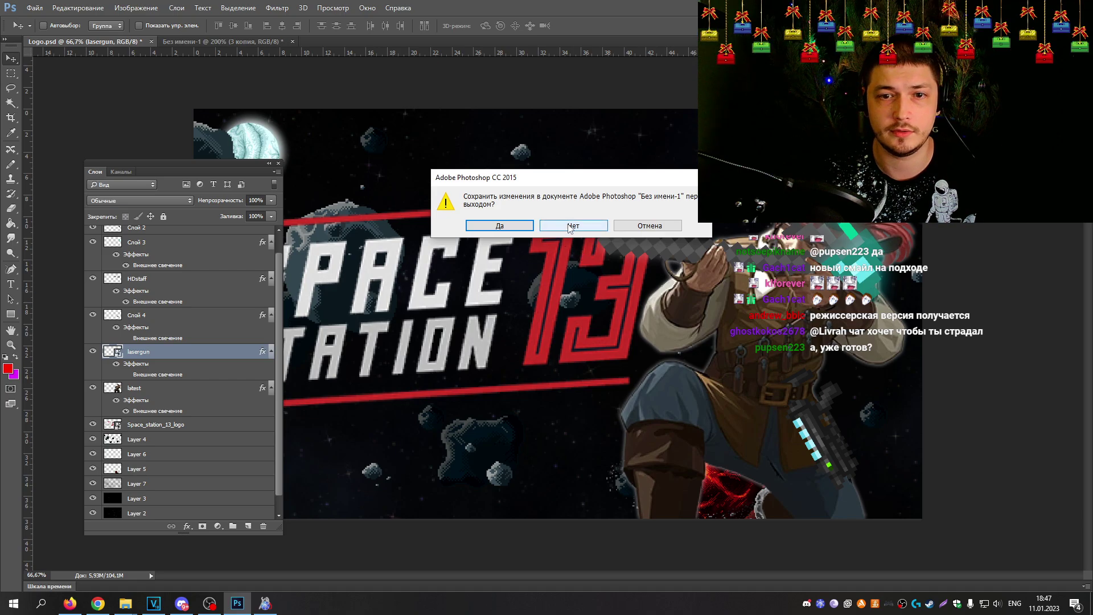
pyautogui.click(649, 225)
pyautogui.click(35, 8)
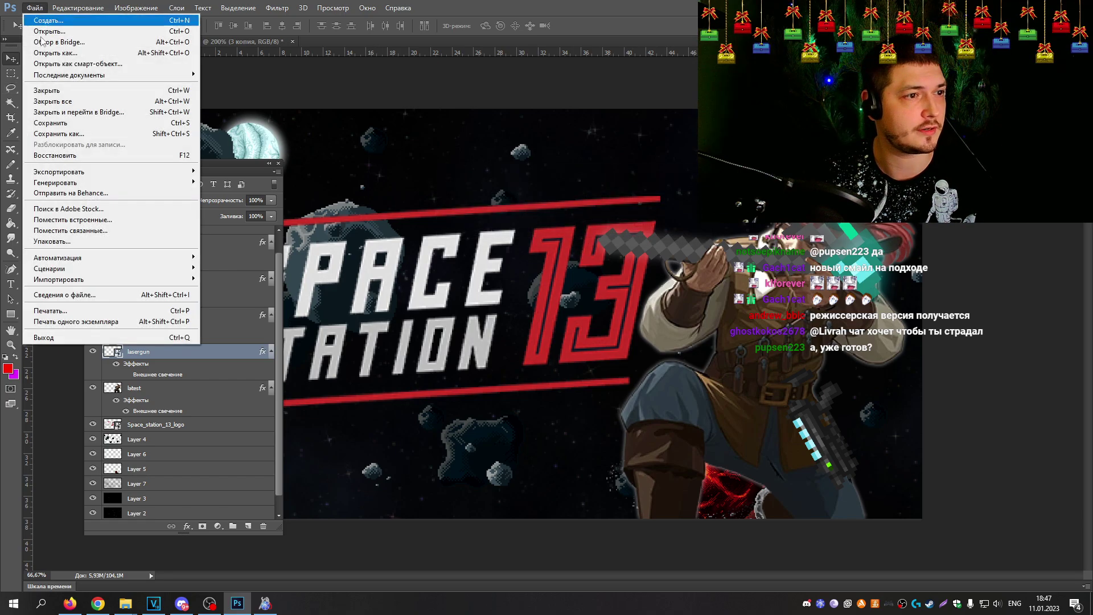
pyautogui.click(59, 133)
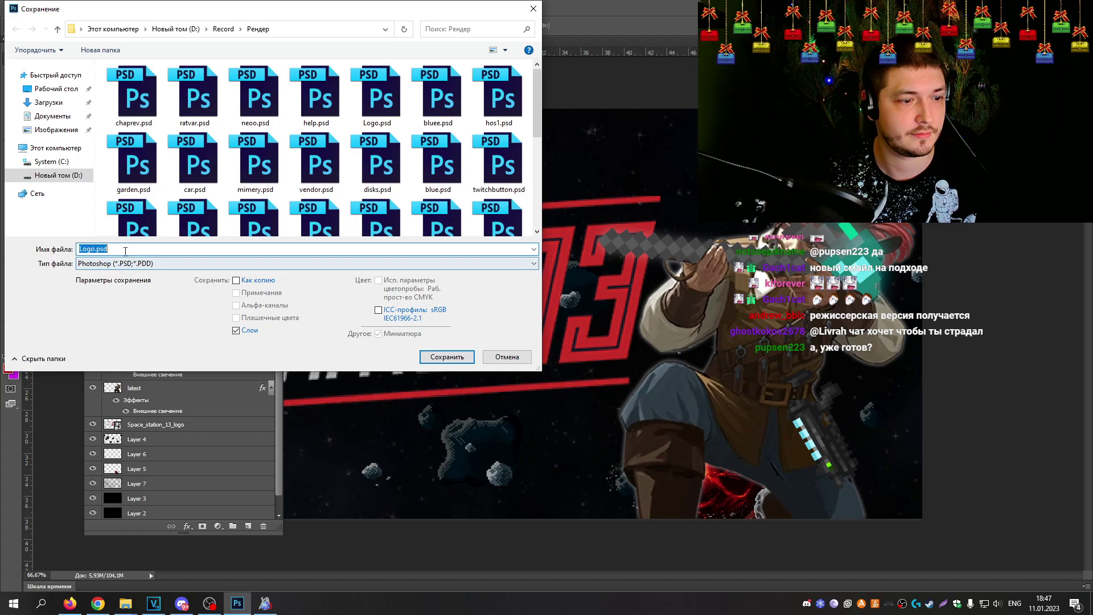
pyautogui.write('staff')
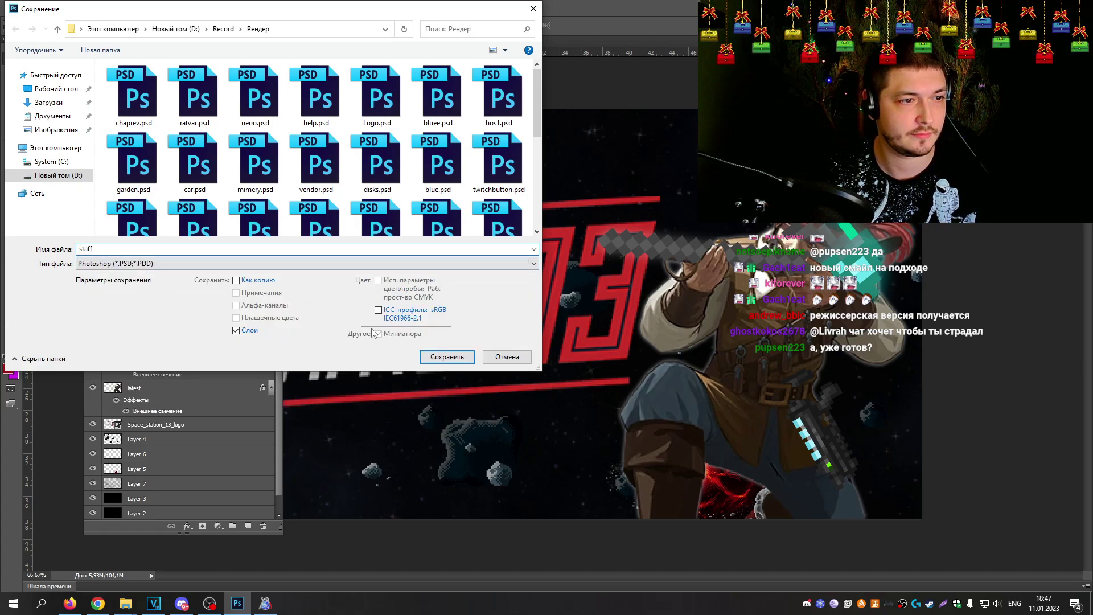
pyautogui.click(447, 356)
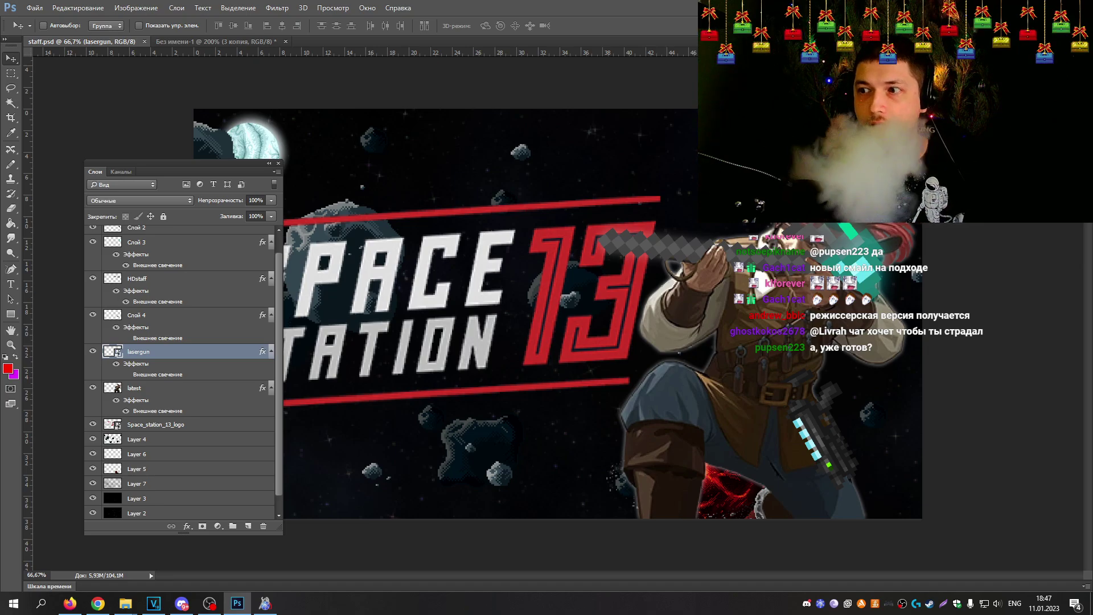
# Step: Quit Photoshop, discarding the changes in the untitled document "Без имени-1"
pyautogui.press('super+d')
pyautogui.press('super+d')
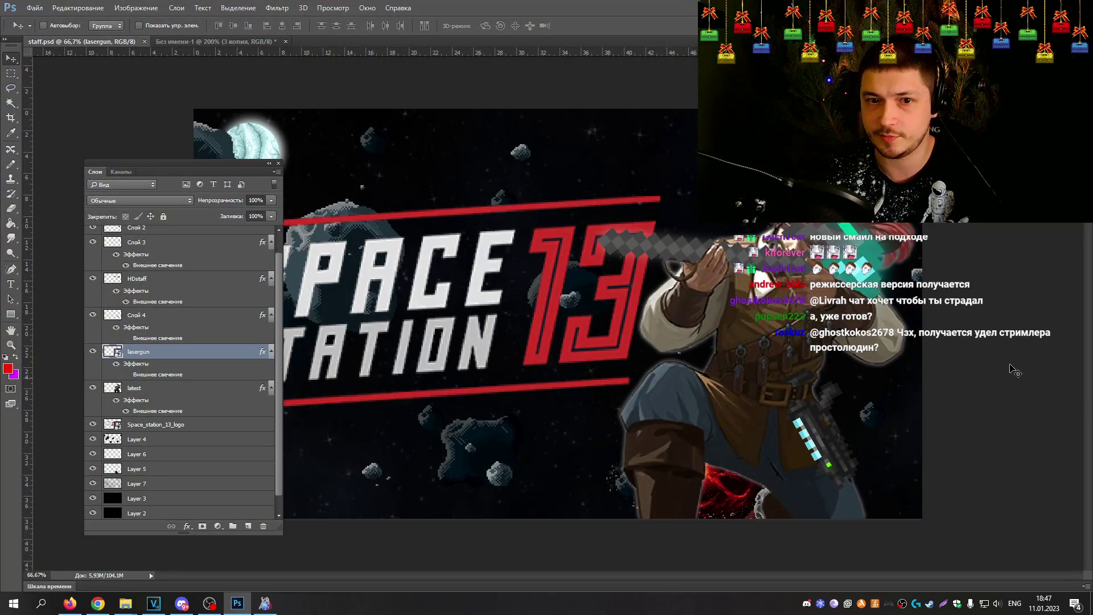
pyautogui.hotkey('ctrl', 'q')
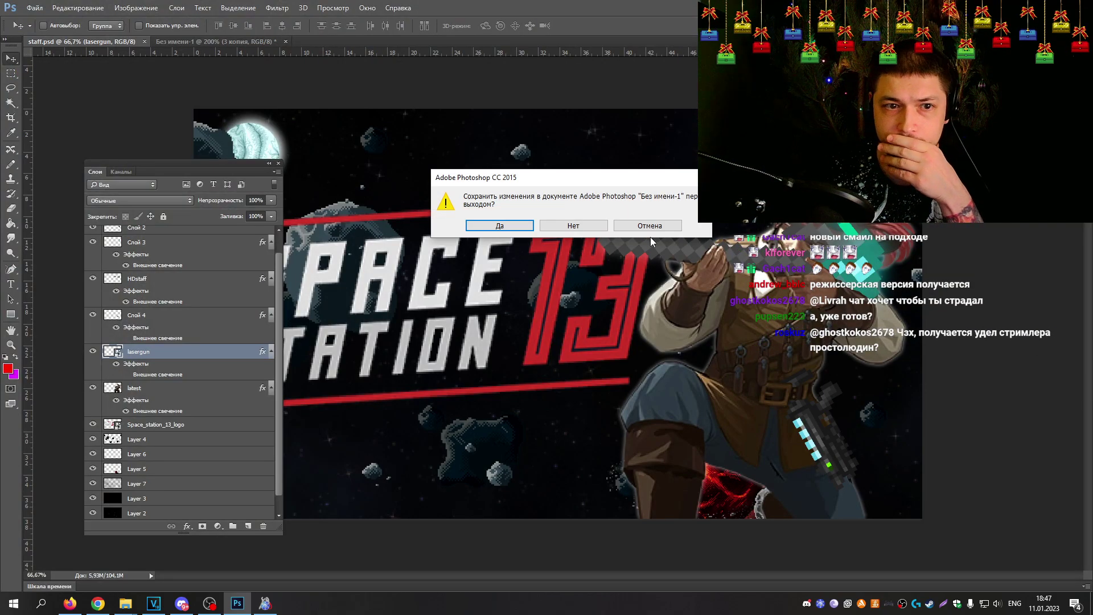
pyautogui.click(592, 226)
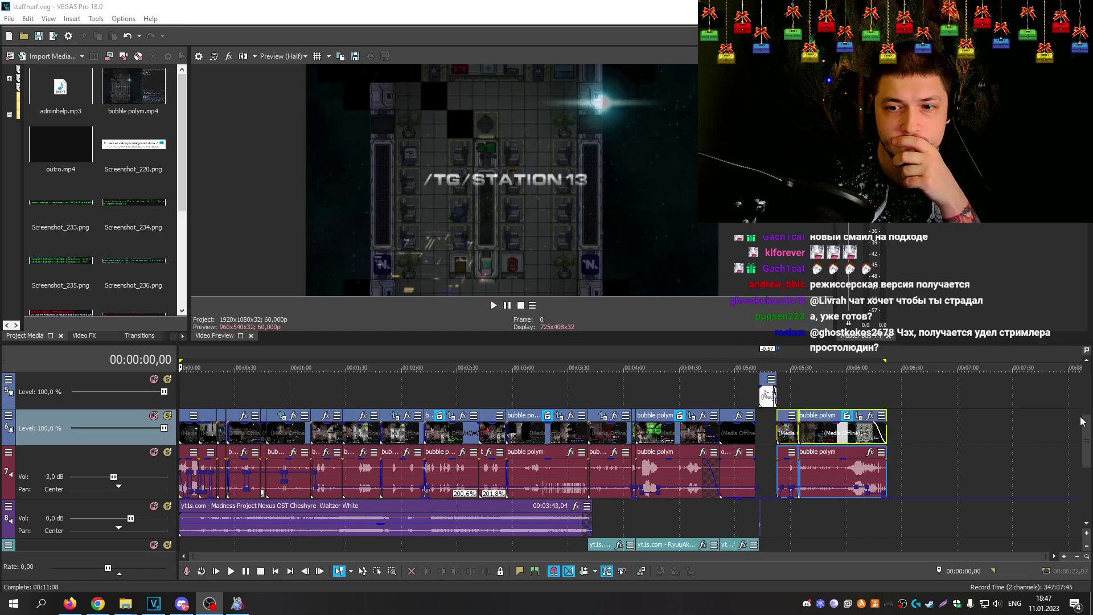
# Step: Place the playhead at 00:04:29,46 in the VEGAS Pro project and examine the music clips around it up close
pyautogui.scroll(-3, 992, 455)
pyautogui.click(679, 378)
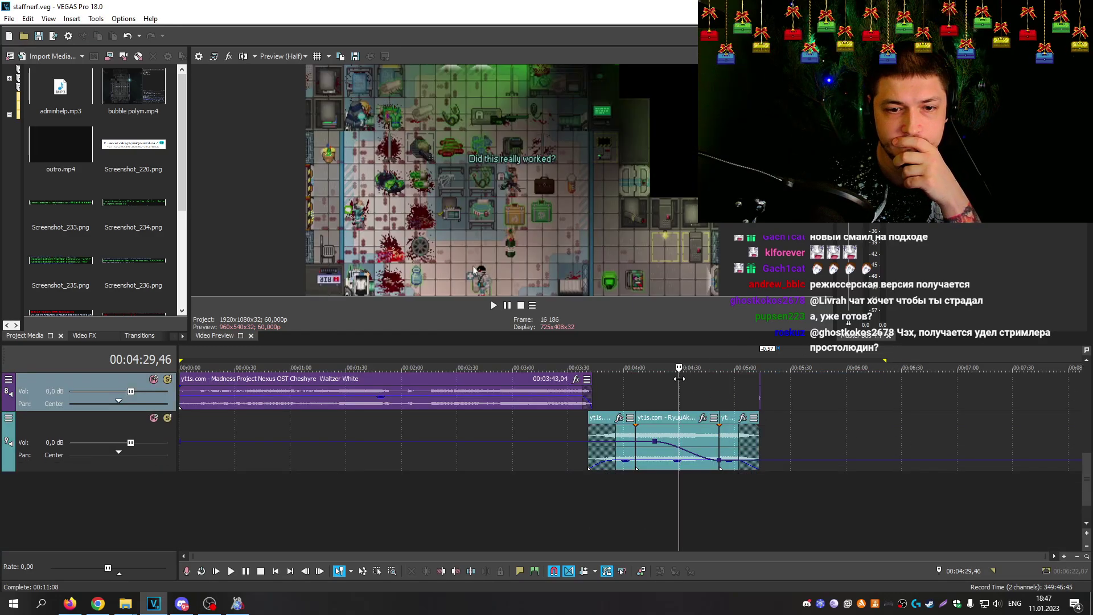
pyautogui.scroll(3, 695, 389)
pyautogui.scroll(3, 675, 392)
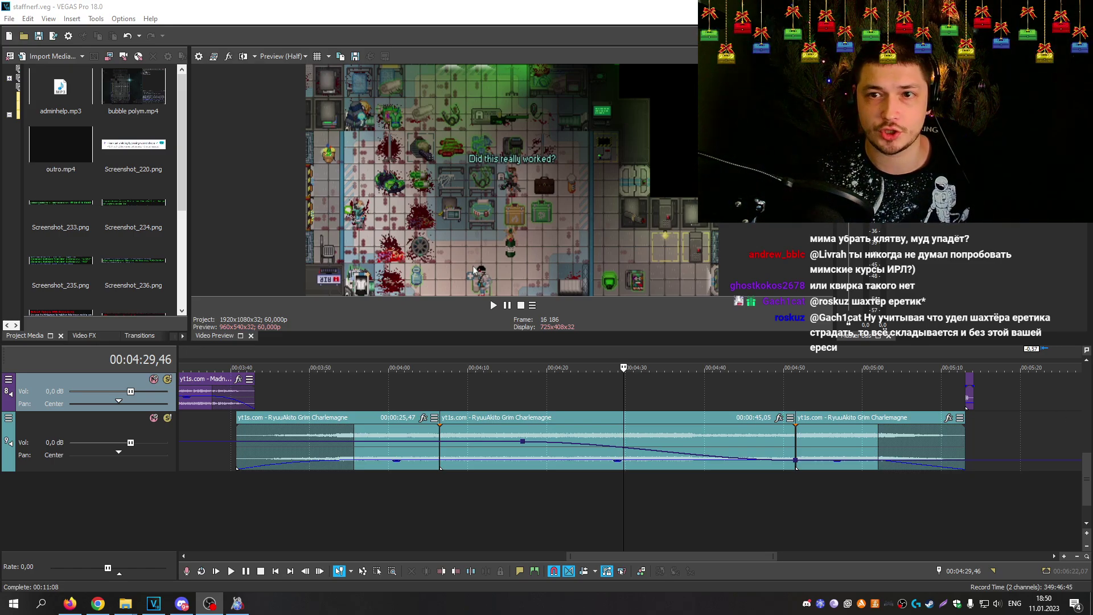
pyautogui.press('super+d')
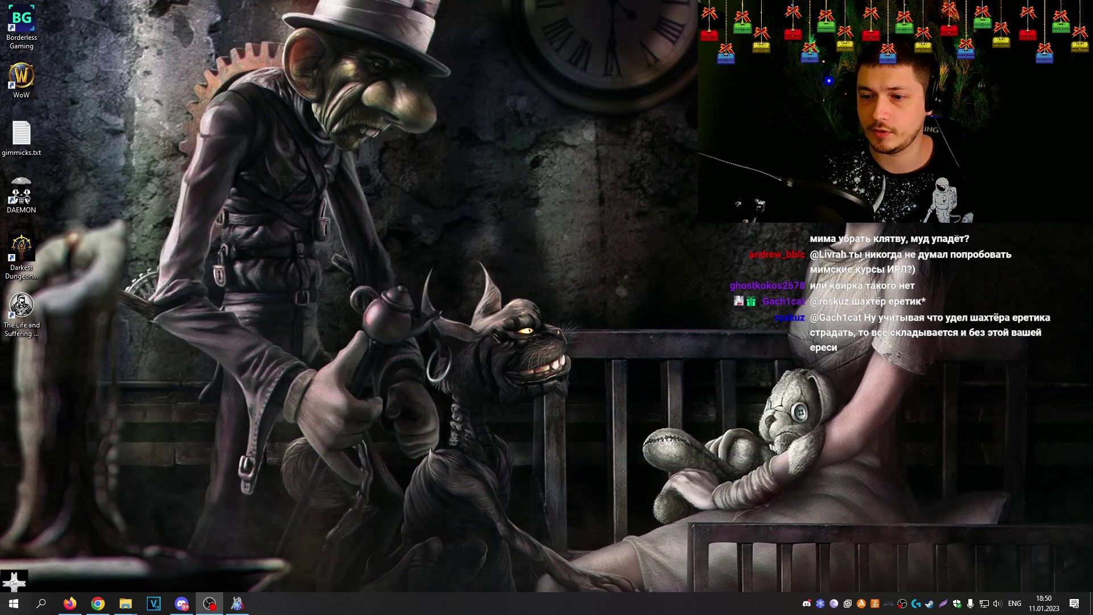
pyautogui.click(98, 604)
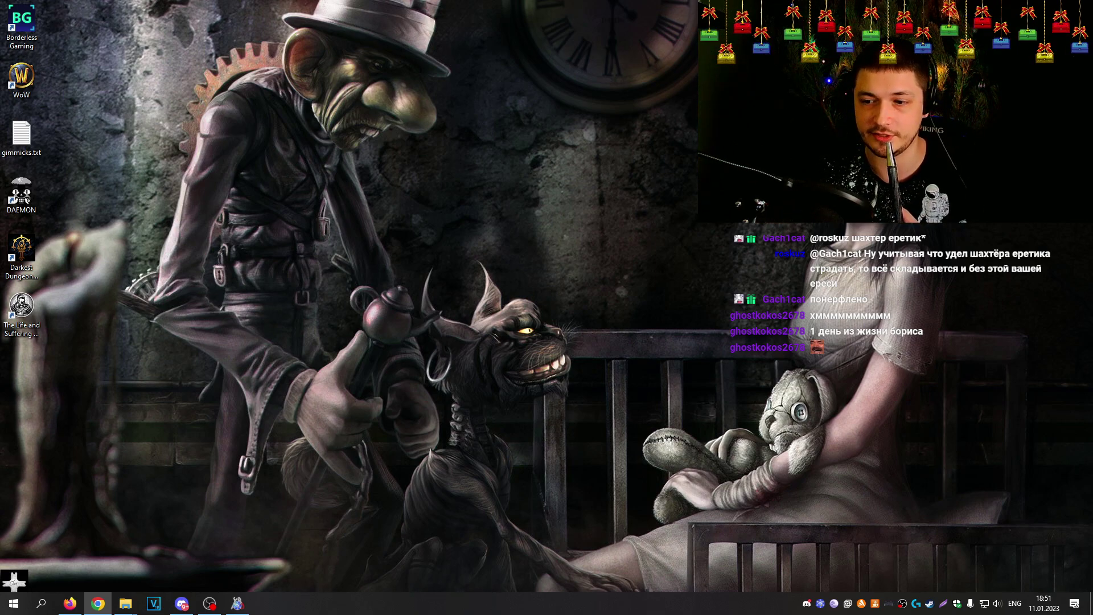
pyautogui.hotkey('alt', 'Tab')
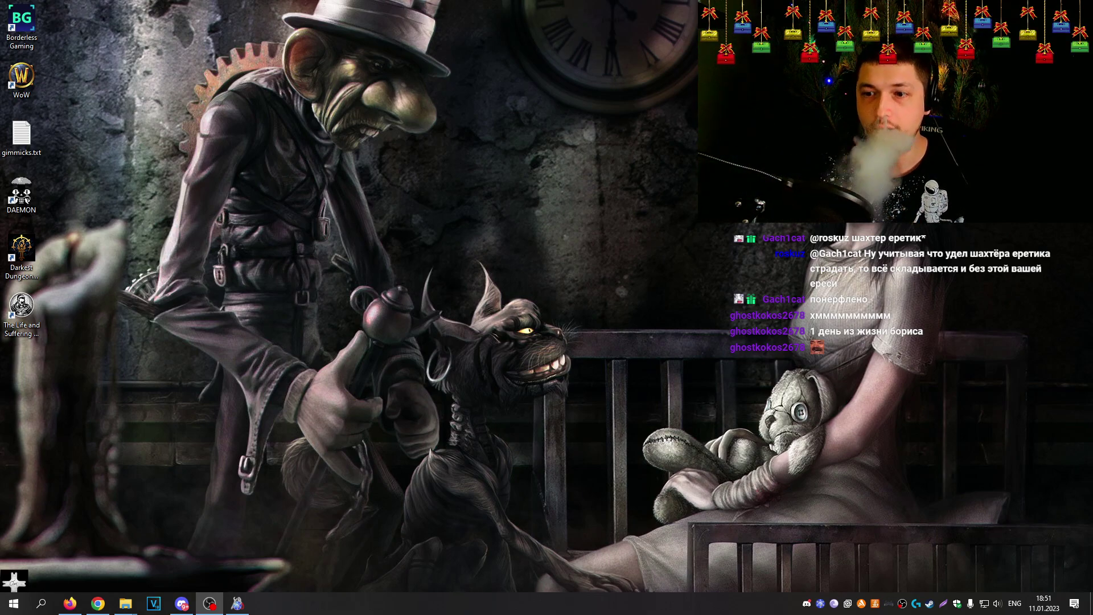
pyautogui.hotkey('alt', 'Tab')
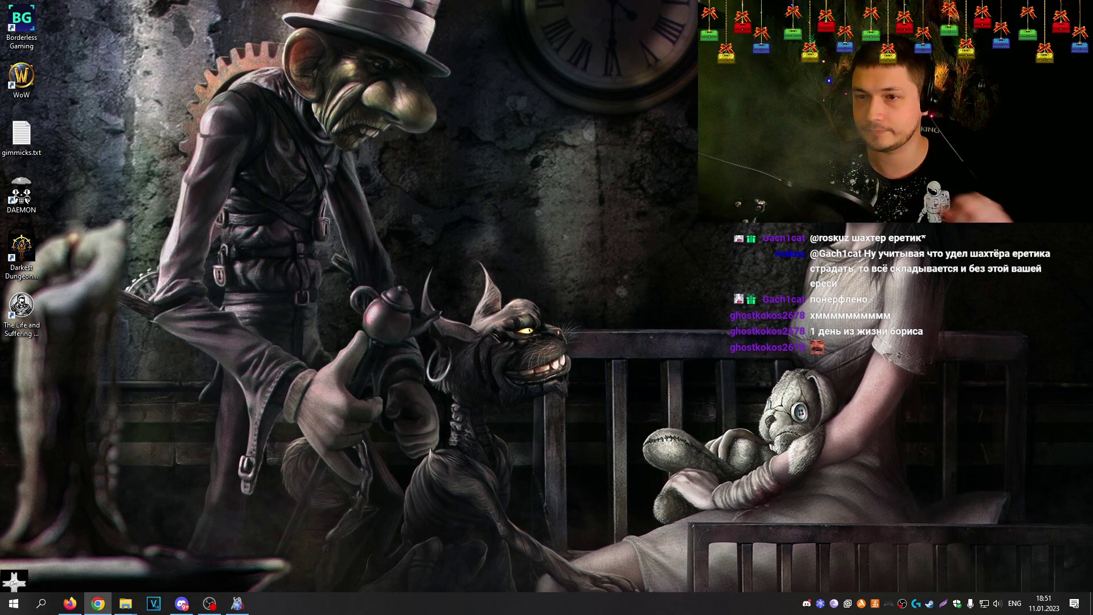